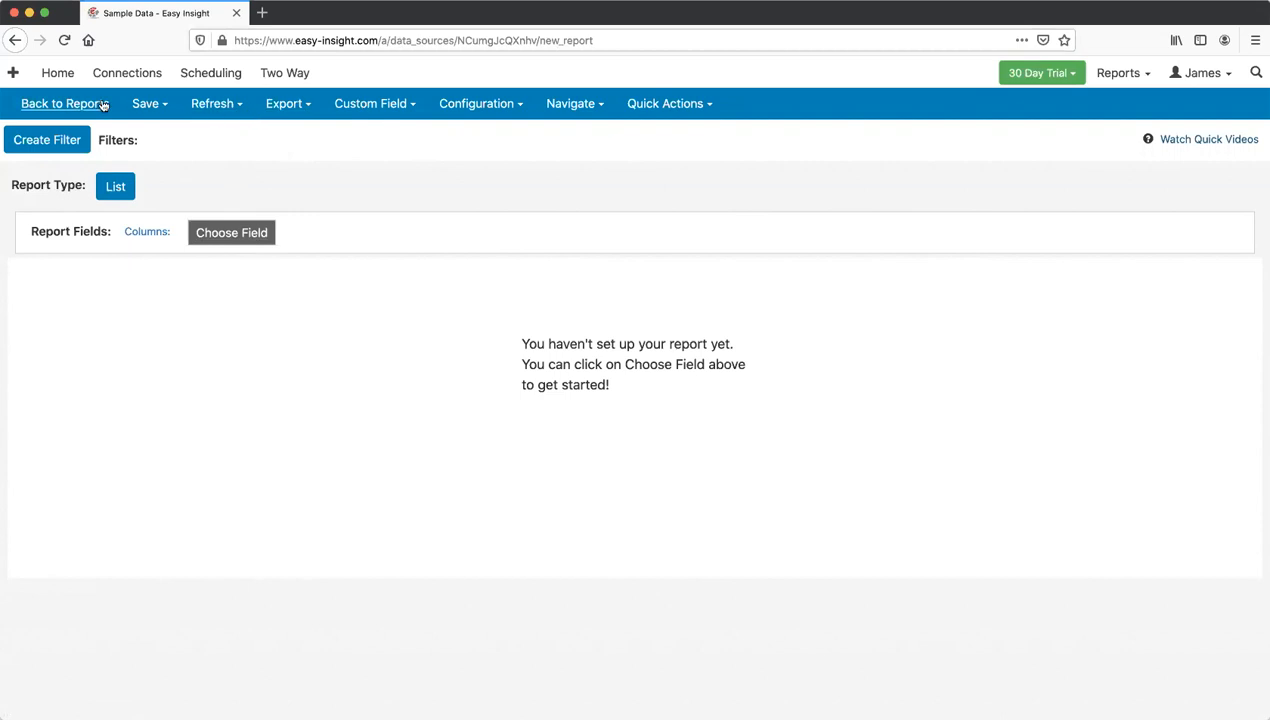
Step: Add the Deal Size field from the Sales group as a column of the list report
click(373, 106)
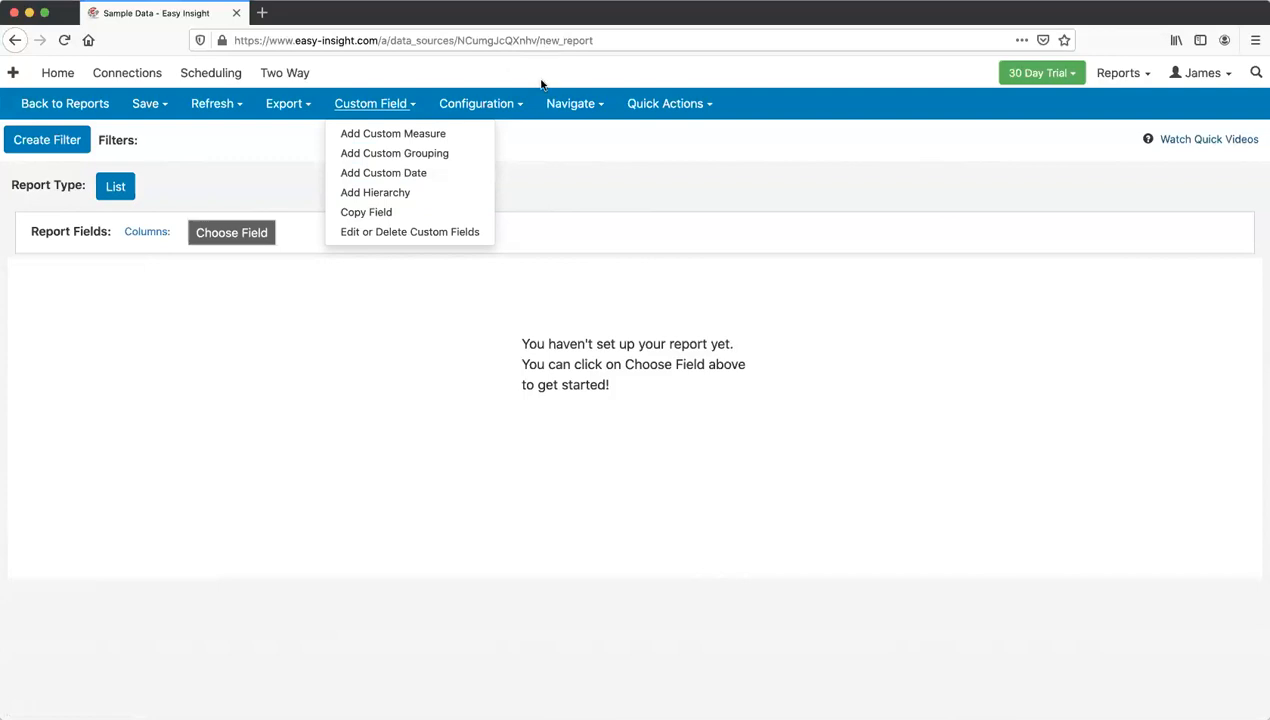
click(623, 197)
click(242, 234)
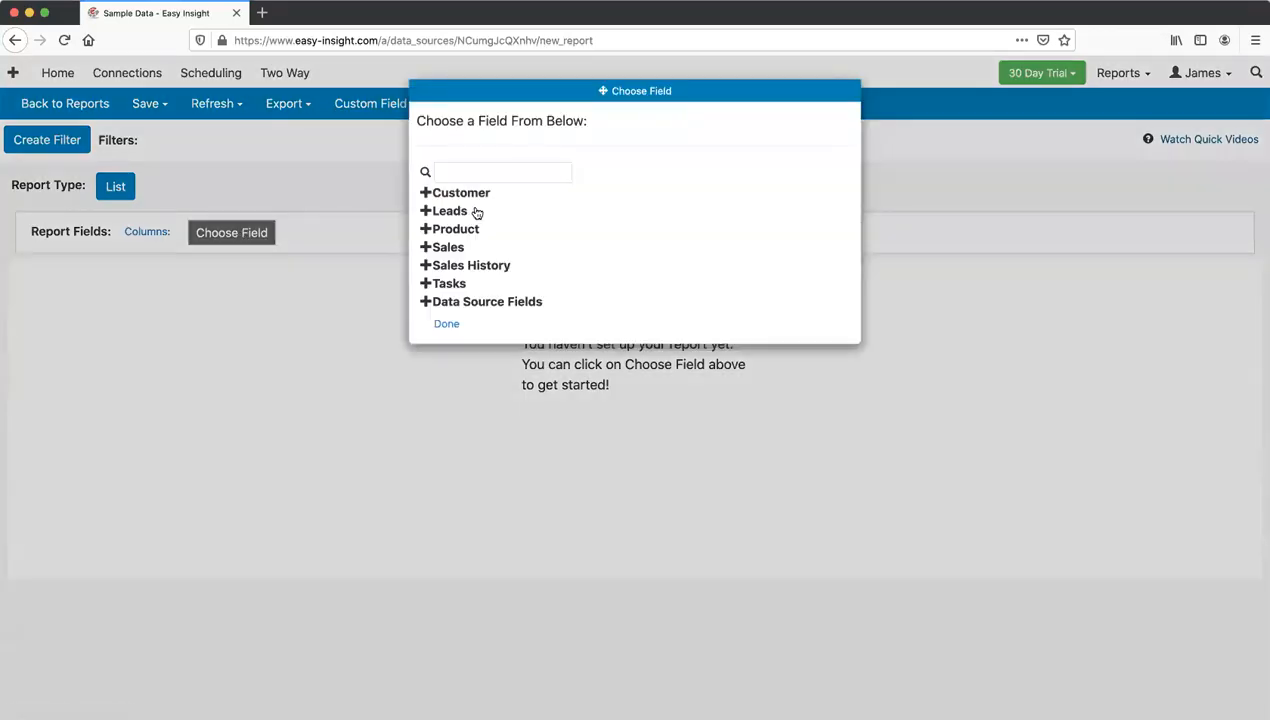
click(448, 247)
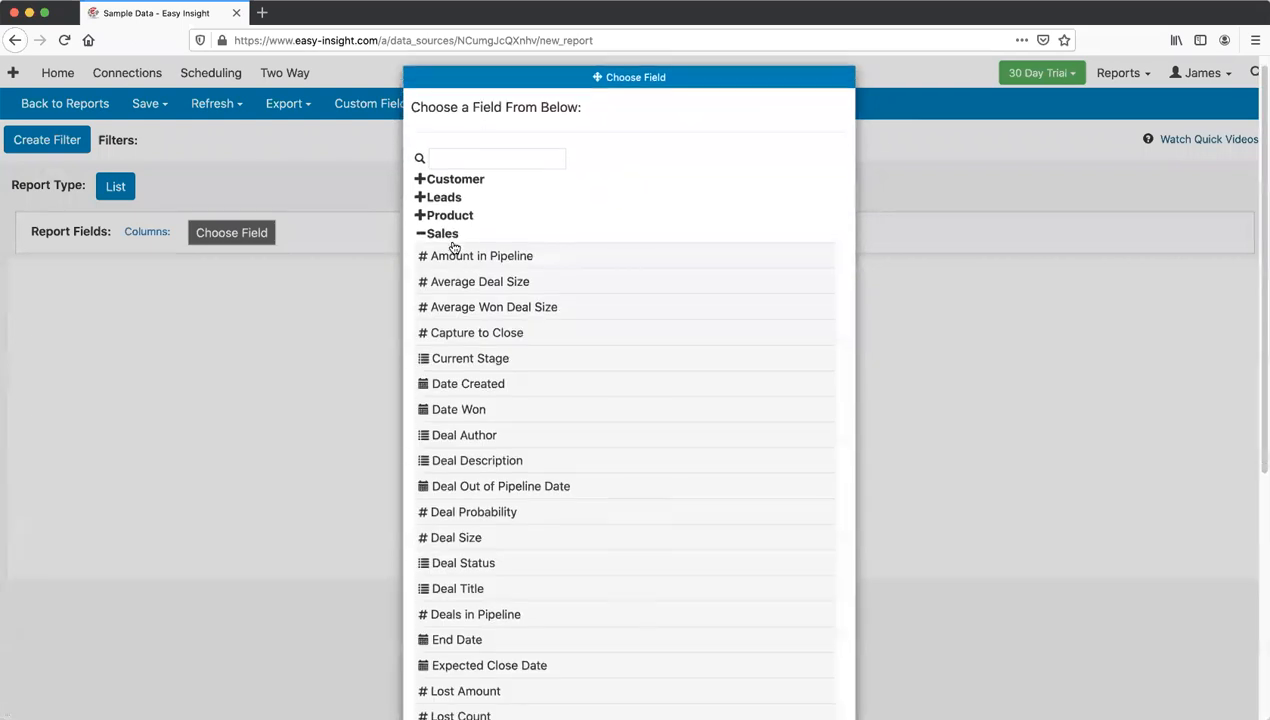
click(468, 512)
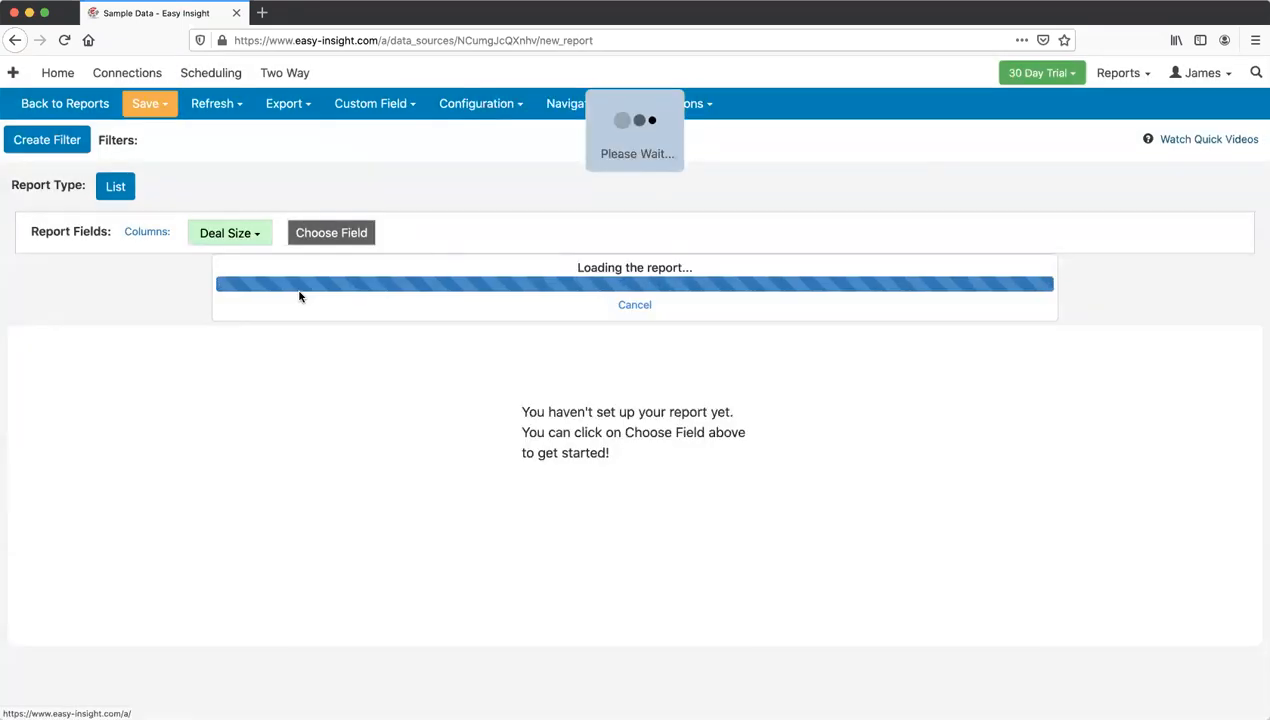
Step: Start a new custom measure whose calculation begins with [Deal Size]
click(385, 105)
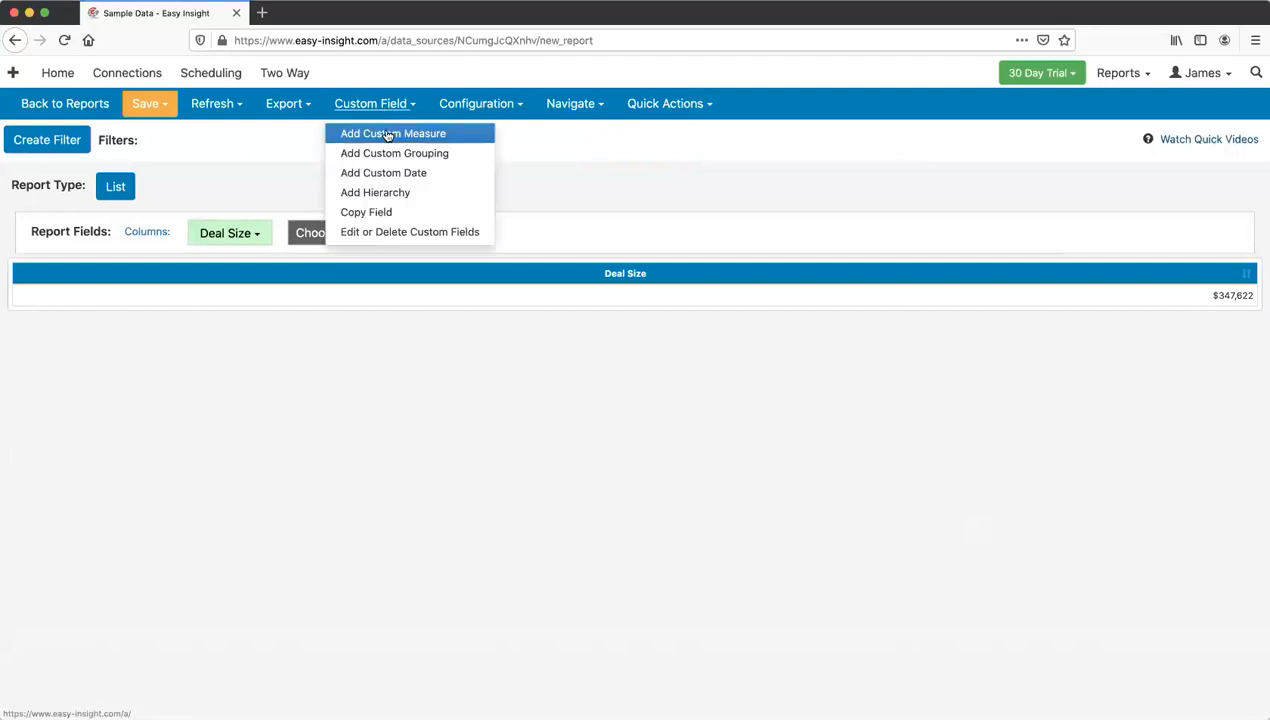
click(389, 133)
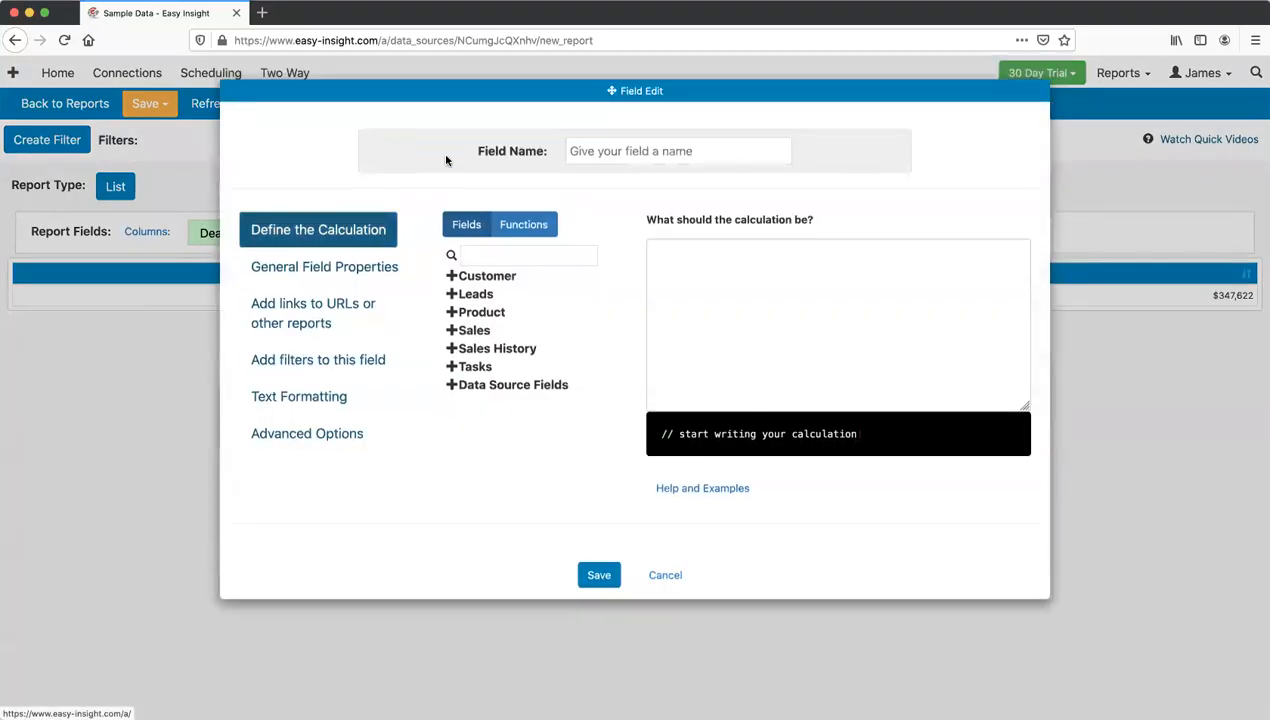
click(711, 279)
text([)
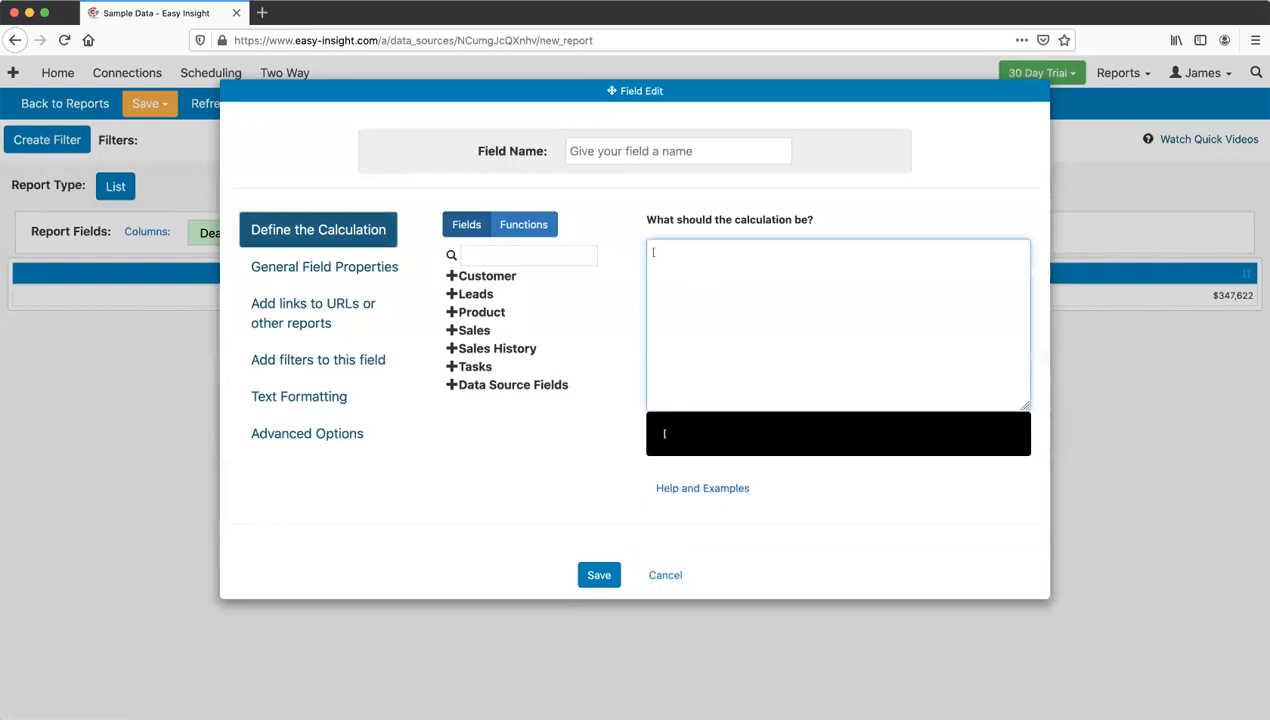
text(Deal Size])
Step: Try the constants 2 and 10000 with [Deal Size] in the calculation, and clear them again
text( * 2)
key(Right)
key(Right)
key(BackSpace)
text(10000)
key(BackSpace)
key(BackSpace)
key(BackSpace)
key(BackSpace)
key(BackSpace)
text(10000)
key(BackSpace)
key(BackSpace)
key(BackSpace)
key(BackSpace)
key(BackSpace)
key(BackSpace)
key(BackSpace)
key(BackSpace)
Step: Complete the calculation as [Deal Size] / 2 and save the custom field as Sample Measure
text(/ 2)
click(600, 150)
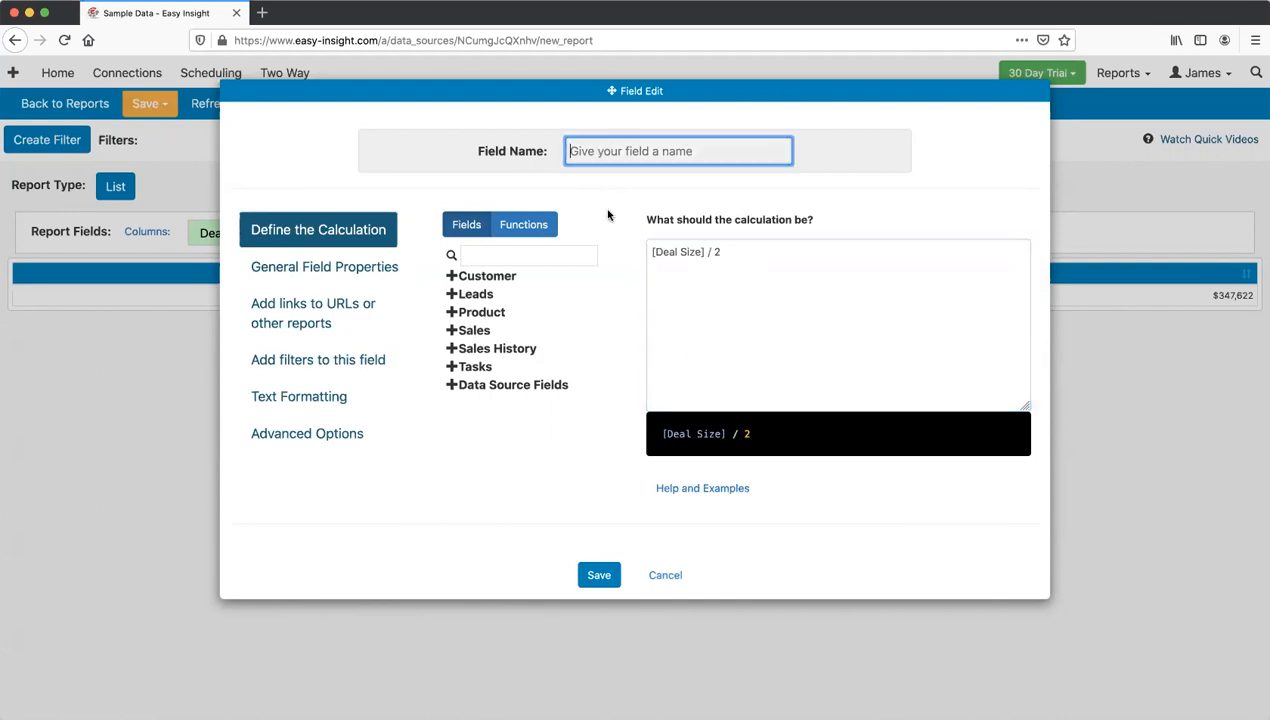
text(Sample)
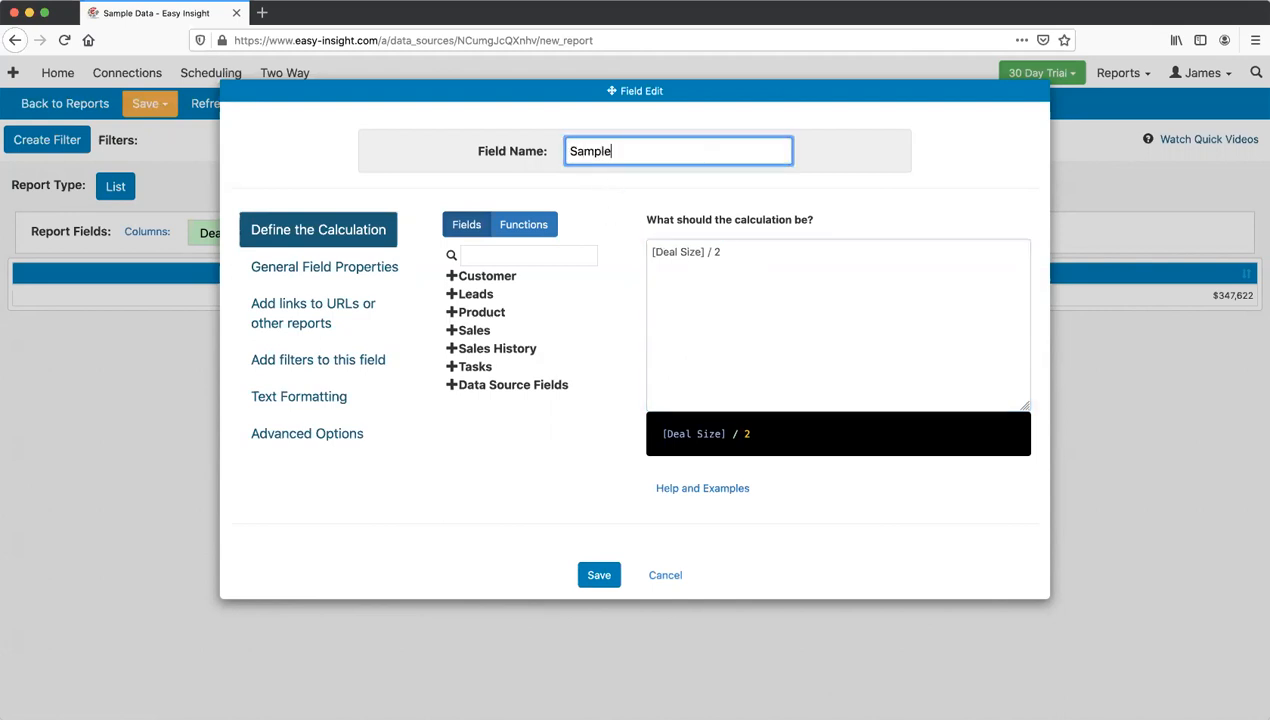
text( Measure)
click(598, 577)
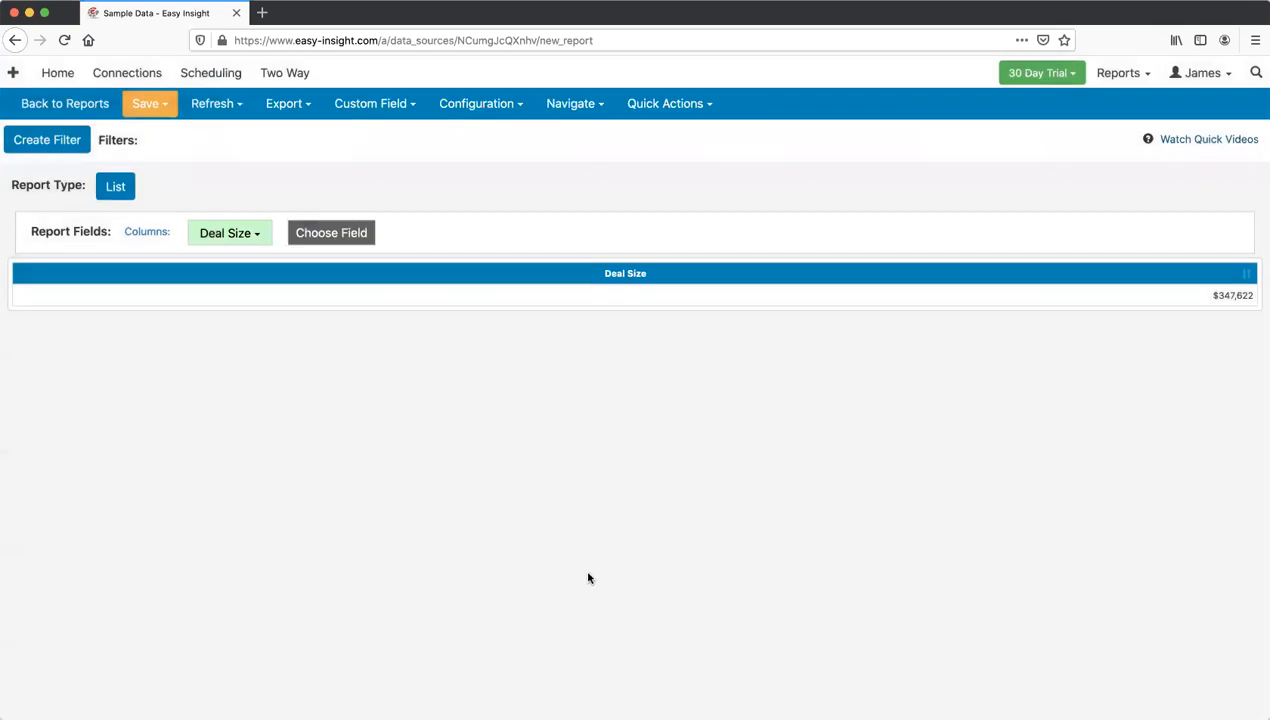
Step: Add the Sample Measure report custom field as a column of the report
click(331, 231)
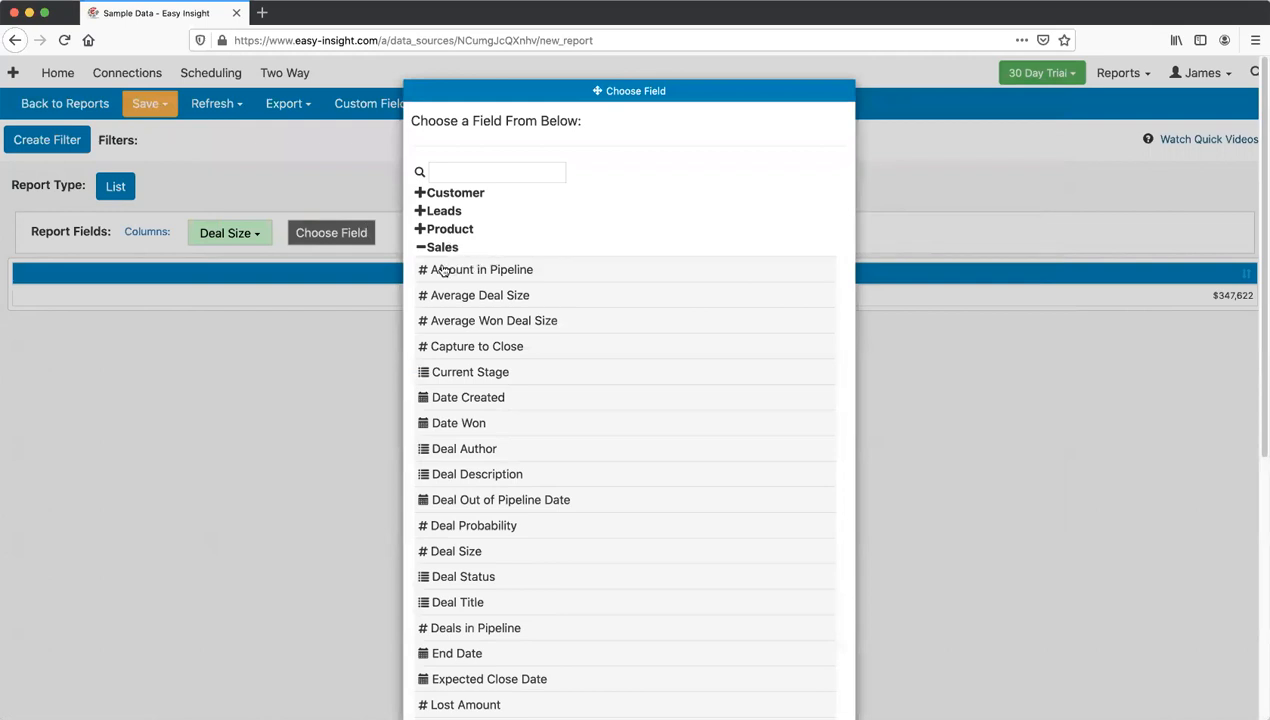
scroll(442, 270, down, 5)
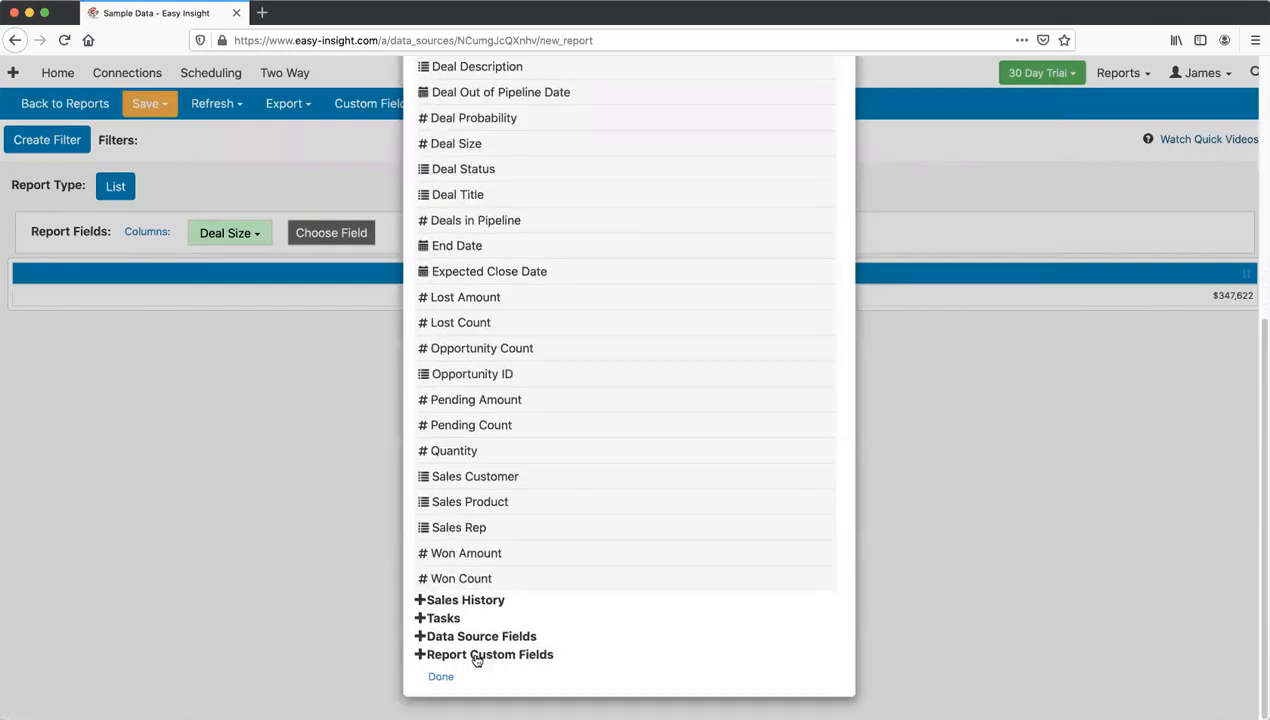
click(477, 656)
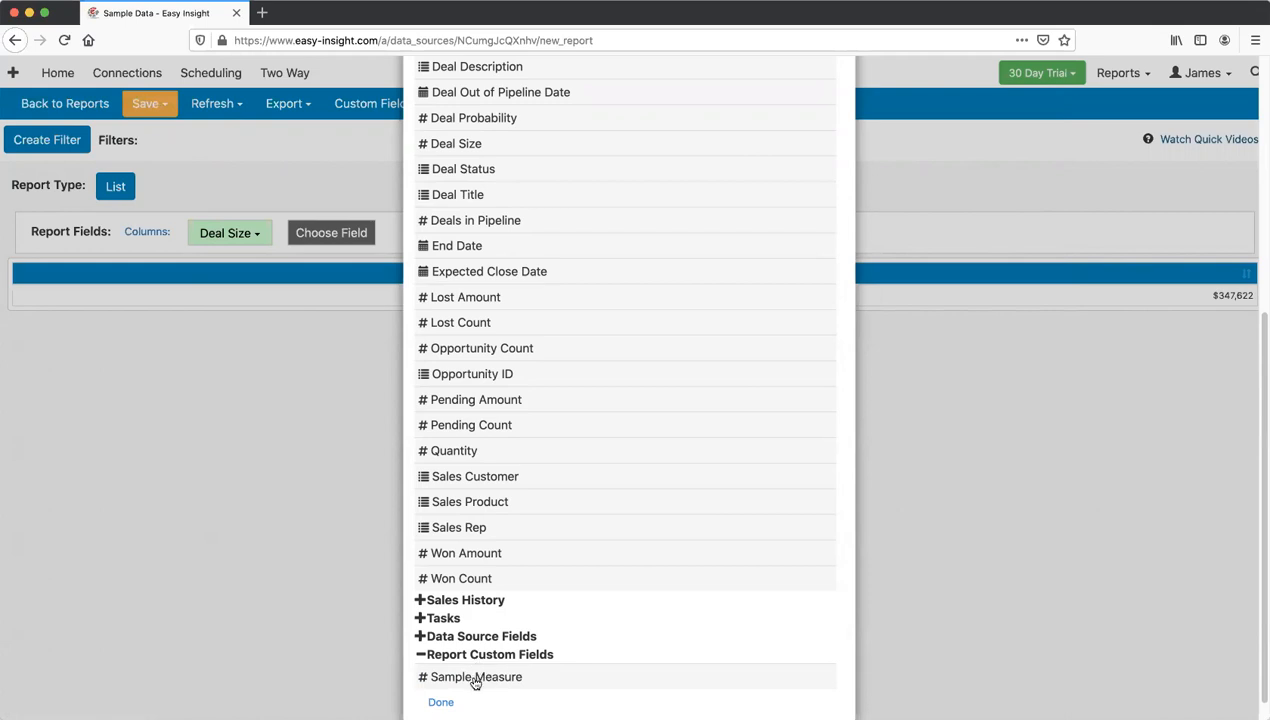
click(476, 677)
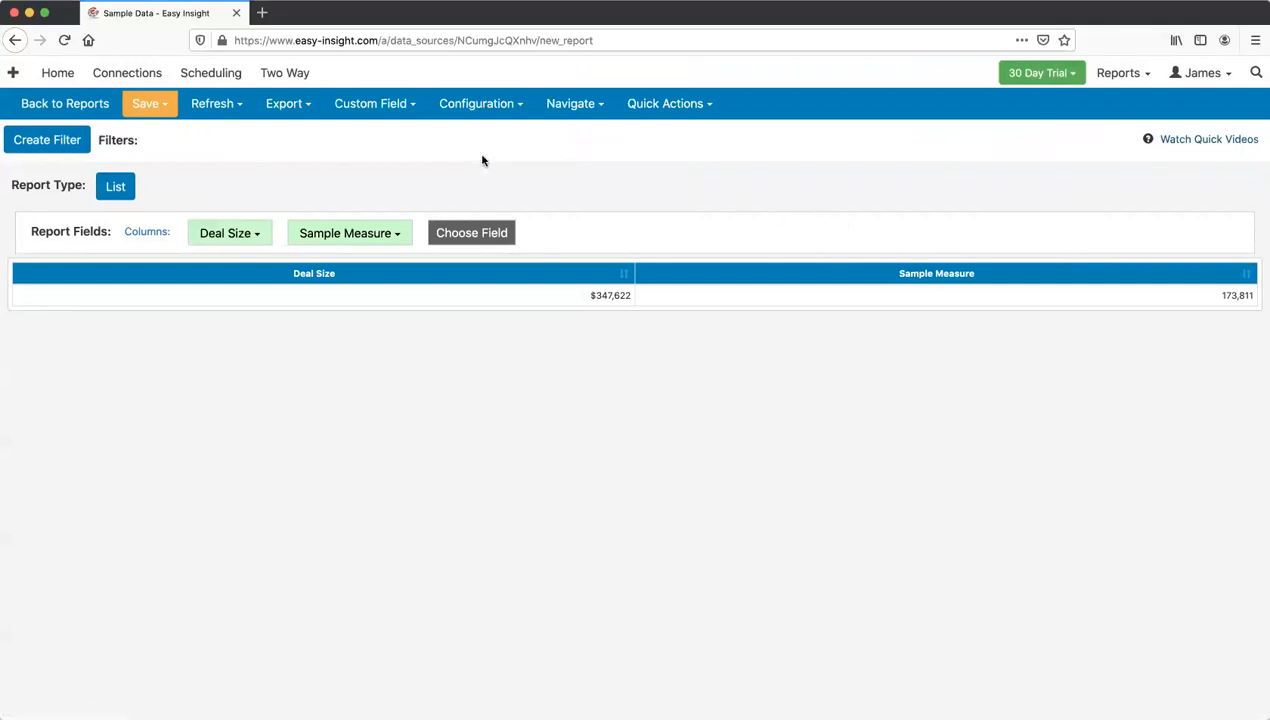
Step: Review the calculation of the Sample Measure custom field and leave its editor without changes
click(375, 237)
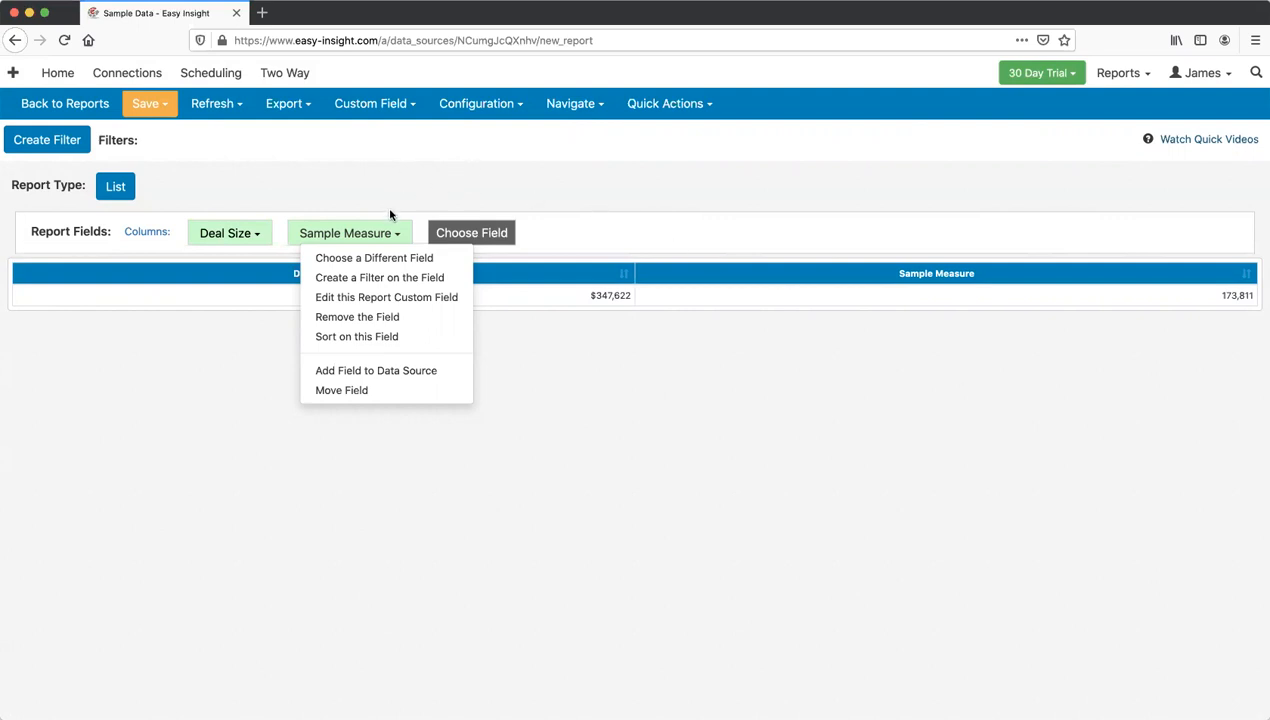
click(368, 297)
click(792, 314)
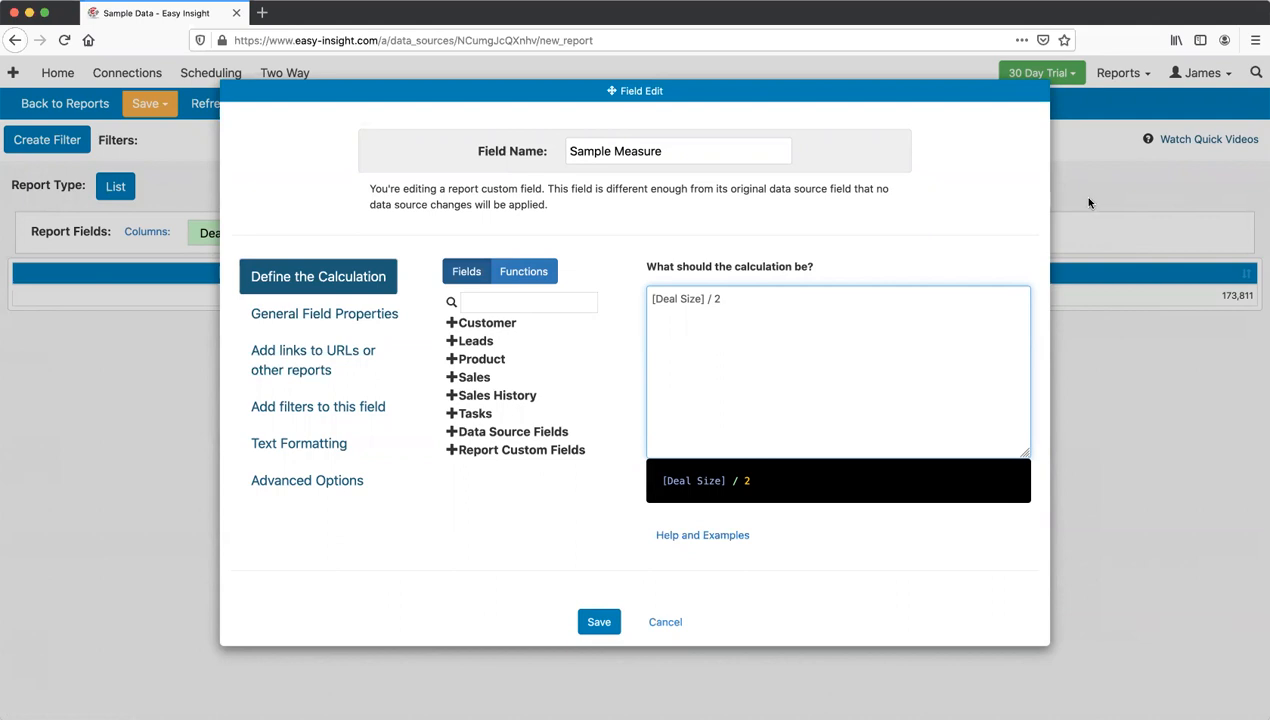
click(1083, 202)
click(367, 106)
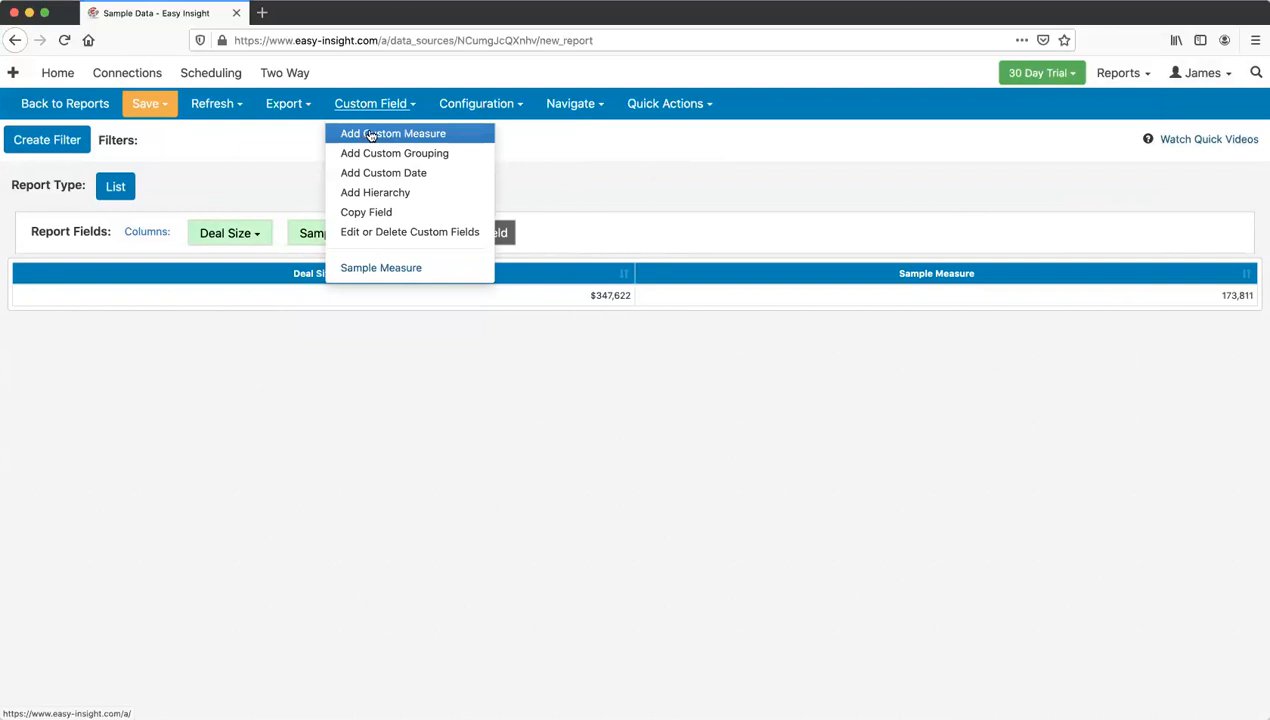
click(370, 134)
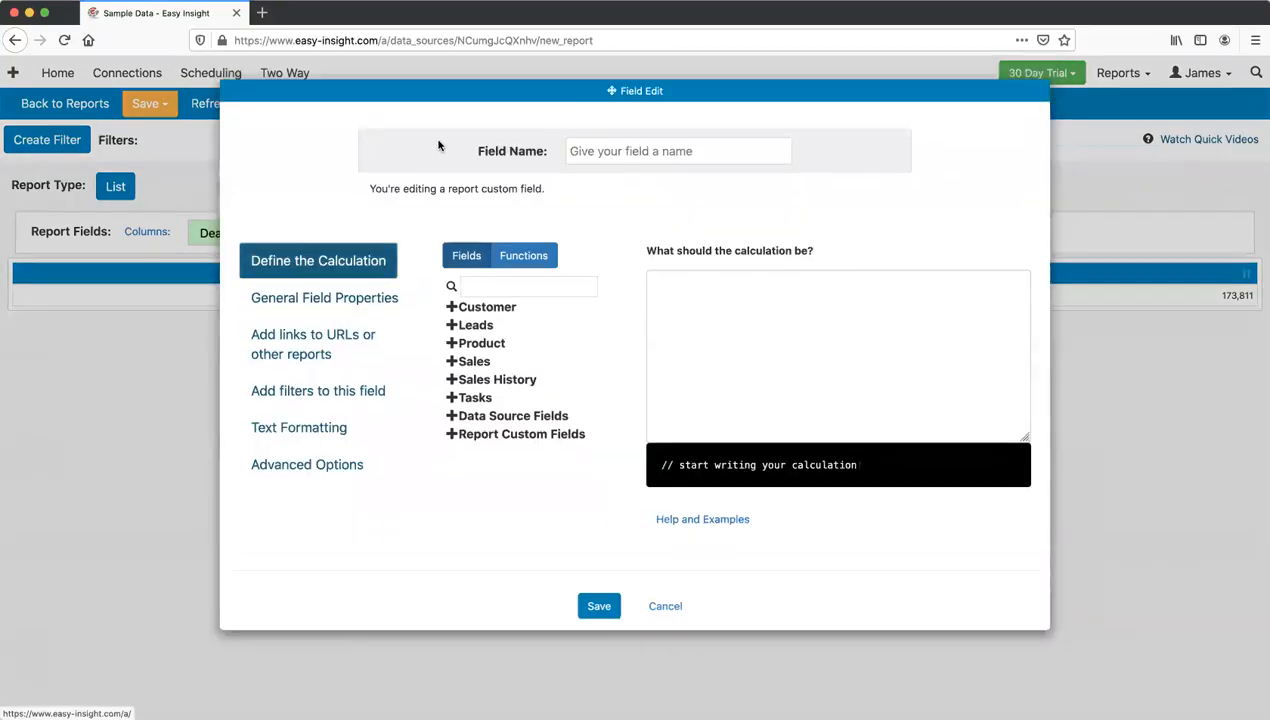
click(641, 159)
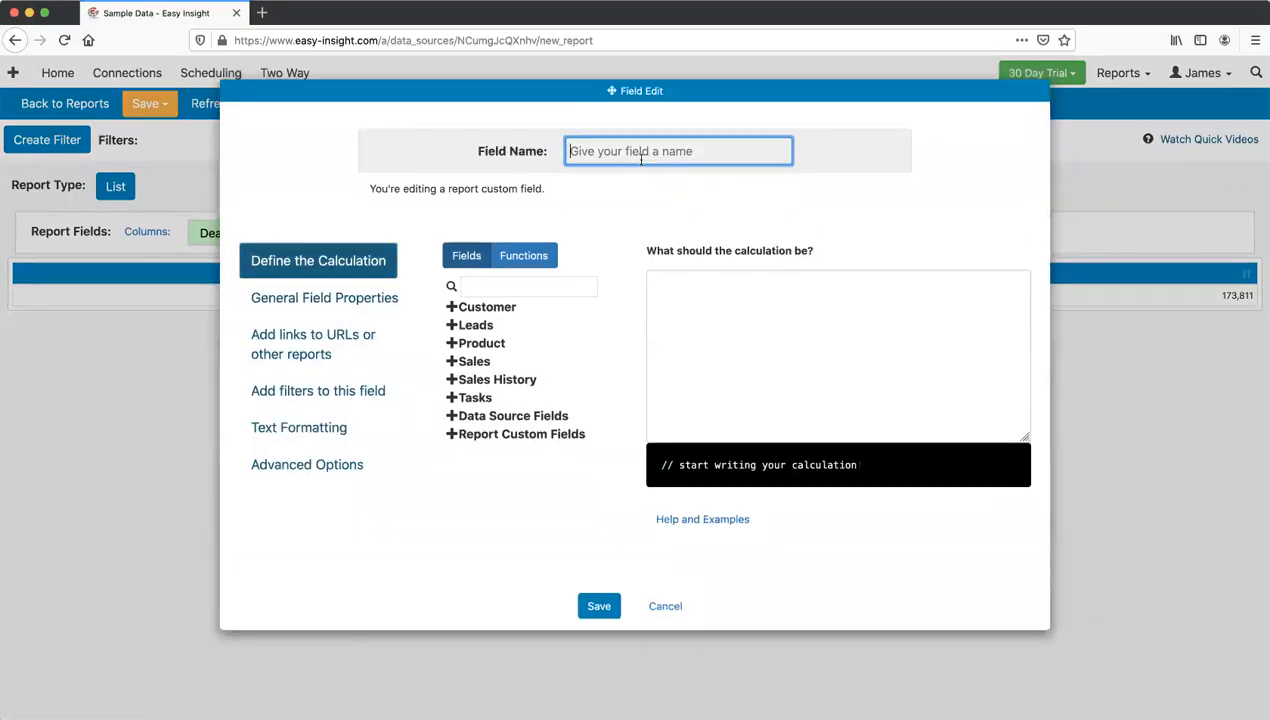
text(W)
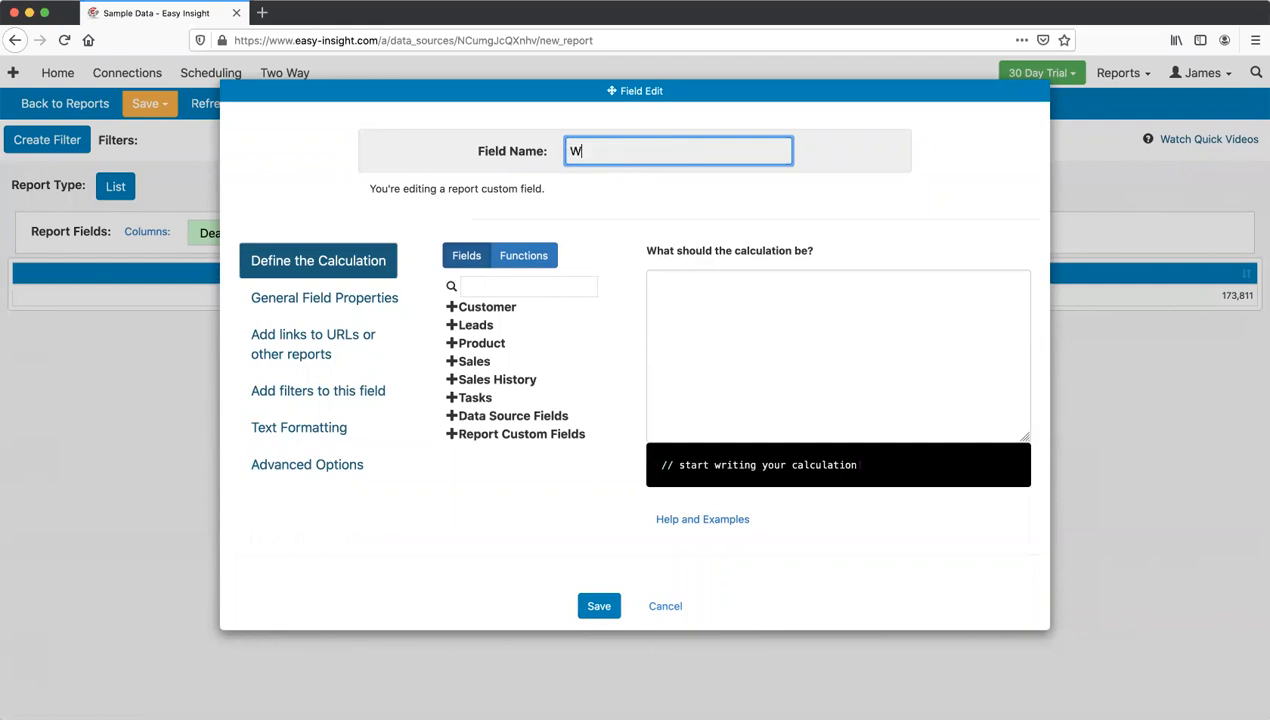
text(on Amount)
click(697, 320)
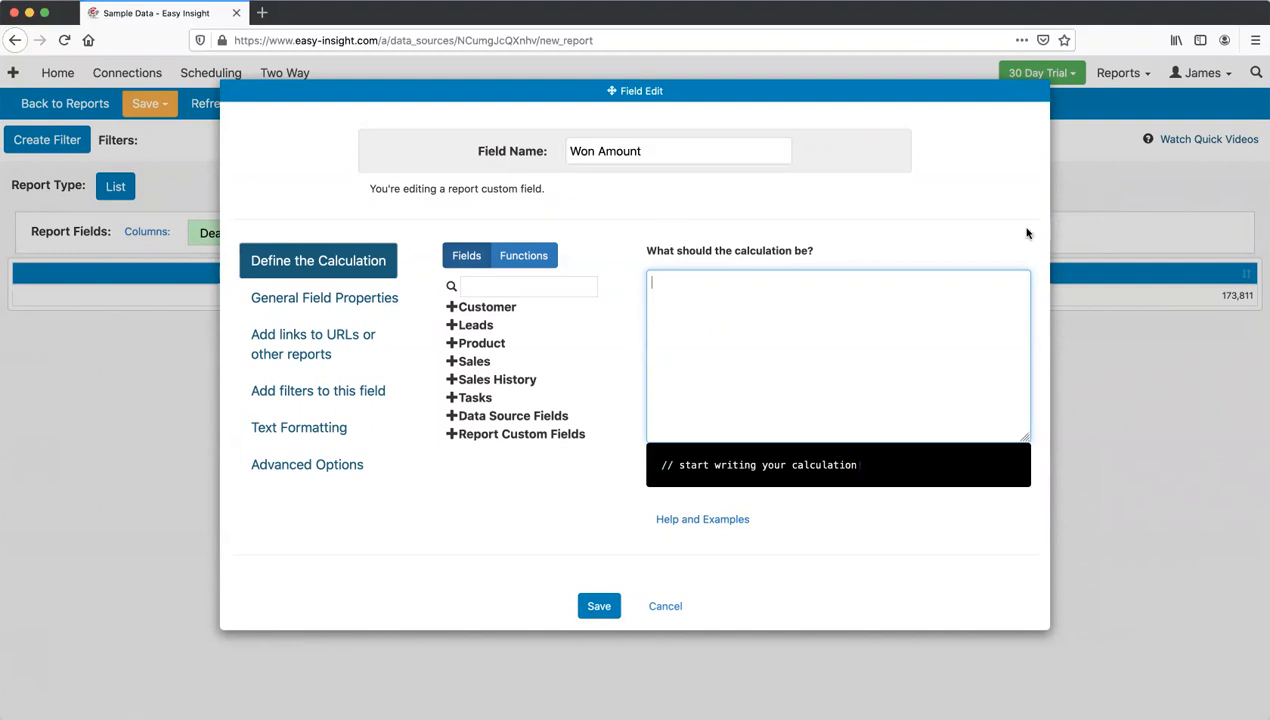
click(665, 606)
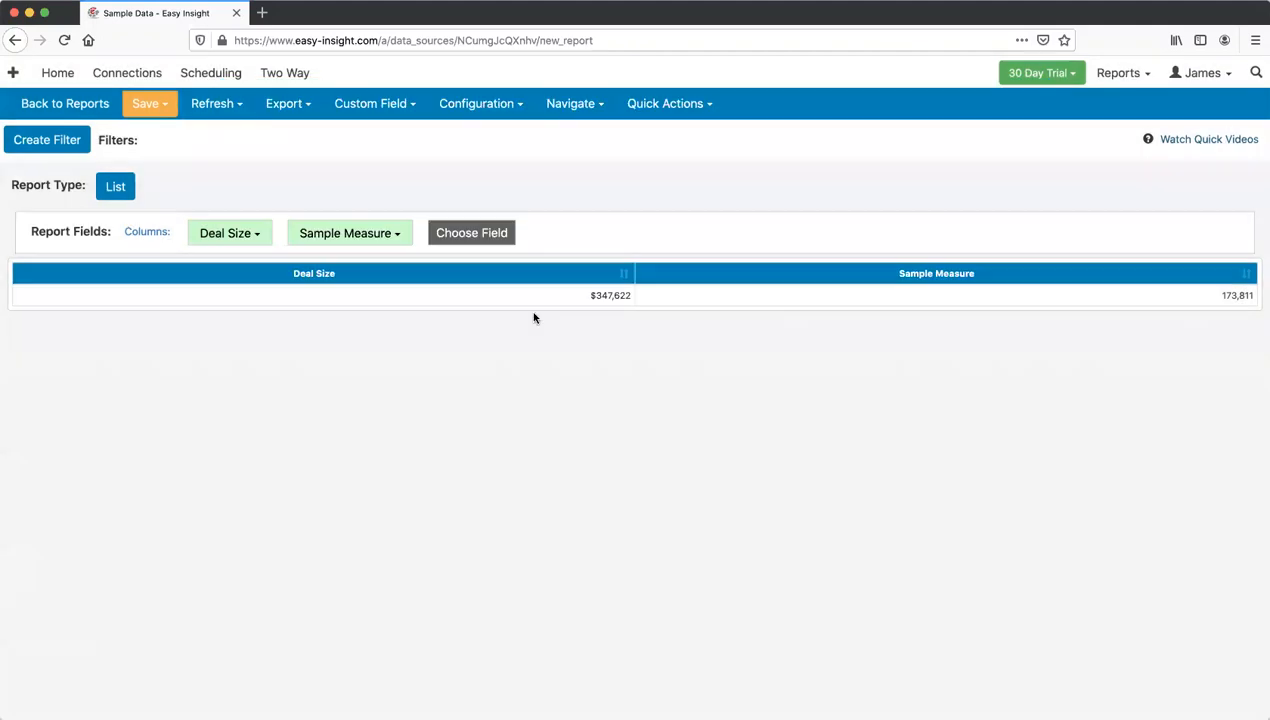
Step: Change the Sample Measure calculation to [Deal Size] / [Opportunity Count] and save the field
click(334, 234)
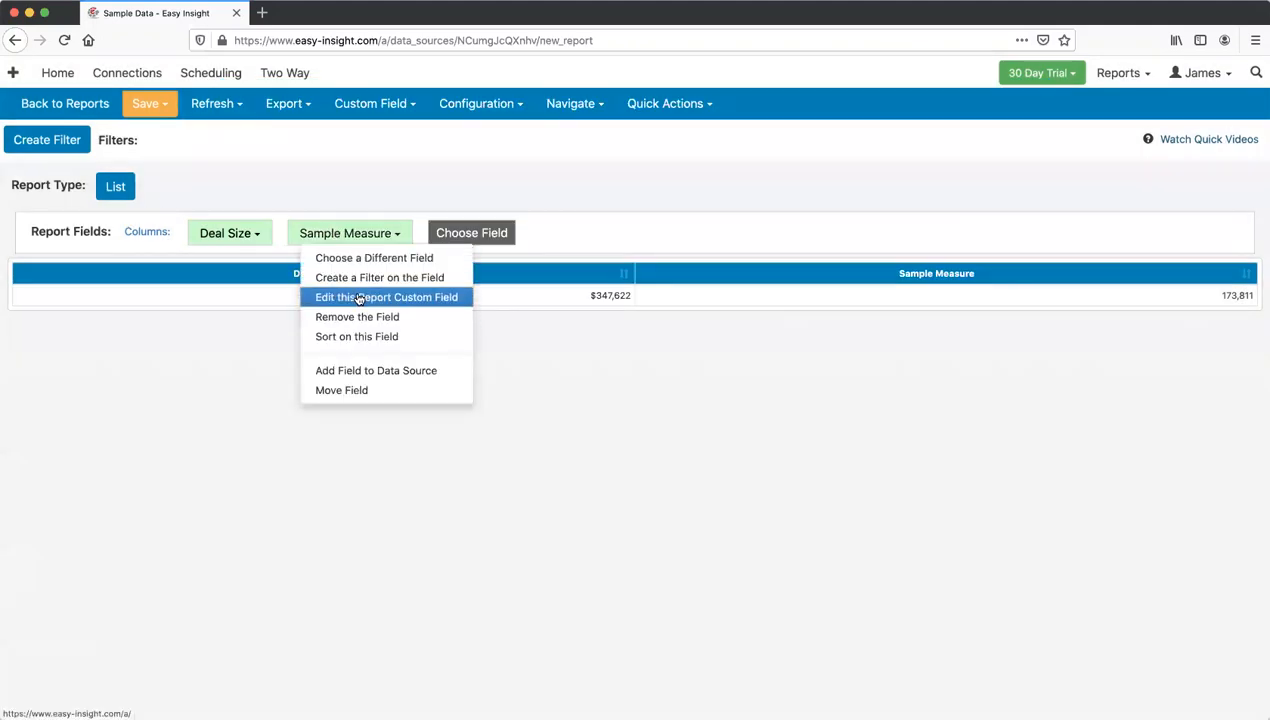
click(357, 298)
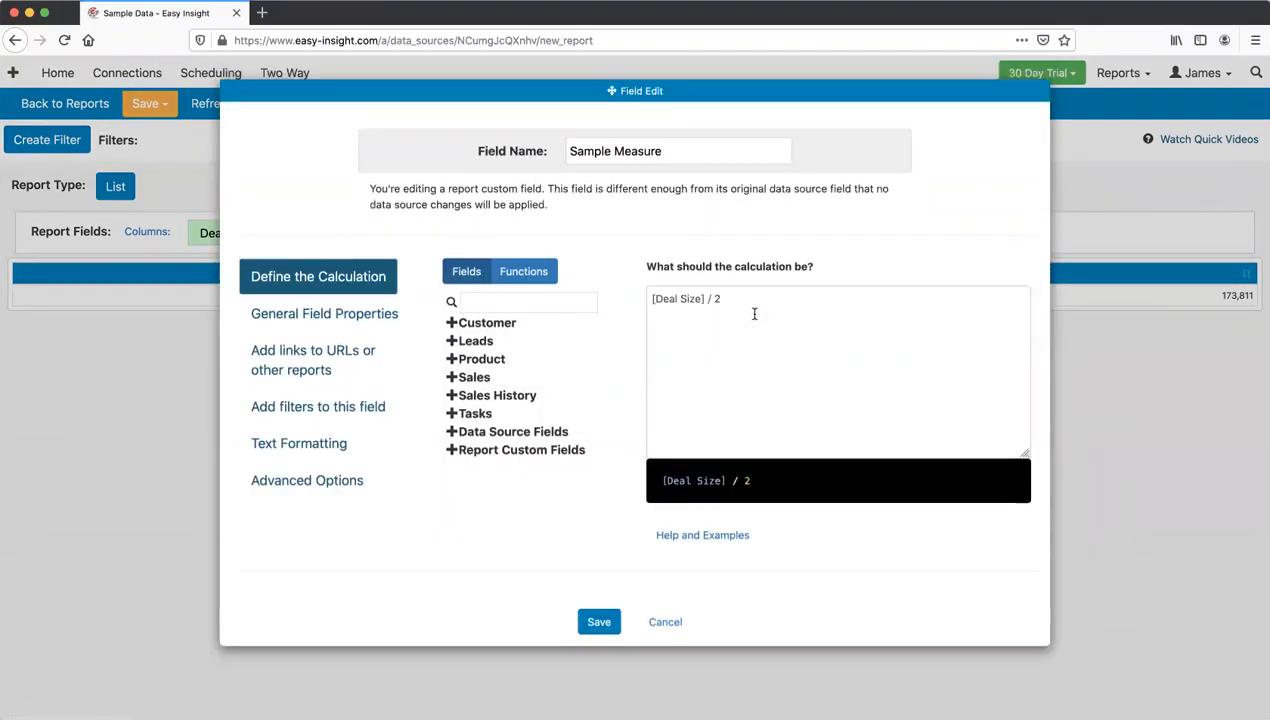
click(758, 296)
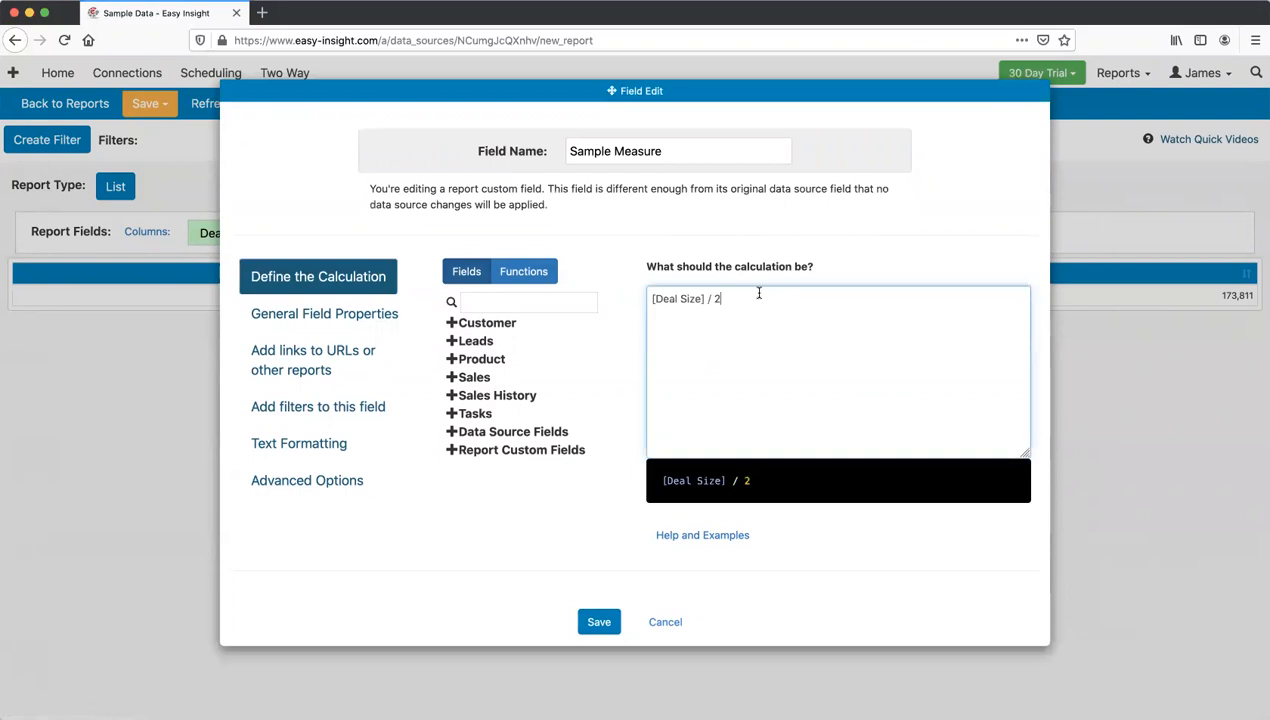
key(BackSpace)
text([)
text(Opport)
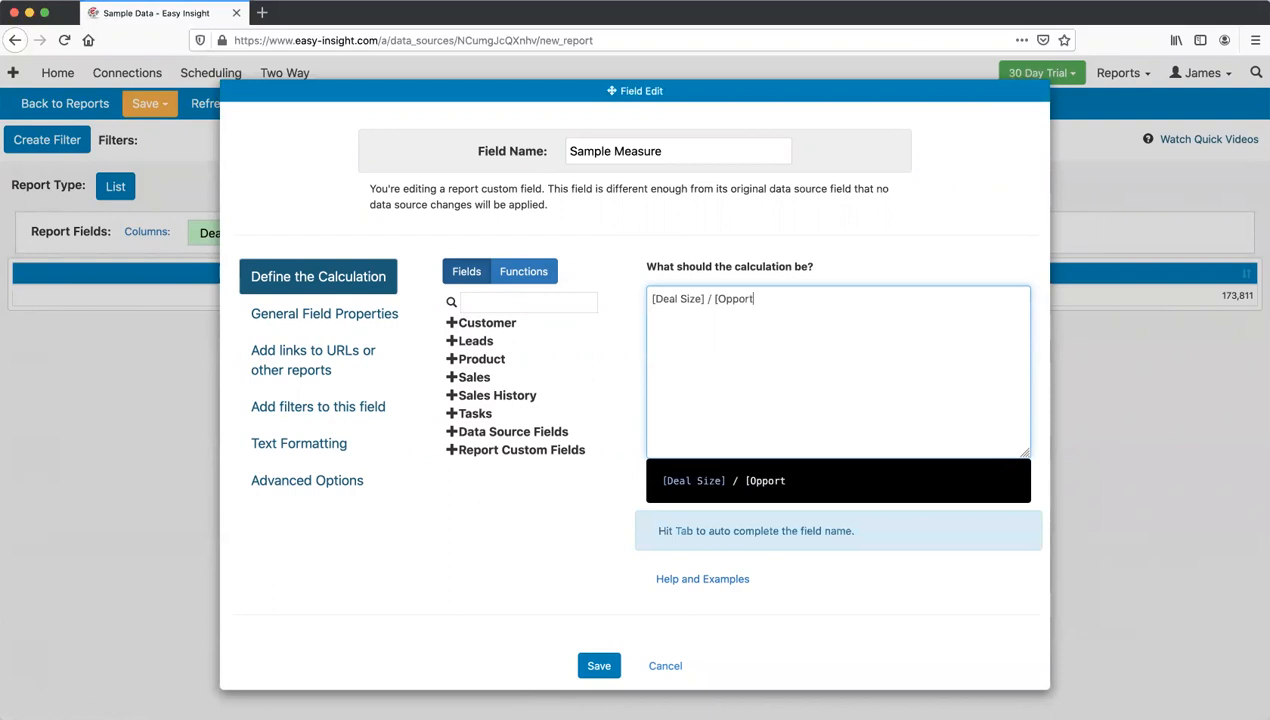
text(unity Count])
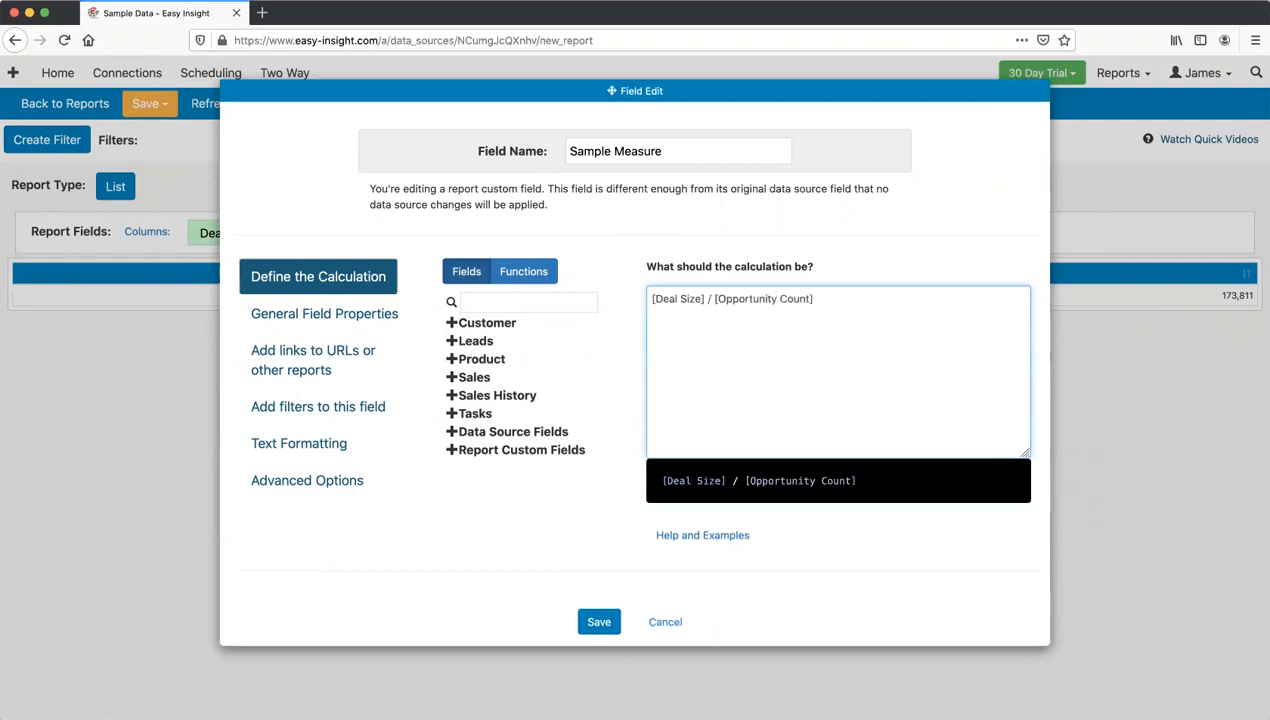
click(600, 624)
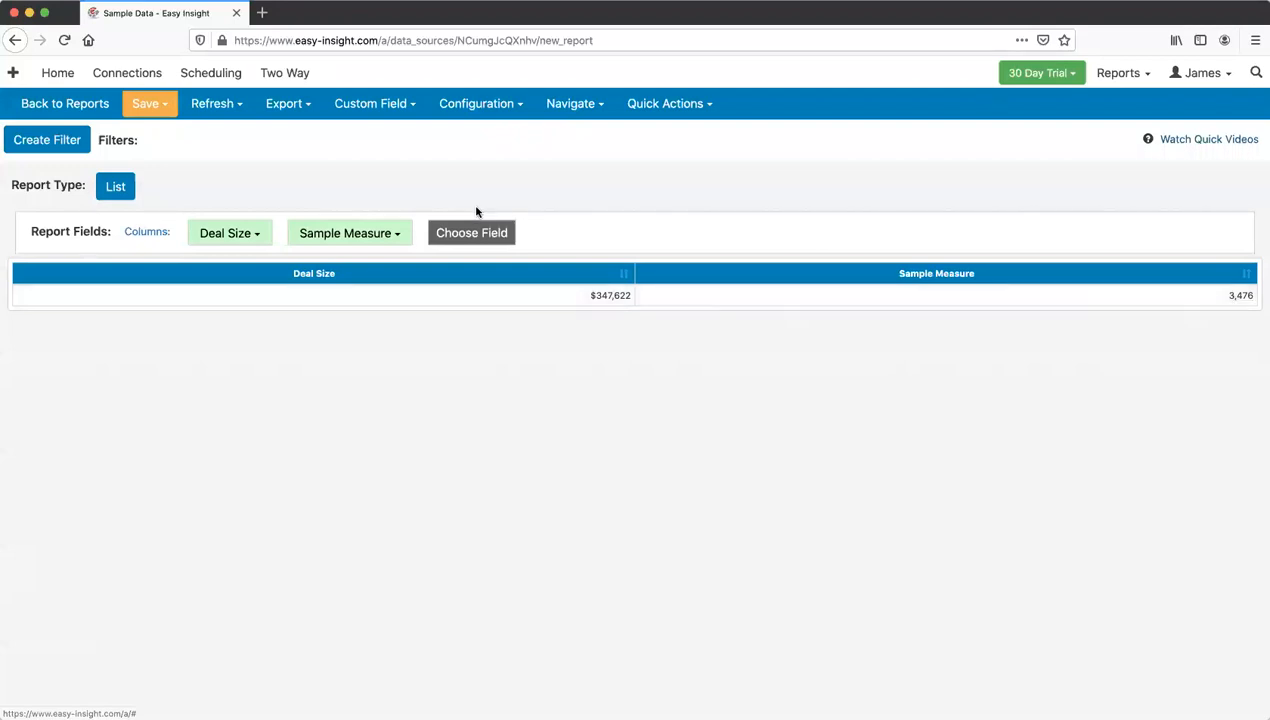
Step: Clear the Sample Measure calculation and start it again with the Won Amount field from the Sales group
click(355, 237)
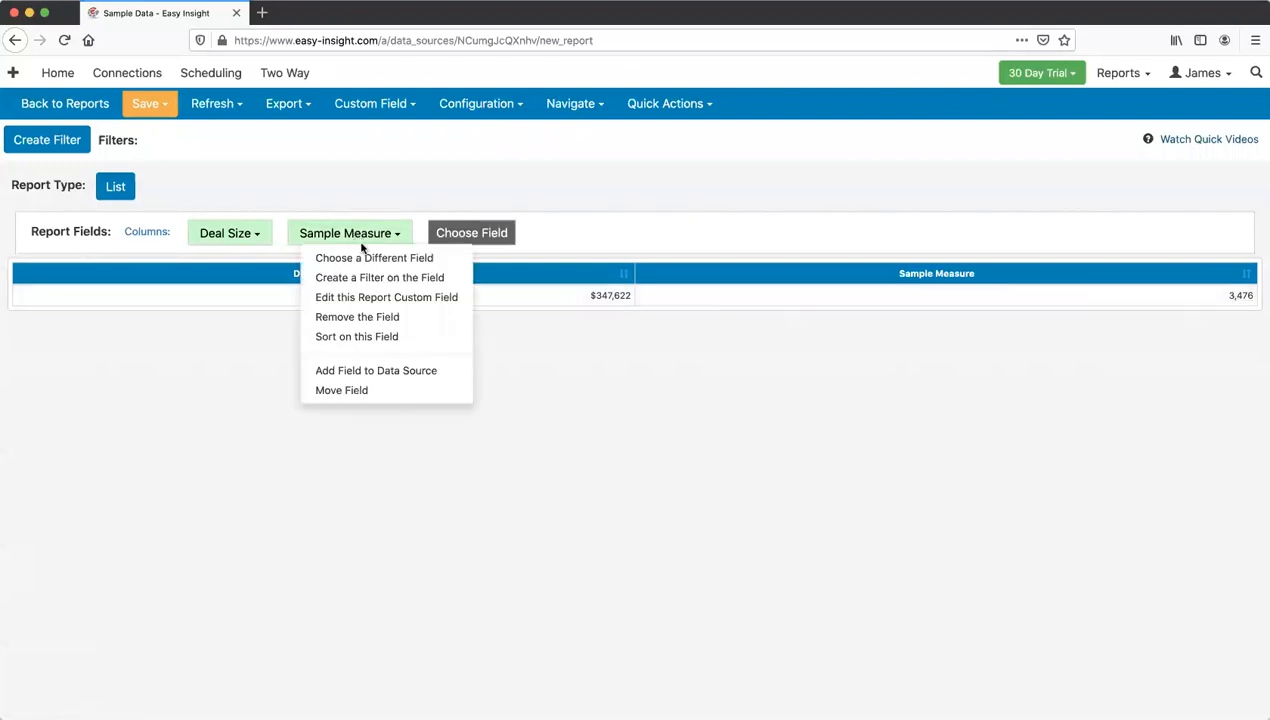
click(375, 297)
key(ctrl+a)
key(BackSpace)
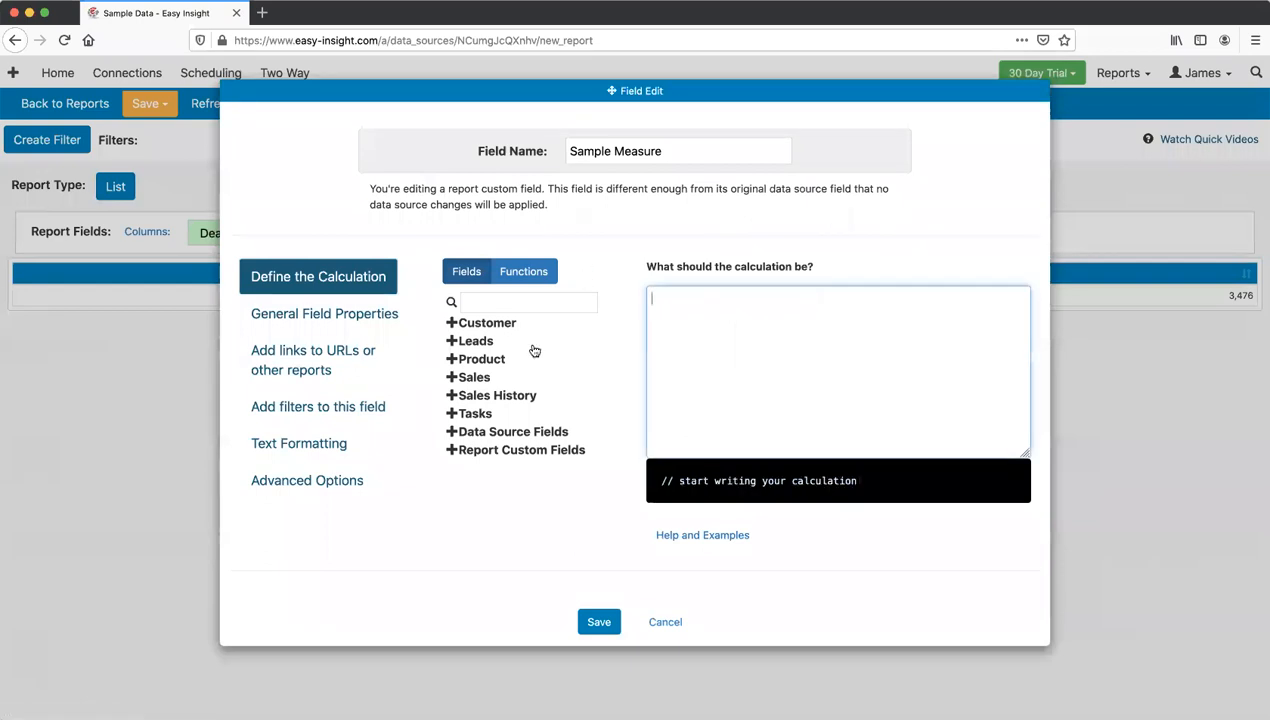
click(483, 385)
scroll(464, 390, down, 10)
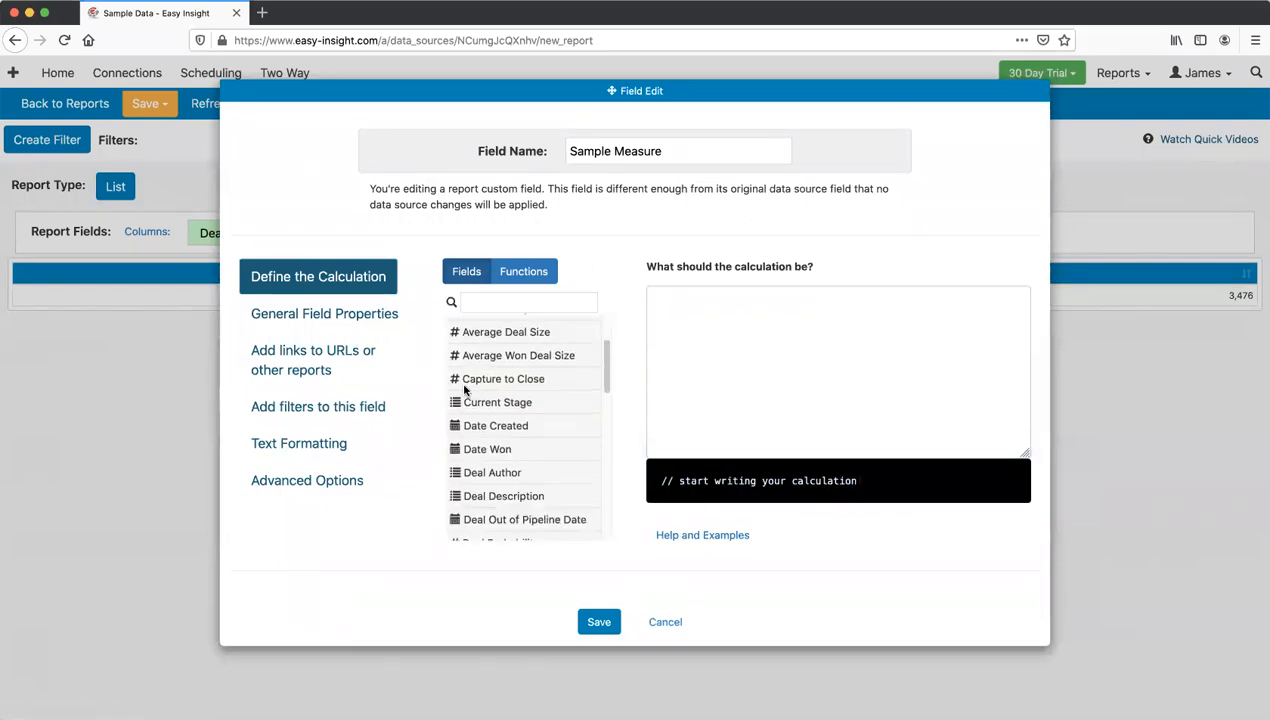
scroll(470, 404, down, 3)
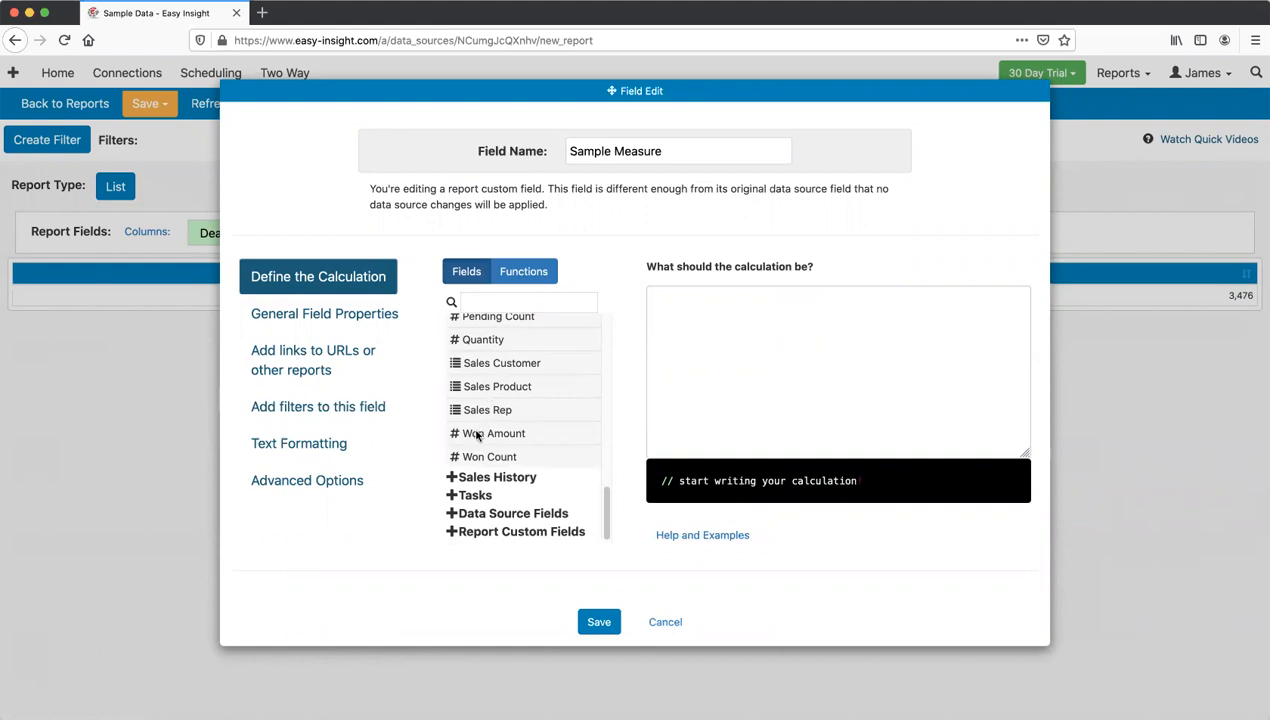
drag(473, 435, 722, 327)
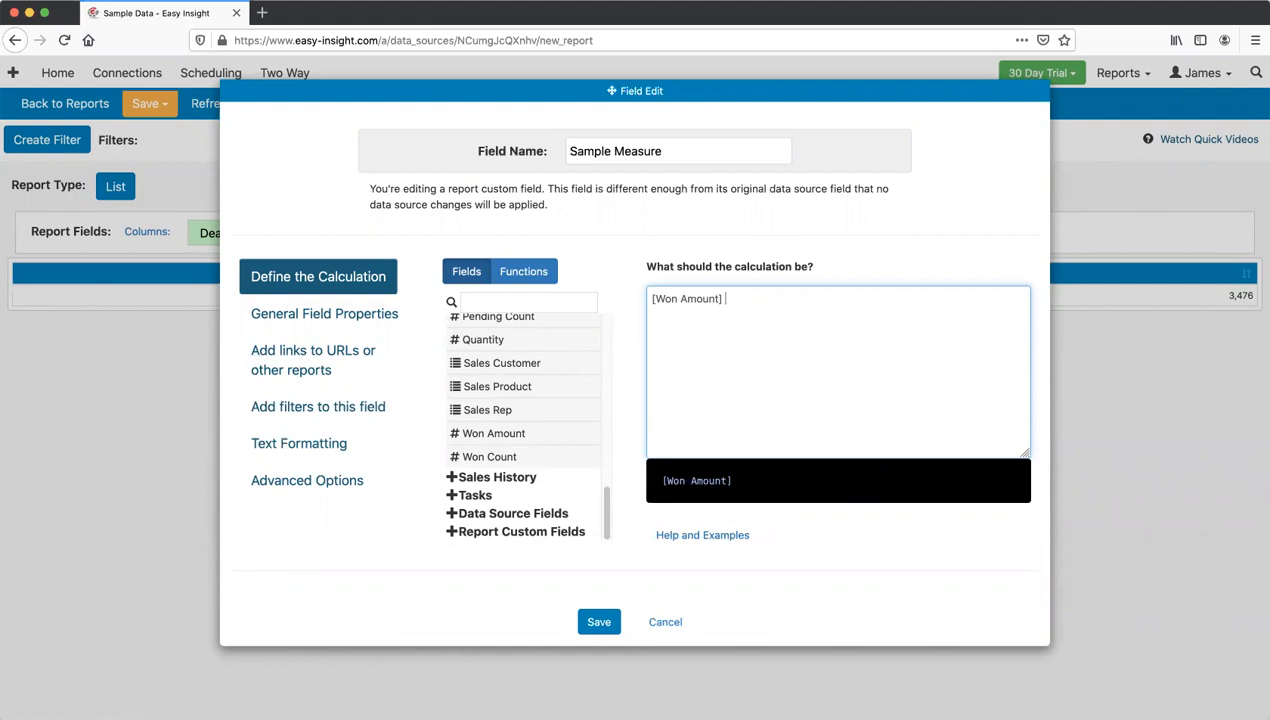
Step: Complete the calculation as [Won Amount] / [Deal Size] and save the custom field
text(/)
scroll(462, 403, up, 2)
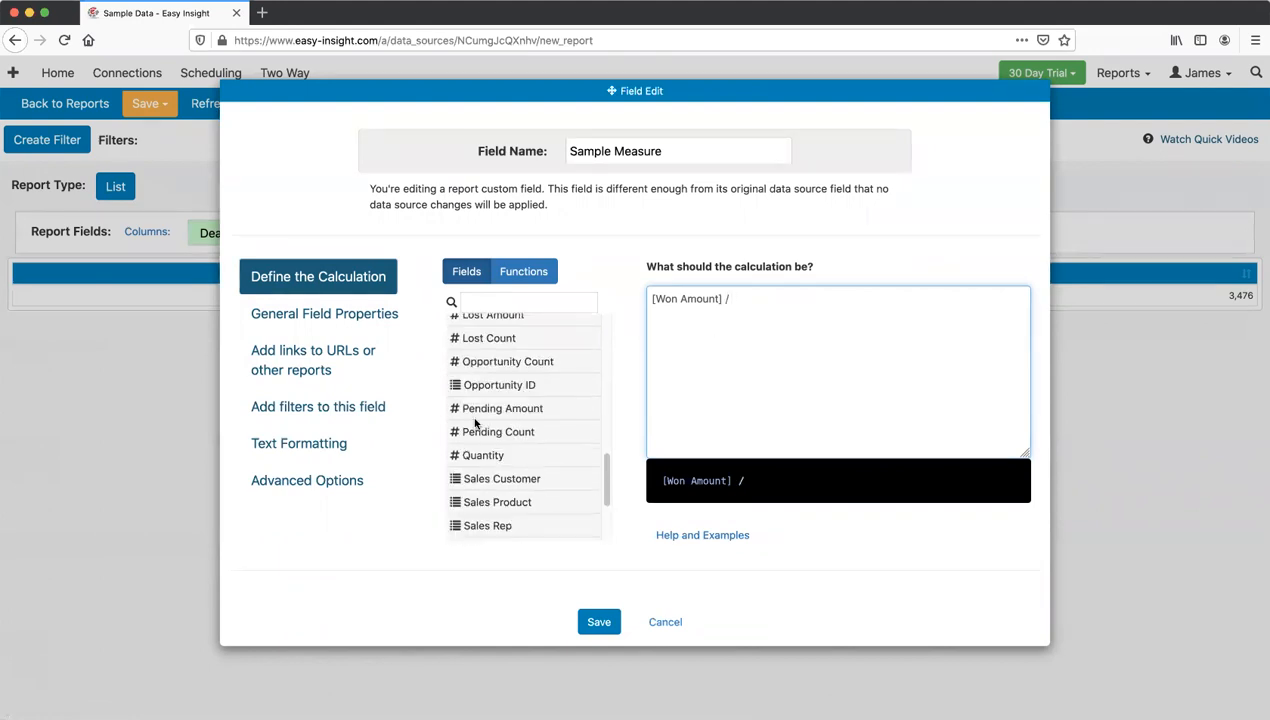
scroll(476, 424, up, 8)
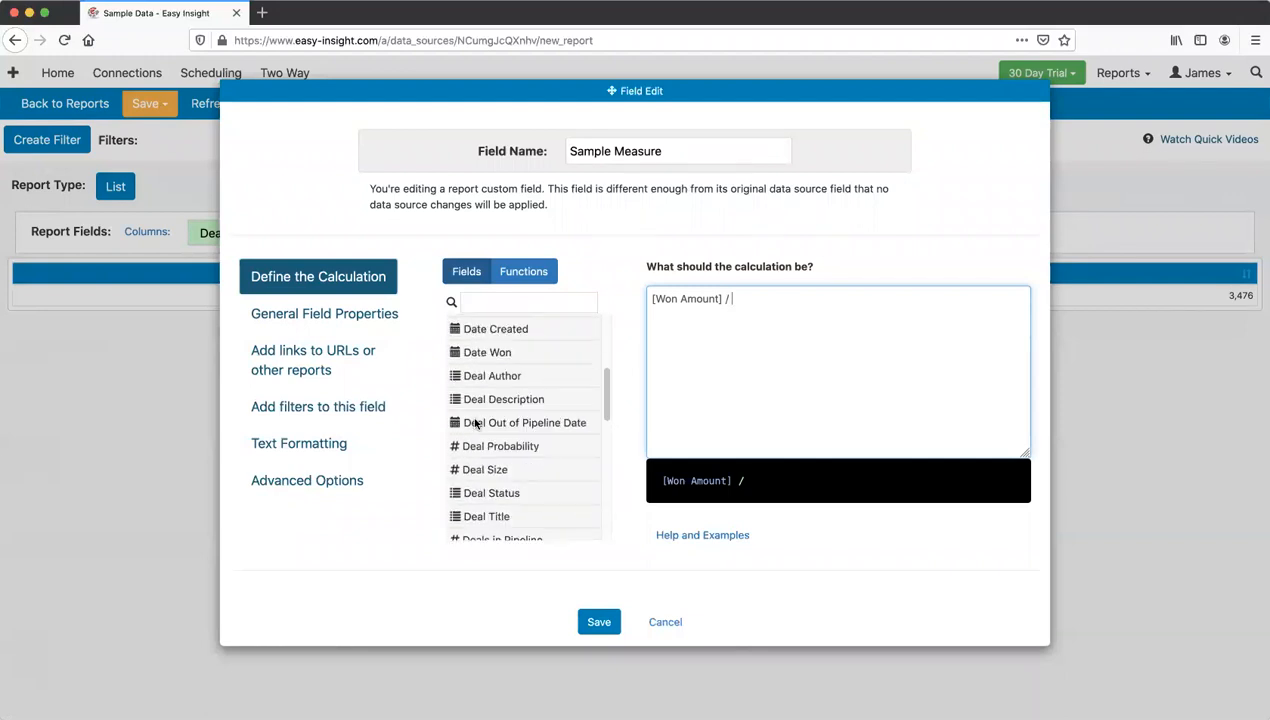
scroll(476, 424, up, 1)
scroll(482, 474, down, 3)
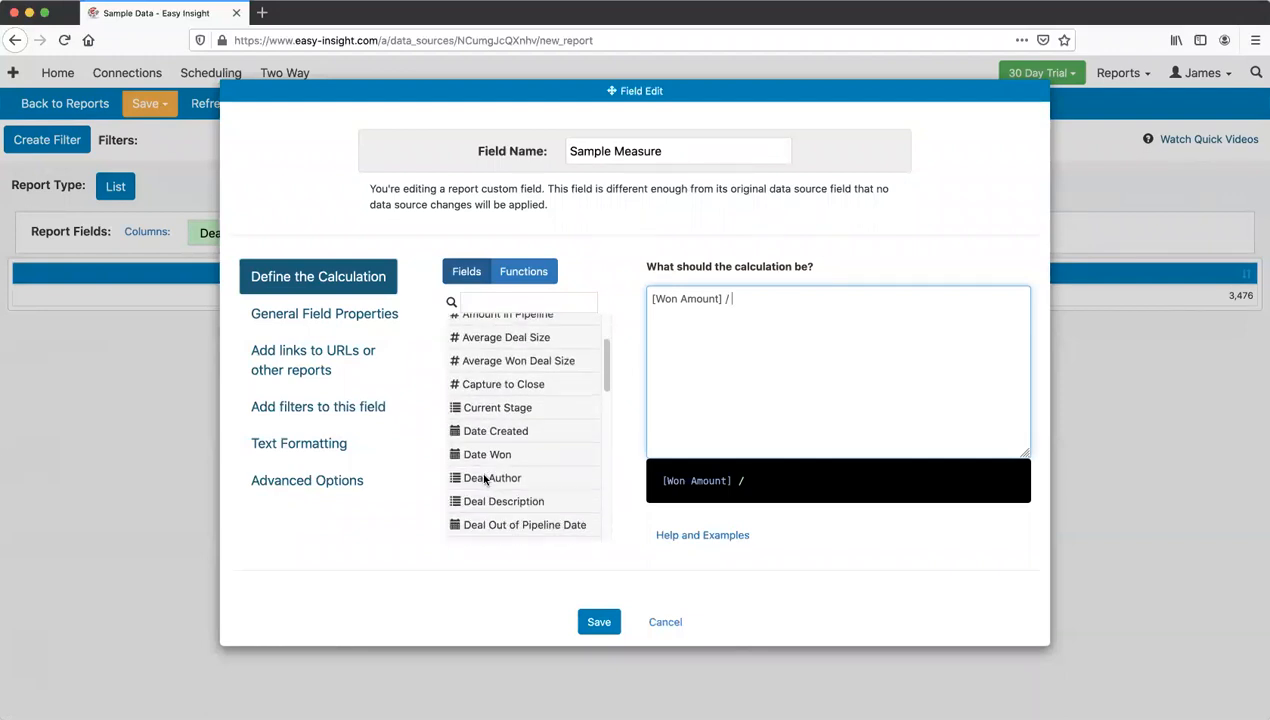
scroll(484, 481, down, 1)
drag(484, 472, 800, 374)
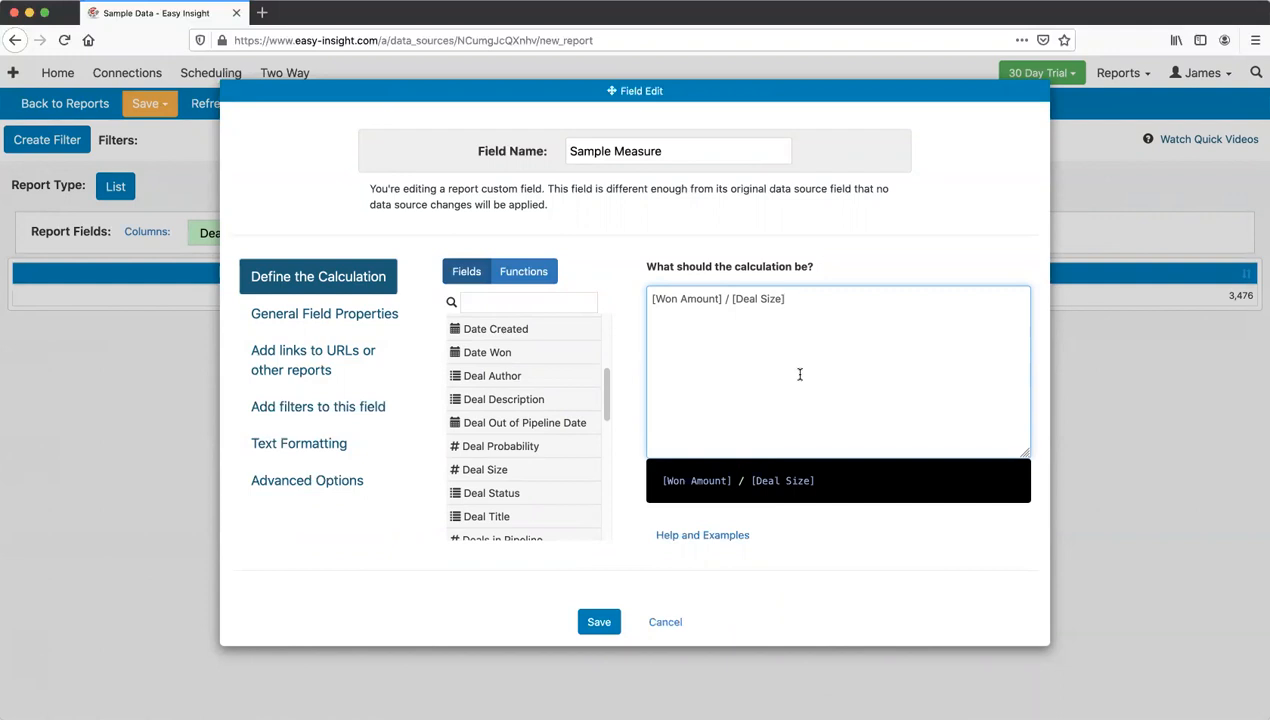
click(599, 622)
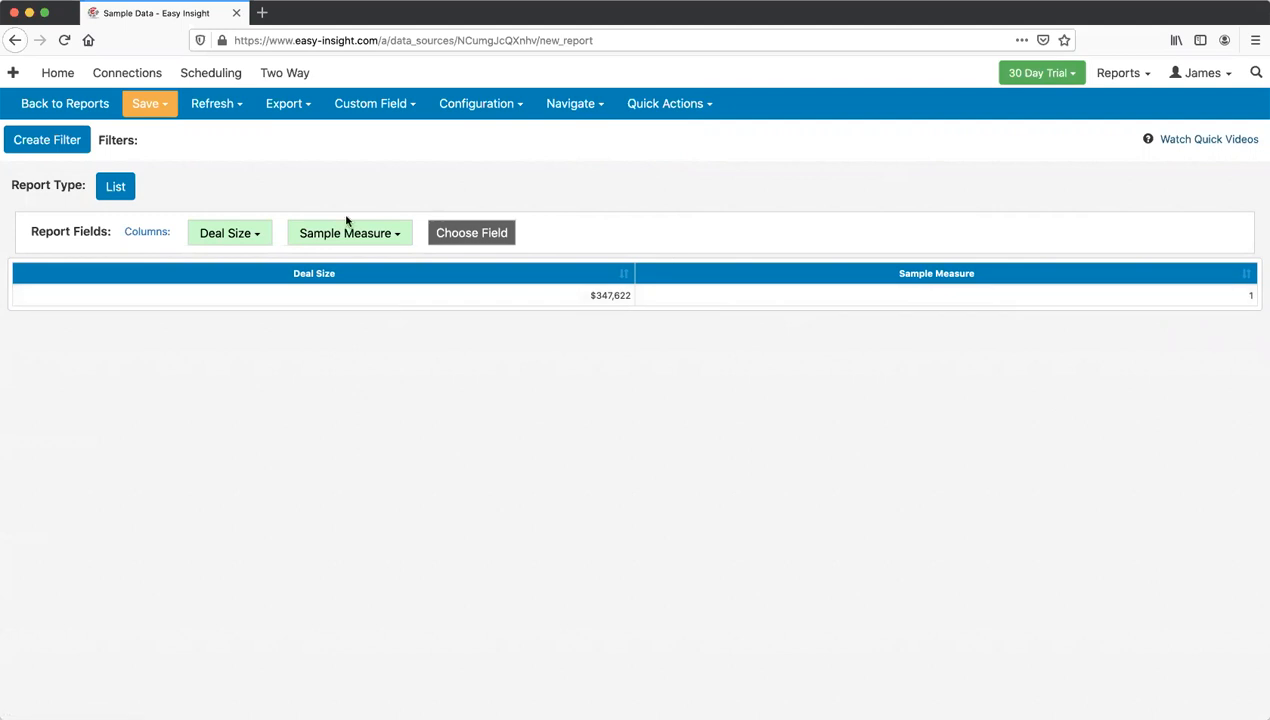
Step: Extend the Sample Measure calculation with * 100 after [Deal Size] and save the field
click(340, 233)
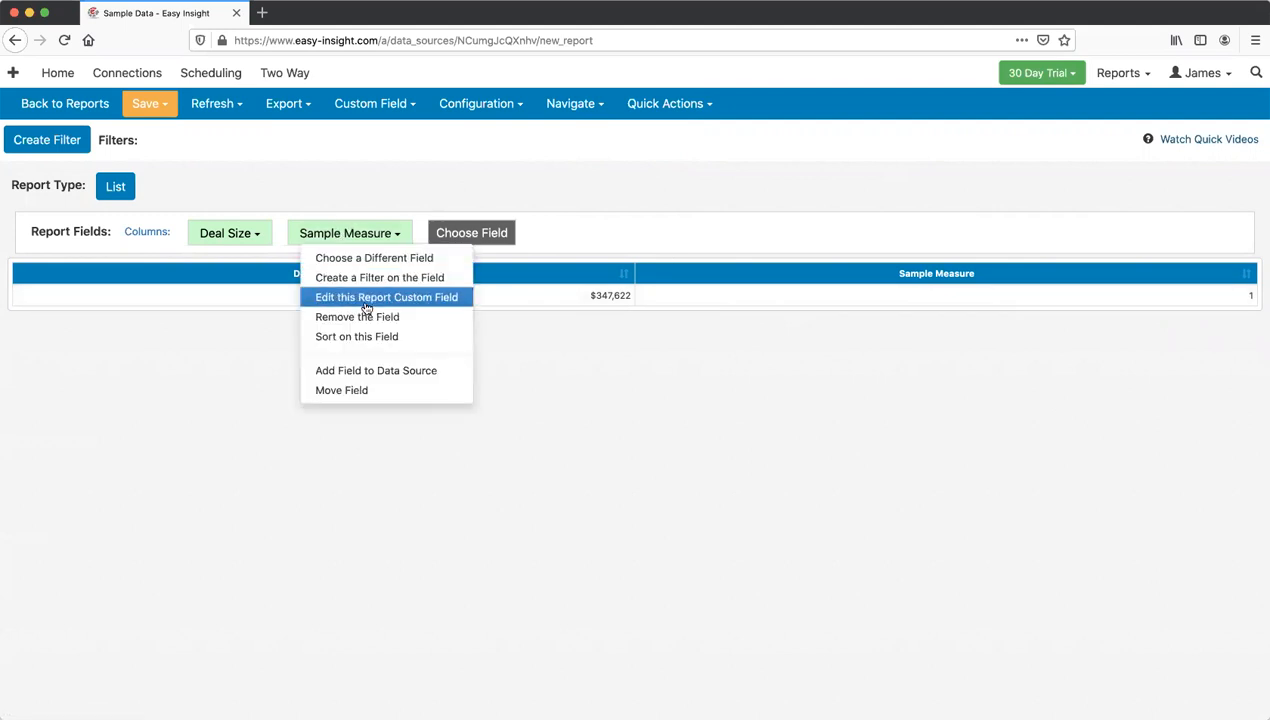
click(385, 295)
click(828, 309)
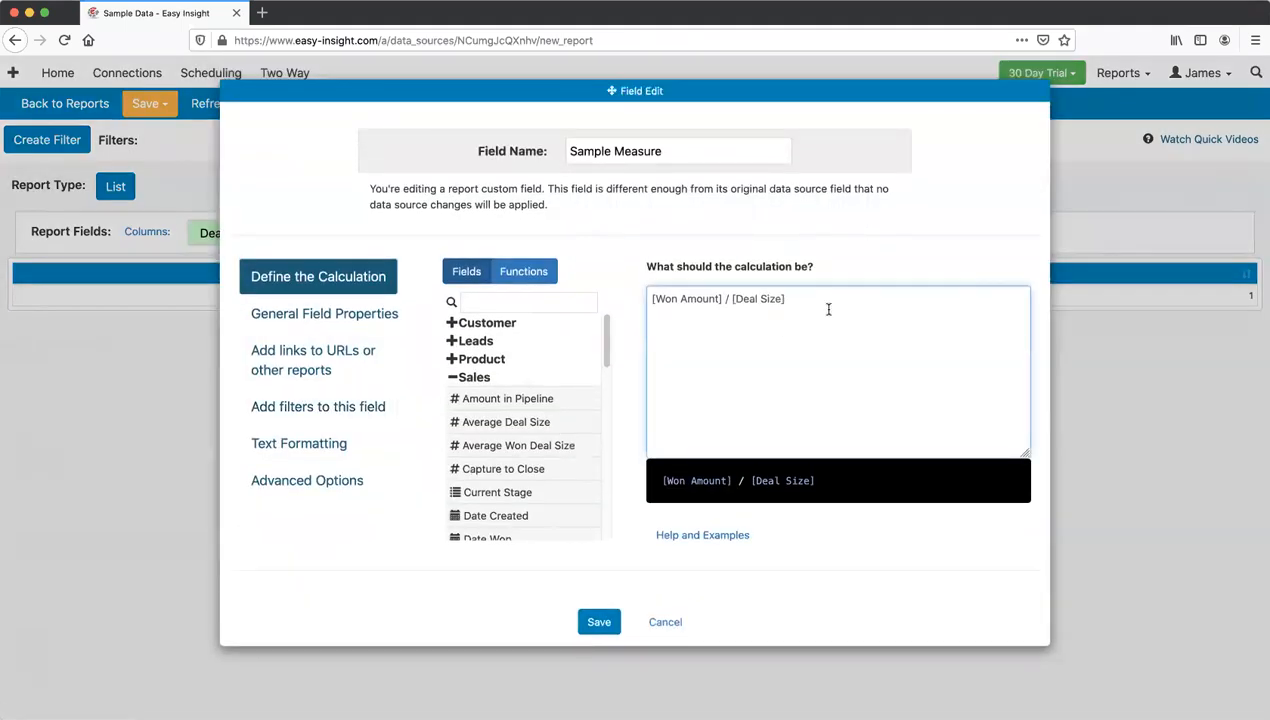
text(* 100)
click(605, 621)
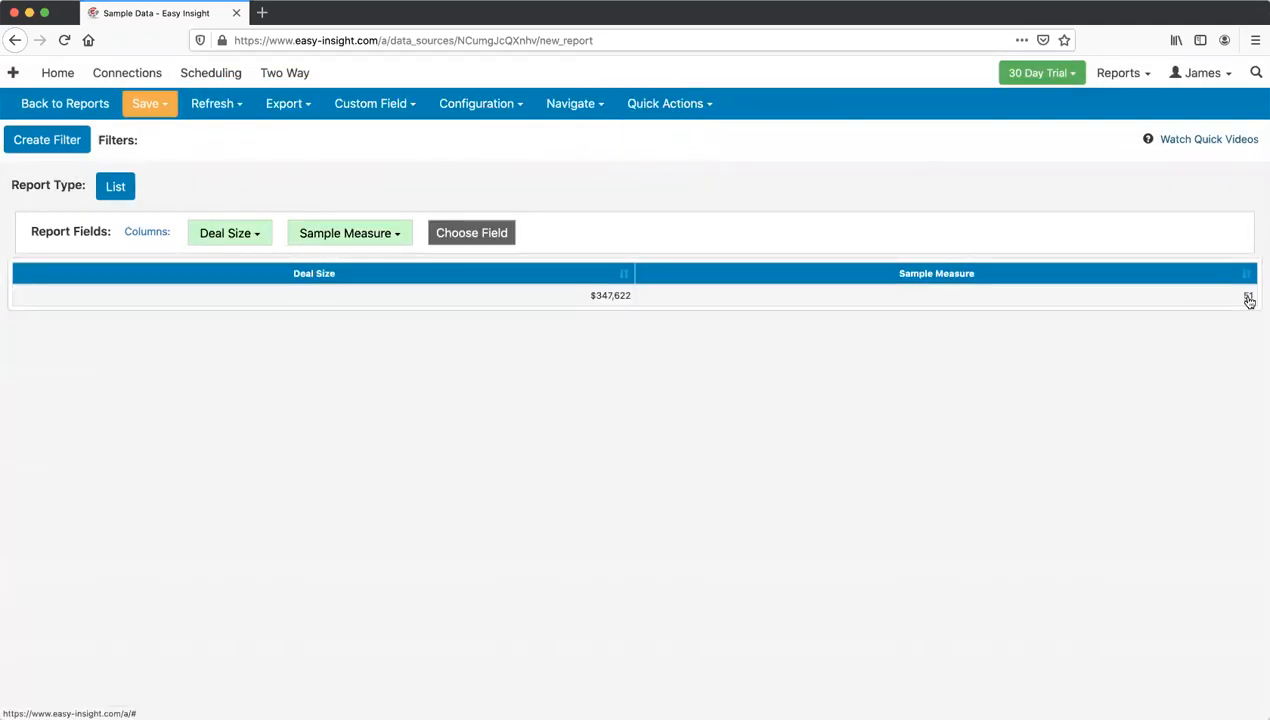
Step: Set the formatting of Sample Measure to Percentage in its general field properties and save the field
click(350, 238)
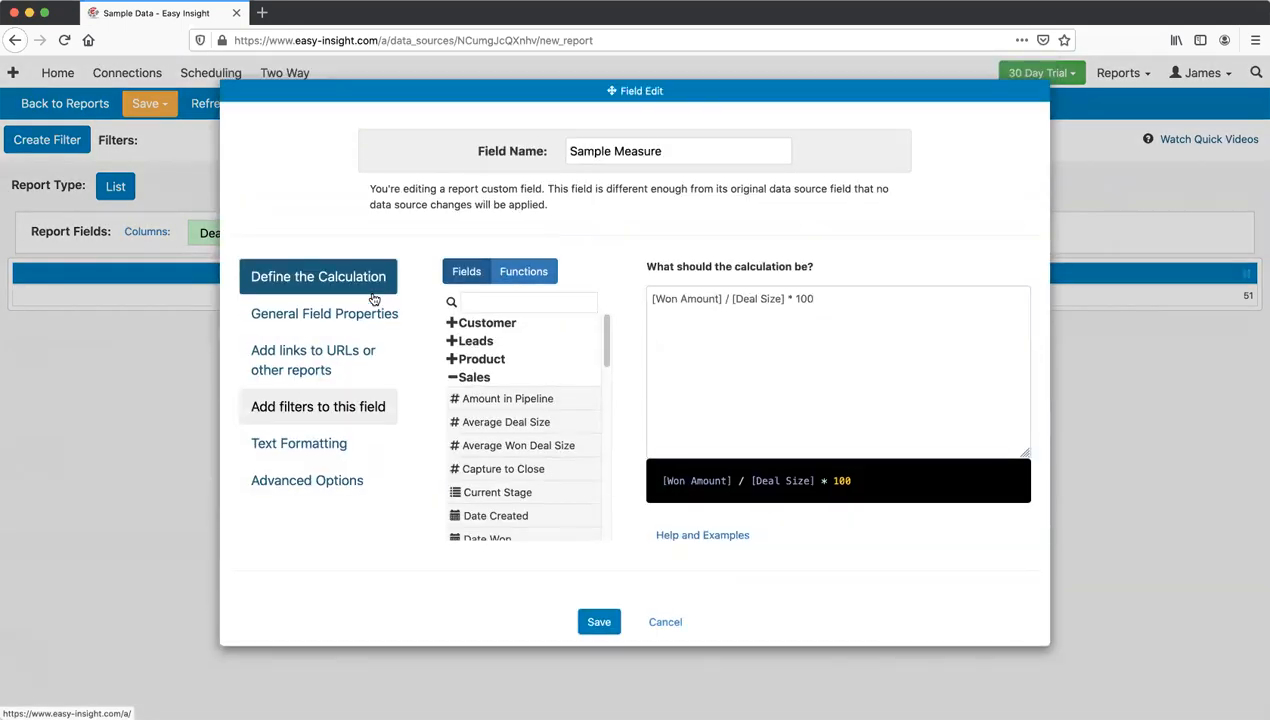
click(325, 315)
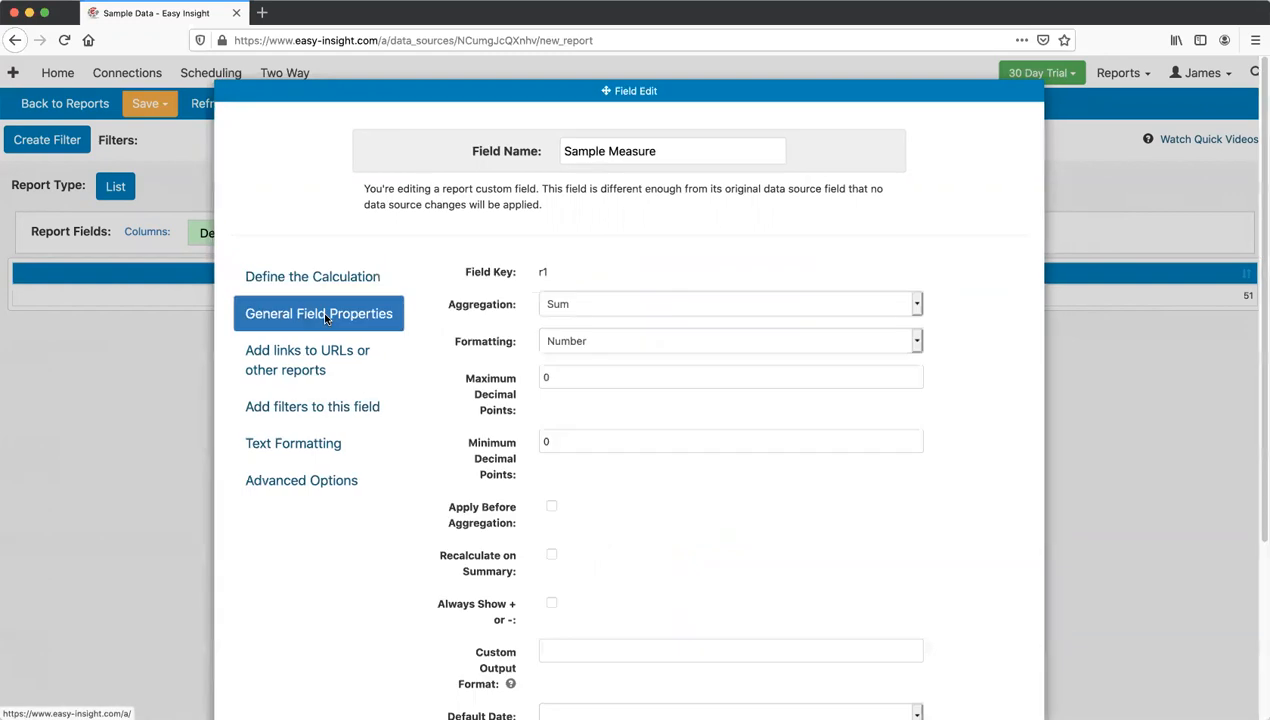
click(600, 341)
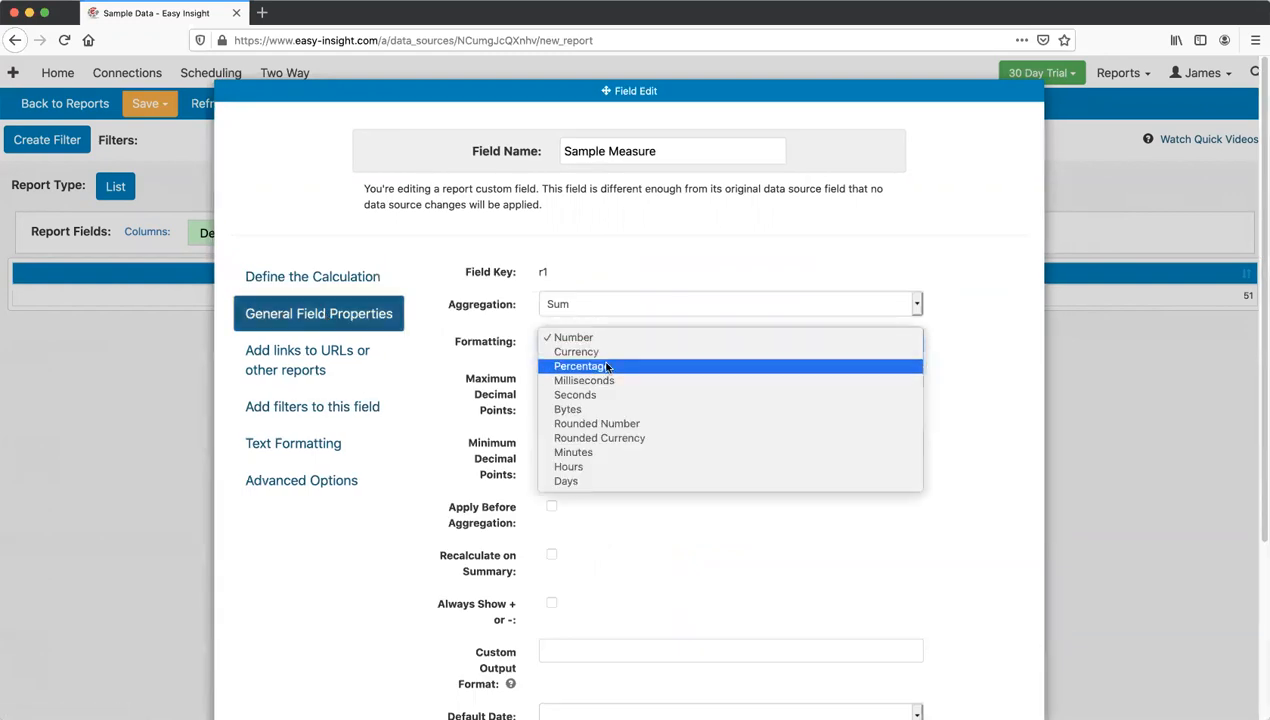
click(606, 367)
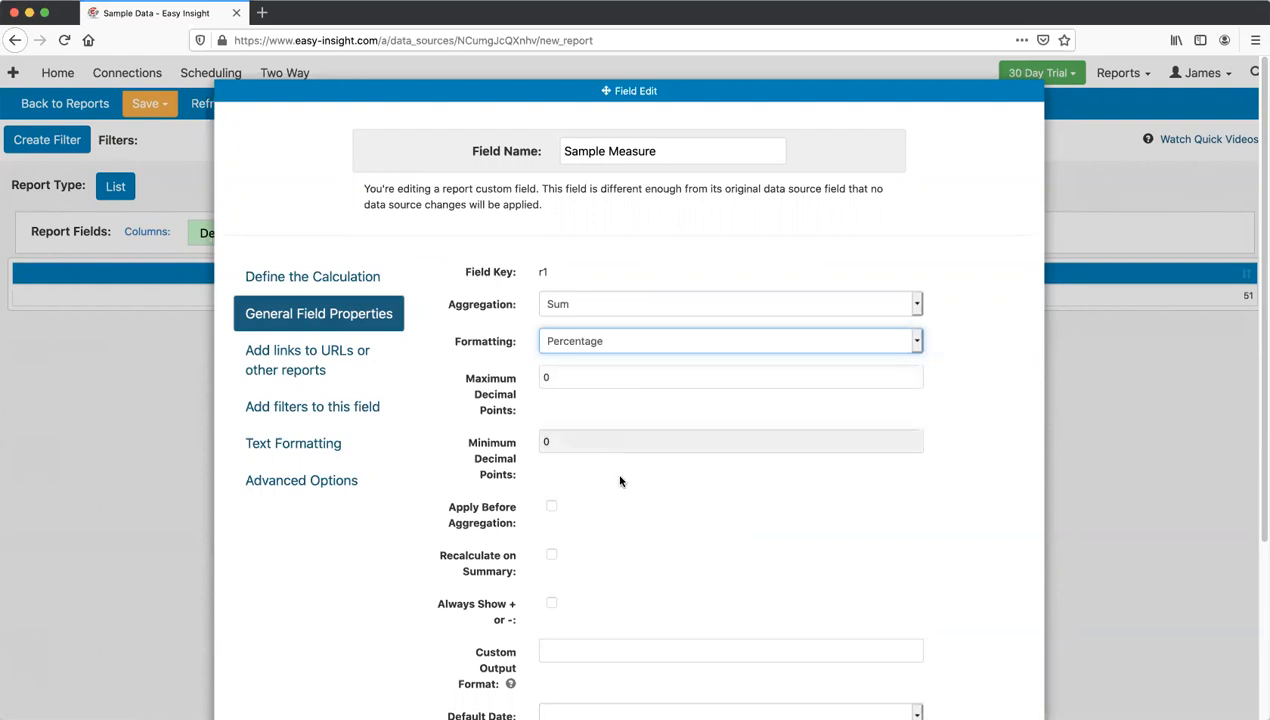
scroll(618, 497, down, 3)
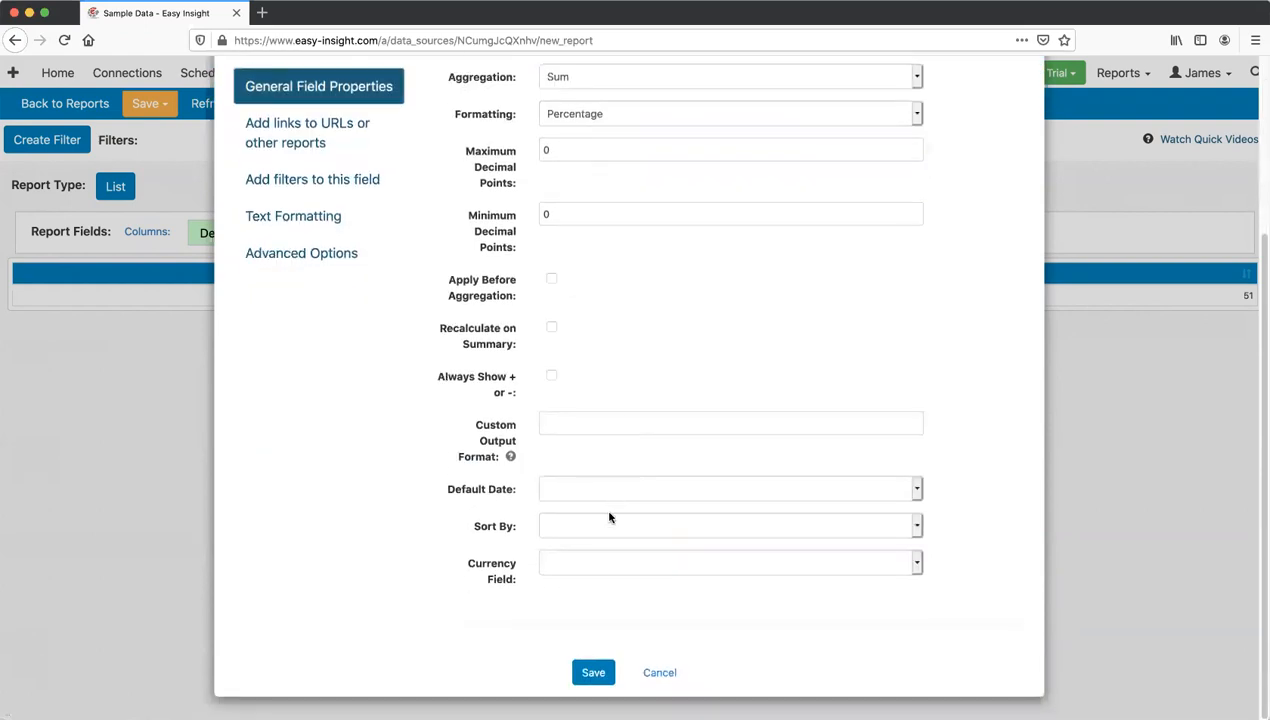
click(590, 674)
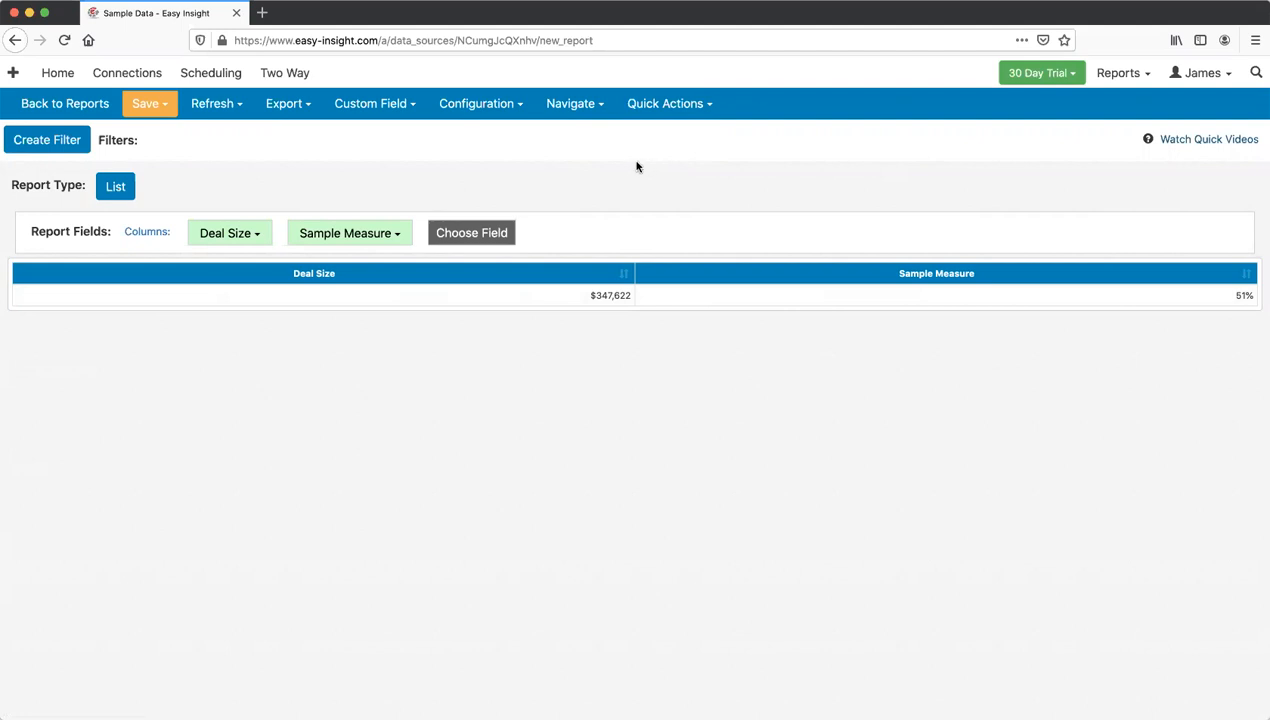
Step: Examine the Apply Before Aggregation option in the general properties of Sample Measure and close the editor without saving
click(356, 238)
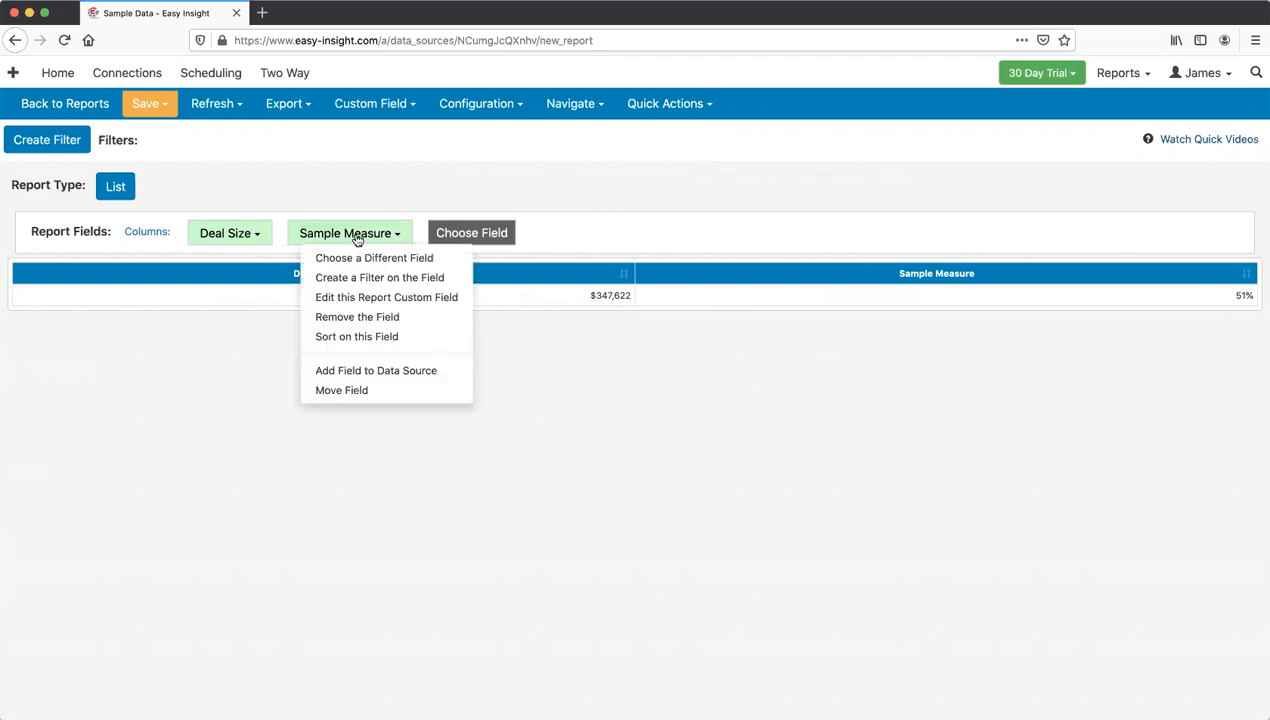
click(368, 298)
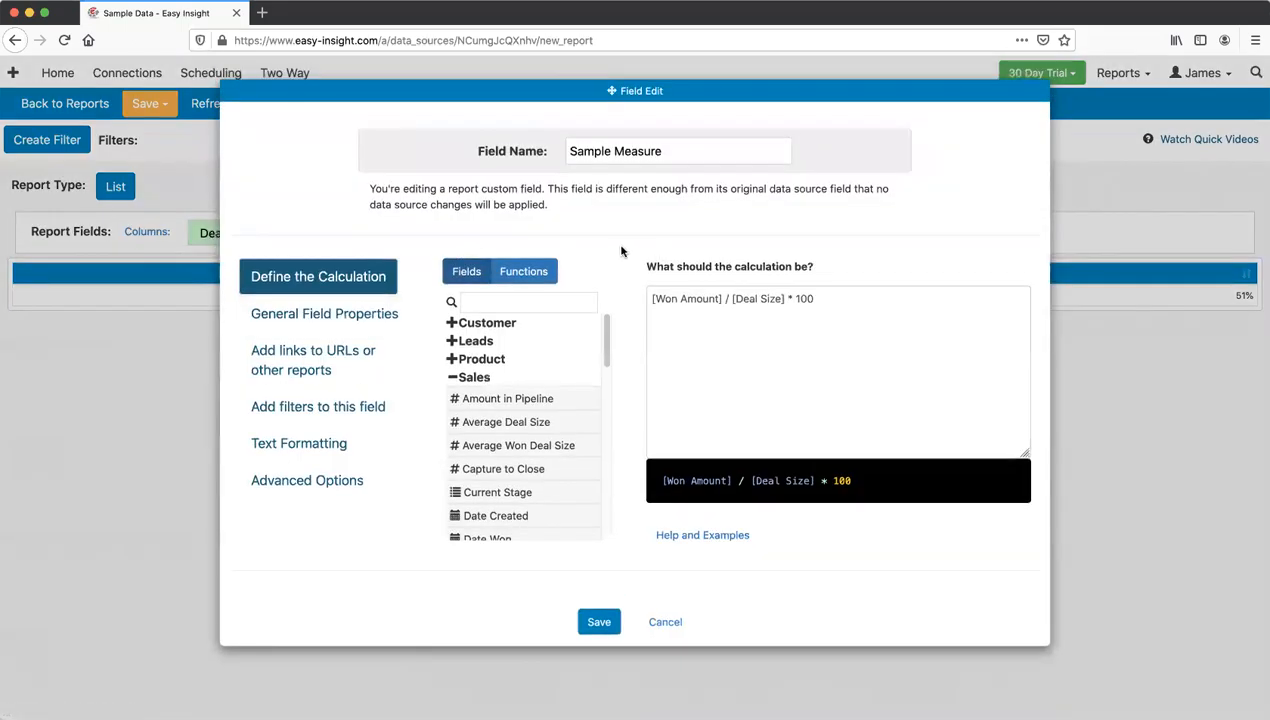
click(320, 325)
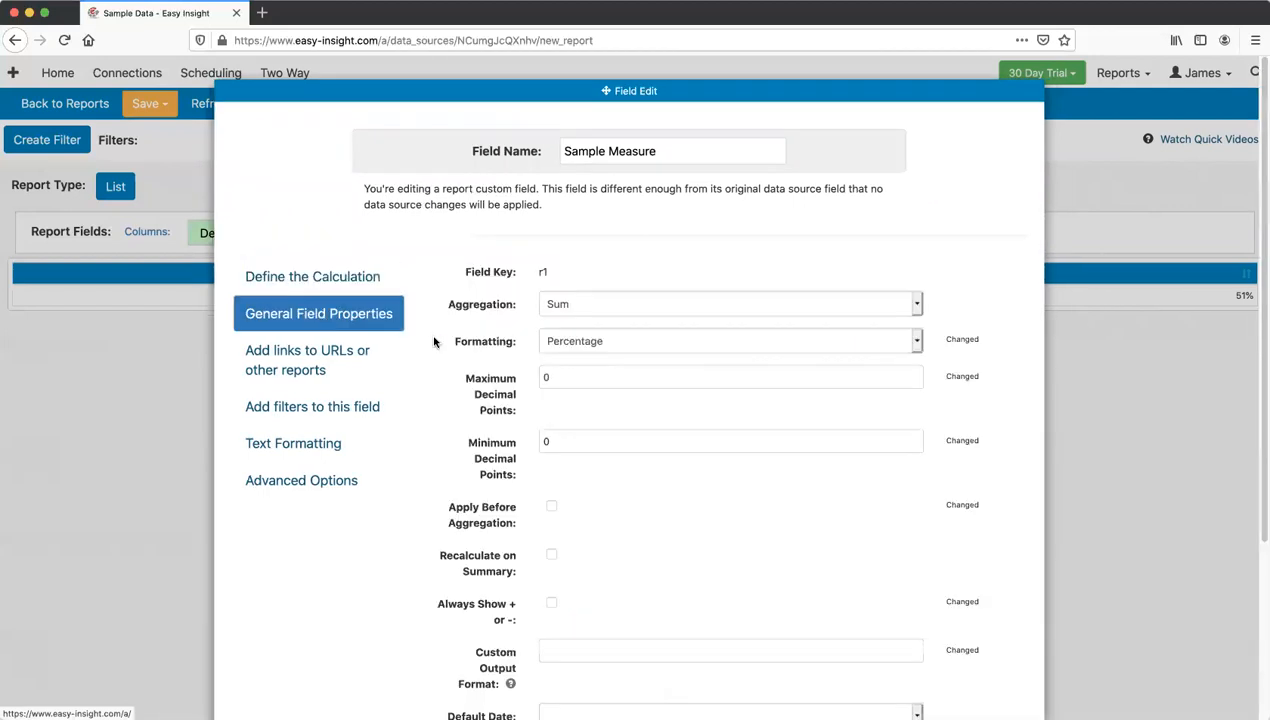
scroll(432, 300, down, 3)
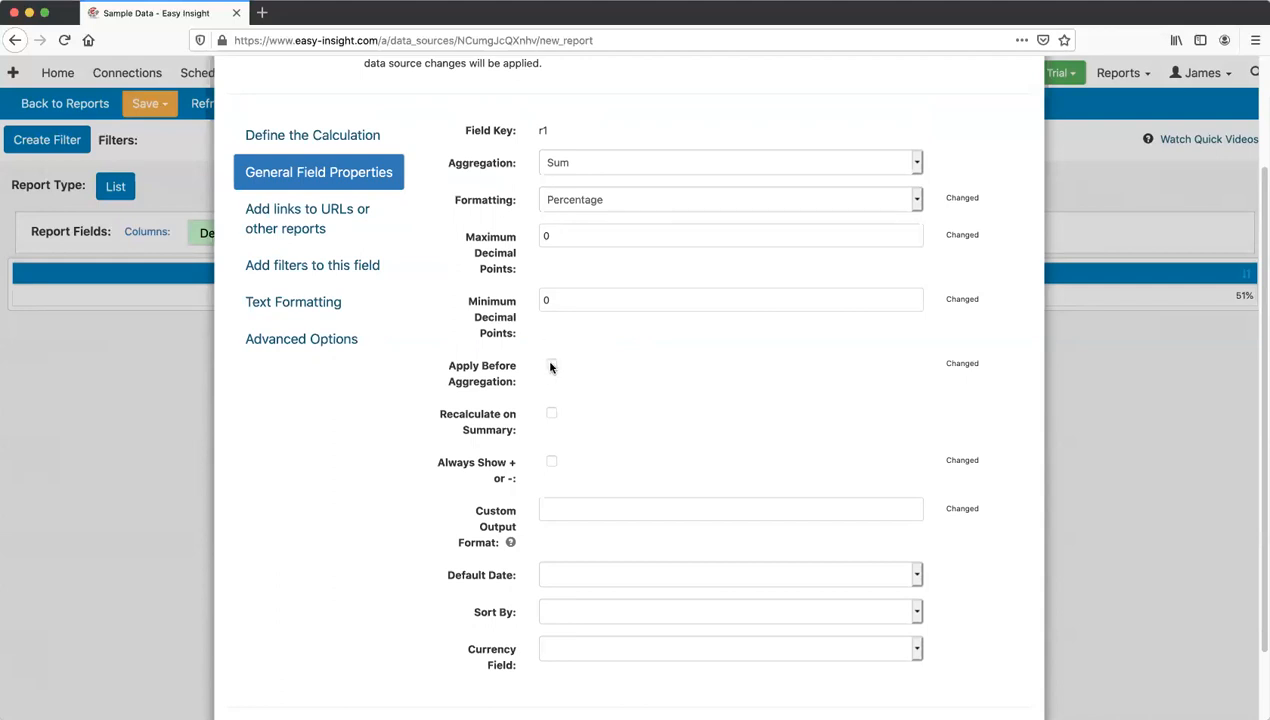
click(552, 366)
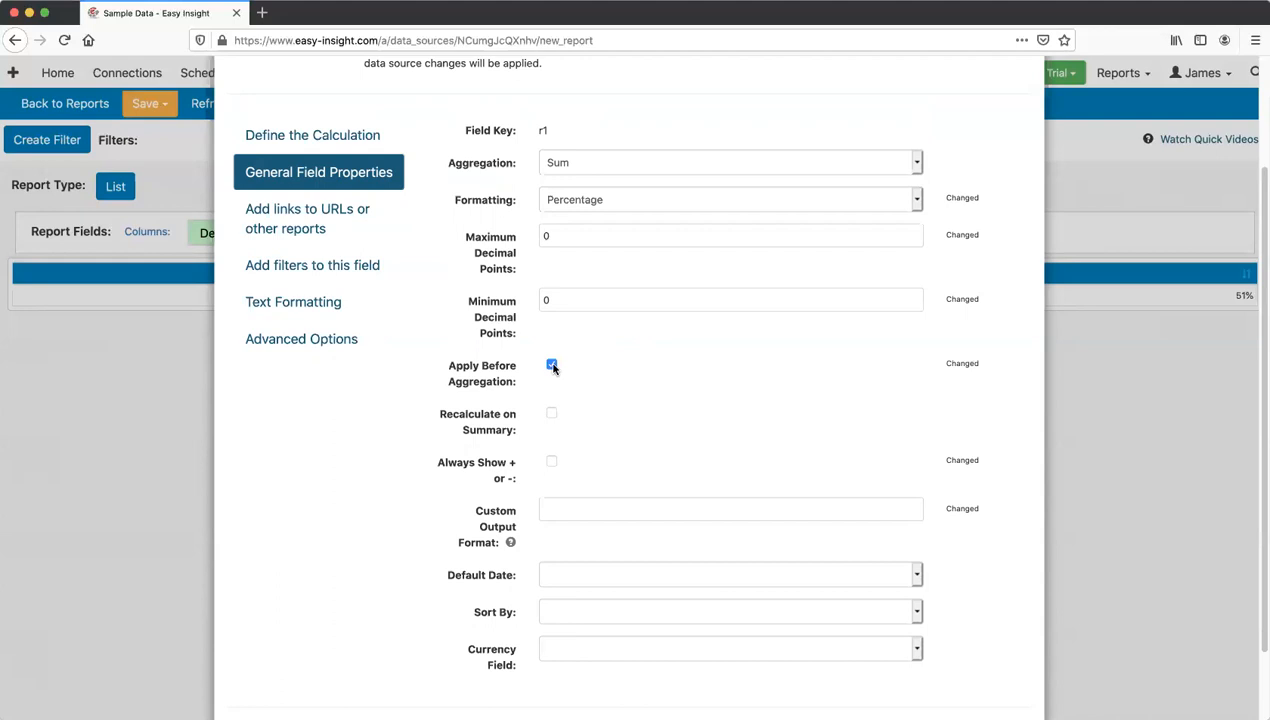
click(552, 366)
click(150, 358)
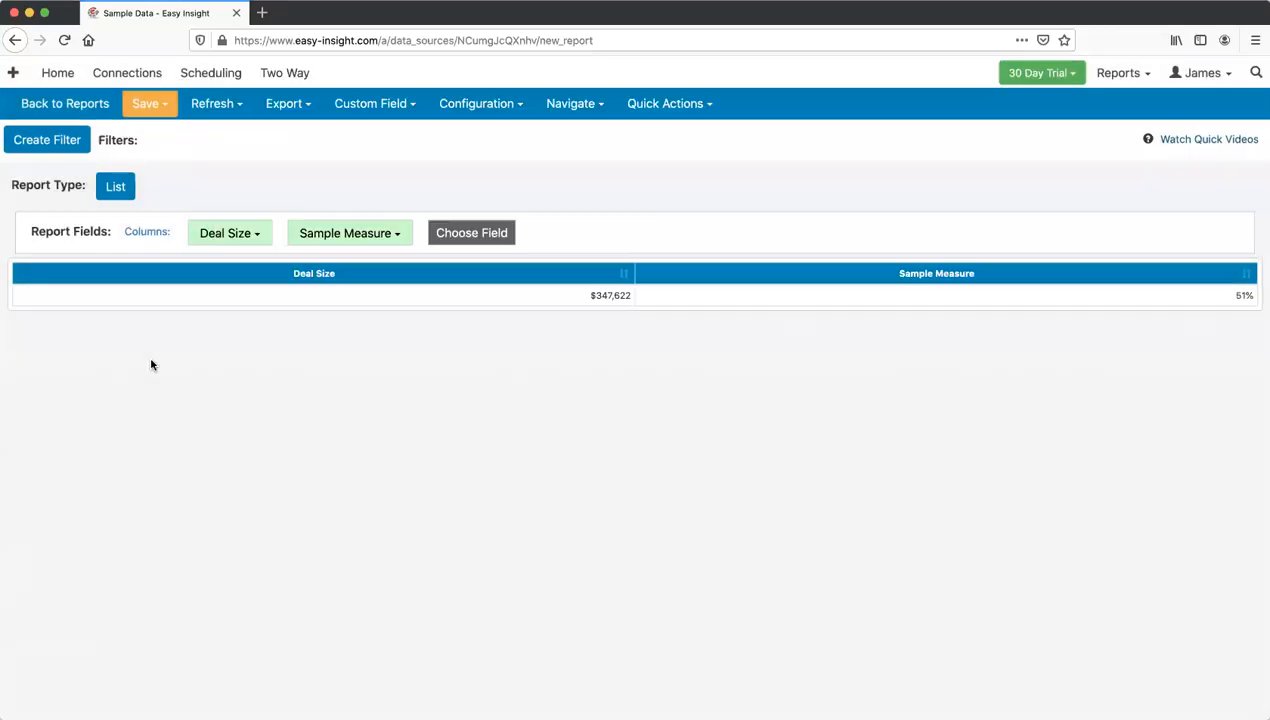
Step: Add the Sales Rep field from the Sales group as a column of the report
click(457, 231)
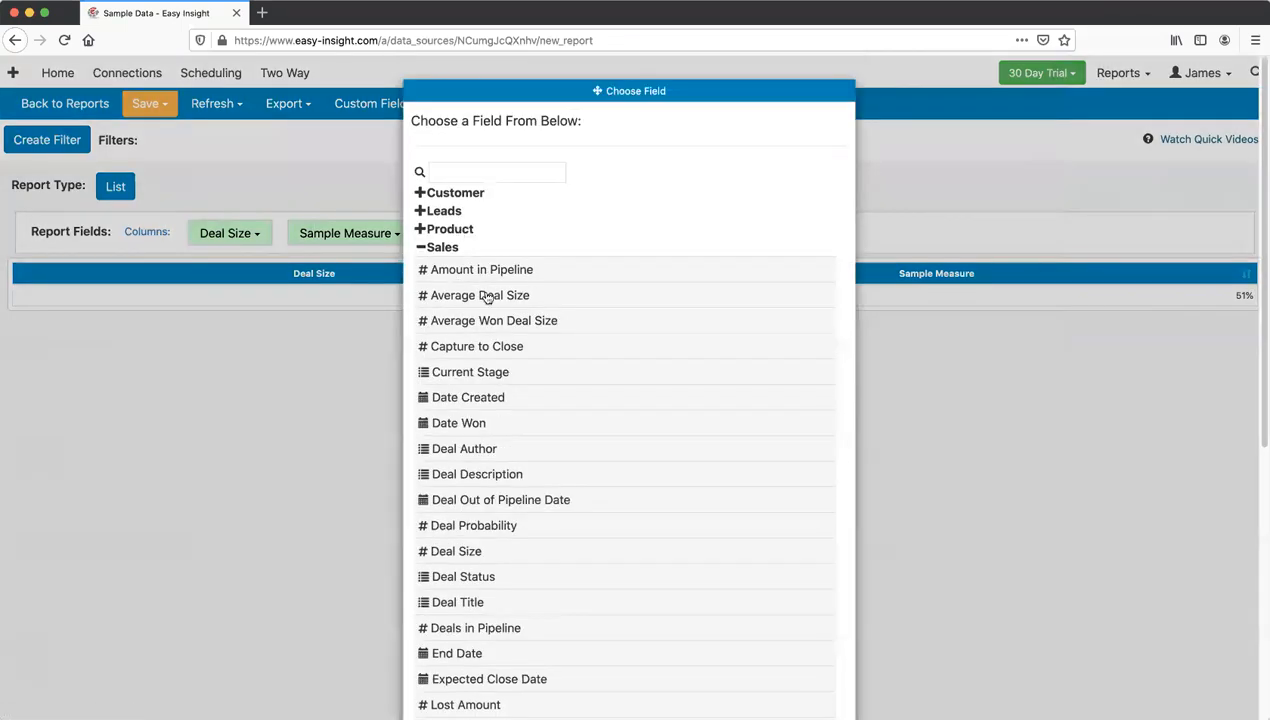
scroll(485, 297, down, 6)
click(465, 528)
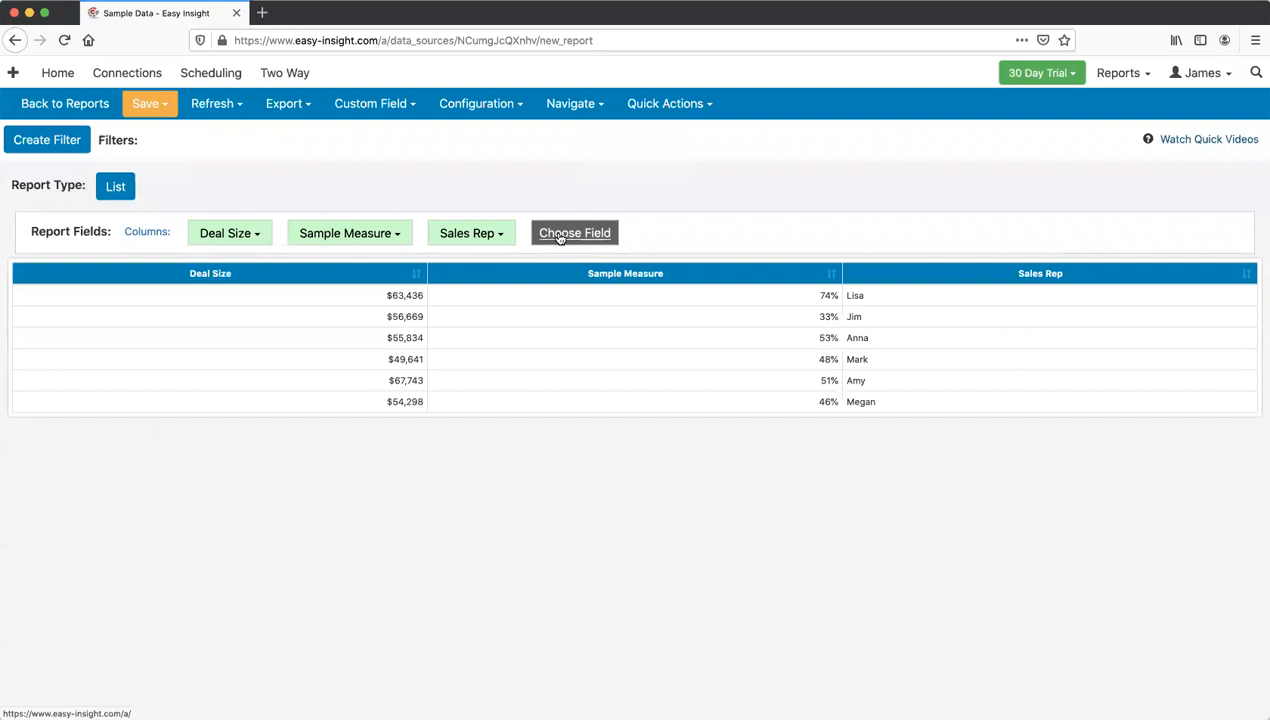
Step: Remove the Deal Size column from the report and move Sales Rep ahead of Sample Measure
click(227, 236)
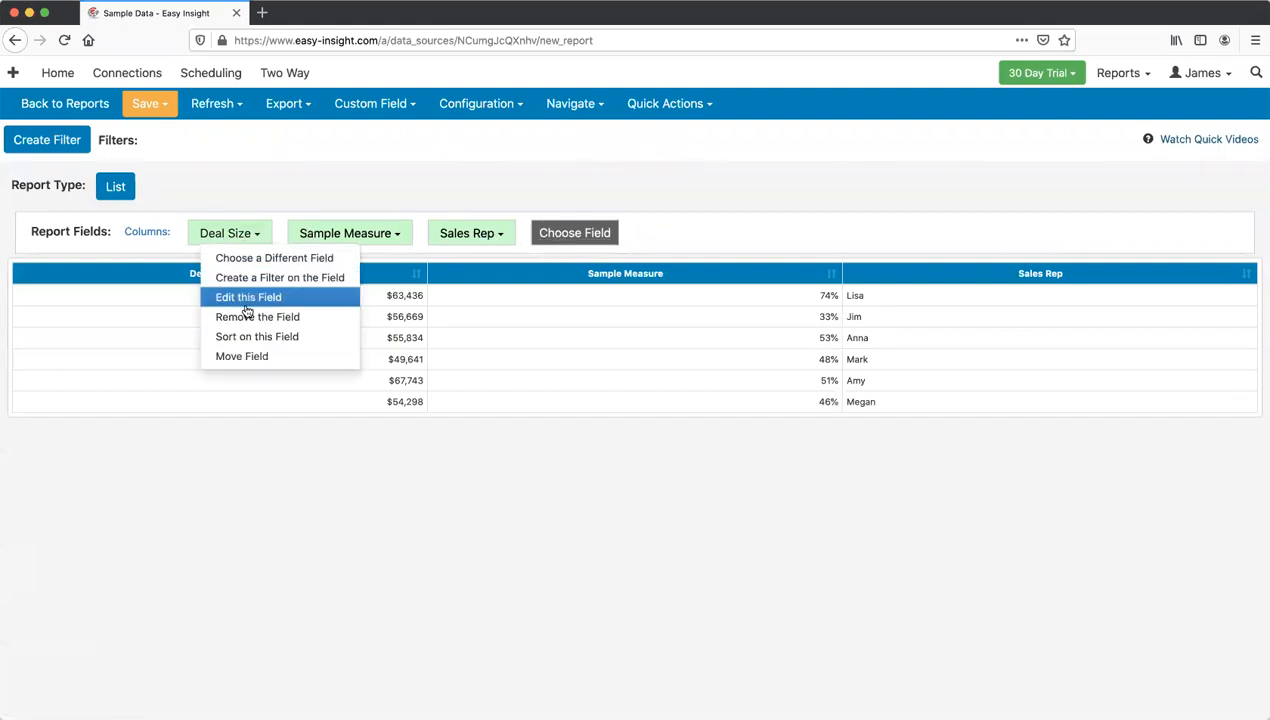
click(248, 314)
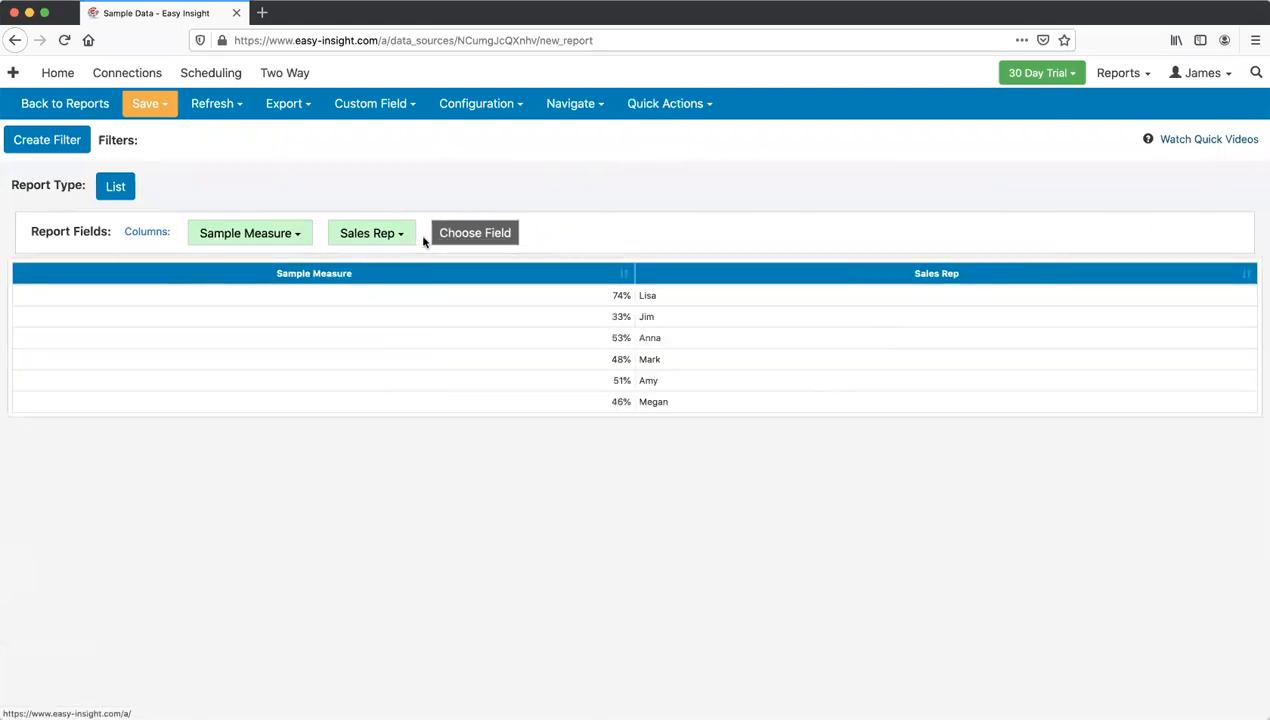
drag(731, 273, 232, 263)
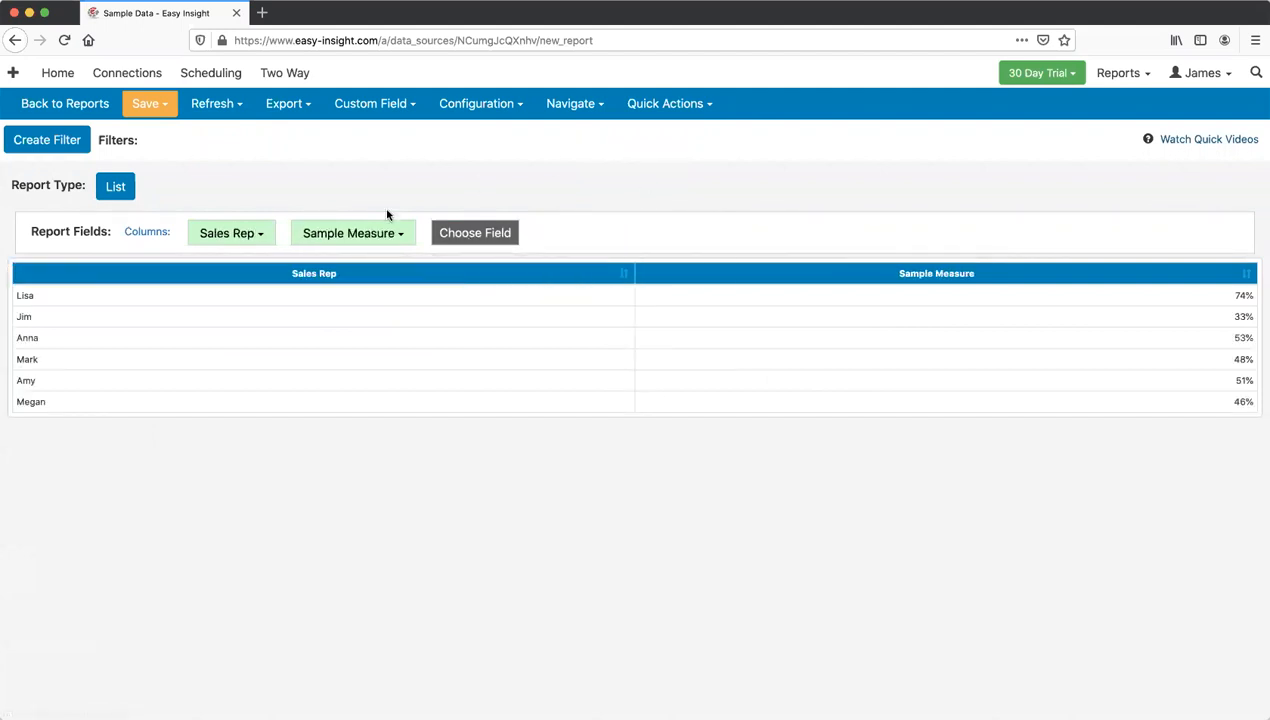
Step: Enable Apply Before Aggregation in the general field properties of Sample Measure and save the field
click(352, 237)
click(372, 295)
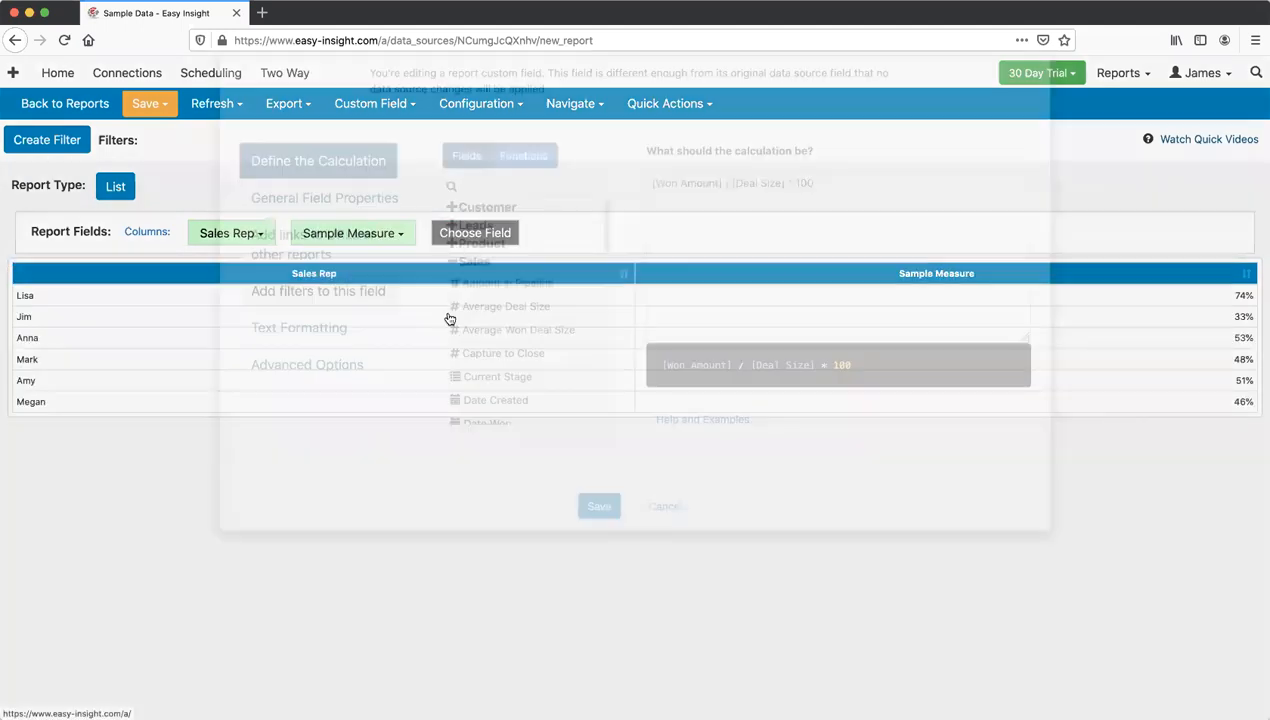
click(350, 313)
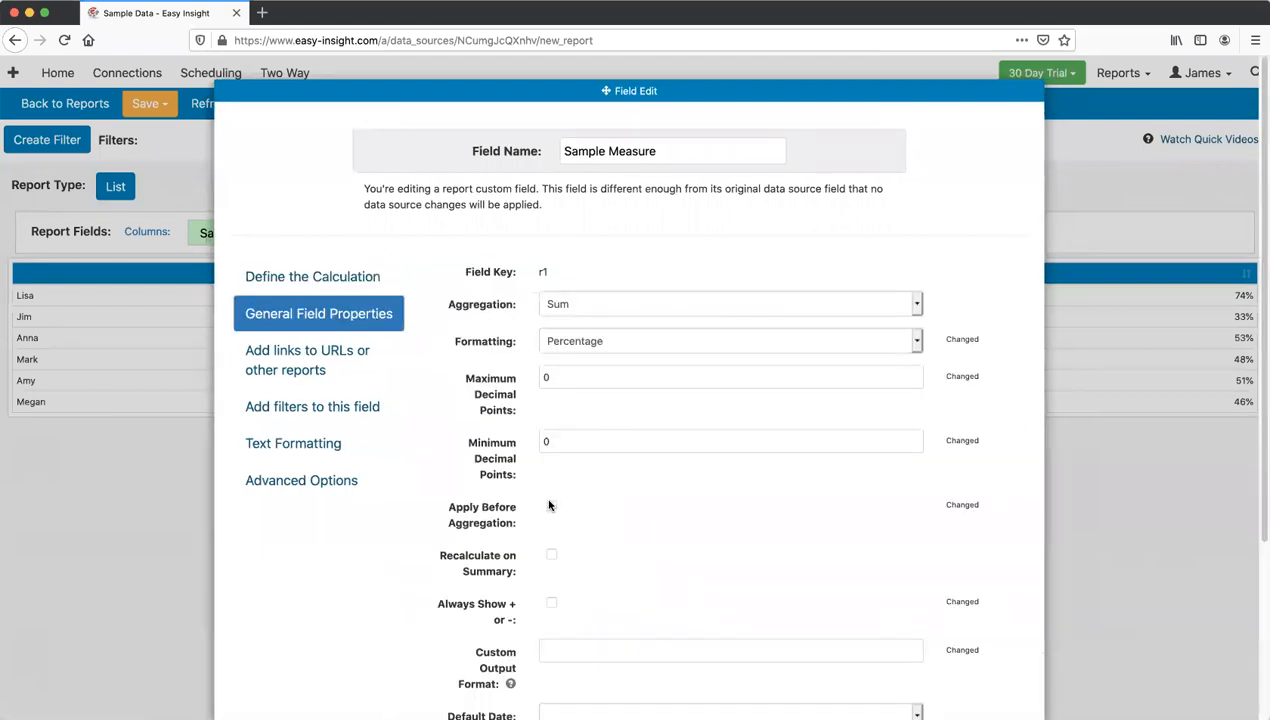
scroll(601, 502, down, 3)
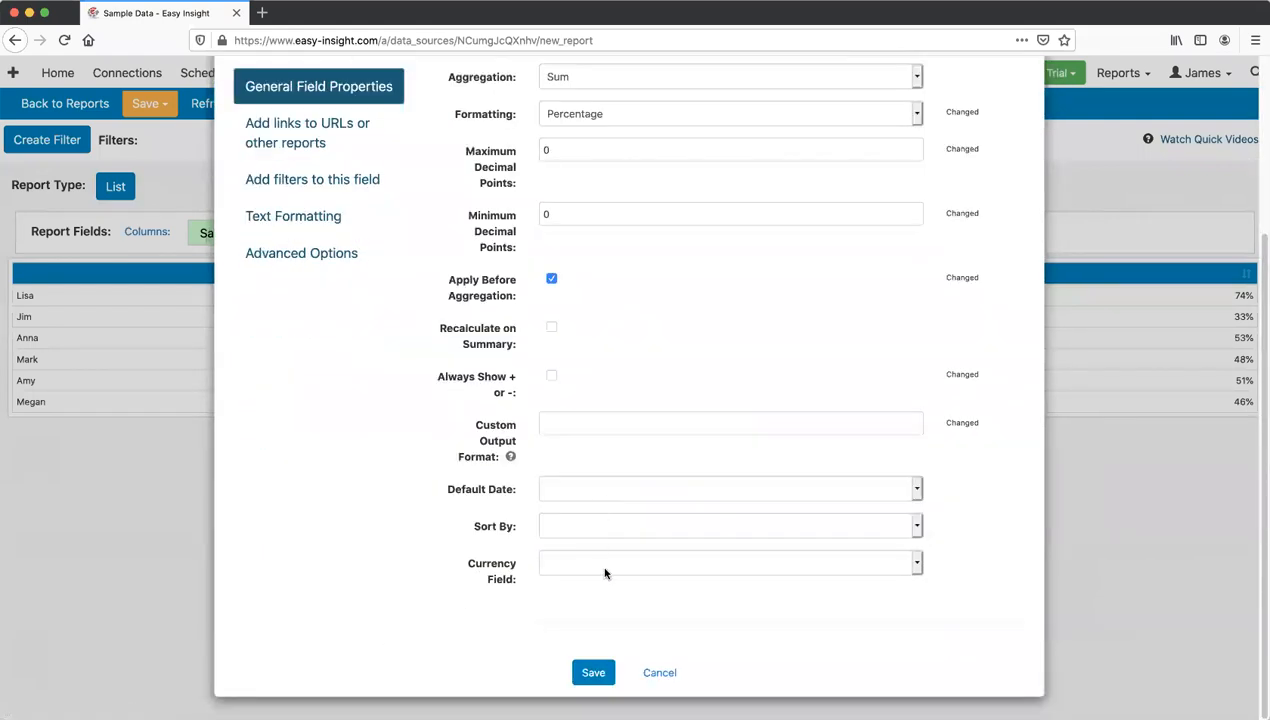
click(593, 672)
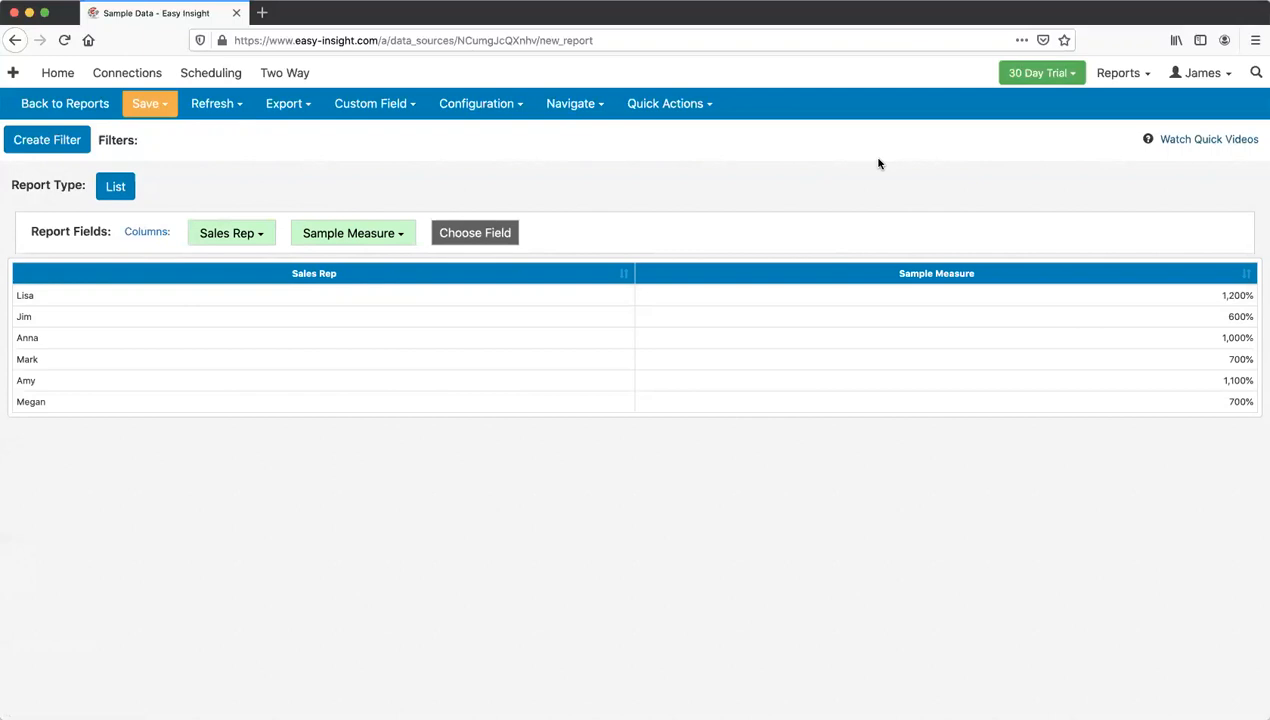
Step: Disable Apply Before Aggregation in the general field properties of Sample Measure and save the field
click(385, 236)
click(404, 297)
click(690, 298)
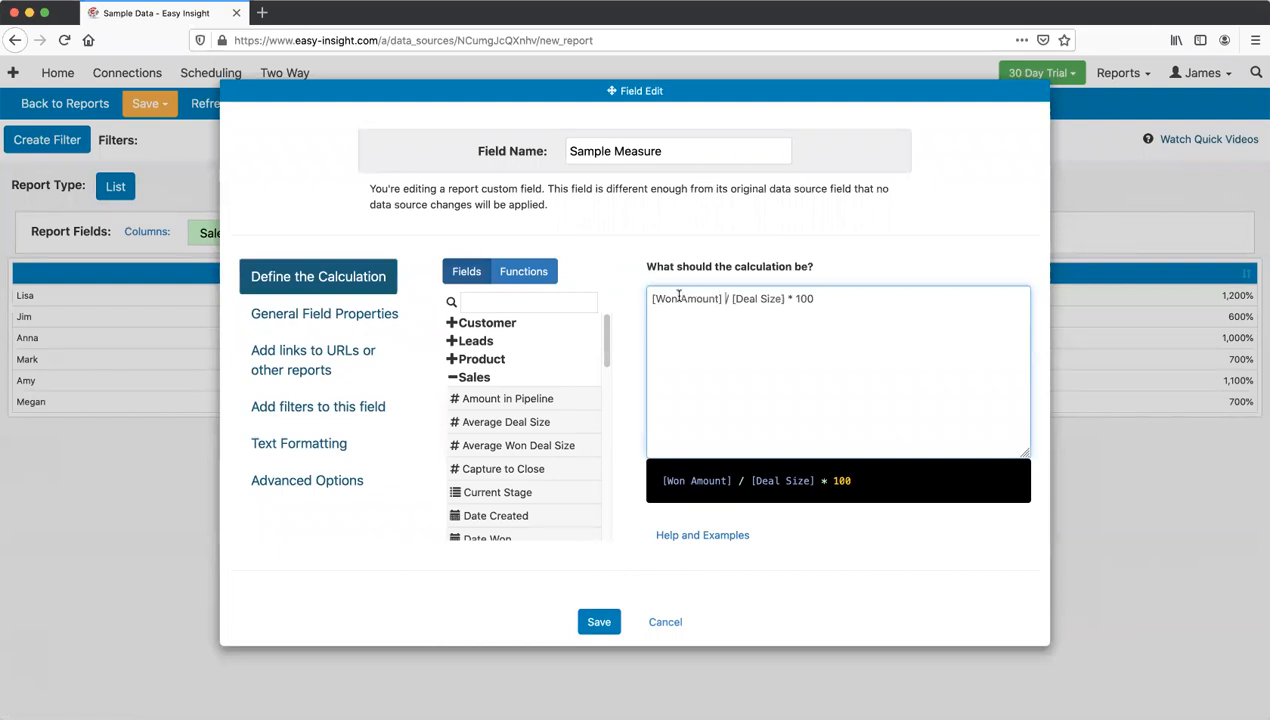
click(758, 300)
click(345, 313)
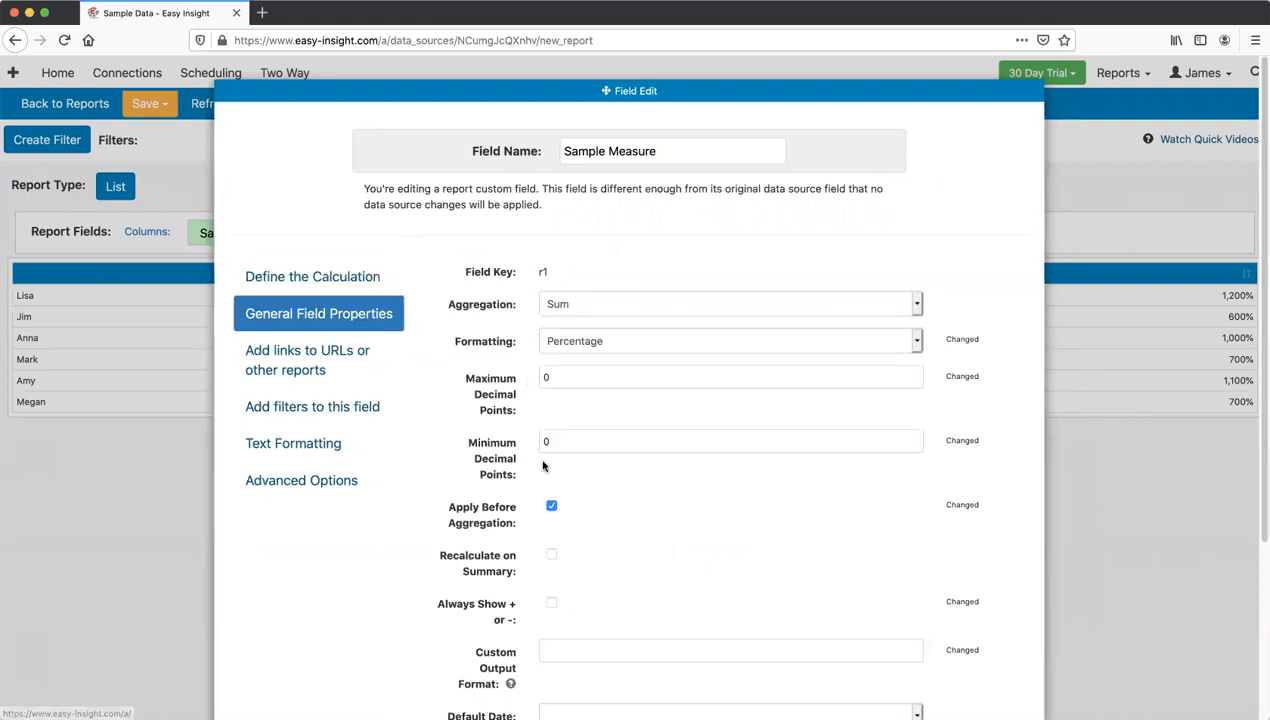
click(551, 508)
scroll(660, 539, down, 3)
click(593, 672)
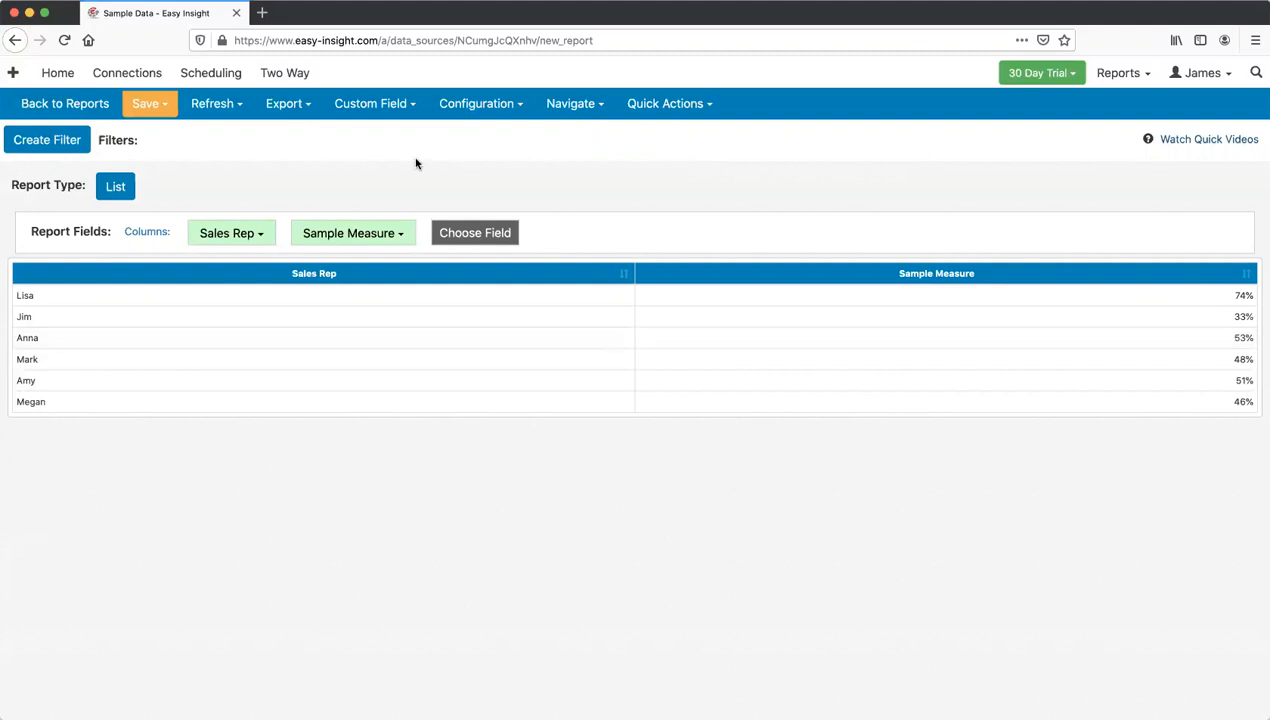
Step: Draft a custom measure that returns Deal Size if Sales Rep equals one rep's name, name it after that rep's deal size, and discard it
click(390, 118)
click(390, 133)
click(720, 349)
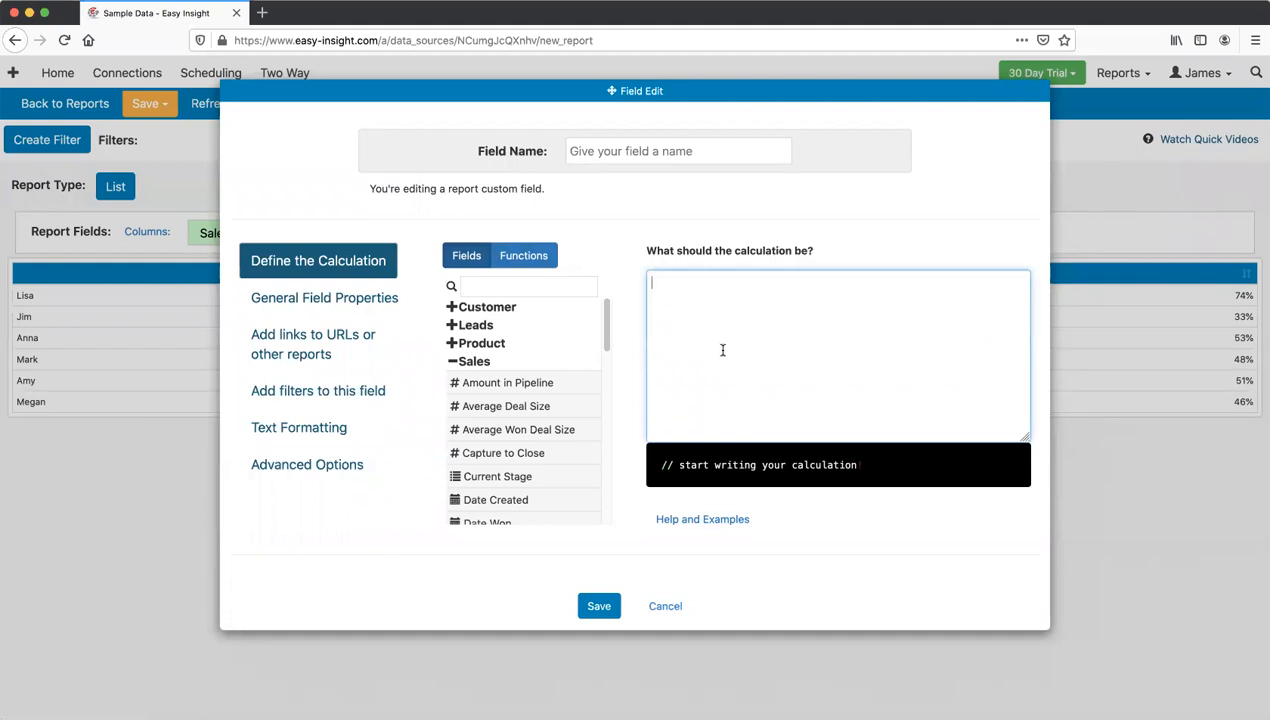
text(if ([Sales Re[)
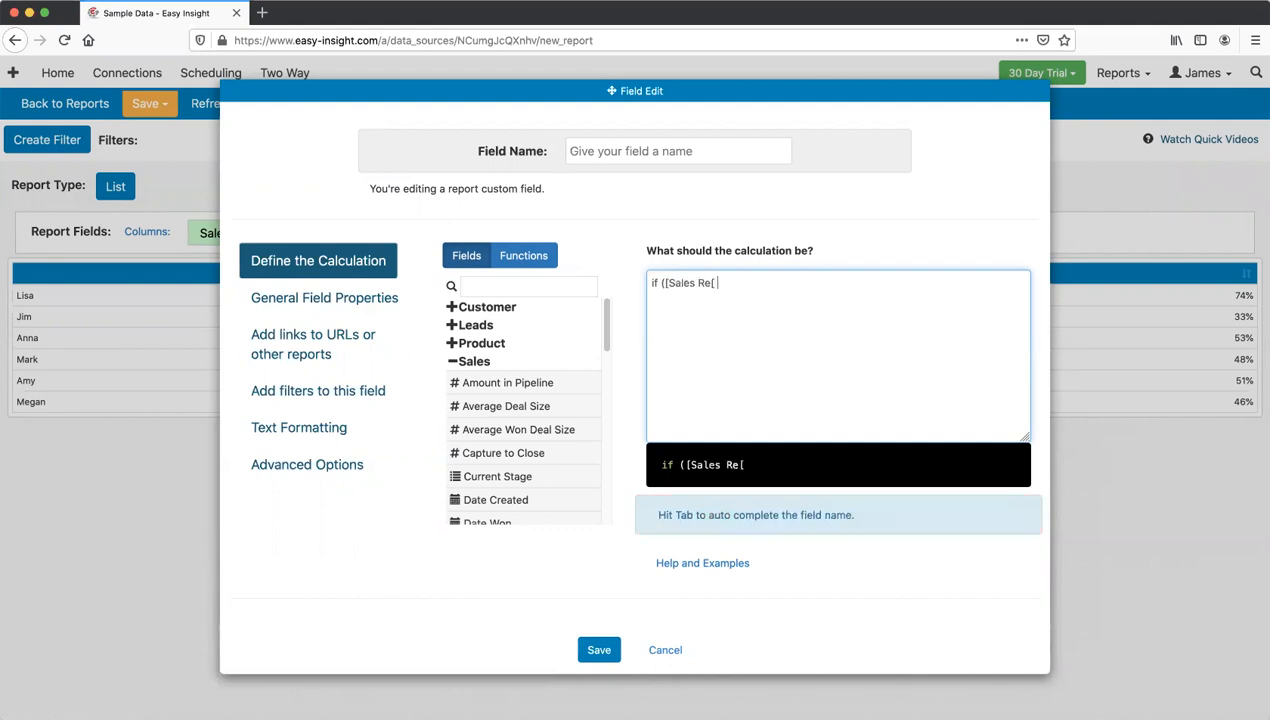
text(p =)
key(BackSpace)
key(BackSpace)
text(])
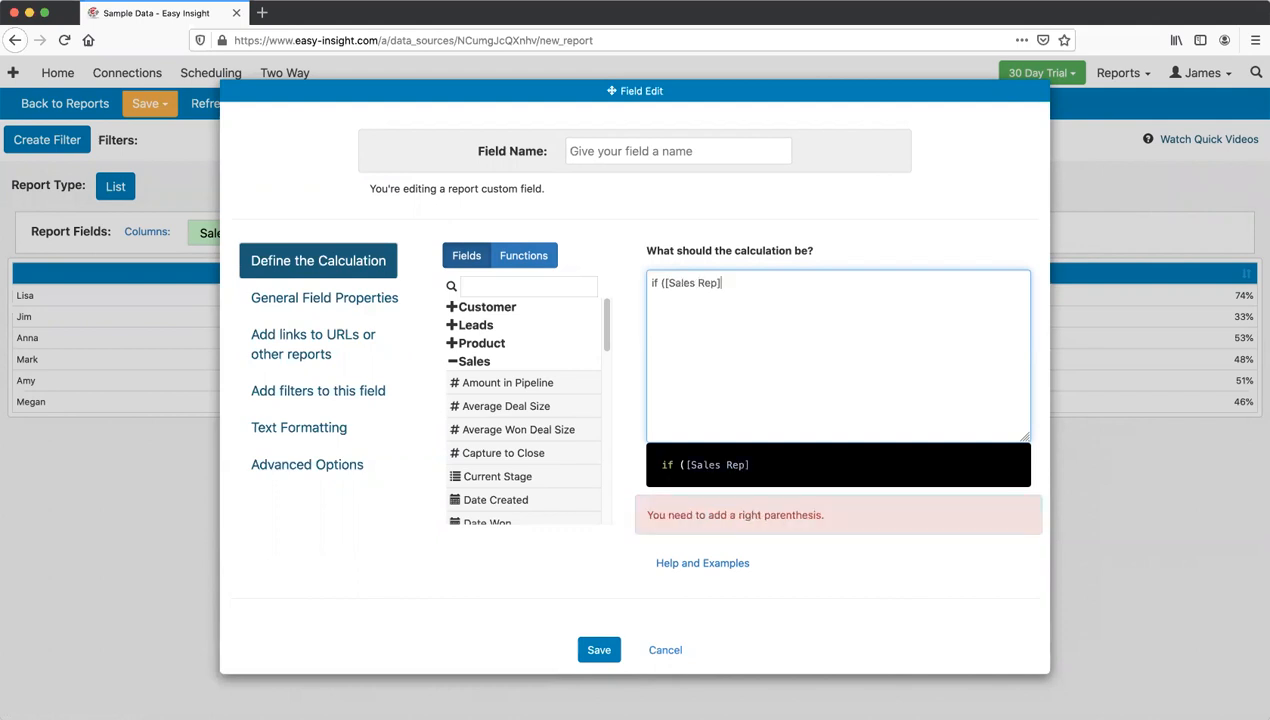
text( == "Amy", [Deal Size]))
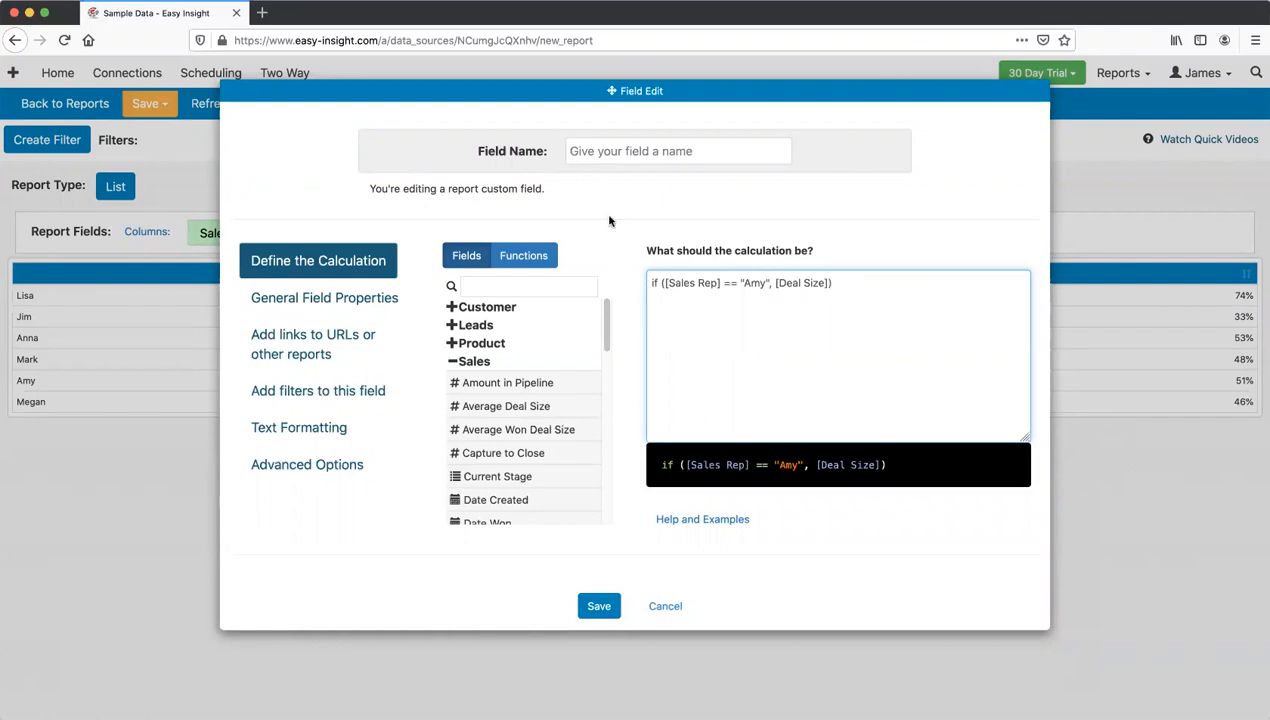
click(590, 152)
text(Amy's Deal Size)
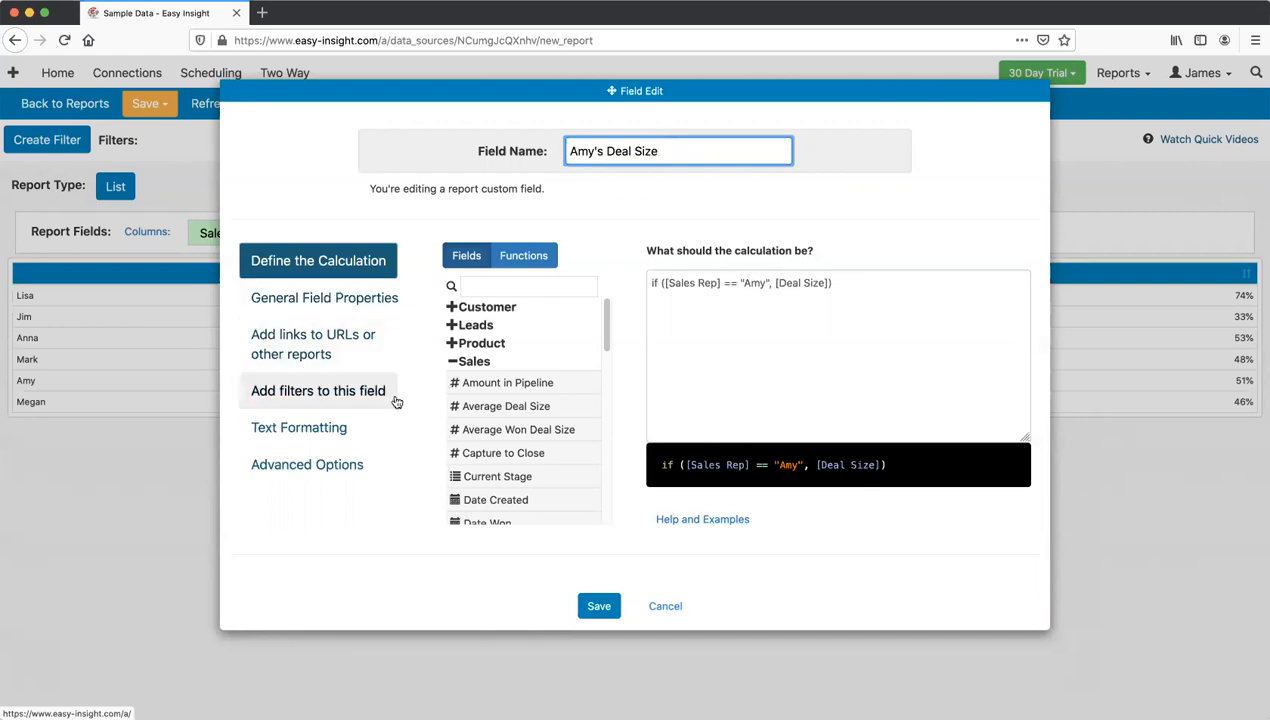
click(664, 607)
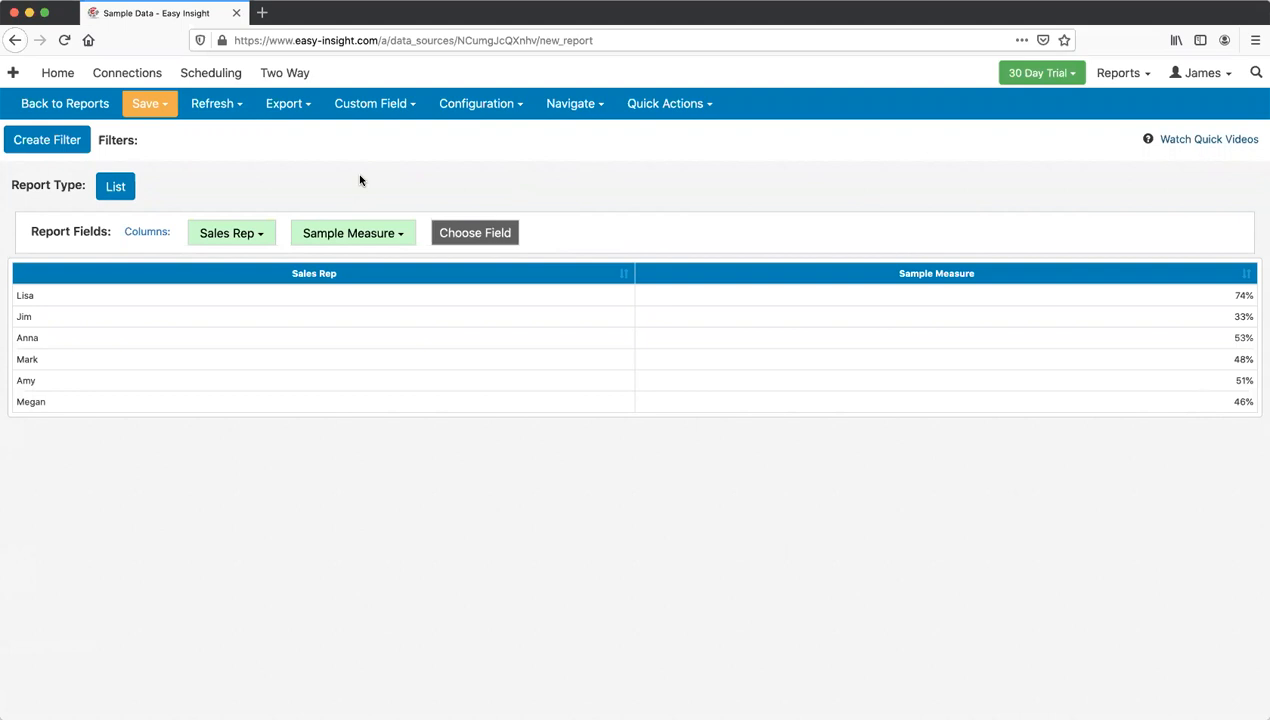
click(372, 108)
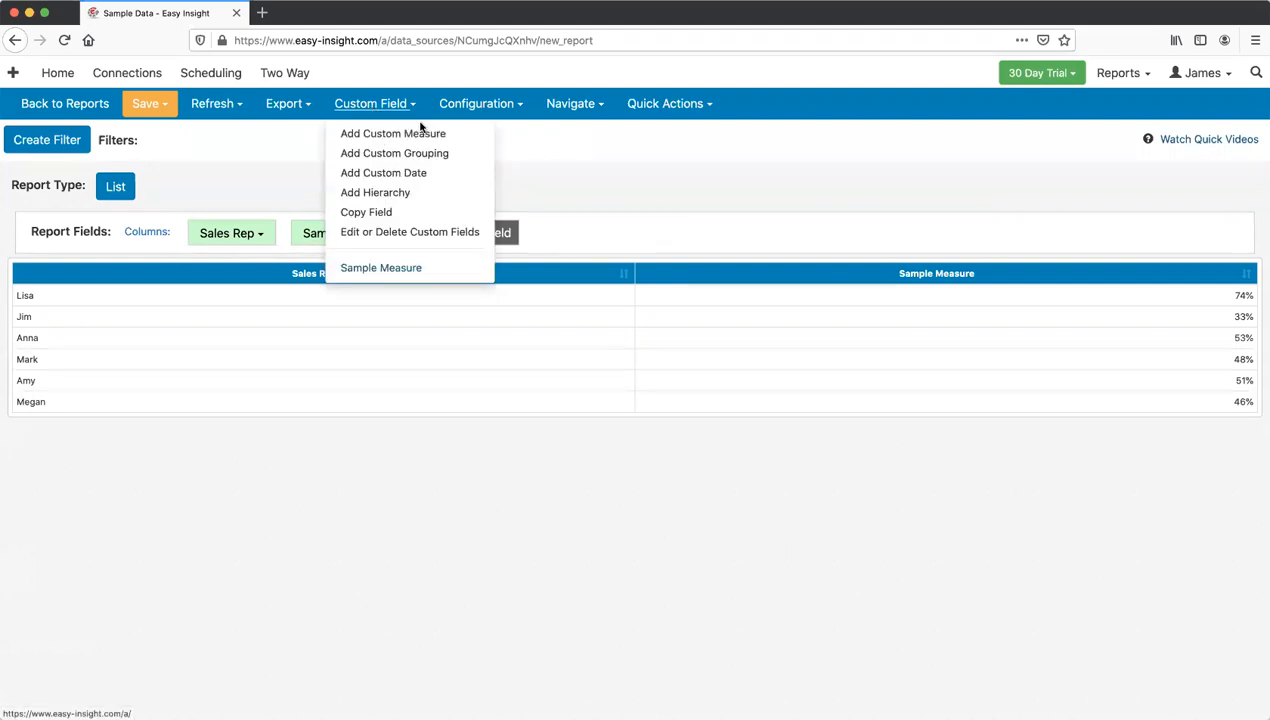
click(360, 106)
click(362, 107)
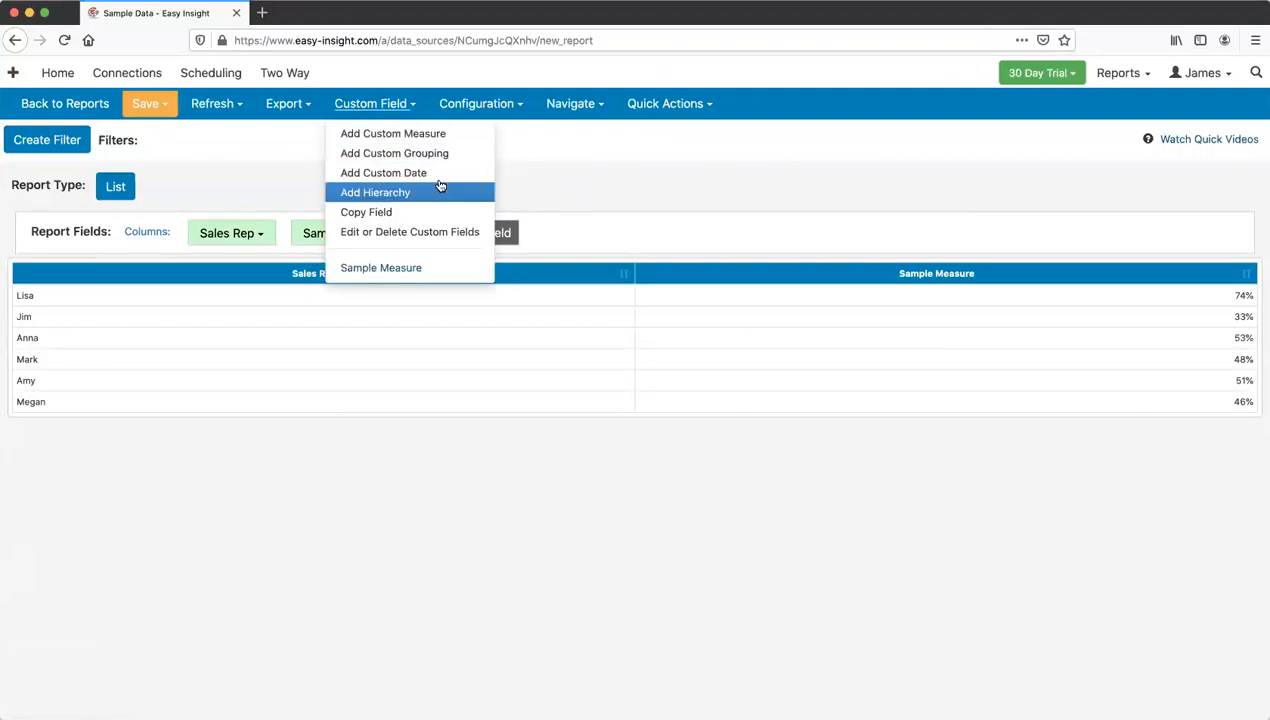
click(640, 197)
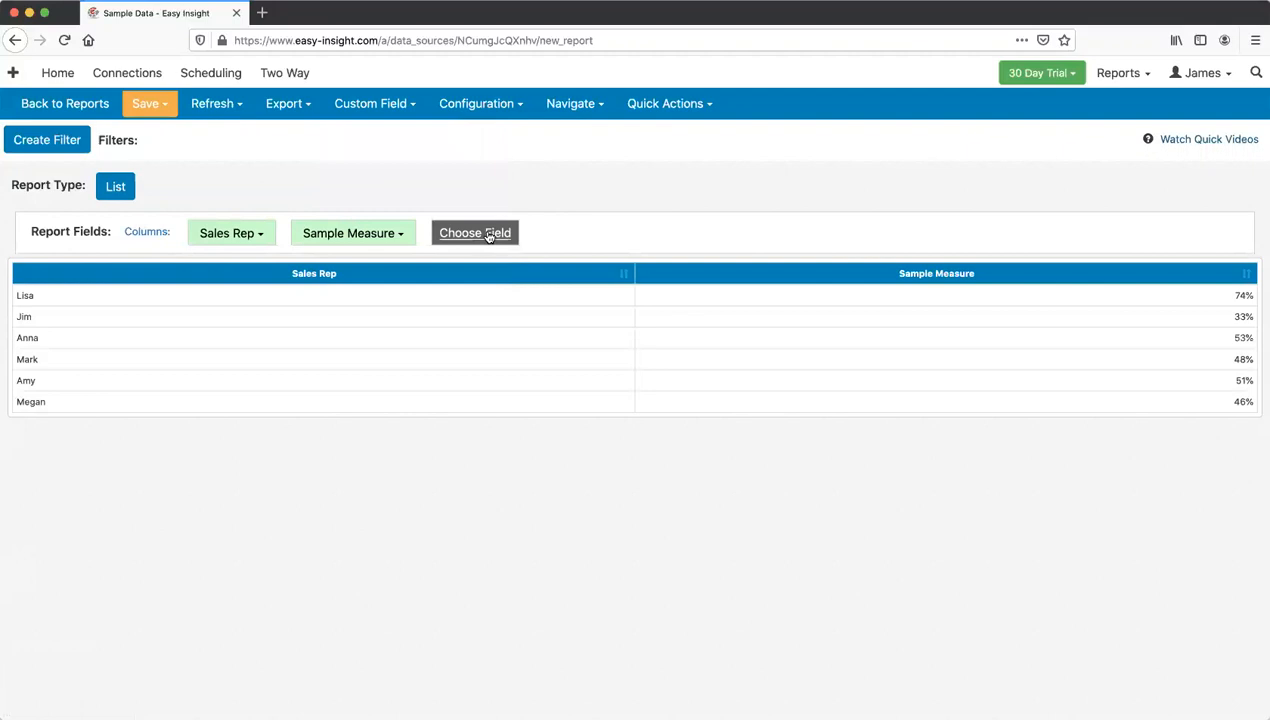
Step: Replace the Sample Measure column with Date Created and add Date Won as the next column of the report
click(360, 234)
click(368, 256)
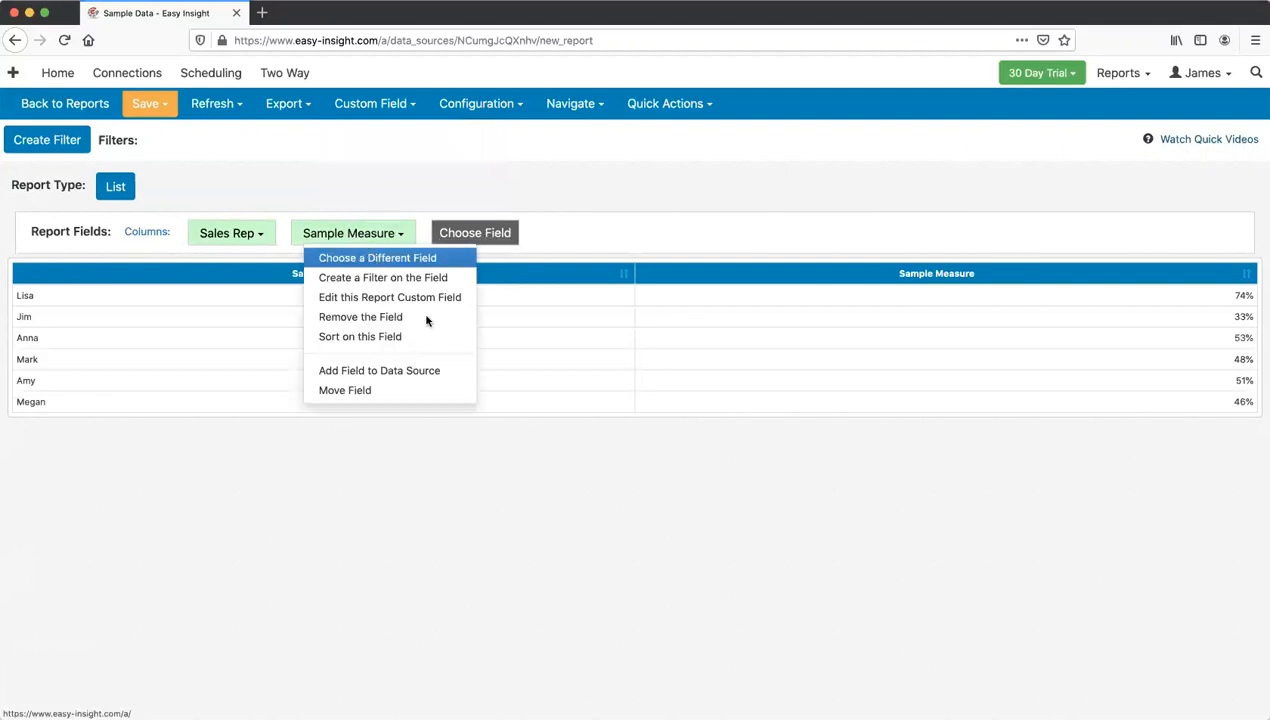
scroll(434, 428, down, 2)
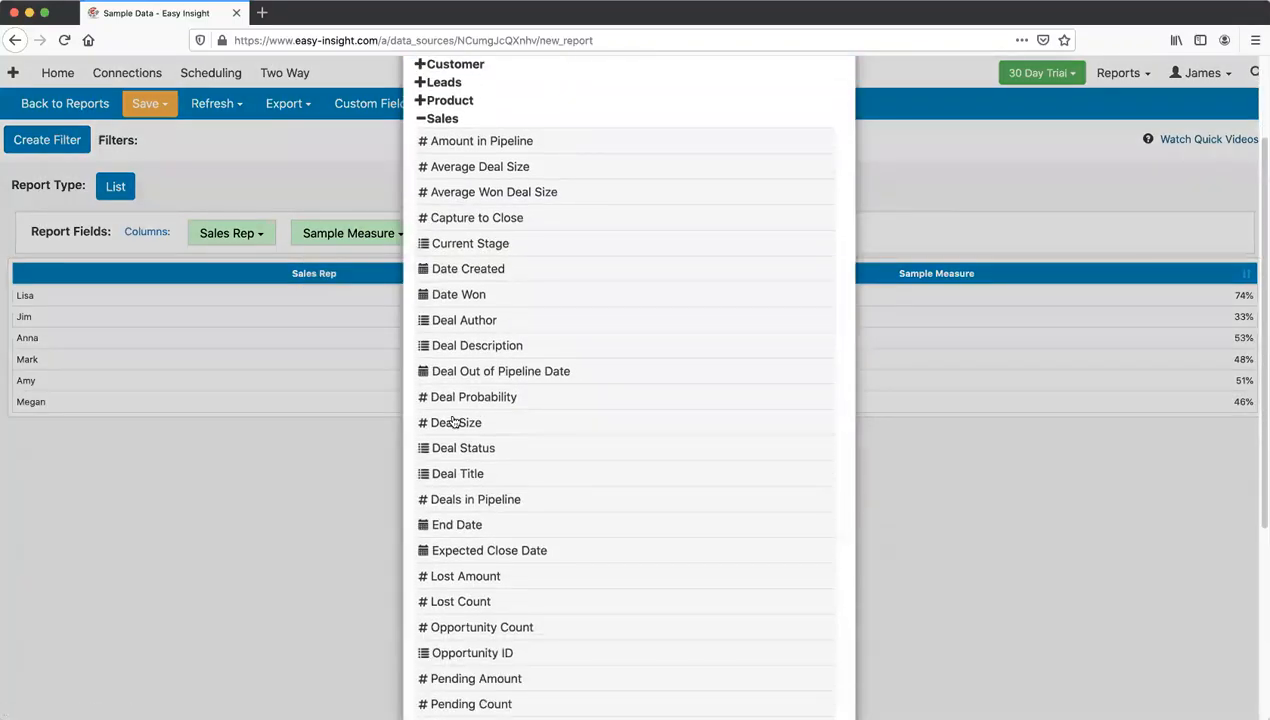
click(456, 268)
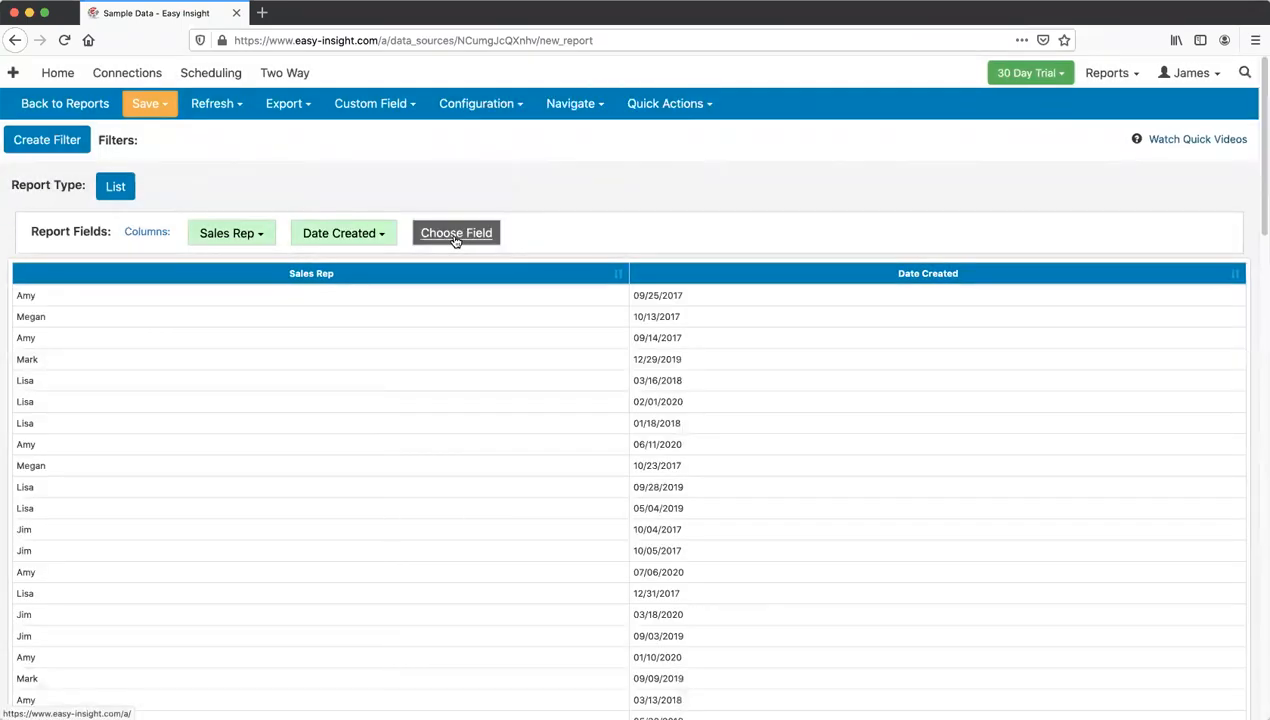
click(456, 240)
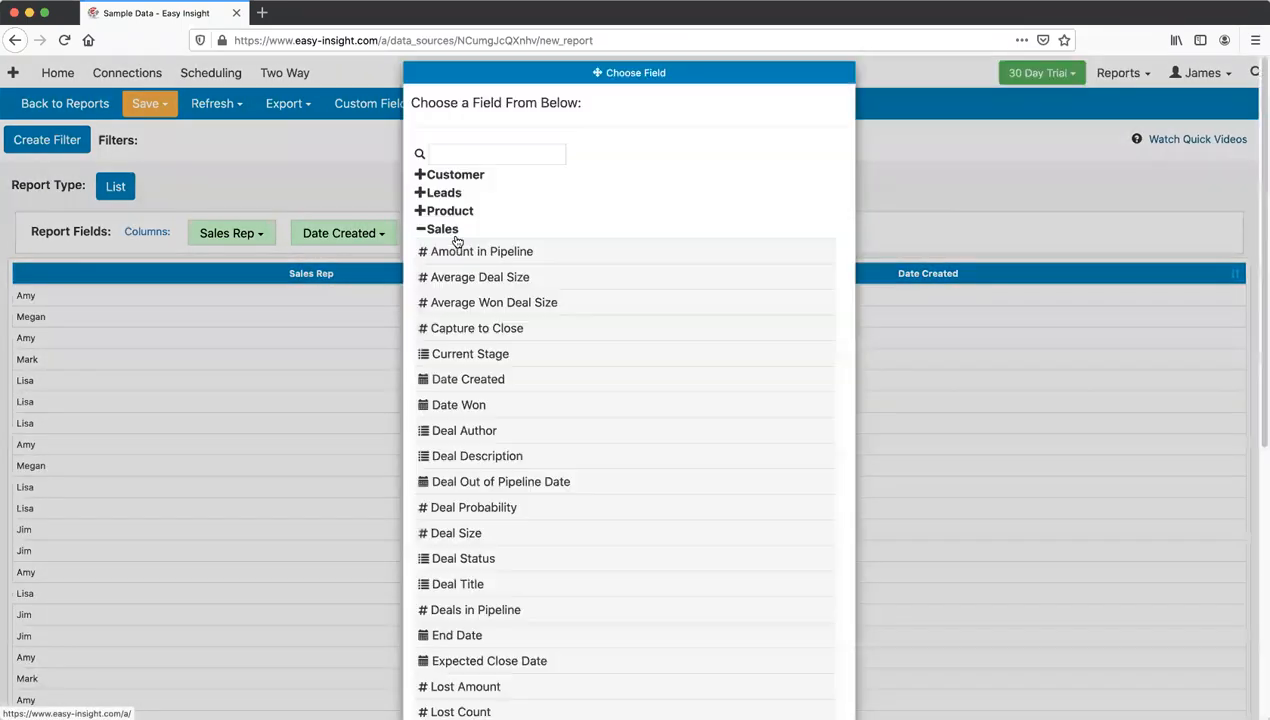
click(434, 420)
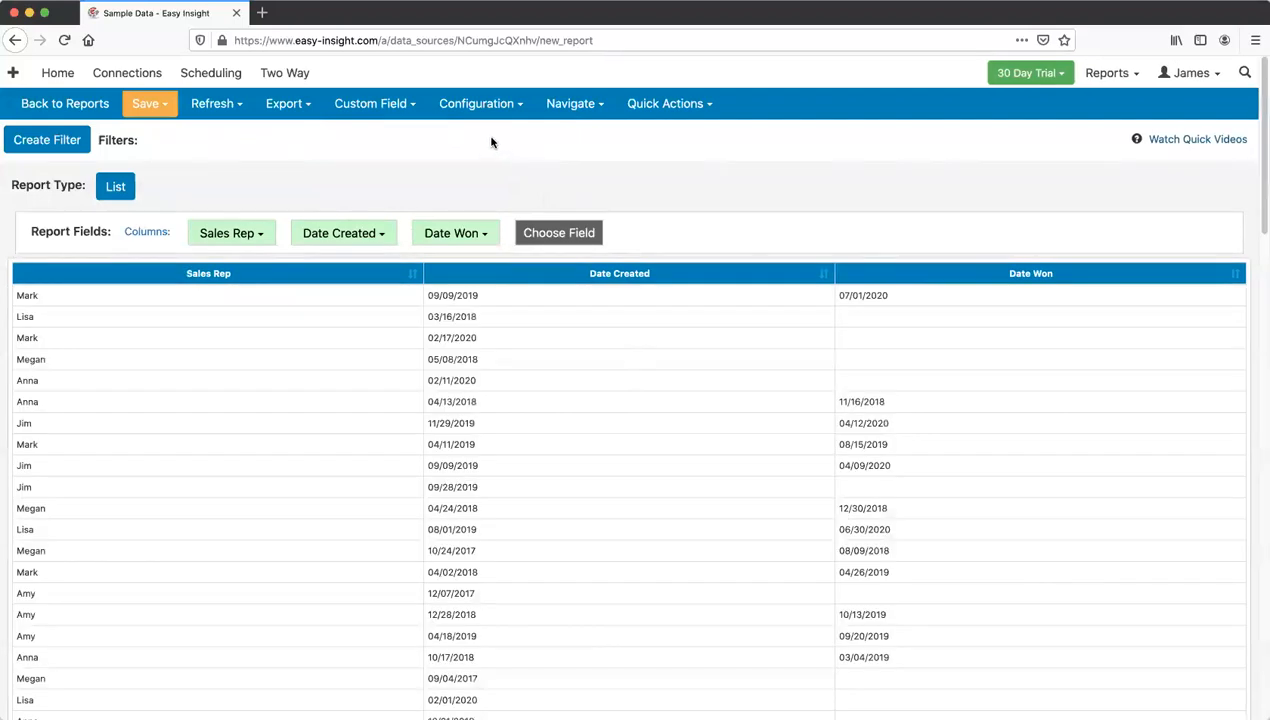
Step: Start a new custom measure and begin its calculation with the daysbetween function
click(378, 112)
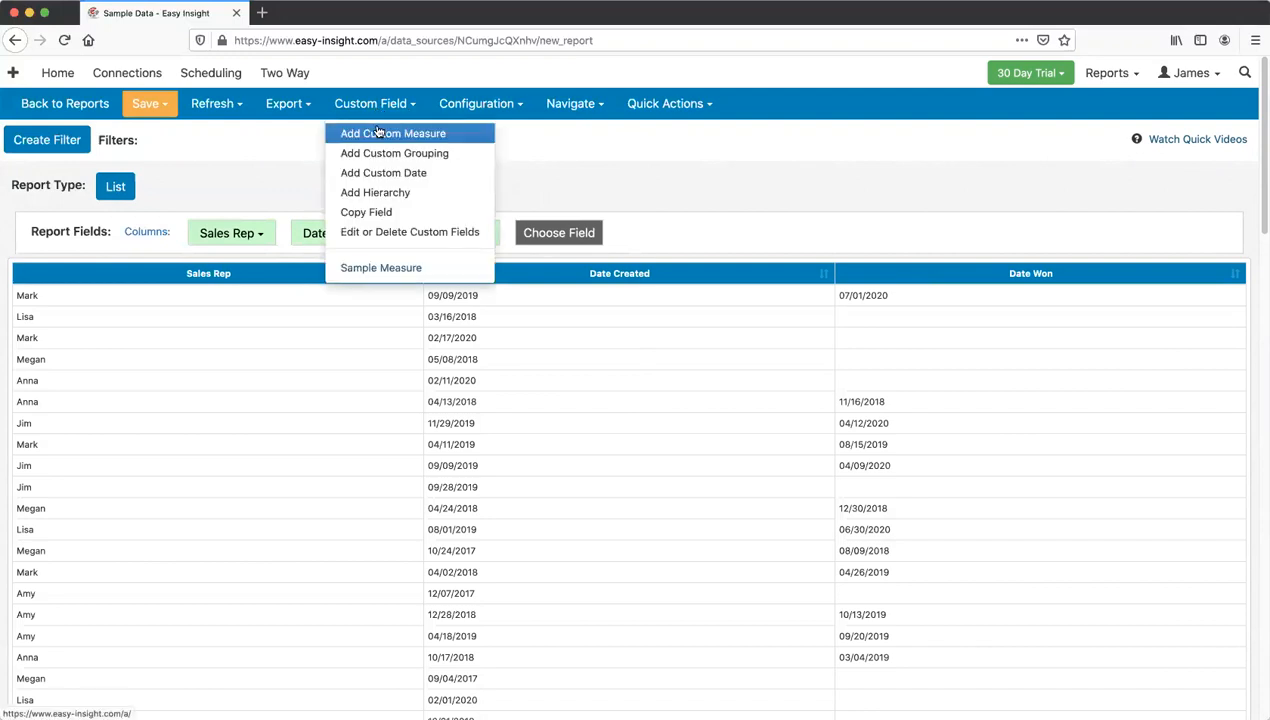
click(370, 131)
click(715, 312)
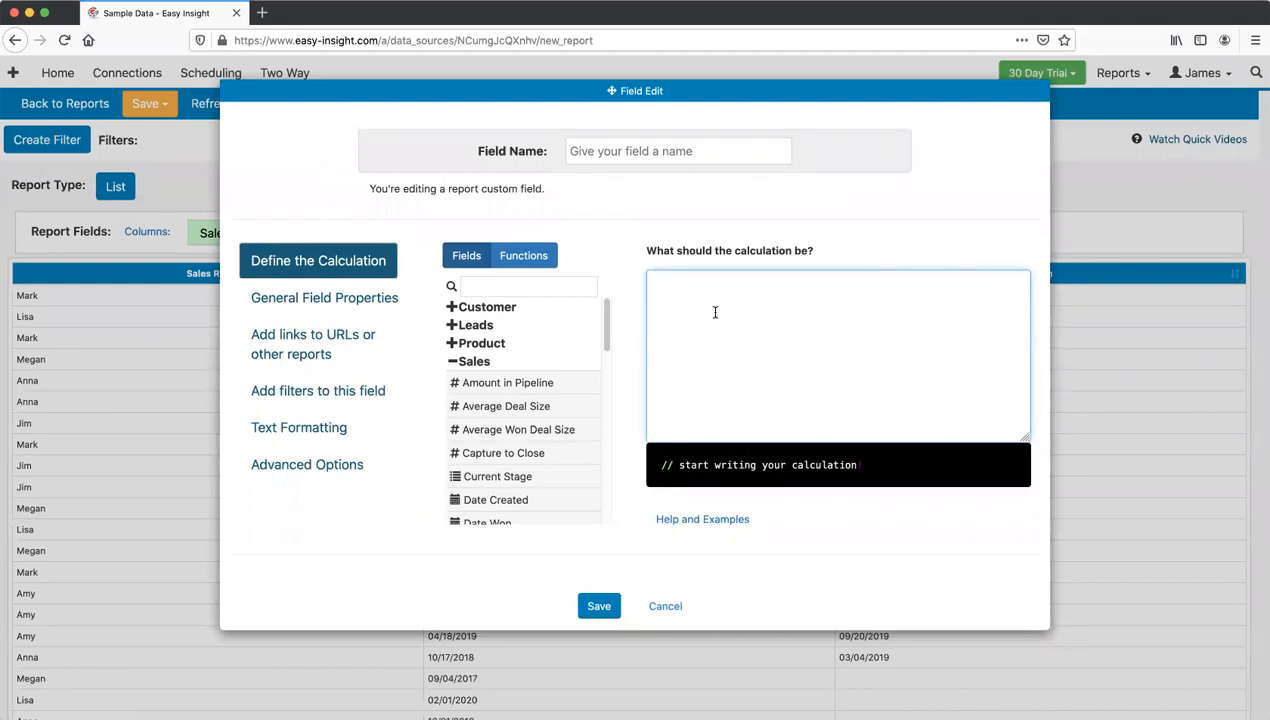
click(524, 256)
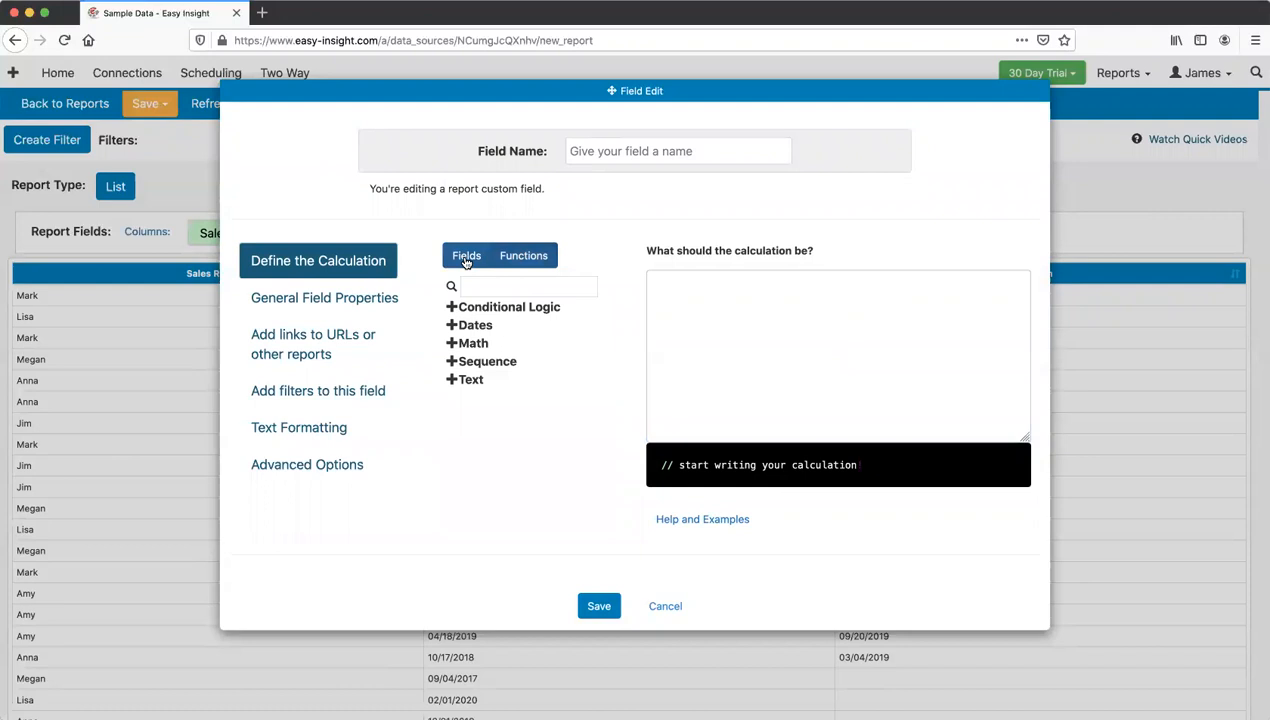
click(733, 333)
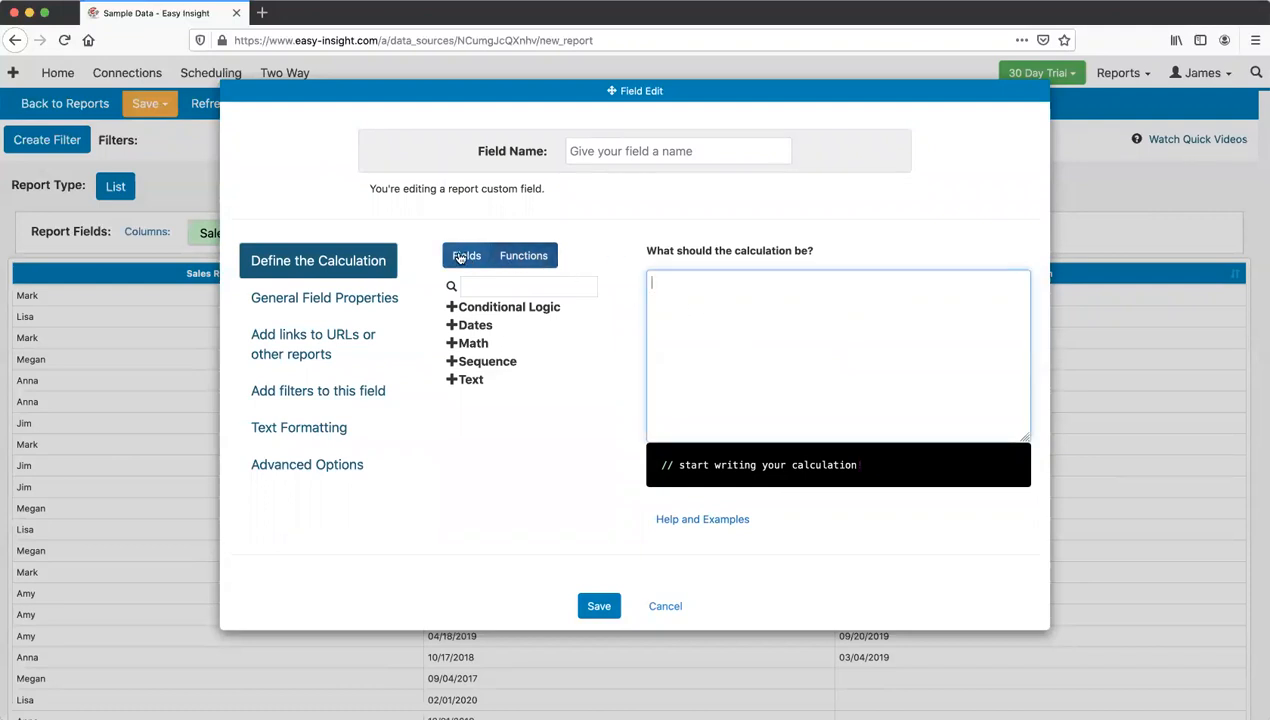
text(daysbetween([)
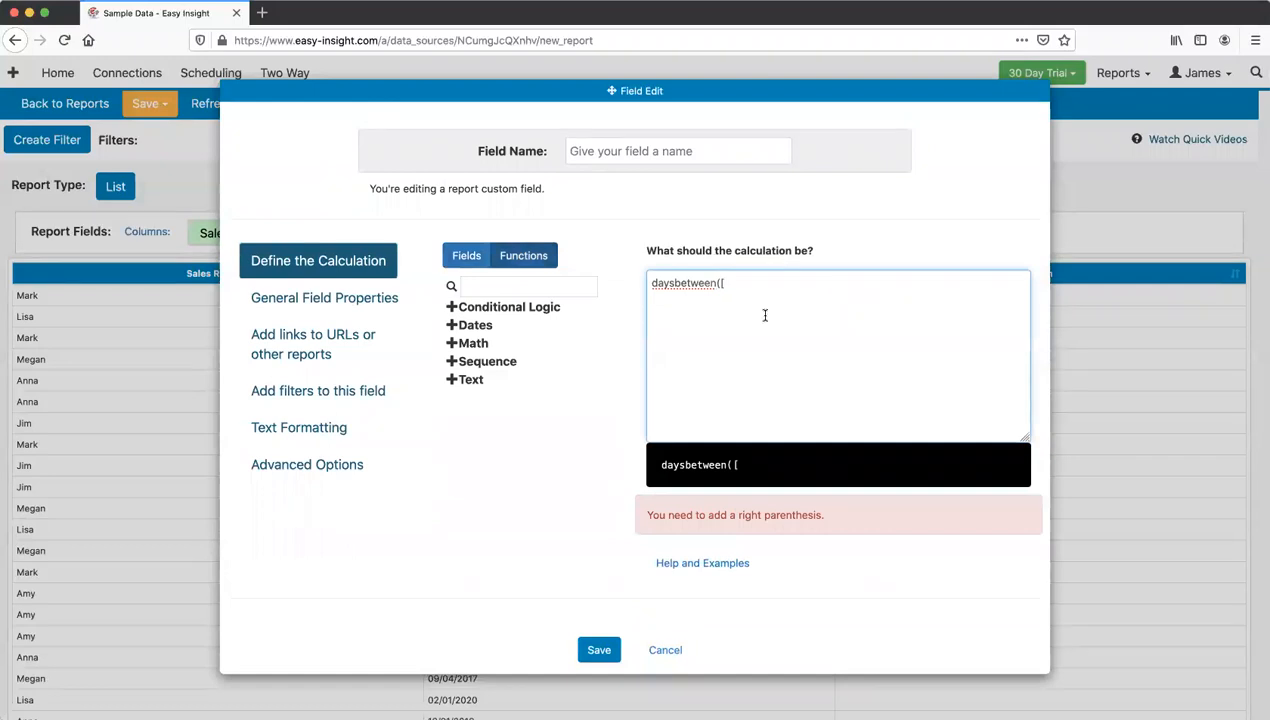
Step: Complete the calculation as daysbetween([Date Created], [Date Won]) using the two date fields from the Sales group
click(461, 259)
scroll(490, 400, down, 3)
drag(490, 371, 848, 357)
text(,)
drag(518, 392, 840, 344)
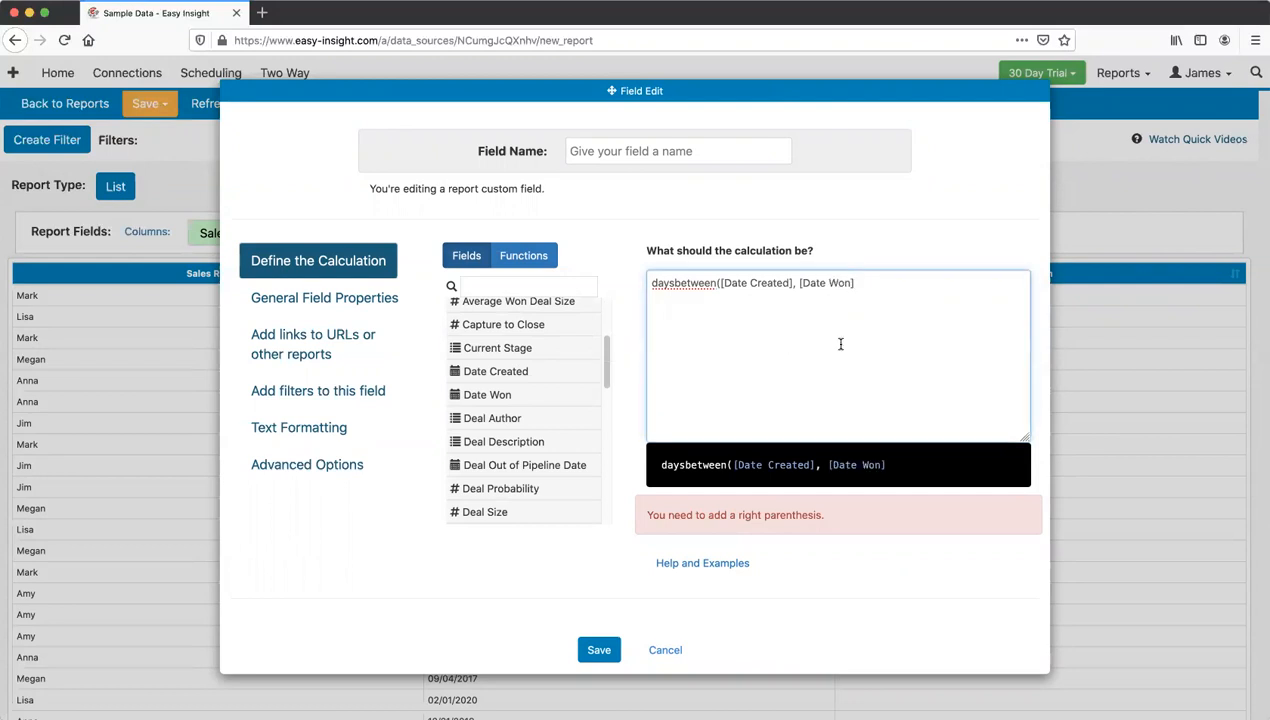
text())
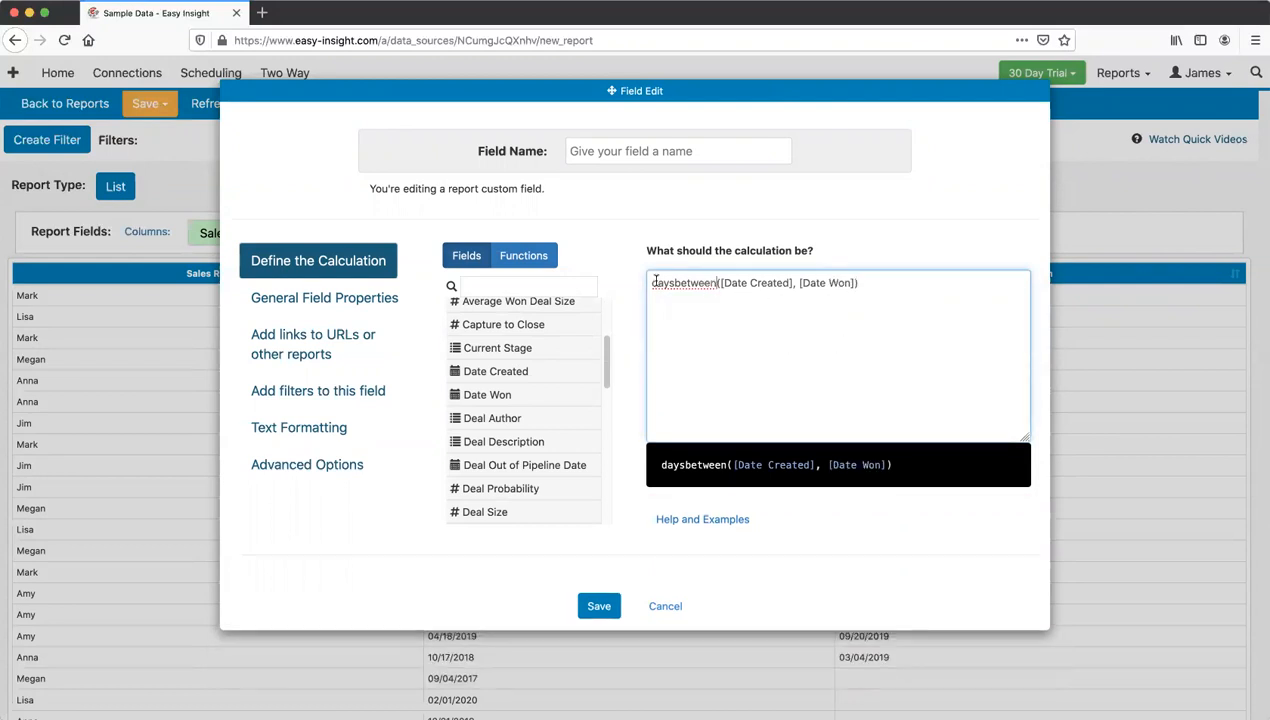
double_click(706, 282)
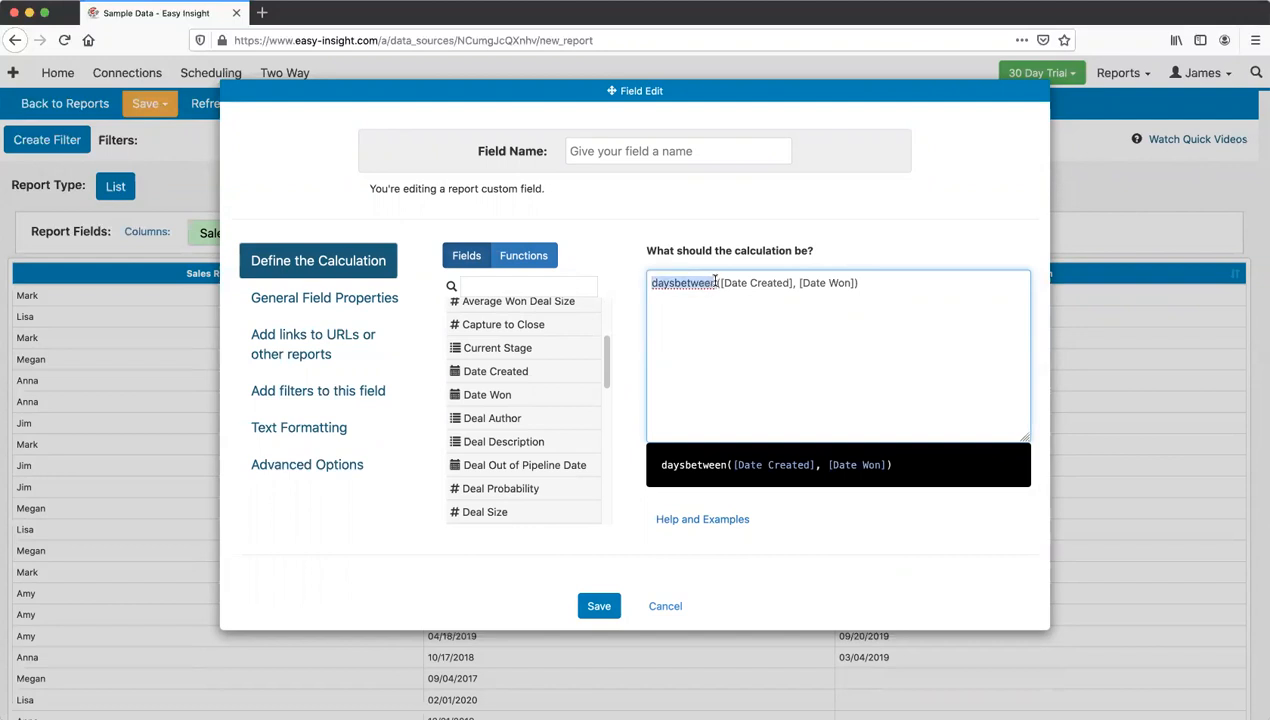
click(716, 282)
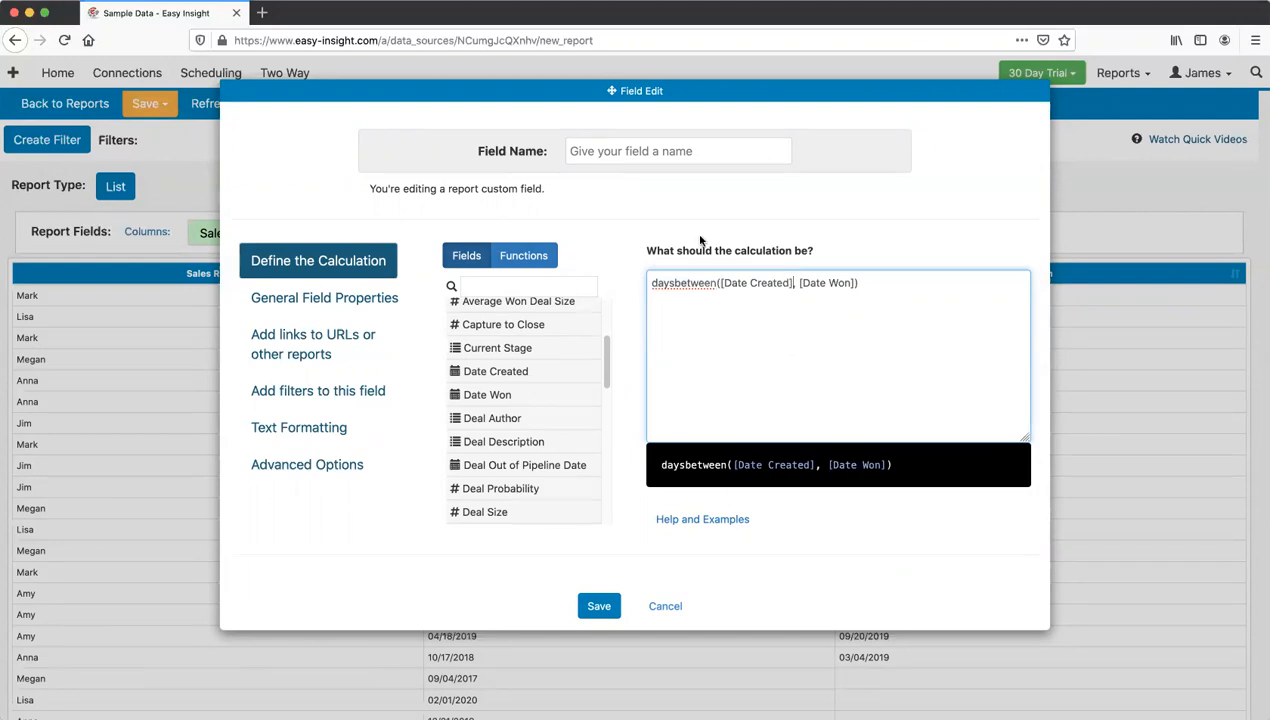
Step: Name the new custom measure Days to Win
click(628, 152)
text(Da)
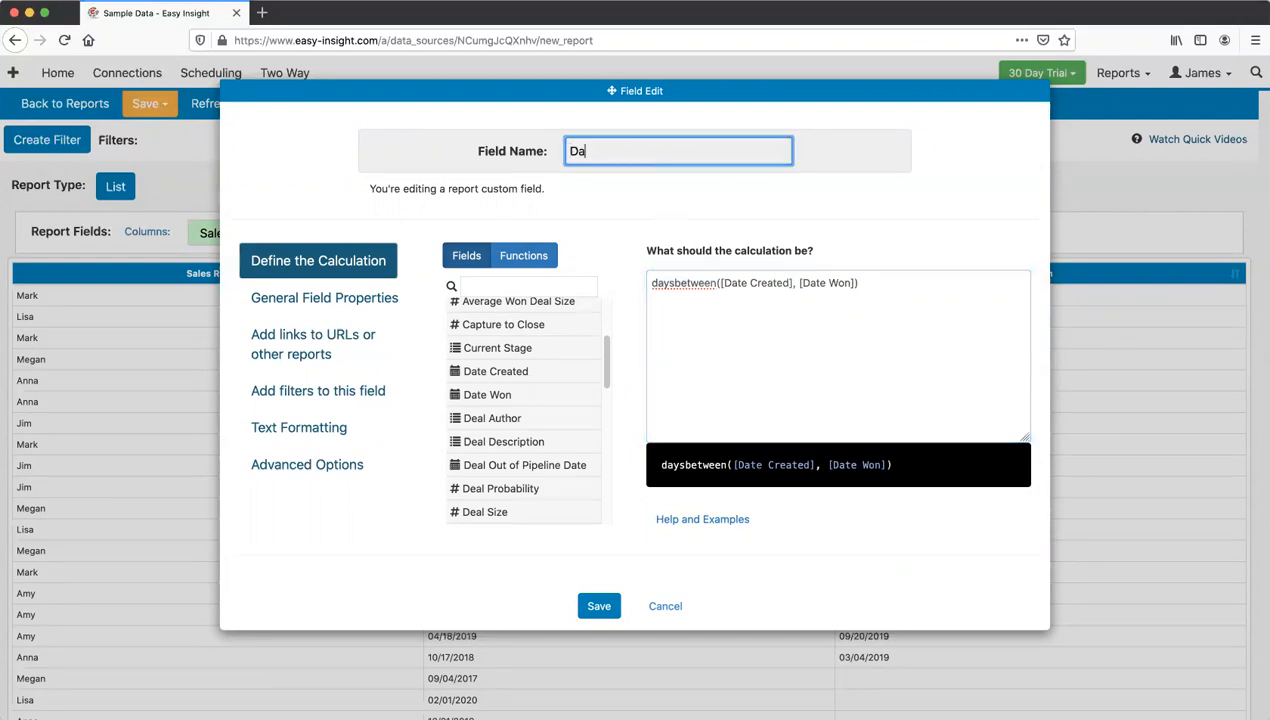
text(ys to Win)
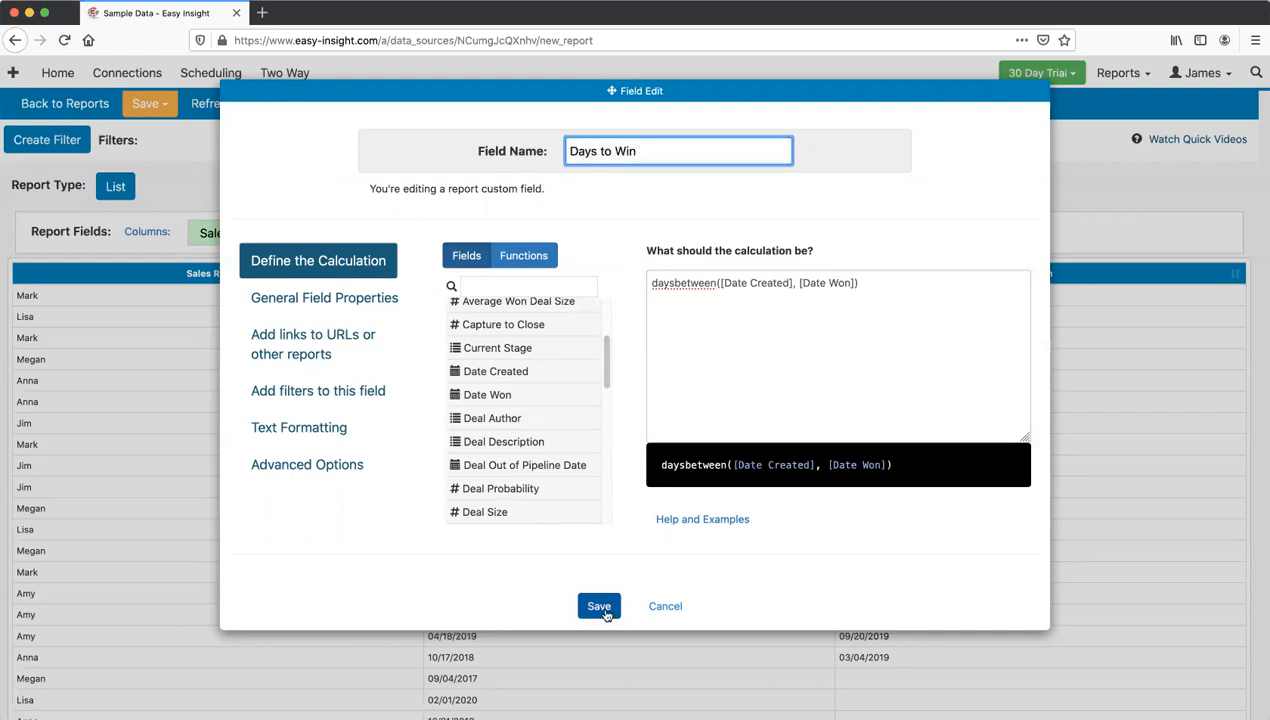
Step: Enable Apply Before Aggregation in the general field properties of Days to Win and save the field
click(338, 305)
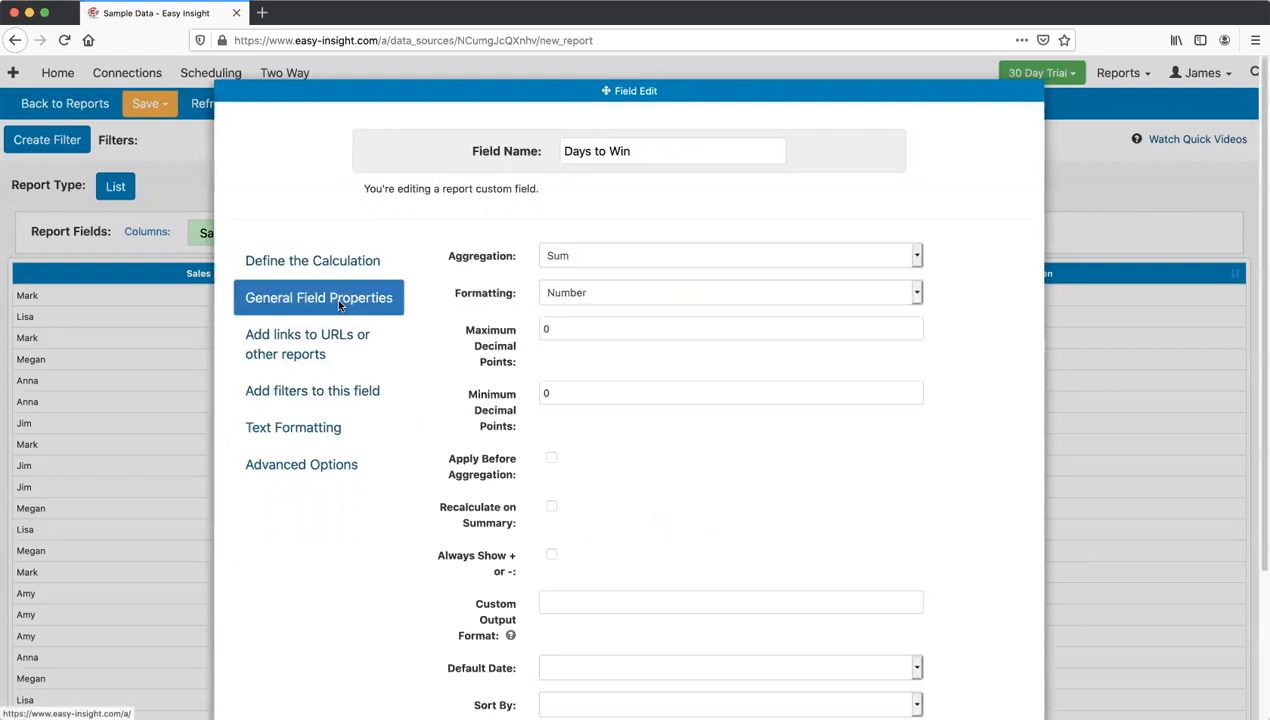
click(552, 459)
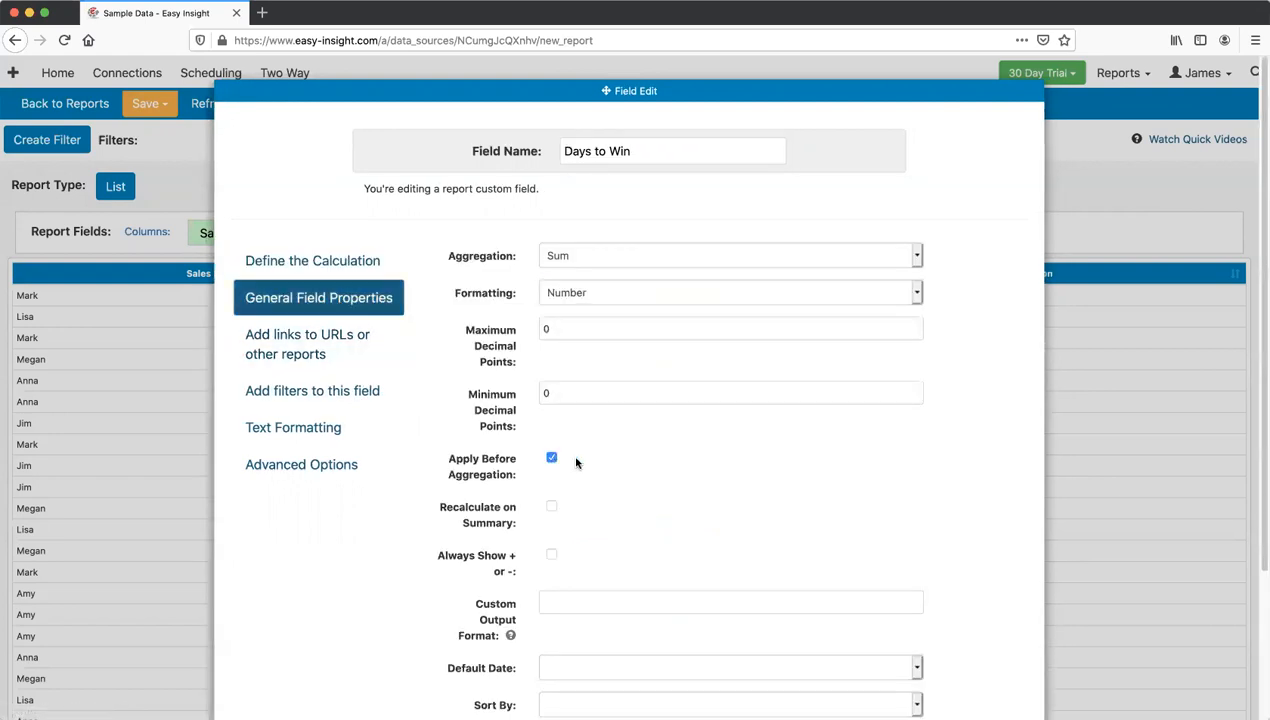
click(322, 262)
click(872, 291)
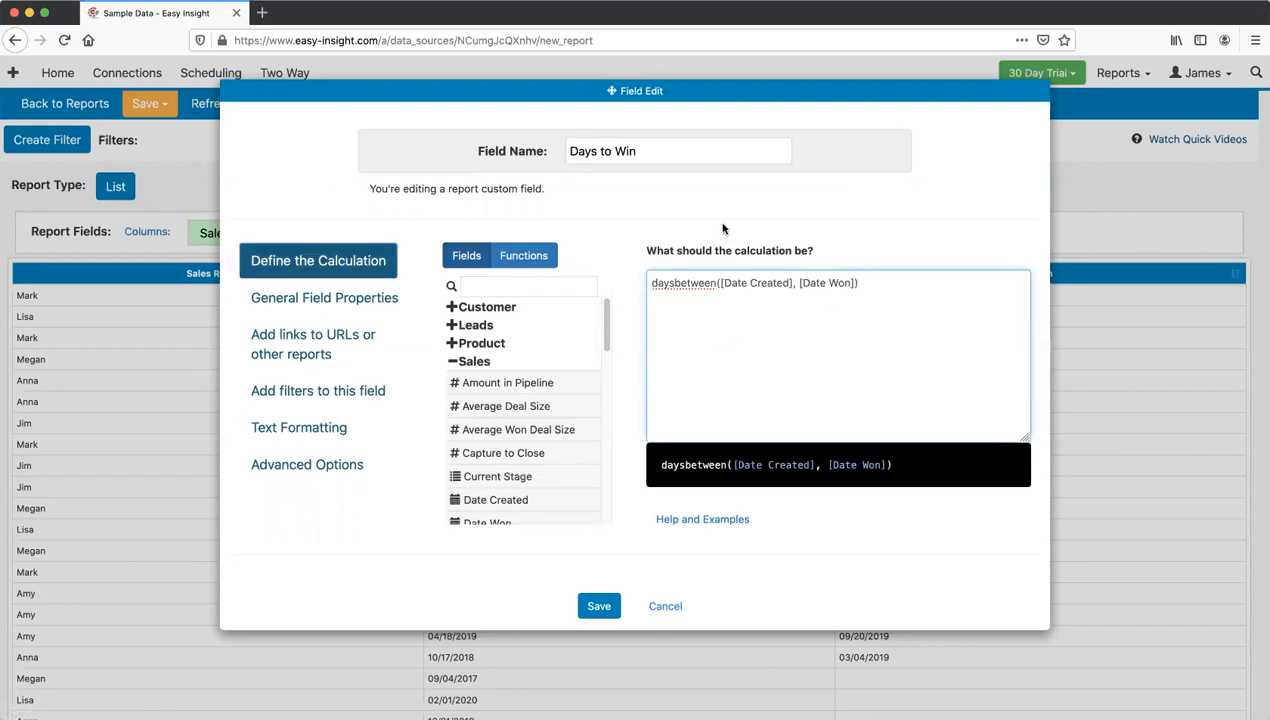
click(598, 607)
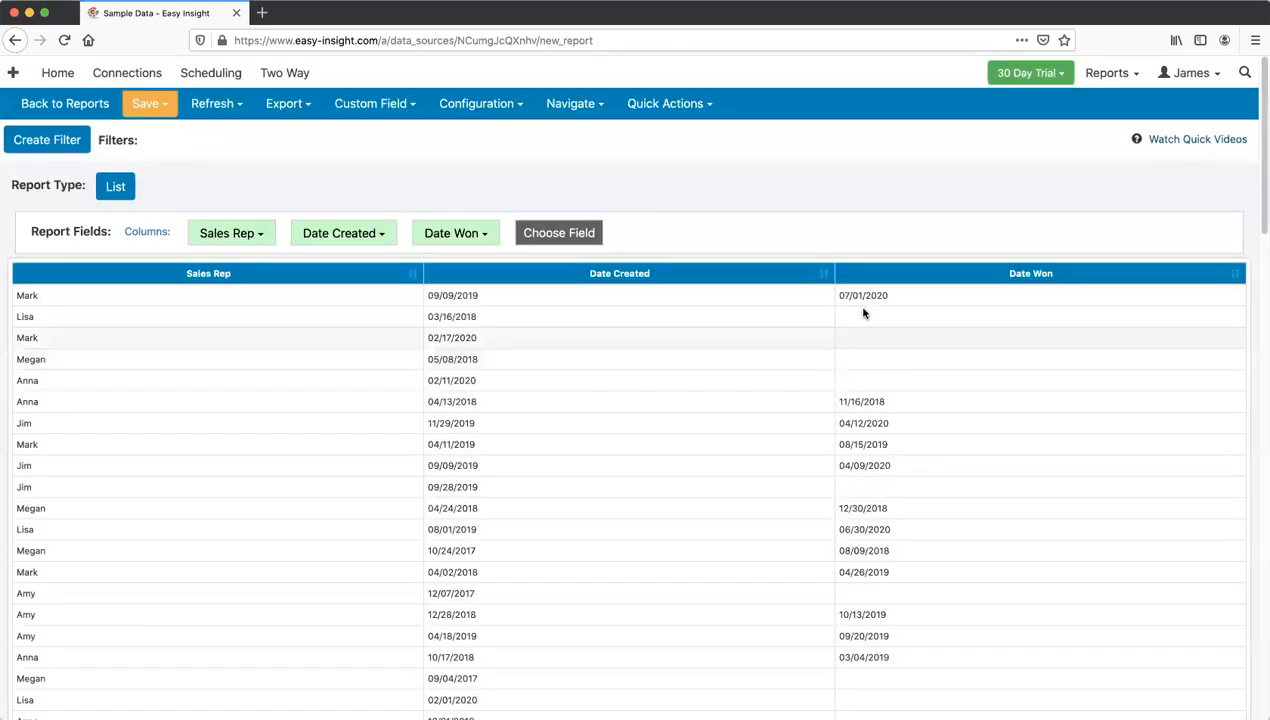
Step: Add the Days to Win measure from the report custom fields as a column of the report
click(558, 232)
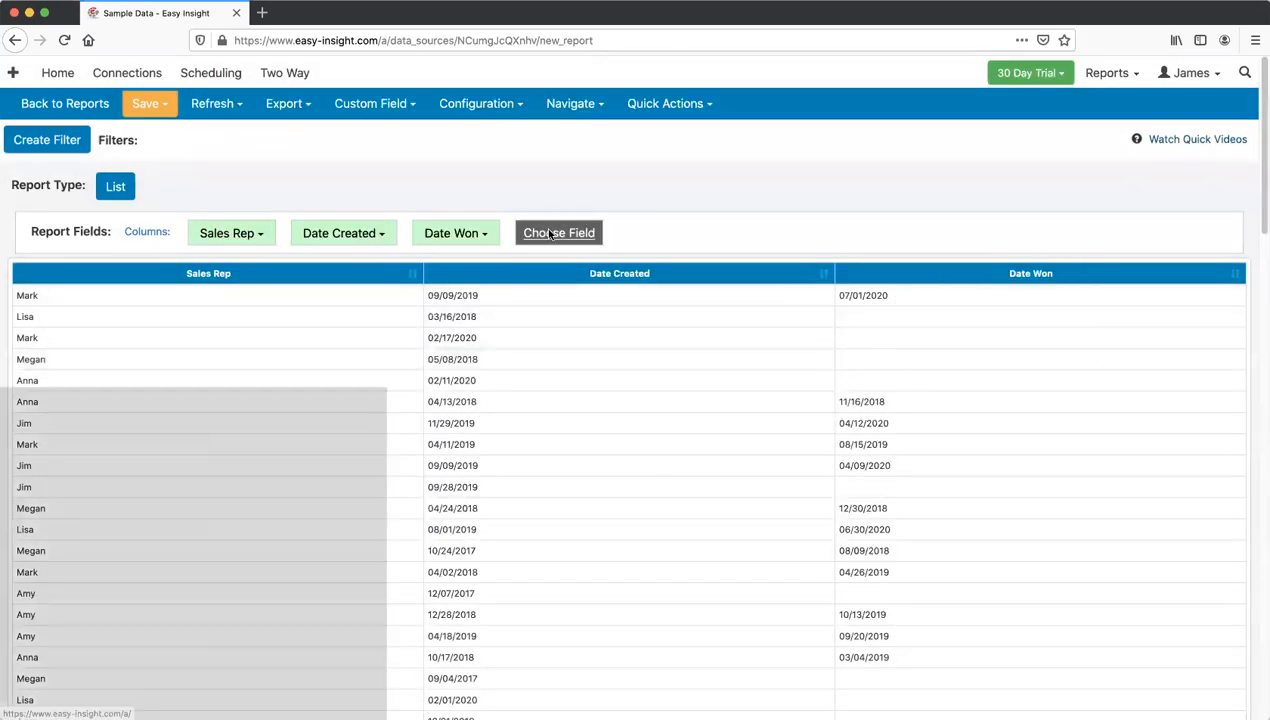
scroll(470, 410, down, 3)
scroll(469, 413, down, 5)
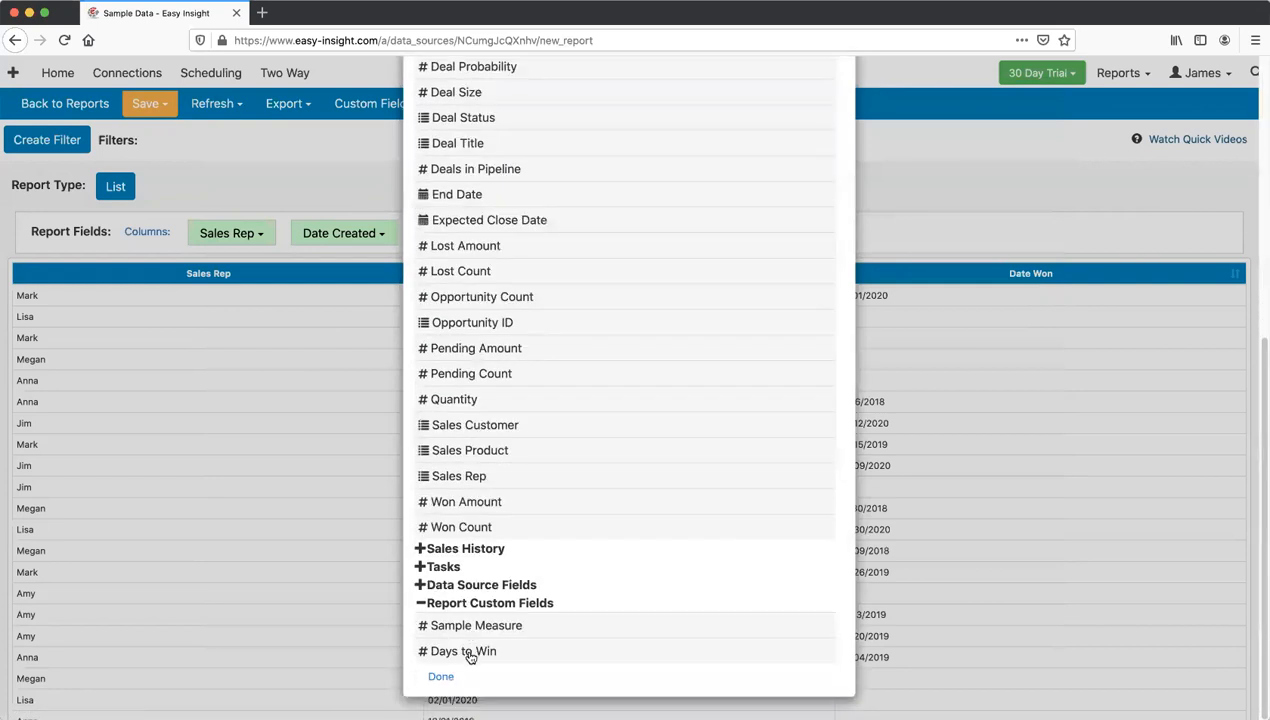
click(512, 653)
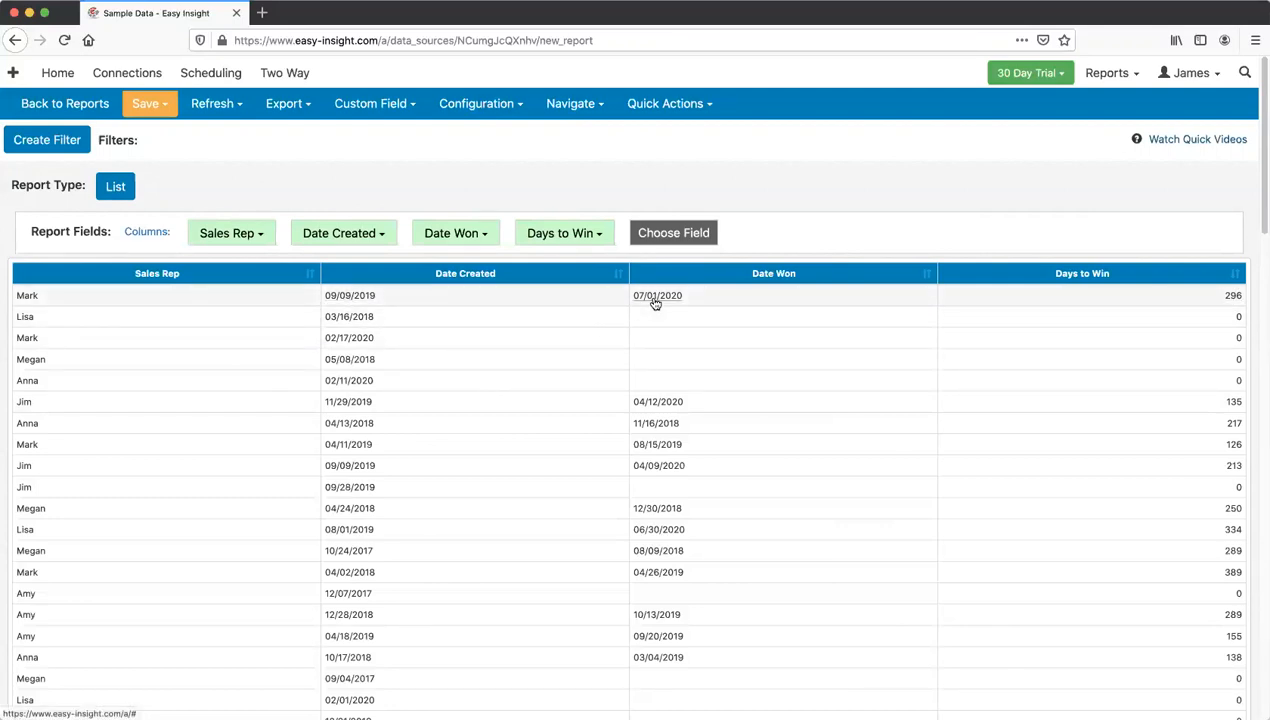
Step: Set the aggregation of the Days to Win custom field to Average and save the field
click(547, 234)
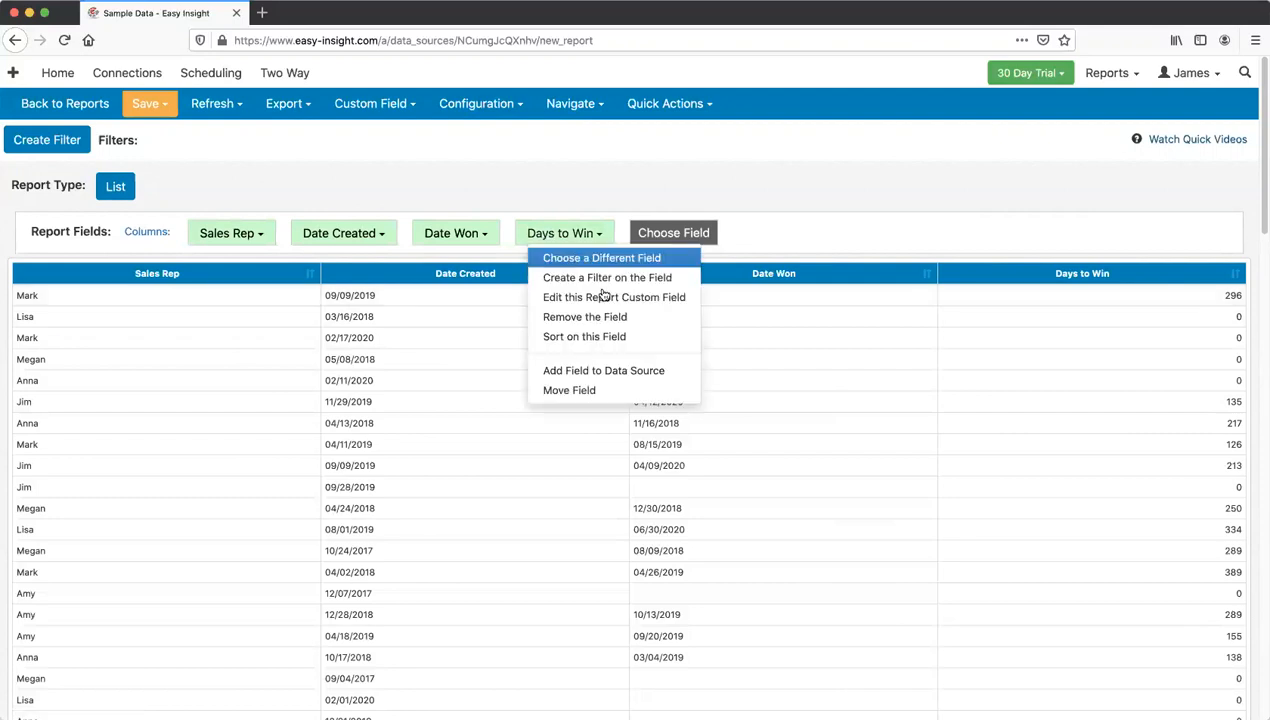
click(598, 296)
click(358, 310)
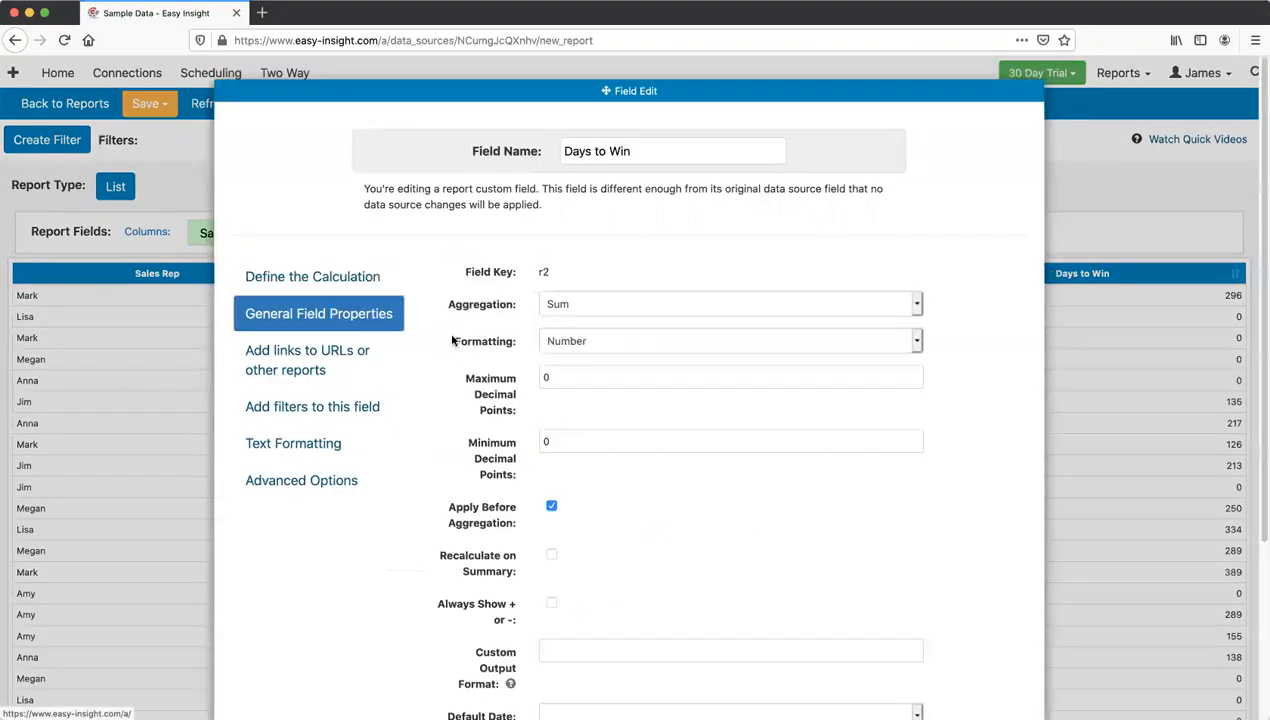
click(573, 306)
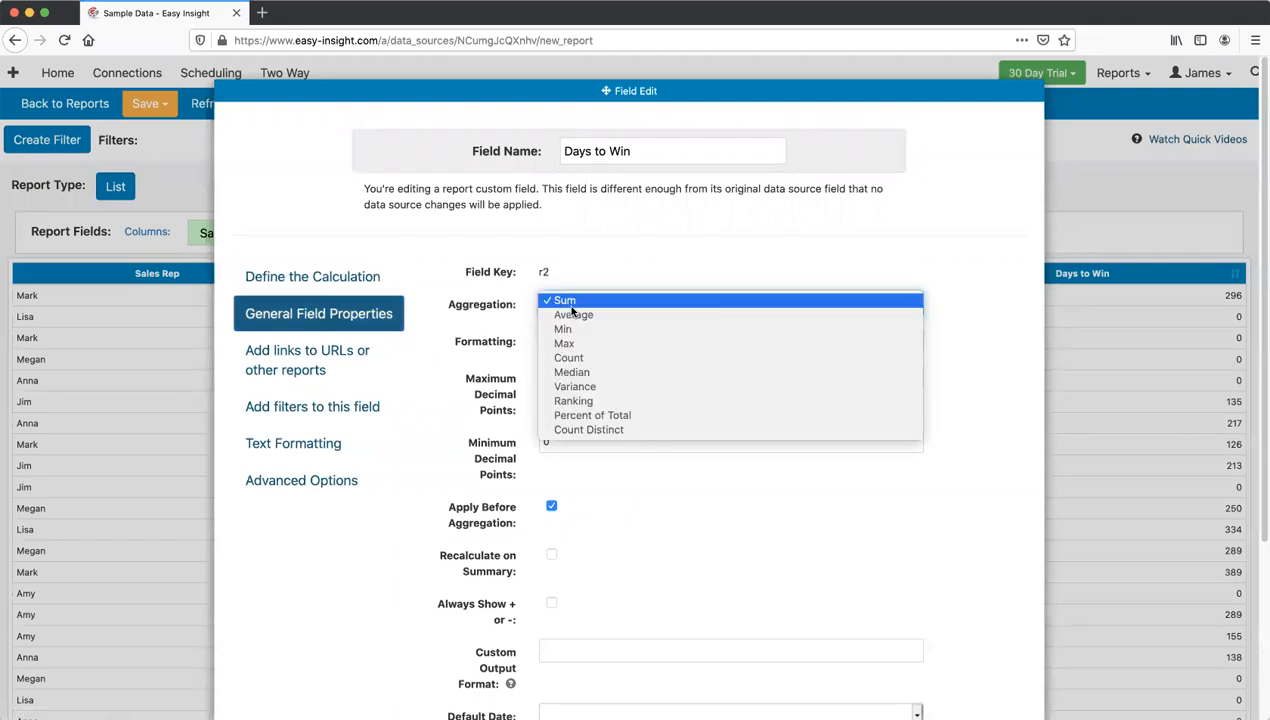
click(574, 315)
scroll(600, 500, down, 2)
scroll(596, 552, down, 1)
click(594, 670)
Step: Remove the Date Created and Date Won columns from the report
click(337, 228)
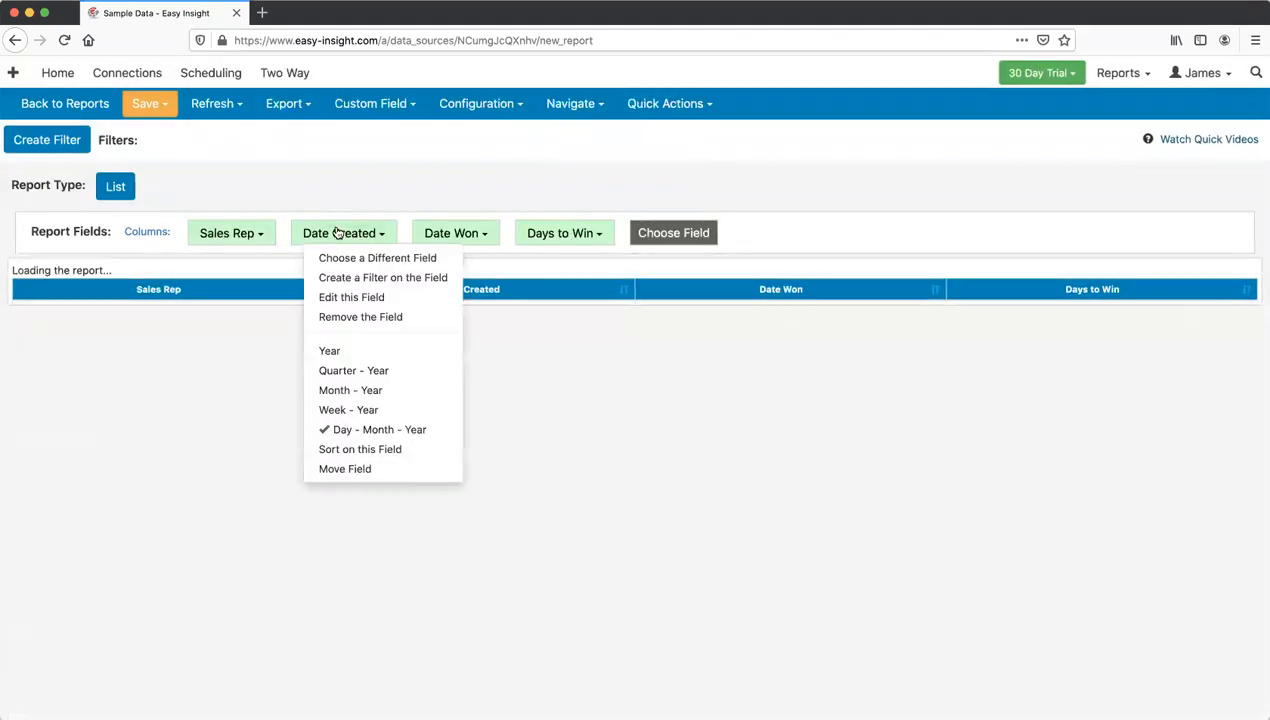
click(367, 317)
click(362, 236)
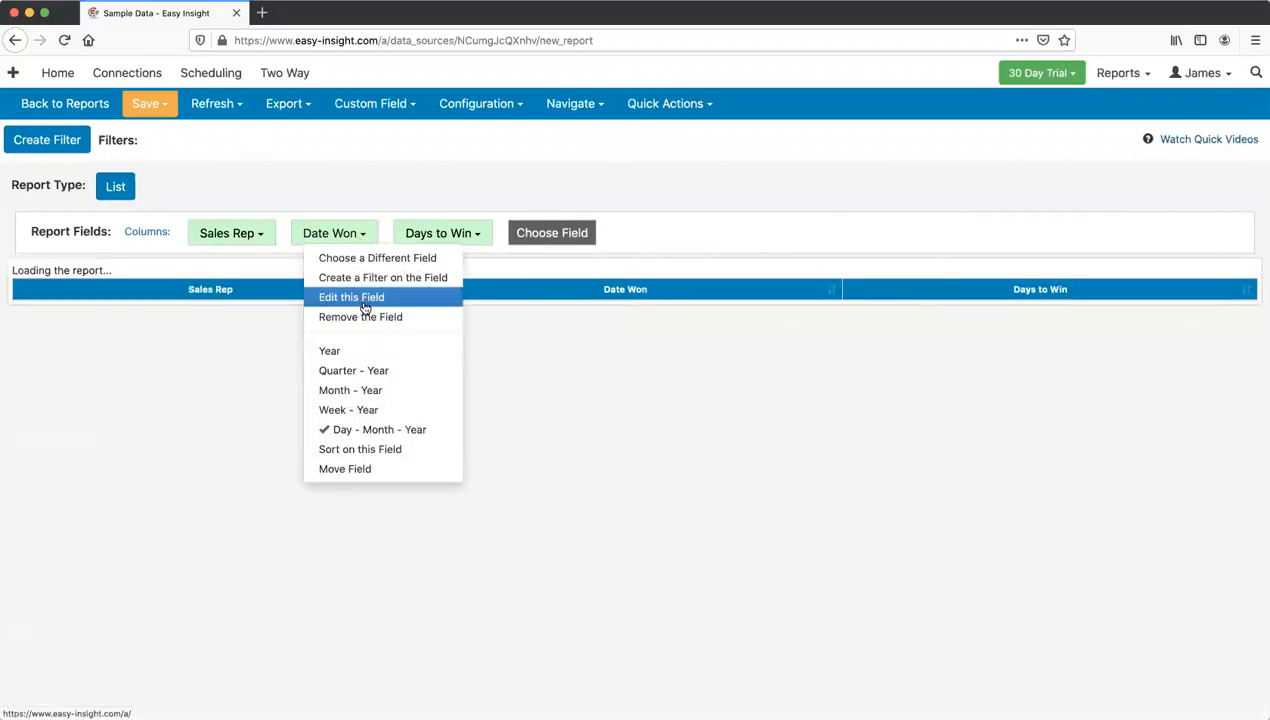
click(365, 315)
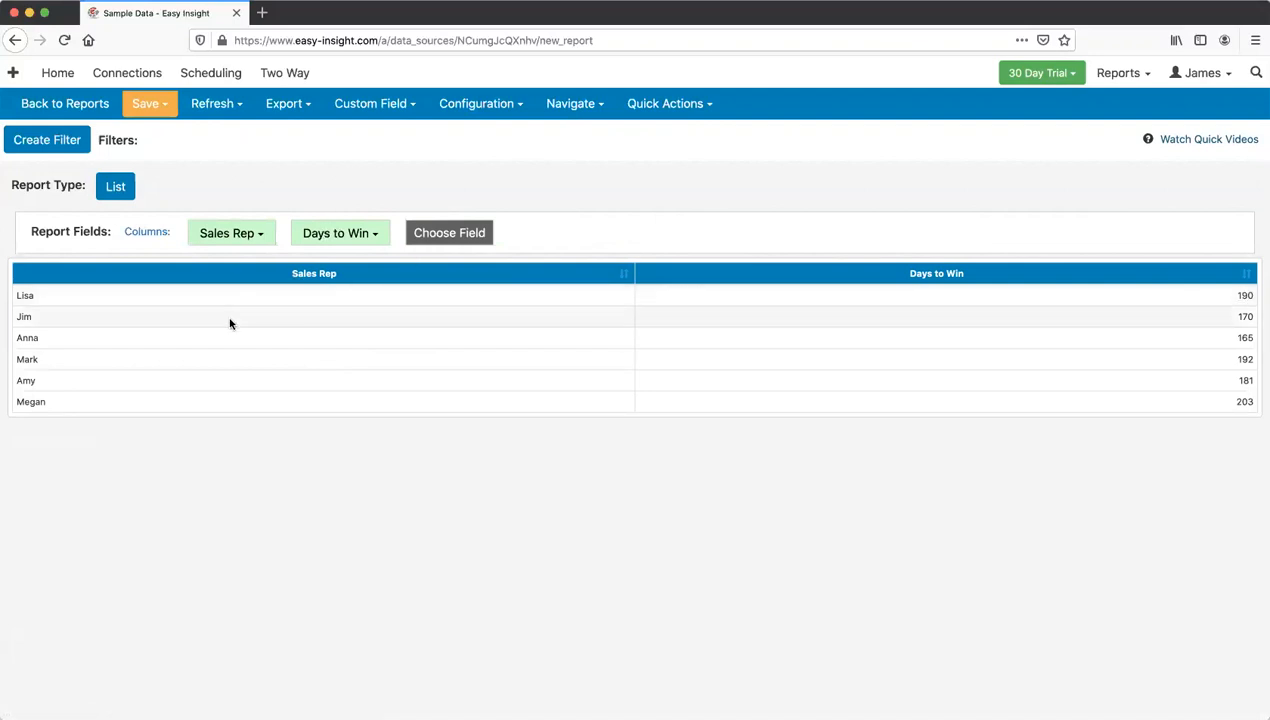
Step: Change the Days to Win calculation to daysbetween([Date Created], nowdate()) and save the field
click(341, 233)
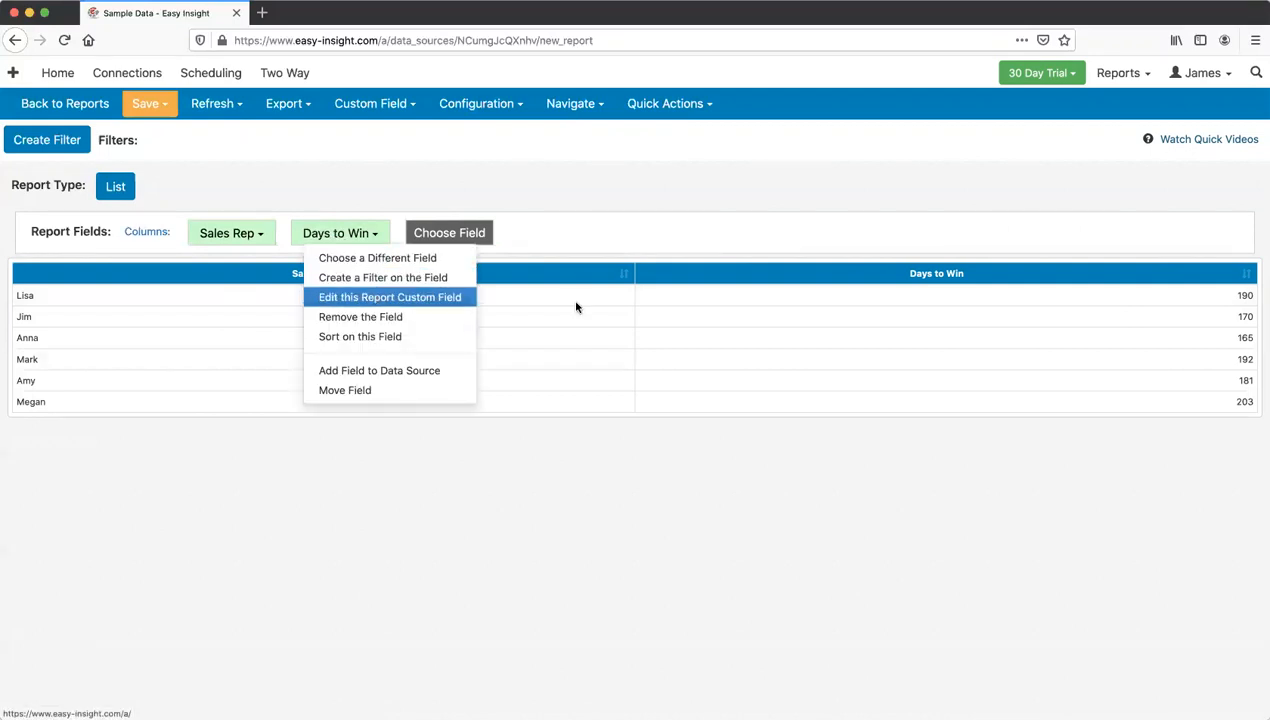
click(370, 296)
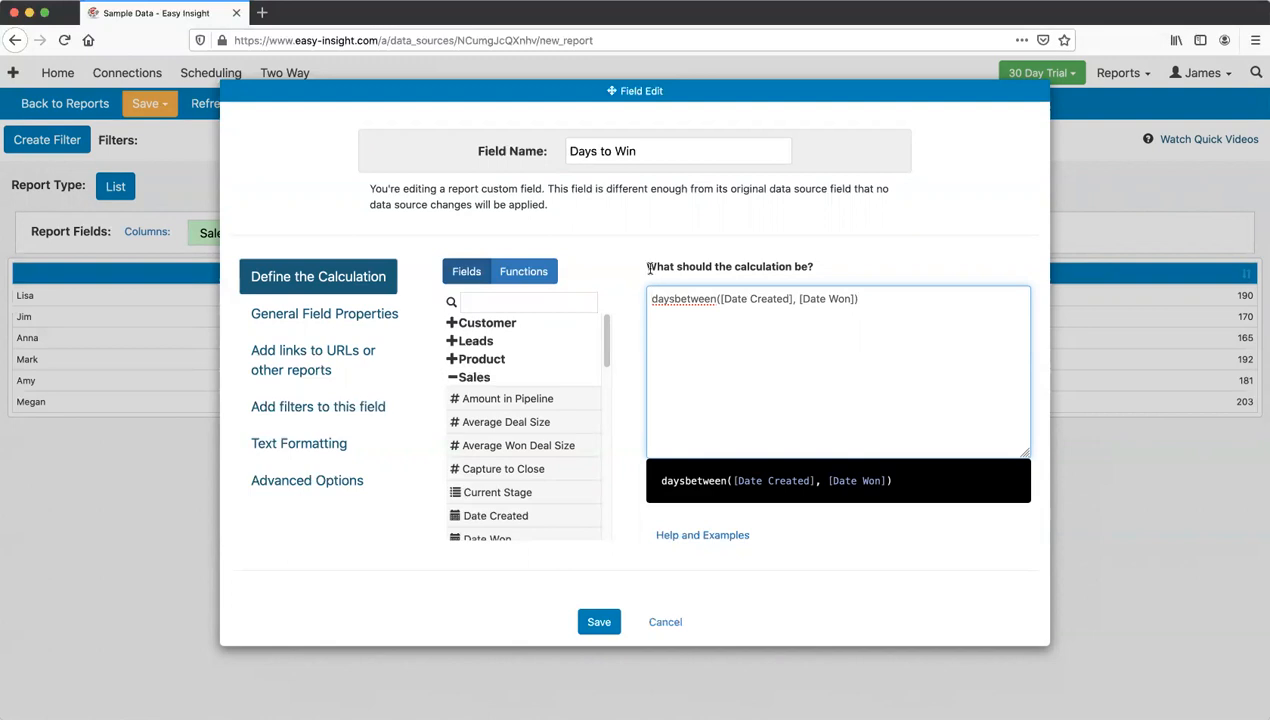
click(884, 297)
mouse_move(809, 284)
mouse_down()
mouse_move(746, 295)
mouse_move(798, 298)
mouse_up()
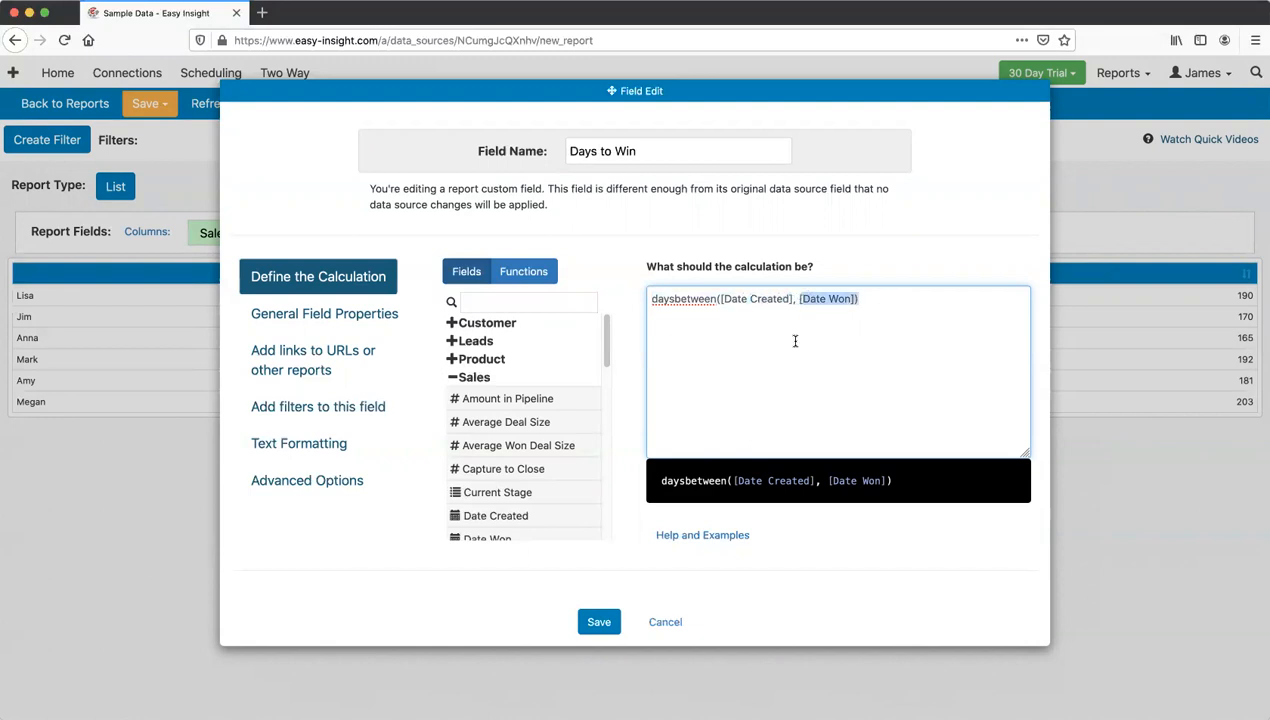
key(BackSpace)
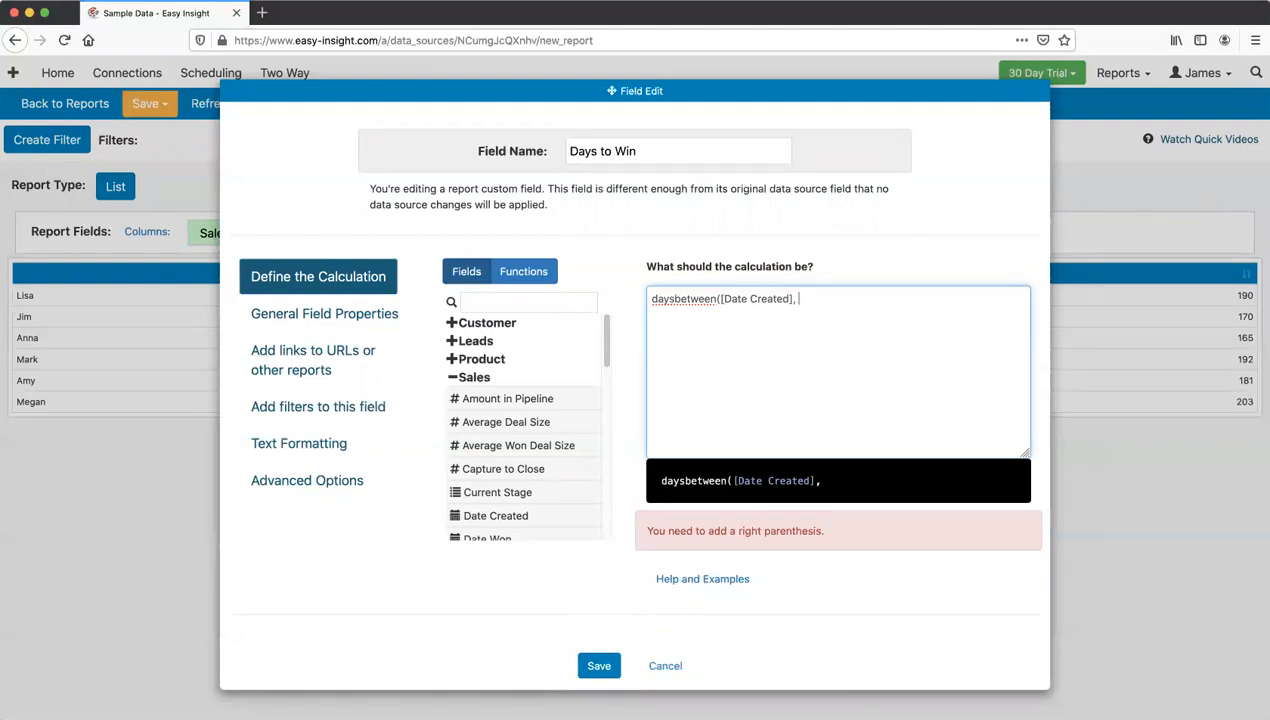
text(nowdate()))
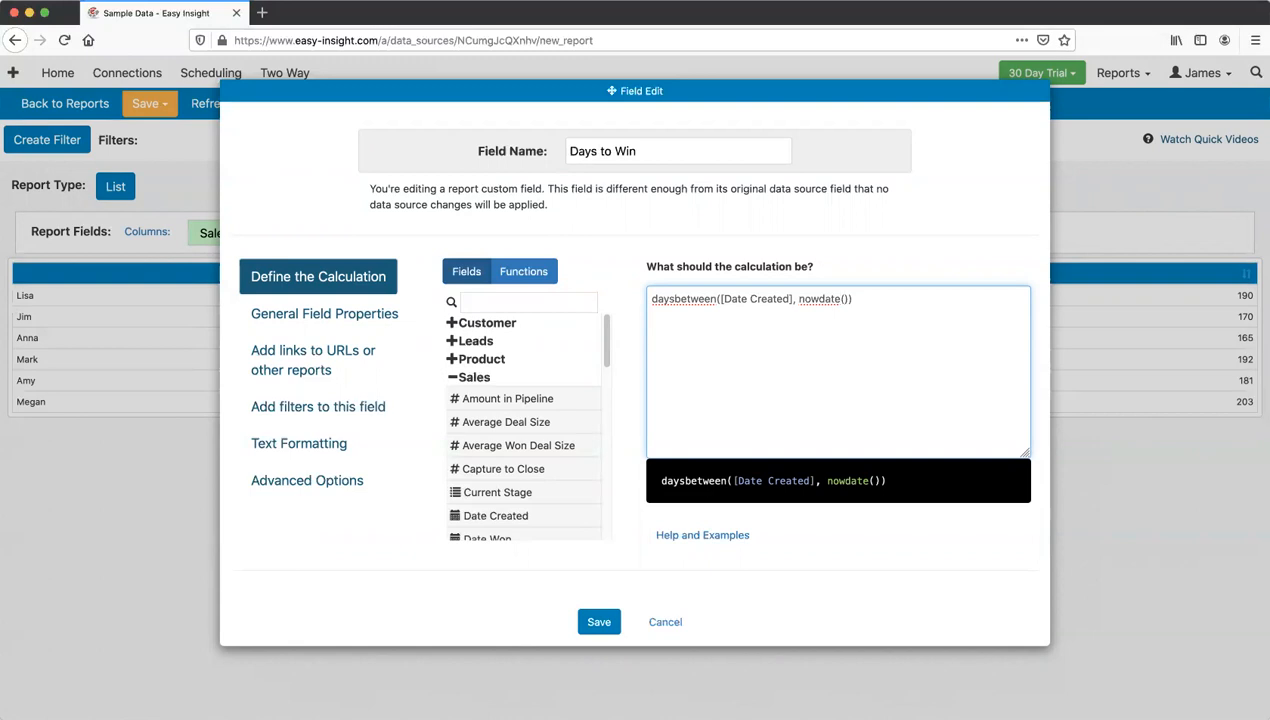
click(599, 622)
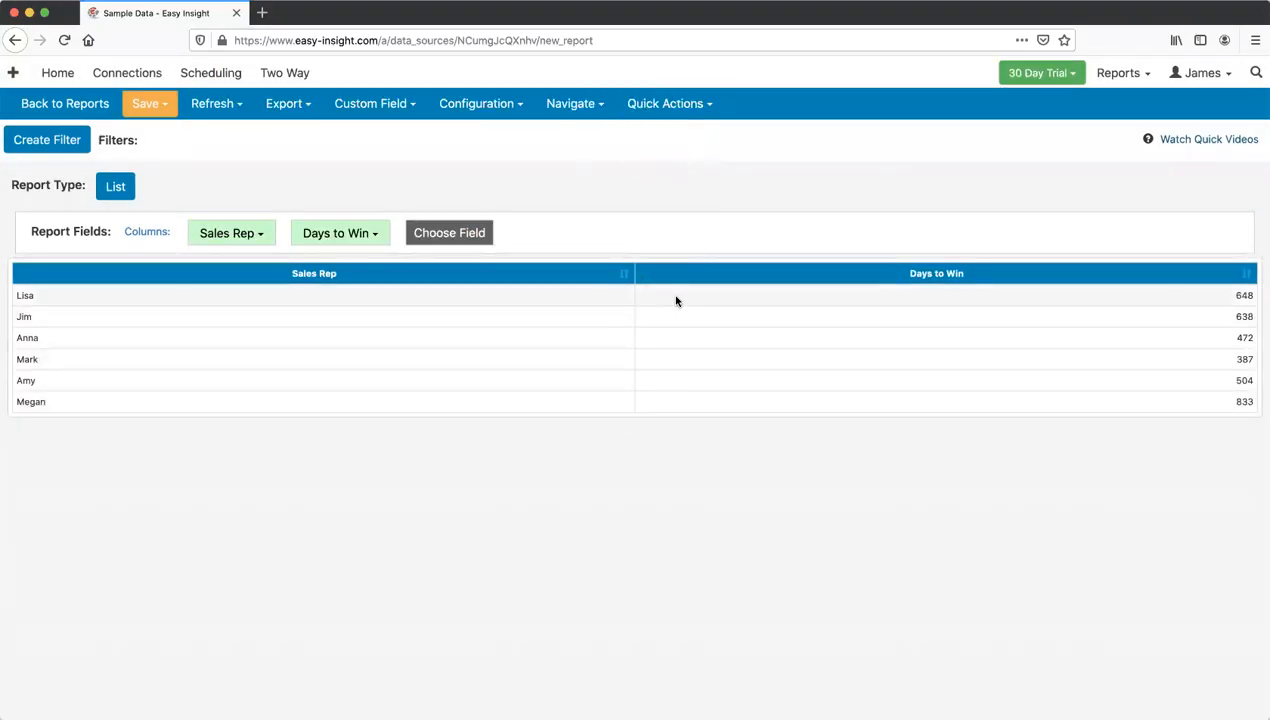
Step: Reopen the Days to Win custom field to review its calculation, and close it without changes
click(333, 233)
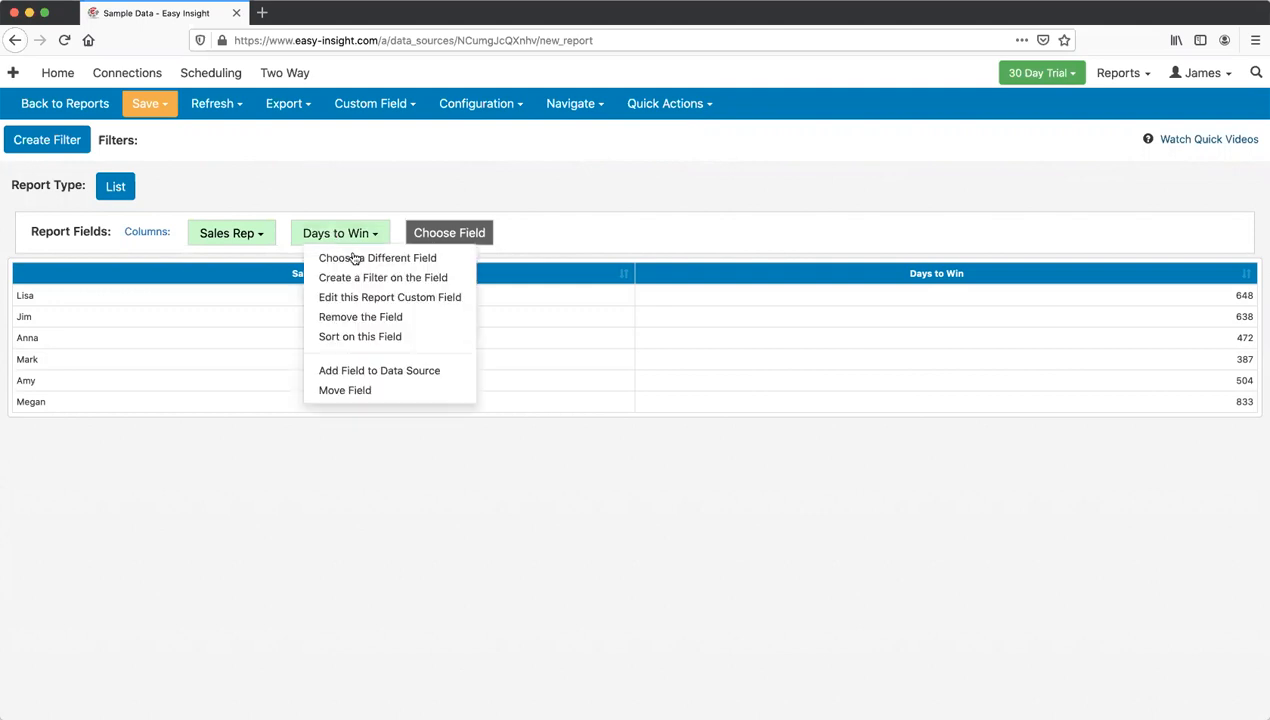
click(366, 297)
click(863, 308)
drag(856, 299, 598, 282)
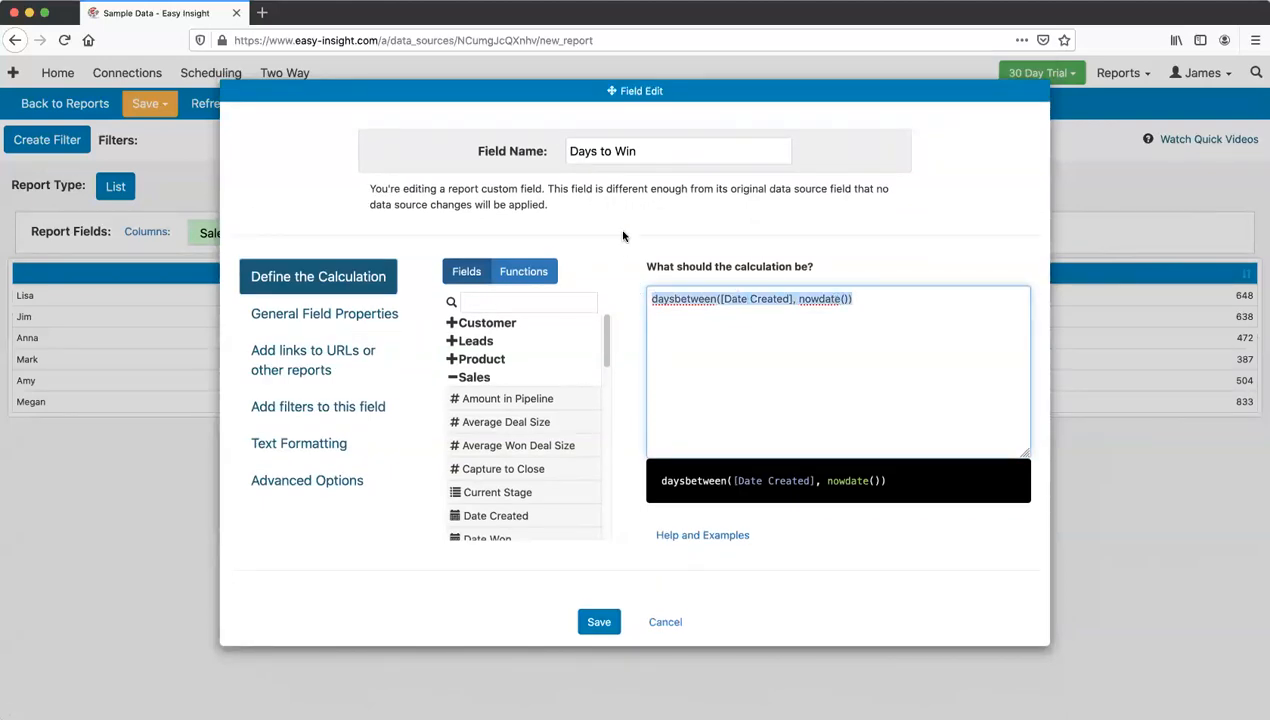
click(1112, 202)
Step: Create a new report custom measure and begin its calculation with if ([Current Stage]
click(362, 104)
click(391, 133)
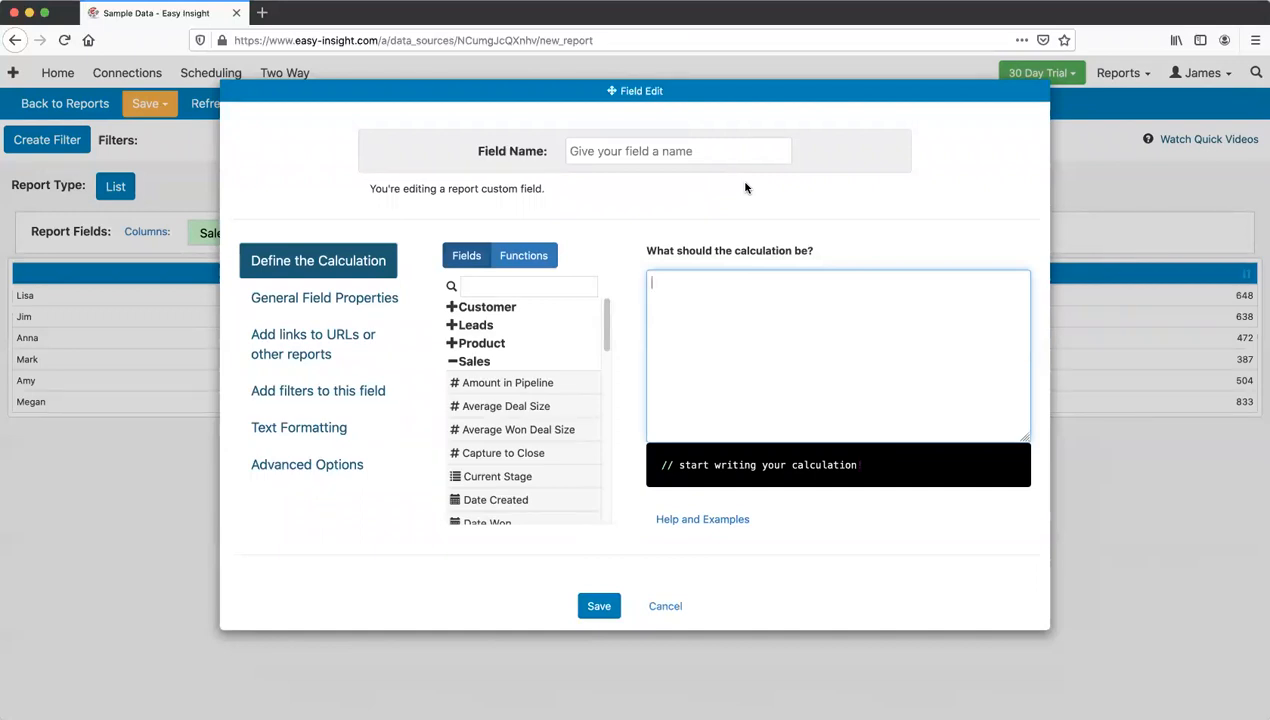
text(if)
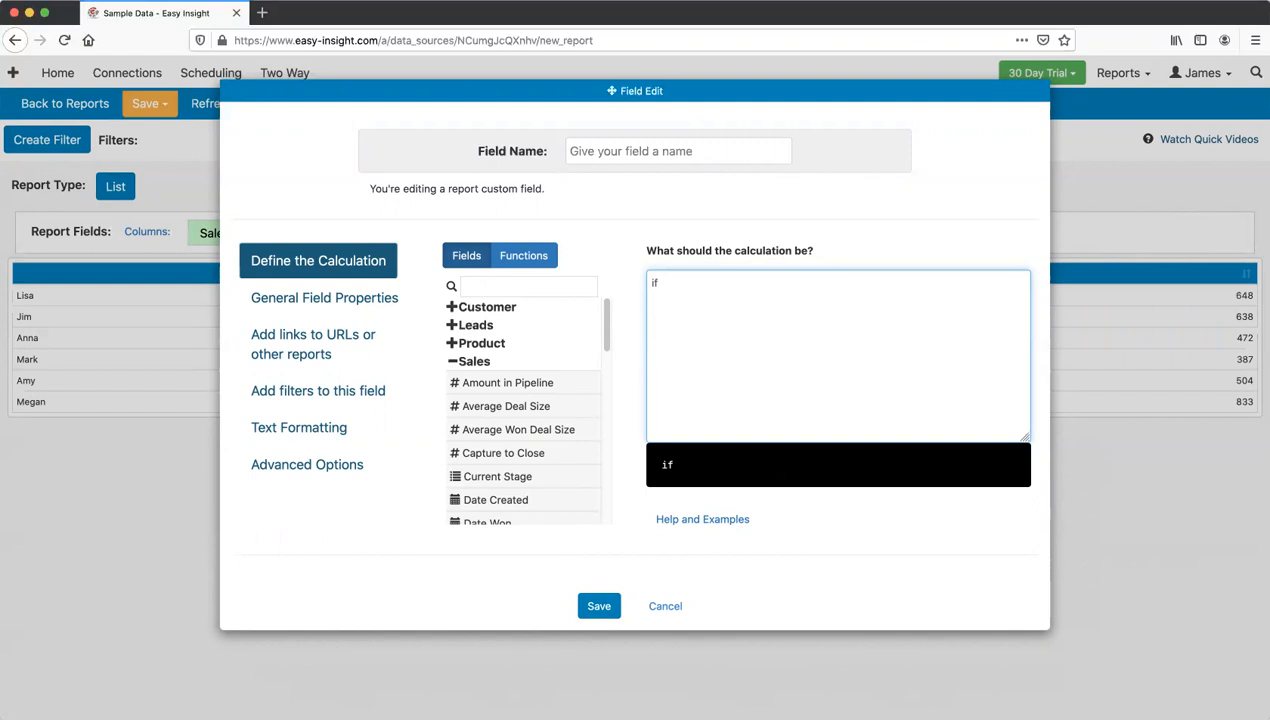
text( ()
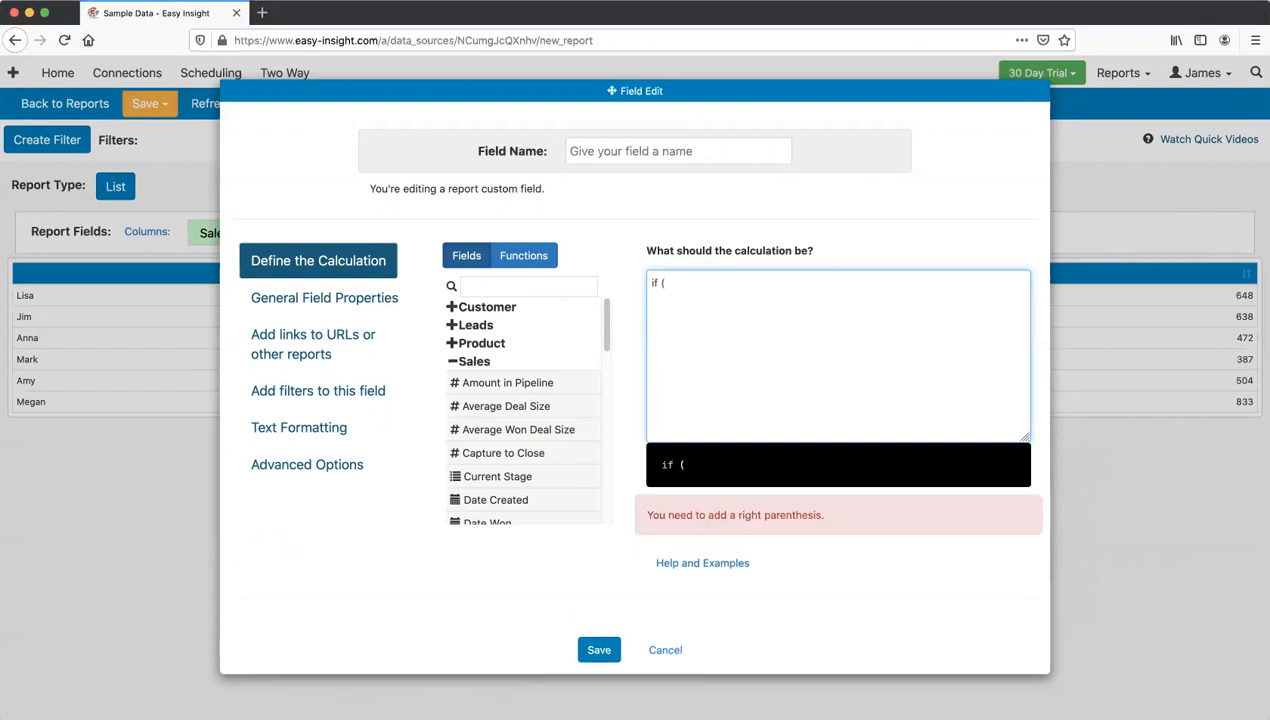
text([Curr)
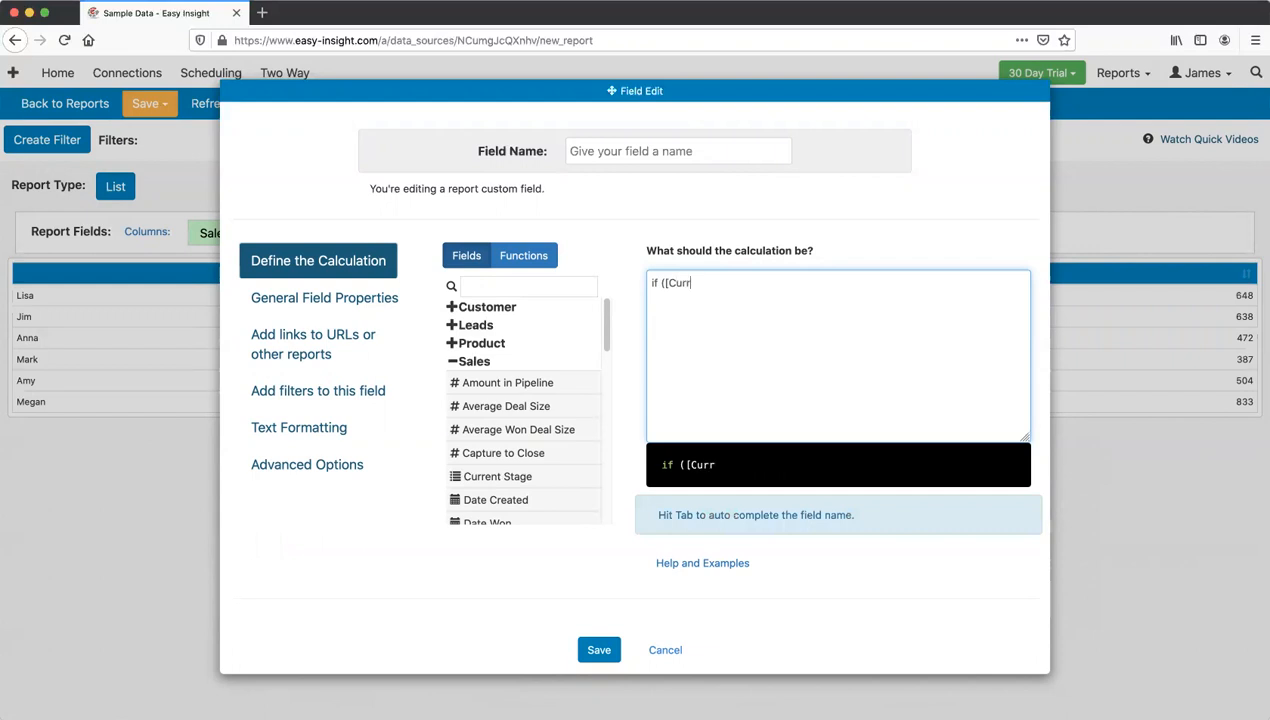
text(en)
key(Tab)
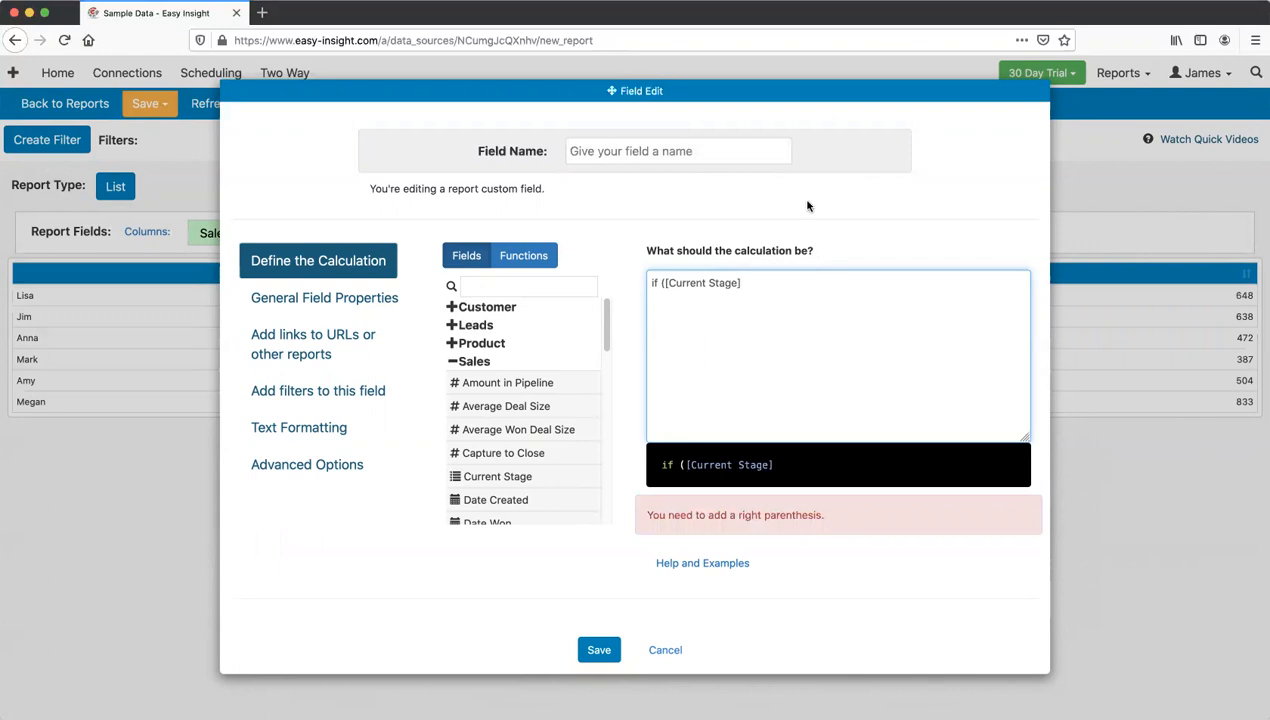
Step: Complete the if condition by comparing Current Stage with == to the suggested value "Closed - Won"
text(=)
key(BackSpace)
key(BackSpace)
text(==)
text(")
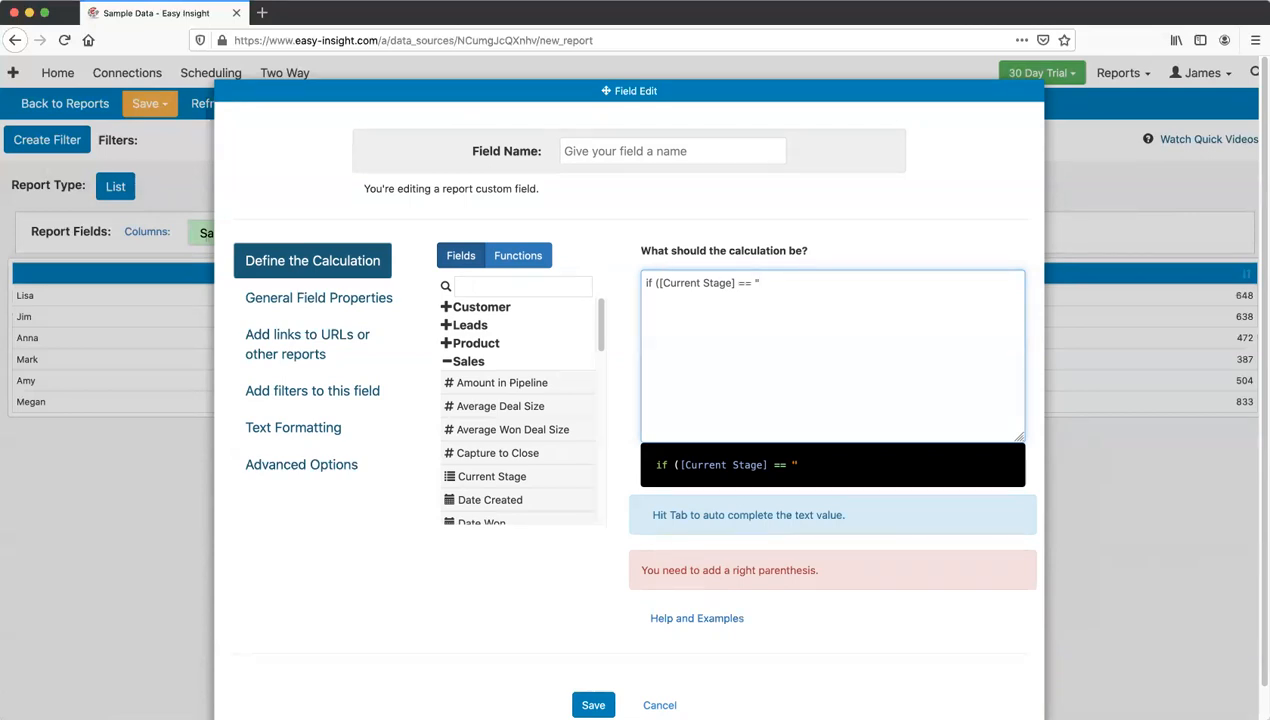
key(Tab)
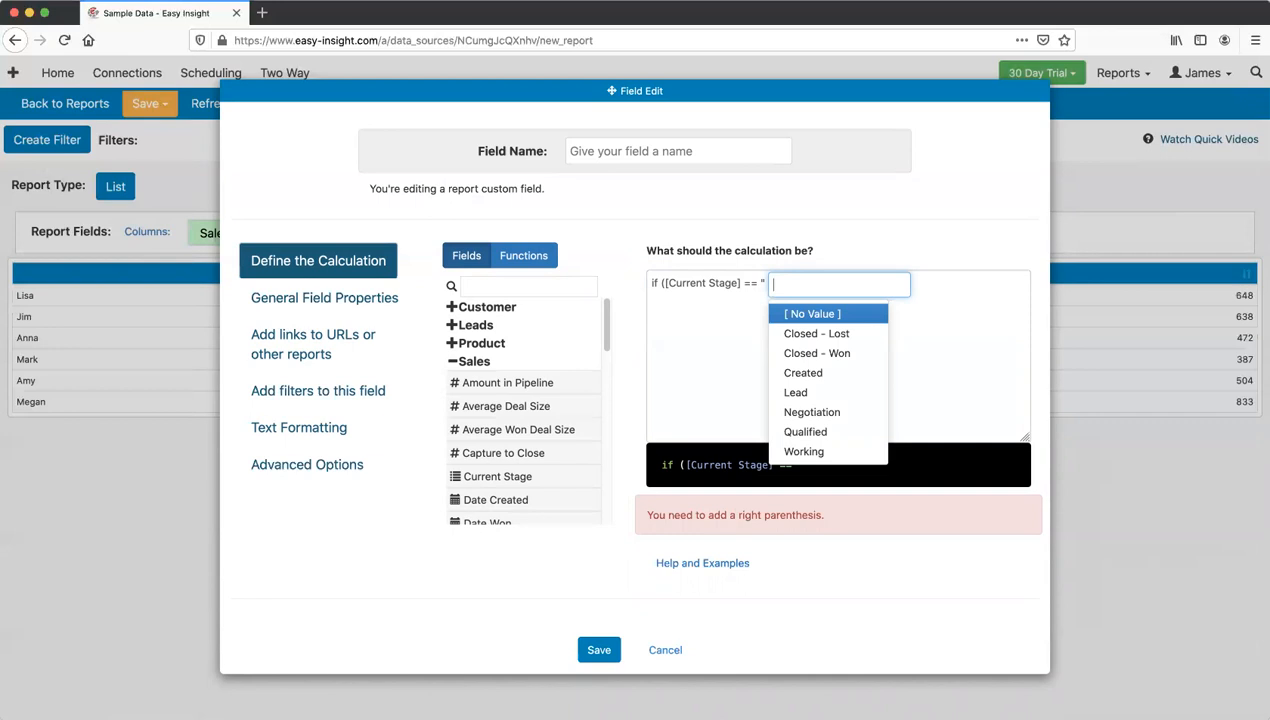
key(Down)
key(Down)
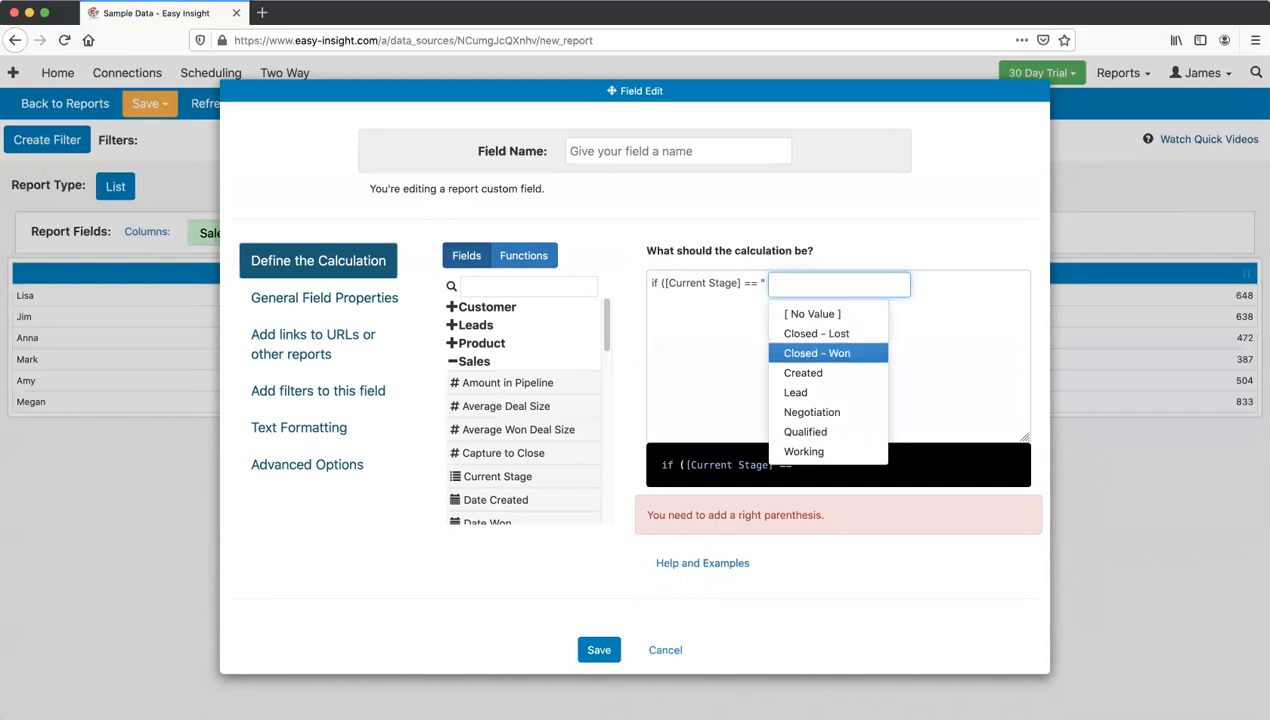
key(Return)
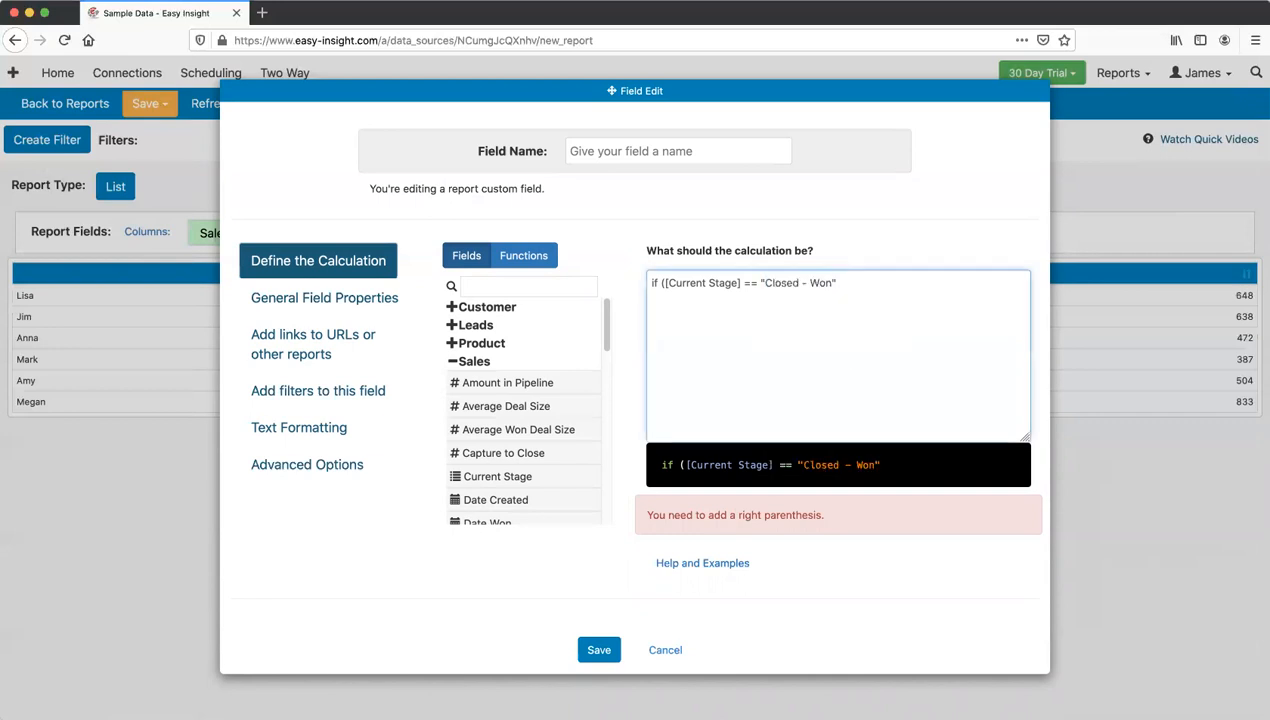
Step: Add [Deal Size] as the value returned when the condition is true and close the if expression
text(, "Yes",)
key(BackSpace)
key(BackSpace)
key(BackSpace)
key(BackSpace)
key(BackSpace)
key(BackSpace)
text([Deal Si)
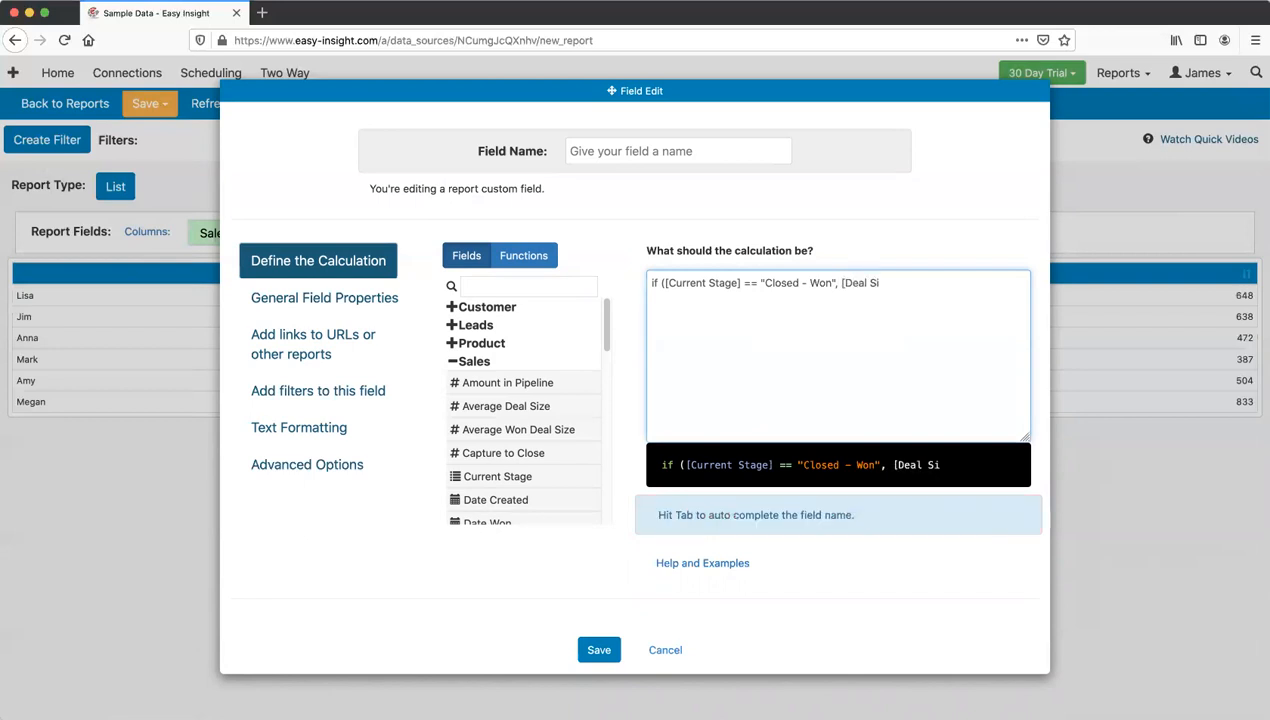
key(Tab)
text())
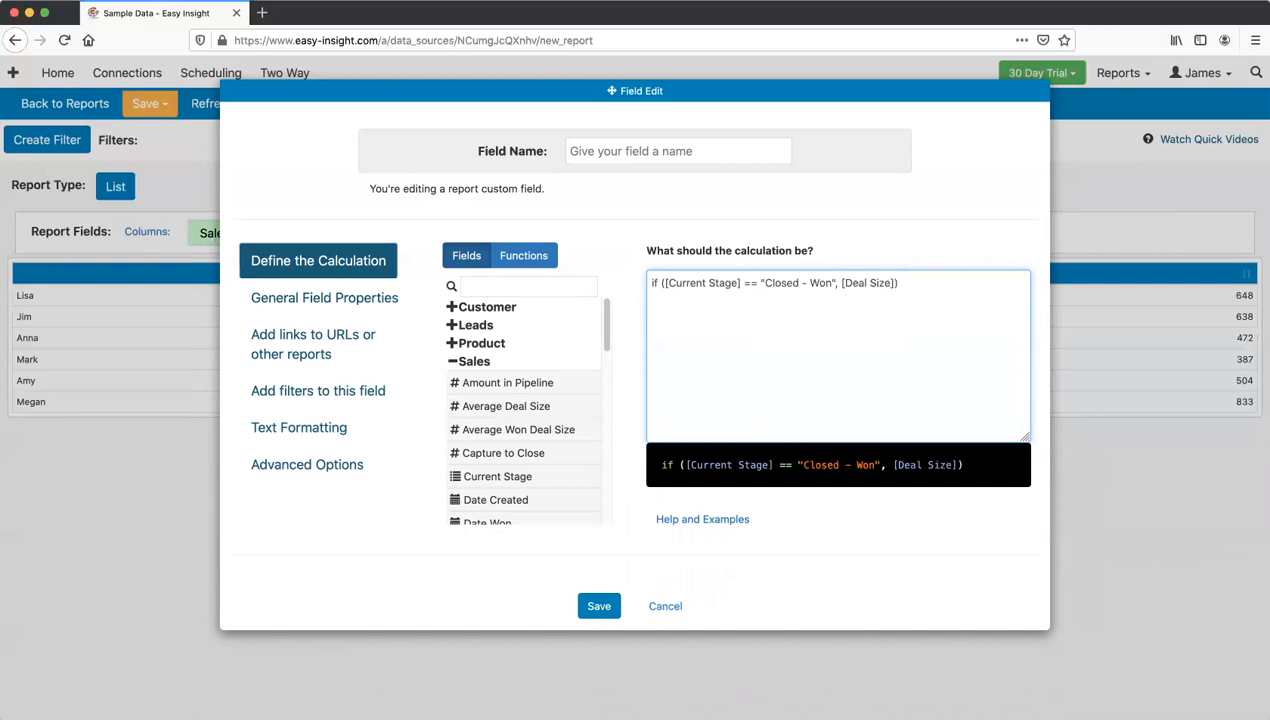
Step: Change the comparison operator in the Current Stage condition to !=
drag(745, 283, 757, 285)
click(757, 285)
key(BackSpace)
text(!)
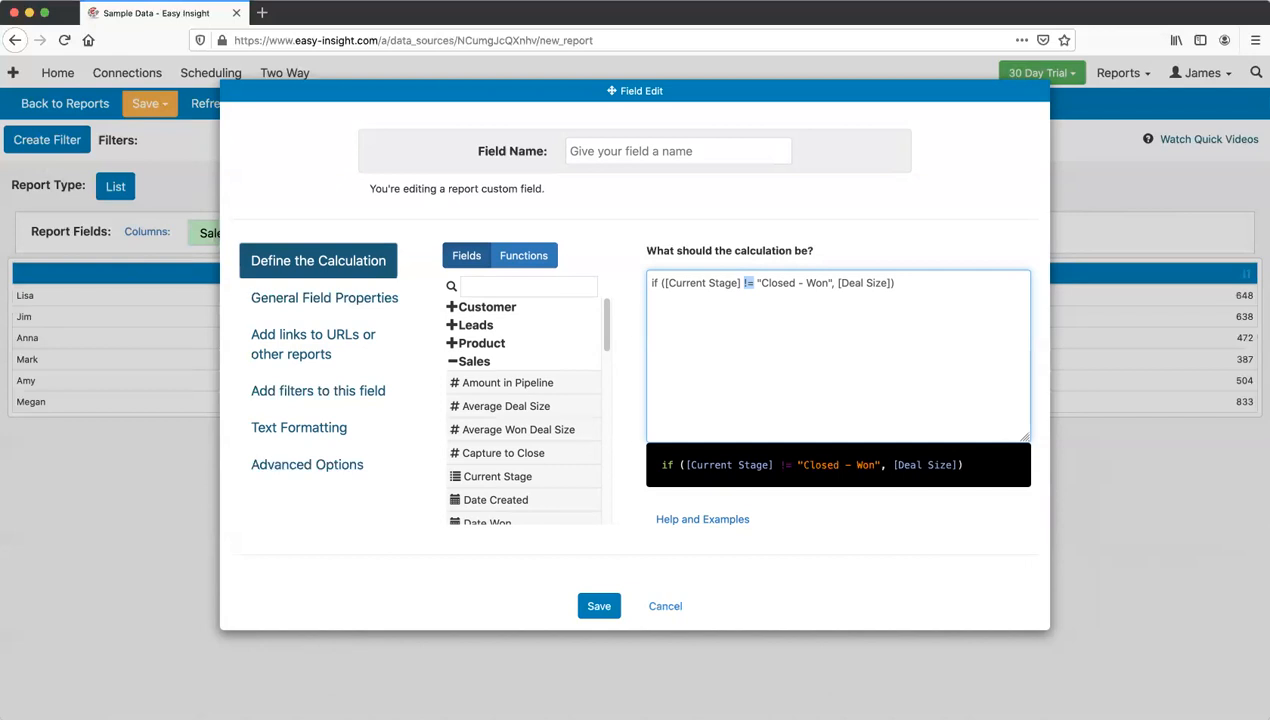
Step: Restore the == operator in the Current Stage condition
click(907, 289)
click(780, 283)
click(896, 285)
click(747, 285)
key(BackSpace)
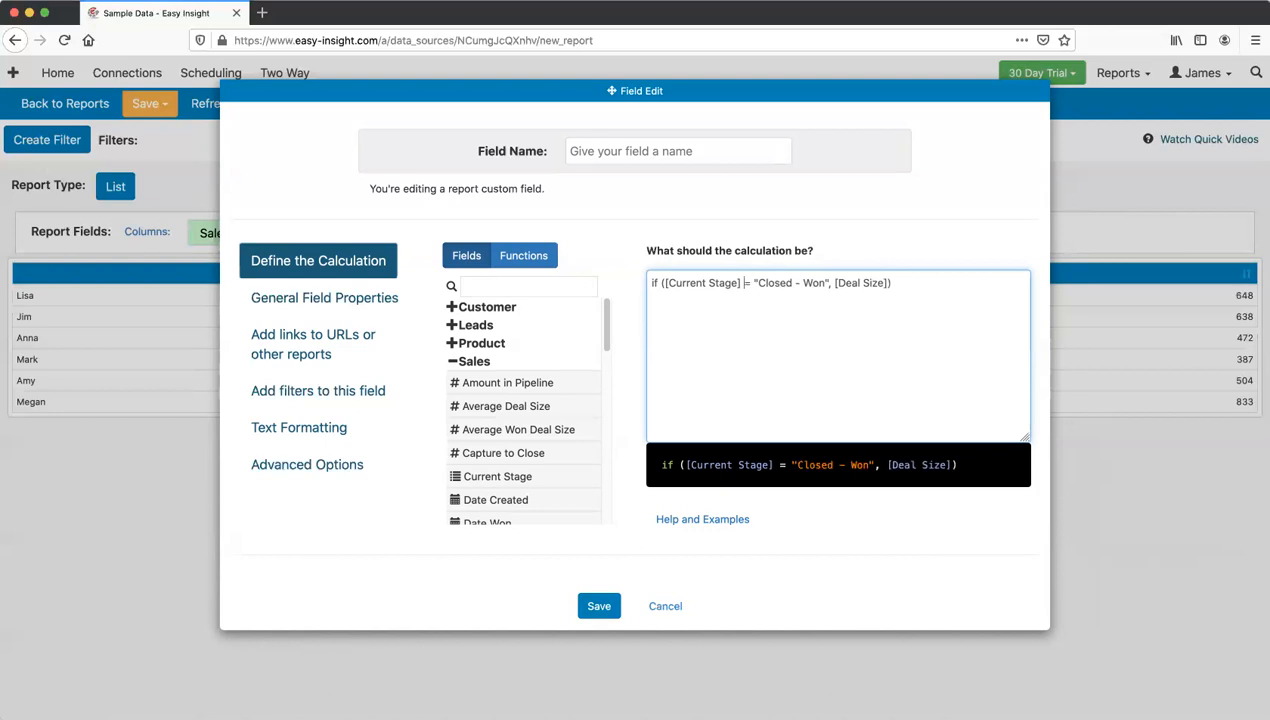
text(=)
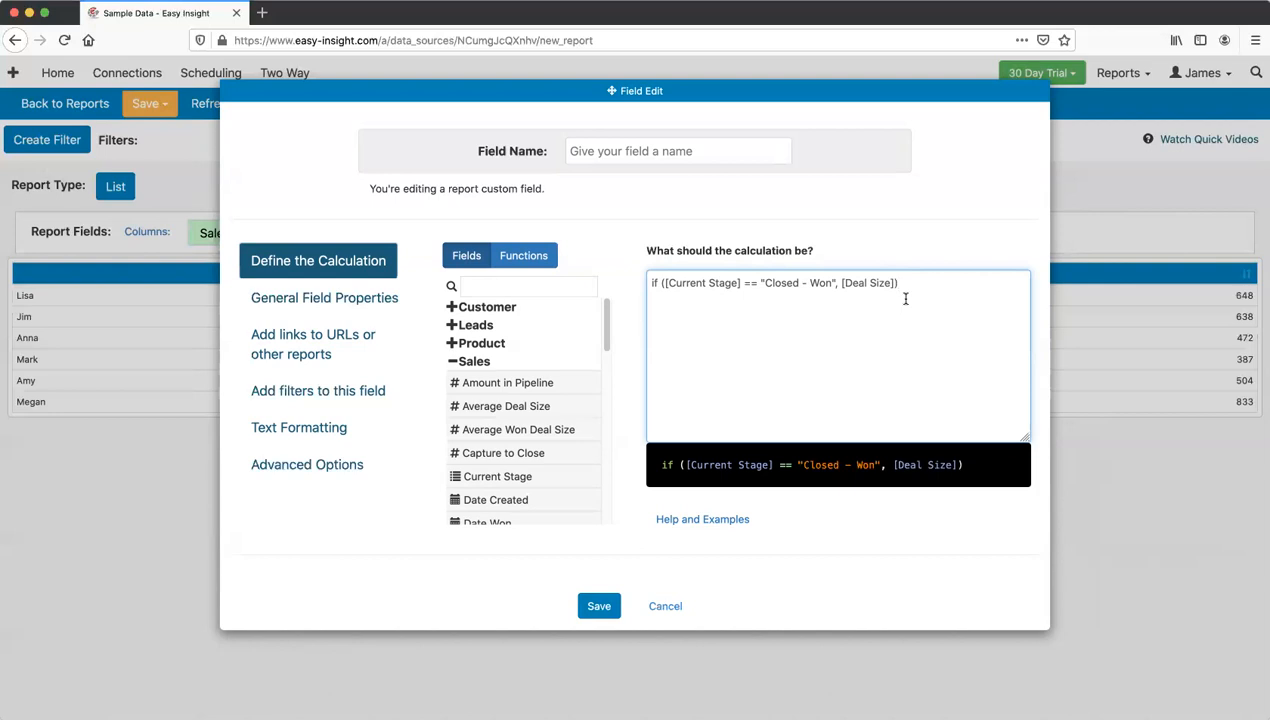
Step: Add [Deal Size] * [Deal Probability] as the else value of the if expression and close the parenthesis
key(BackSpace)
text(, [De)
text(S)
key(Tab)
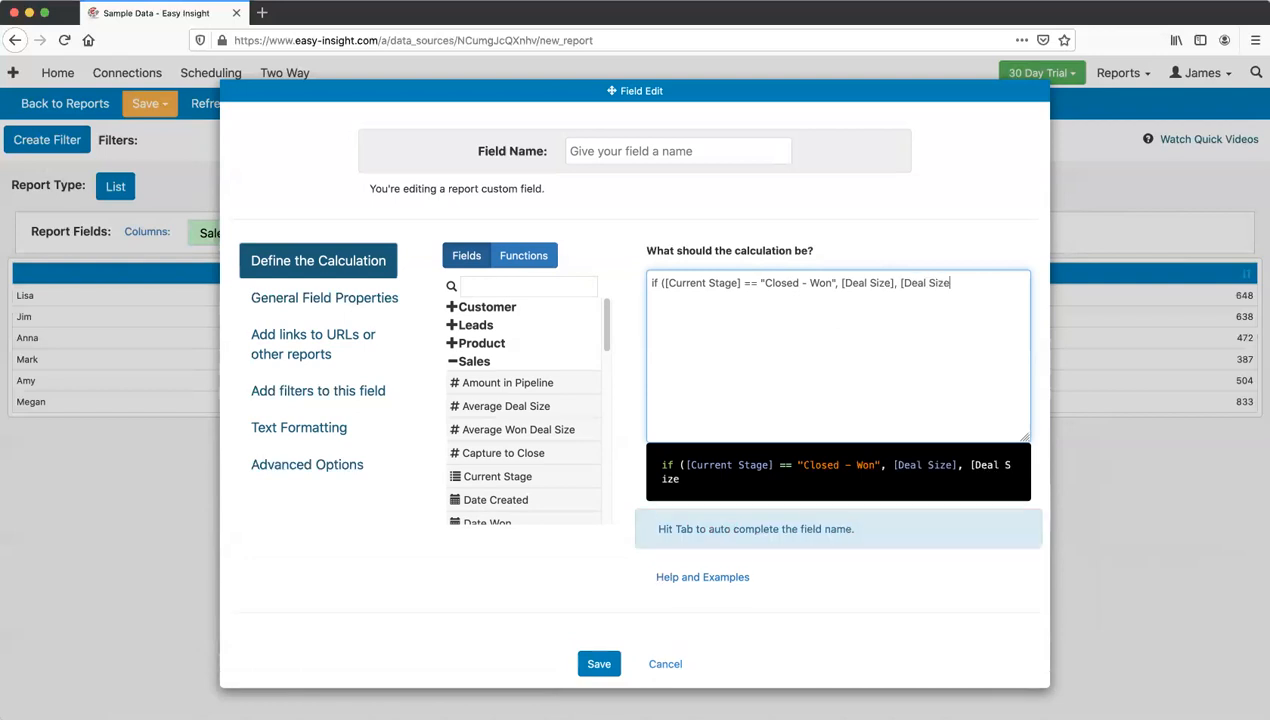
text(* [Deal Pr)
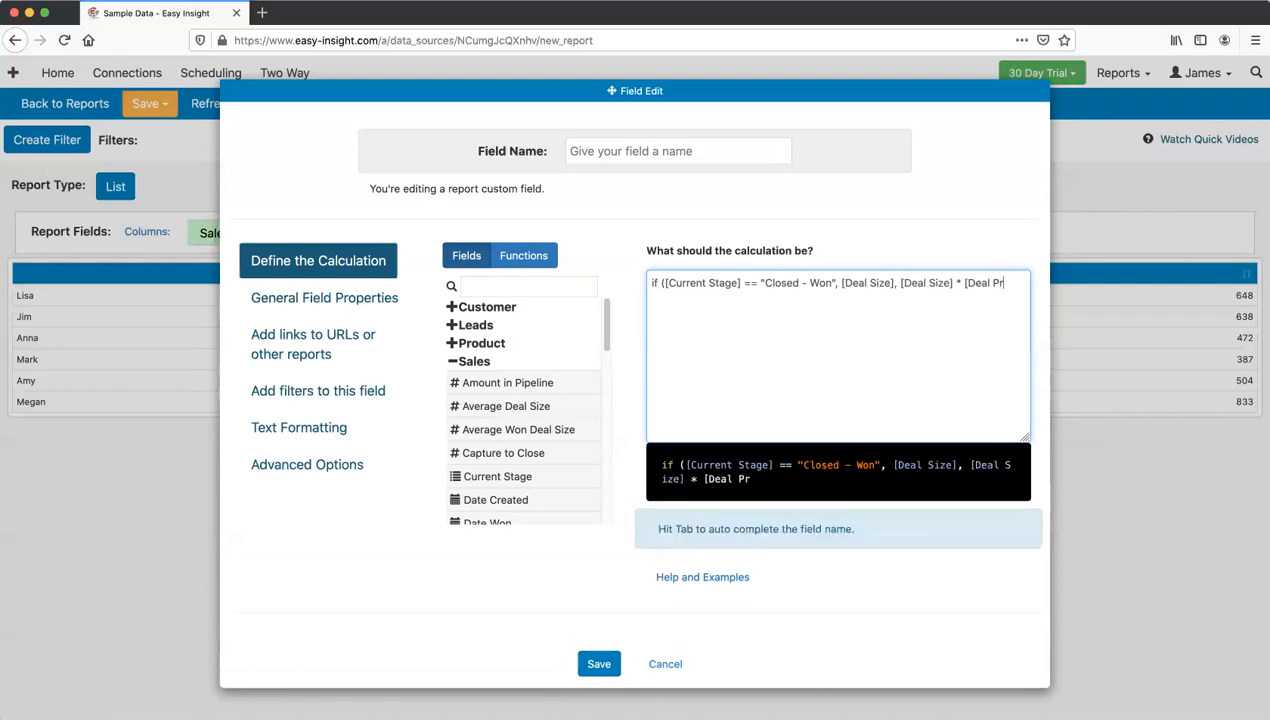
key(Tab)
text())
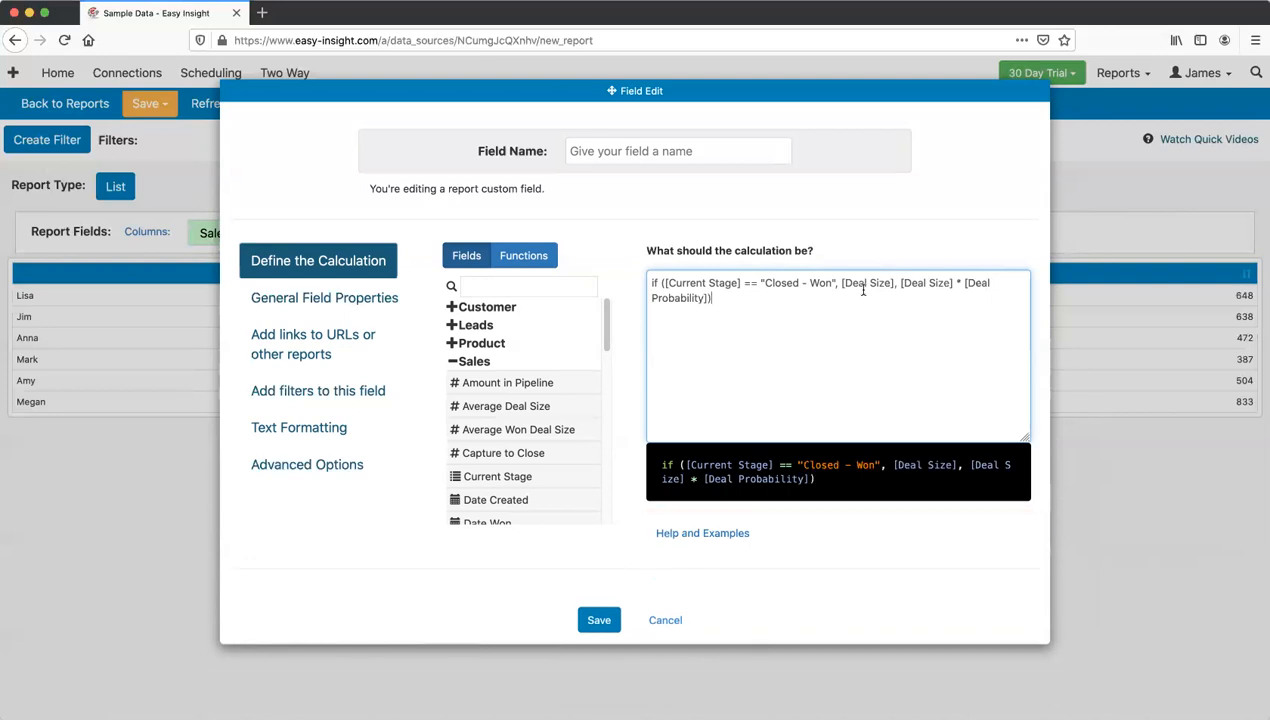
Step: Insert a nested if before the else value with the condition [Current Stage] == "Closed - Lost"
click(692, 283)
click(896, 286)
text(if )
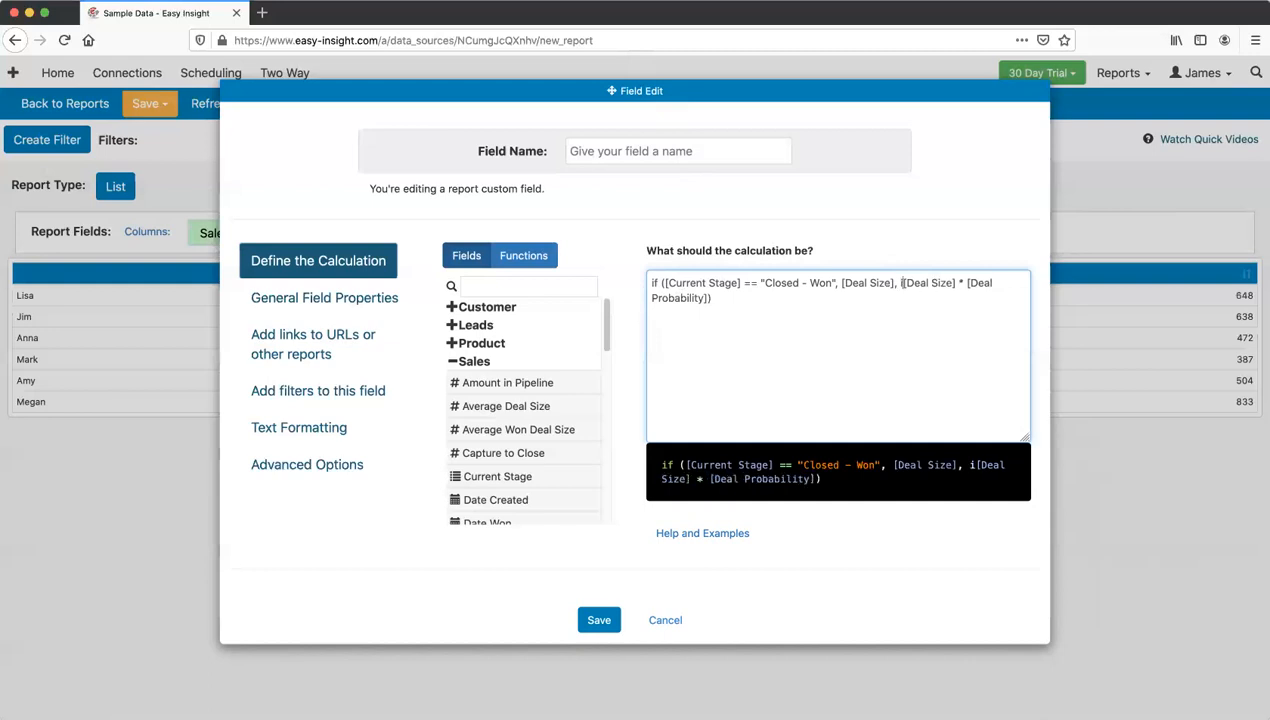
text(([Current Stage])
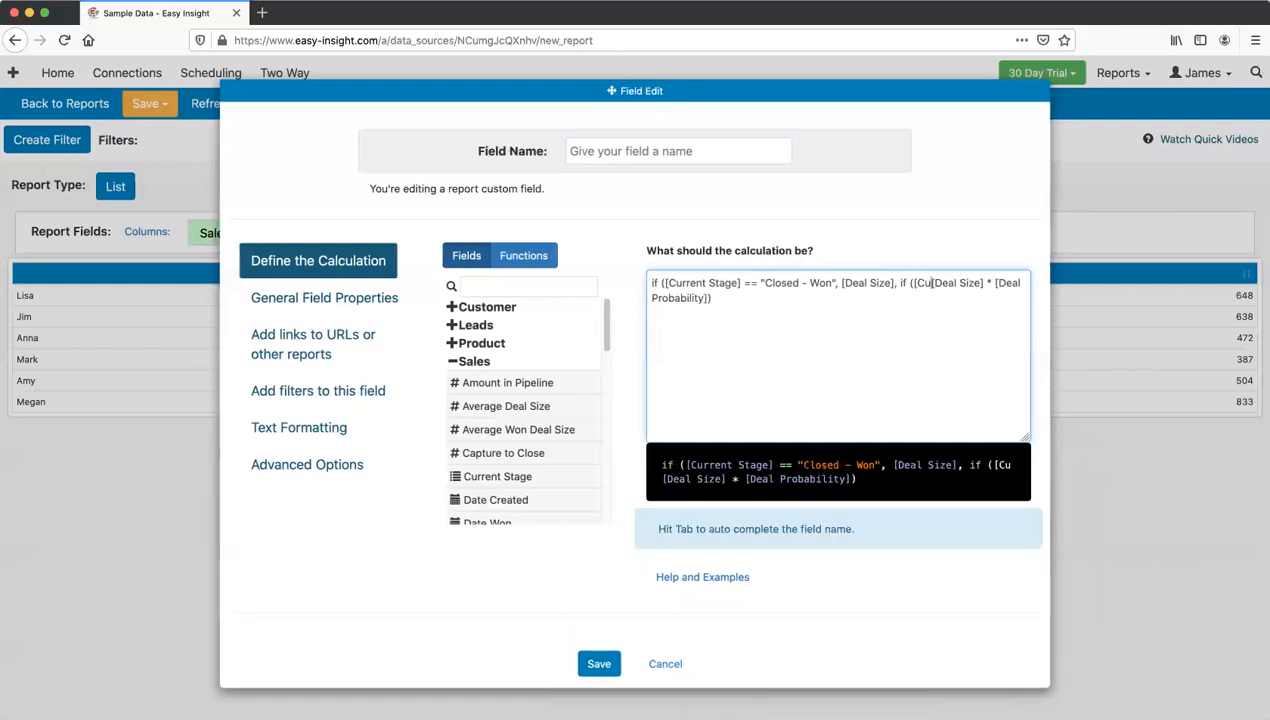
text( == ")
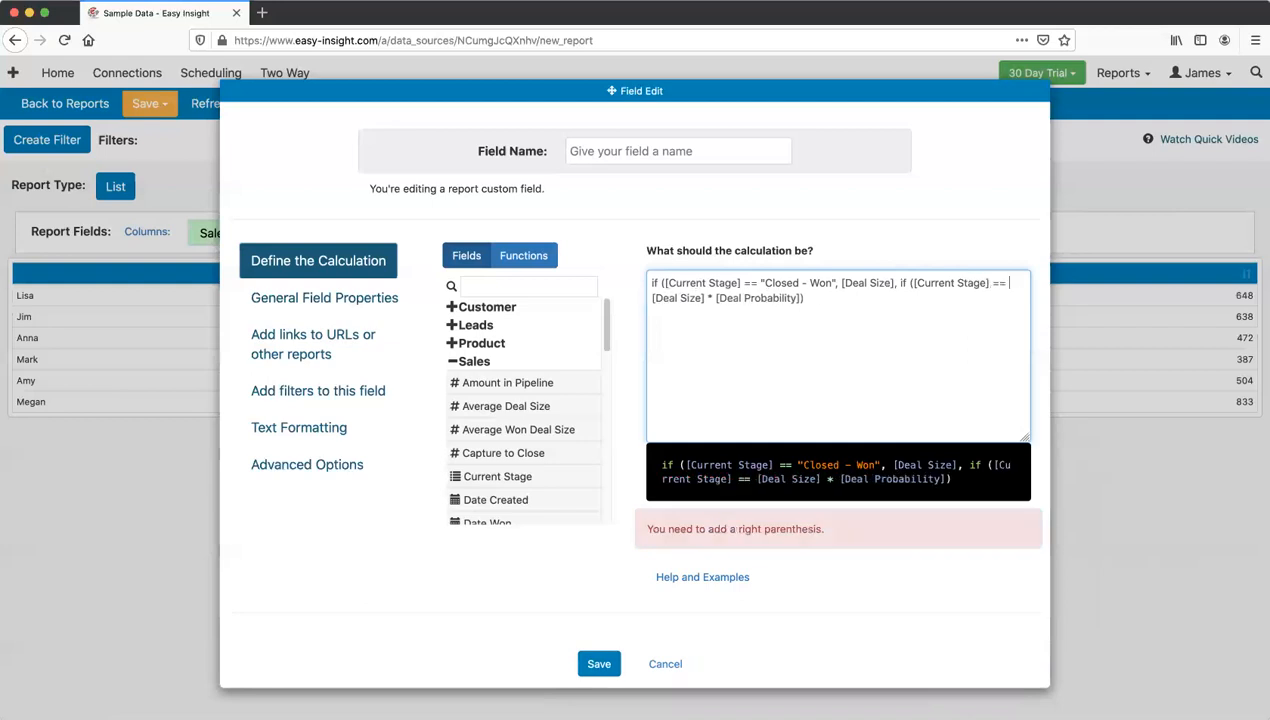
key(Tab)
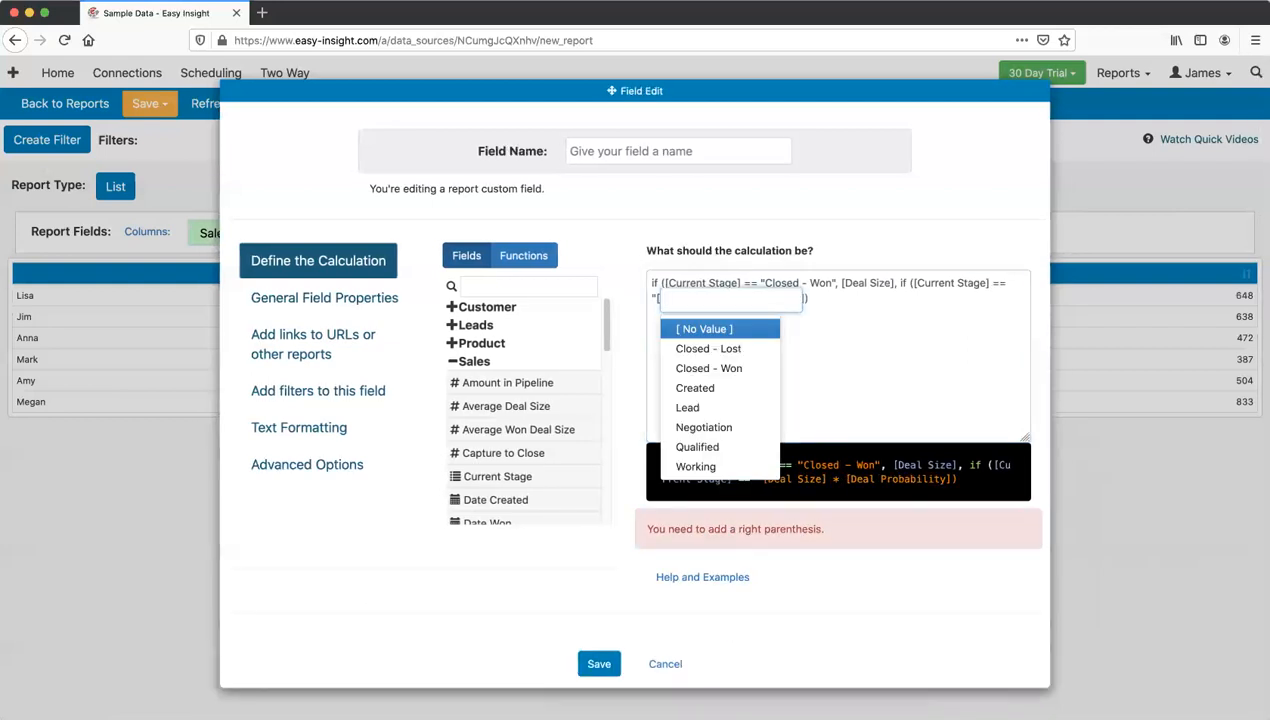
key(Down)
key(Return)
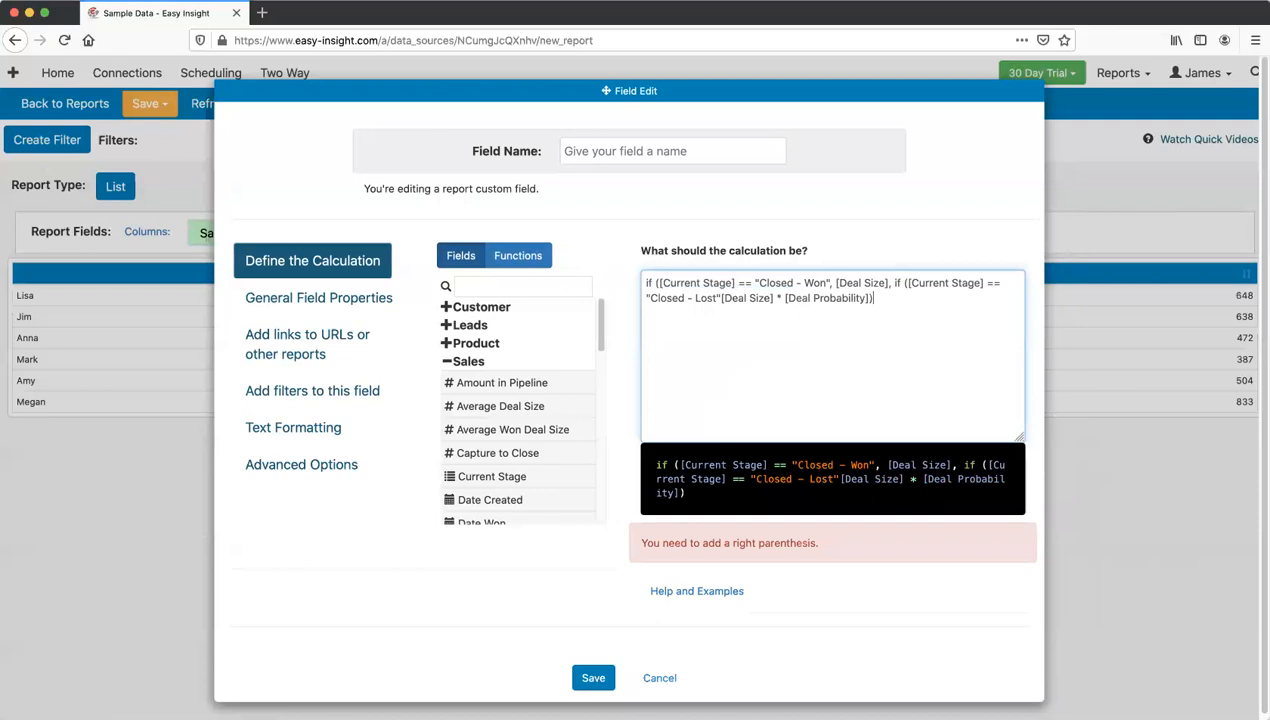
Step: Return 0 for the Closed - Lost condition, separate it from the else value, and close both parentheses
text(, 0,)
click(904, 299)
text()))
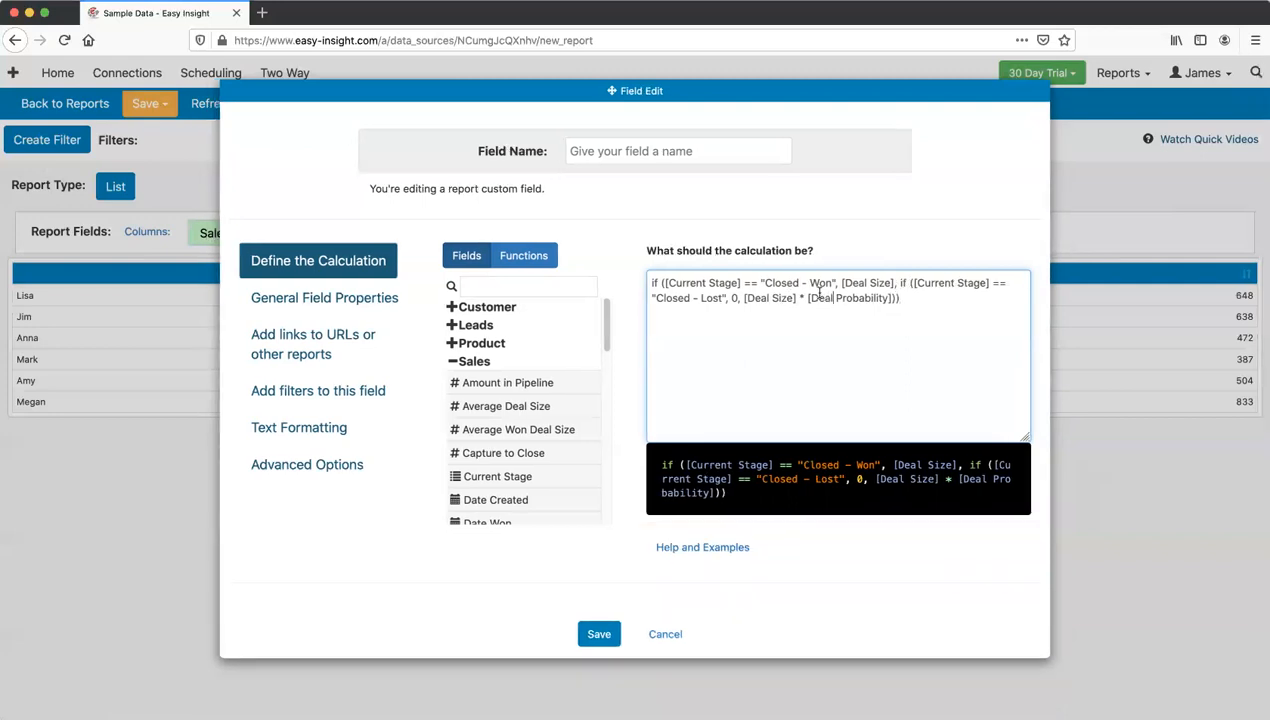
click(769, 282)
click(865, 282)
drag(743, 298, 866, 298)
click(866, 298)
click(902, 245)
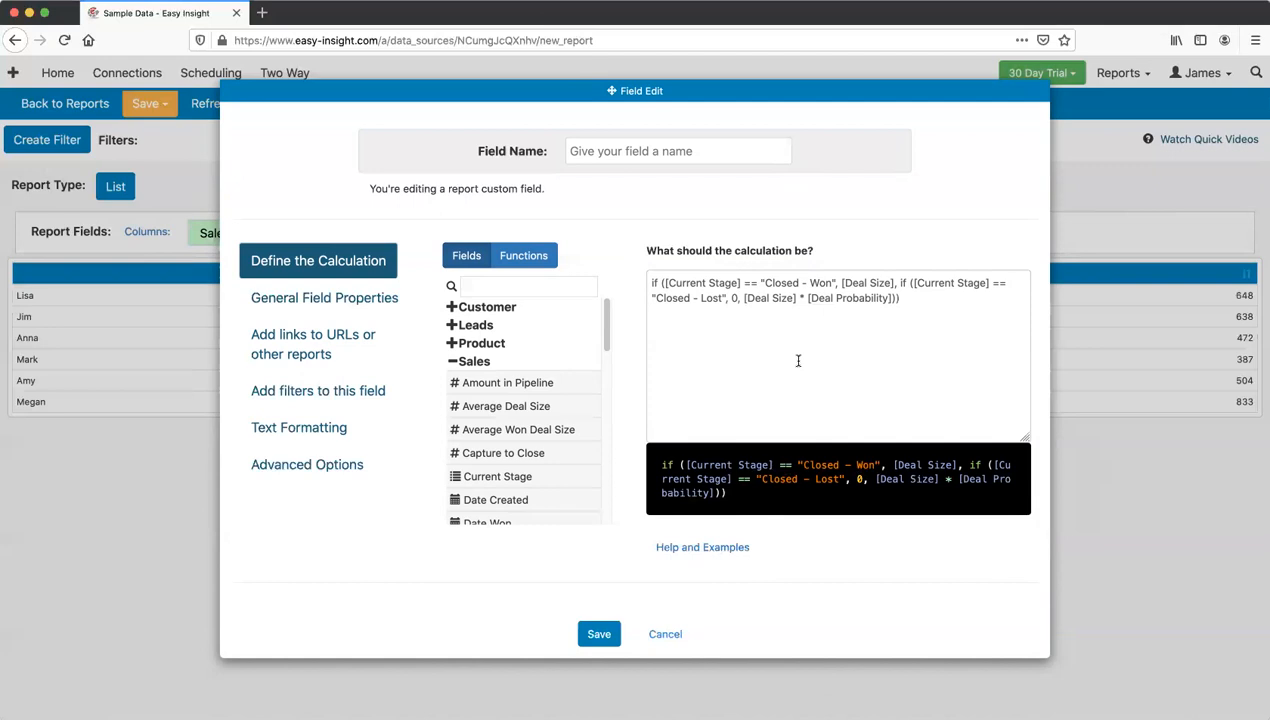
Step: Test misspelling [Deal Size] and omitting the last parenthesis, correct both, and discard the custom field
click(880, 284)
key(Delete)
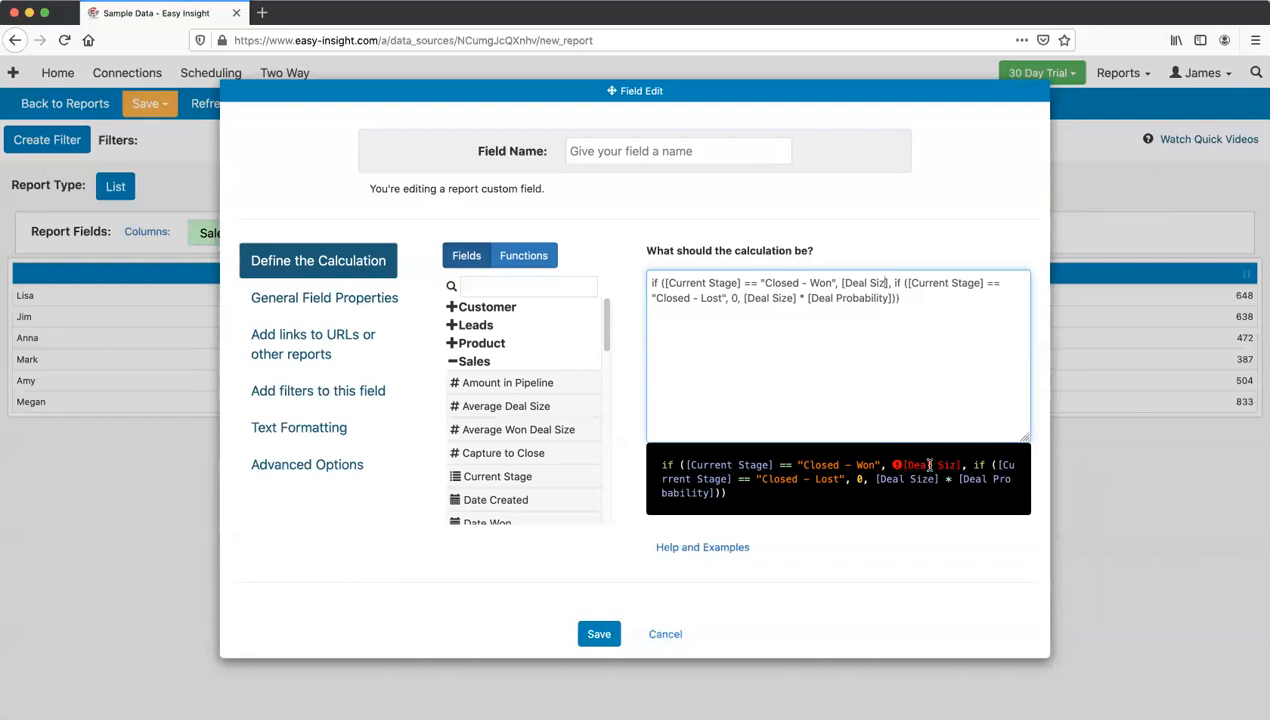
text(e)
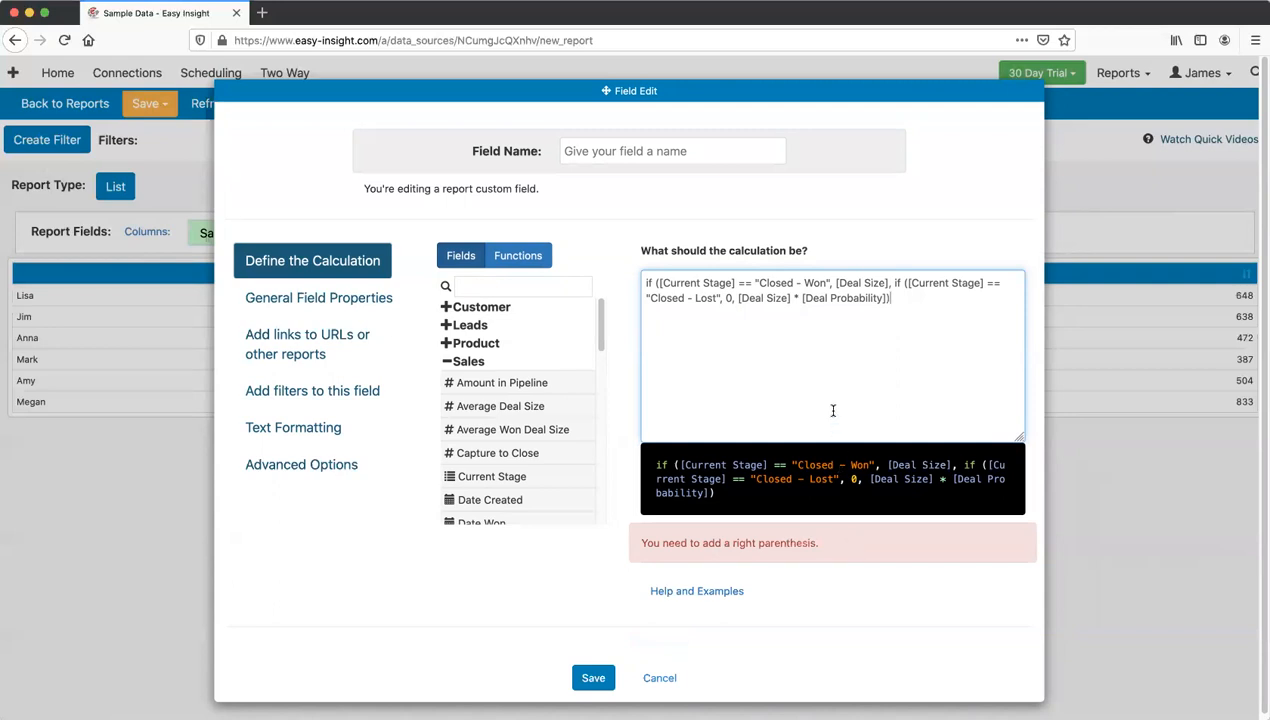
text())
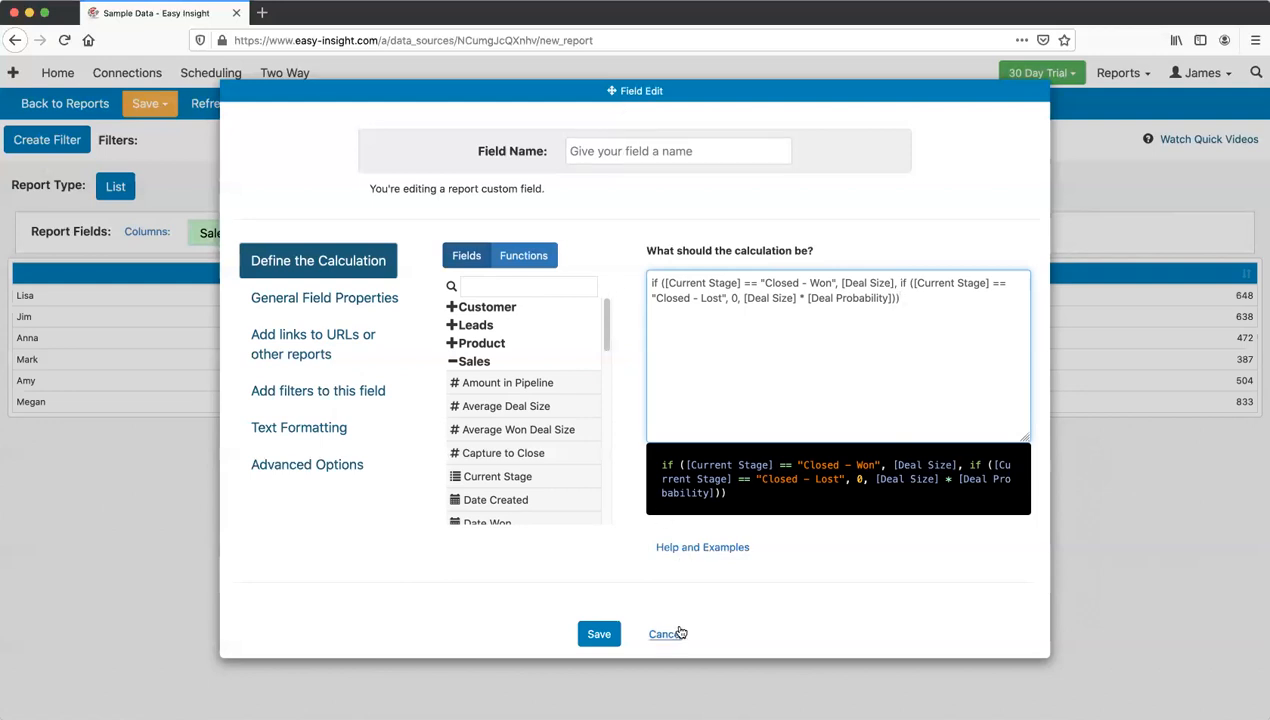
click(666, 634)
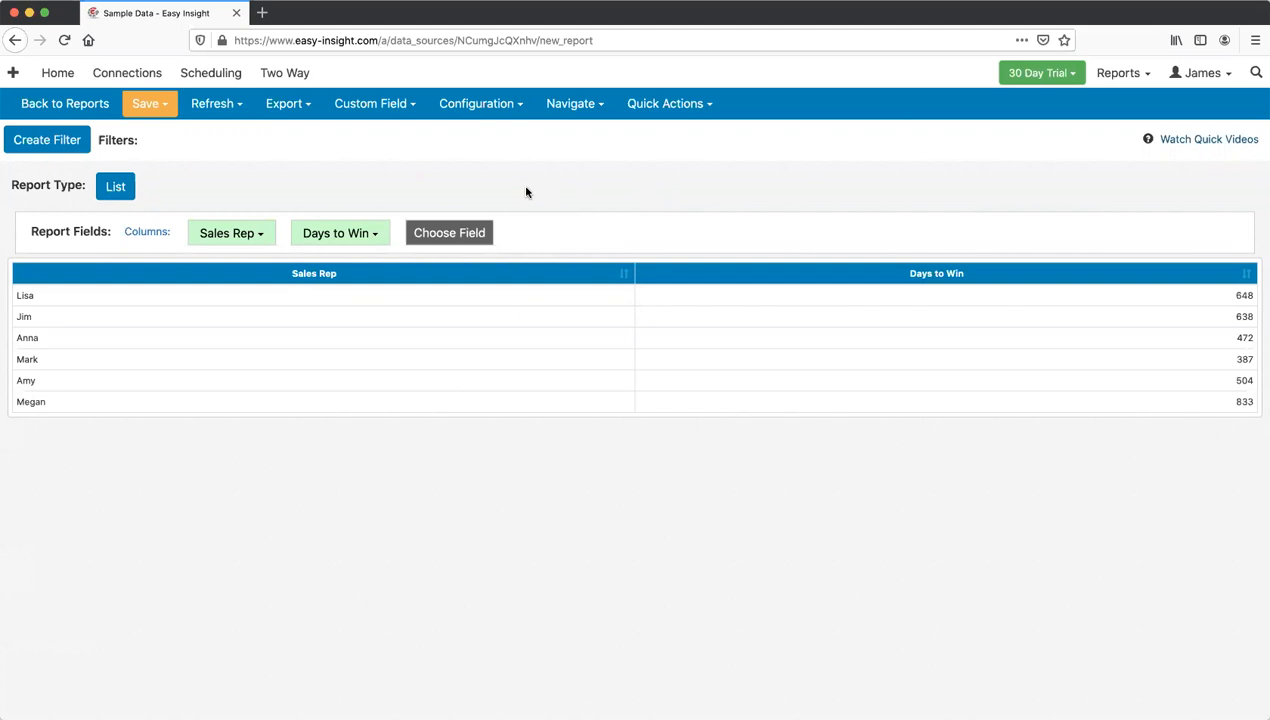
Step: Open the report's conditional formatting and begin the script with an if condition on [Days to Win]
click(465, 106)
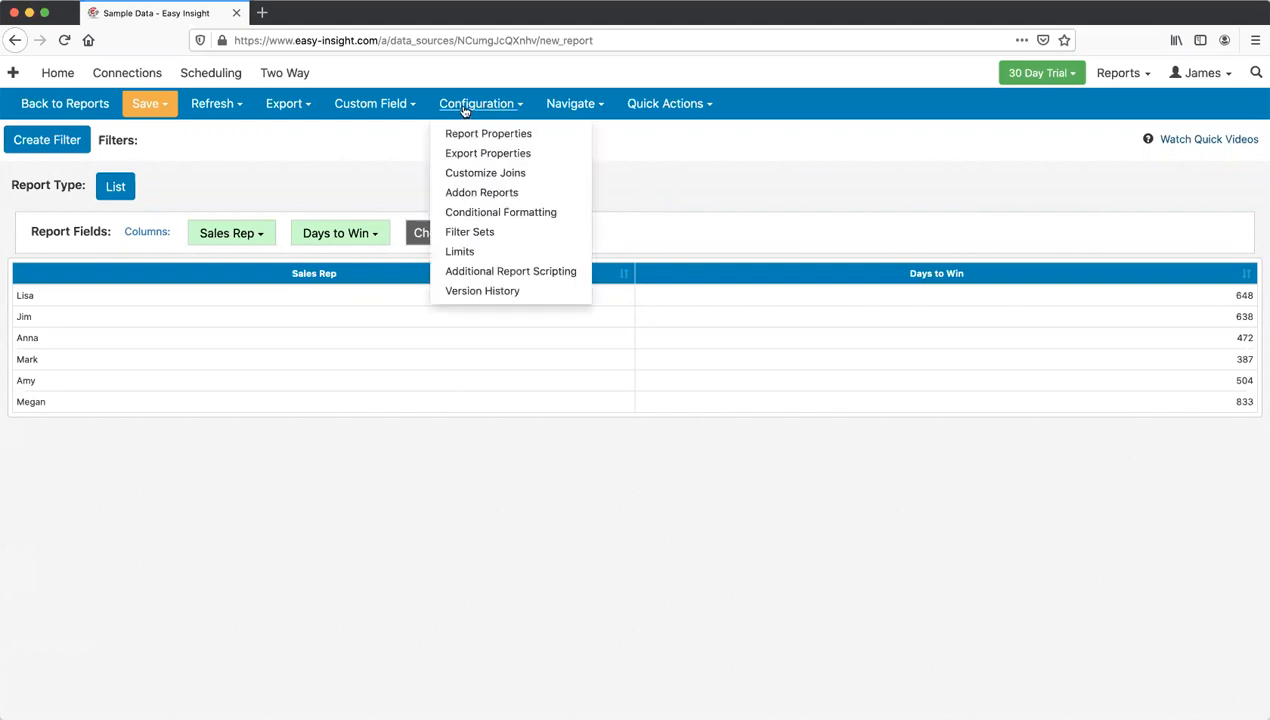
click(493, 213)
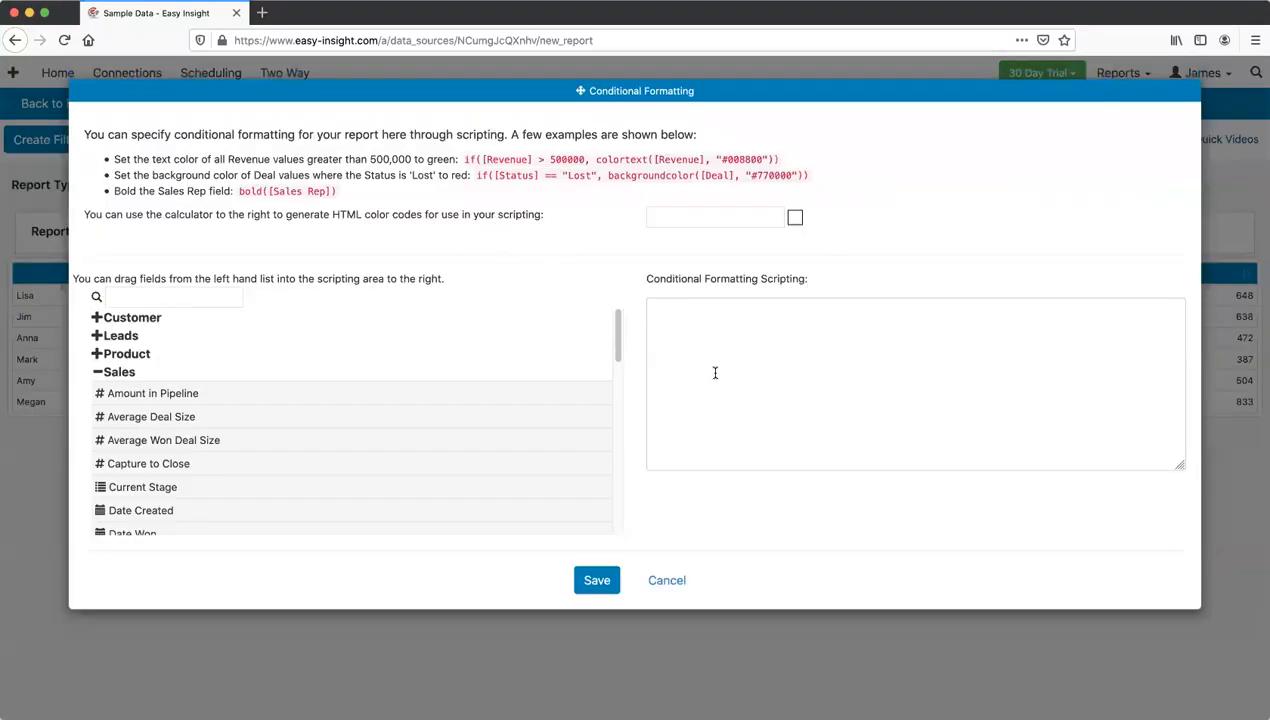
click(658, 338)
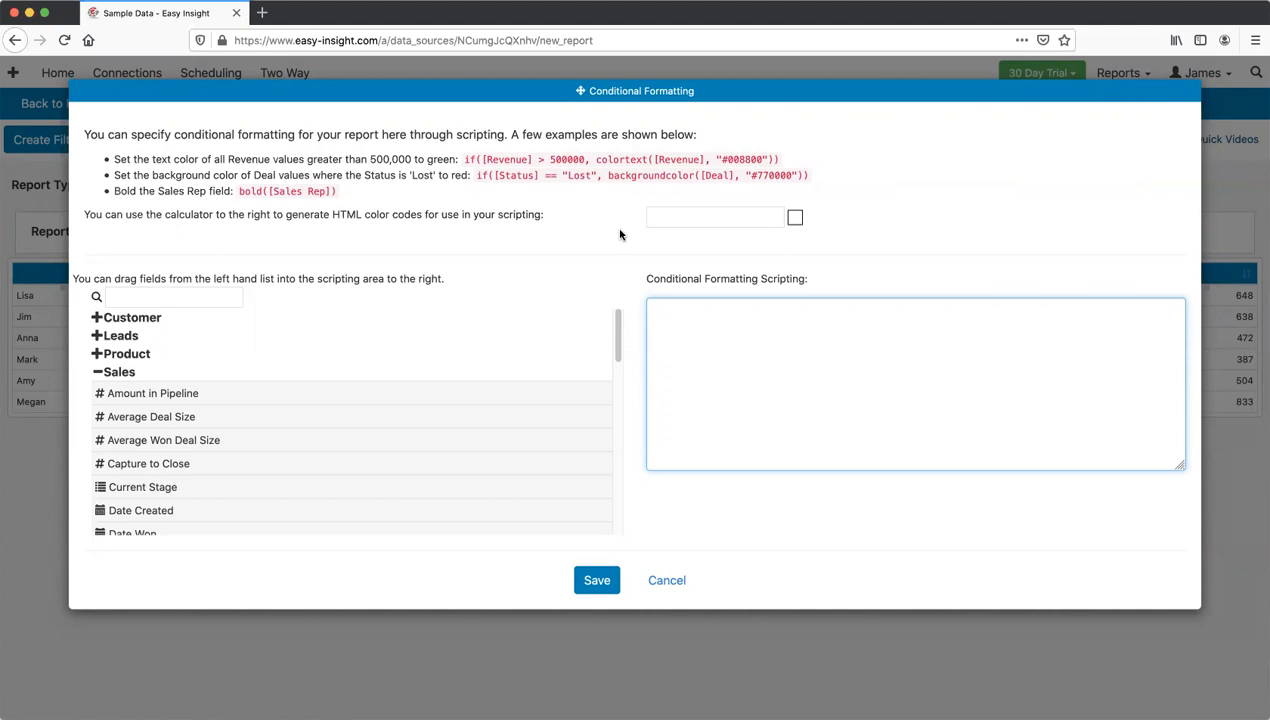
text(if ()
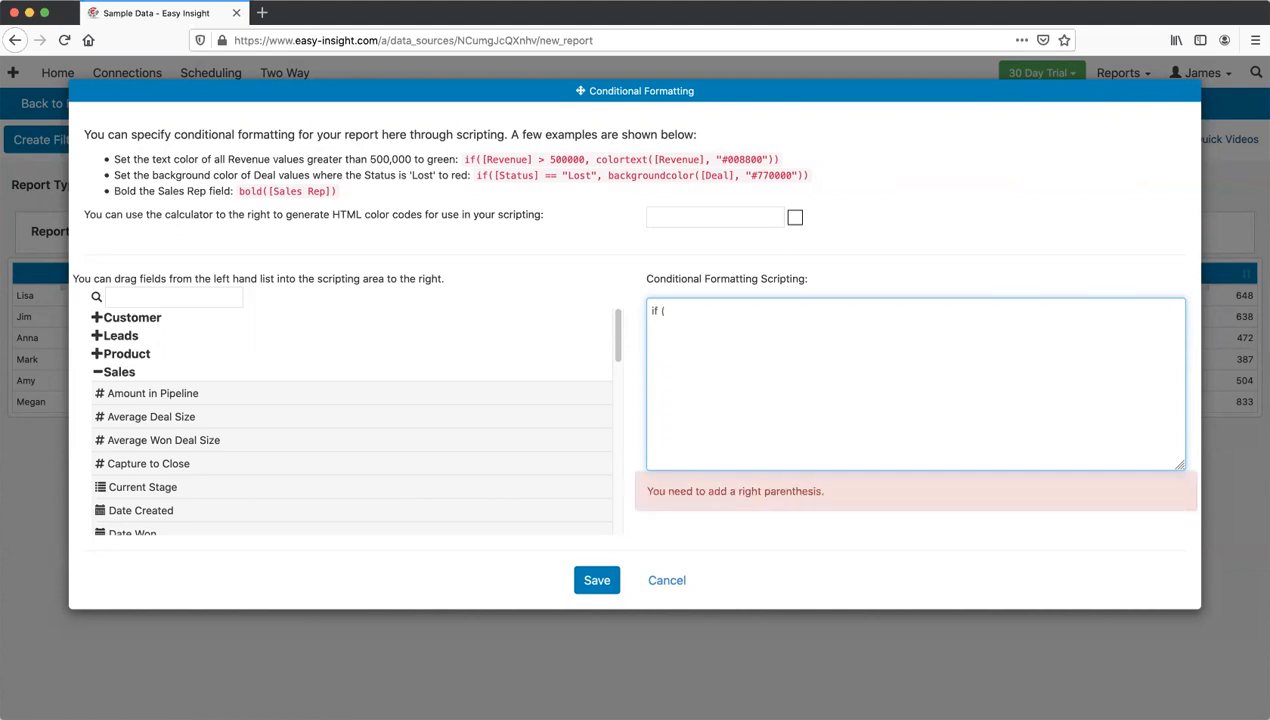
scroll(249, 371, down, 10)
click(141, 527)
drag(142, 524, 703, 335)
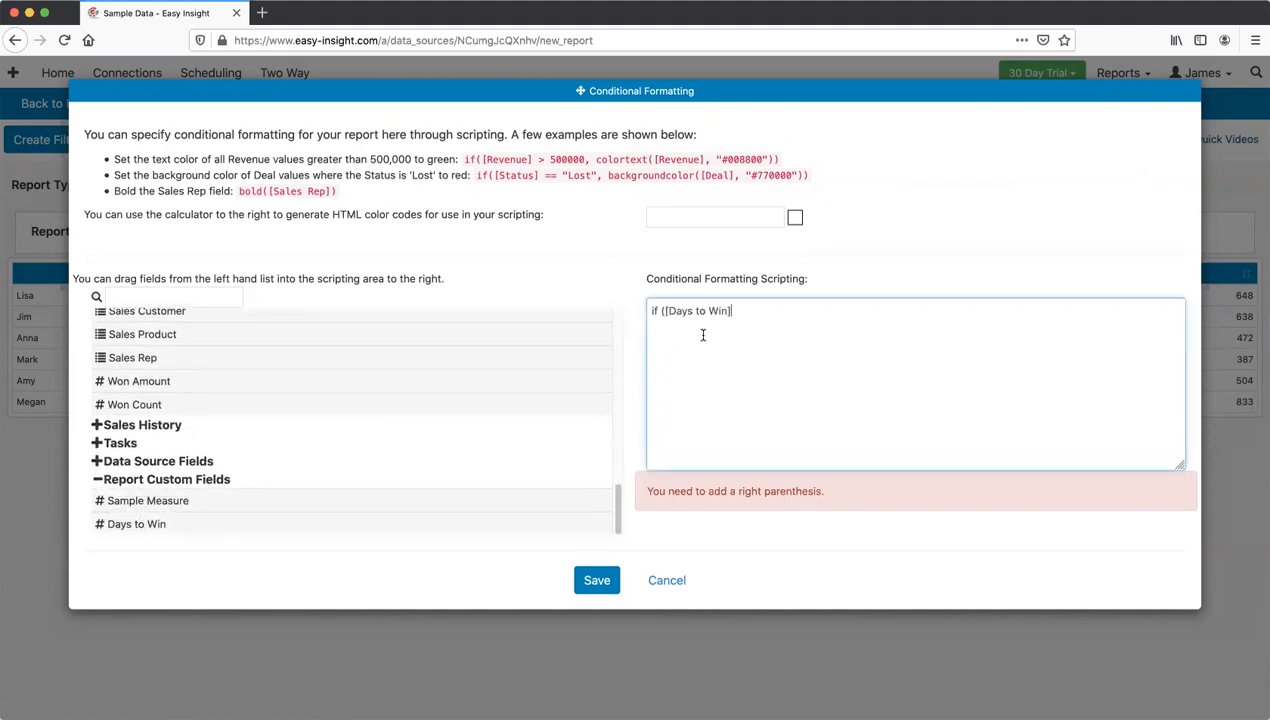
Step: Try the comparison operators >, ==, >= and <= after [Days to Win] in the formatting condition
text(> 500)
click(741, 311)
text(==)
key(BackSpace)
key(BackSpace)
key(BackSpace)
text(>=)
key(BackSpace)
key(BackSpace)
text(<=)
key(BackSpace)
key(BackSpace)
Step: Complete the condition as > 500 and add backgroundcolor for [Days to Win] with empty quotes for the color
text(> 500,)
text(backgroundcolor()
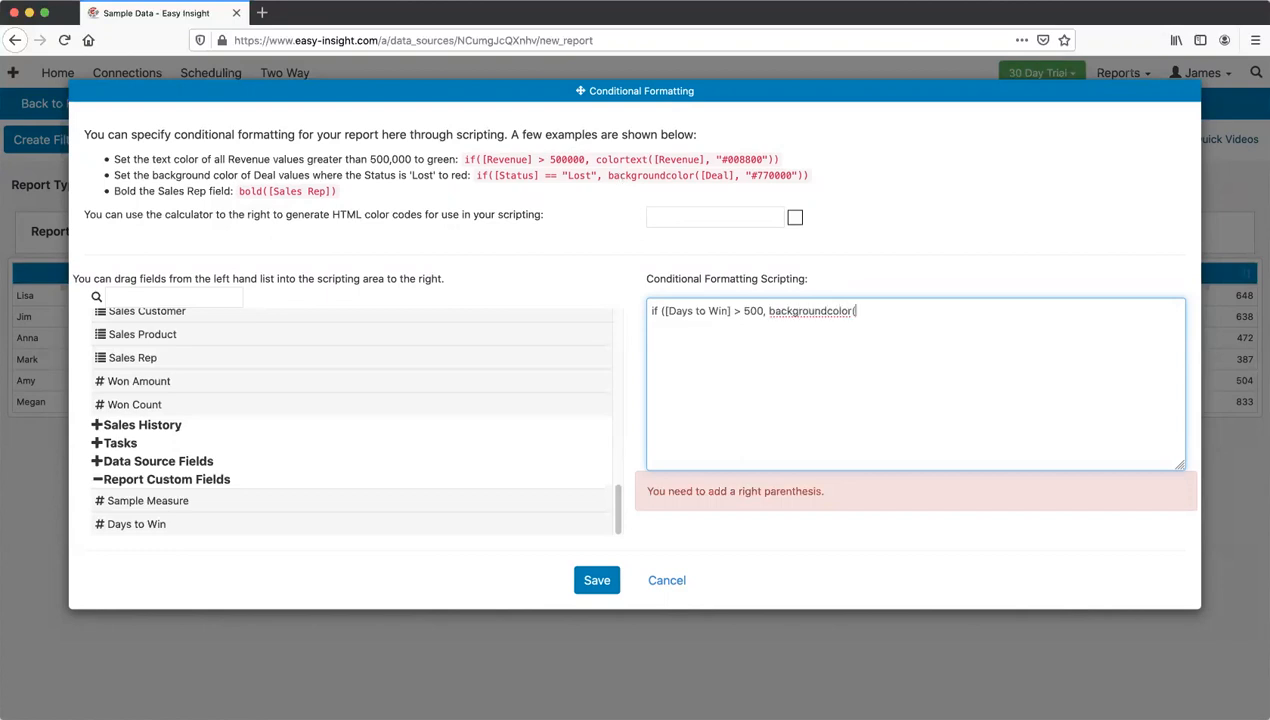
text([Days To)
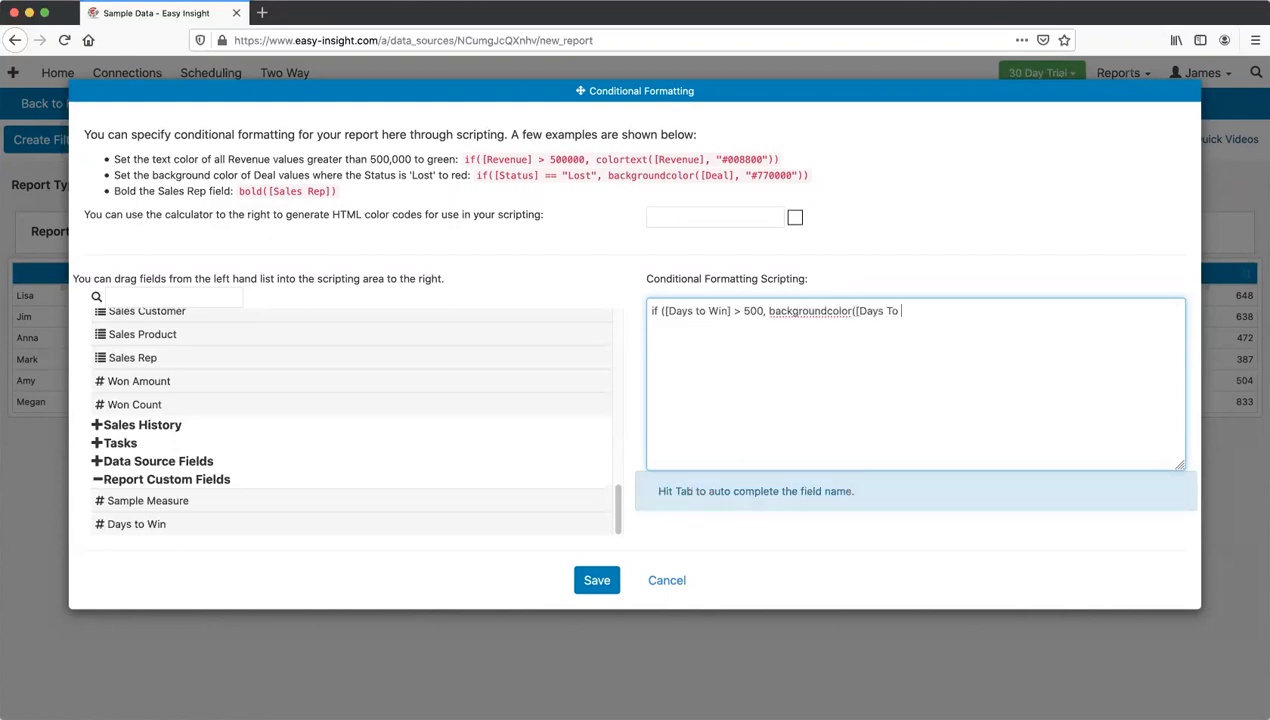
text( Win], )
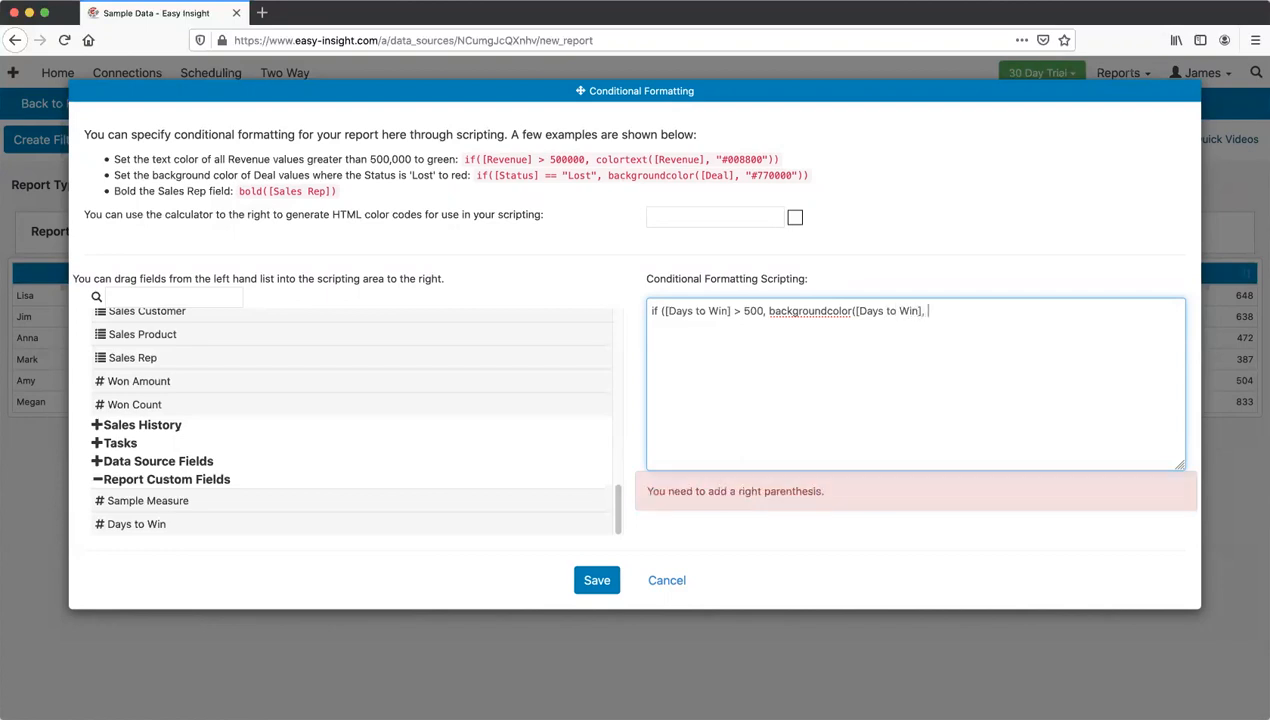
text(""))
key(Left)
Step: Generate the red color code #e80909 with the color calculator and copy it
click(672, 211)
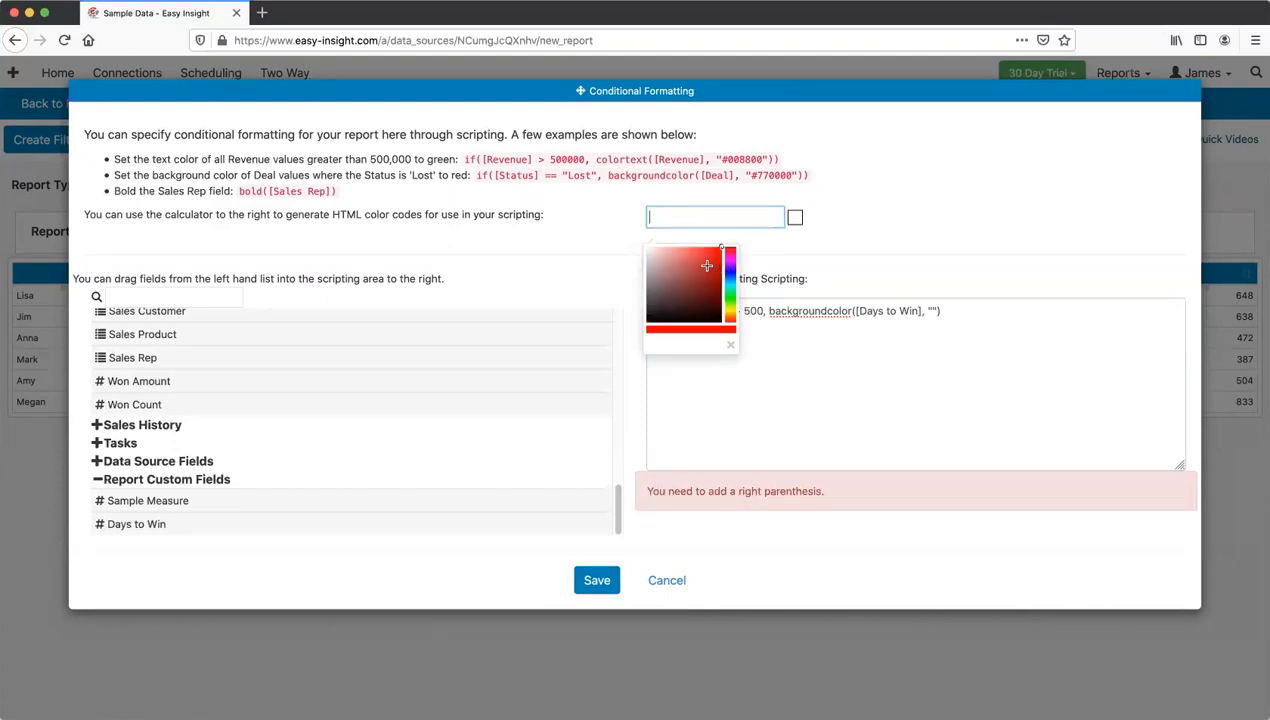
click(718, 253)
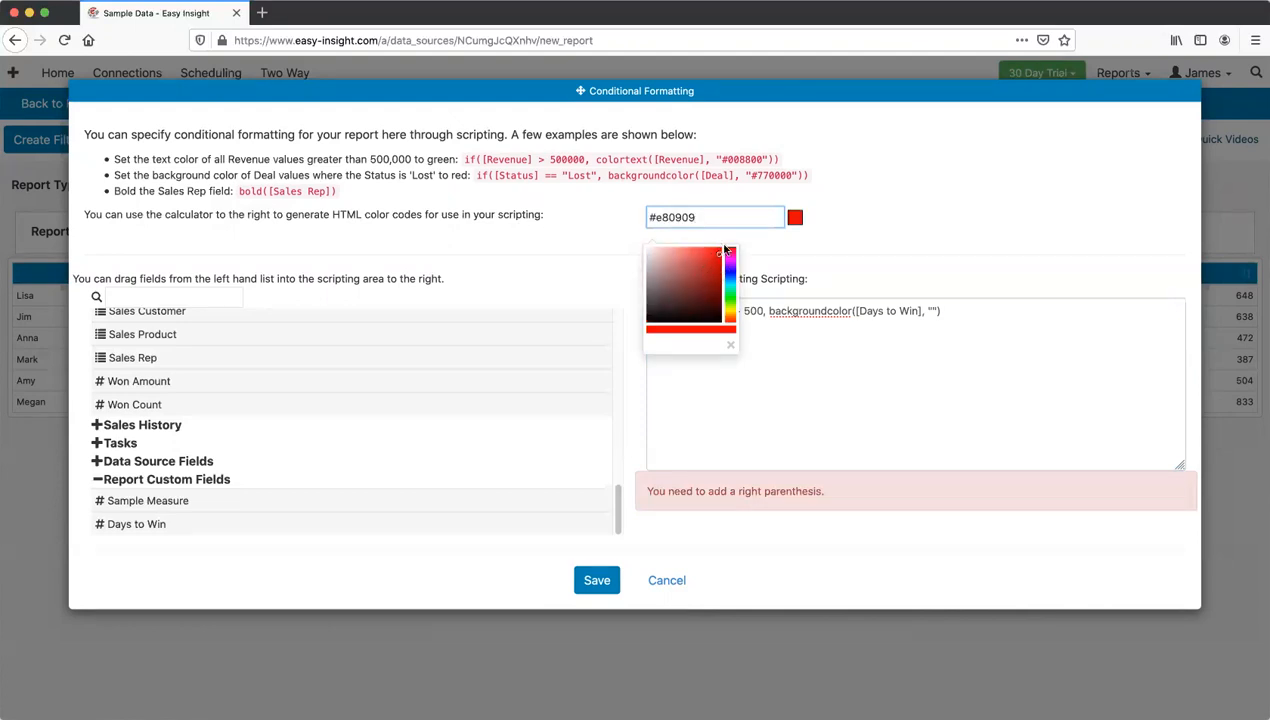
click(826, 250)
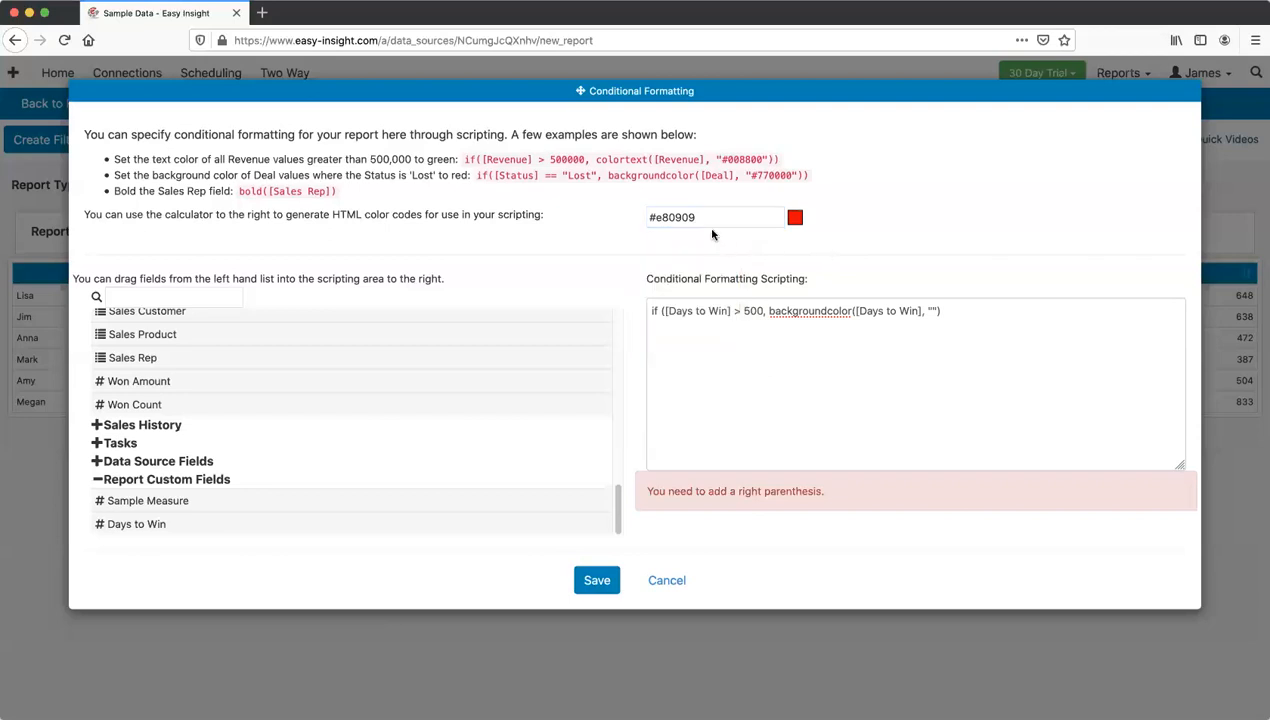
click(706, 217)
key(super+c)
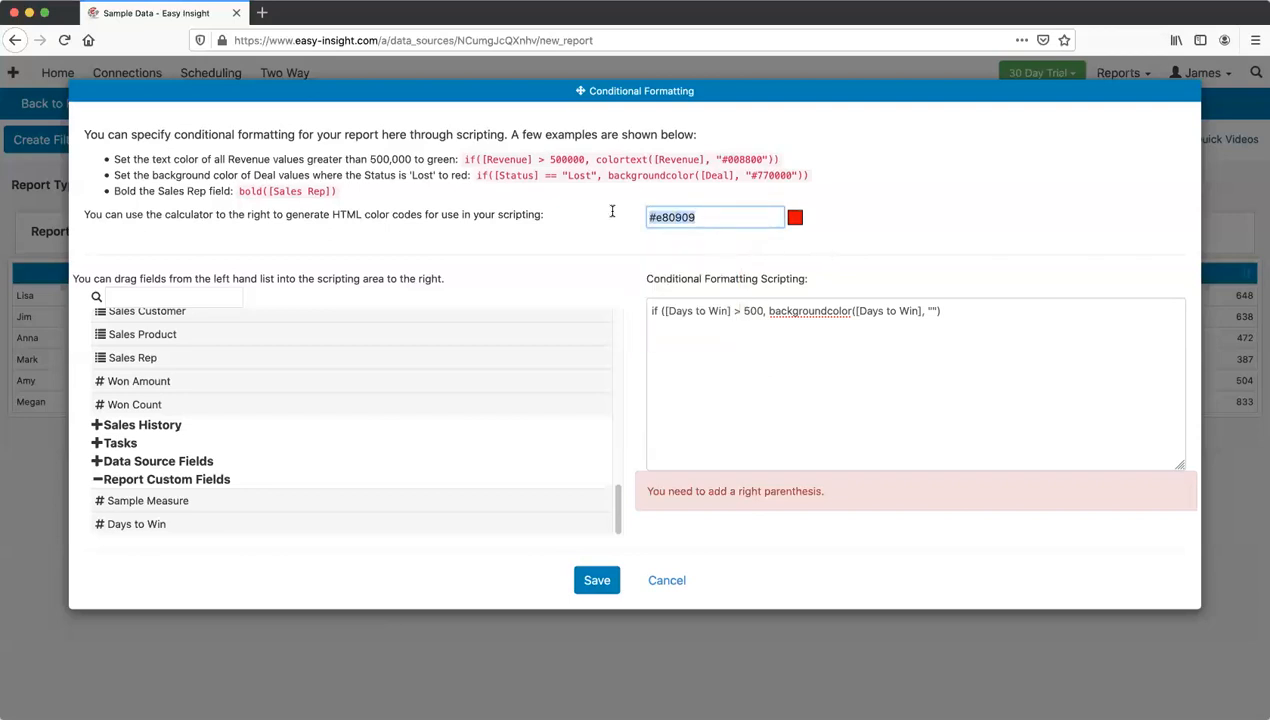
click(836, 238)
Step: Paste #e80909 between the backgroundcolor quotes, close the if expression, and save the conditional formatting
click(932, 310)
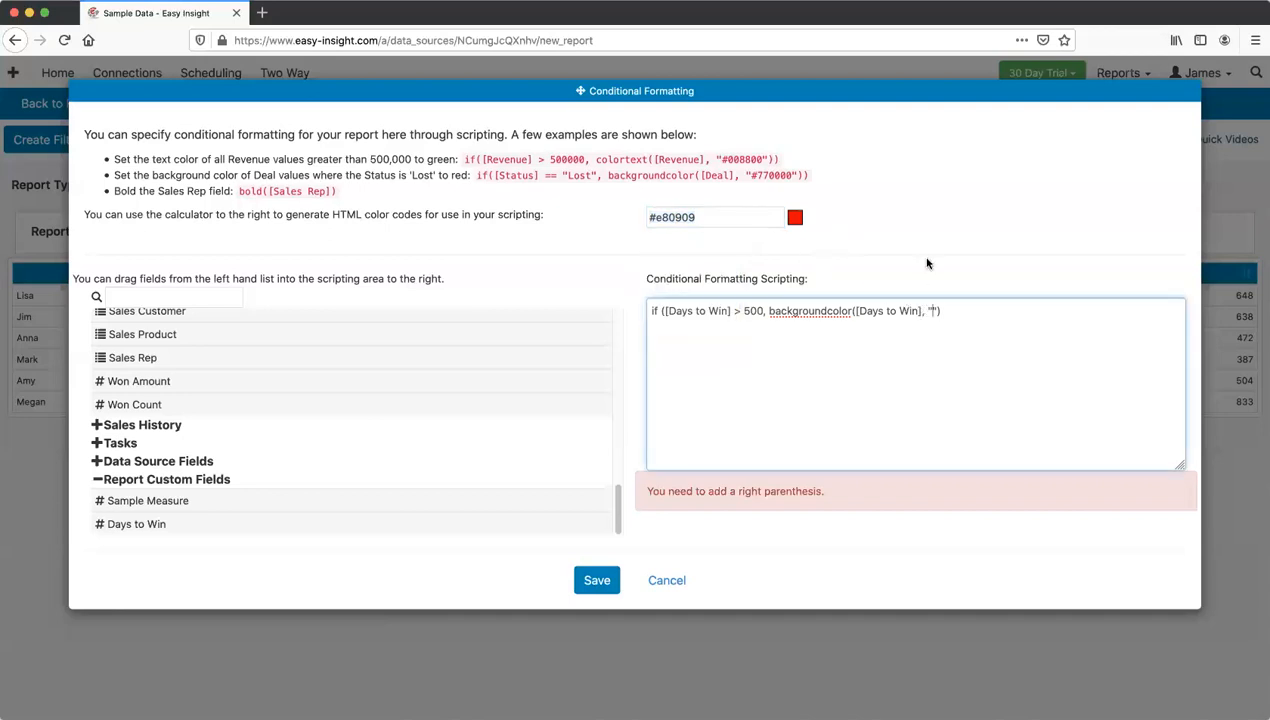
key(super+v)
click(1017, 332)
text())
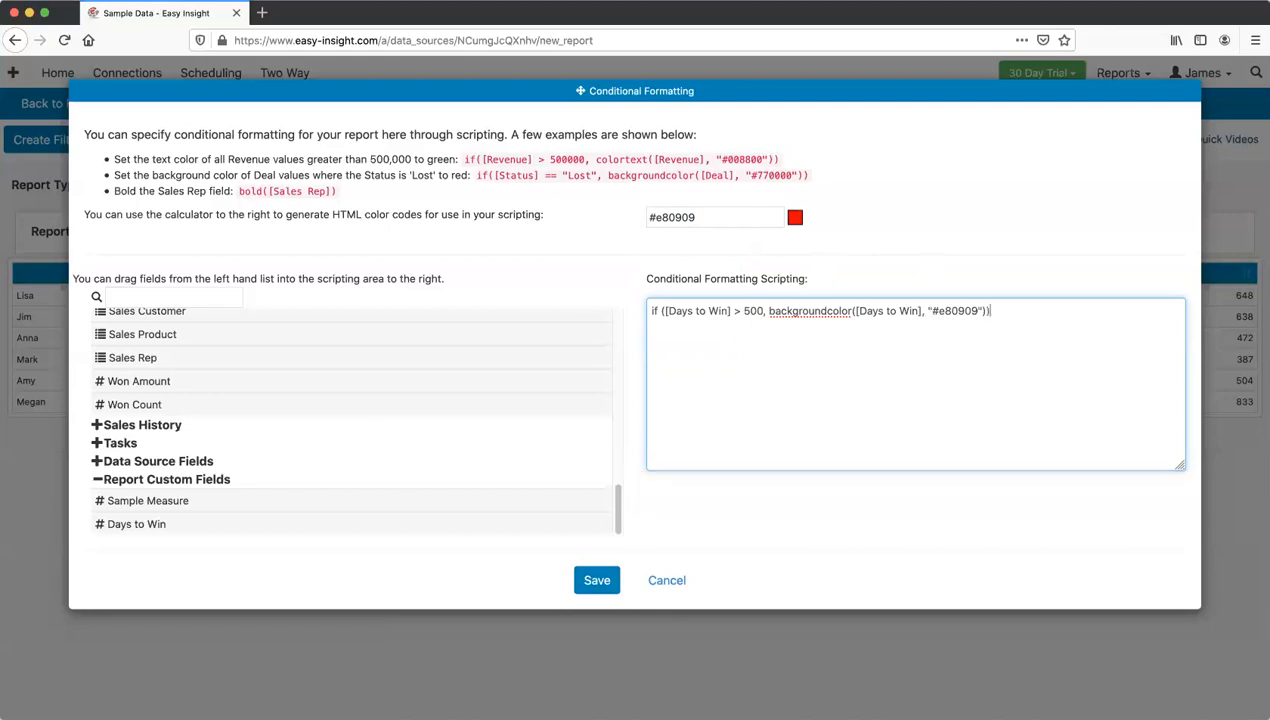
click(600, 580)
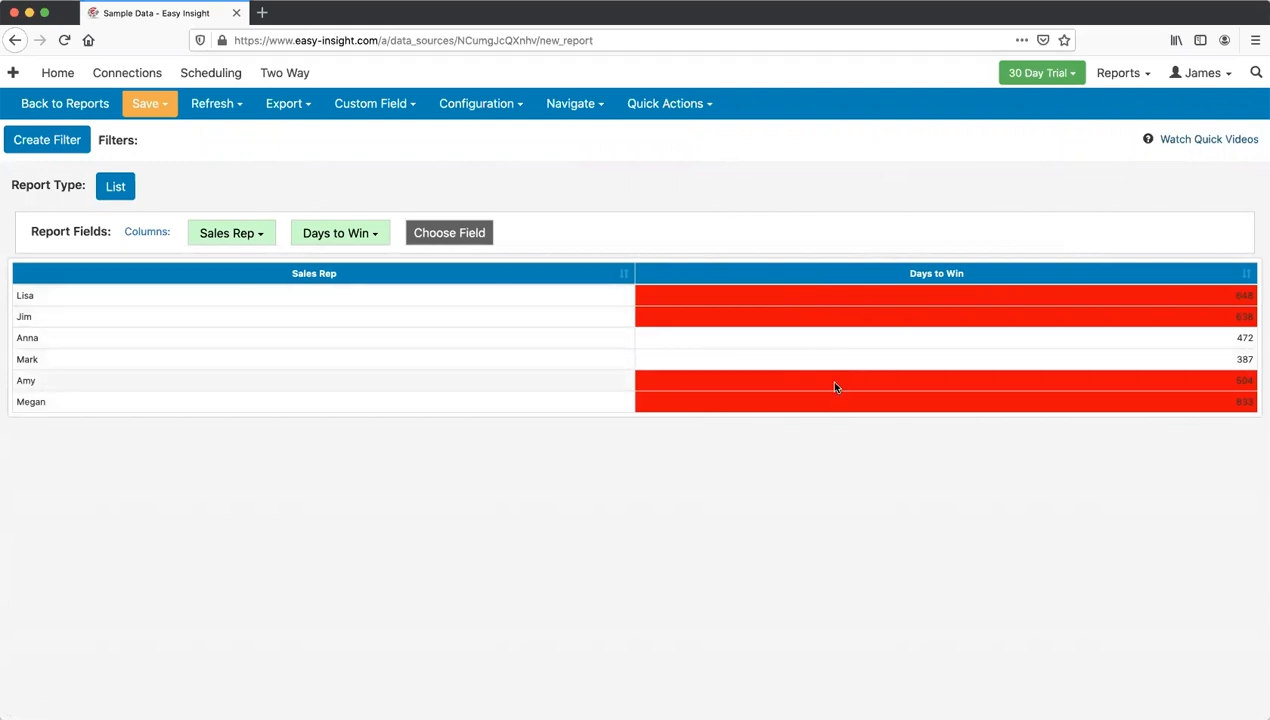
Step: Reopen the conditional formatting and duplicate the [Days to Win] rule on a second line
click(475, 106)
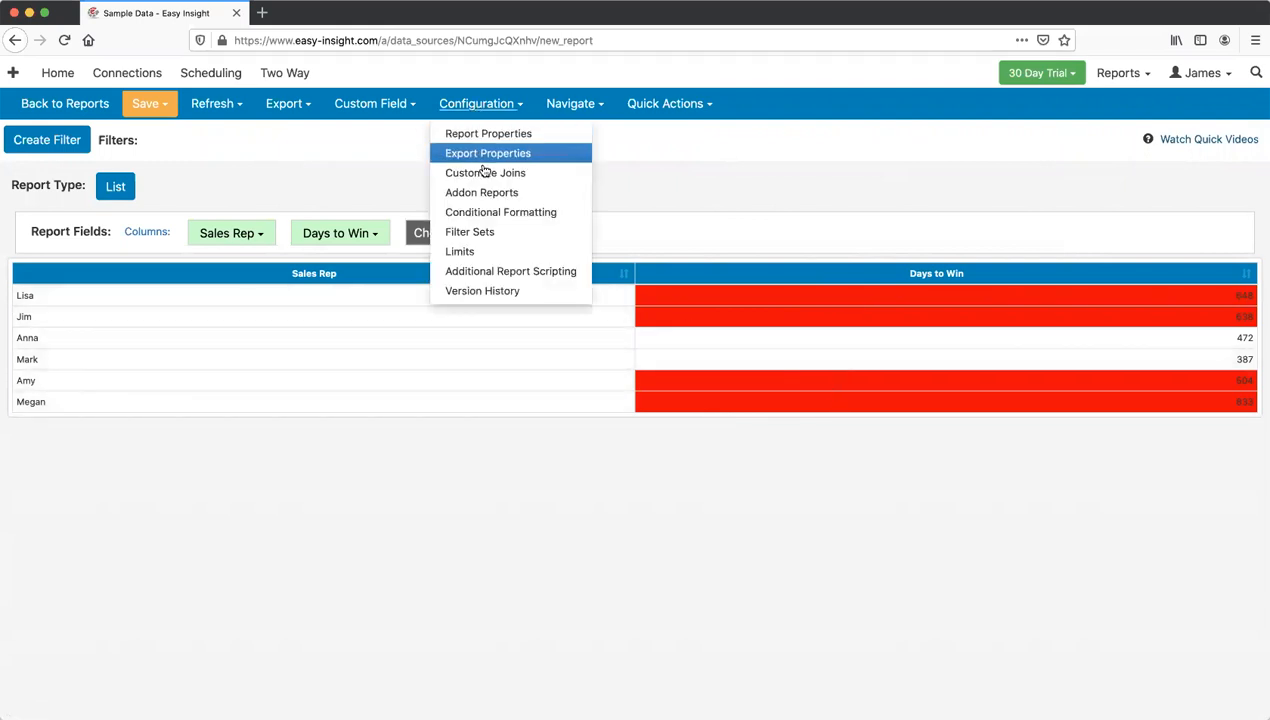
click(722, 206)
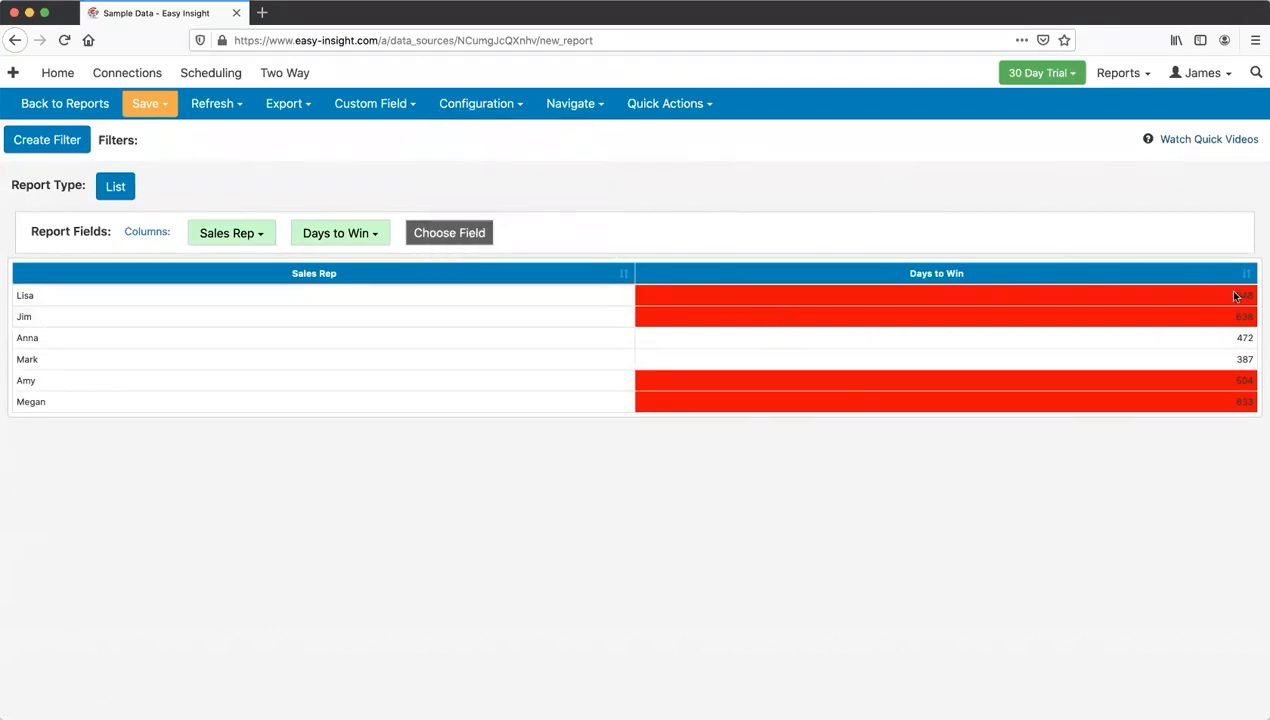
click(490, 107)
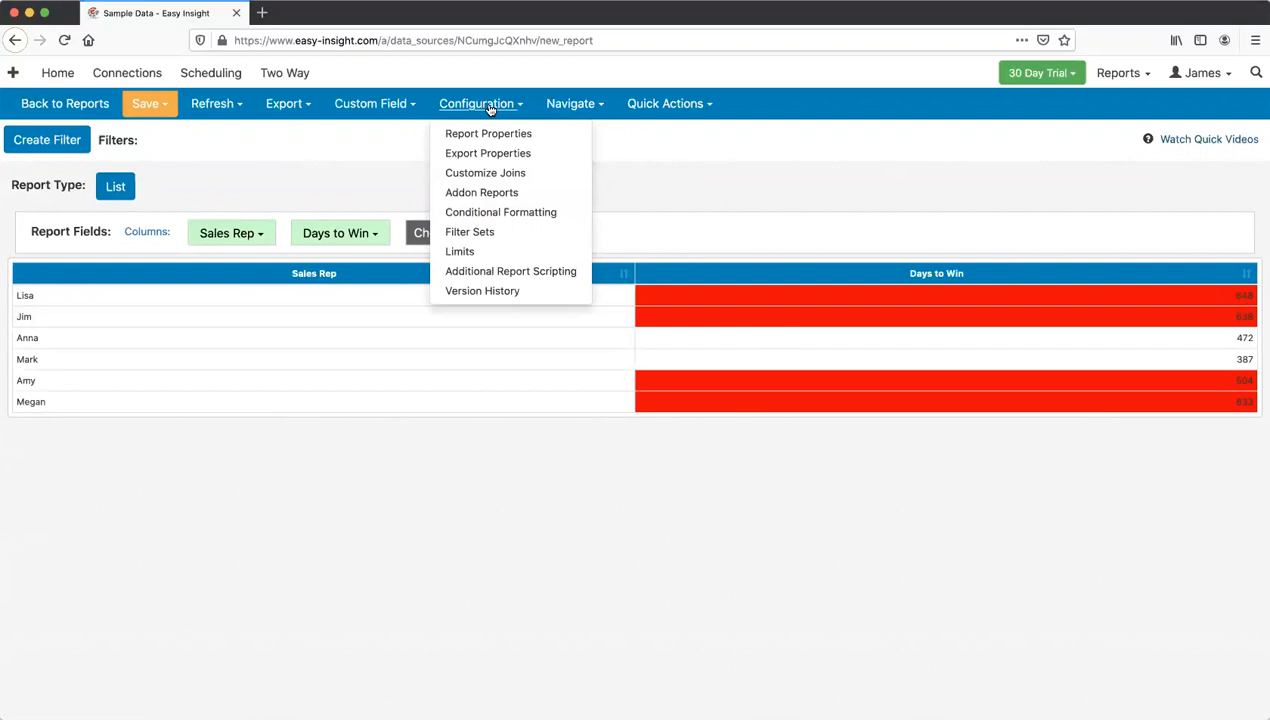
click(493, 212)
drag(1020, 311, 692, 290)
key(ctrl+c)
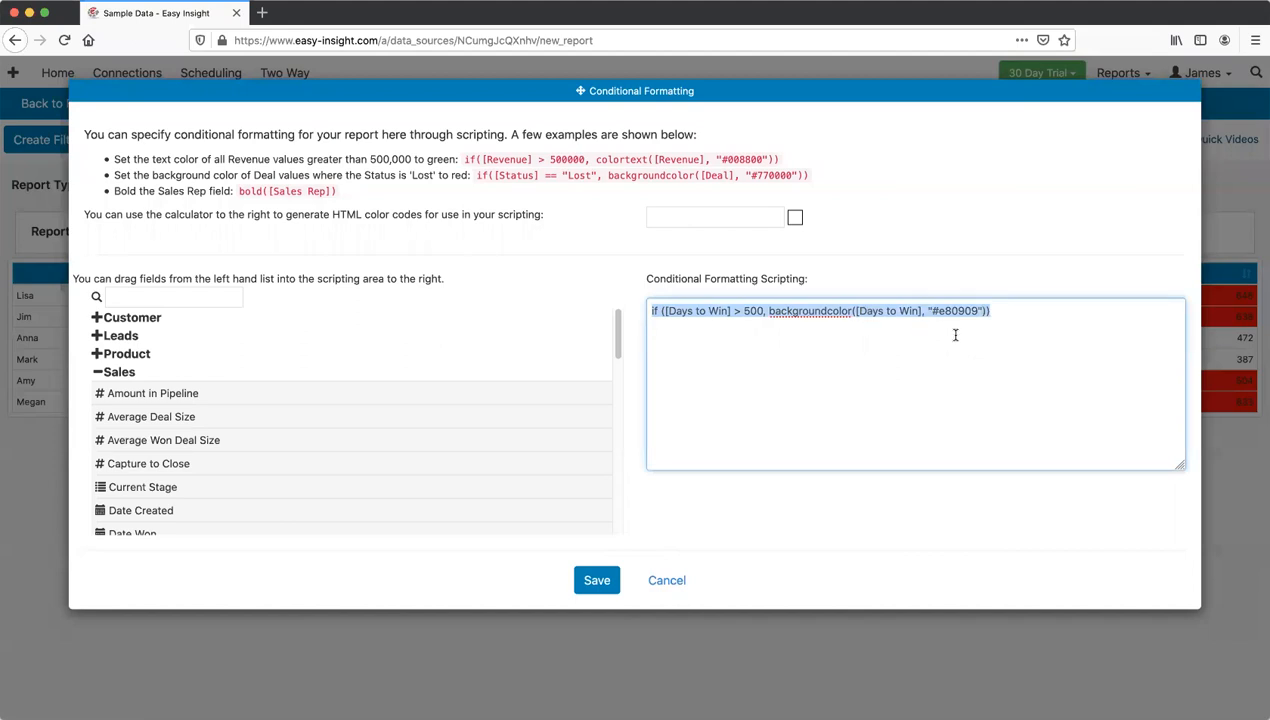
click(1019, 322)
key(Return)
key(ctrl+v)
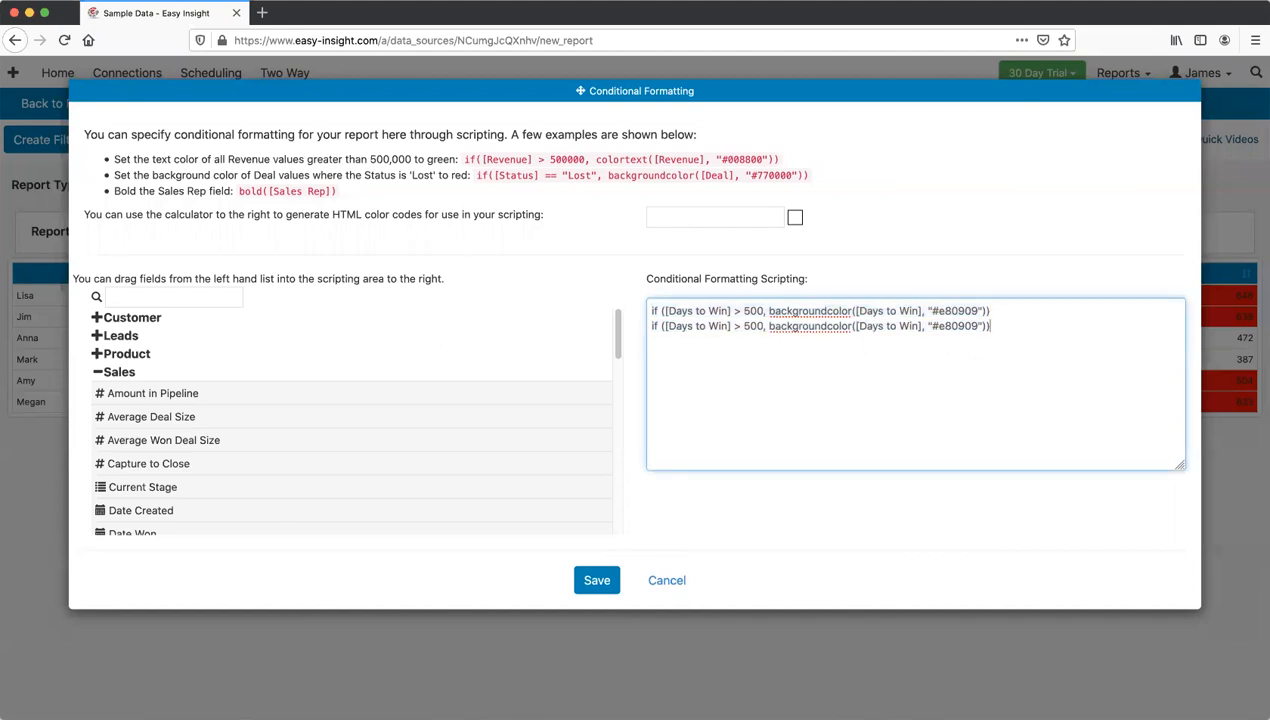
Step: Change the second rule's function to colortext and its color code to #ffffff
drag(850, 328, 767, 330)
text(colortext)
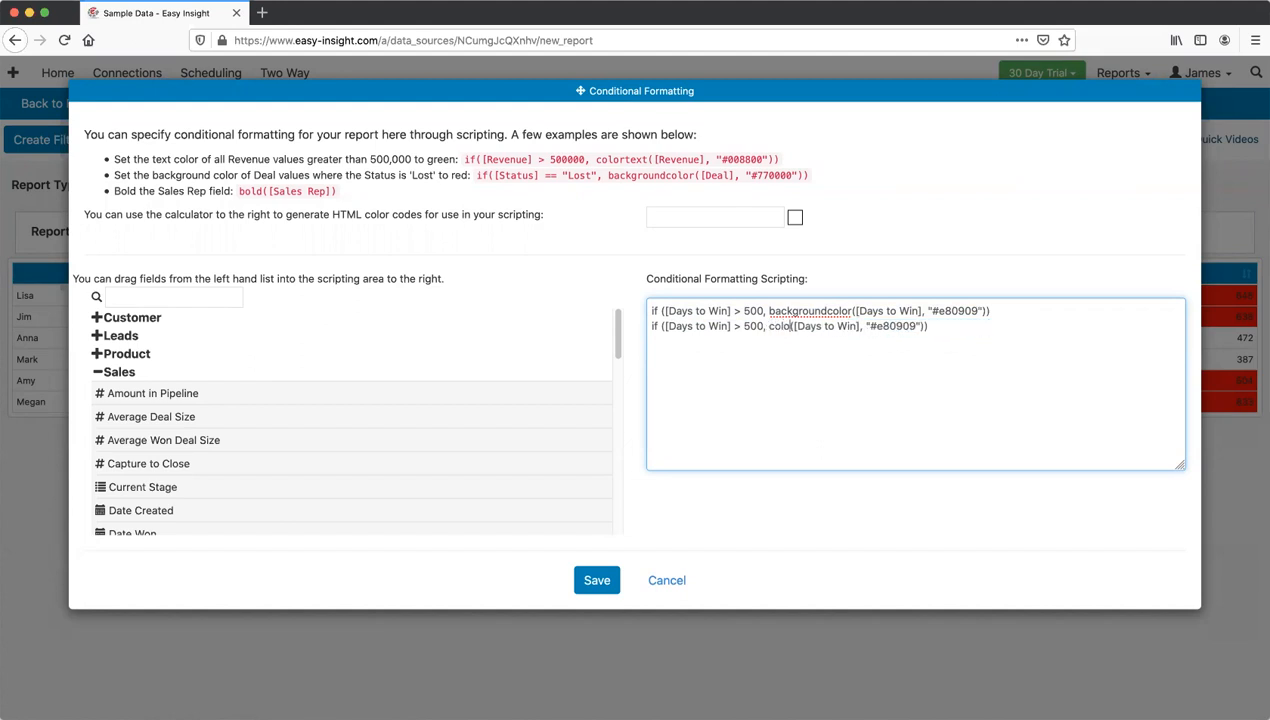
drag(939, 326, 897, 326)
text(ffff)
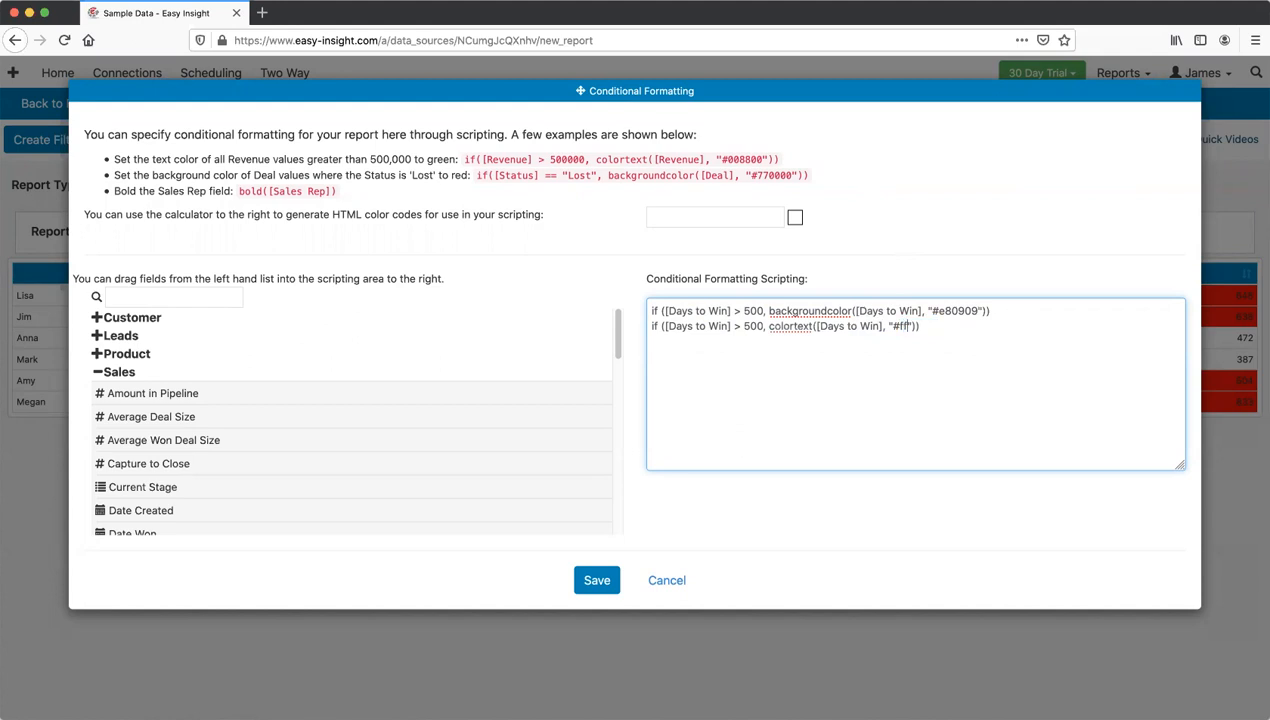
text(ff)
click(875, 206)
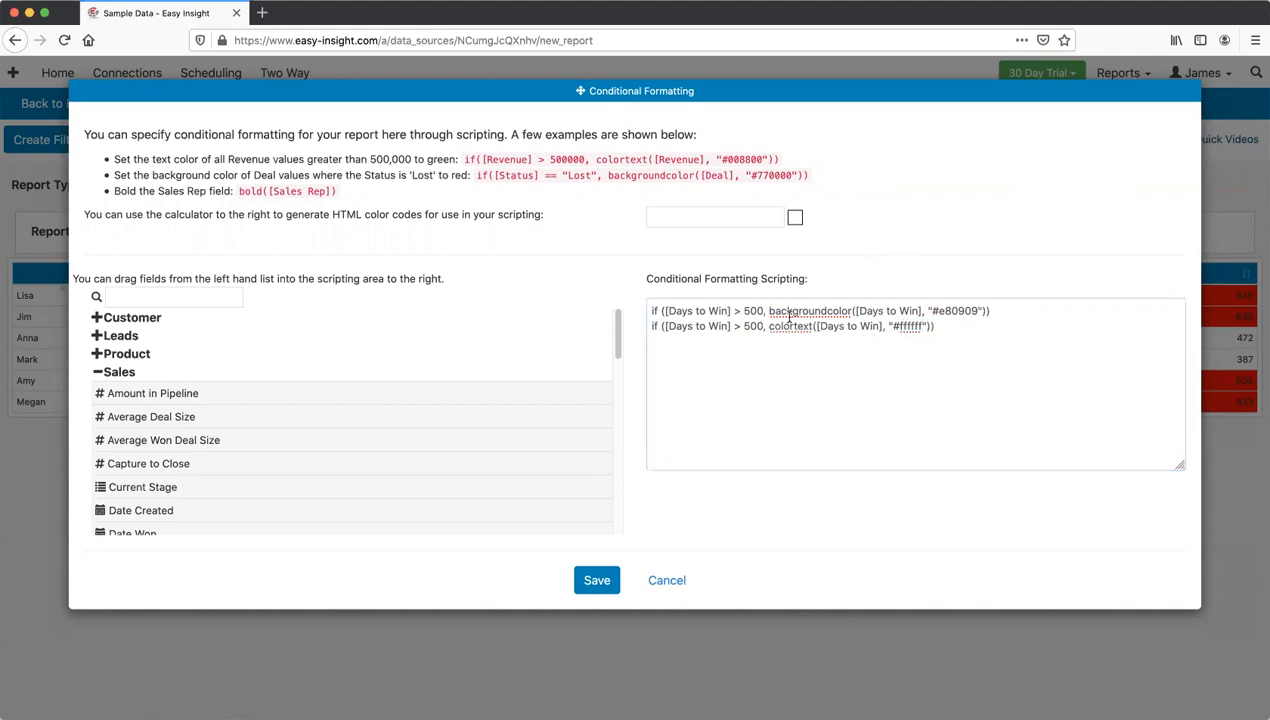
click(697, 311)
click(808, 312)
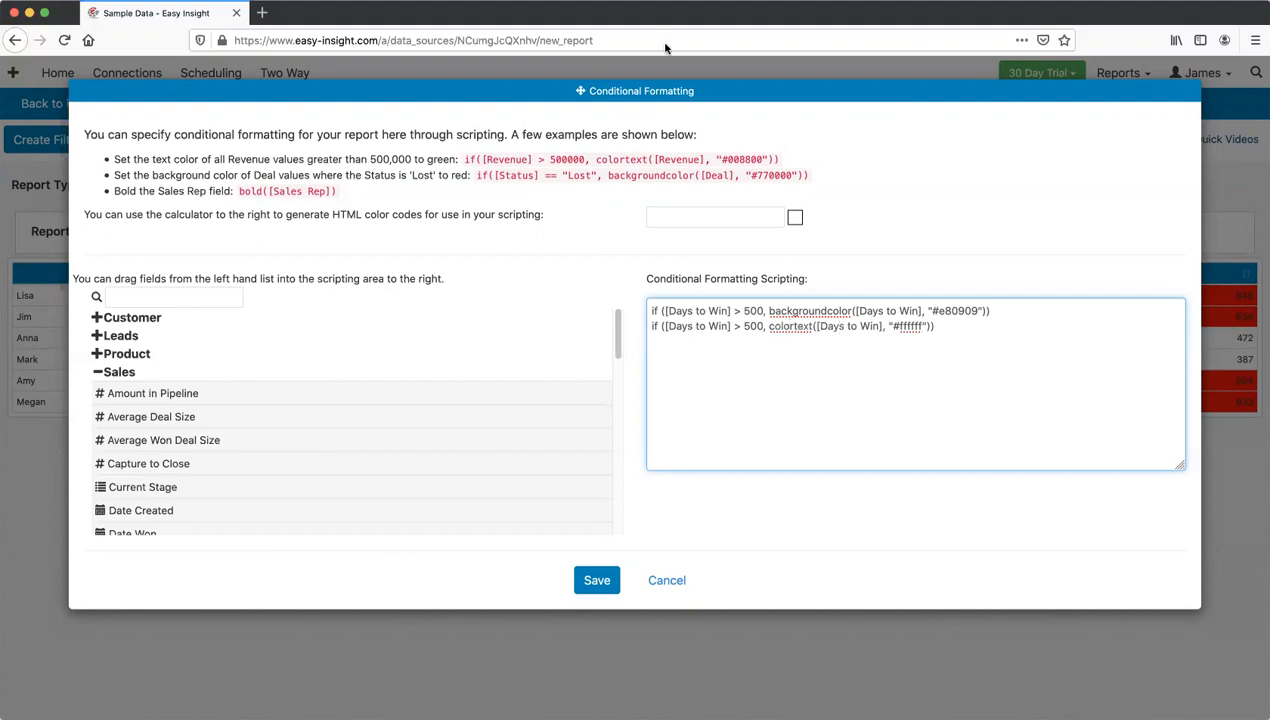
Step: Save the conditional formatting and start a new report on the same data source
click(597, 581)
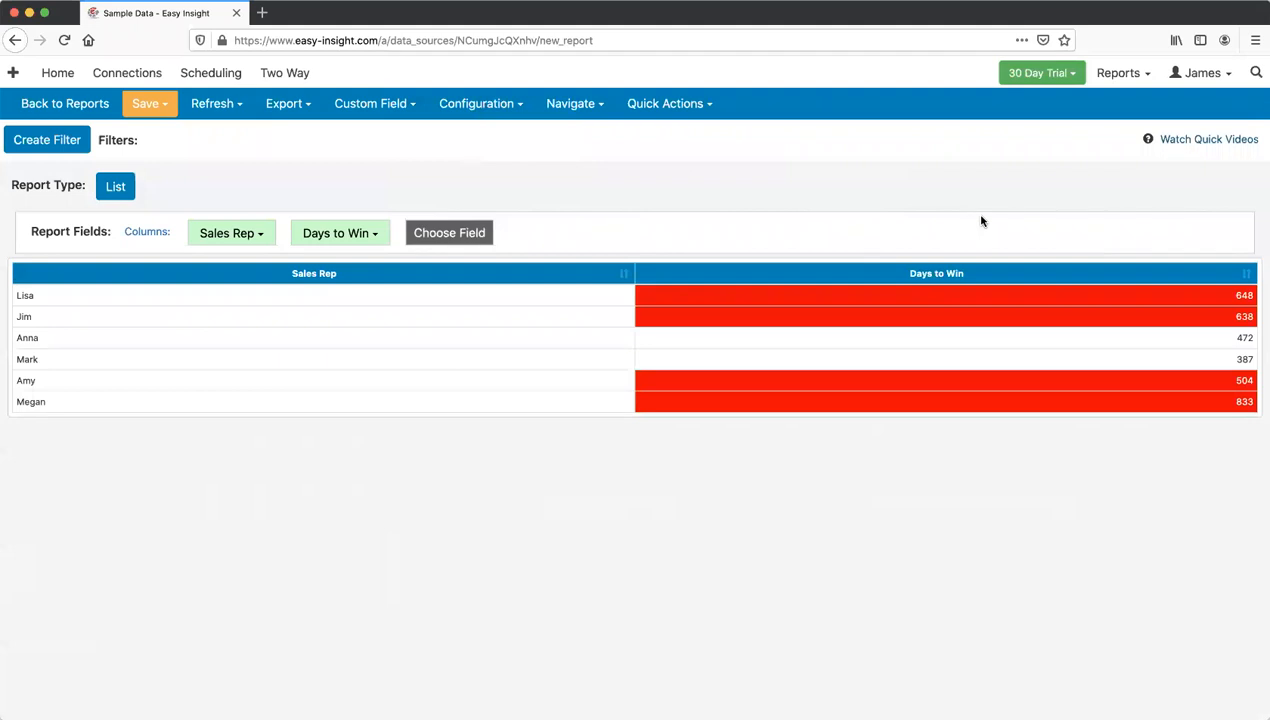
click(566, 104)
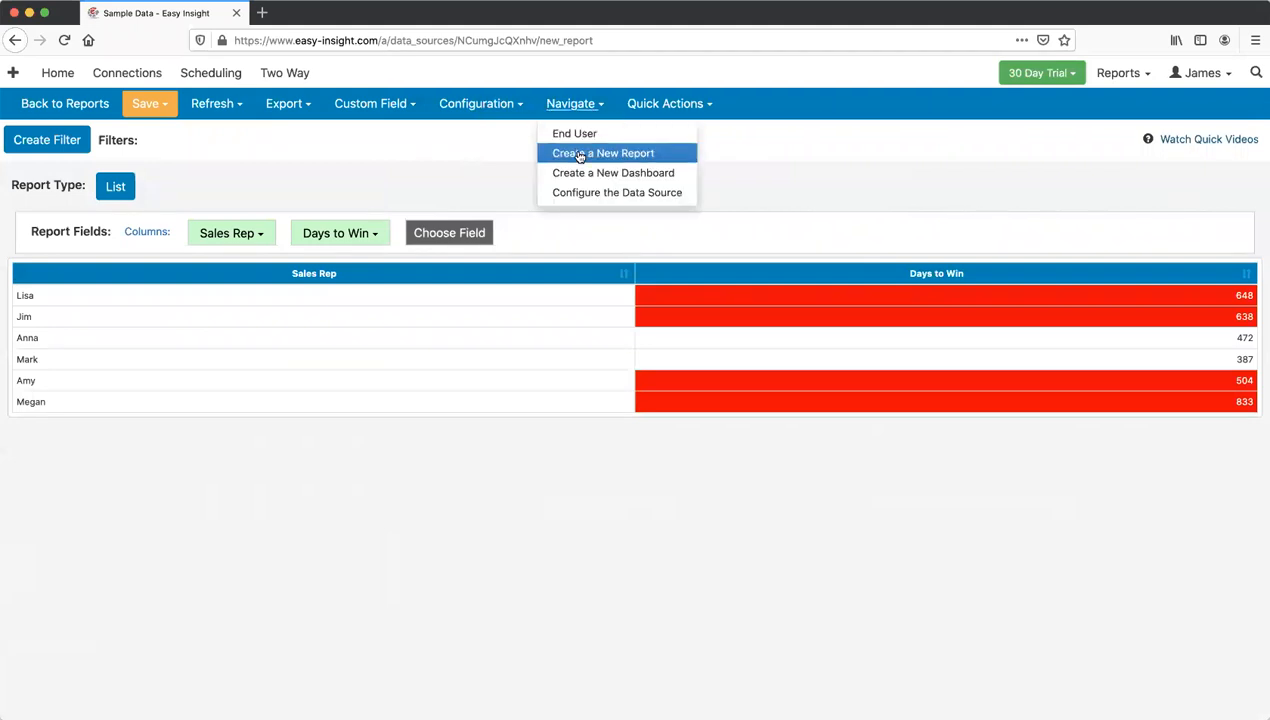
click(579, 156)
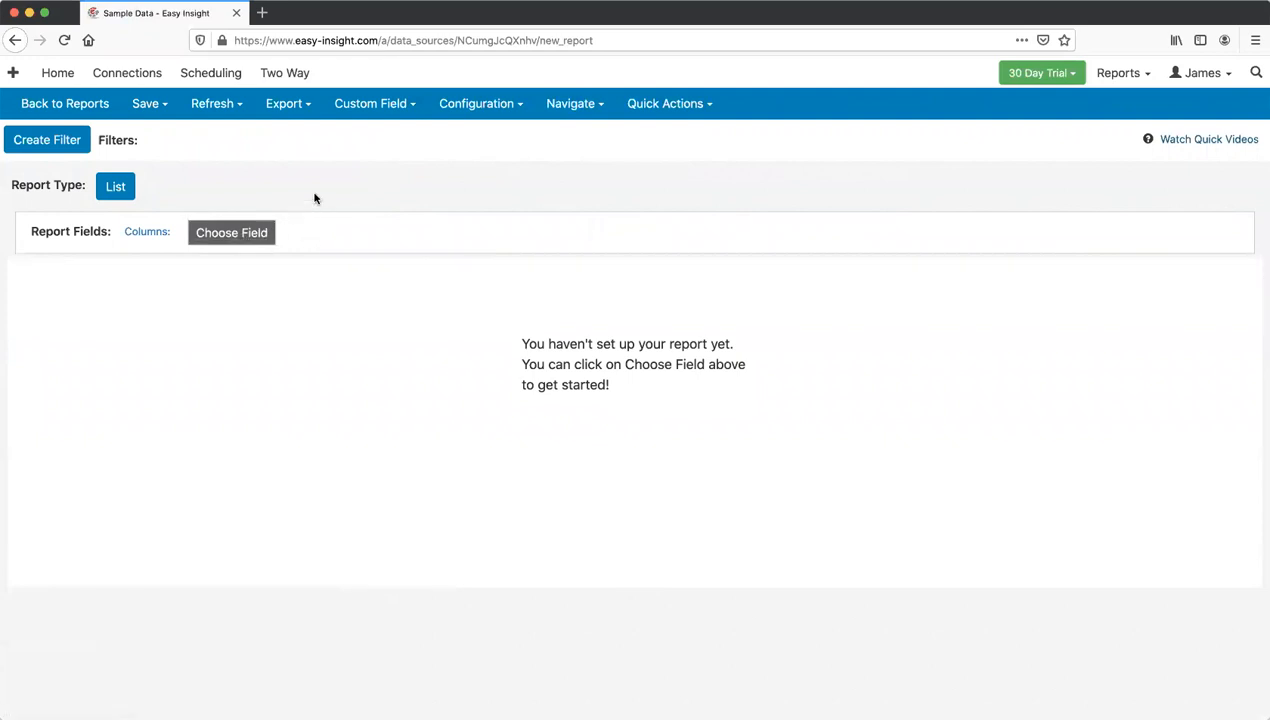
Step: Add the Current Stage field from the Sales group as the report's first column
click(246, 234)
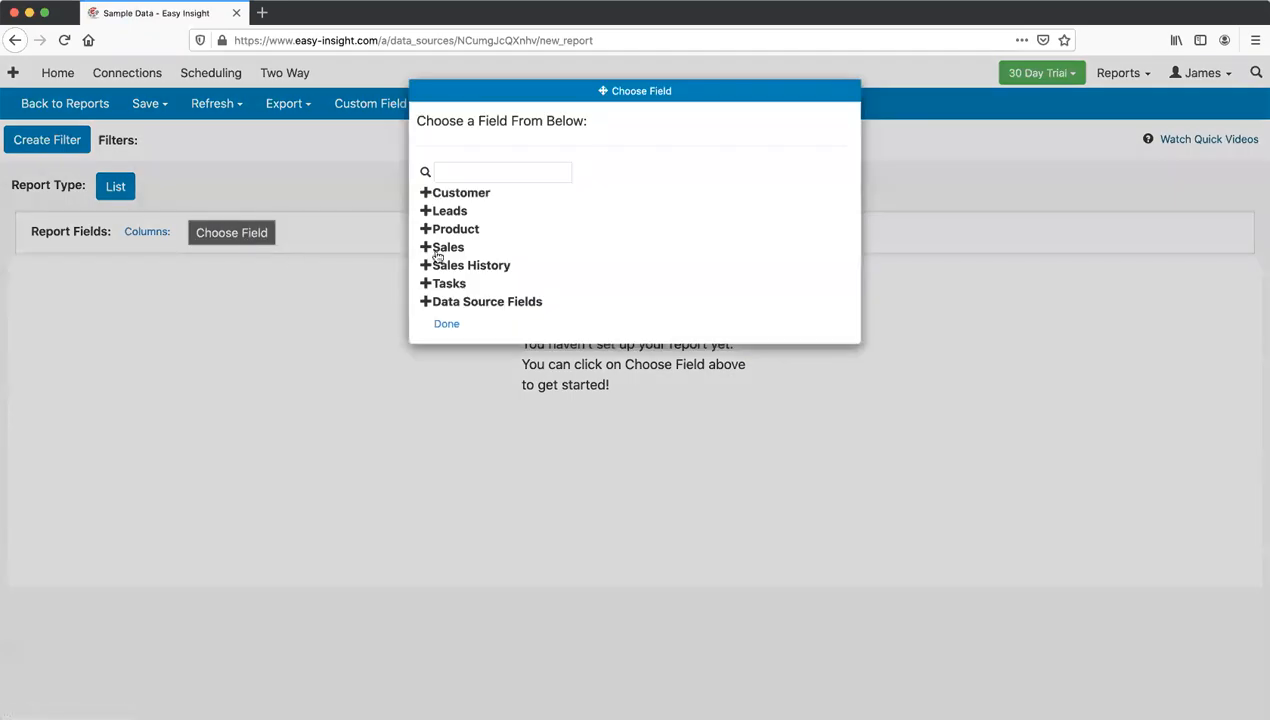
click(448, 248)
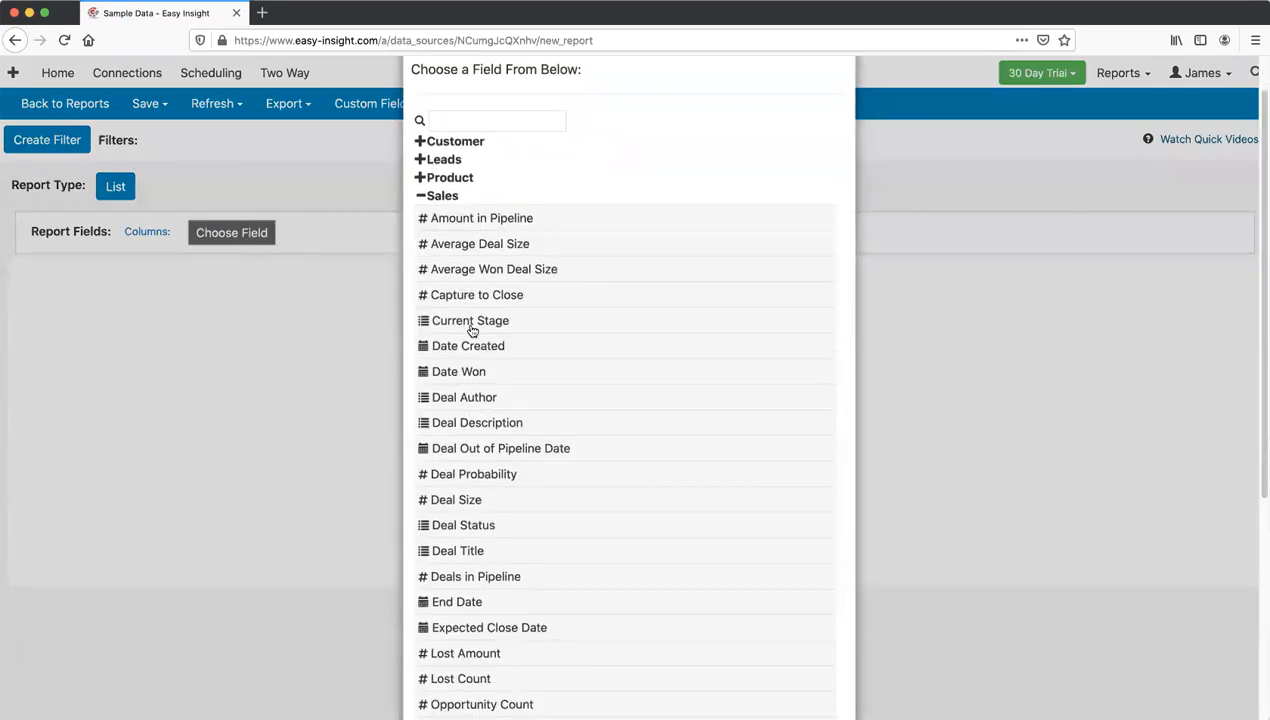
click(469, 327)
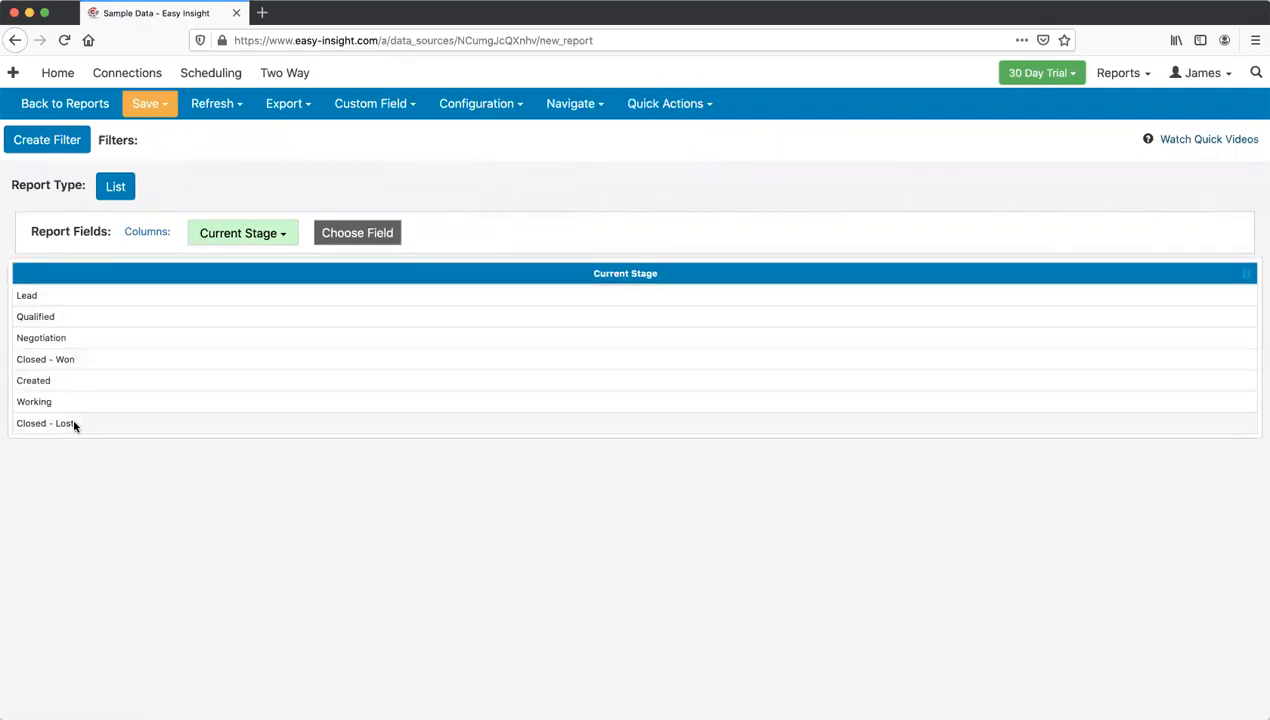
Step: Create a custom grouping with the calculation upper([Current Stage])
click(365, 106)
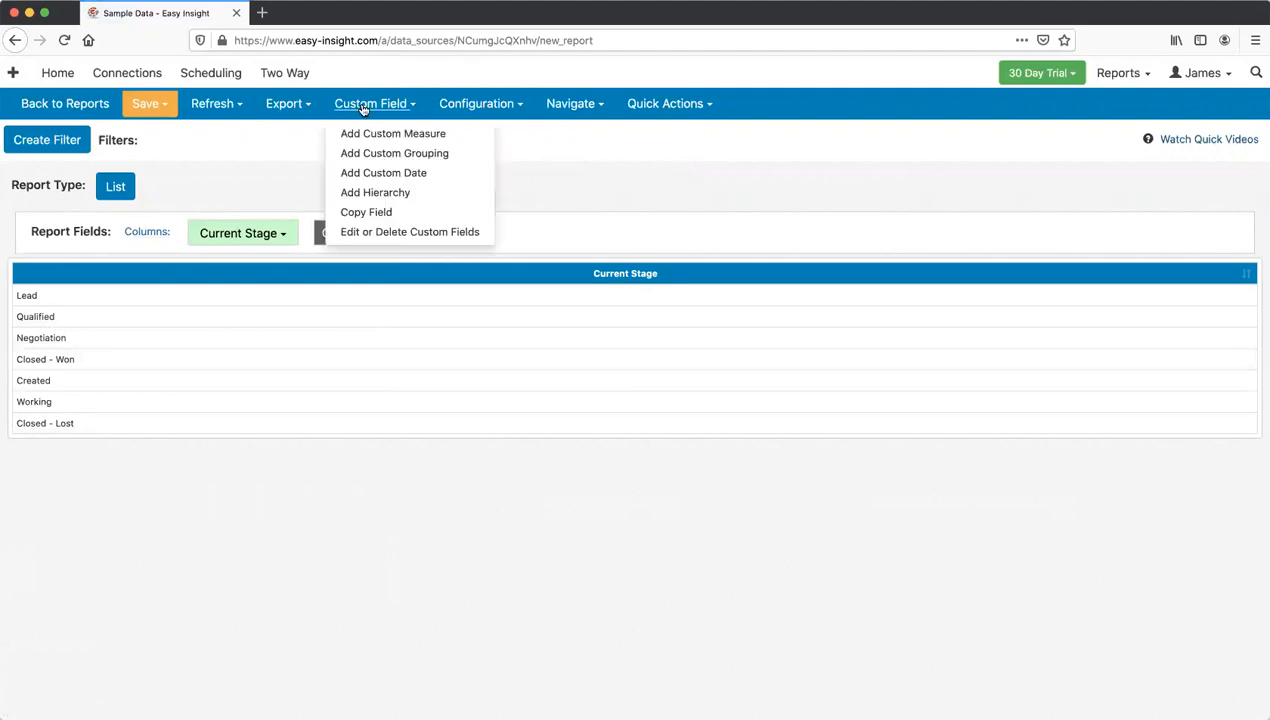
click(378, 155)
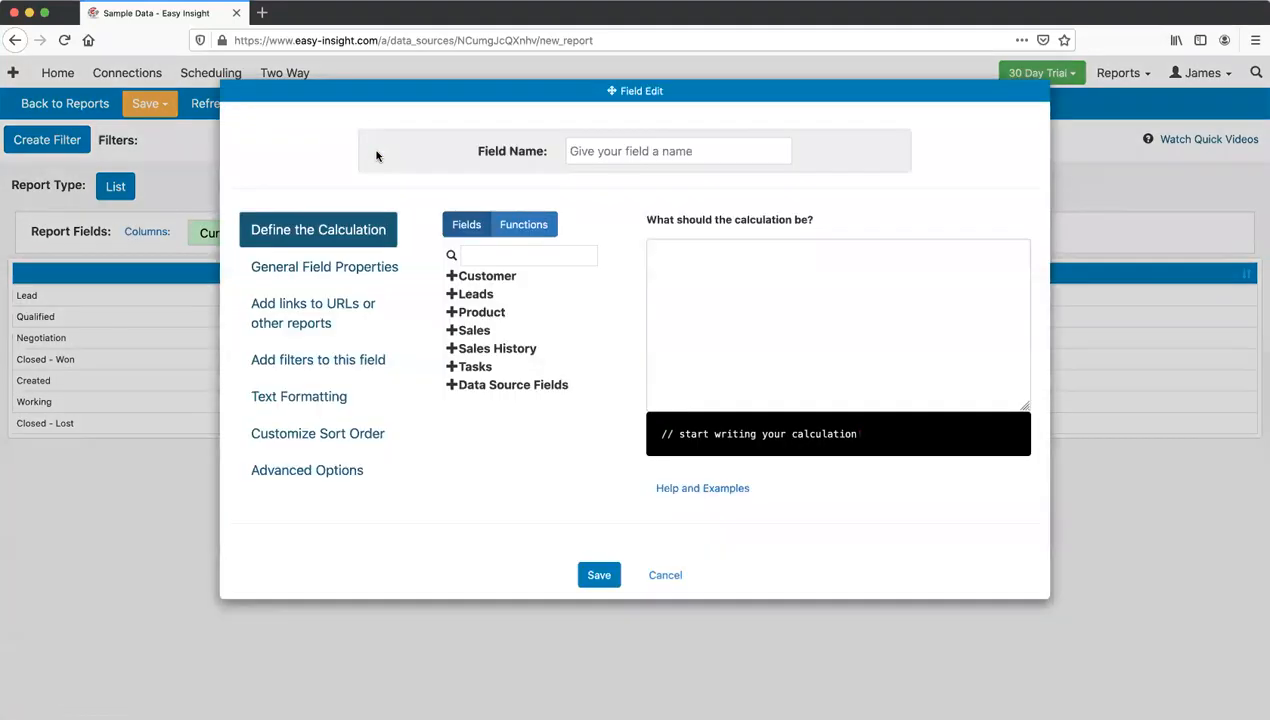
click(715, 291)
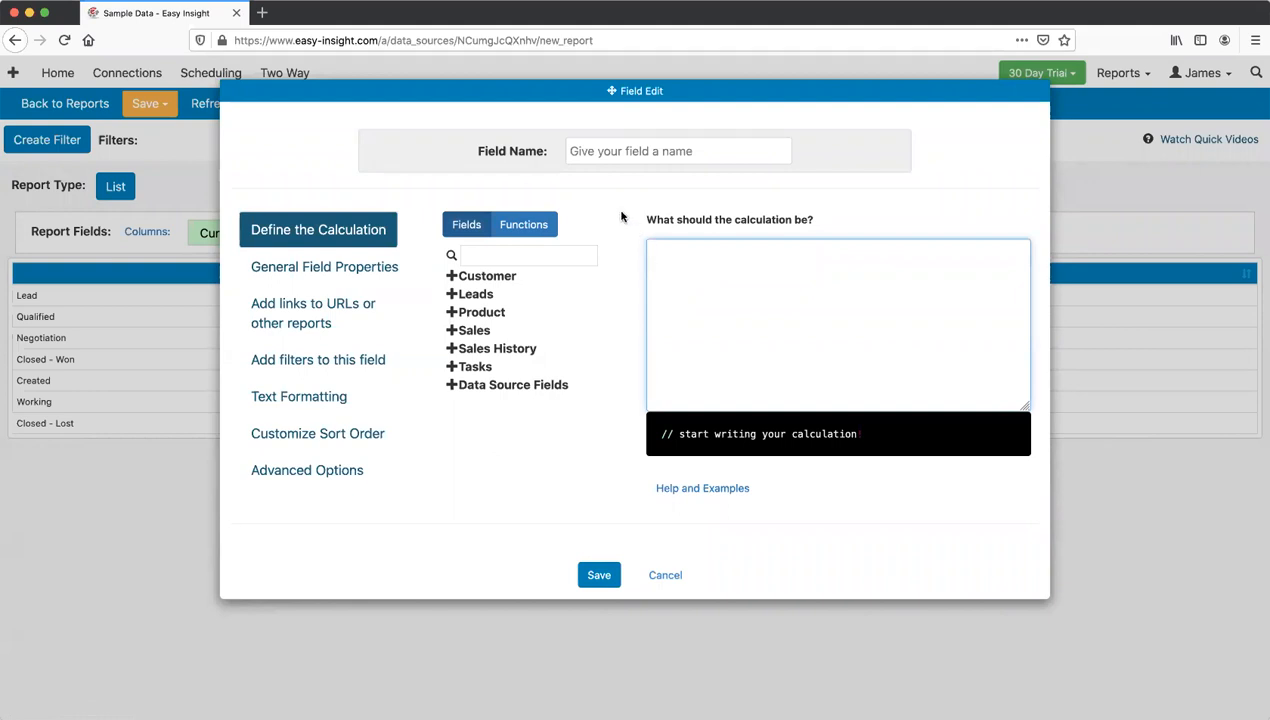
text(upper)
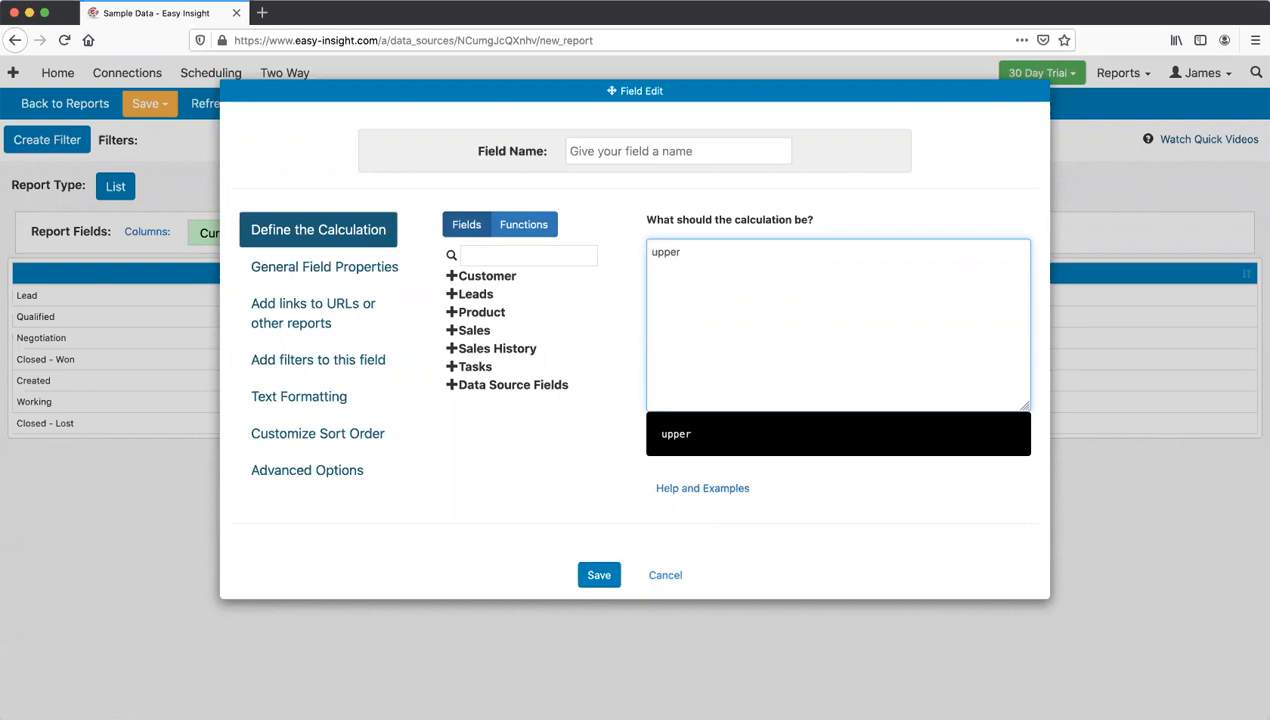
text(([Cur)
key(Tab)
text())
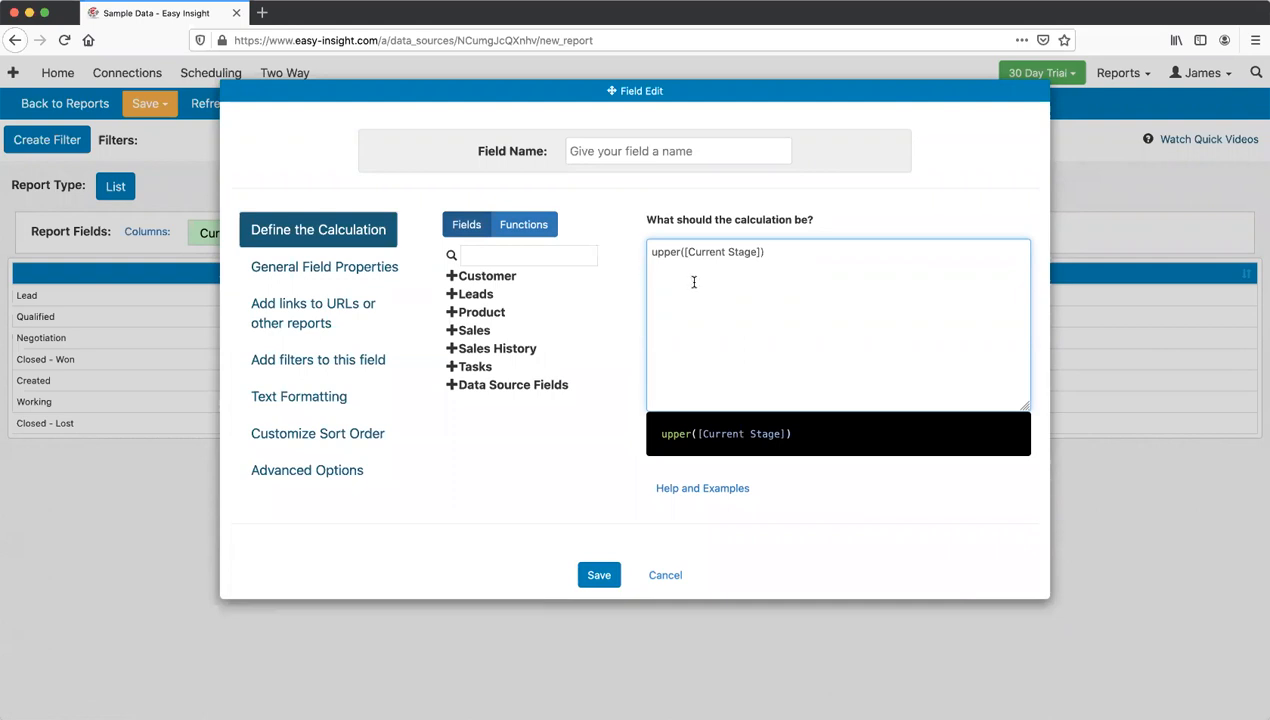
Step: Name the custom grouping Upper Case Stage and save it
click(587, 150)
text(Upper Case Stag)
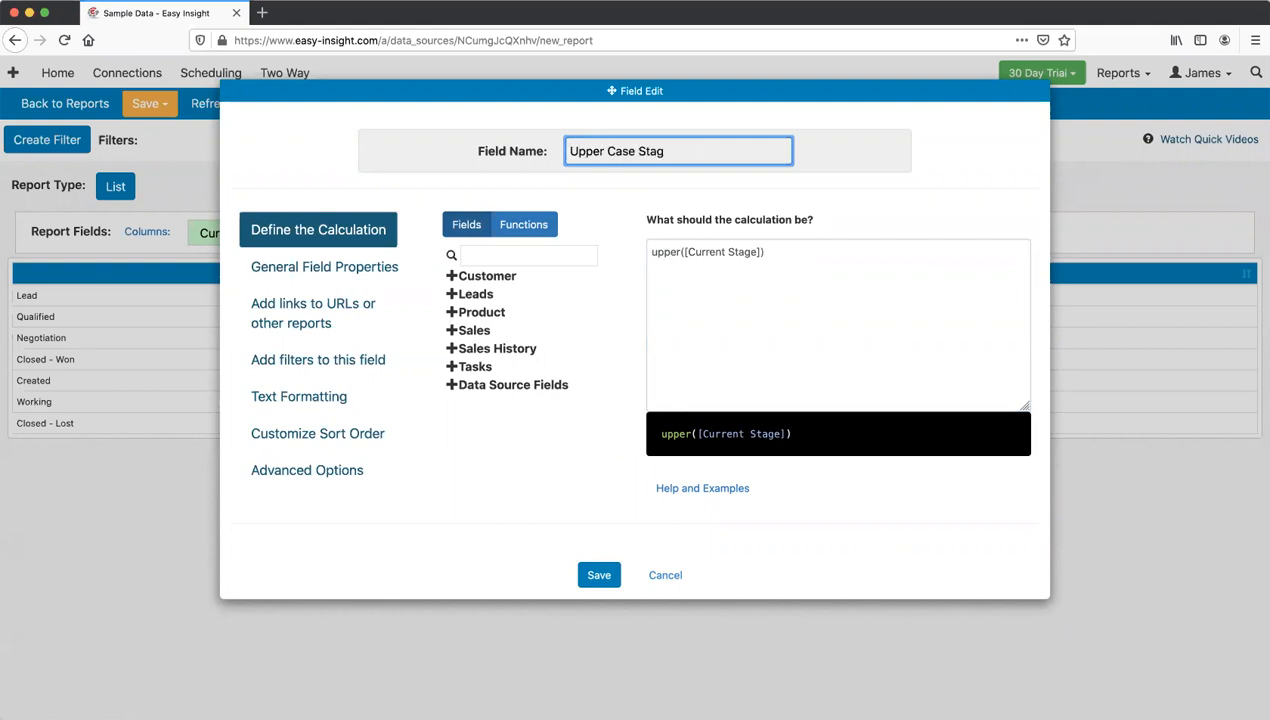
text(e)
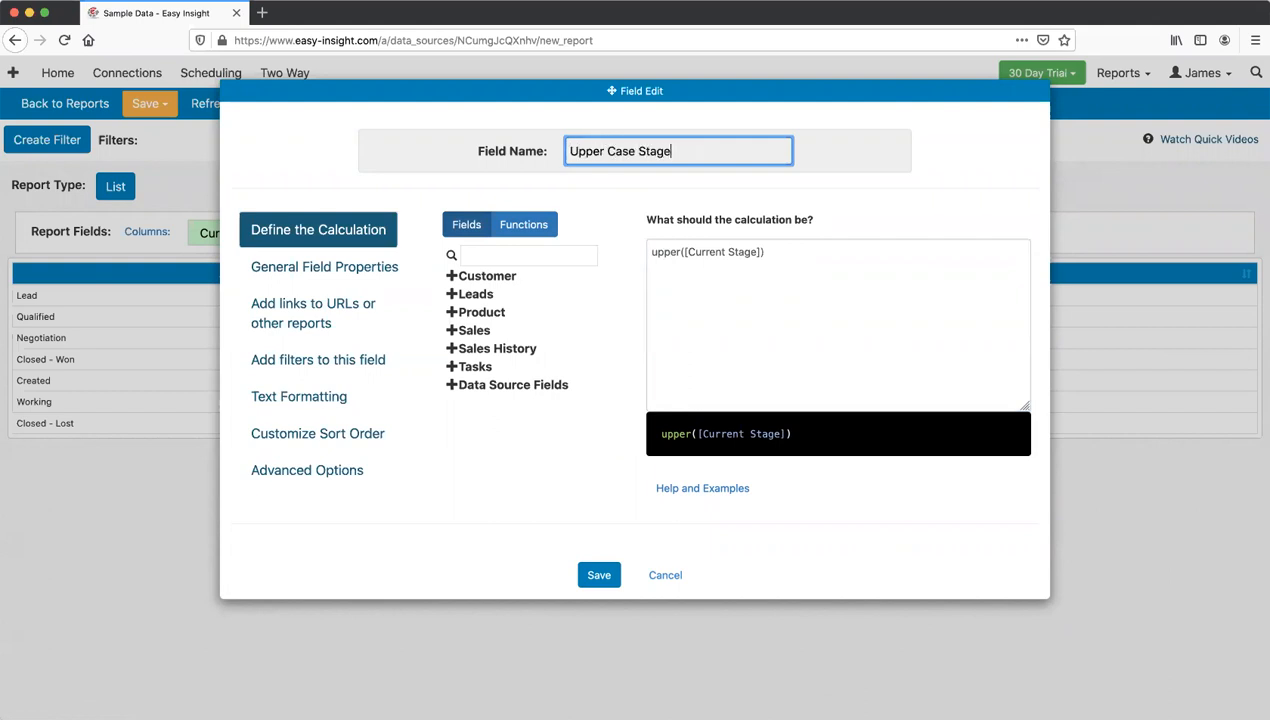
click(598, 576)
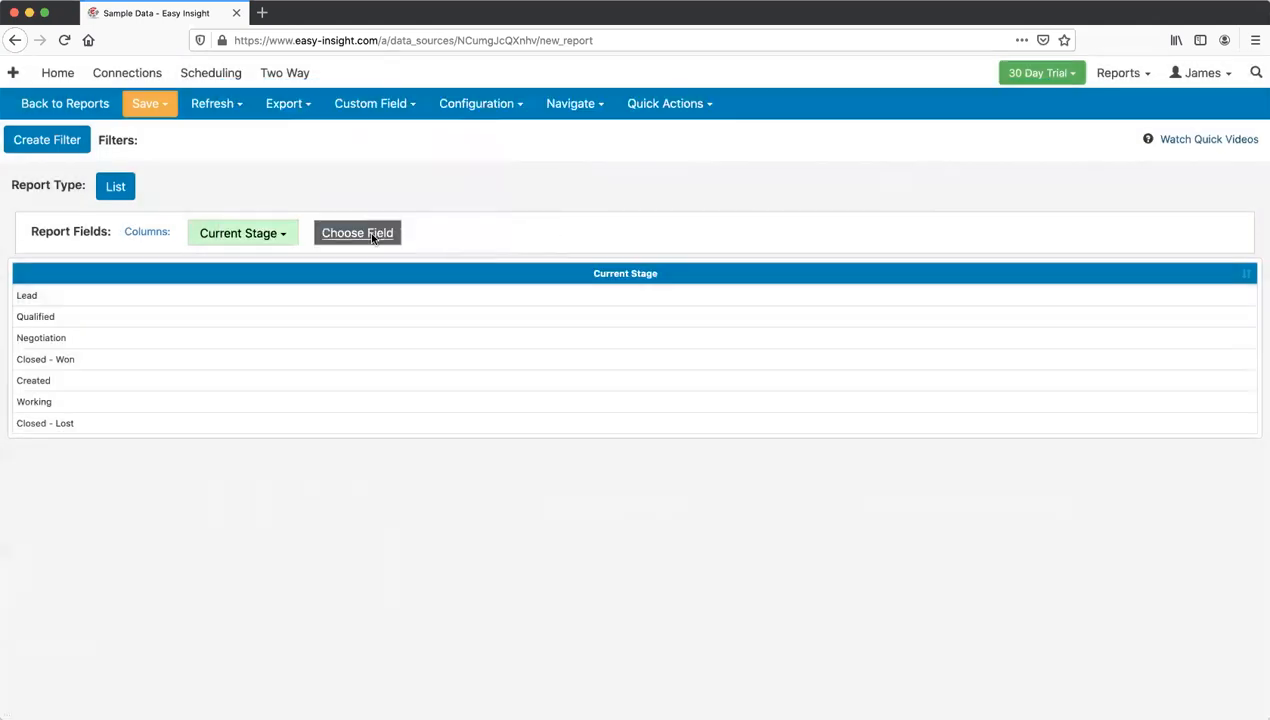
Step: Add the Upper Case Stage field from Report Custom Fields as a second column
click(360, 232)
scroll(483, 440, down, 5)
click(490, 655)
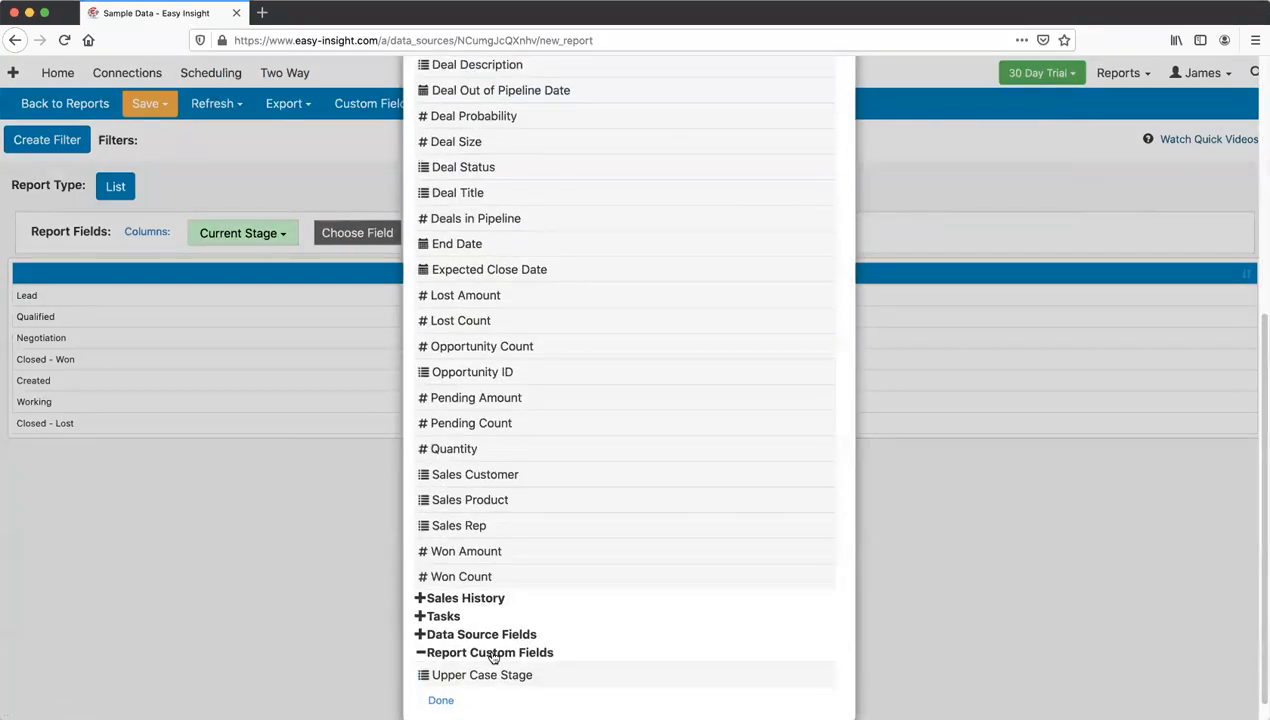
click(490, 675)
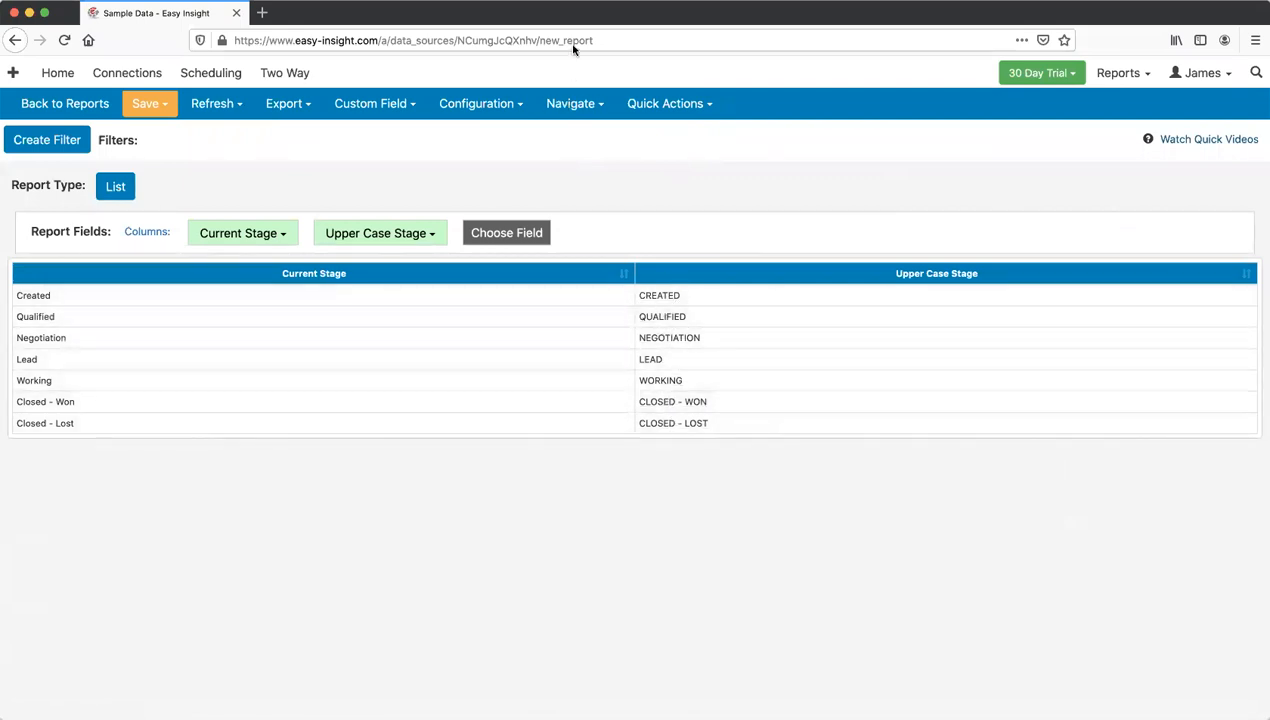
Step: Change the Upper Case Stage calculation to lower([Current Stage]), rename the field Lower Case Stage, and save it
click(390, 232)
click(405, 297)
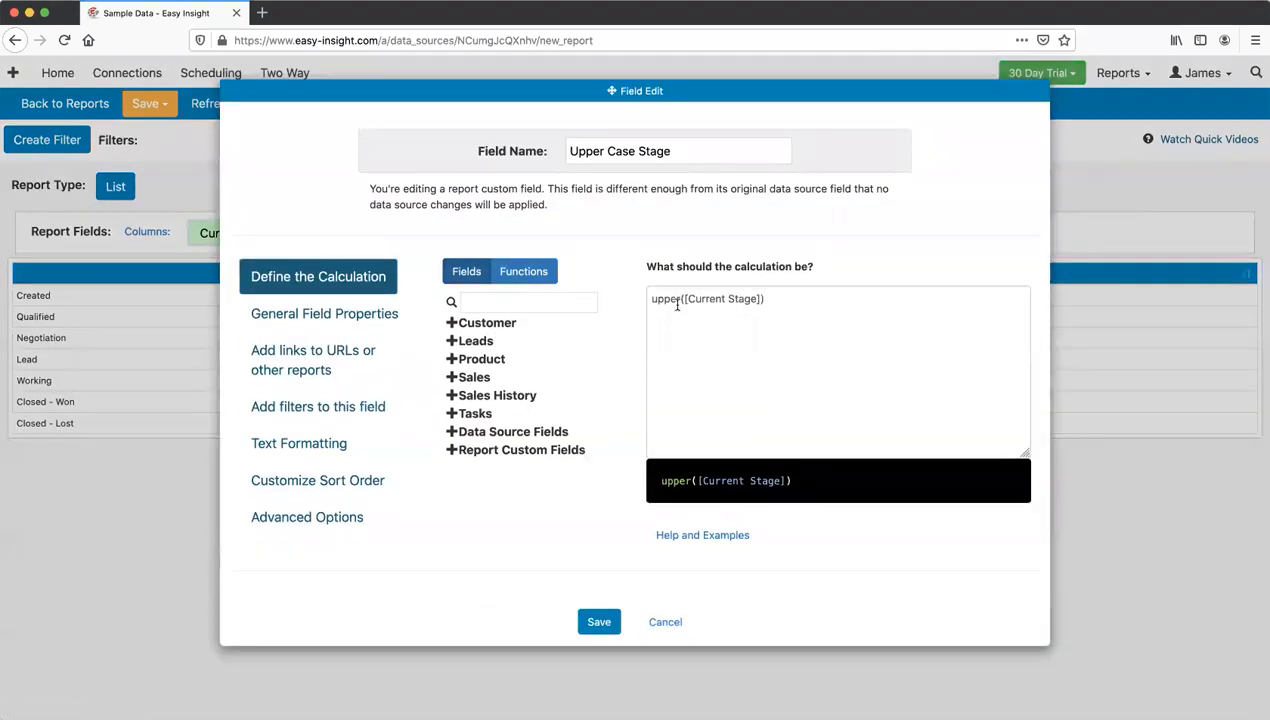
click(679, 302)
double_click(679, 302)
text(lower)
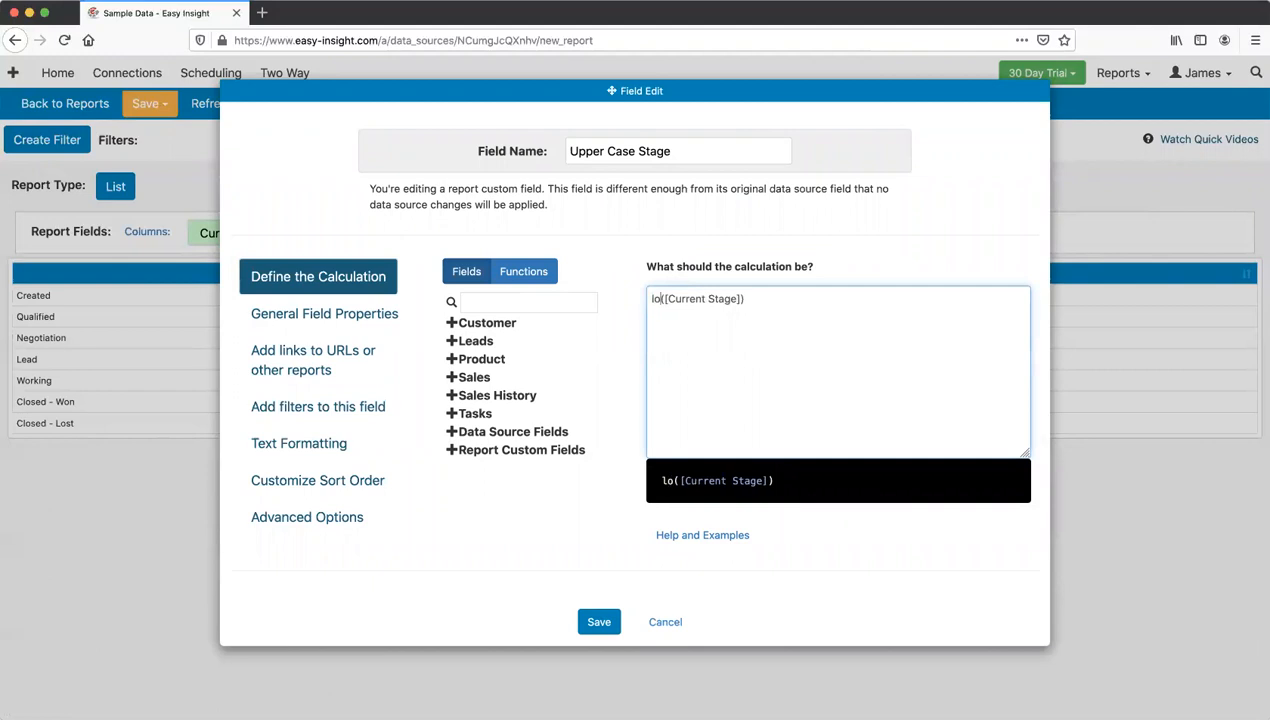
click(590, 151)
double_click(590, 151)
text(Lower)
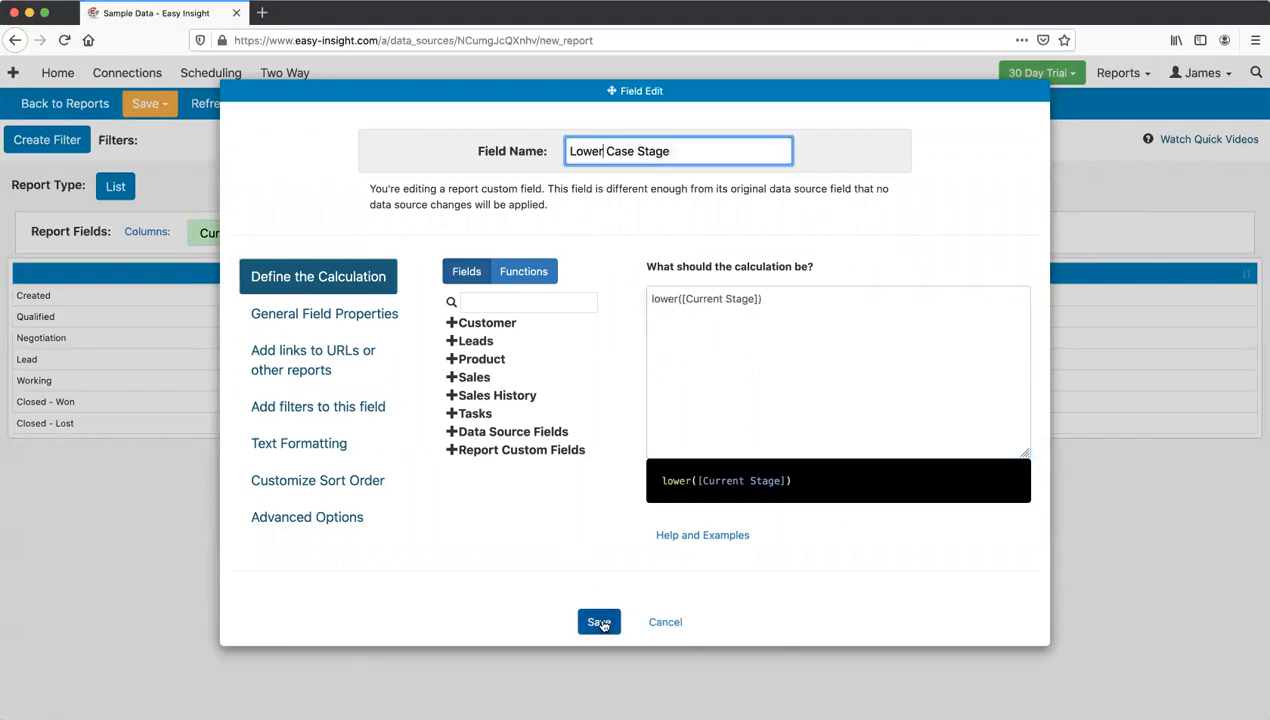
click(600, 622)
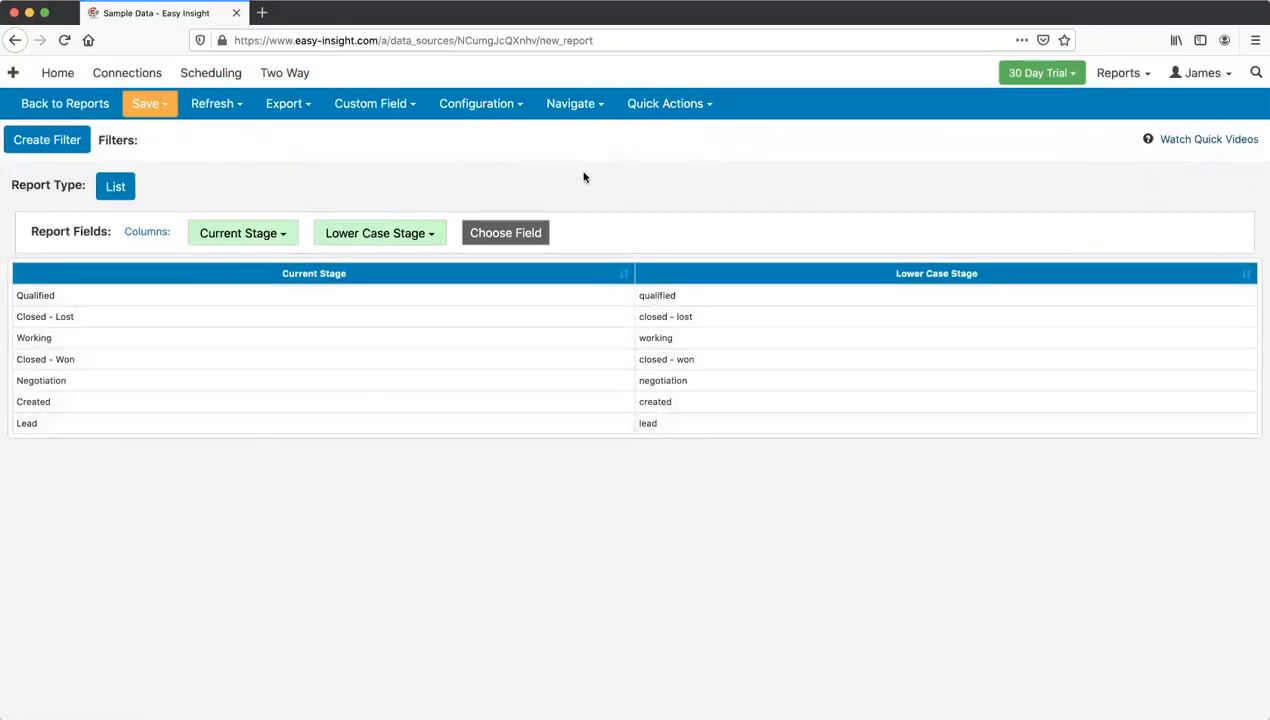
Step: Open the Lower Case Stage custom field for editing and rename it Stage
click(370, 103)
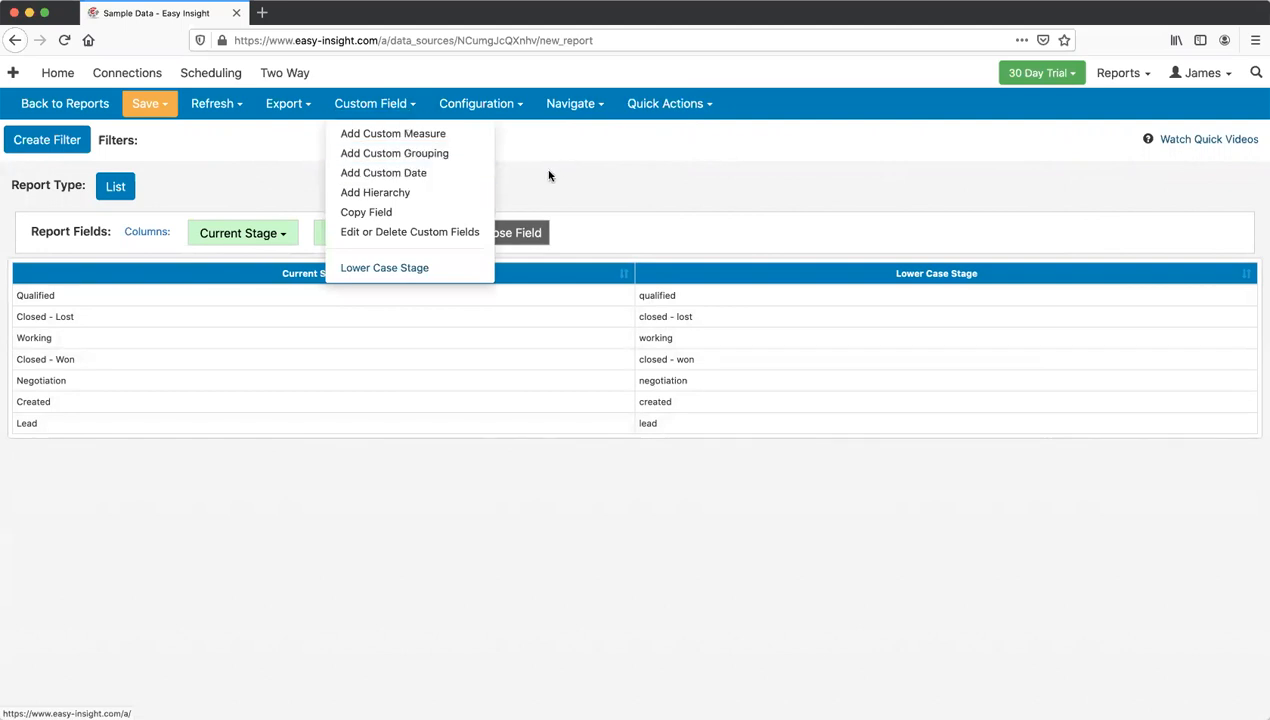
click(388, 232)
click(394, 295)
click(706, 150)
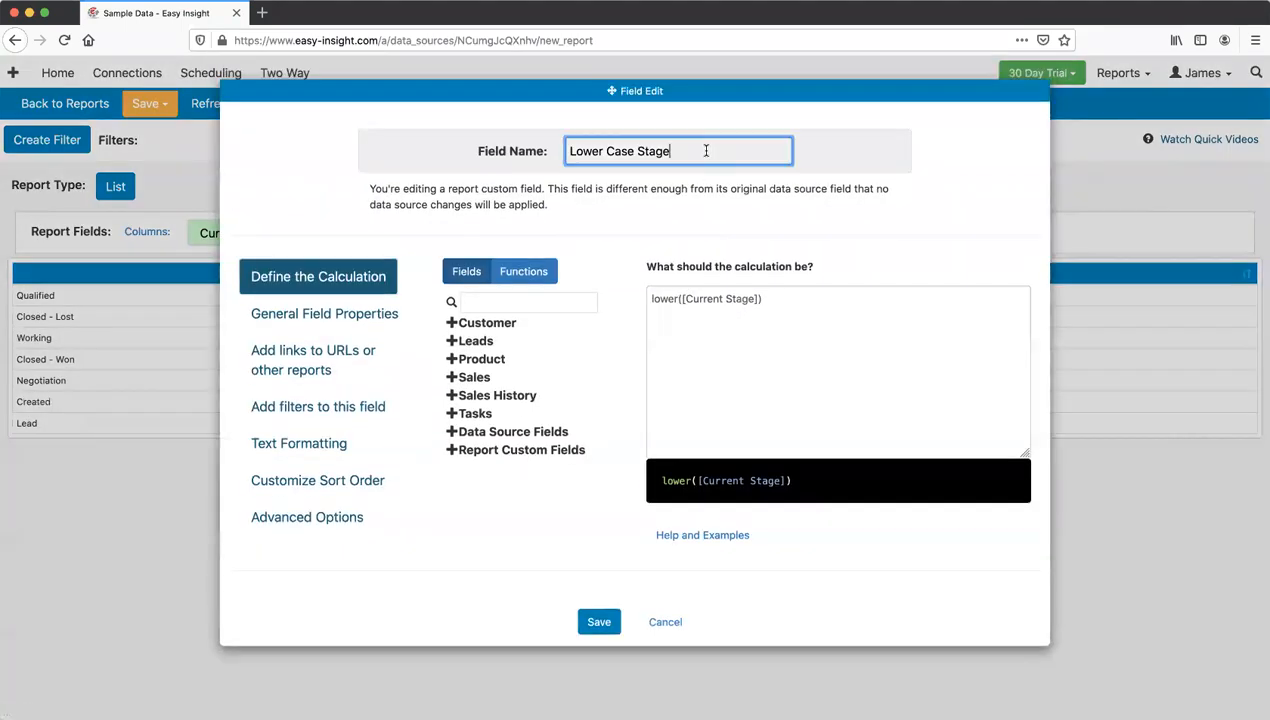
triple_click(706, 150)
key(BackSpace)
text(Sta)
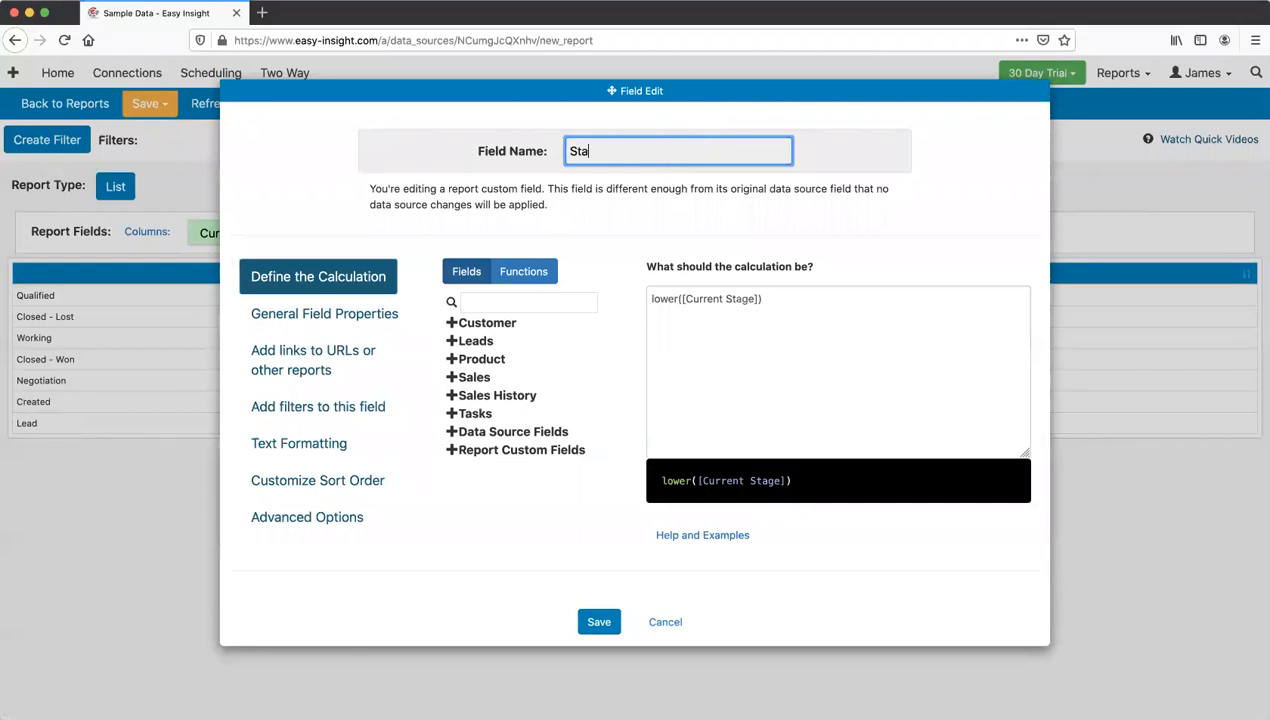
text(ge)
Step: Replace the Stage field's whole calculation with [Current Stage]
click(816, 368)
key(super+a)
key(BackSpace)
text([Current S)
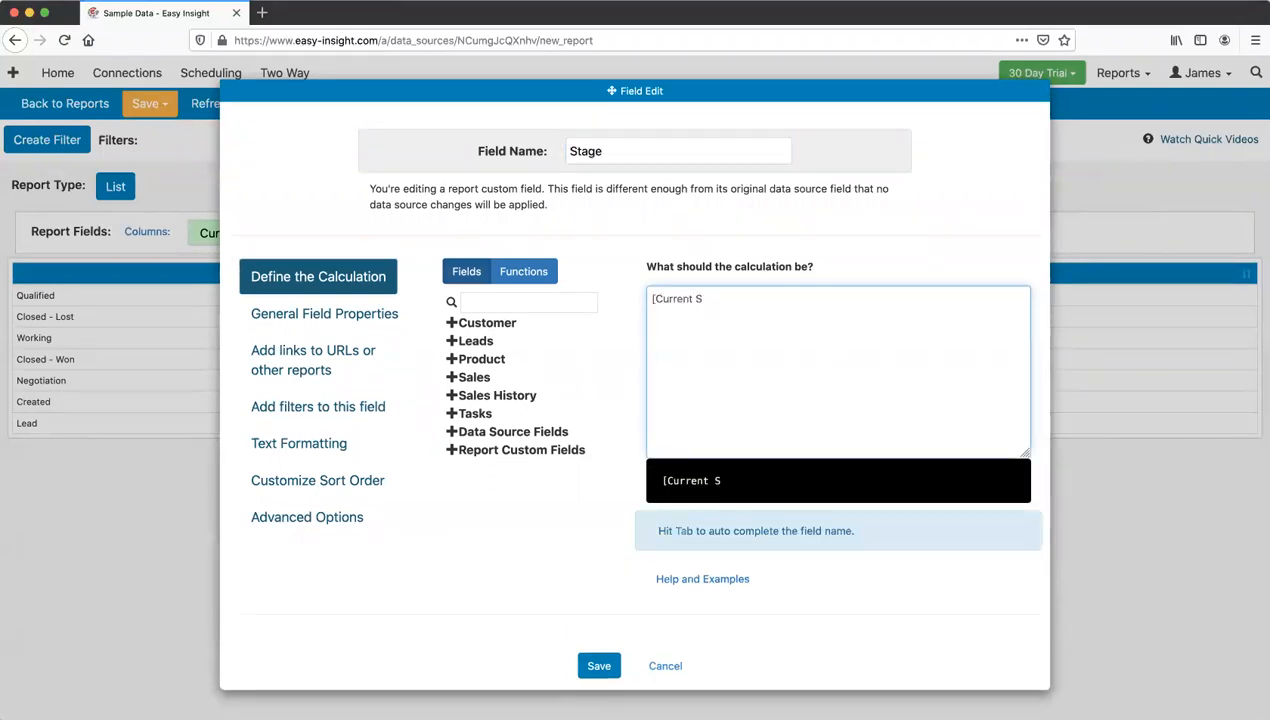
text(tage[)
key(BackSpace)
text(])
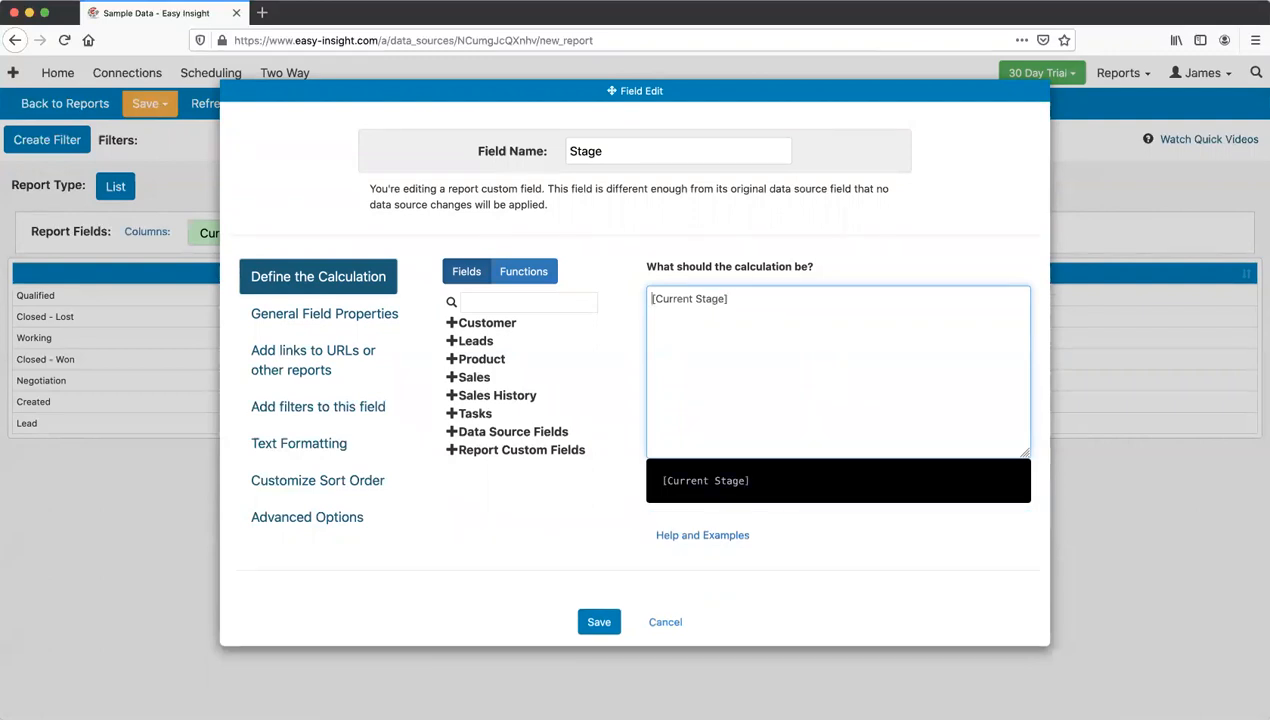
Step: Prefix the calculation with the text "Stage: " joined by a plus sign, giving "Stage: " + [Current Stage], and save the field
key(super+Left)
text("Stage: " )
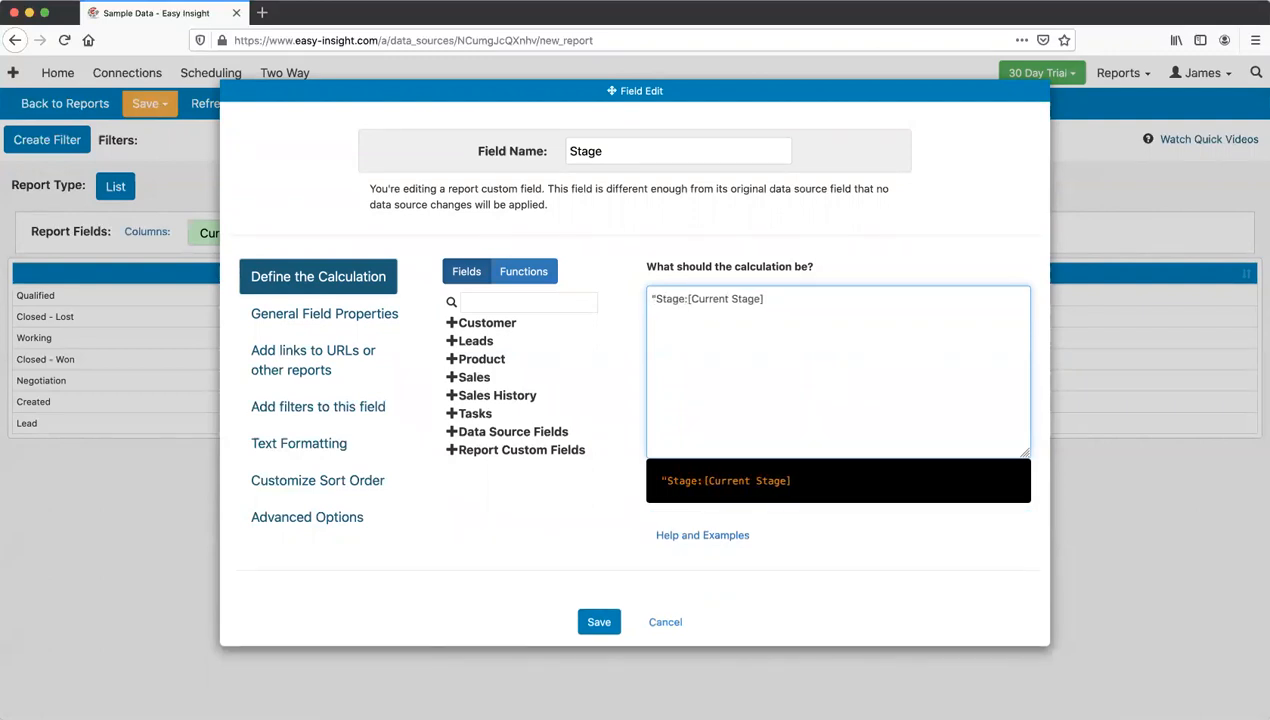
text(+)
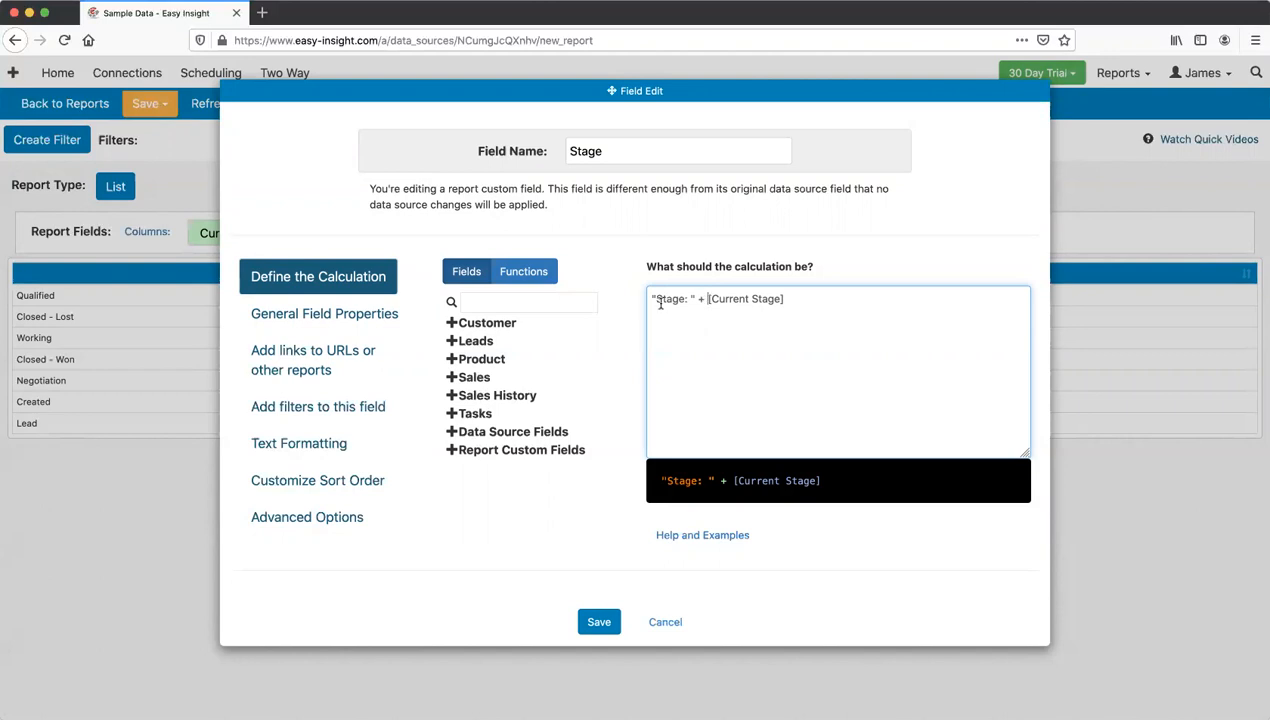
drag(650, 297, 688, 298)
click(690, 298)
click(598, 621)
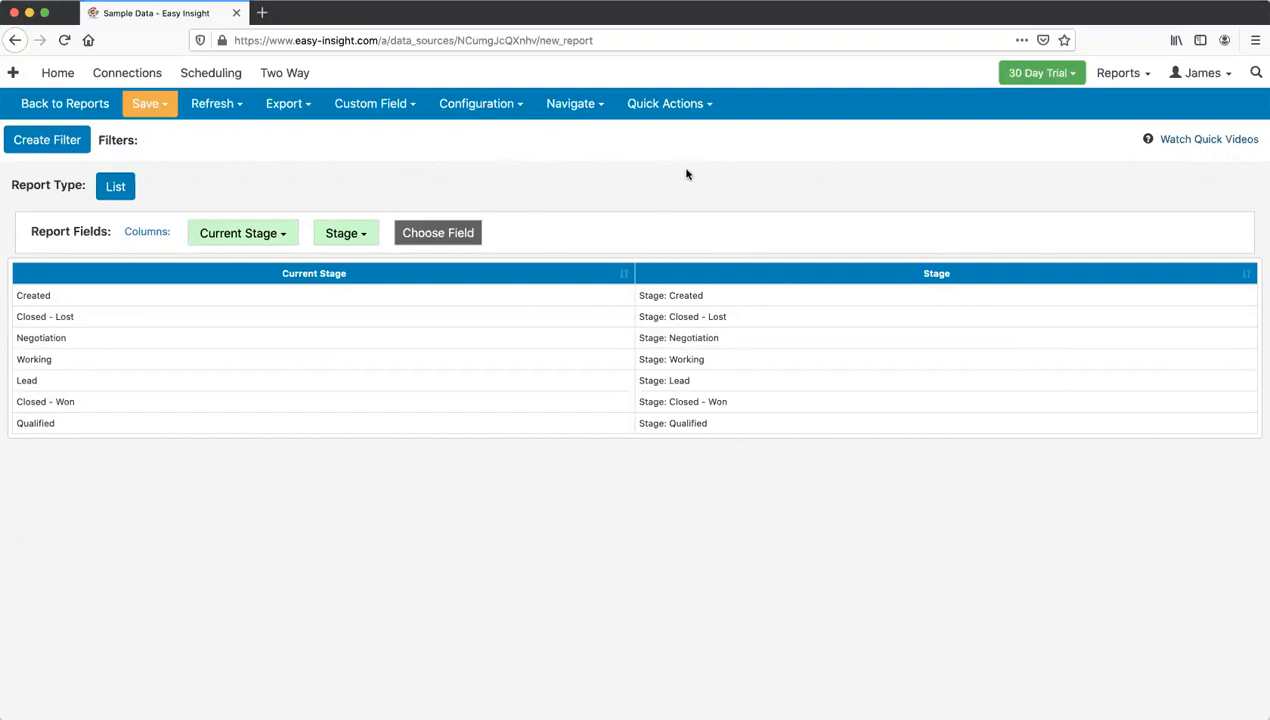
Step: Remove the Stage field from the report's columns
click(342, 233)
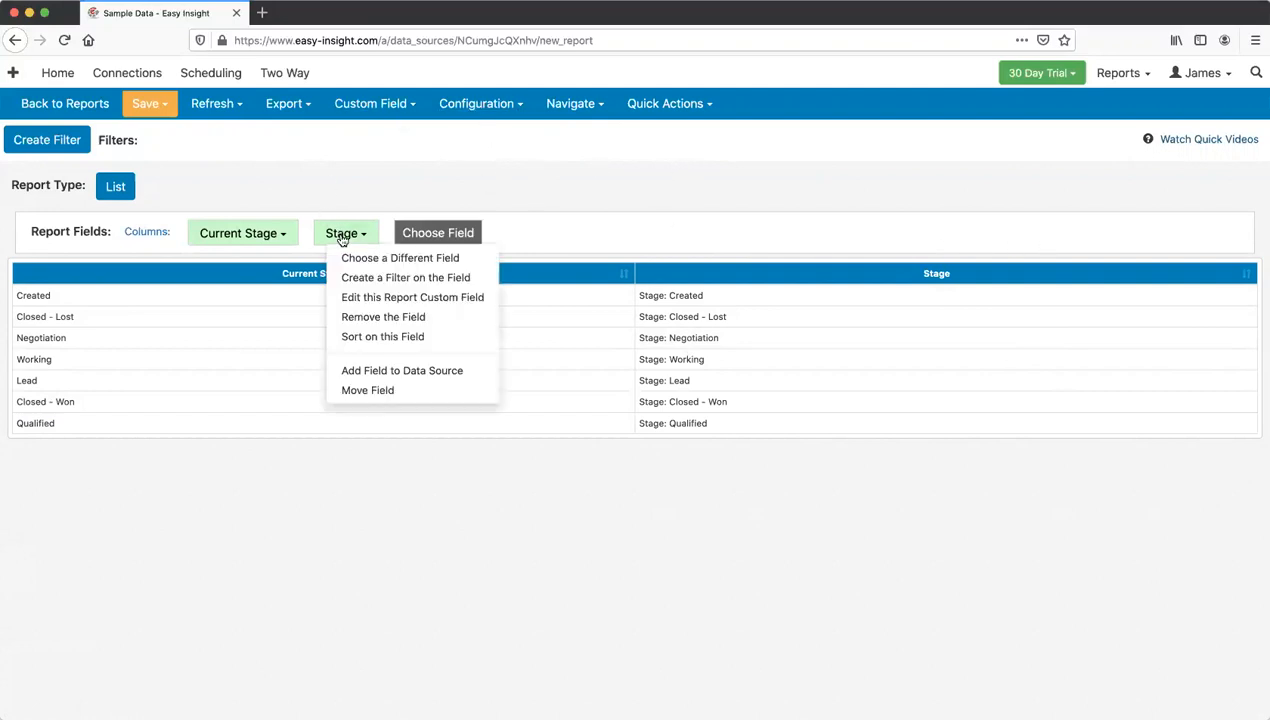
click(414, 316)
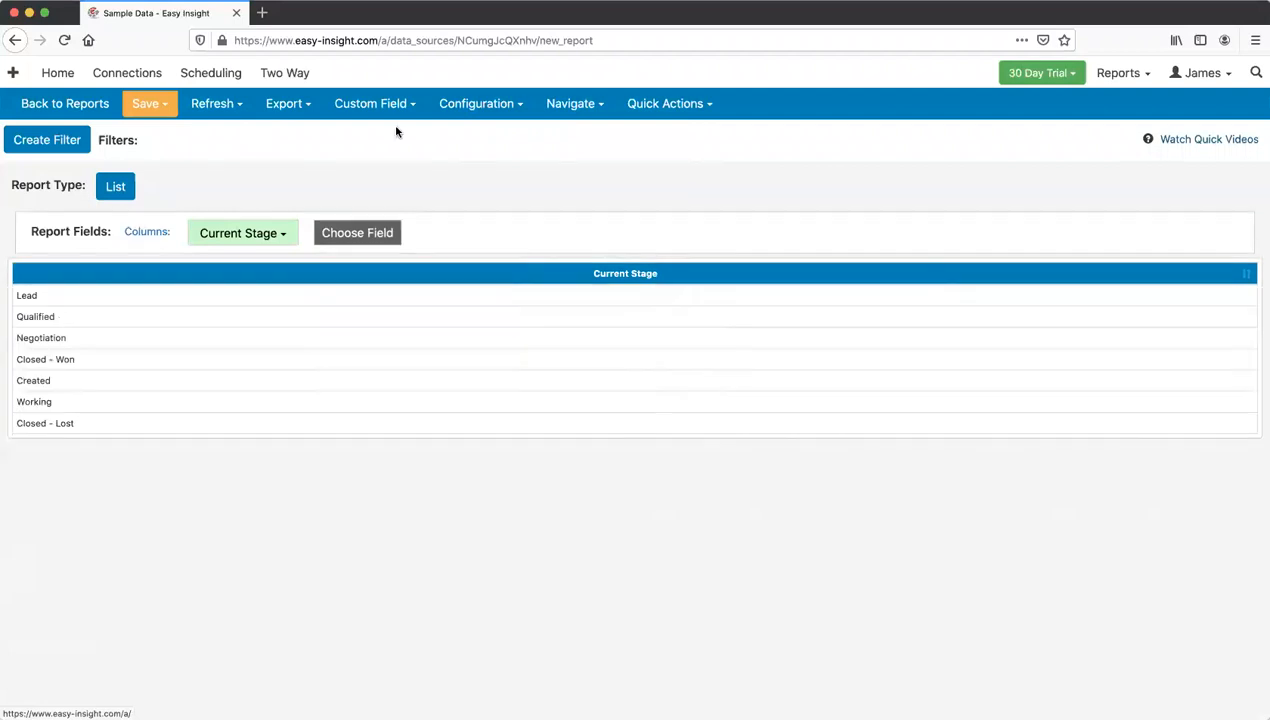
click(394, 112)
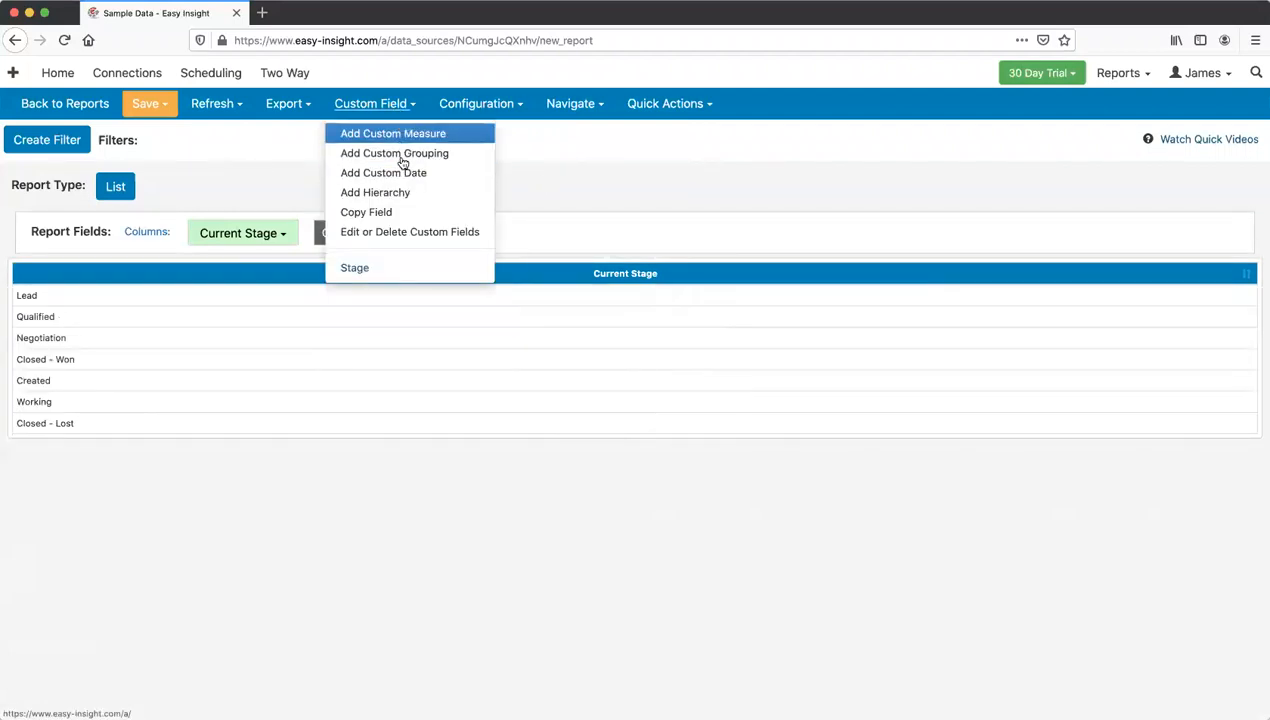
click(294, 158)
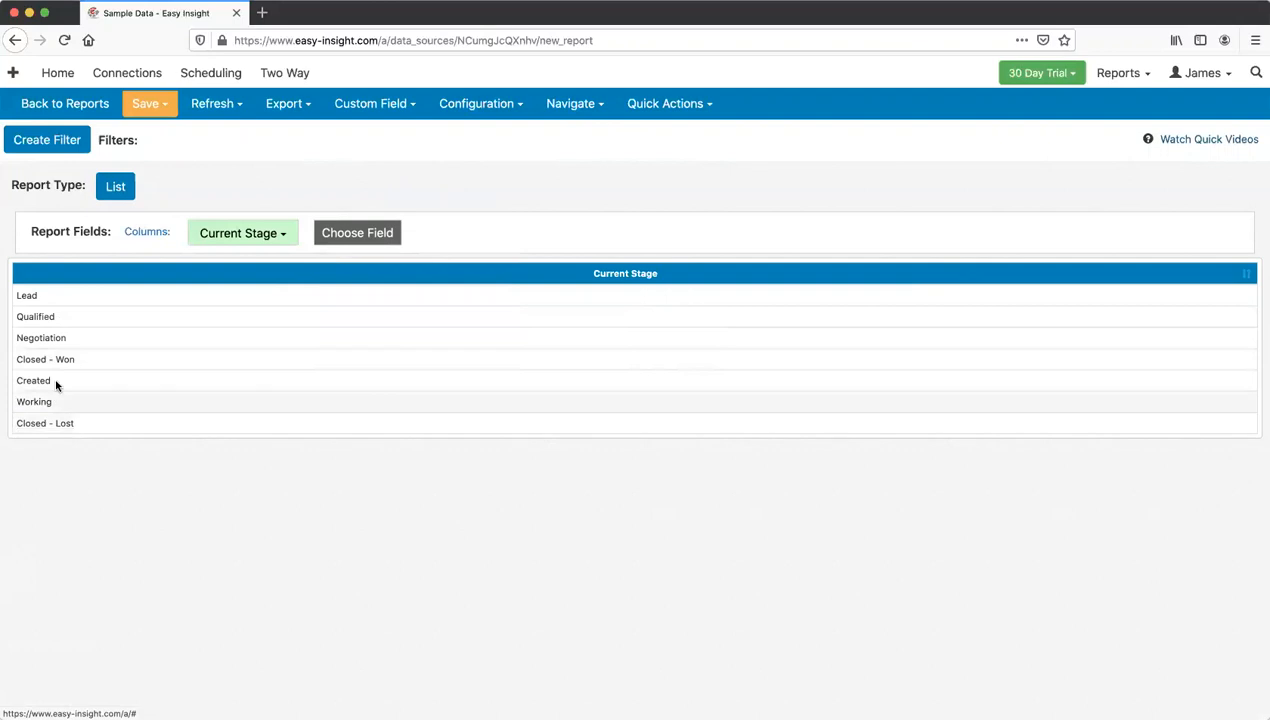
Step: Create another custom grouping with the calculation split([Current Stage], "-", 1)
click(345, 104)
click(394, 153)
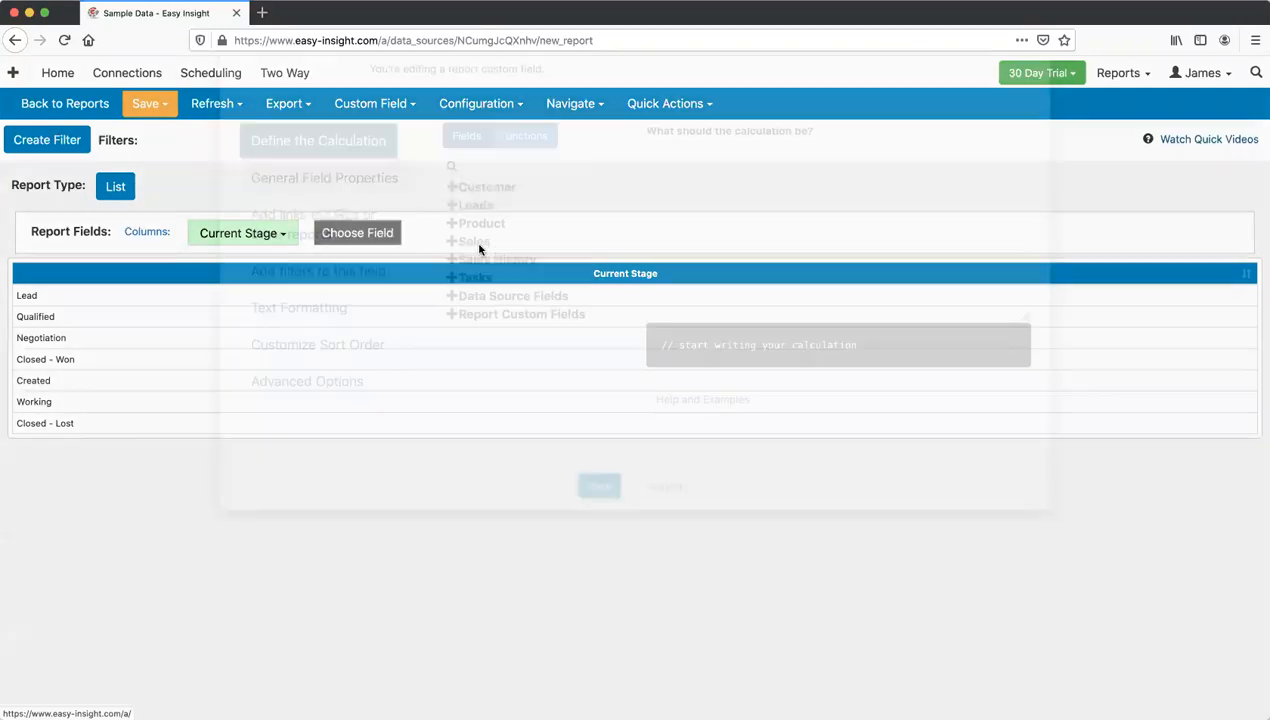
text(split([Currn)
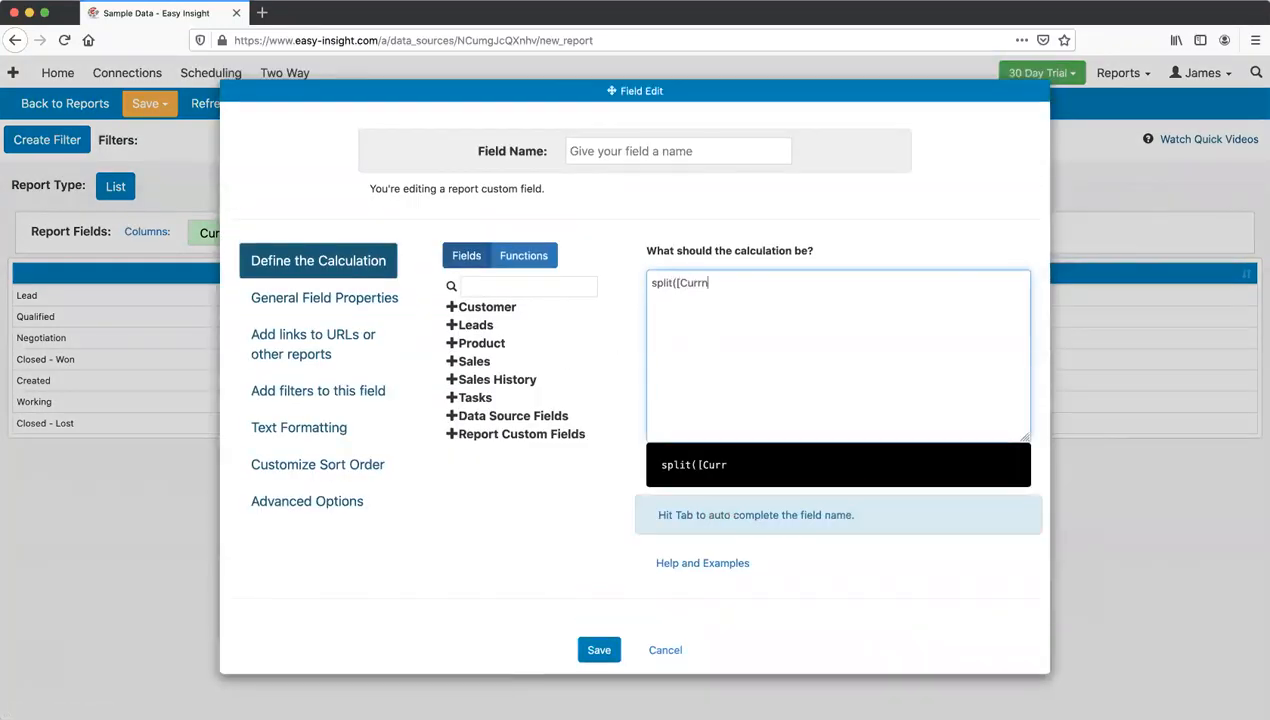
key(Tab)
text(, "-", 1))
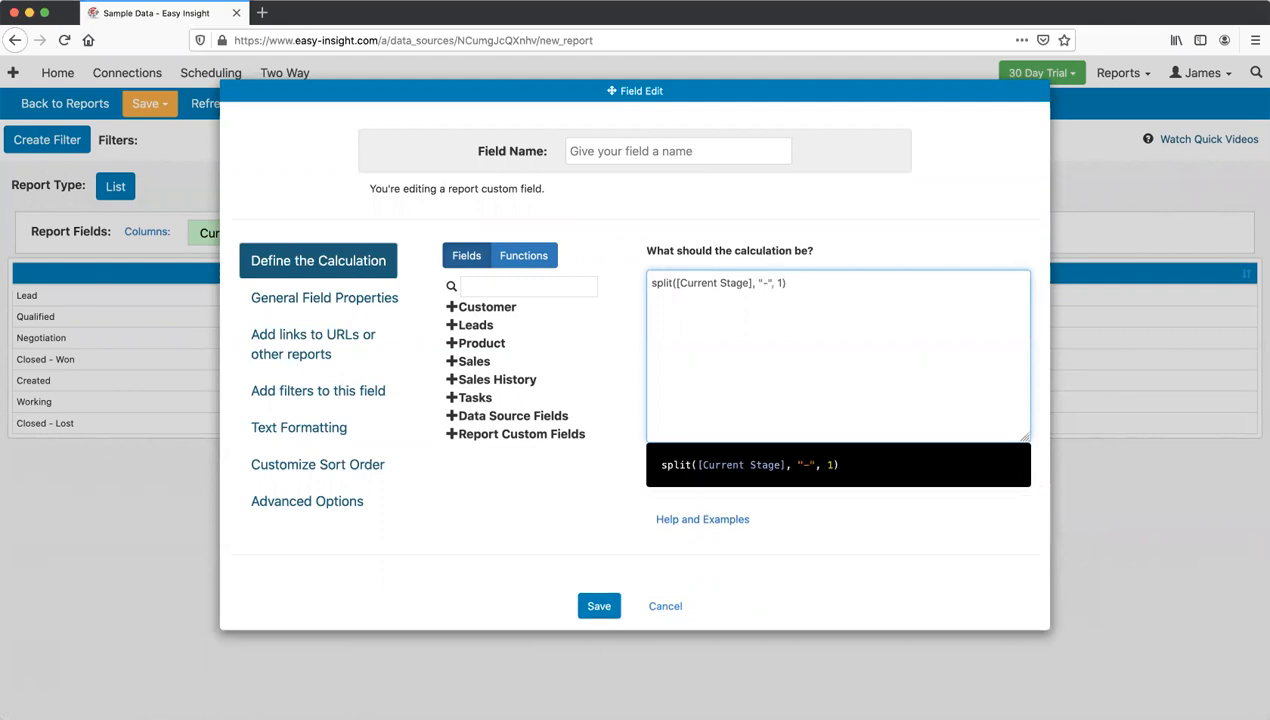
Step: Name the custom grouping "Split Example", save it, and add it to the report's columns beside Current Stage
click(712, 283)
click(676, 155)
text(Split Example)
click(599, 603)
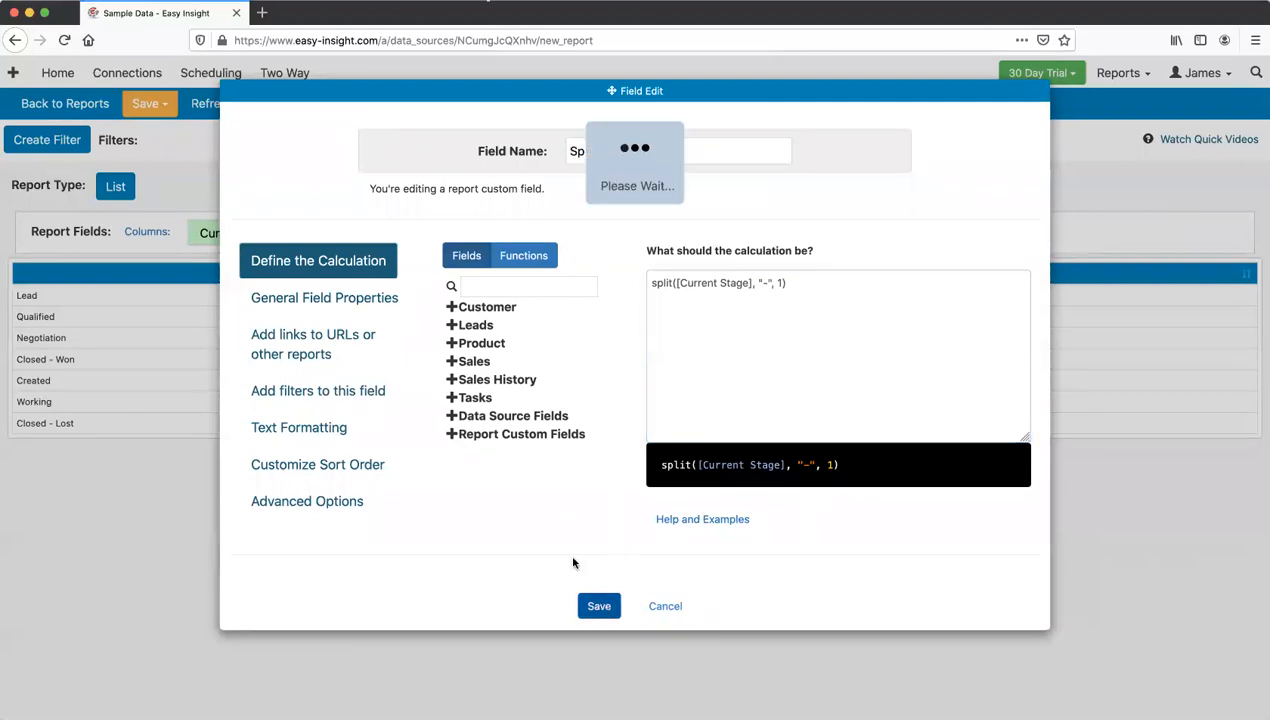
click(357, 232)
scroll(447, 523, down, 5)
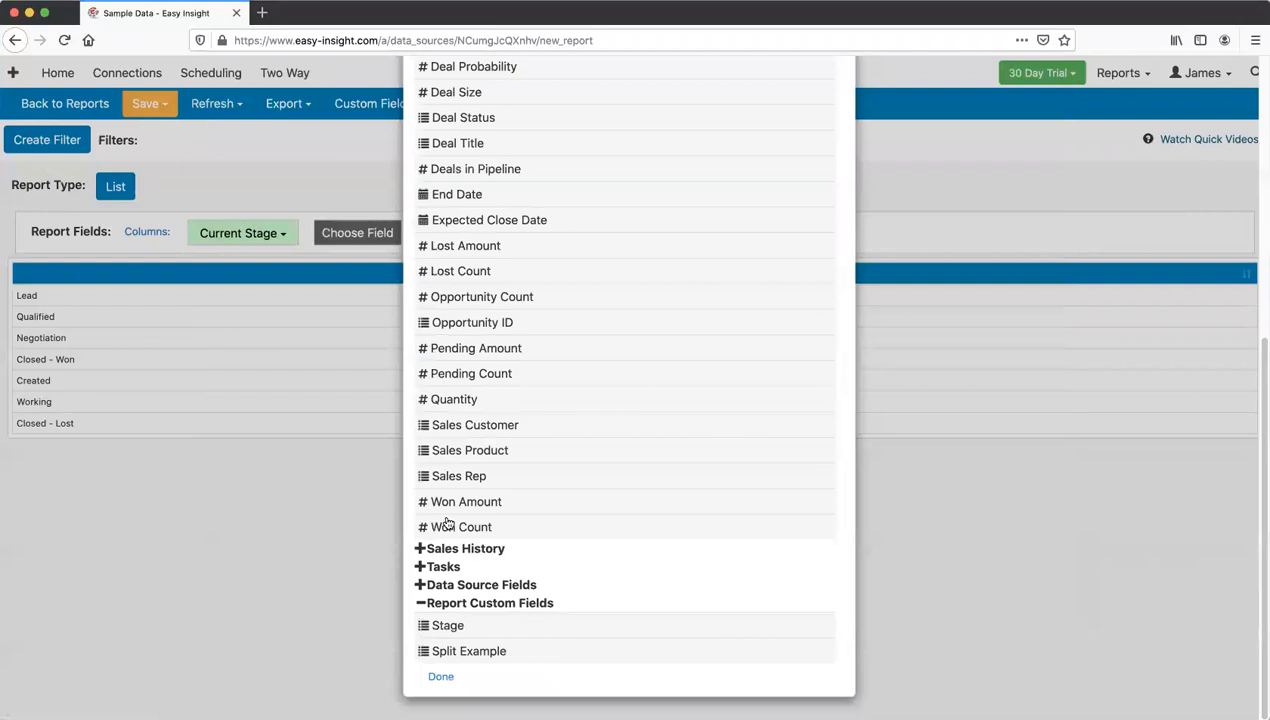
click(466, 650)
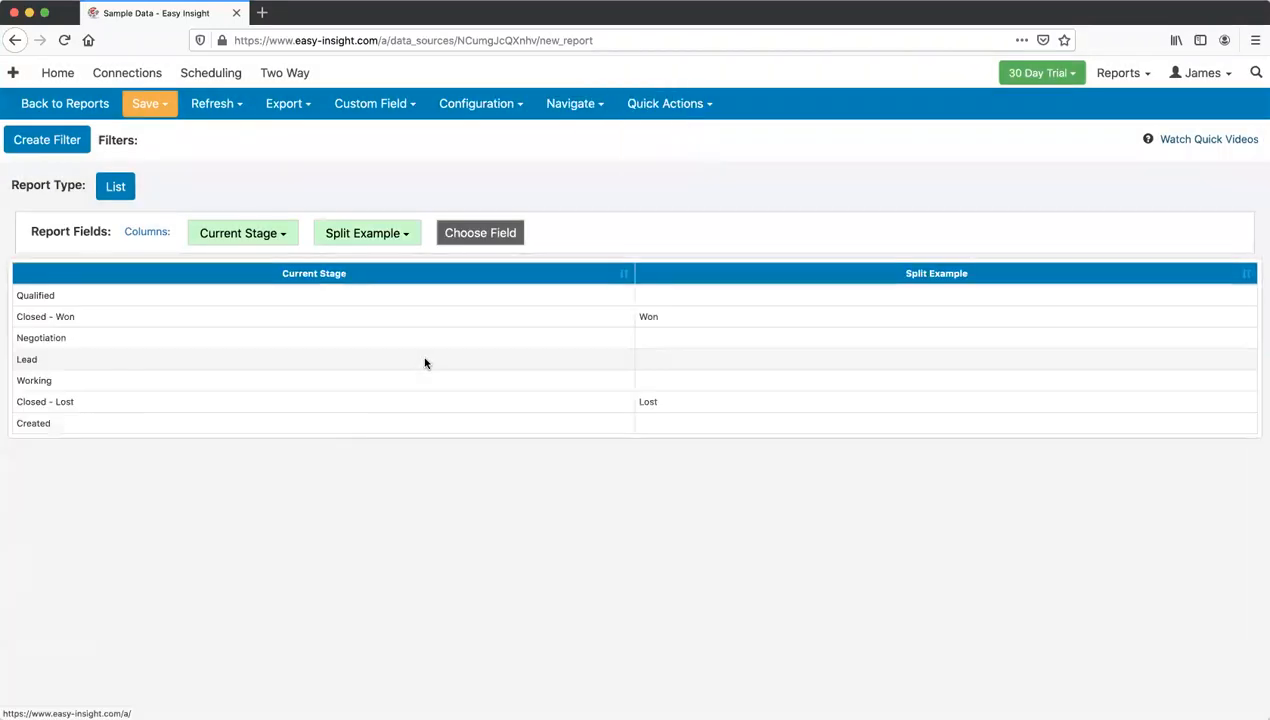
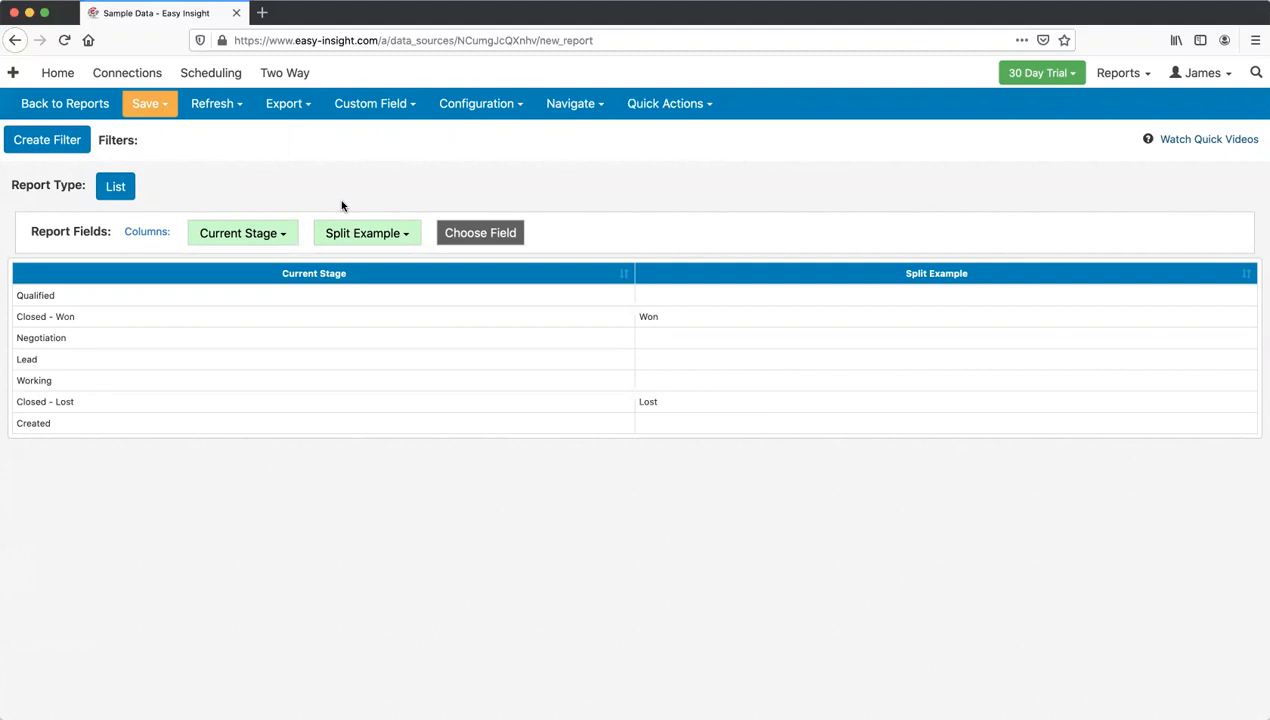
Step: Remove the Split Example field from the report's columns
click(366, 238)
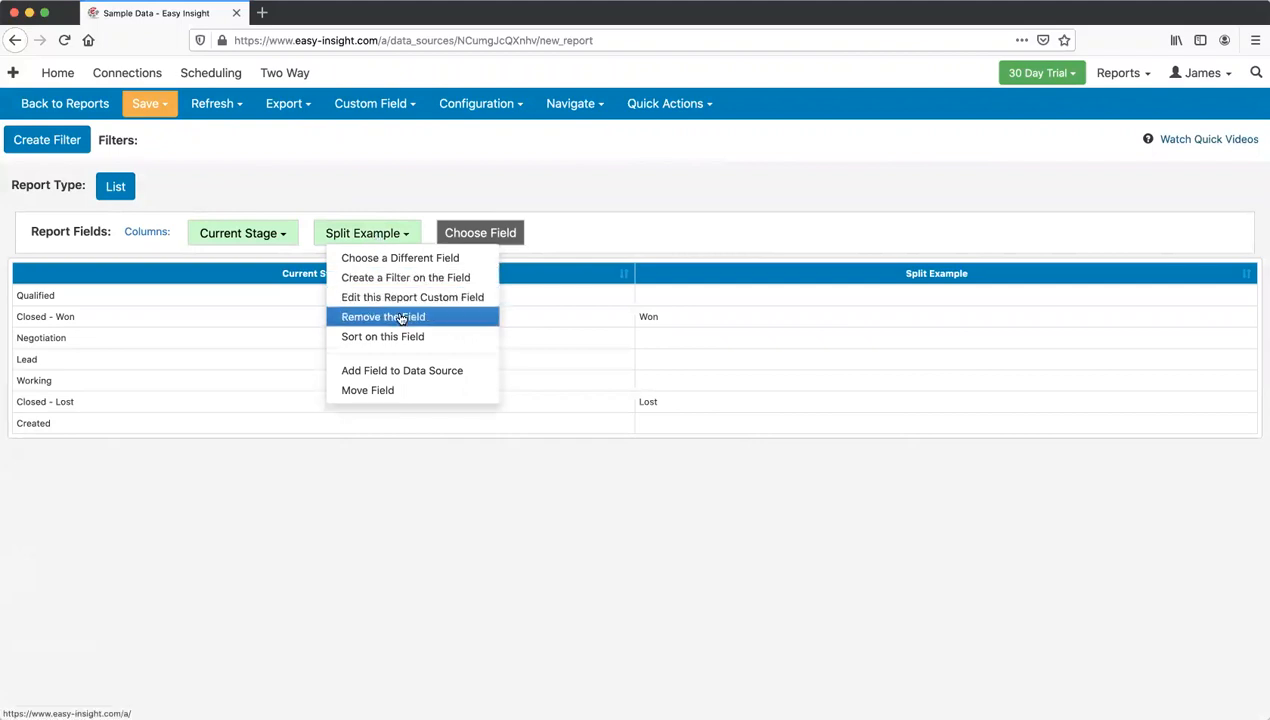
click(400, 318)
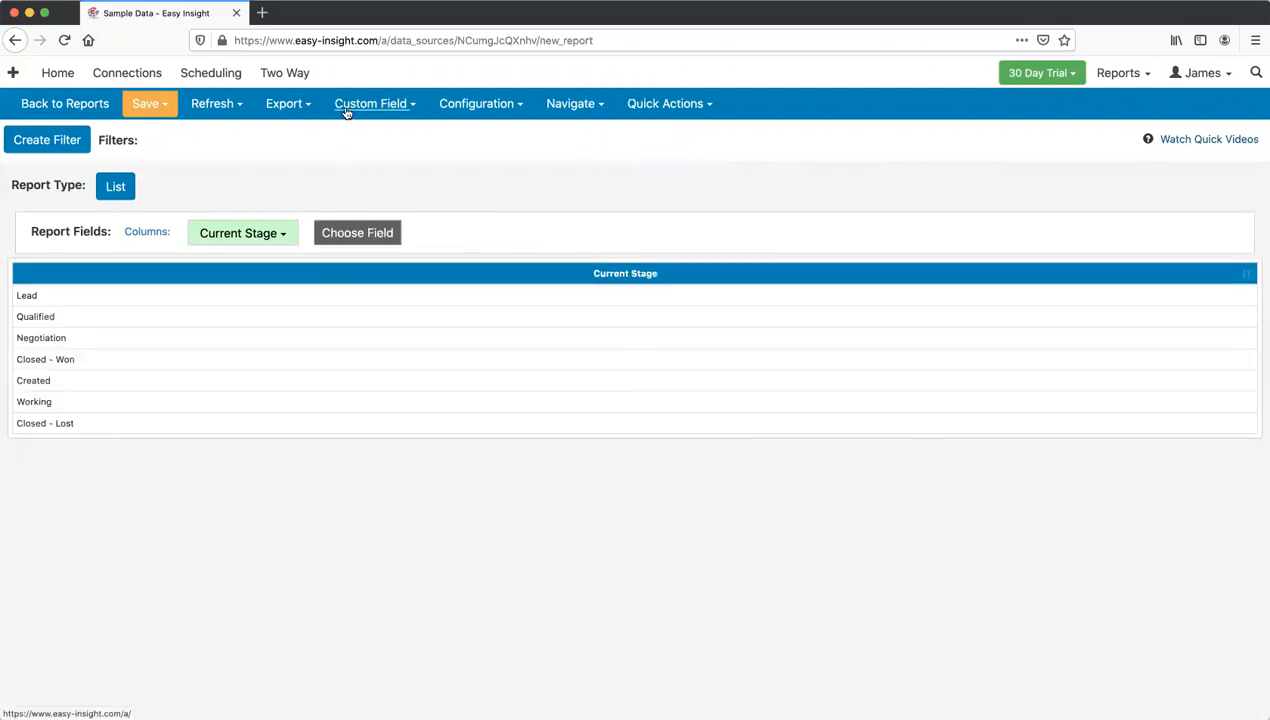
Step: Start a custom date field and examine the date functions available for its calculation
click(347, 108)
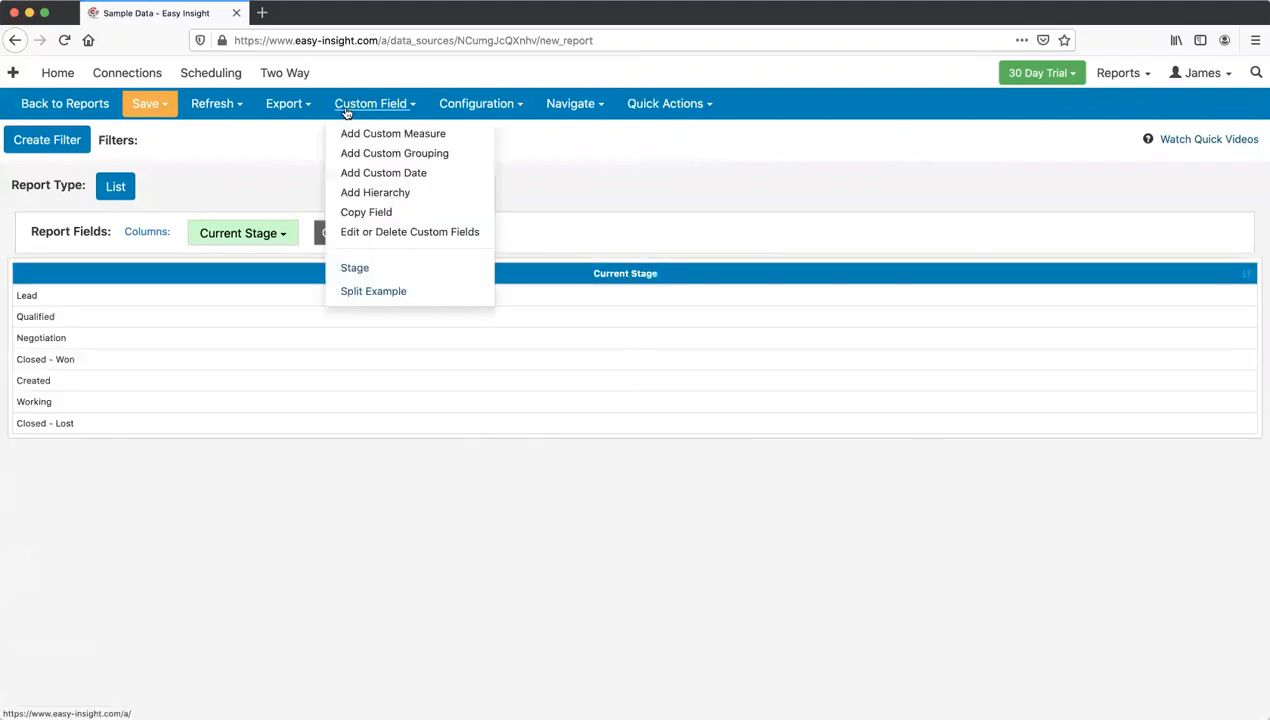
click(362, 178)
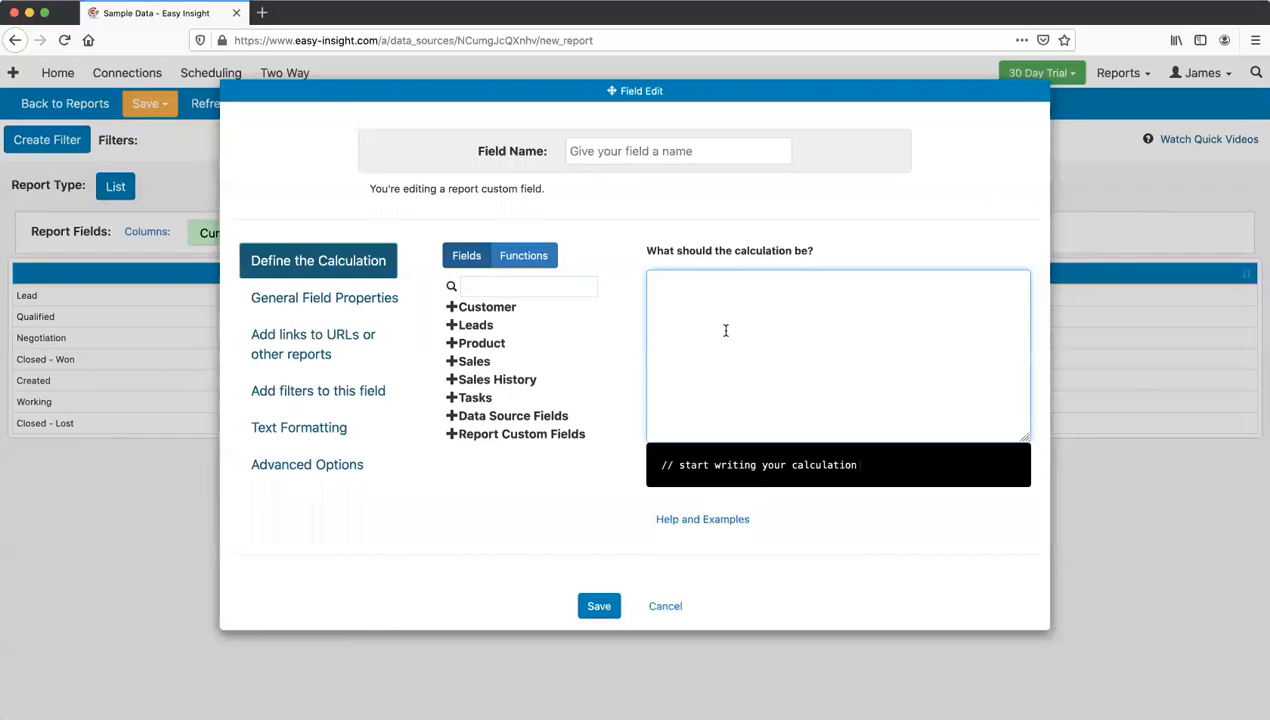
click(500, 258)
click(473, 326)
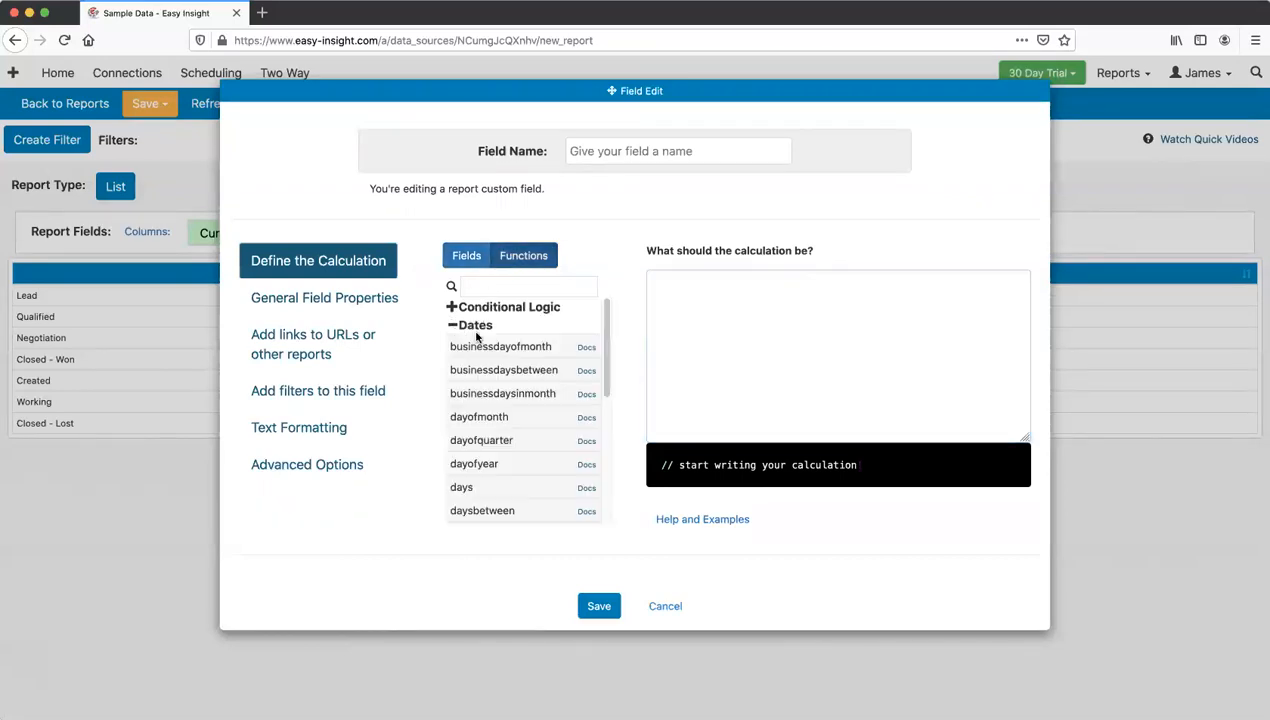
scroll(478, 330, down, 2)
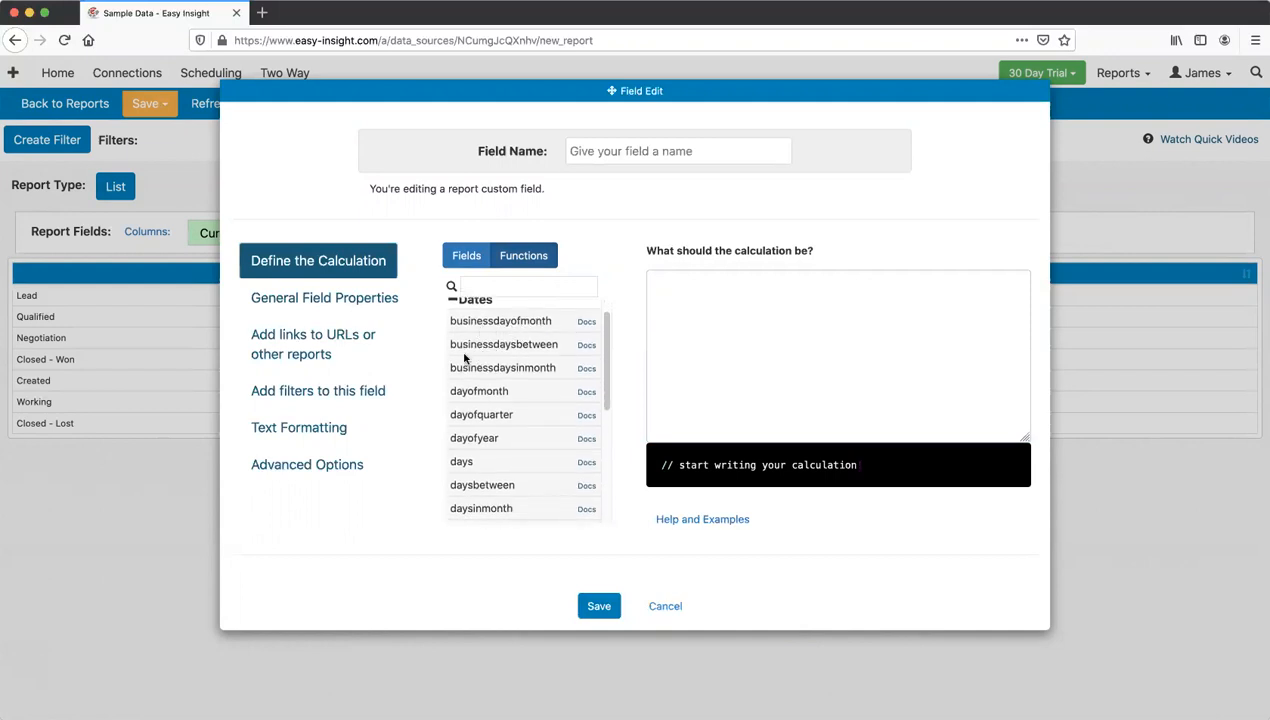
scroll(534, 358, down, 1)
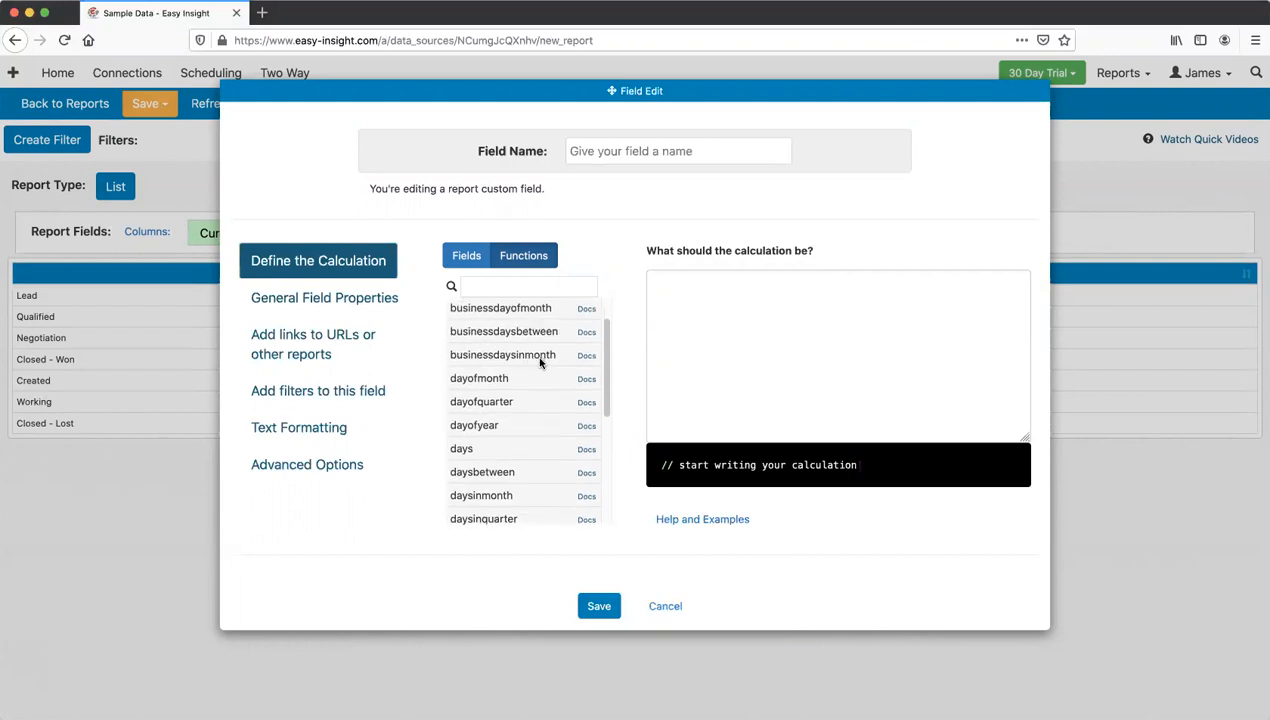
scroll(515, 356, down, 2)
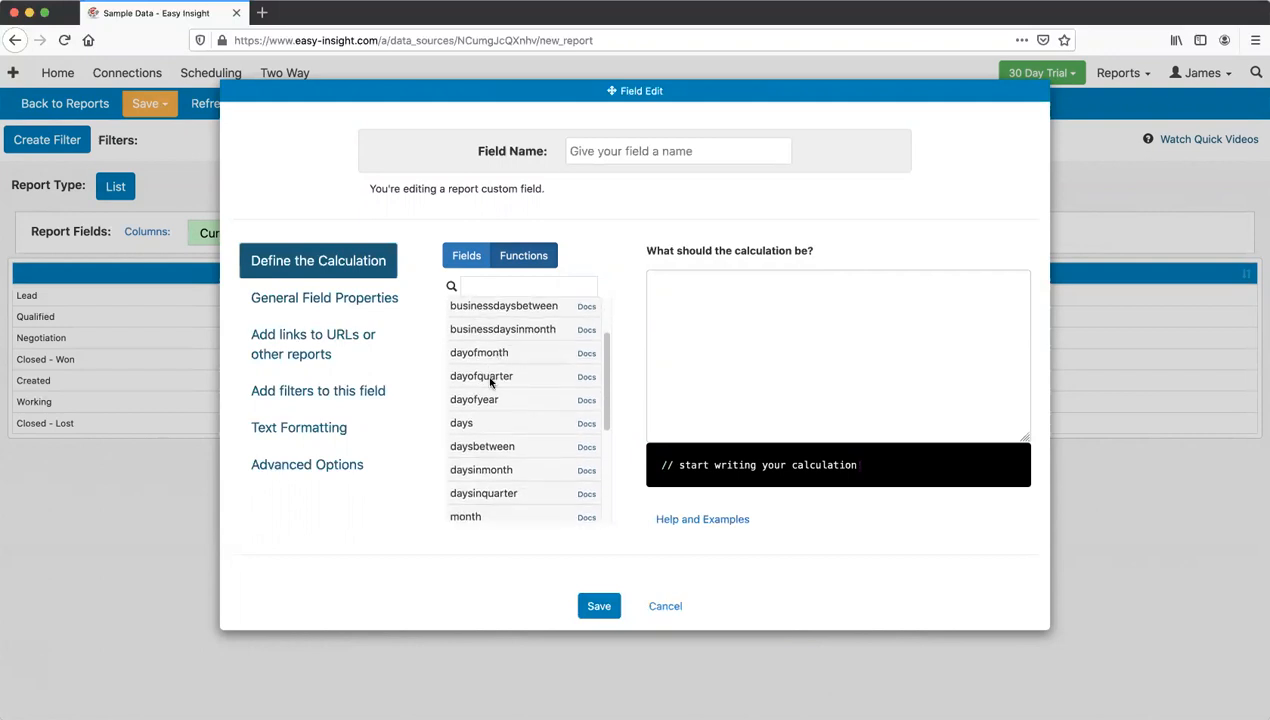
scroll(484, 399, down, 8)
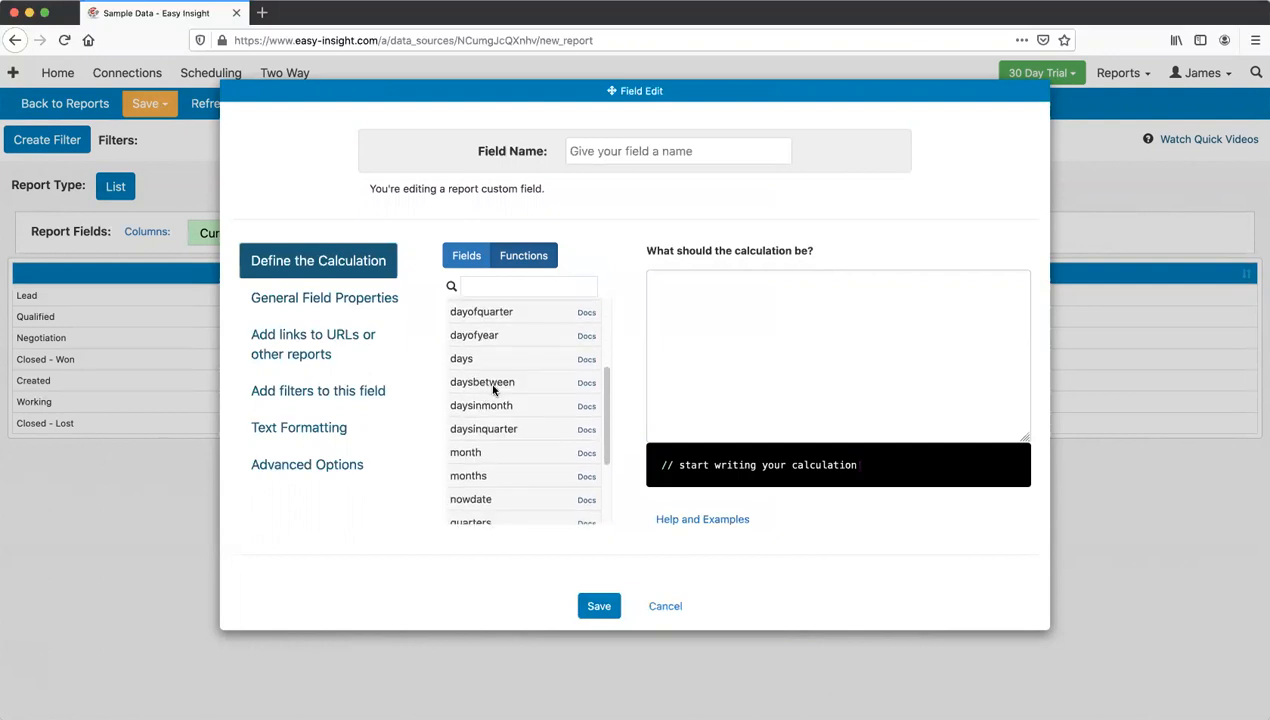
Step: Try the calculation [Date Created] + months(1) in the custom date field, and discard the field without saving
click(671, 335)
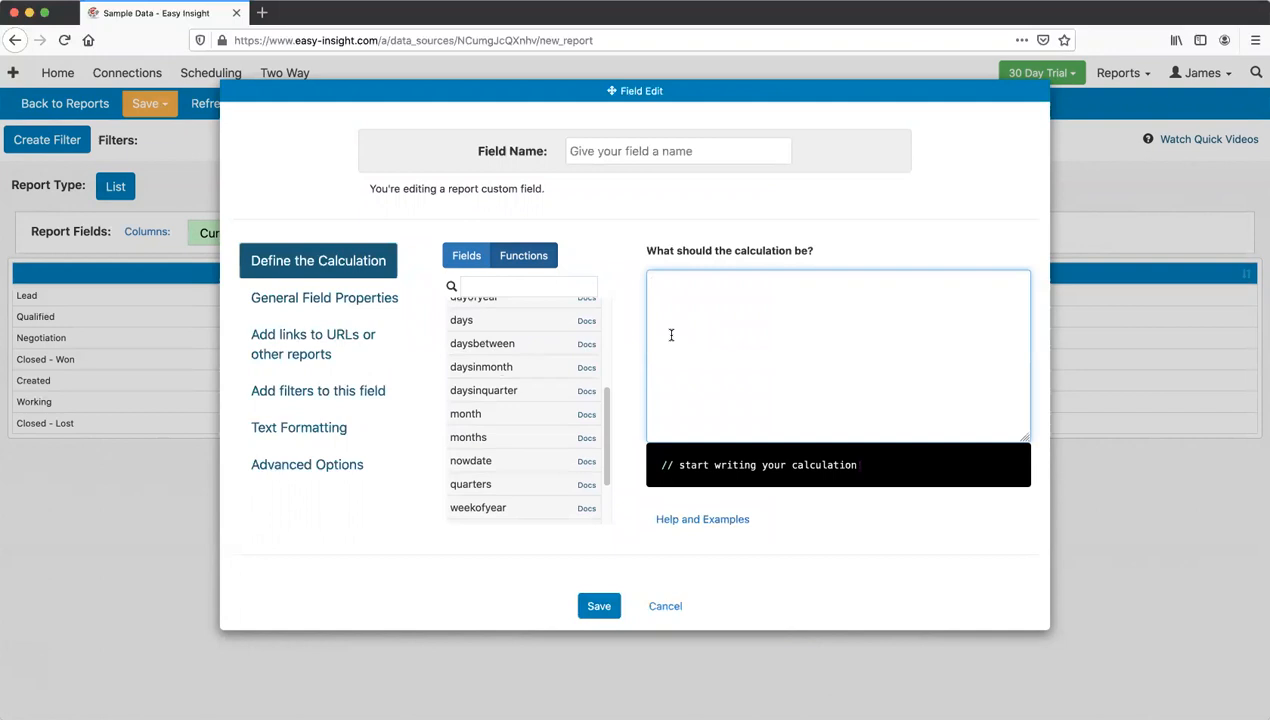
text(([Date Cr)
key(ctrl+a)
text([Date Created] + months(1))
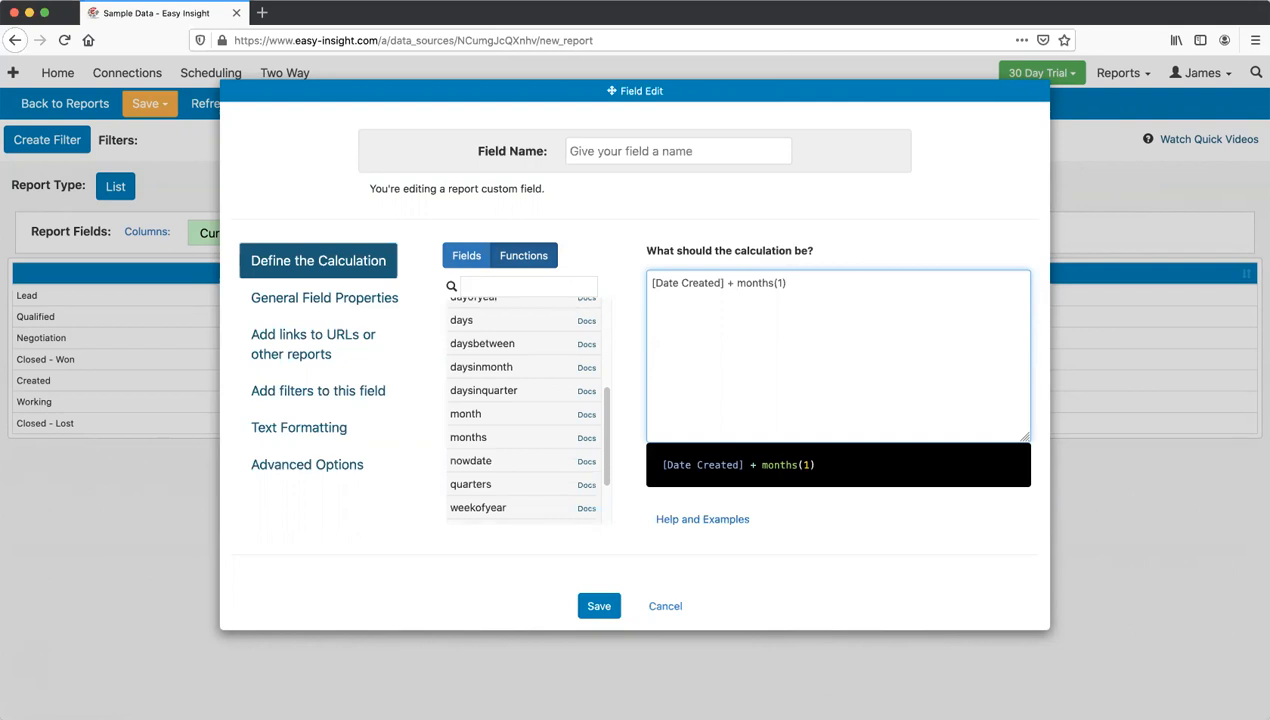
scroll(562, 372, down, 3)
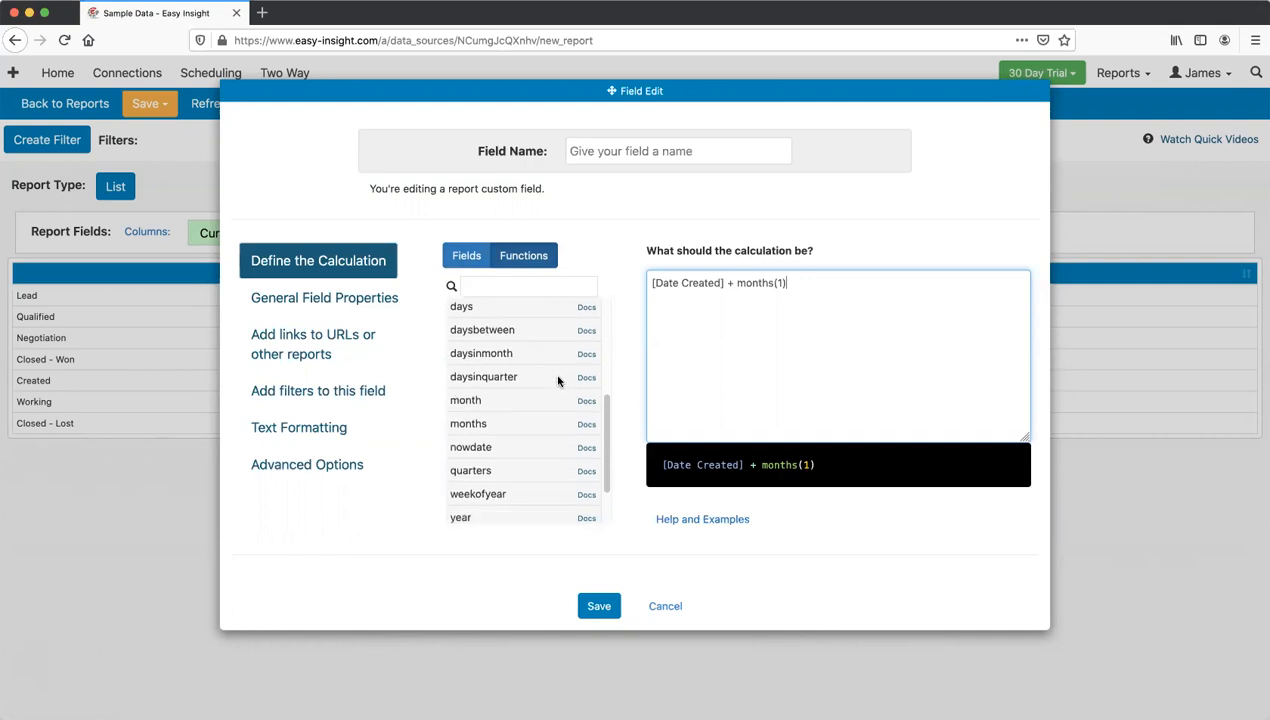
scroll(558, 380, up, 5)
scroll(545, 370, up, 3)
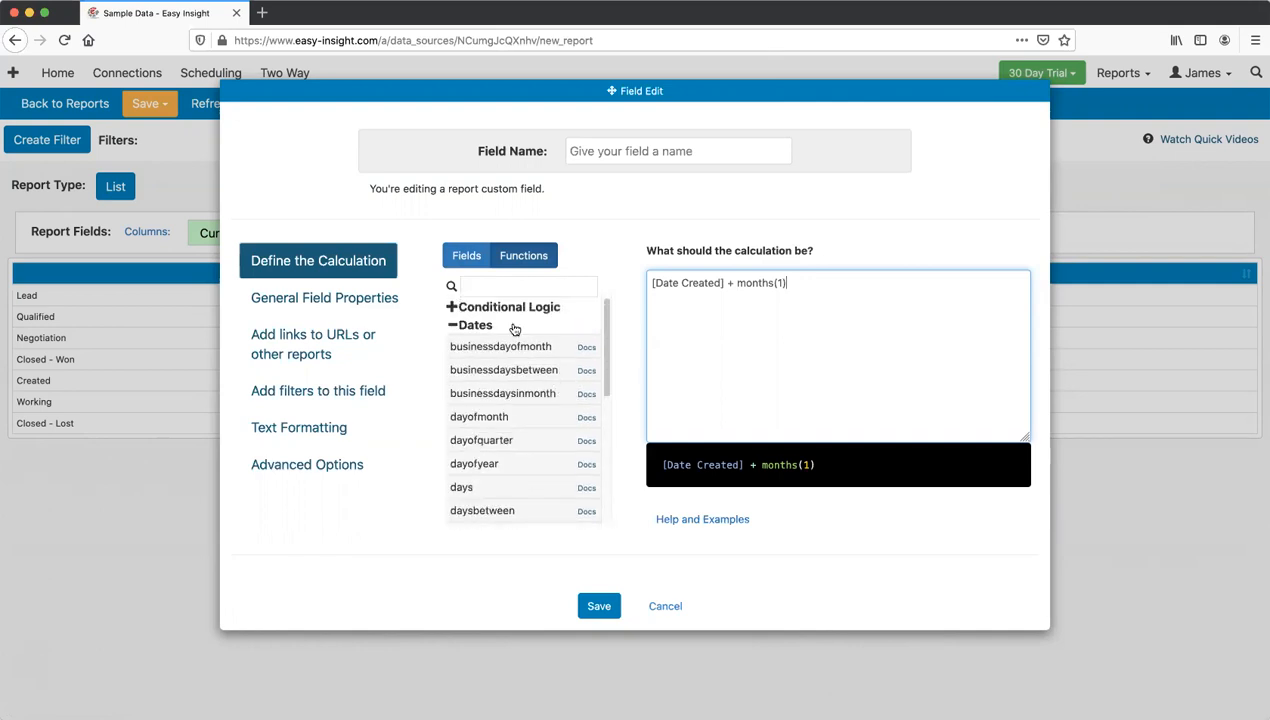
click(526, 335)
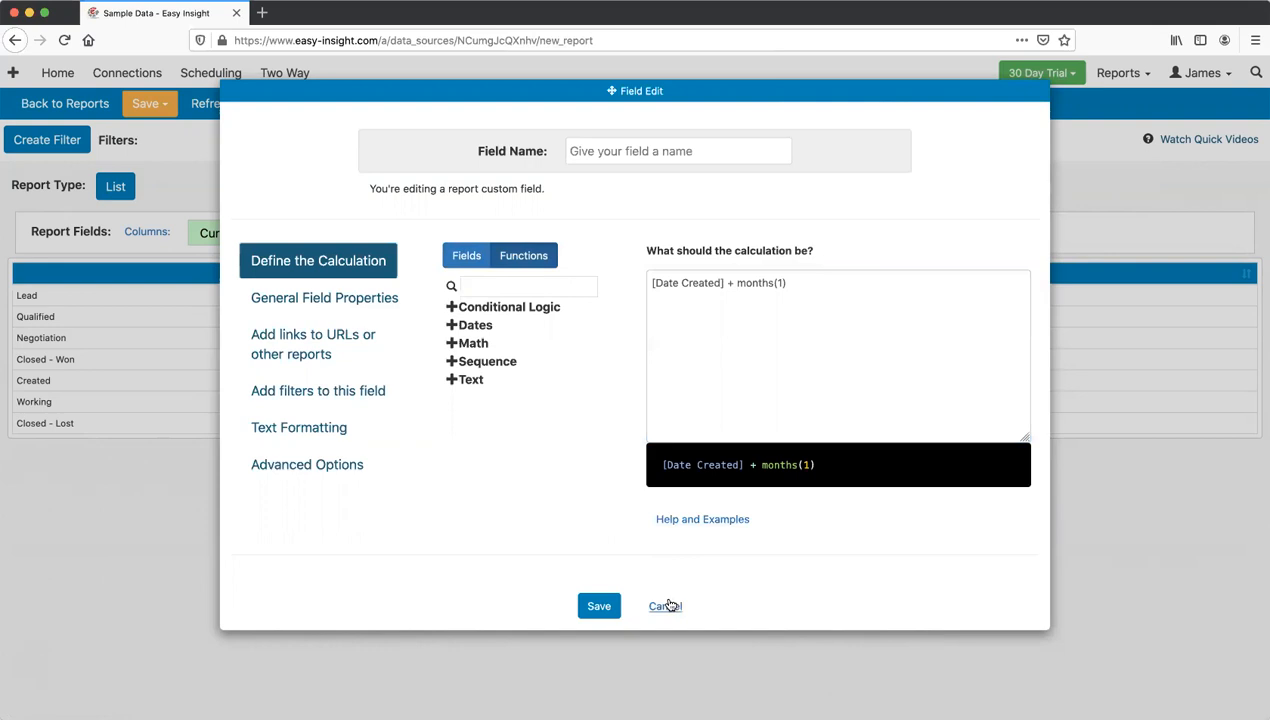
click(666, 606)
Step: Look through the available Sales fields for a different field to replace the Current Stage column
click(243, 232)
click(284, 256)
scroll(448, 440, down, 5)
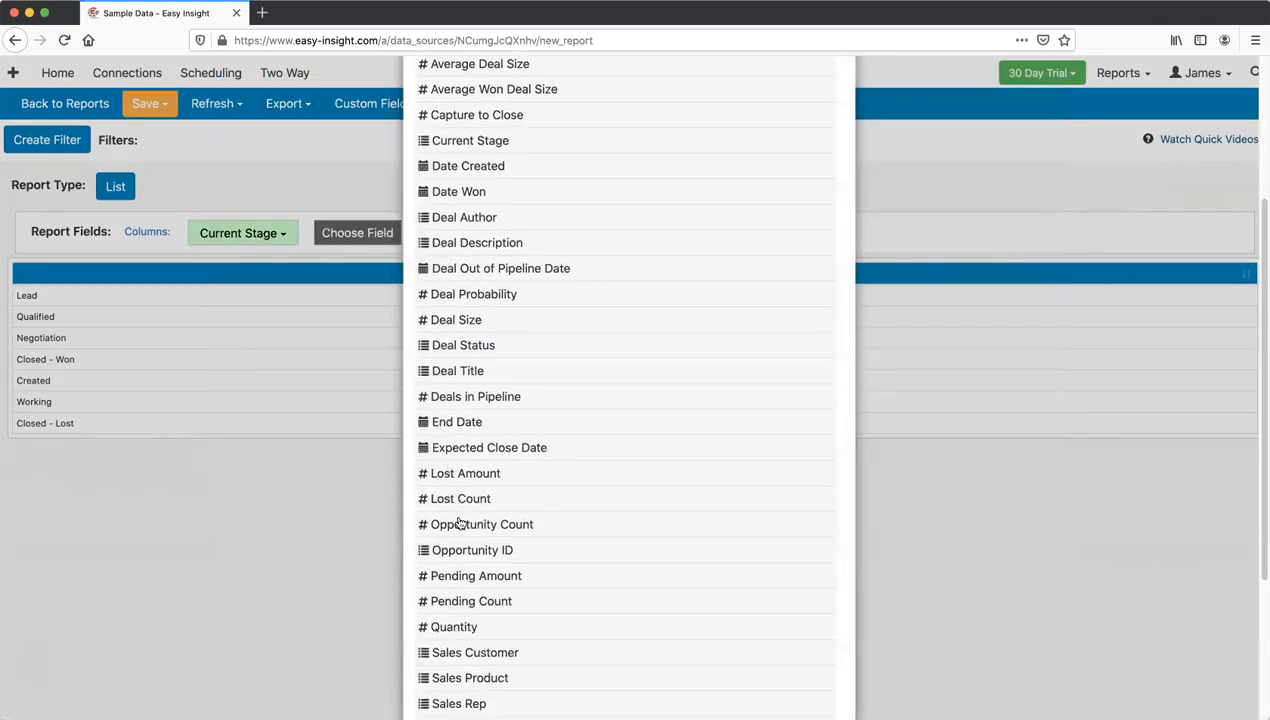
Step: Replace the Current Stage column of the list report with the Sales Rep field
click(459, 562)
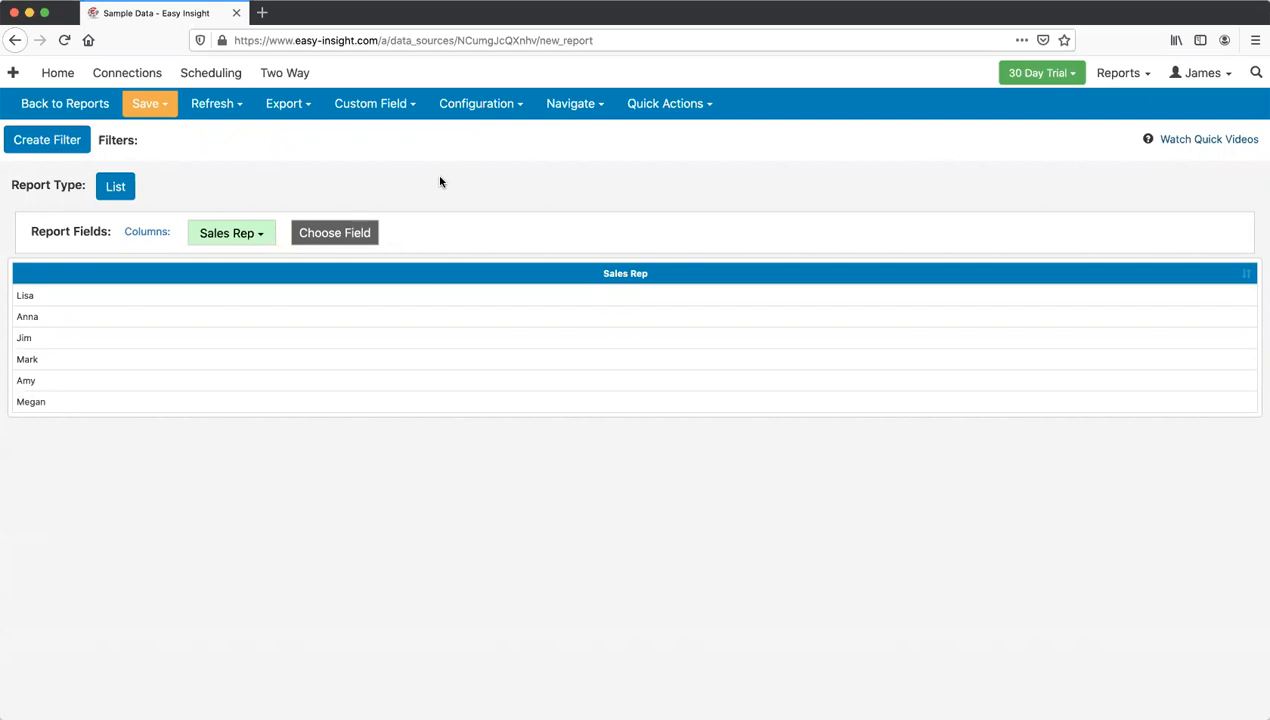
click(373, 116)
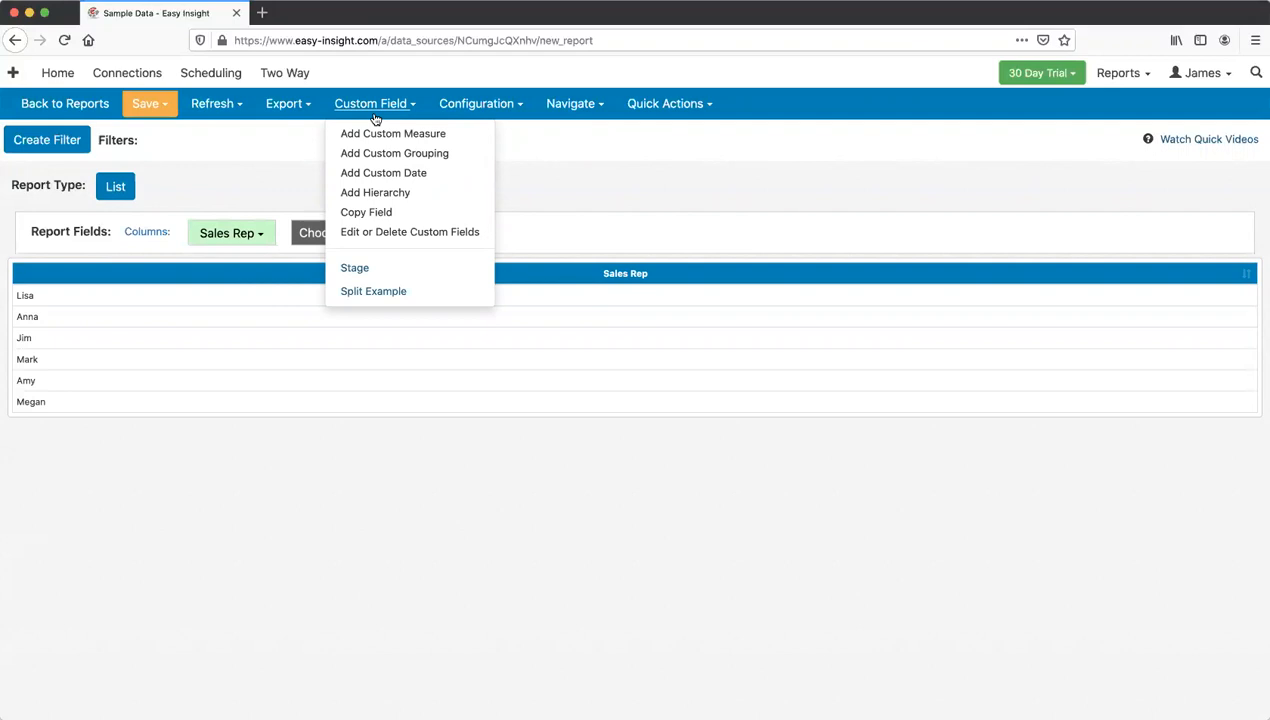
click(624, 221)
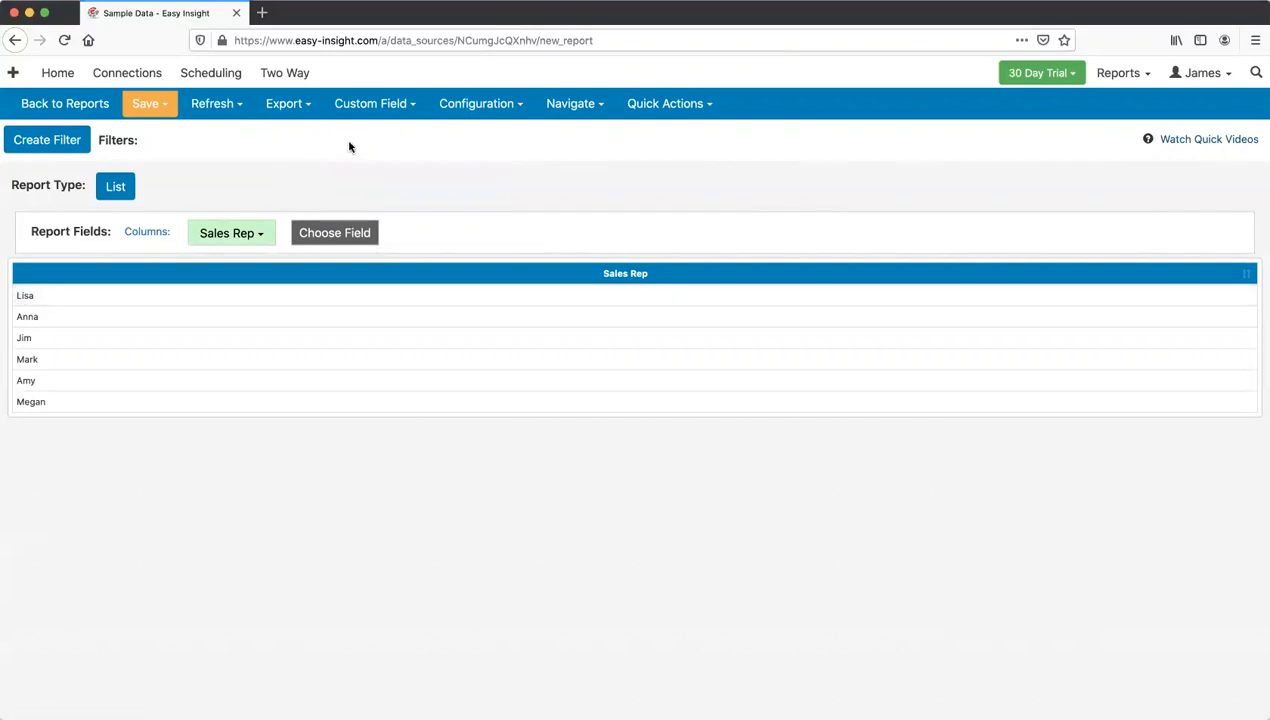
Step: Create a custom date field with the calculation first([Sales Rep], "x", [Date Won], [Date Won])
click(356, 114)
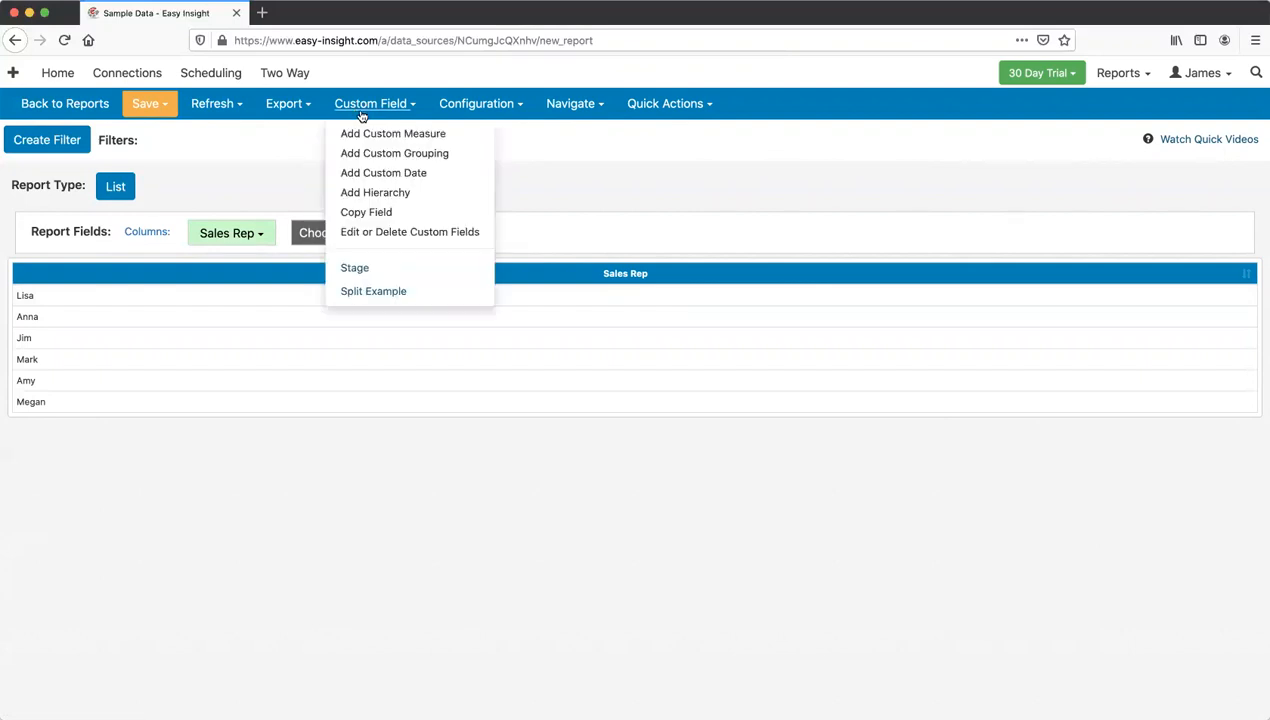
click(379, 173)
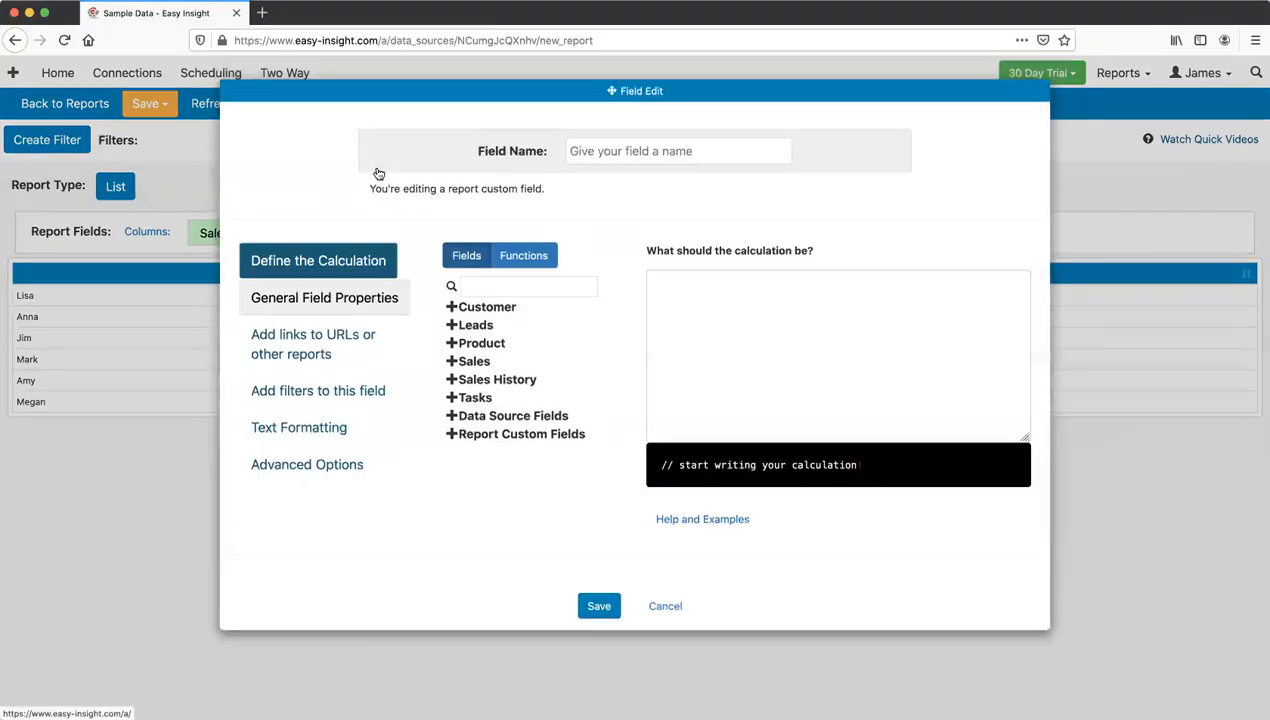
click(692, 311)
text(first)
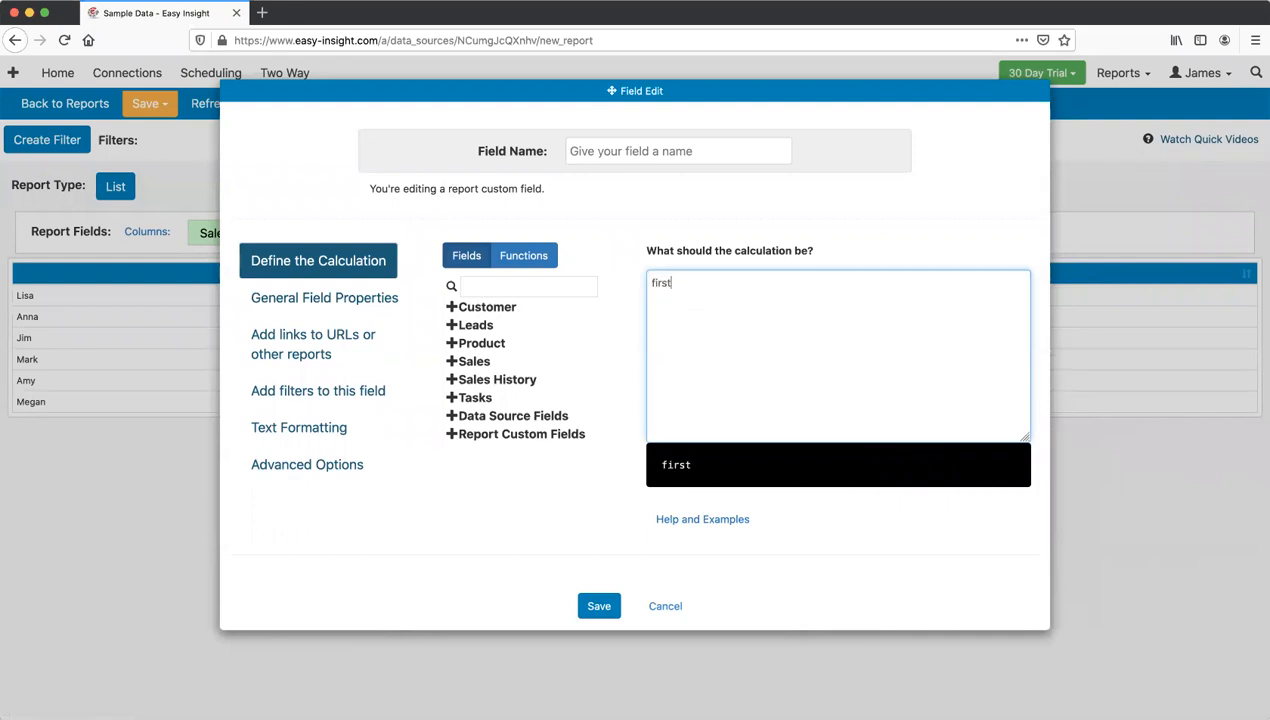
text(([Sales Re)
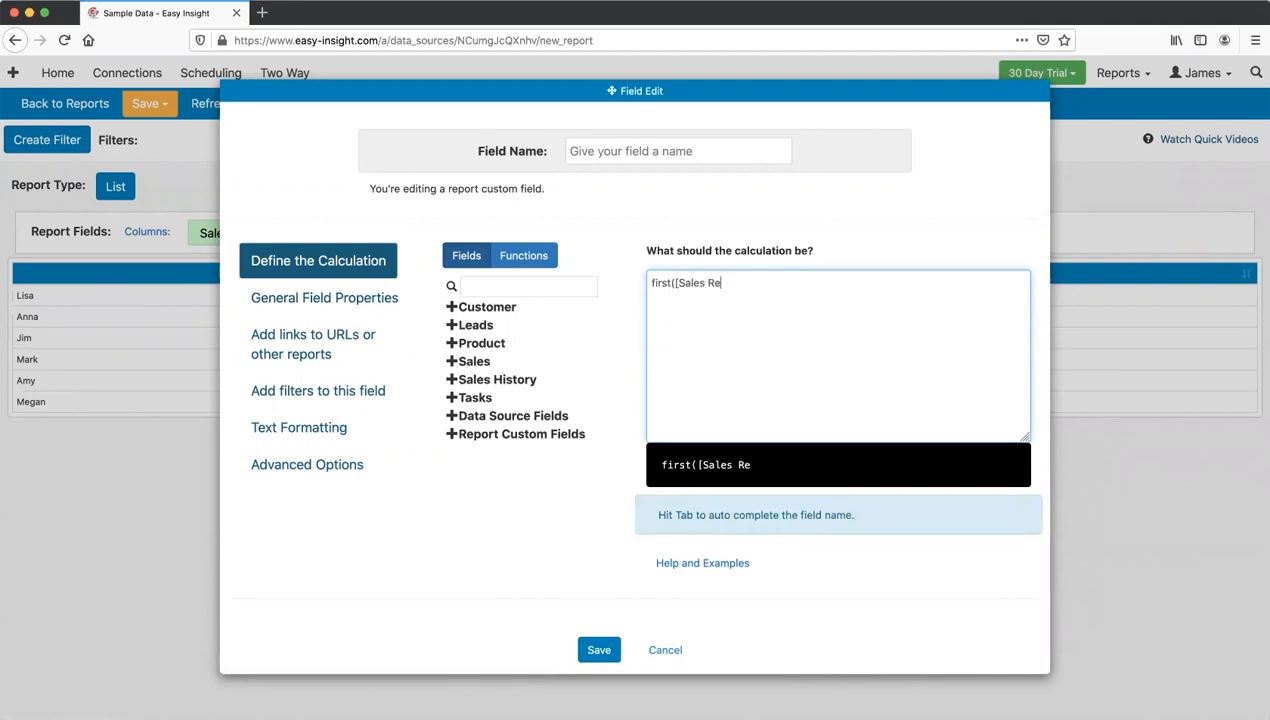
text(p,)
text("x",)
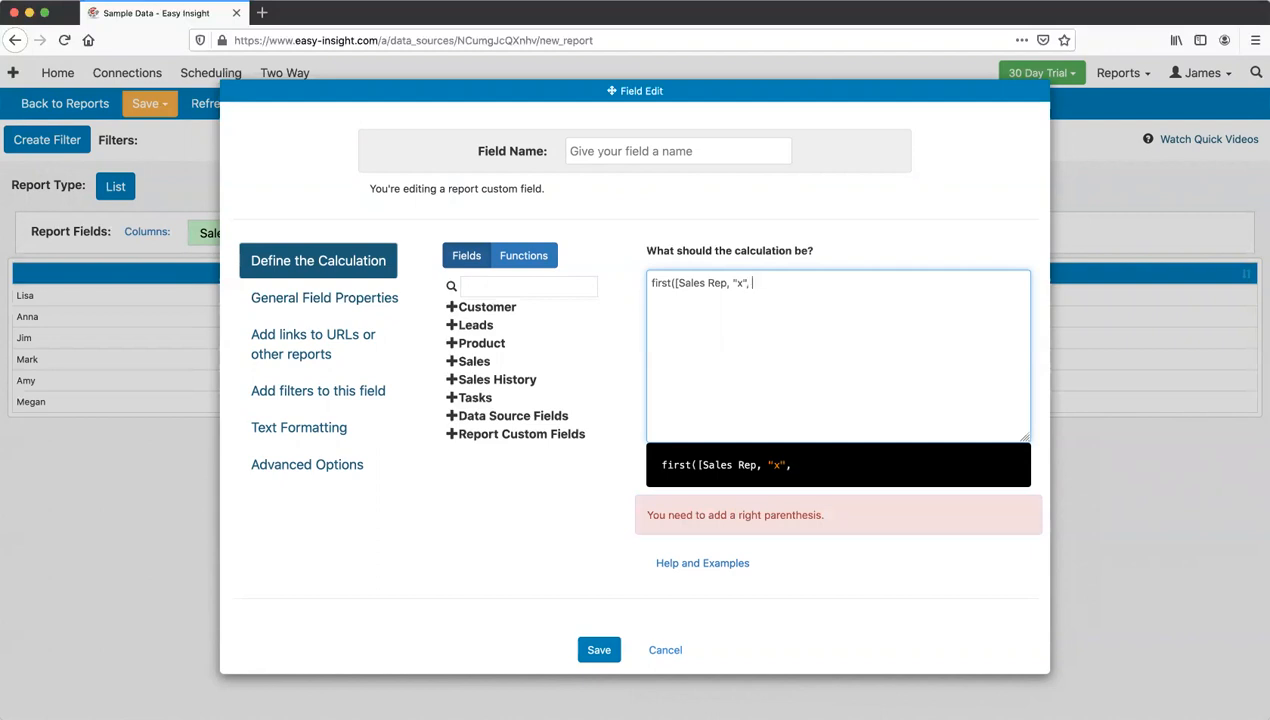
click(727, 283)
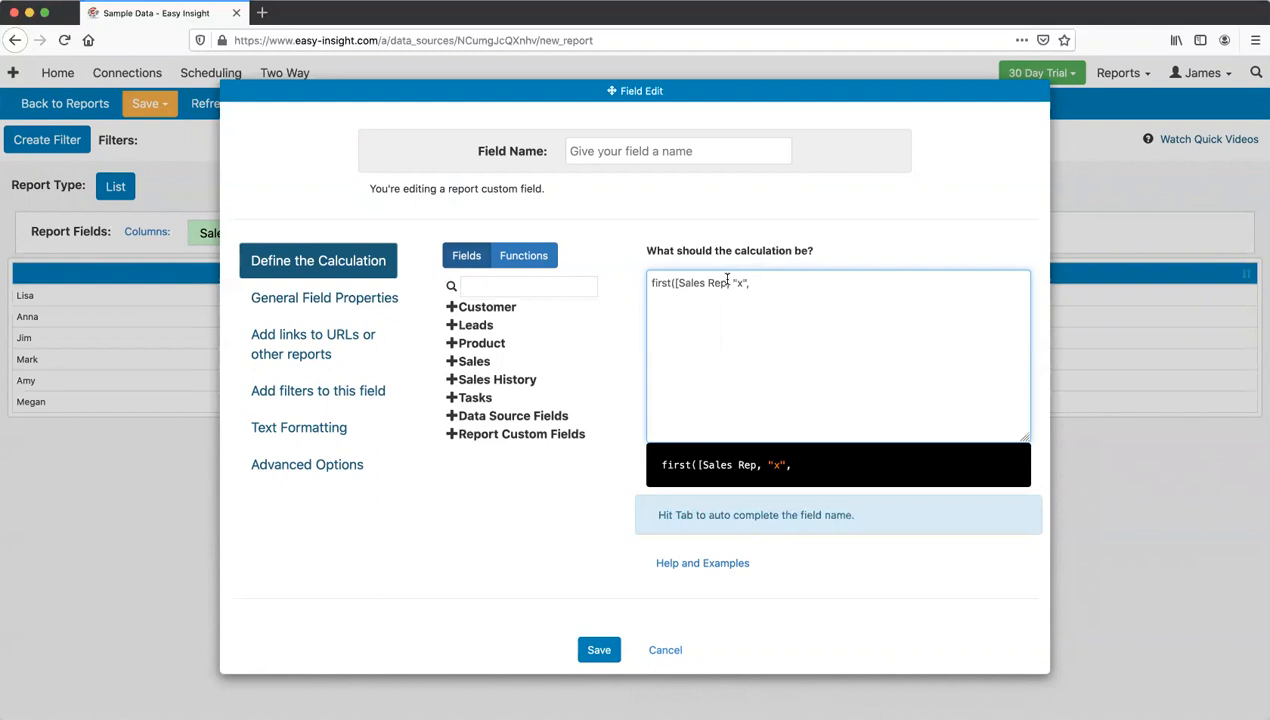
text(])
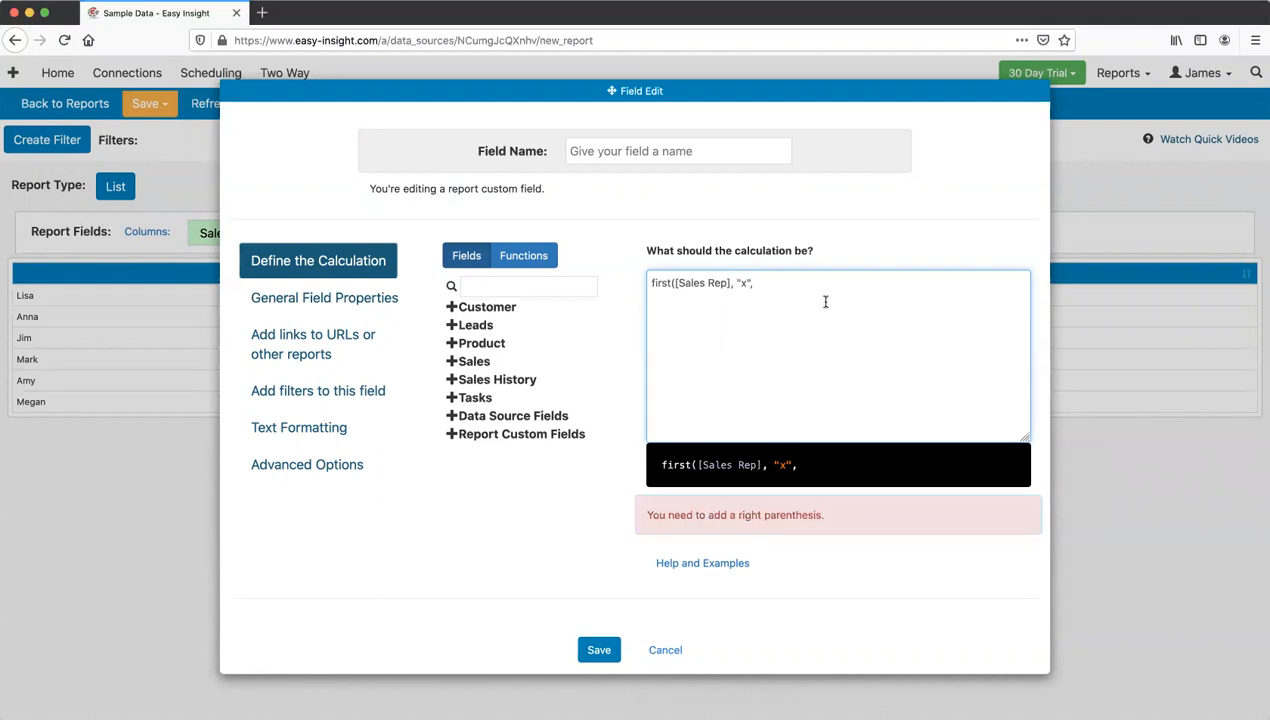
click(772, 284)
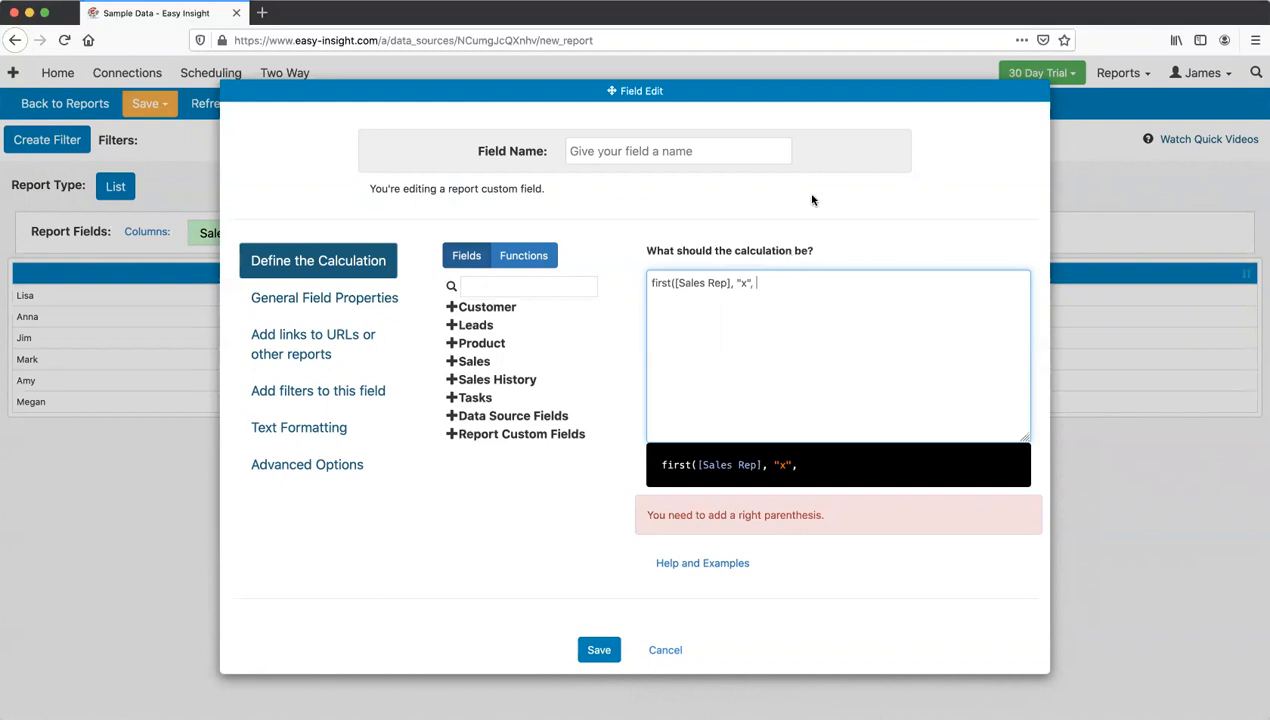
text(, [Date Wo)
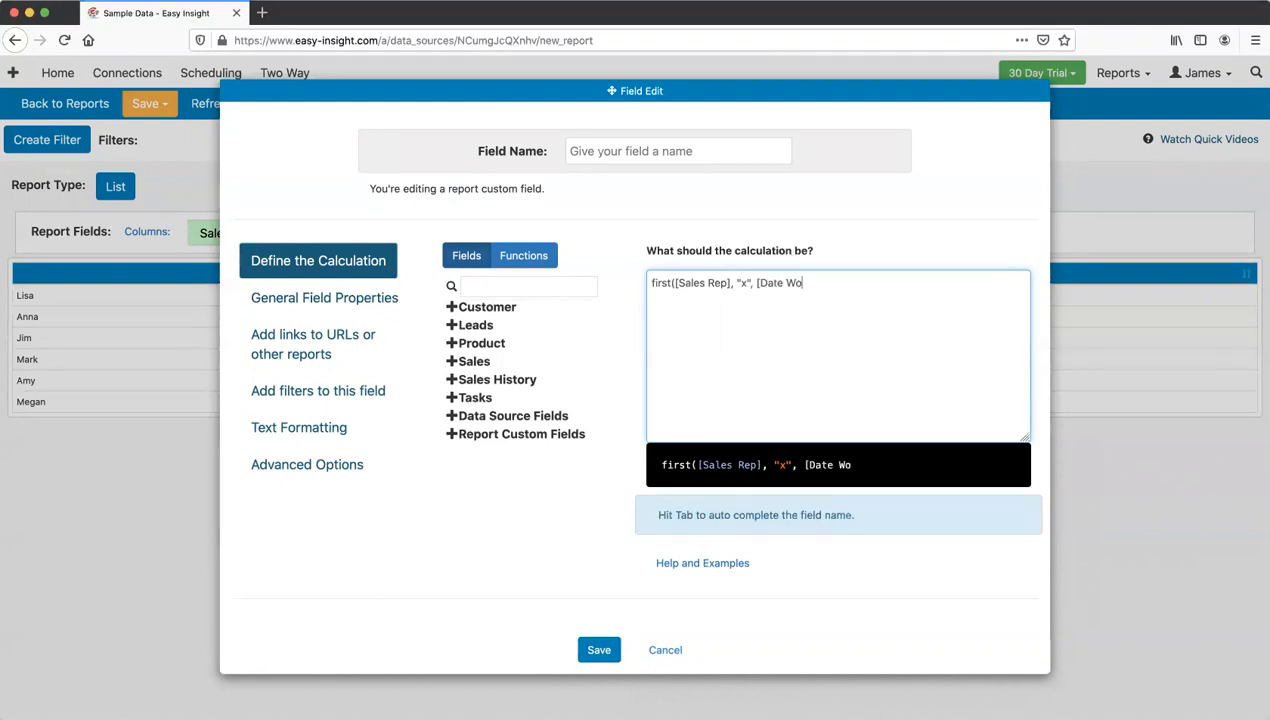
text(n], [Date Won]))
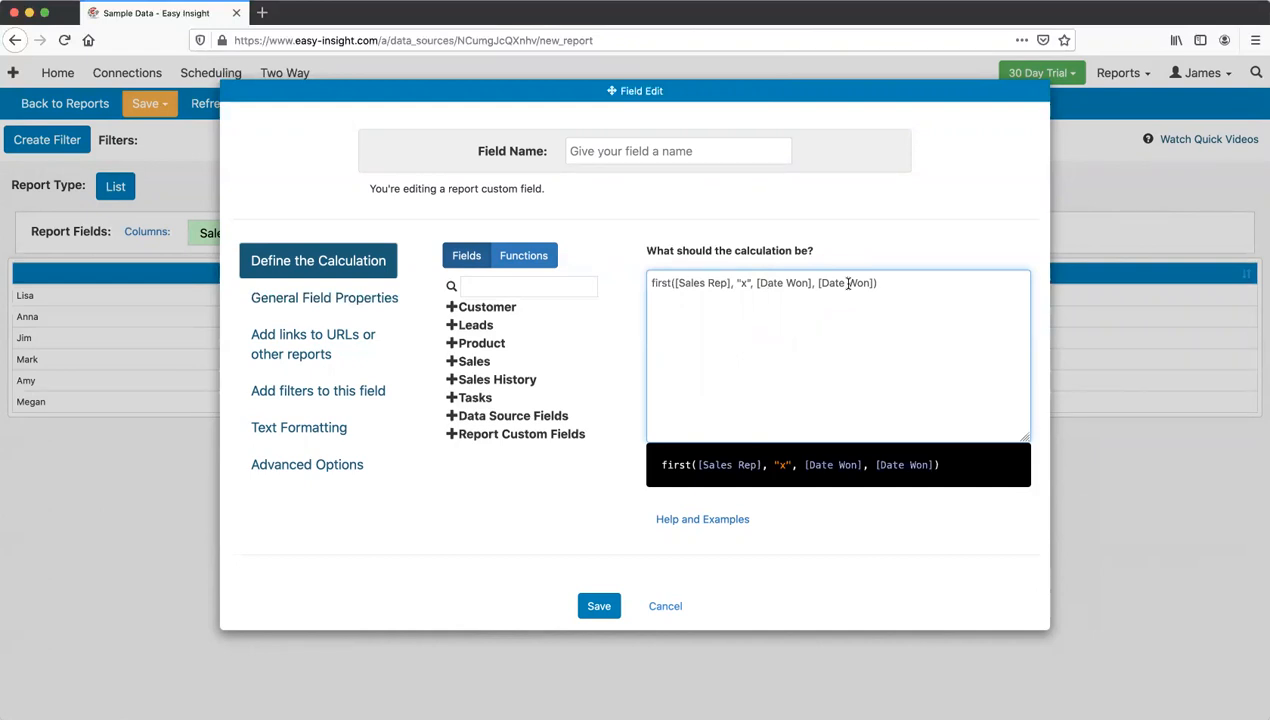
Step: Name the custom date field "First Date Won" and save it
click(636, 151)
text(First Date Won)
click(599, 606)
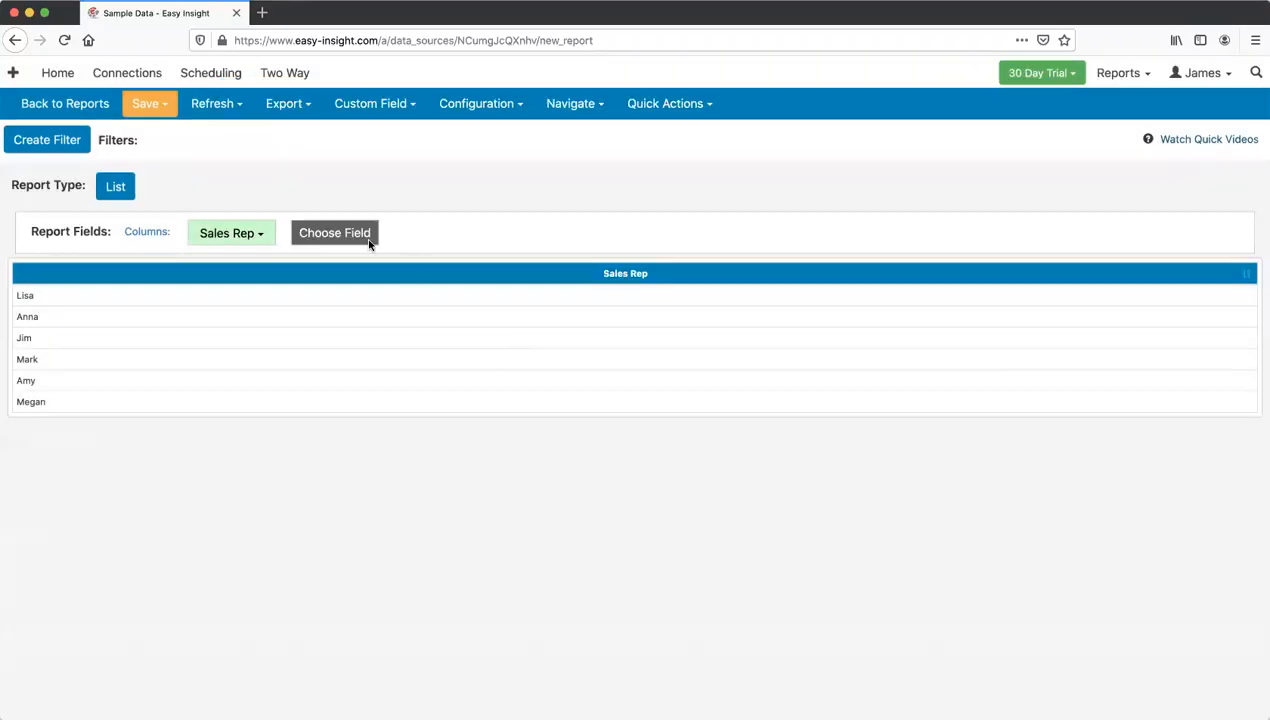
Step: Add the First Date Won custom field as a column beside Sales Rep
click(366, 240)
scroll(558, 394, down, 5)
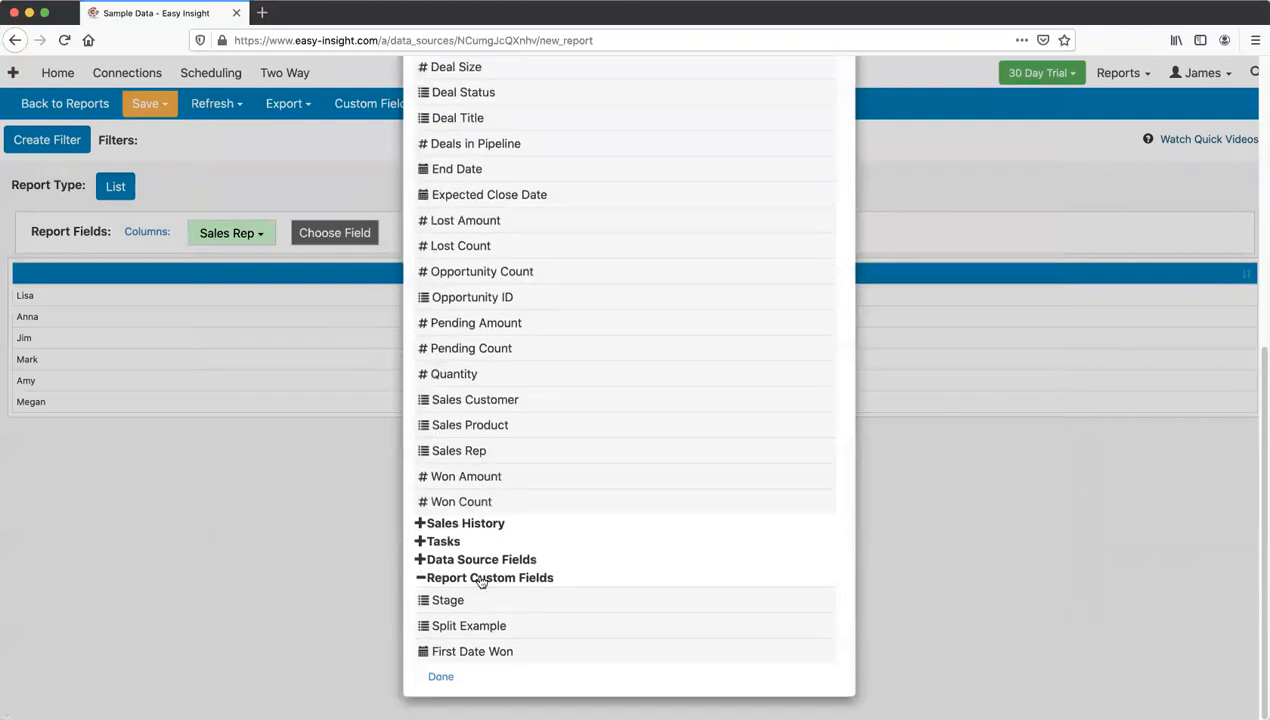
click(488, 651)
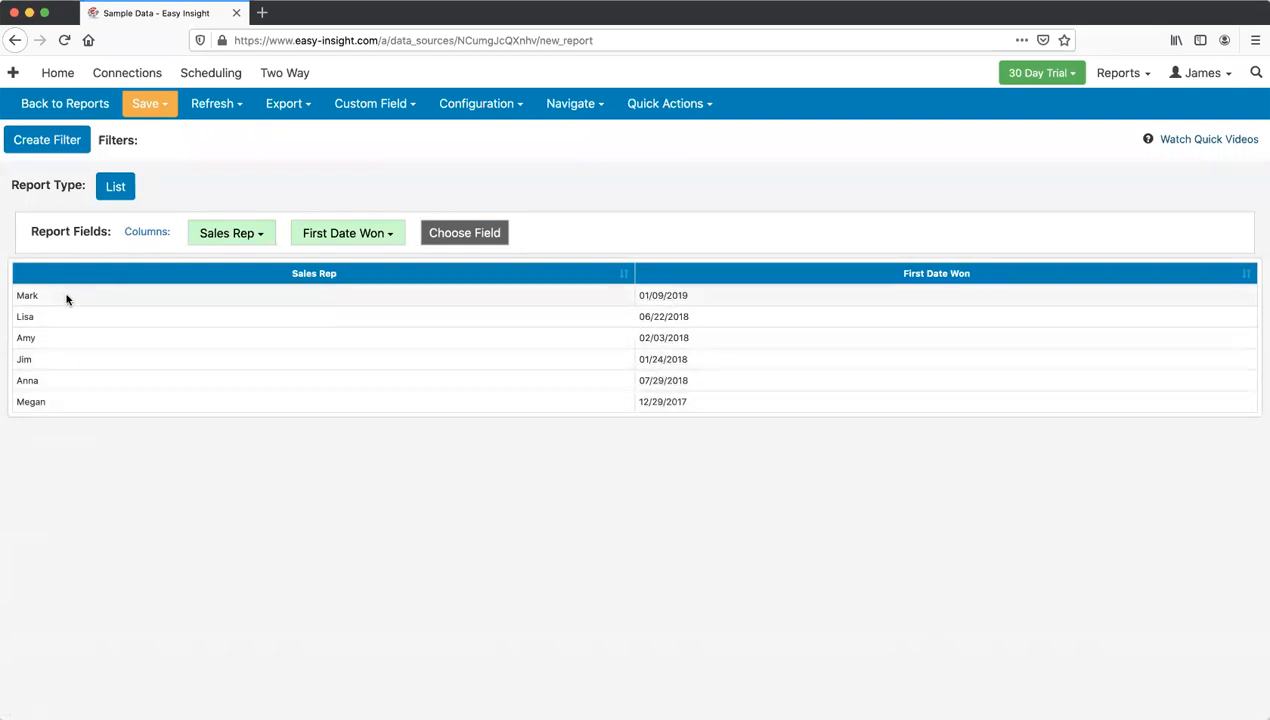
Step: Copy the calculation from the First Date Won field and close its editor without changes
click(341, 237)
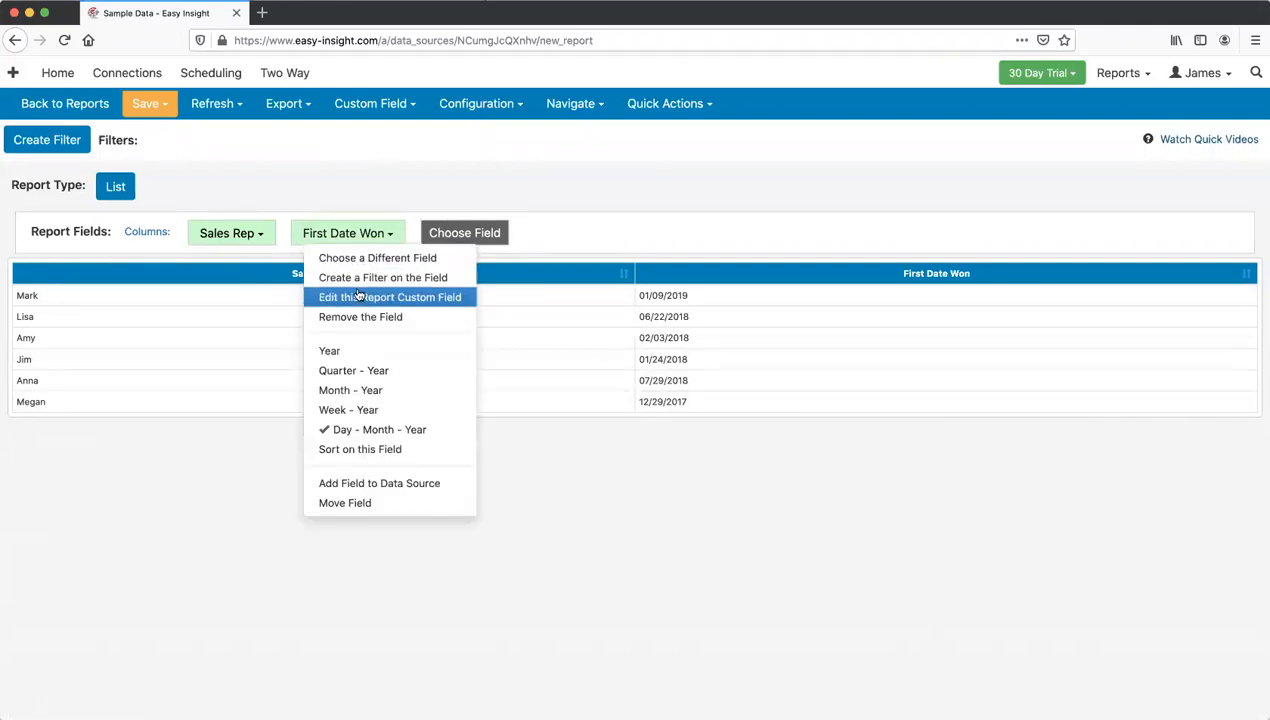
click(358, 295)
drag(880, 298, 573, 293)
key(ctrl+c)
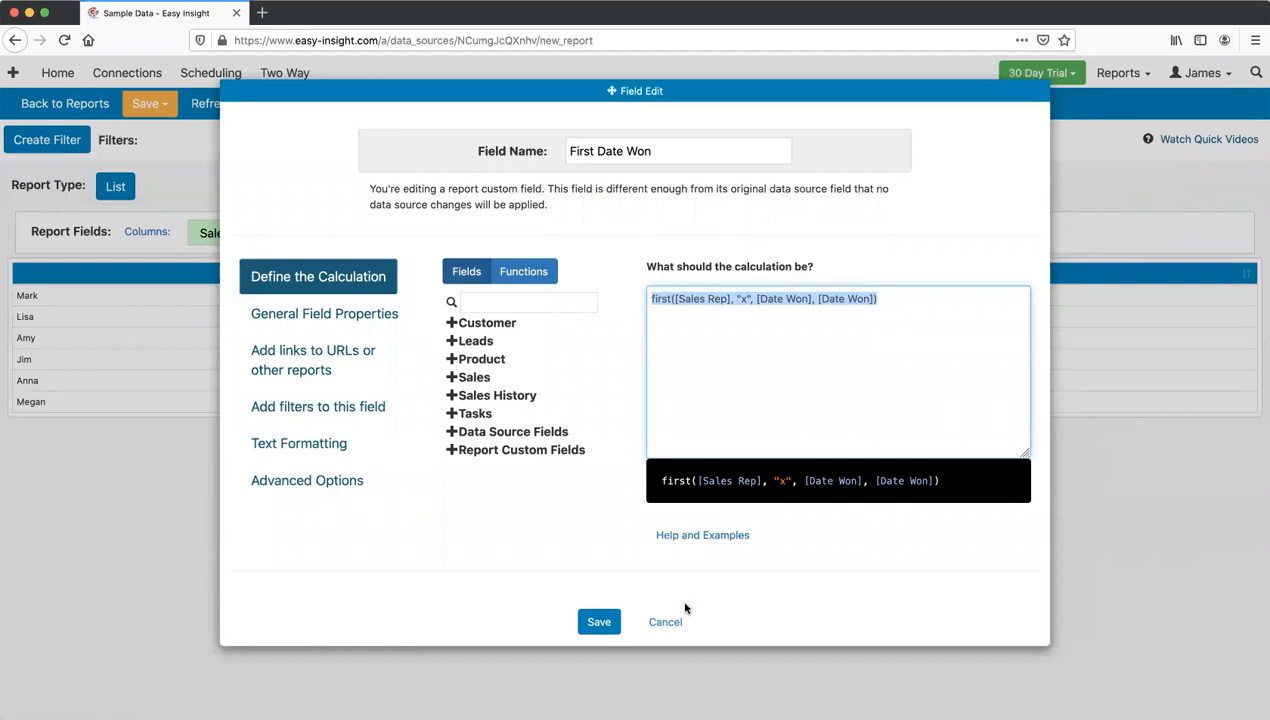
click(670, 622)
Step: Start a new custom grouping field and paste the copied calculation into it
click(377, 105)
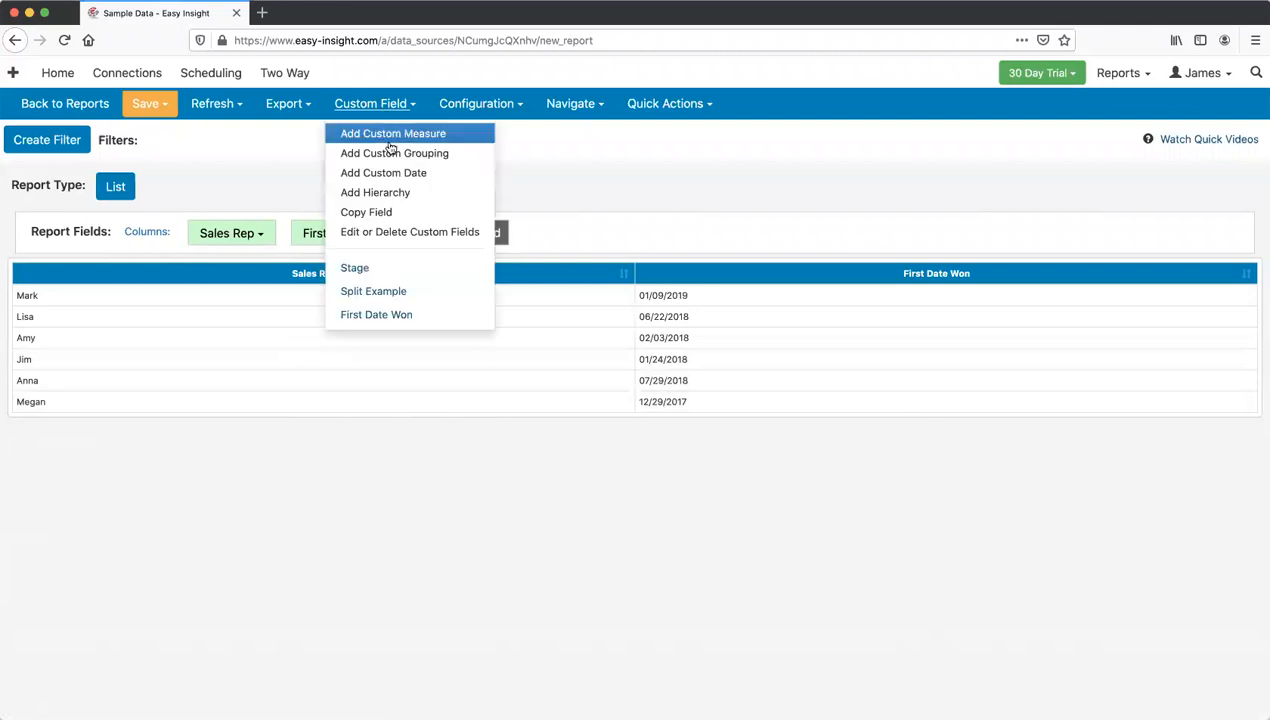
click(390, 152)
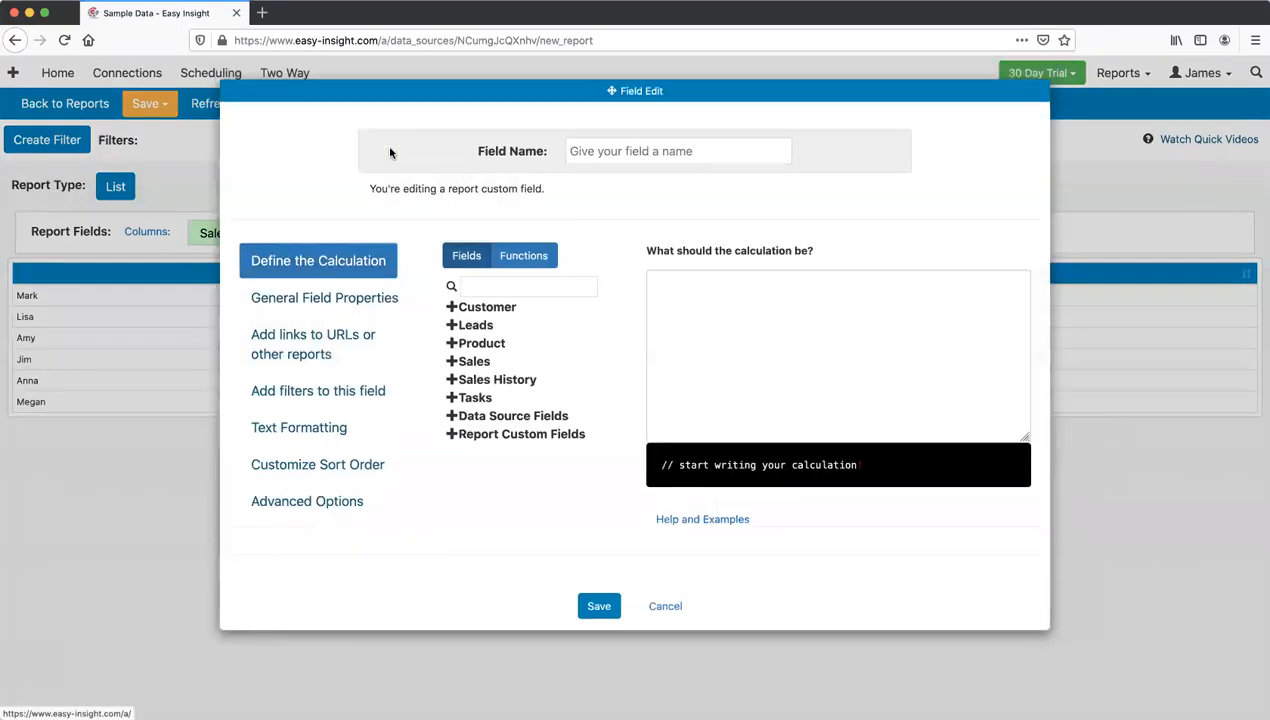
click(738, 317)
key(ctrl+v)
Step: Replace the calculation's last argument with [Deal Title], giving first([Sales Rep], "x", [Date Won], [Deal Title])
drag(880, 283, 824, 287)
key(BackSpace)
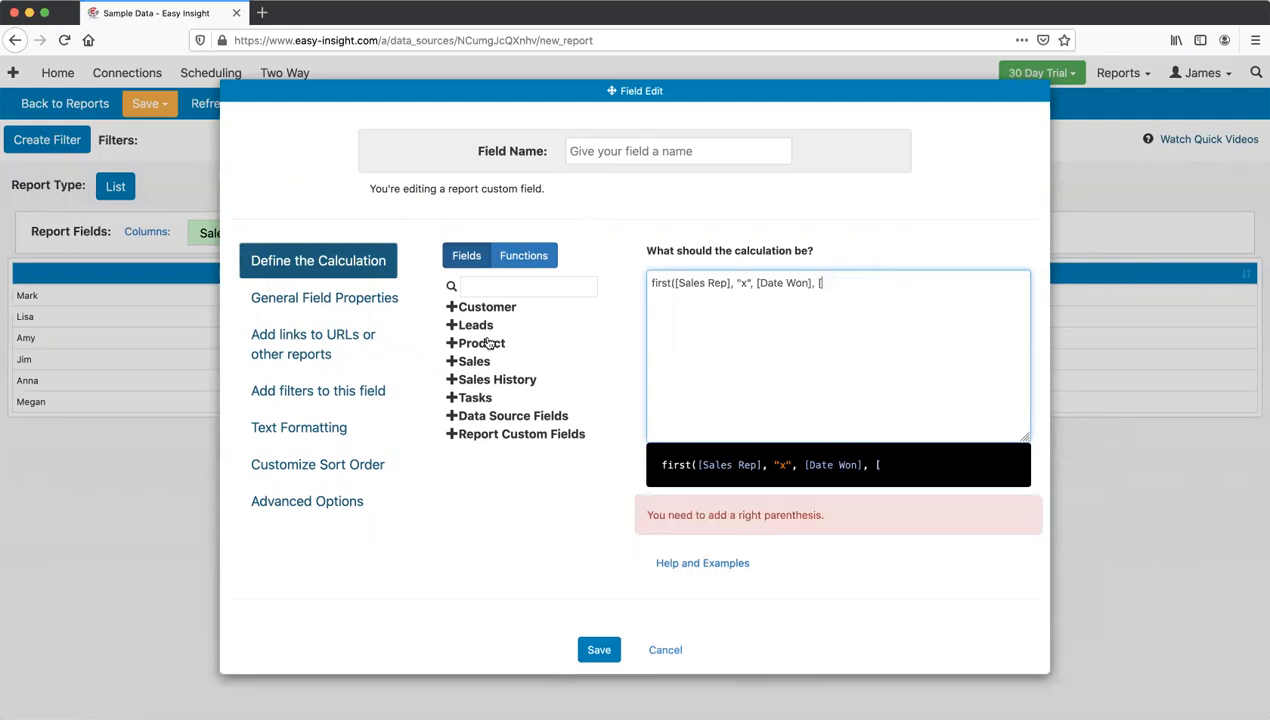
click(486, 361)
scroll(482, 362, down, 3)
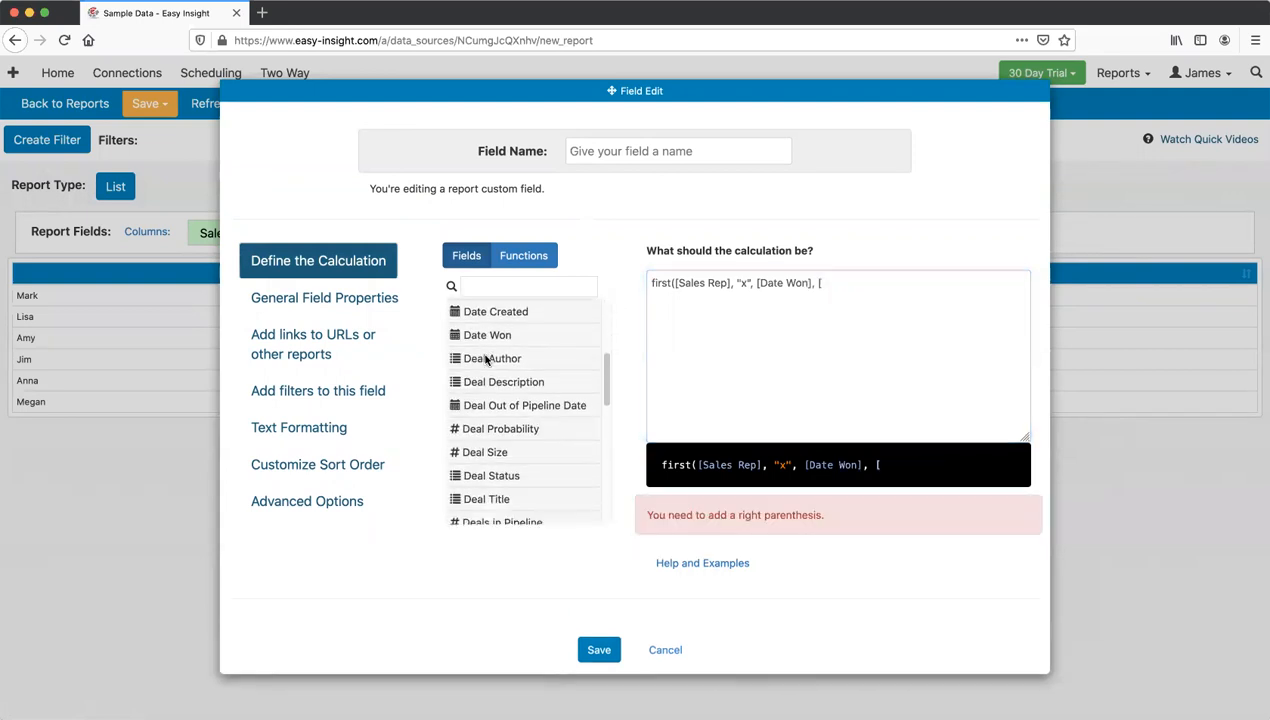
click(828, 340)
text(Deal )
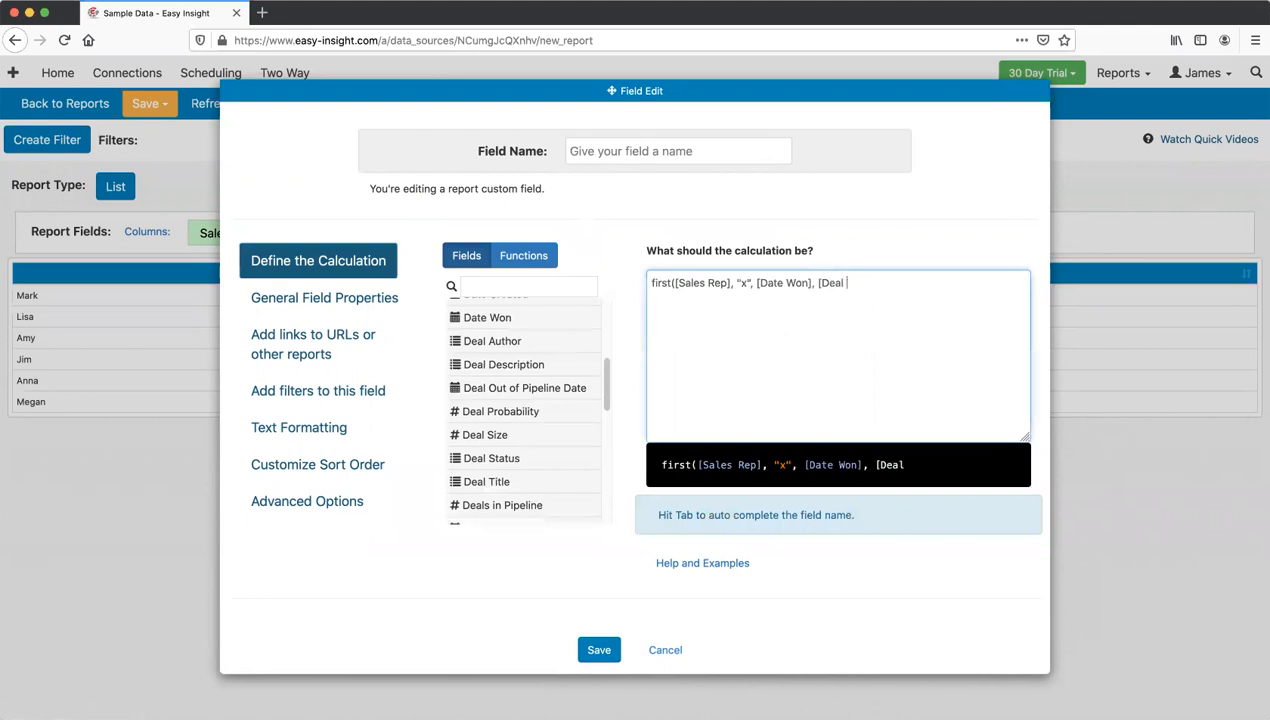
text(Title]))
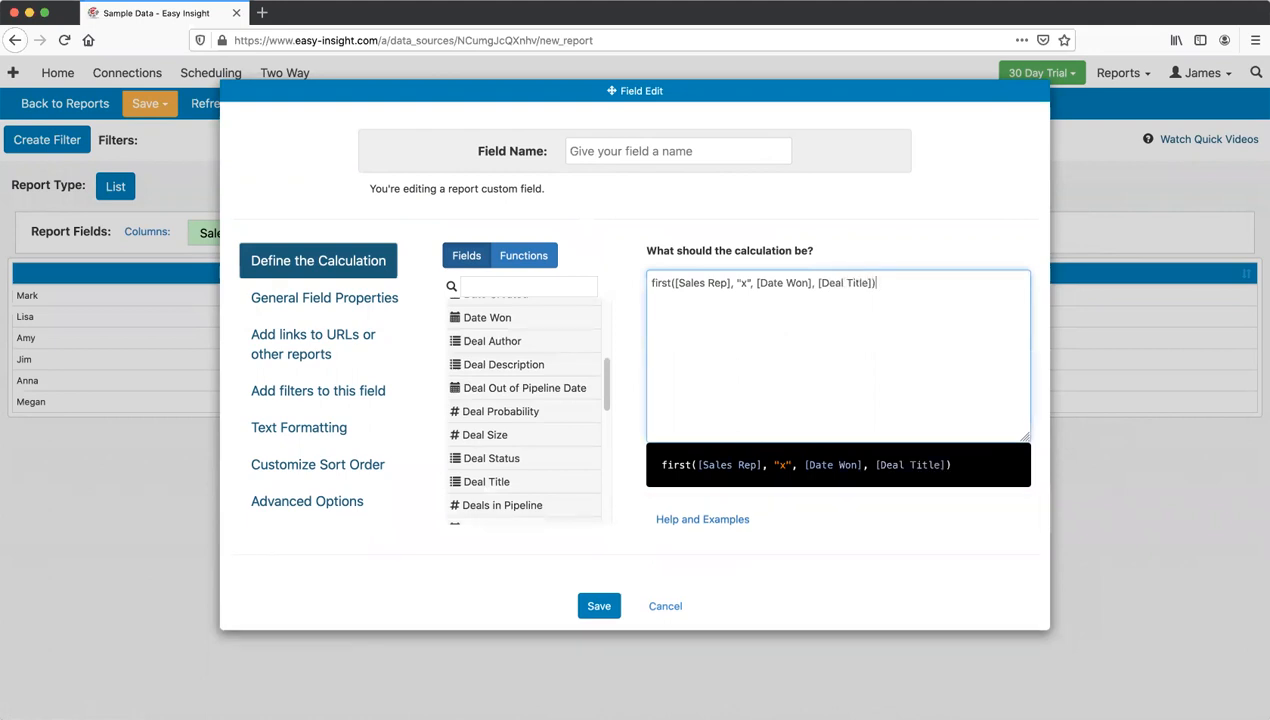
click(849, 283)
drag(757, 283, 809, 289)
click(846, 286)
Step: Name the custom grouping "First Customer" and save it
click(657, 160)
text(First Customer)
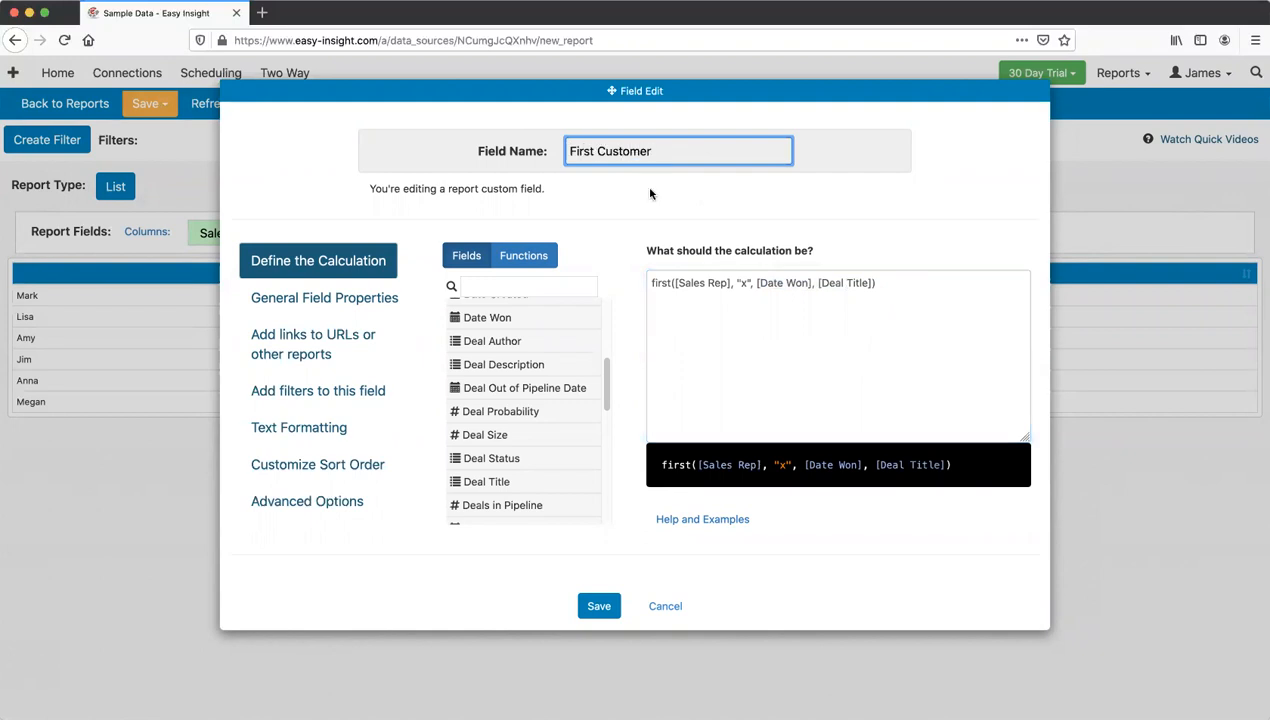
click(599, 606)
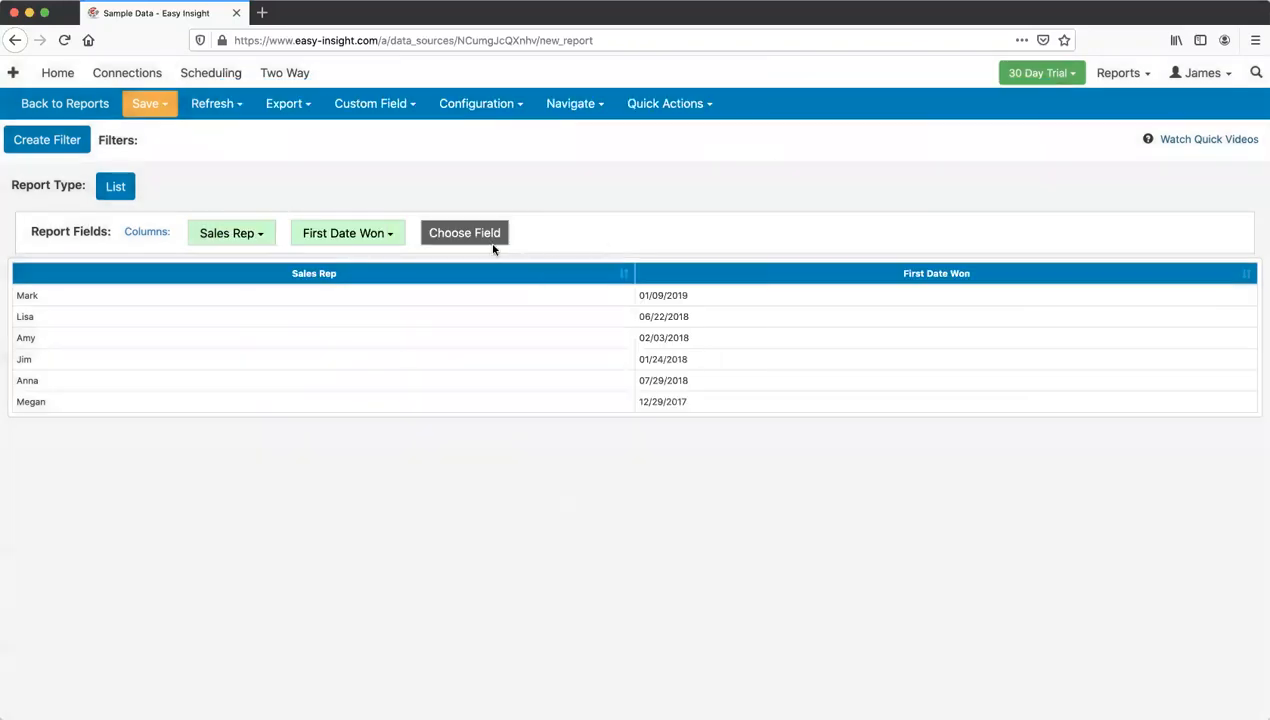
Step: Add the First Customer custom field as a column after First Date Won
click(490, 236)
scroll(471, 476, down, 5)
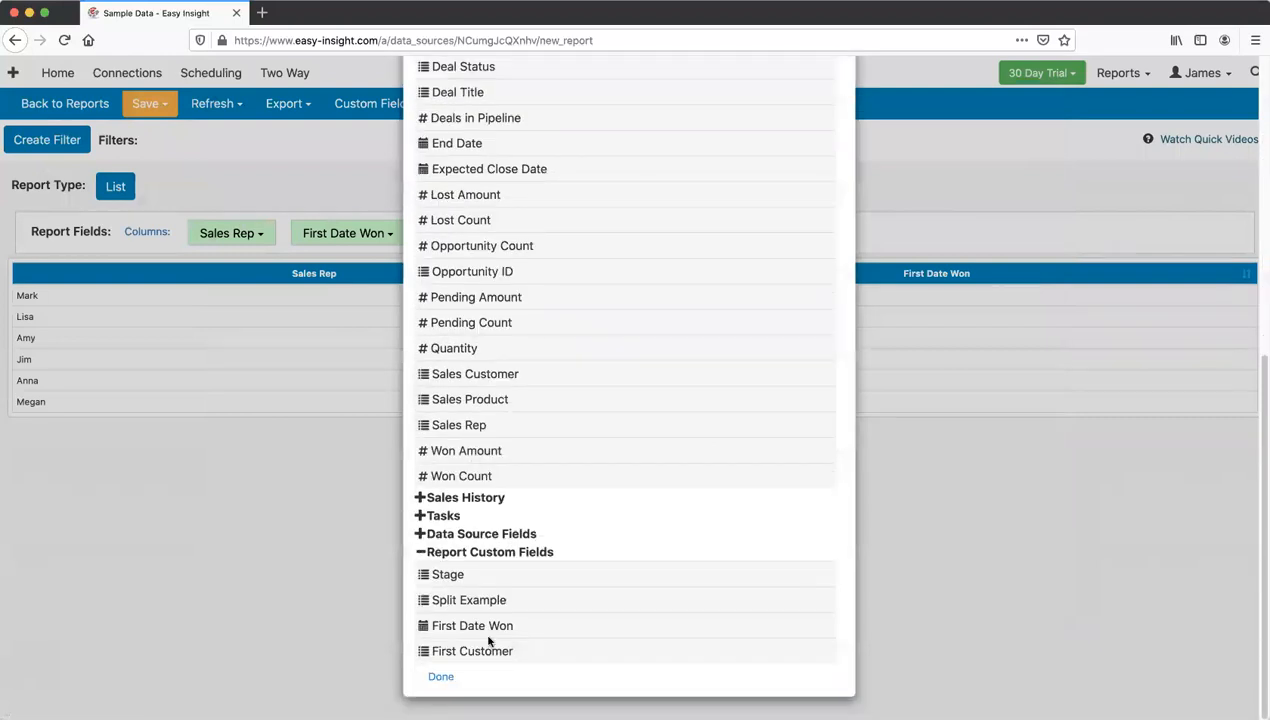
click(490, 646)
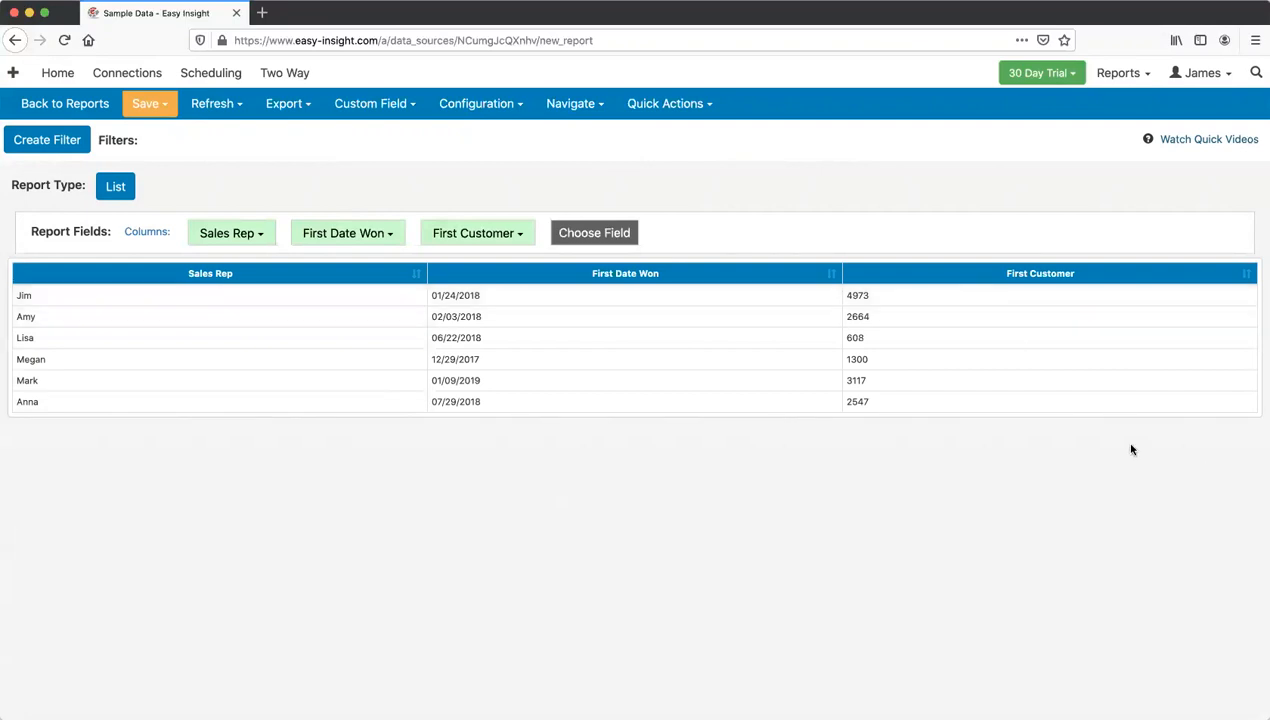
Step: Open the First Date Won custom field for editing and rename it "Last Date Won"
click(355, 234)
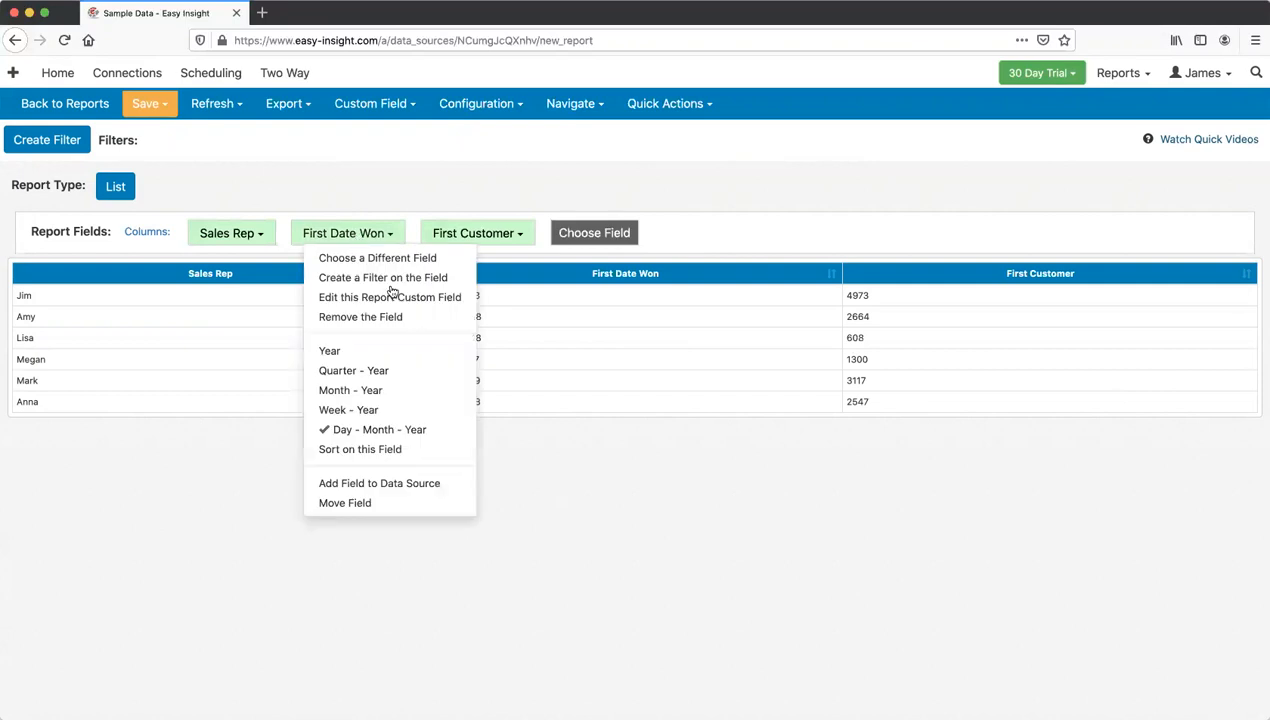
click(390, 295)
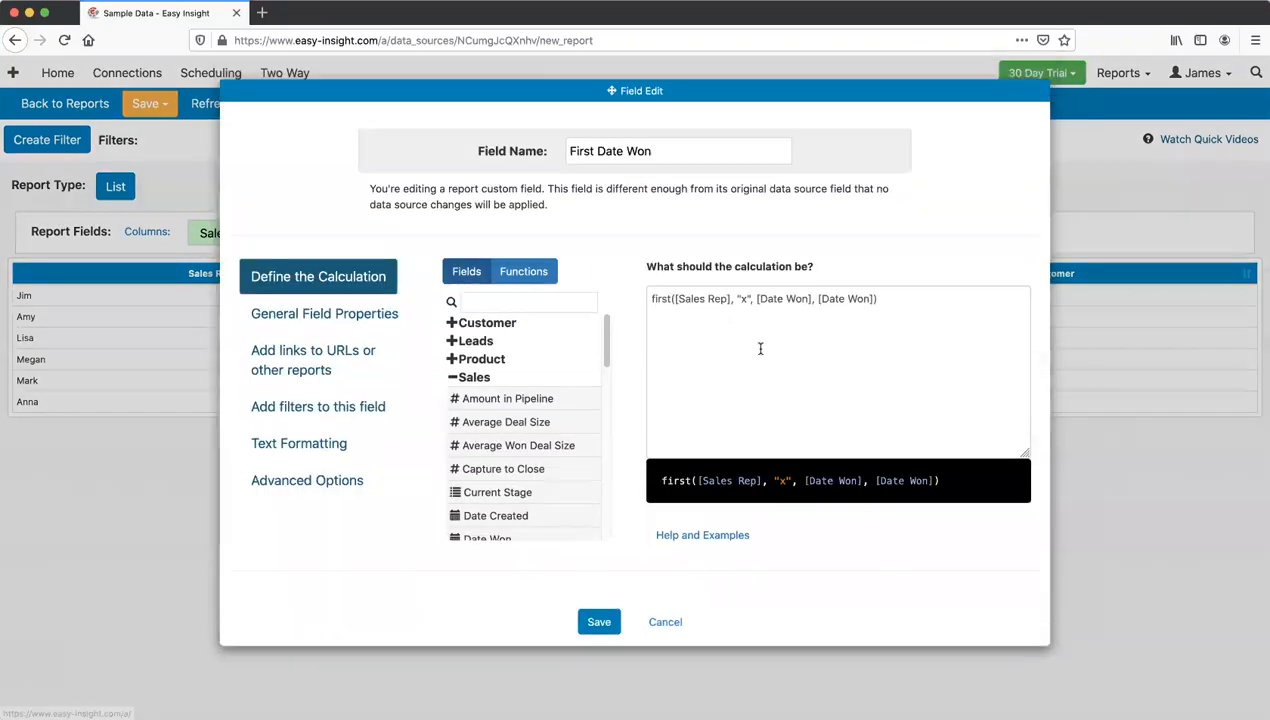
click(662, 293)
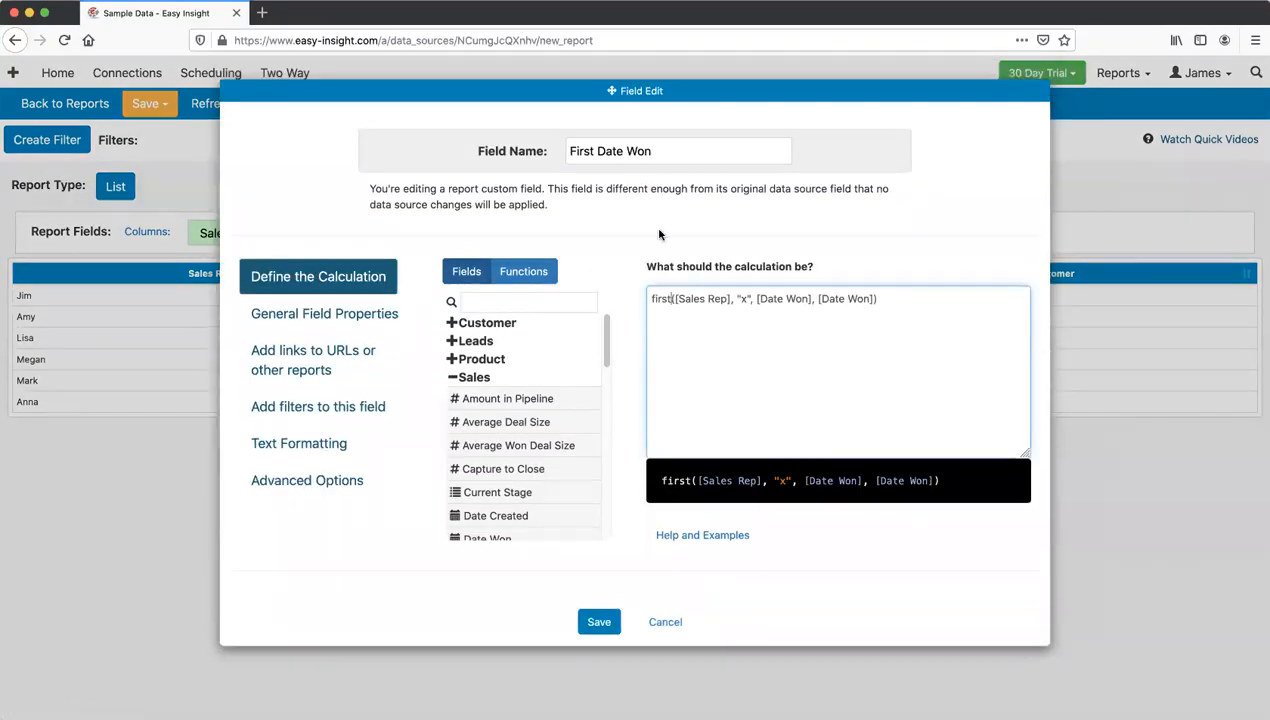
click(592, 148)
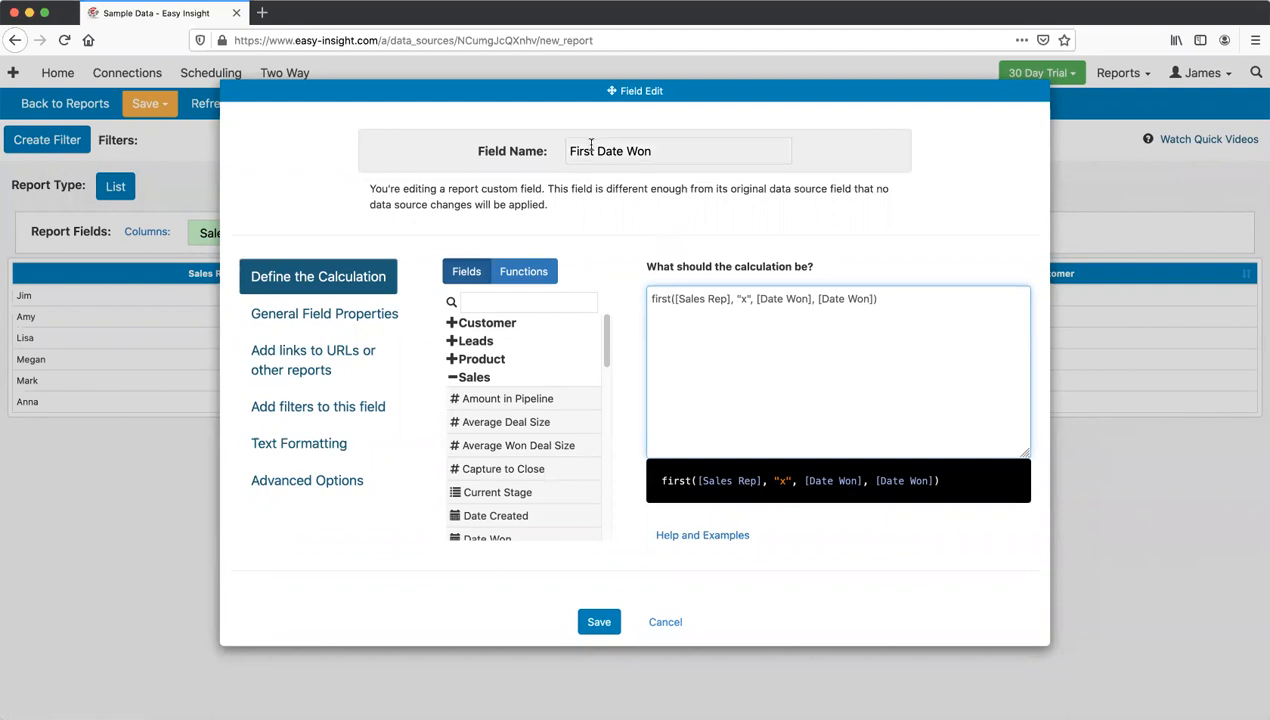
double_click(591, 148)
text(Last)
Step: Change the field's calculation to use the last function instead of first, and save the field
click(671, 298)
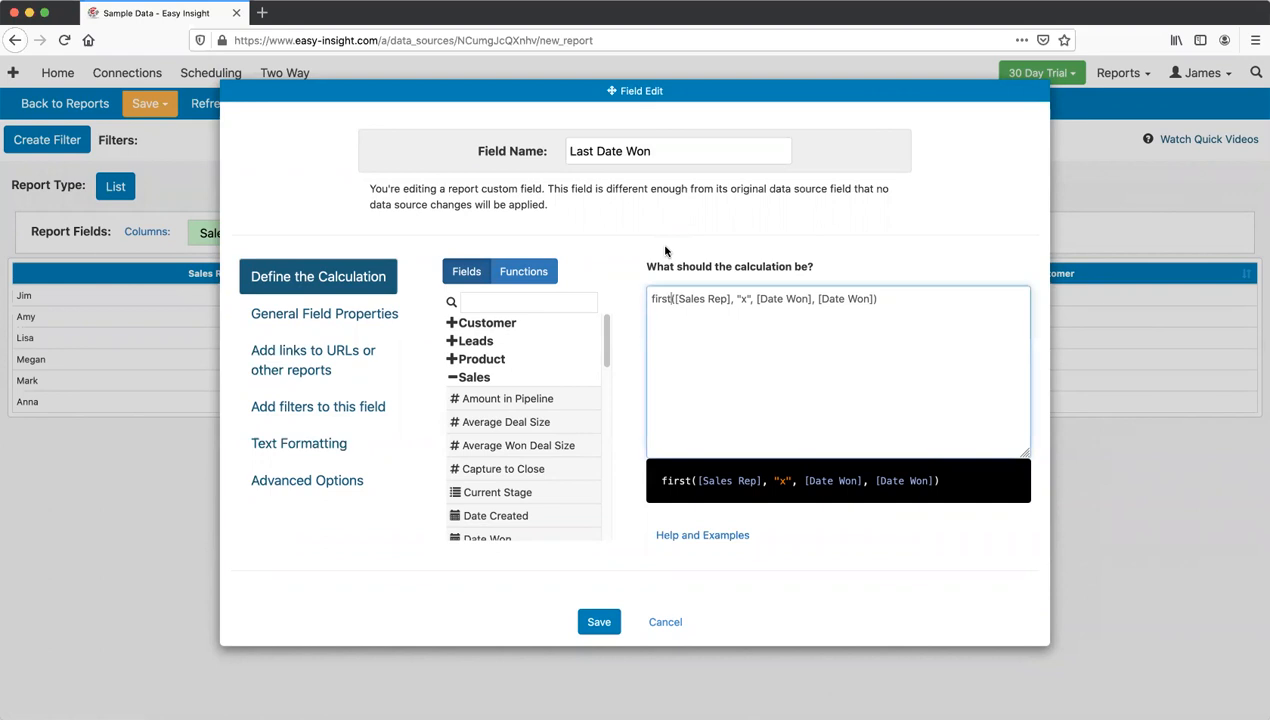
key(alt+shift+Left)
text(last)
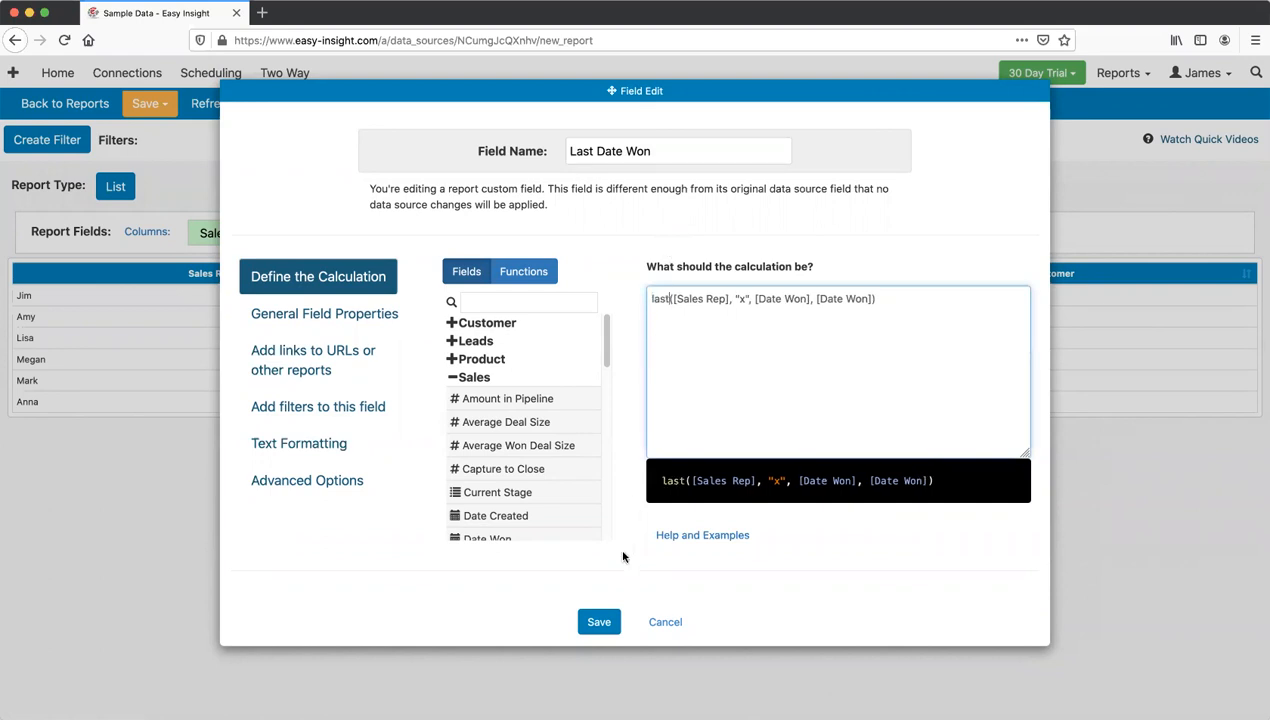
click(598, 621)
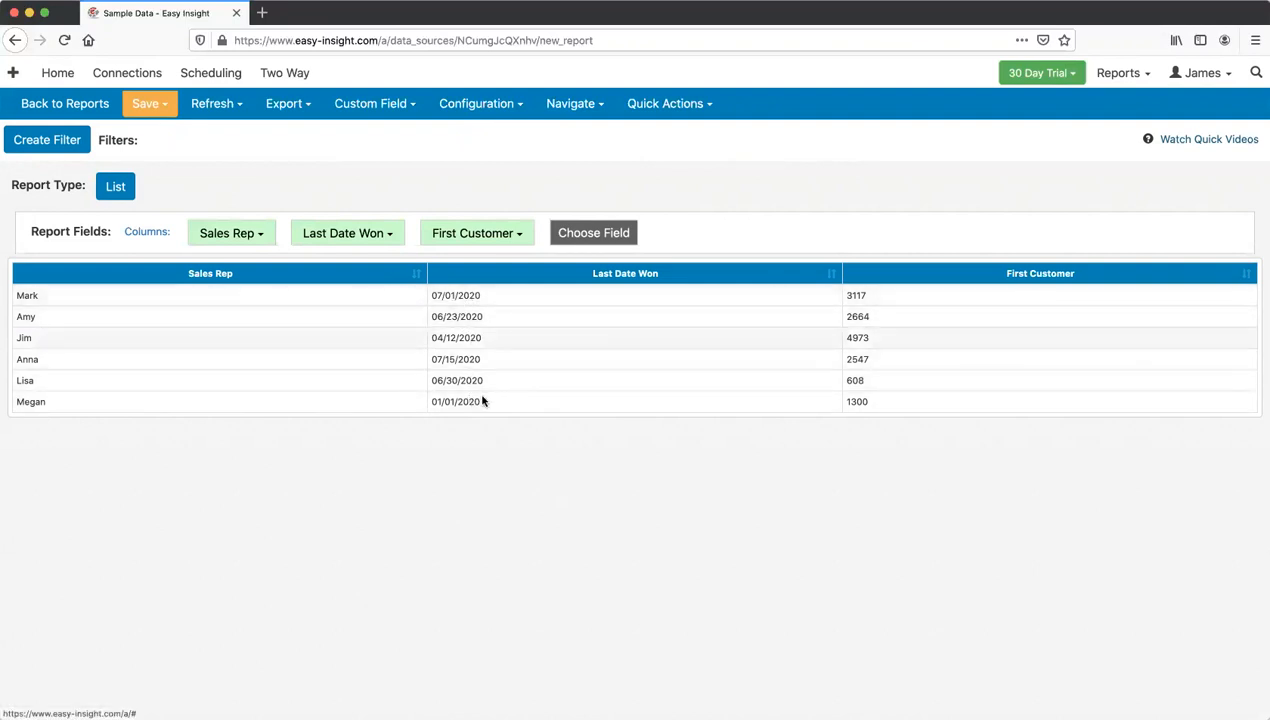
Step: Rename the First Customer field "Last Customer", set its calculation to last([Sales Rep], "x", [Date Won], [Deal Title]), and save it
click(470, 236)
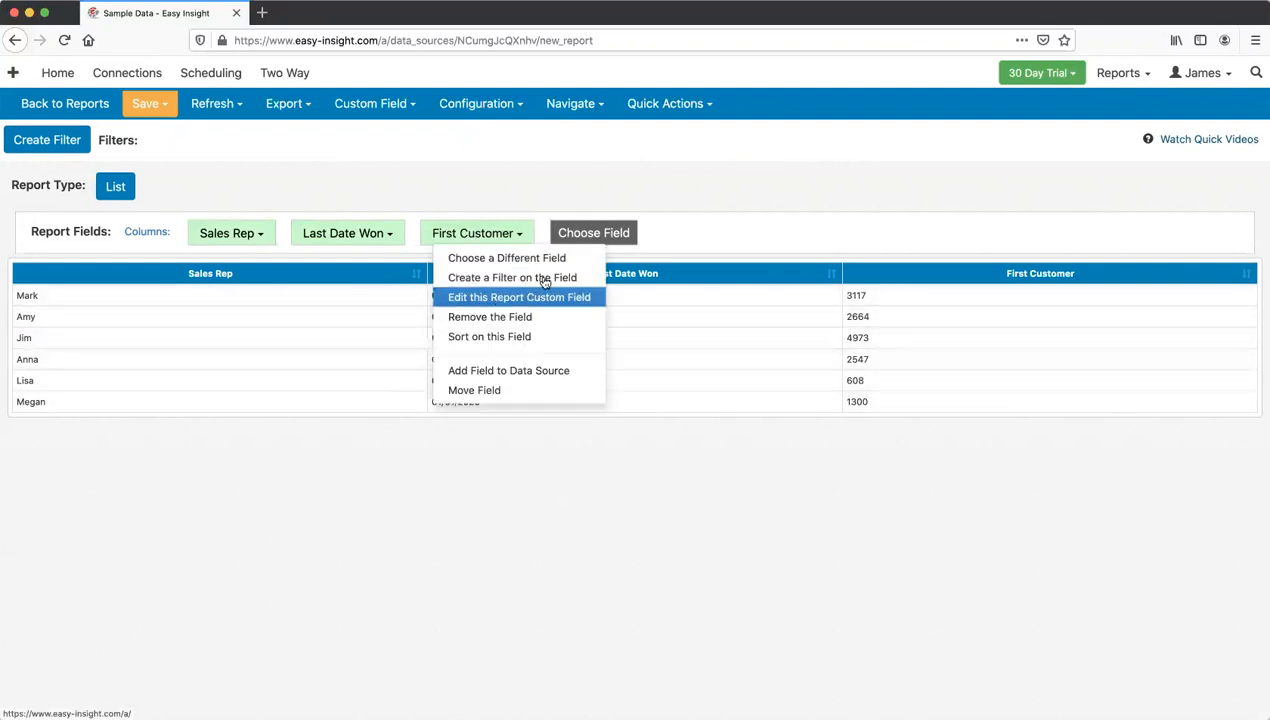
click(540, 297)
double_click(588, 151)
text(Last)
click(669, 299)
double_click(669, 299)
text(last([Sales Rep], "x", [Date Won], [Deal Title)
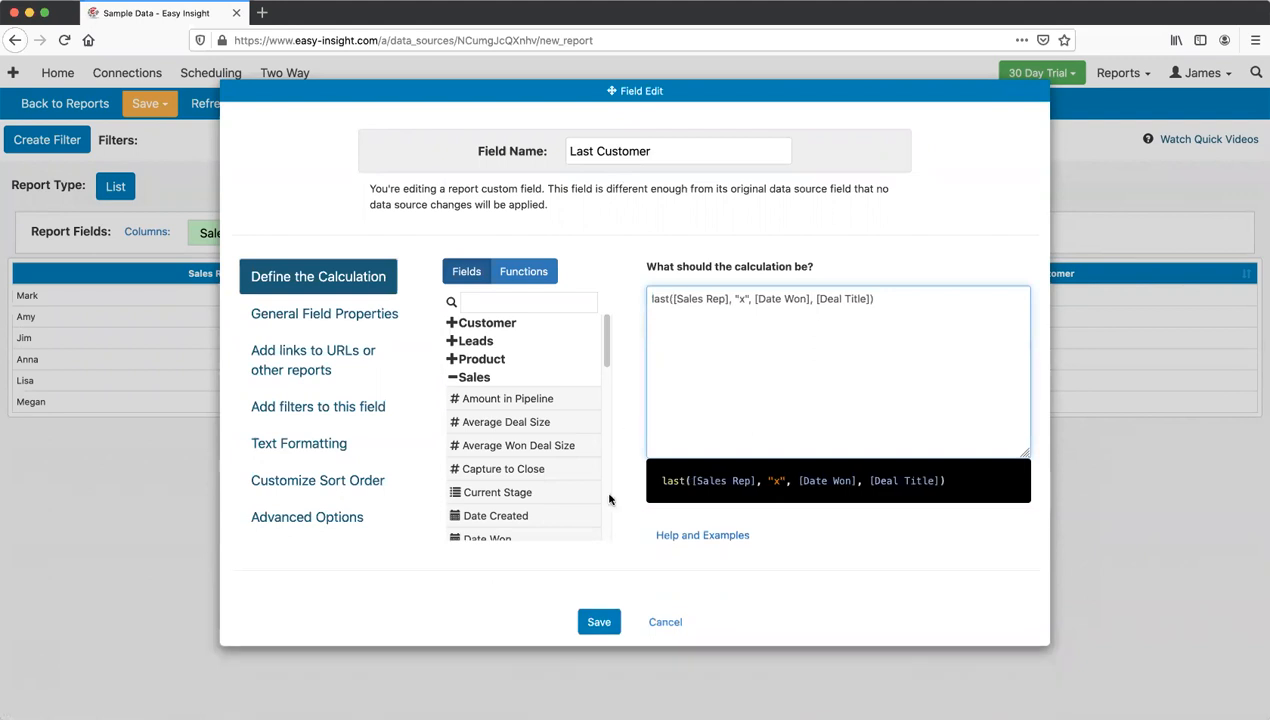
click(599, 622)
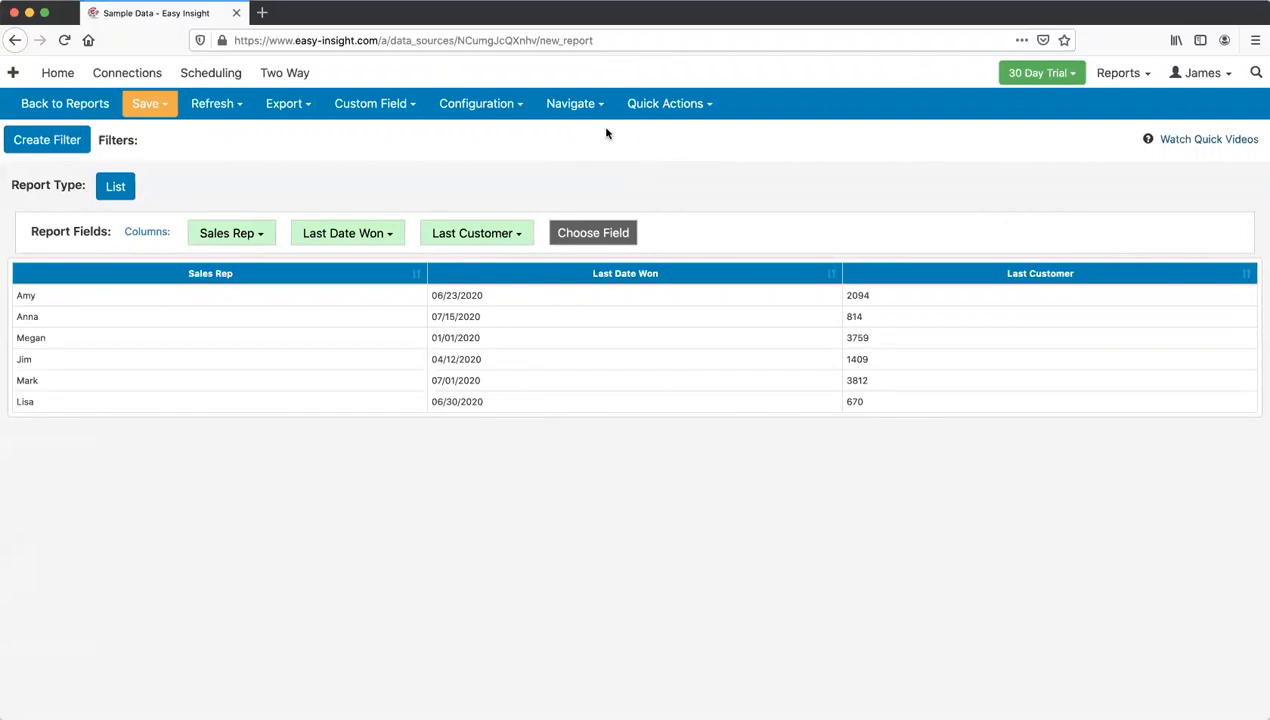
Step: Create a new report on the same data source and add Deal Size from the Sales fields as its first column
click(575, 110)
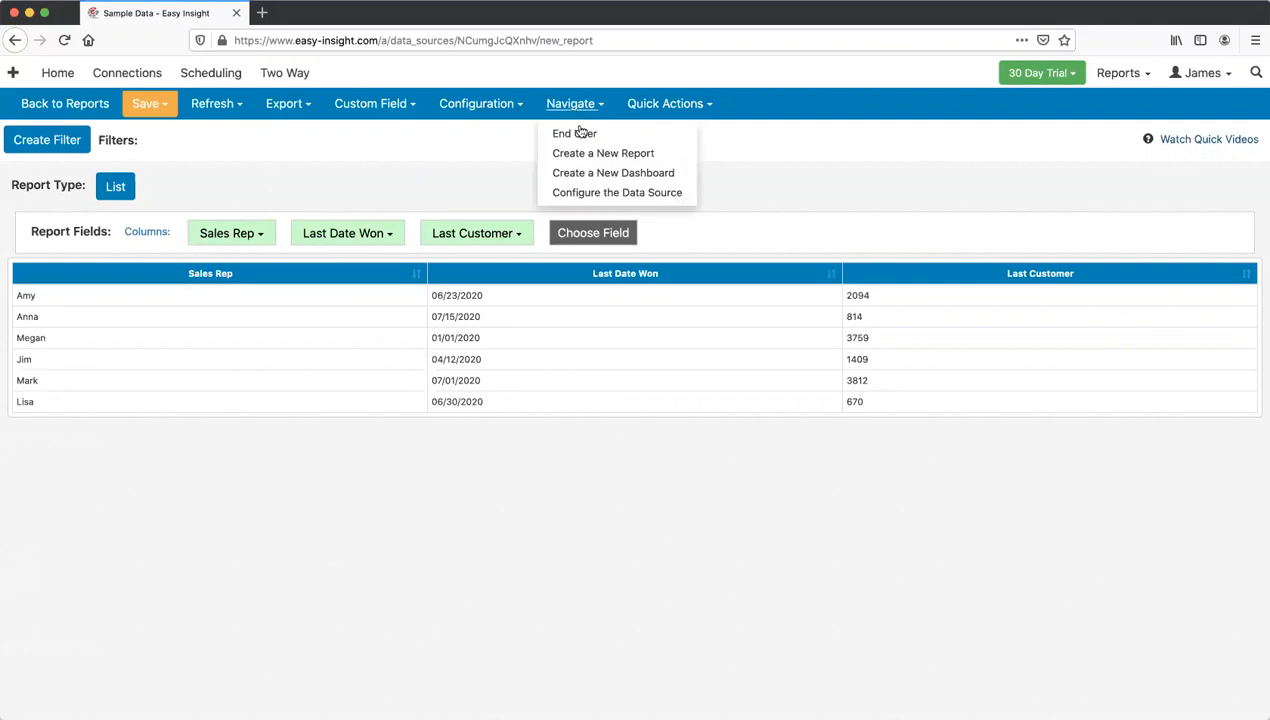
click(584, 153)
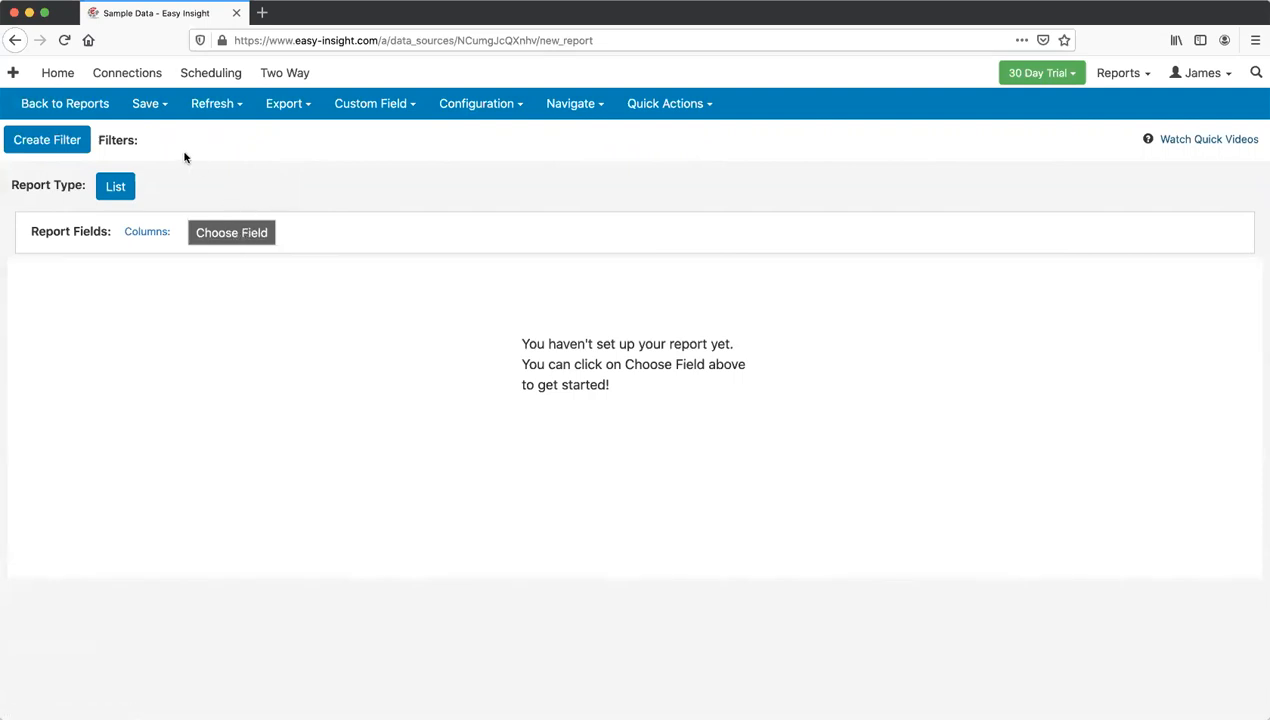
click(231, 233)
click(443, 247)
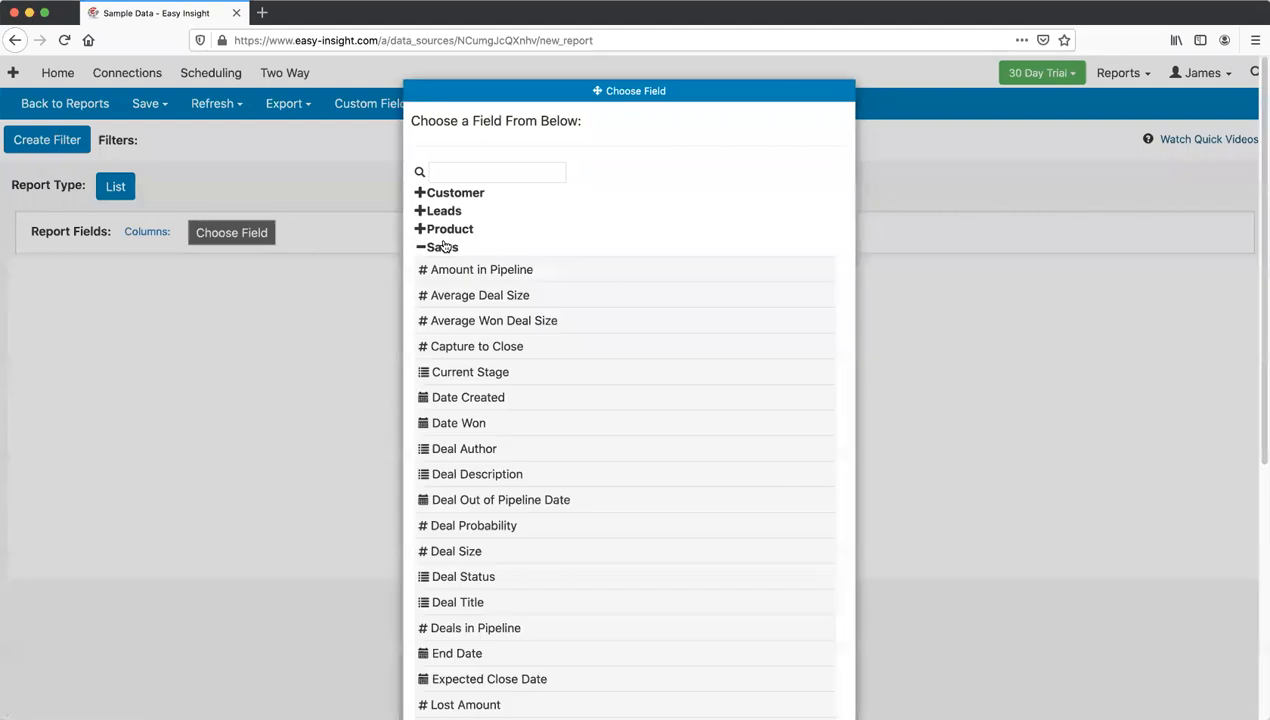
scroll(443, 249, down, 2)
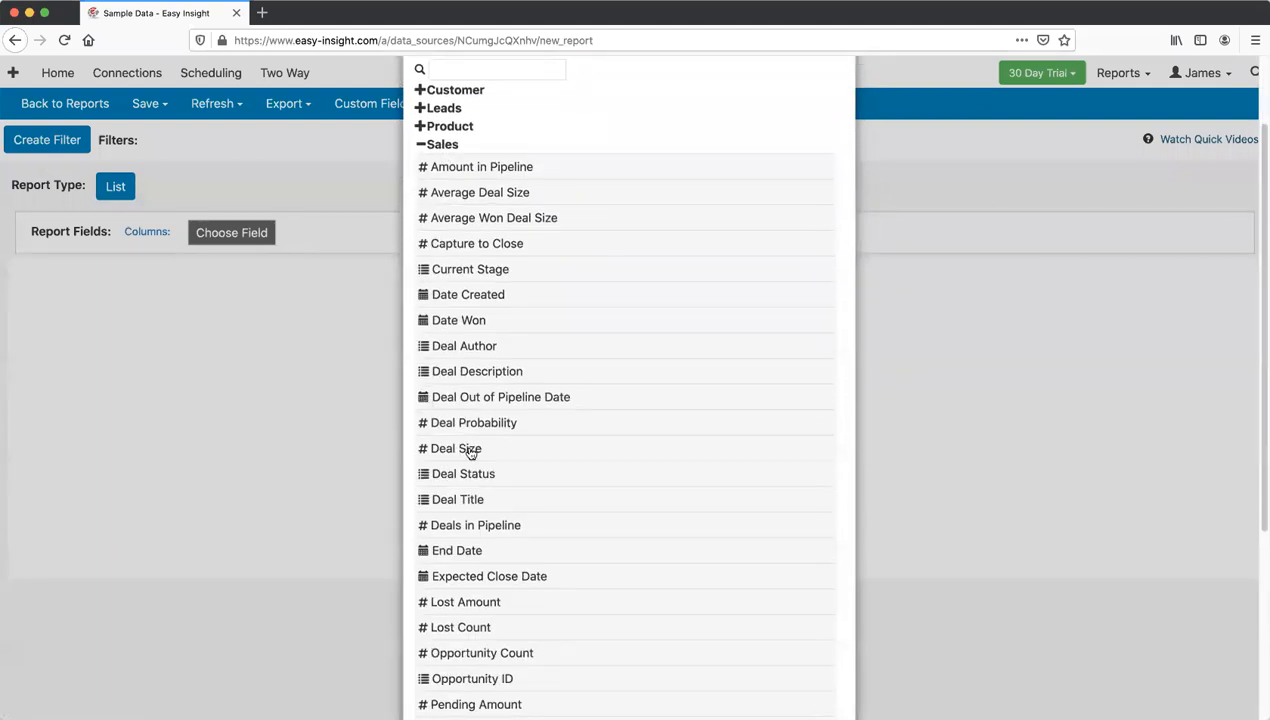
click(470, 451)
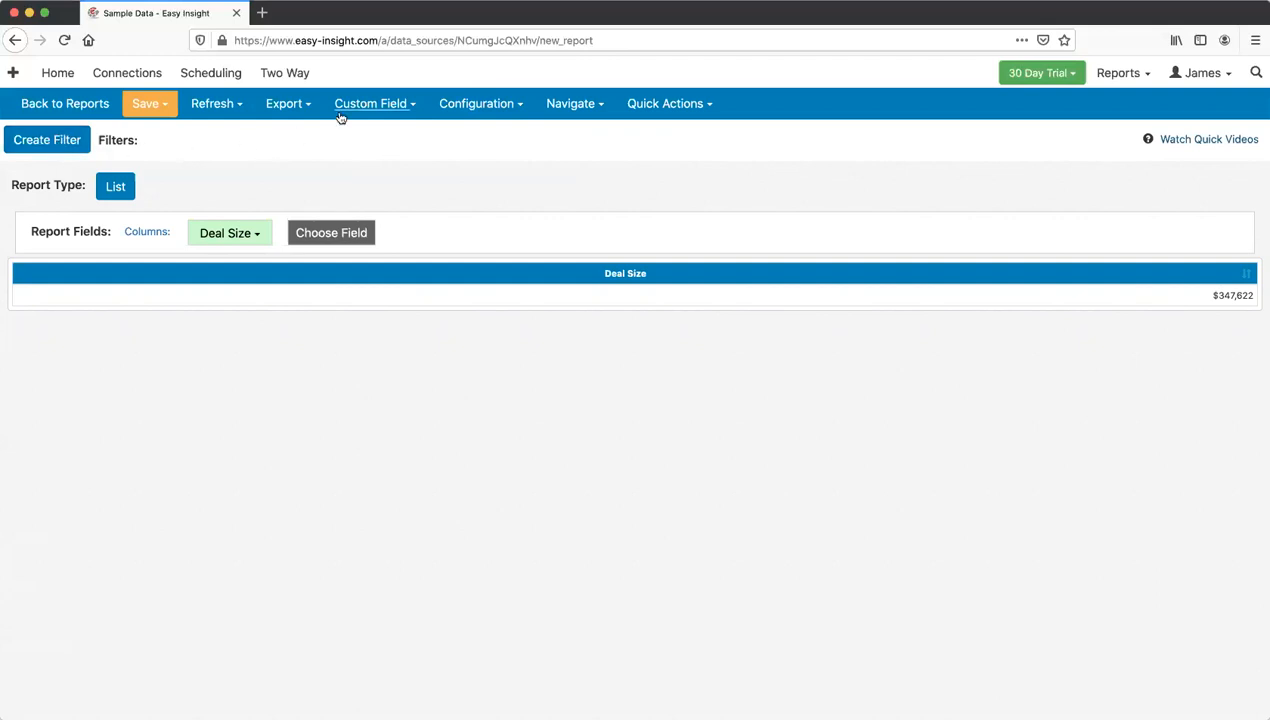
Step: Create a Pattern Match filter on the Deal Author field from the Sales group
click(75, 149)
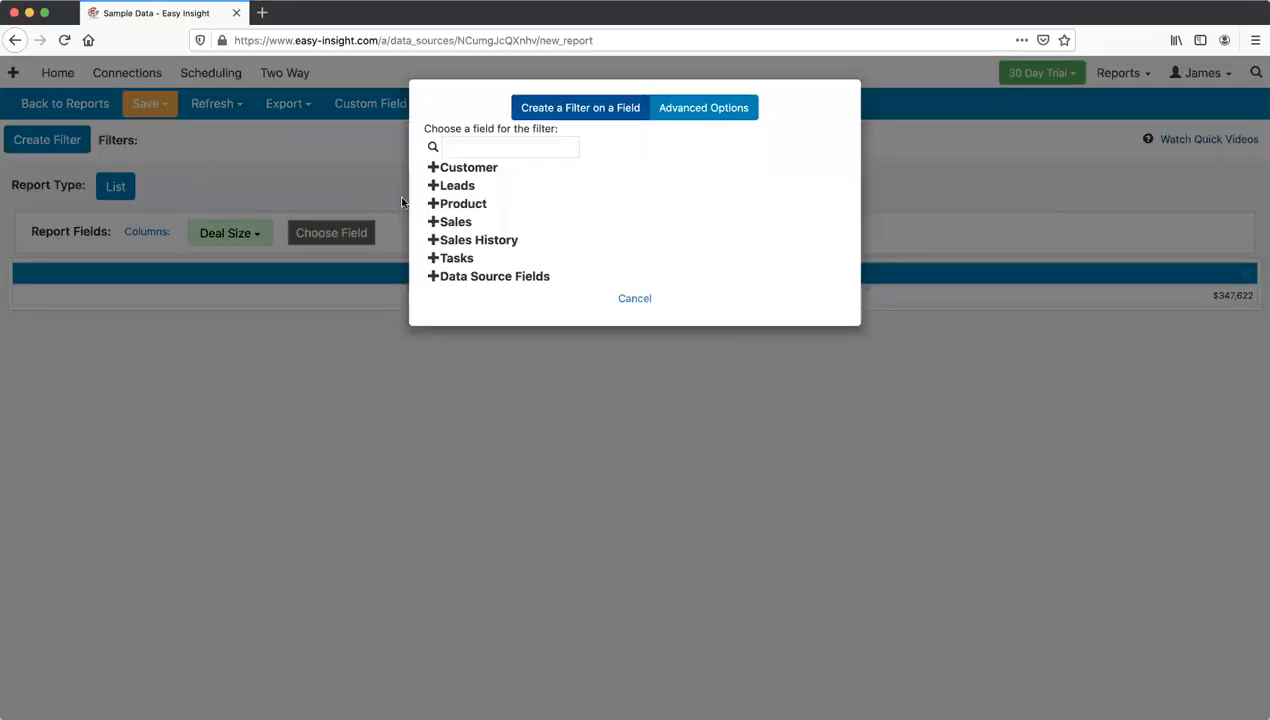
click(446, 223)
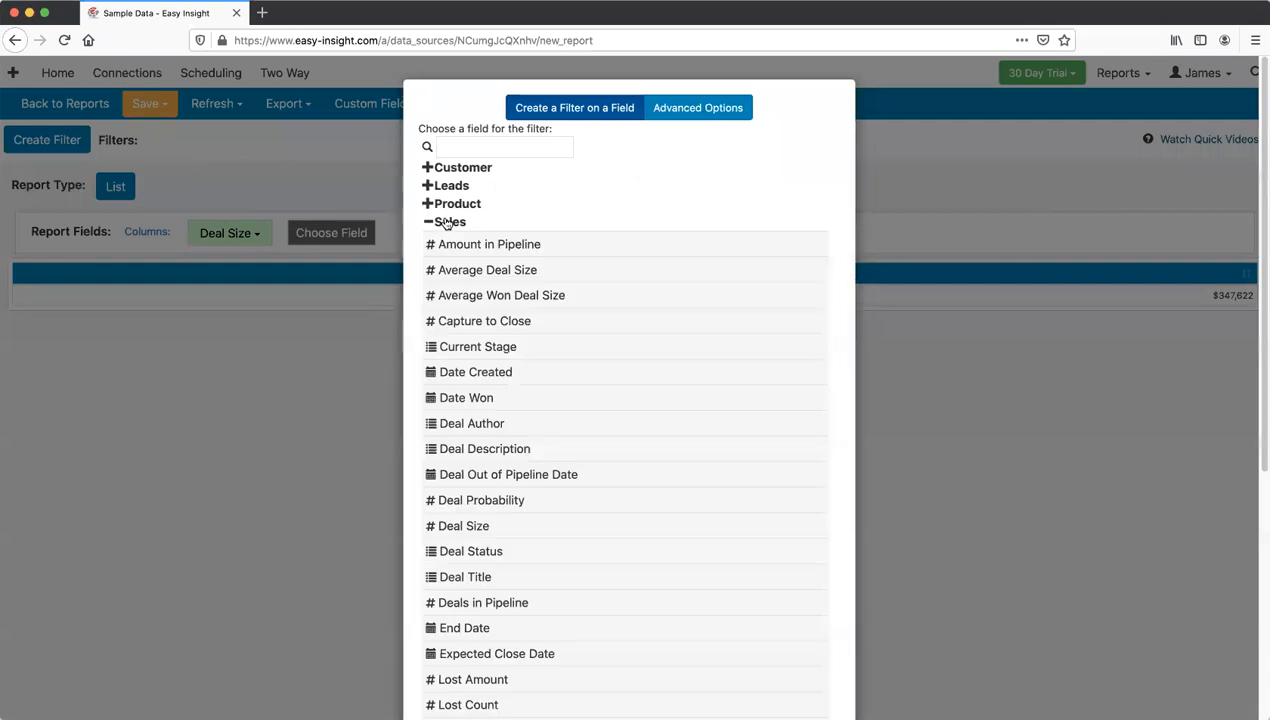
scroll(553, 314, down, 2)
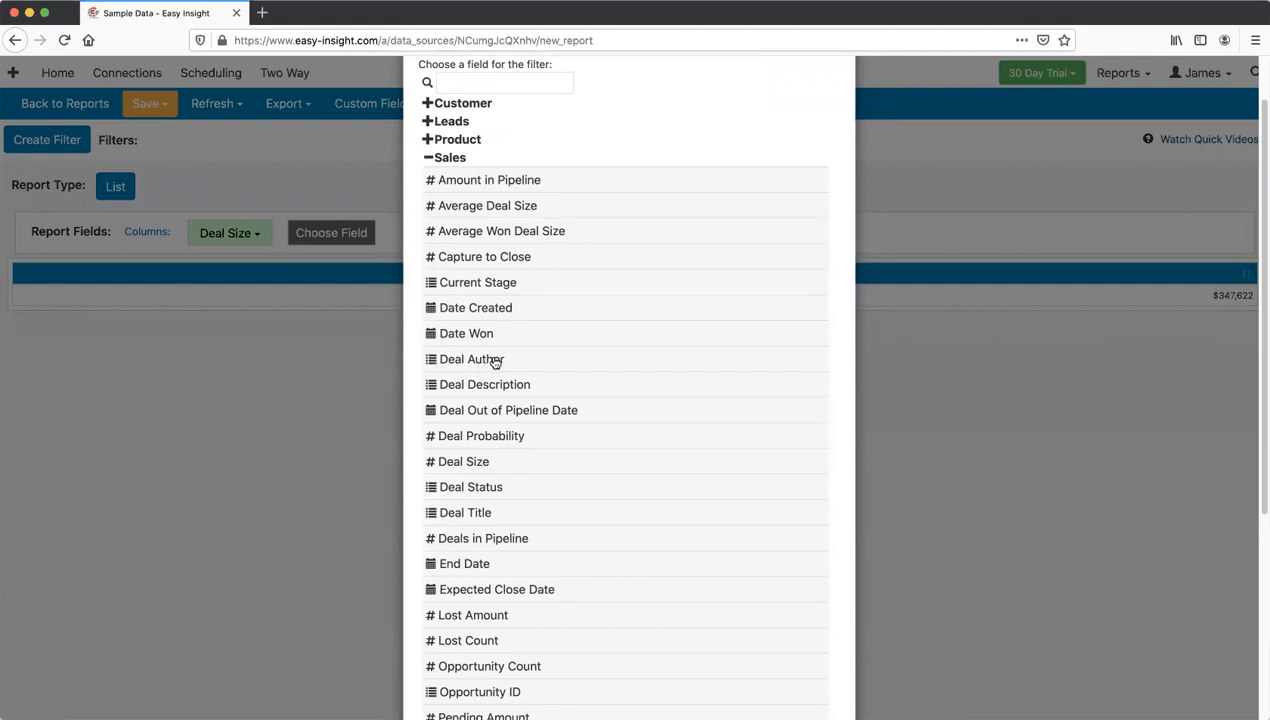
click(487, 360)
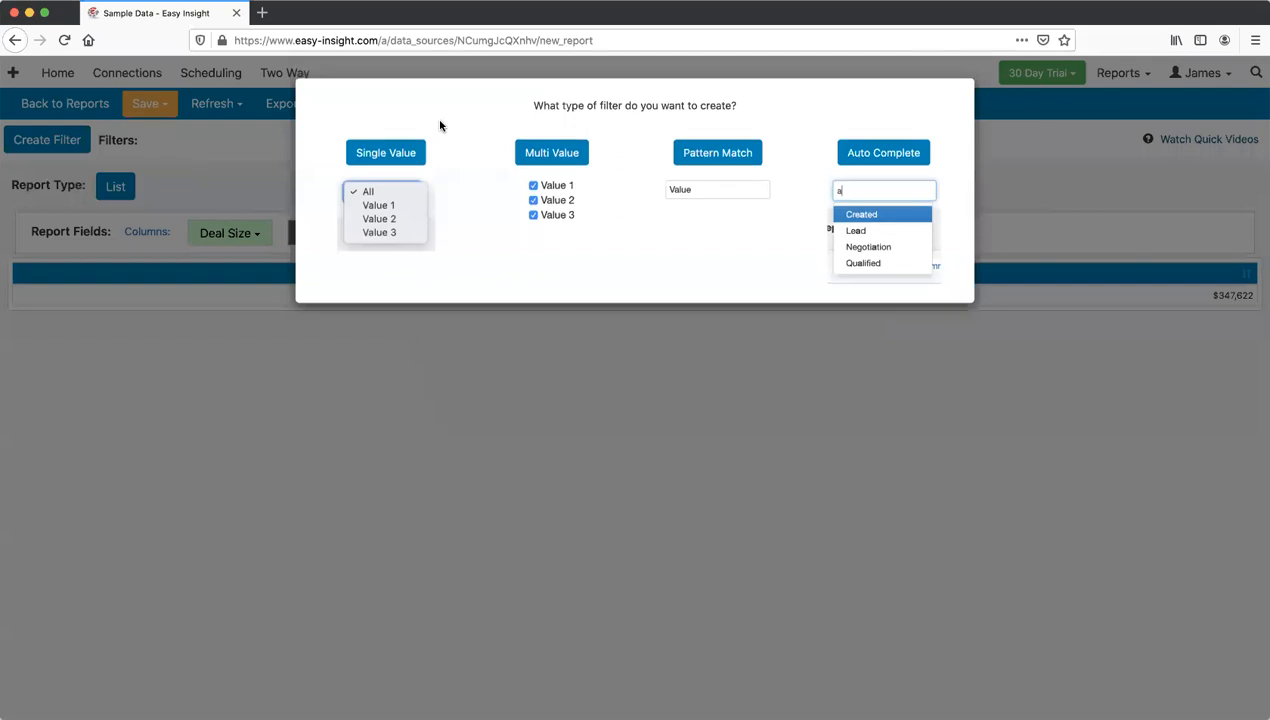
click(713, 155)
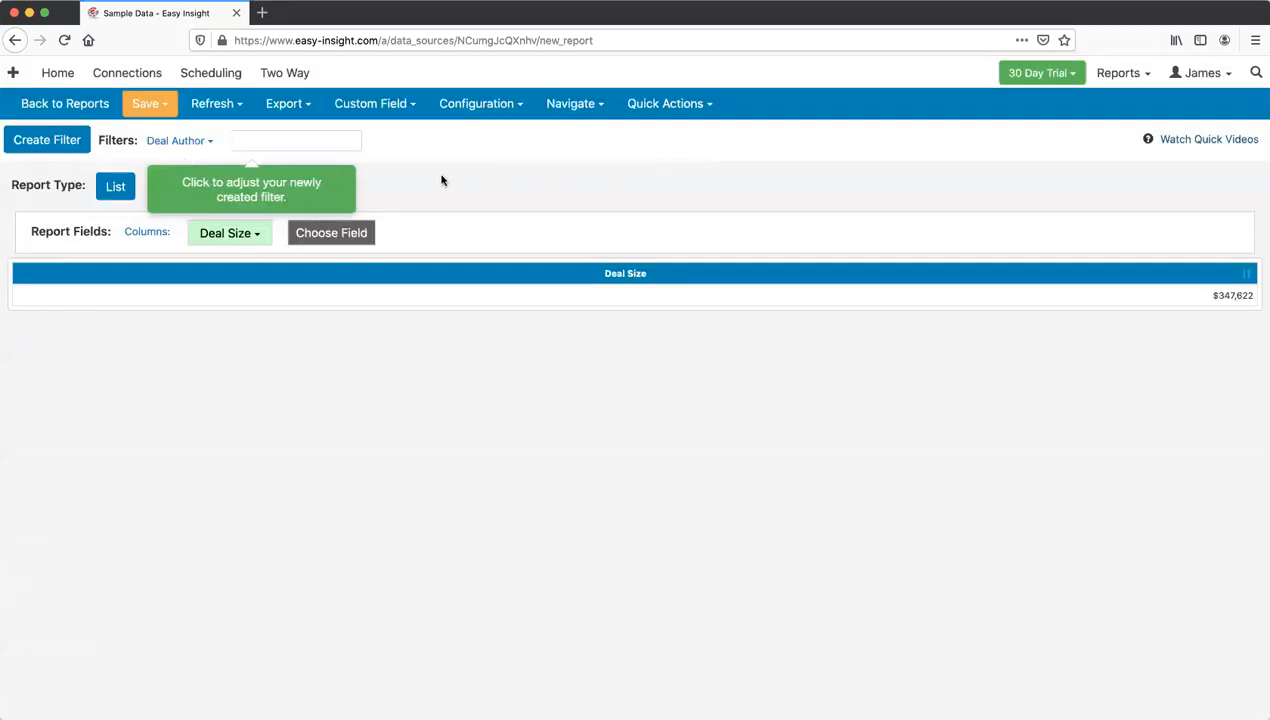
Step: Label the Deal Author filter "Weight", make it a parameter filter, and save its settings
click(188, 146)
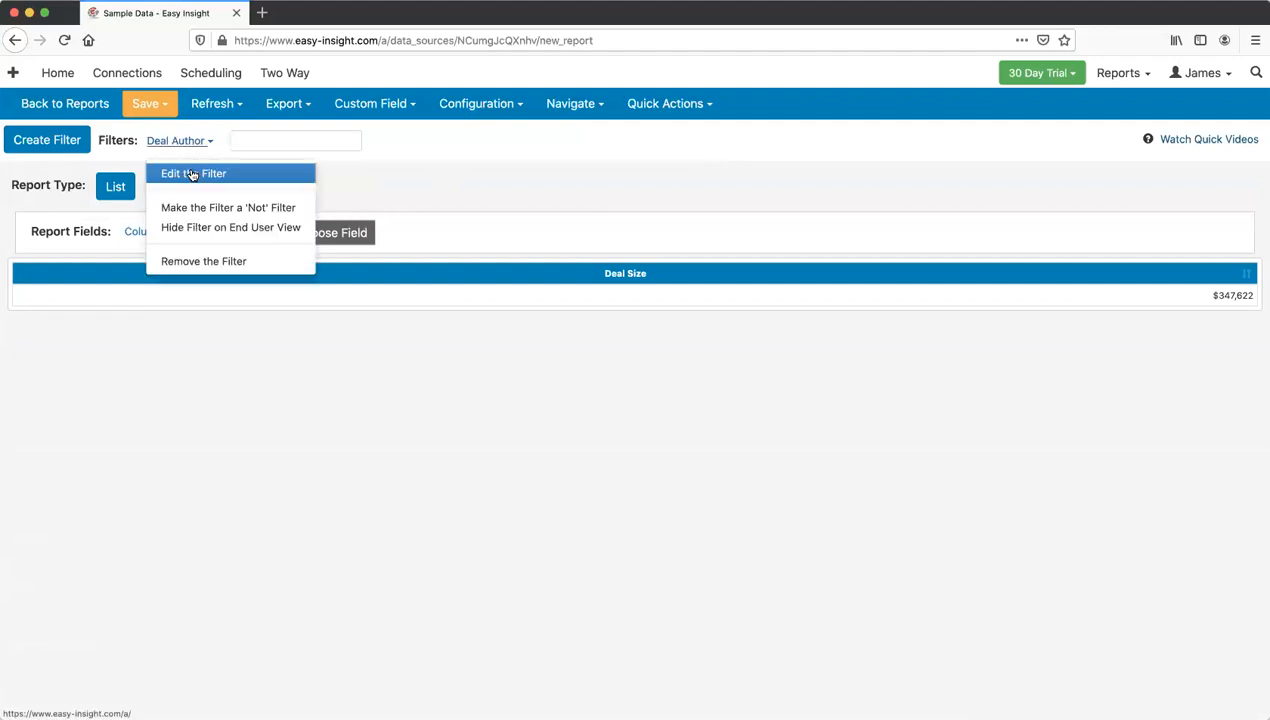
click(193, 173)
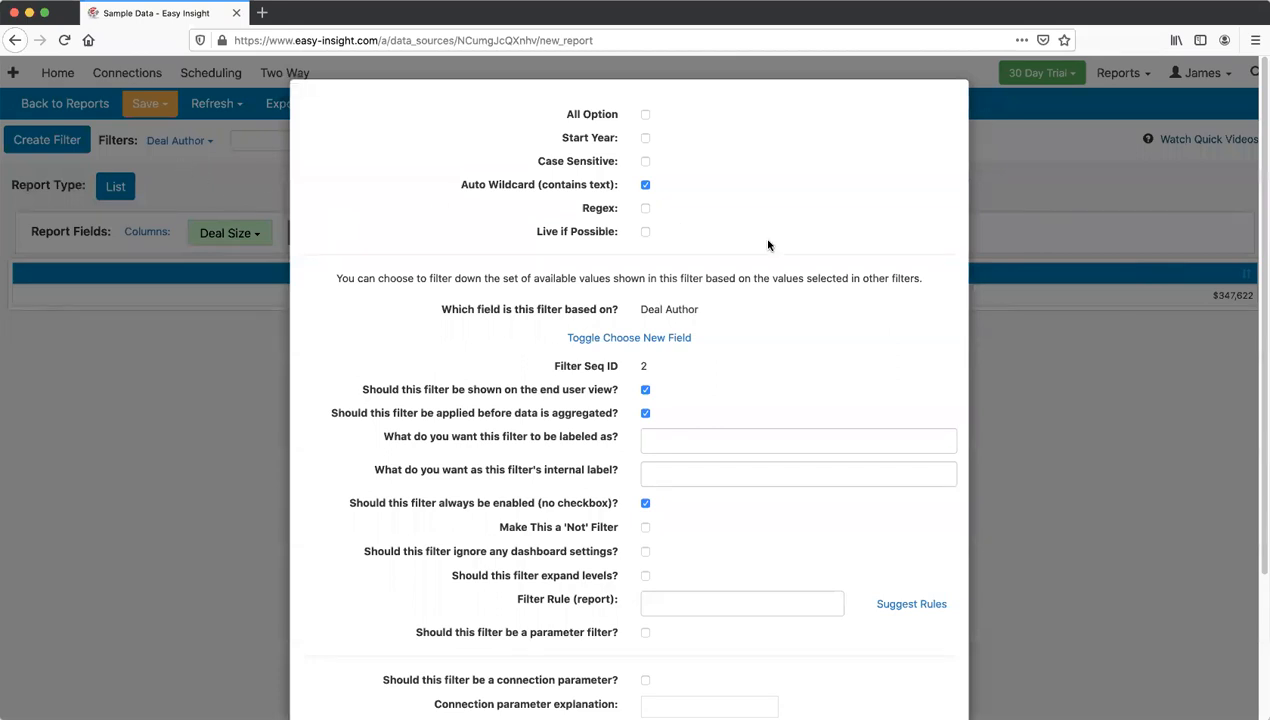
scroll(663, 204, down, 2)
click(683, 348)
text(Weight)
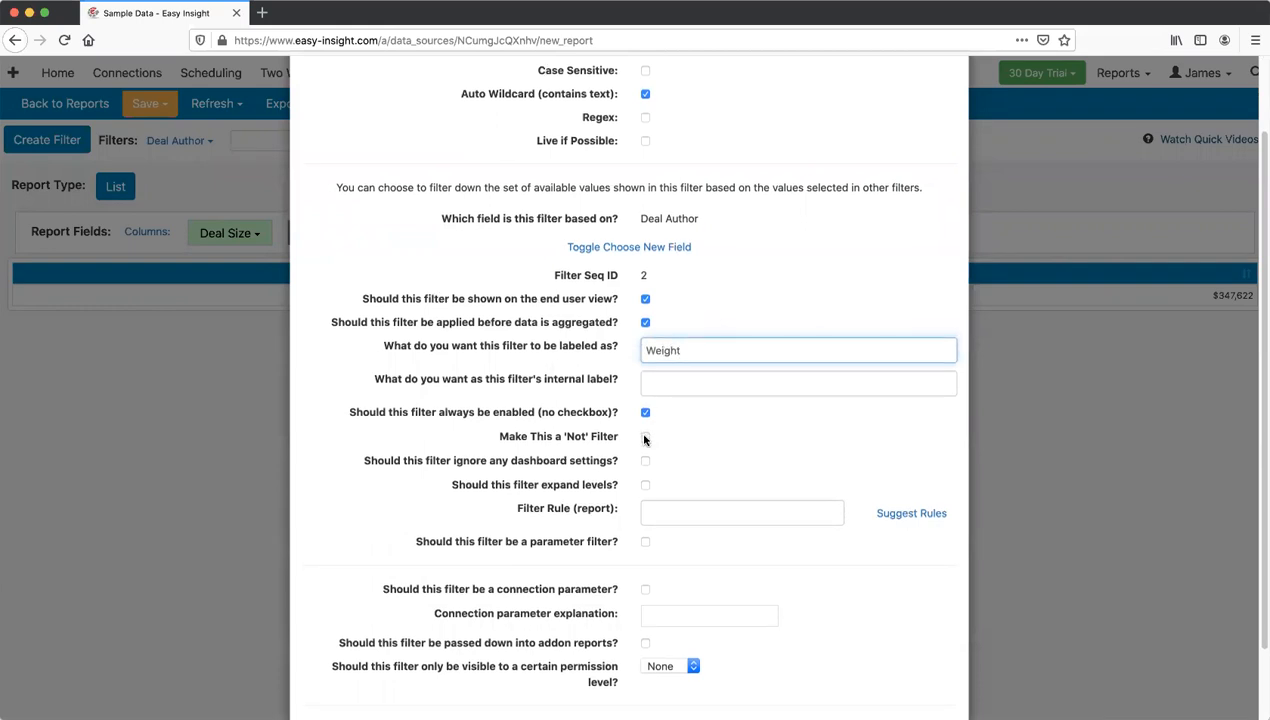
scroll(649, 430, down, 1)
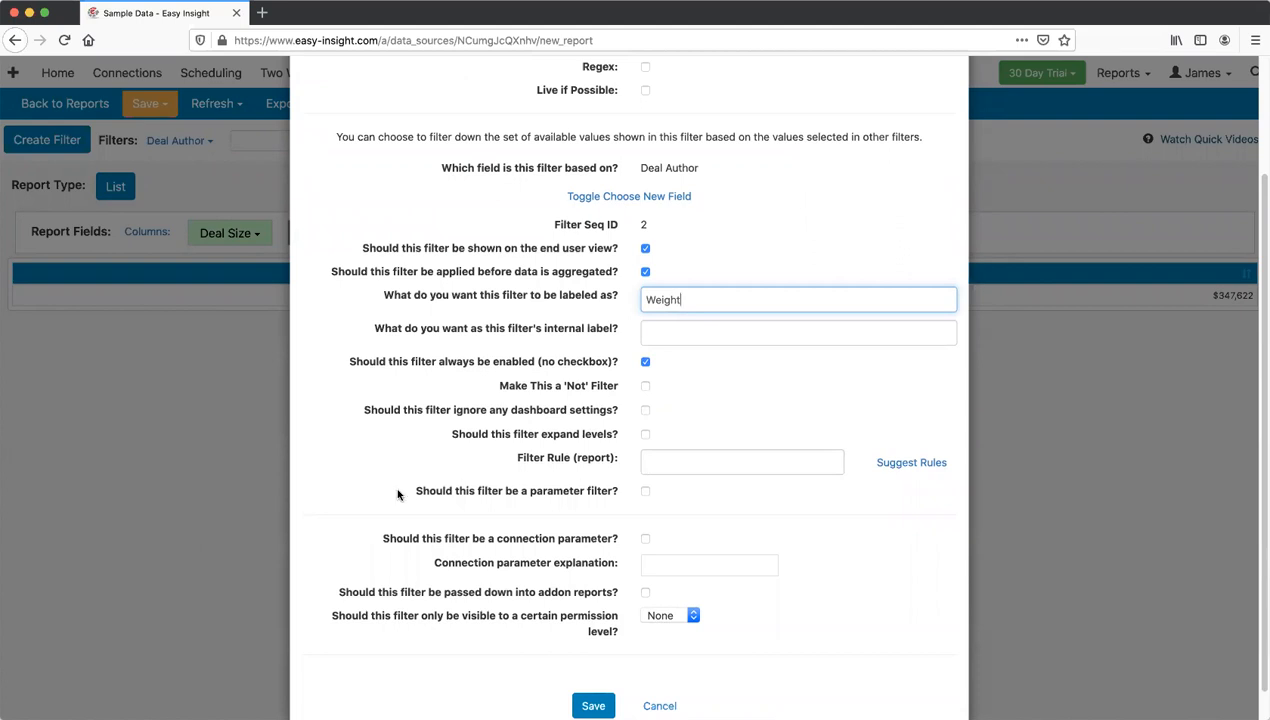
click(645, 491)
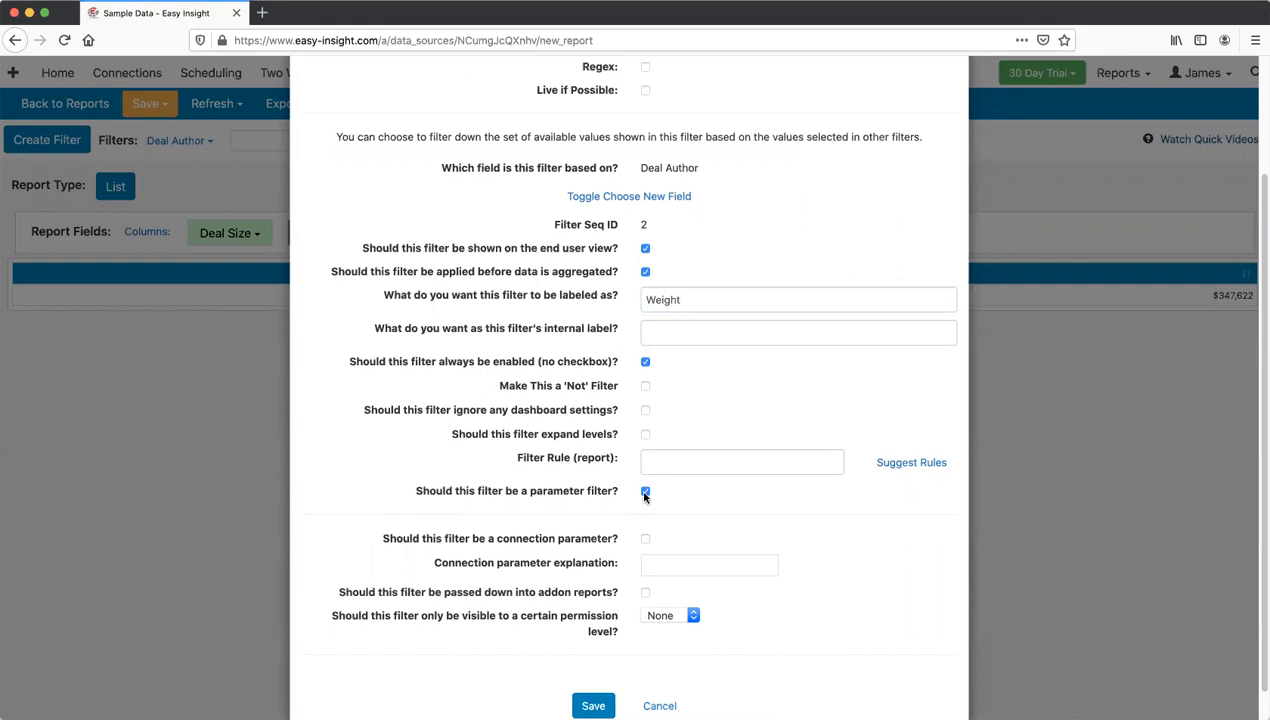
click(594, 705)
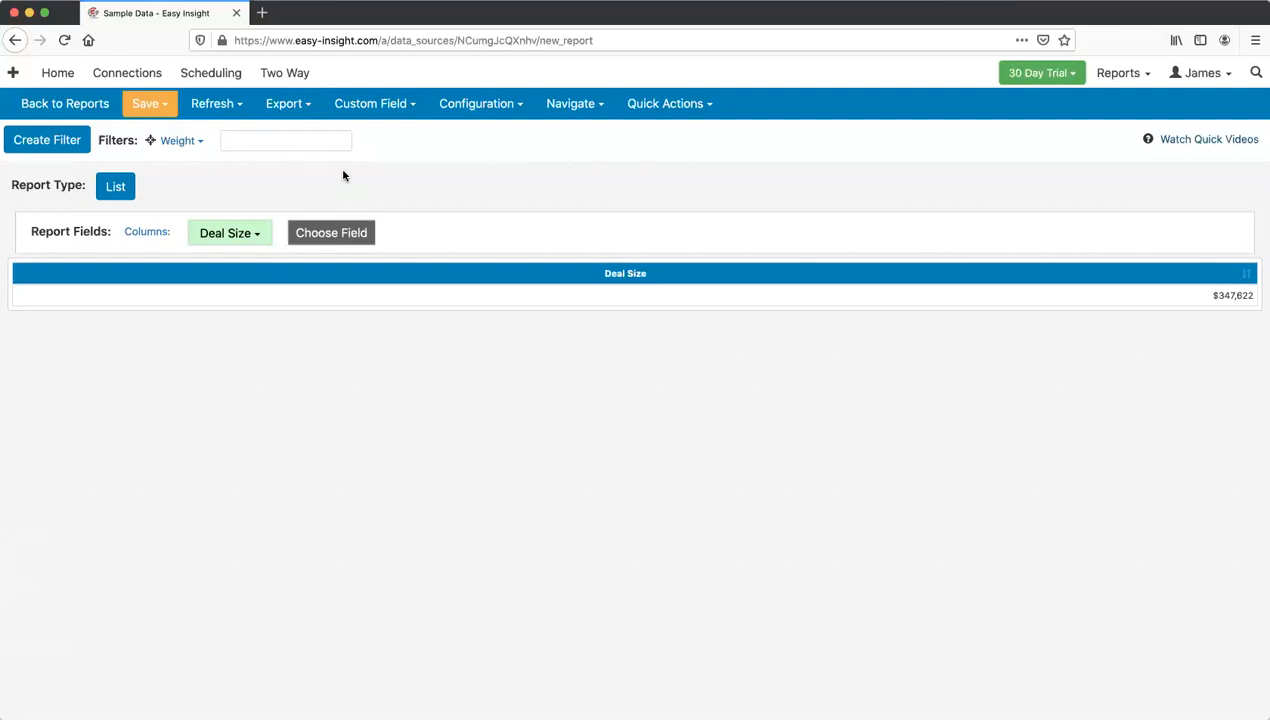
Step: Add a custom measure with the calculation [Deal Size] * singlefiltervalue("Weight")
click(381, 106)
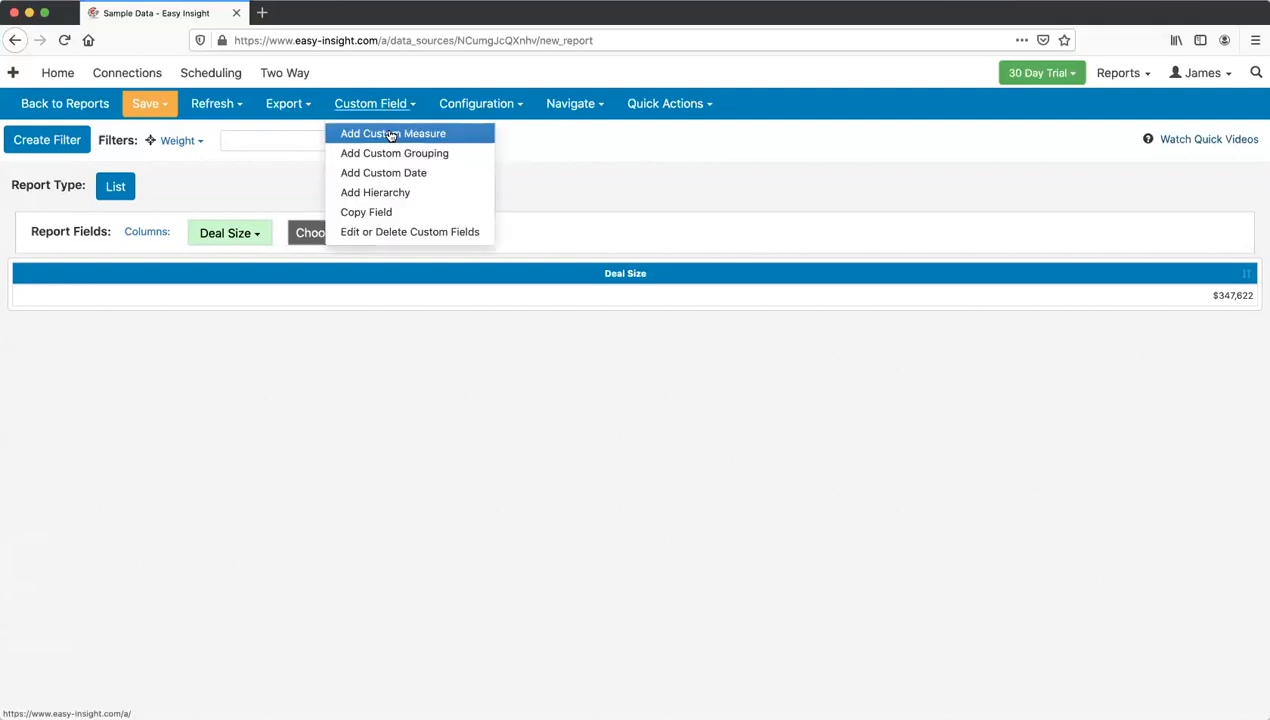
click(393, 137)
click(703, 318)
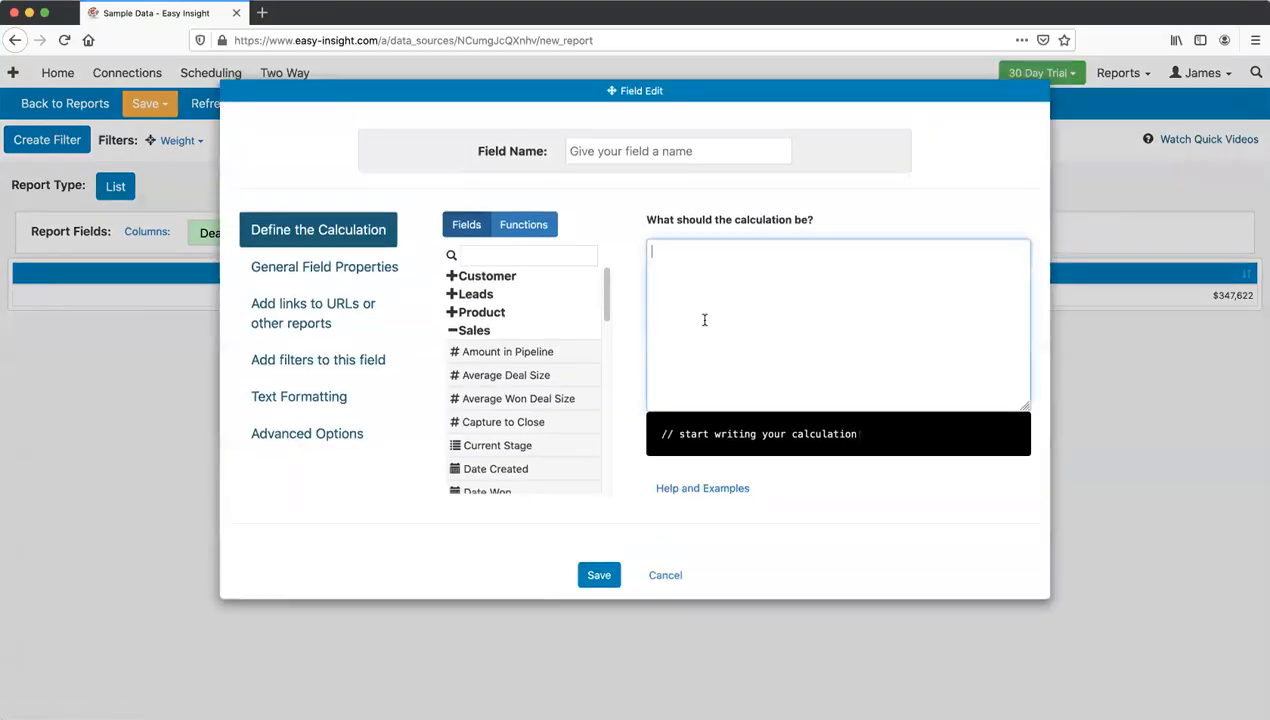
text([Deal Size])
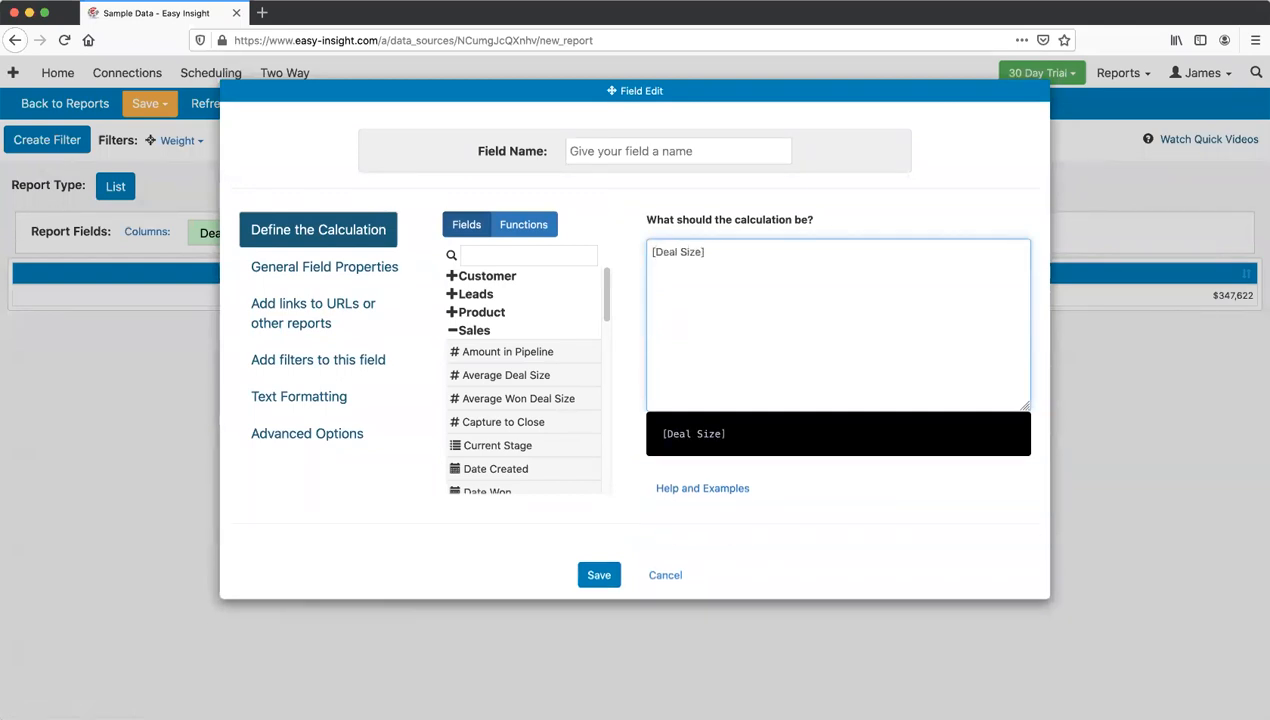
text( * singlefilter)
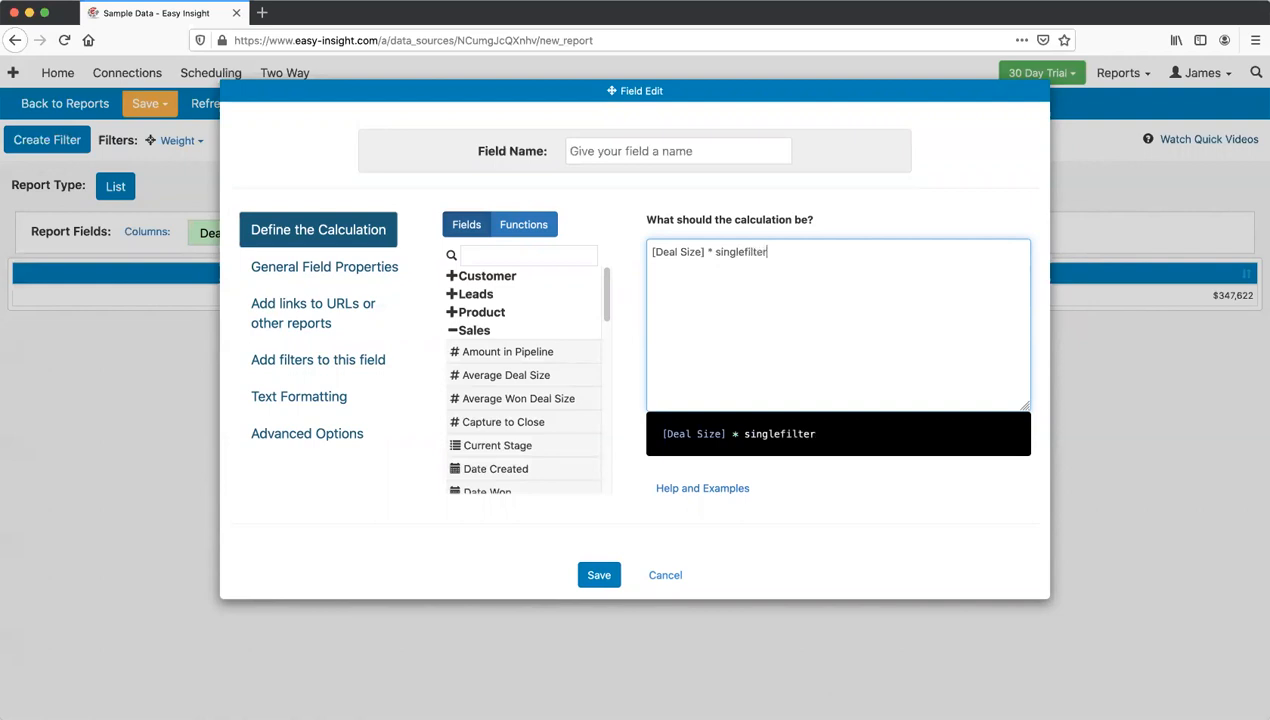
text(value(")
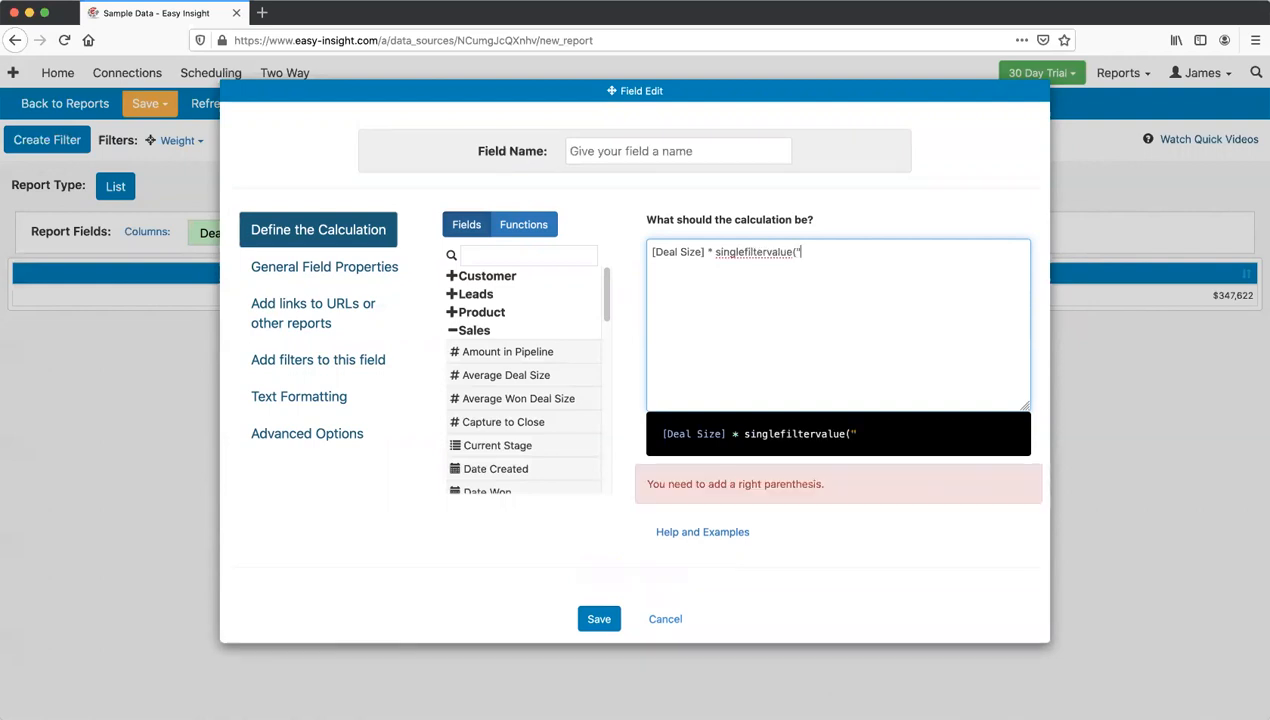
text(Weight"))
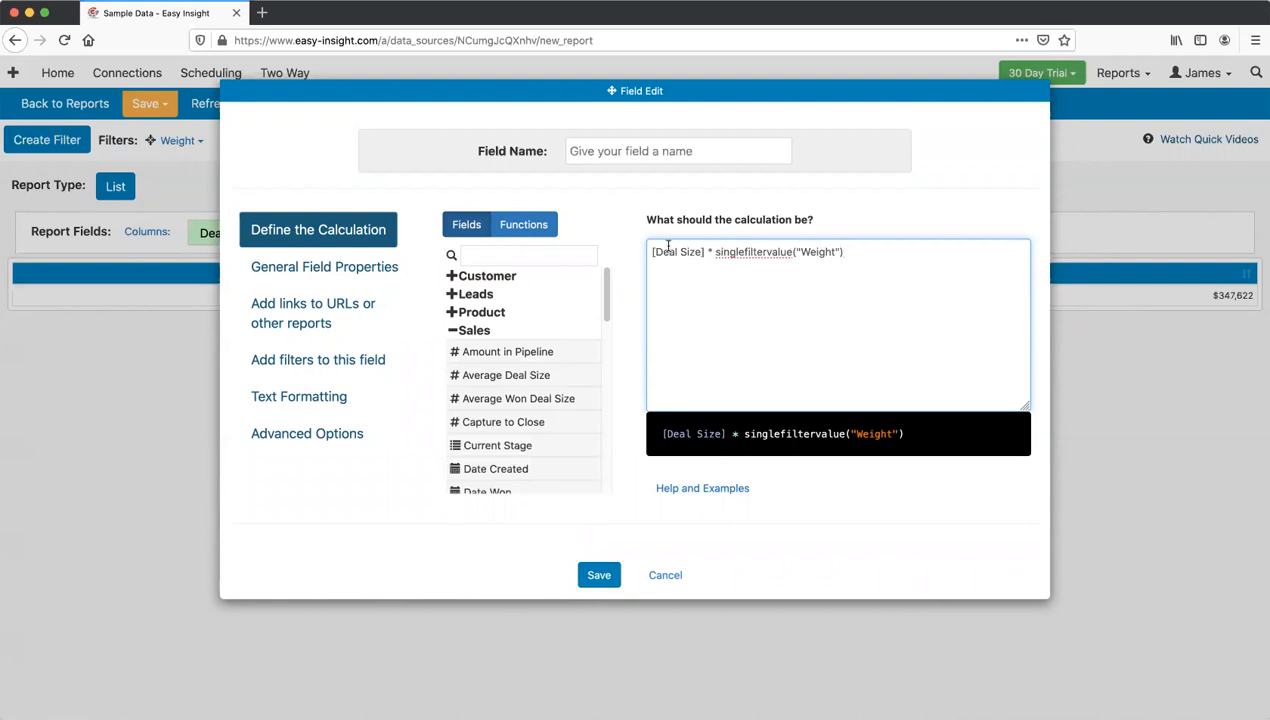
Step: Name the custom measure "Weighted Deal" and save it
click(765, 252)
drag(318, 99, 383, 119)
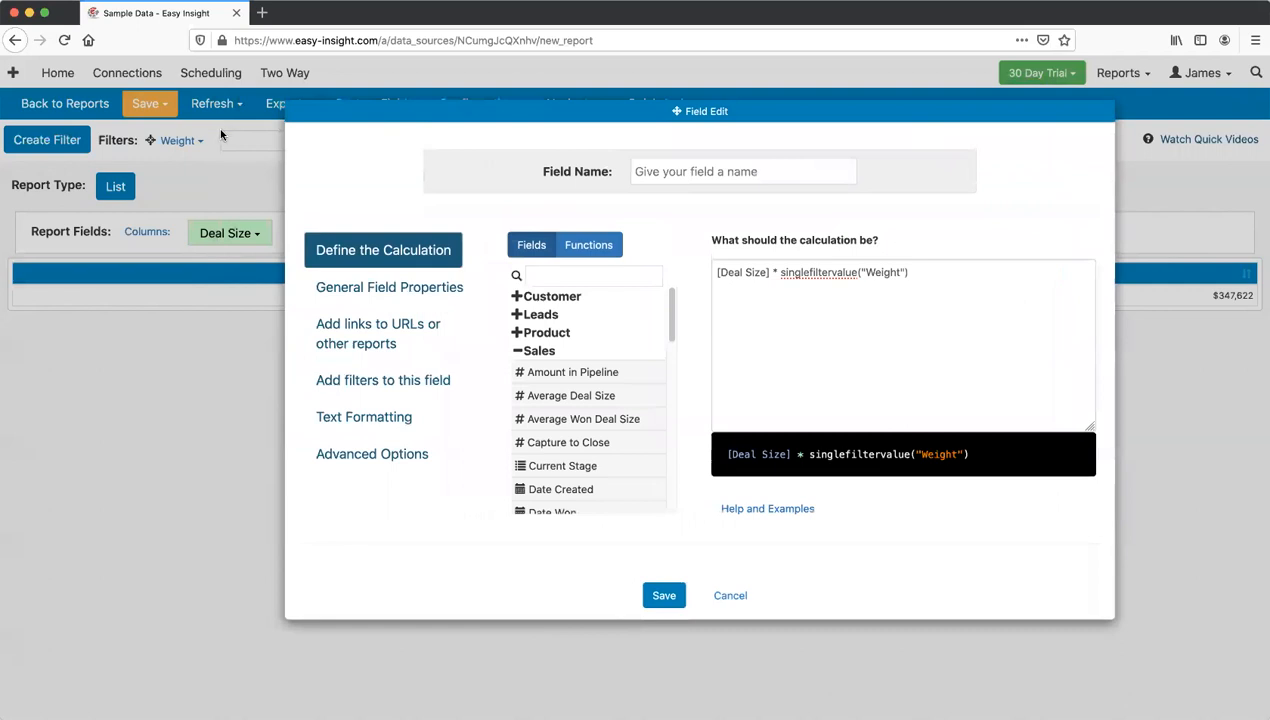
click(912, 295)
click(670, 168)
text(Weighted Deal)
click(662, 594)
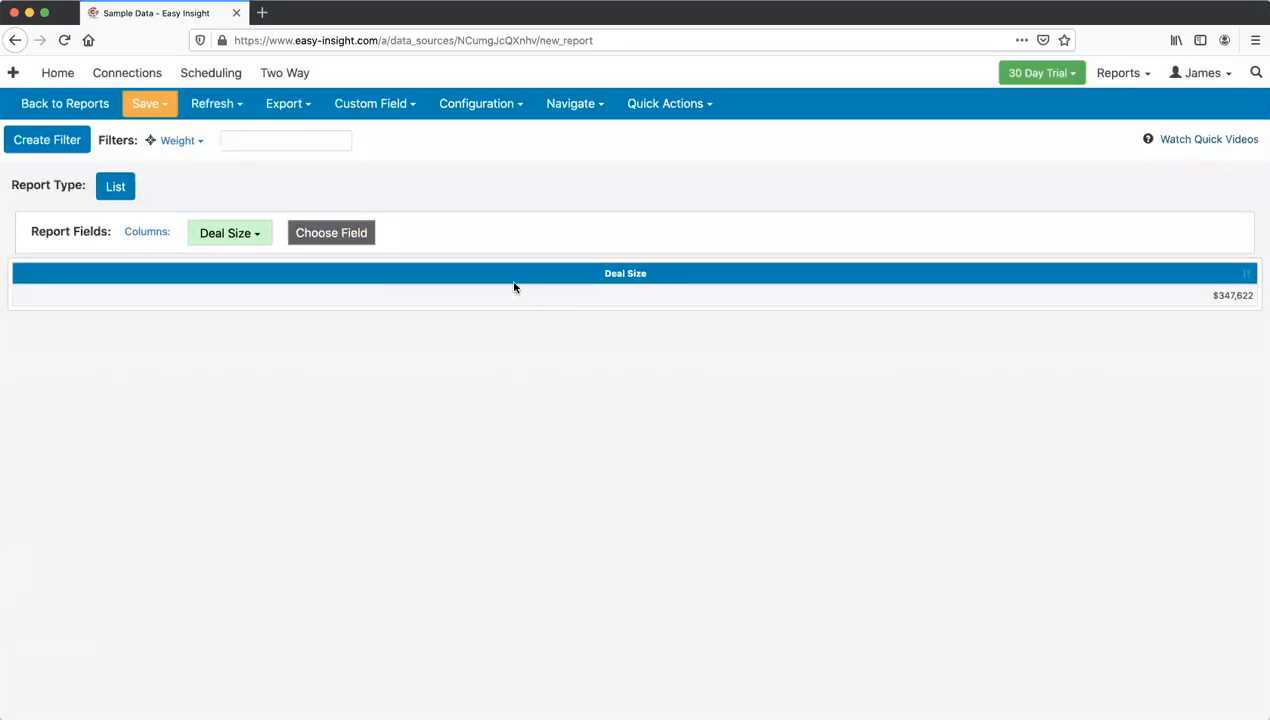
Step: Add the Weighted Deal custom field as a column after Deal Size
click(336, 234)
scroll(485, 390, down, 5)
click(496, 654)
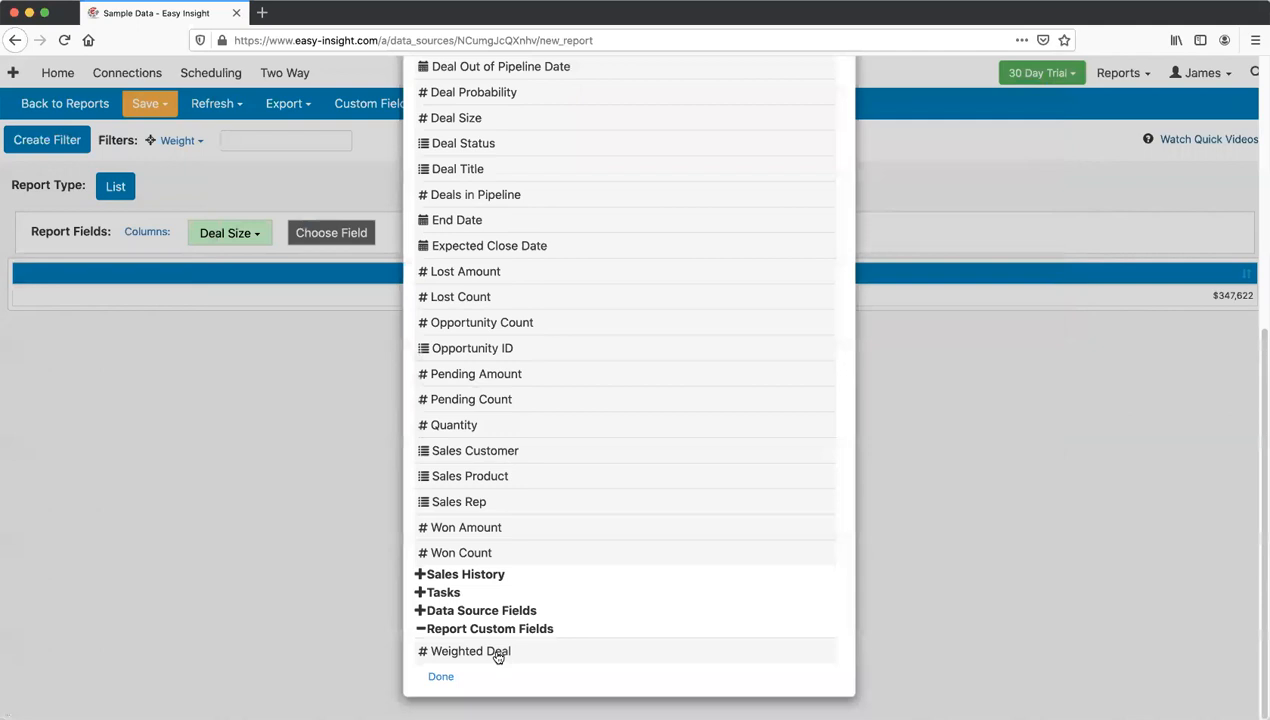
click(497, 653)
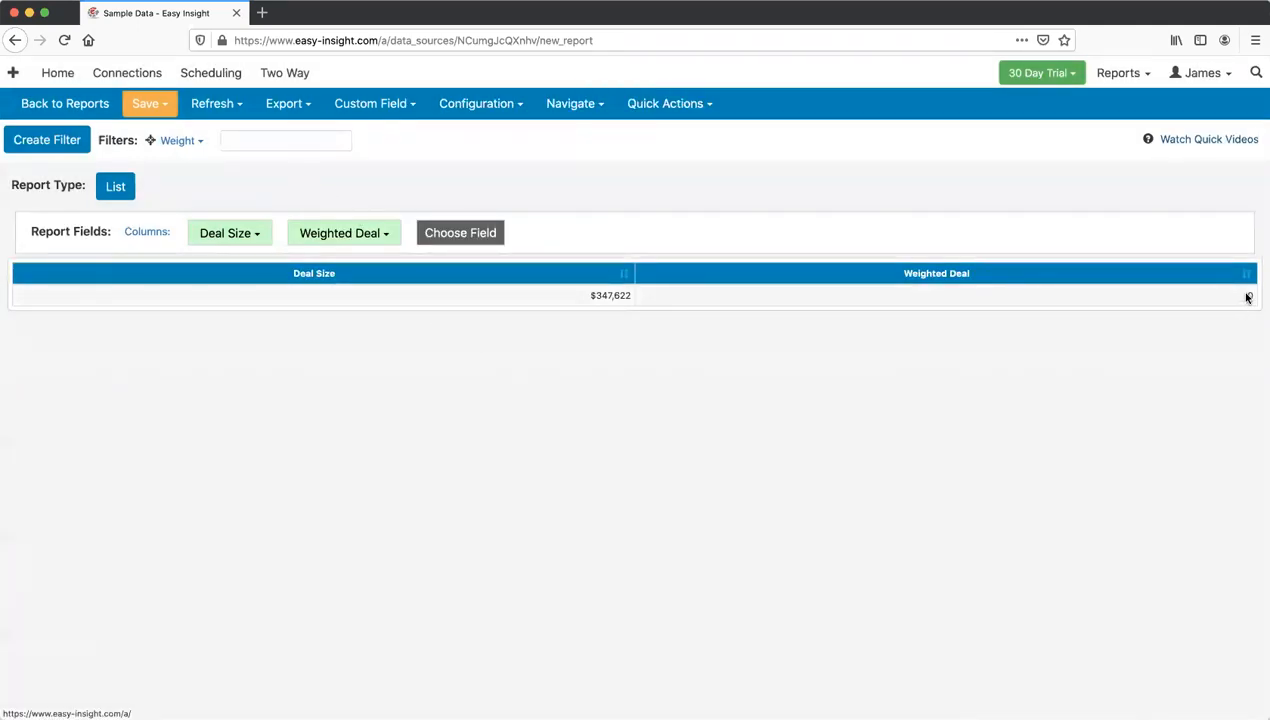
Step: Set the Weight filter to 2 and apply it to the report
click(312, 147)
text(2)
key(Return)
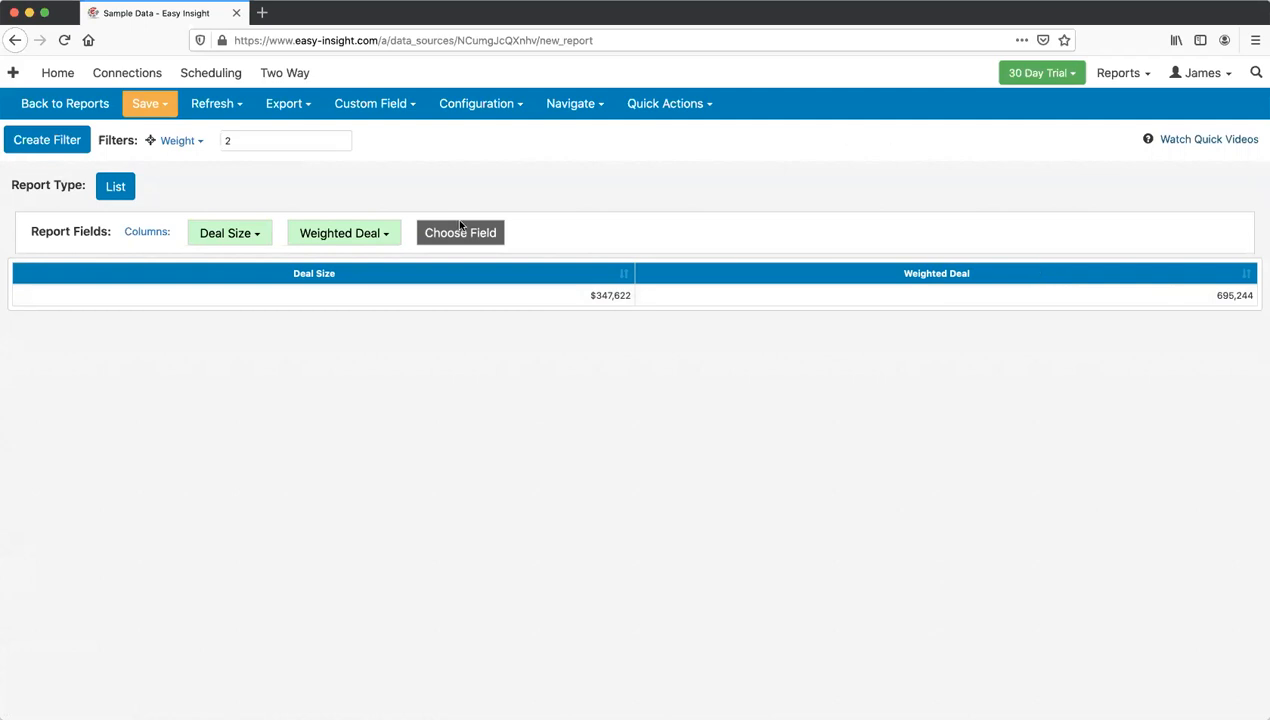
Step: Save the report under the name "Weighted Sample"
click(148, 106)
click(168, 131)
text(Weighted Sample)
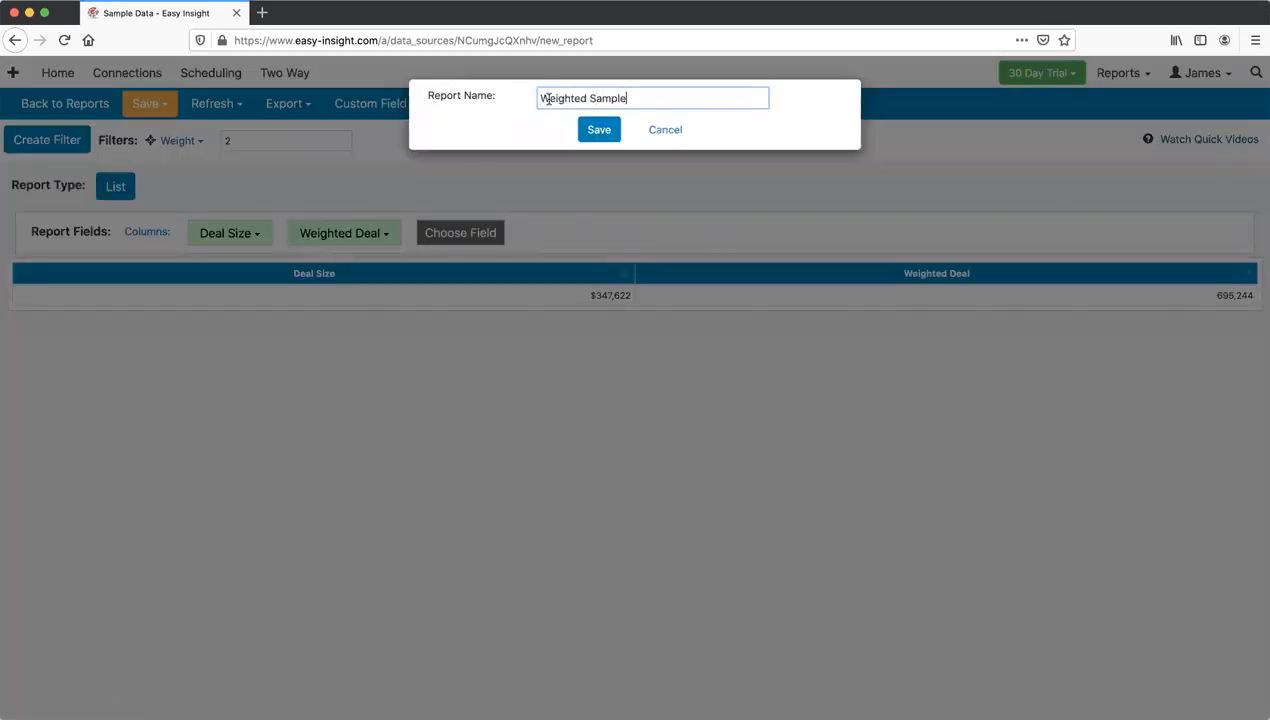
click(586, 132)
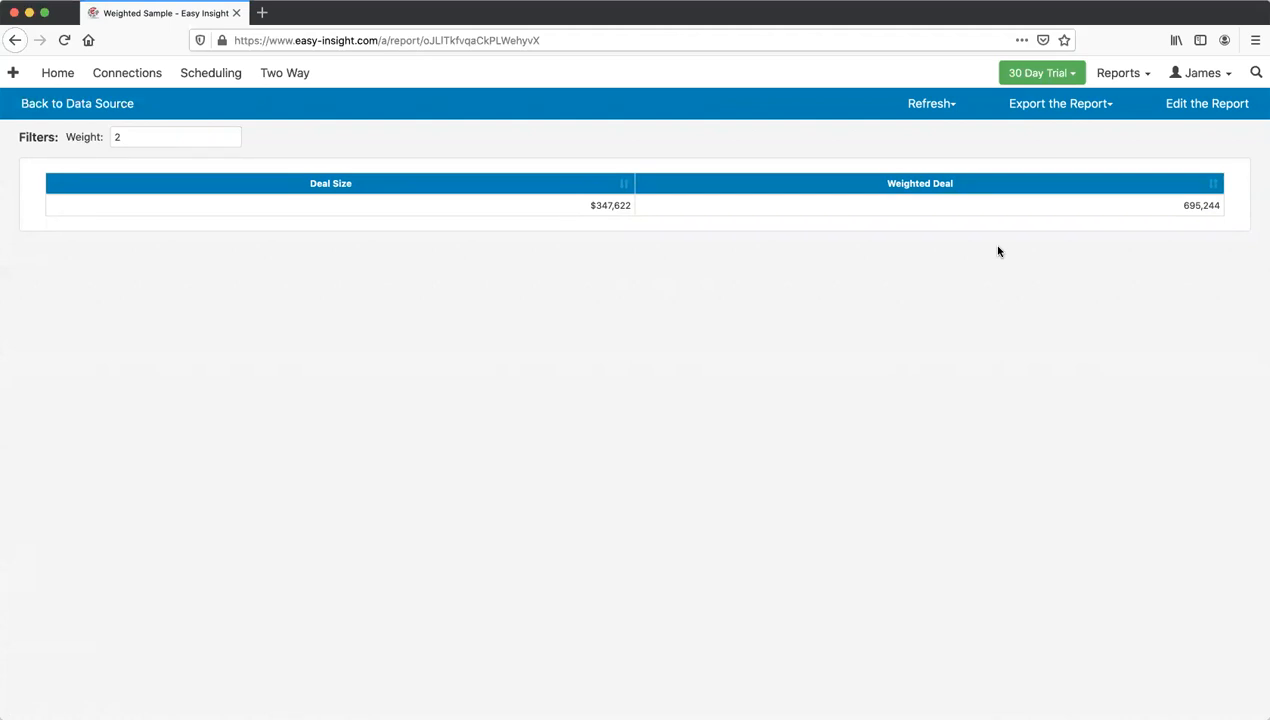
Step: Reopen the Weighted Sample report in the editor and start another new report from there
click(1177, 110)
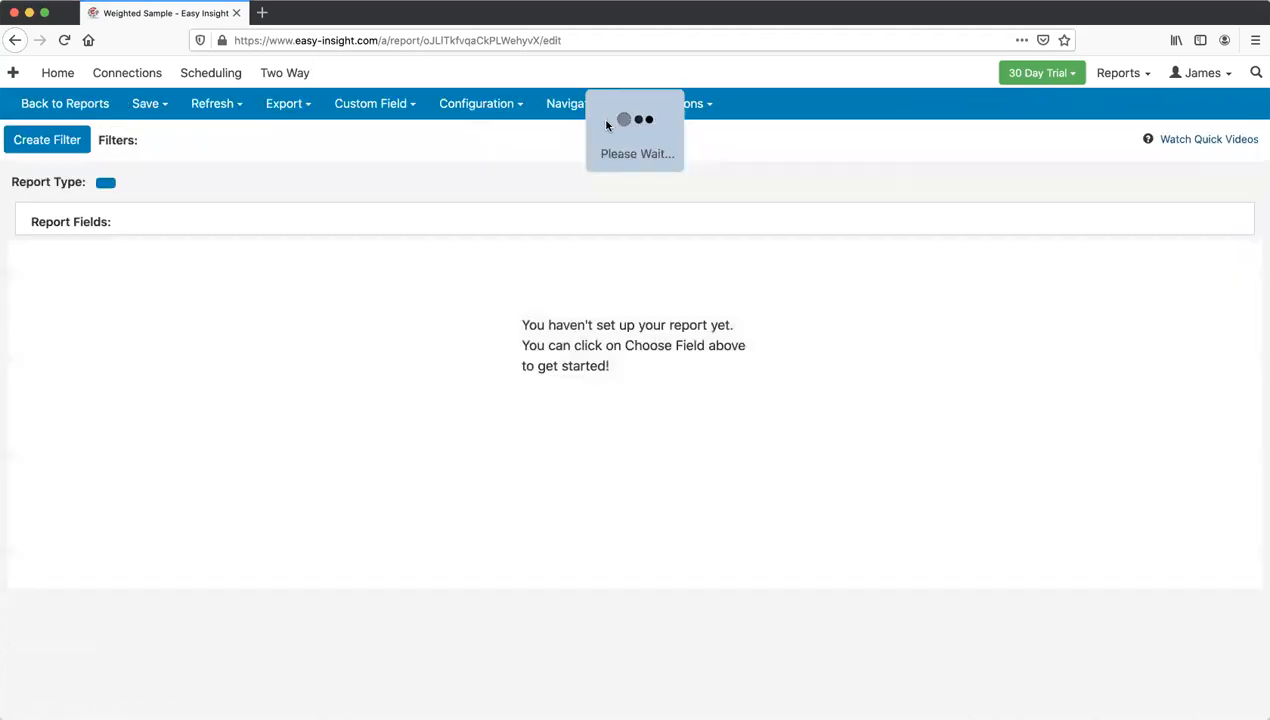
click(570, 103)
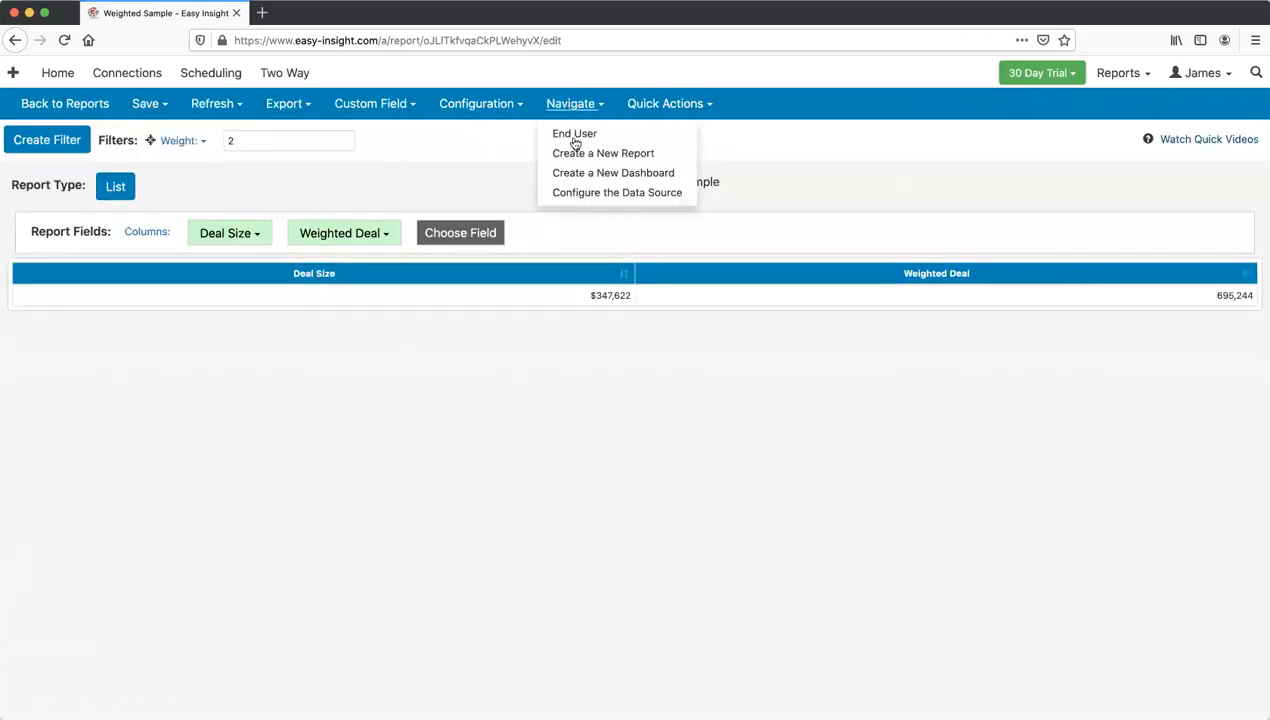
click(578, 154)
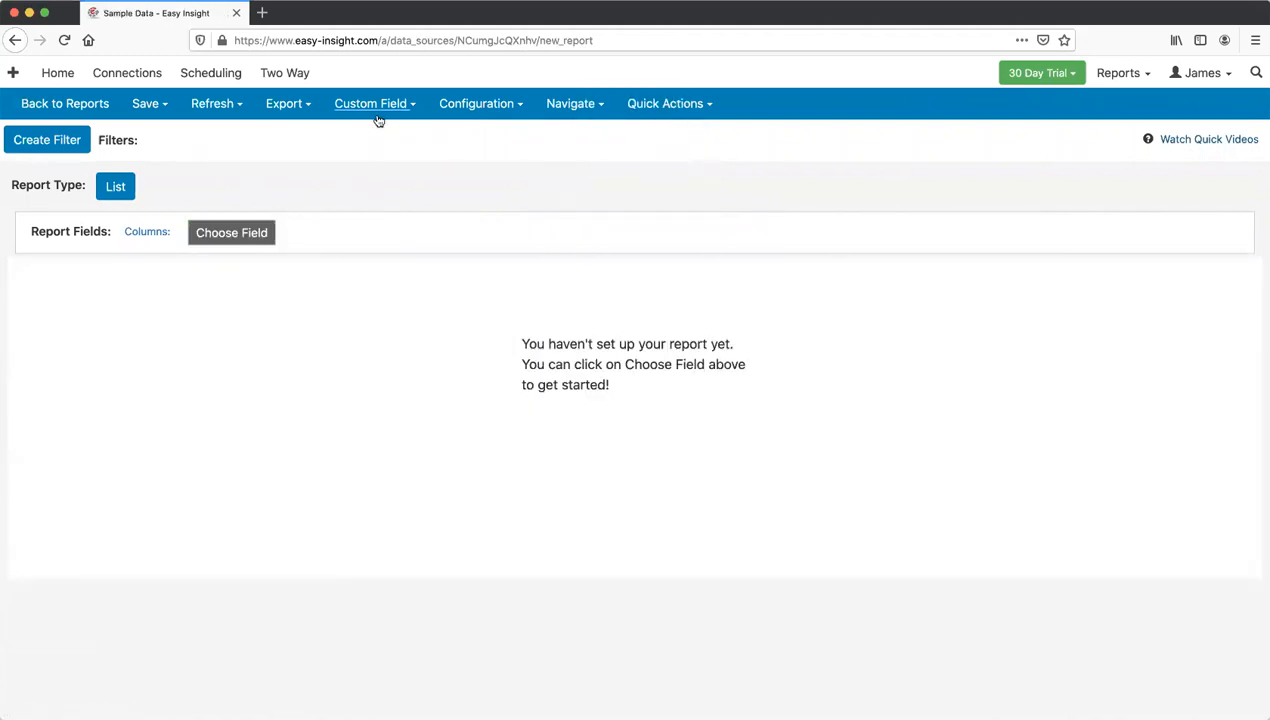
Step: Open a new custom measure and examine the text functions available for calculations, from bracketvalue to upper
click(376, 112)
click(380, 132)
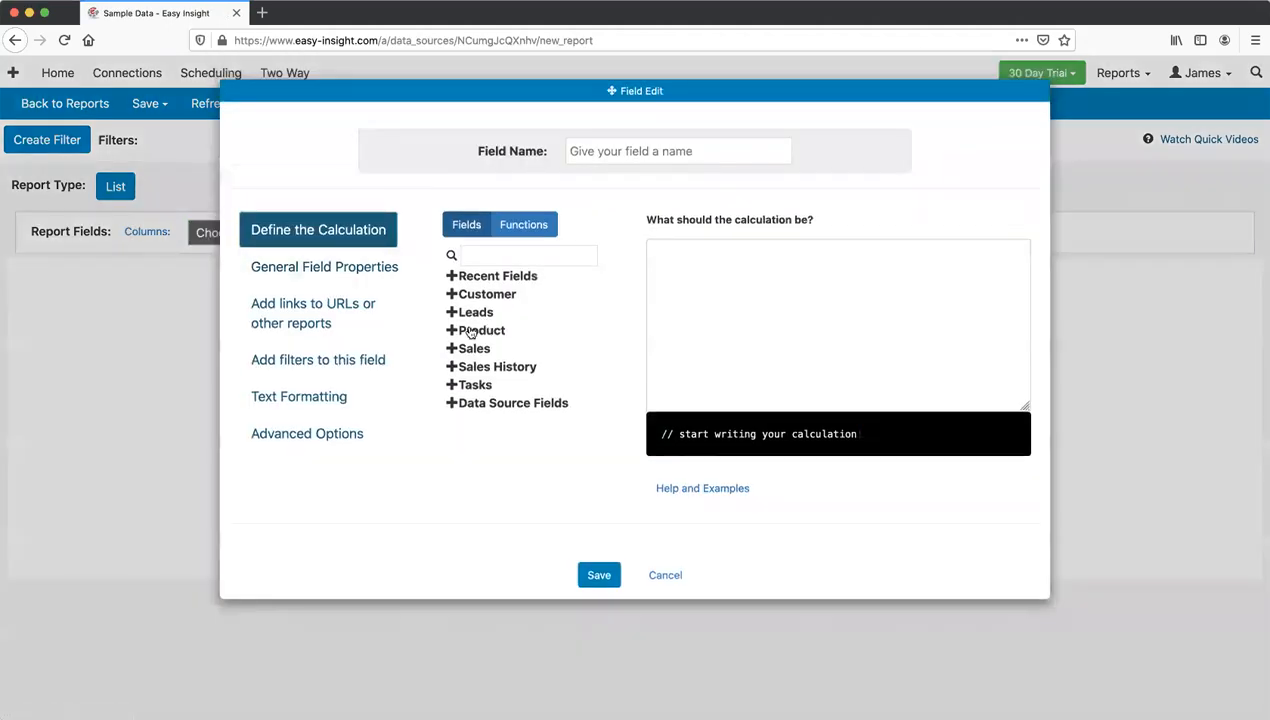
click(512, 227)
click(480, 352)
scroll(476, 354, down, 3)
scroll(477, 352, down, 3)
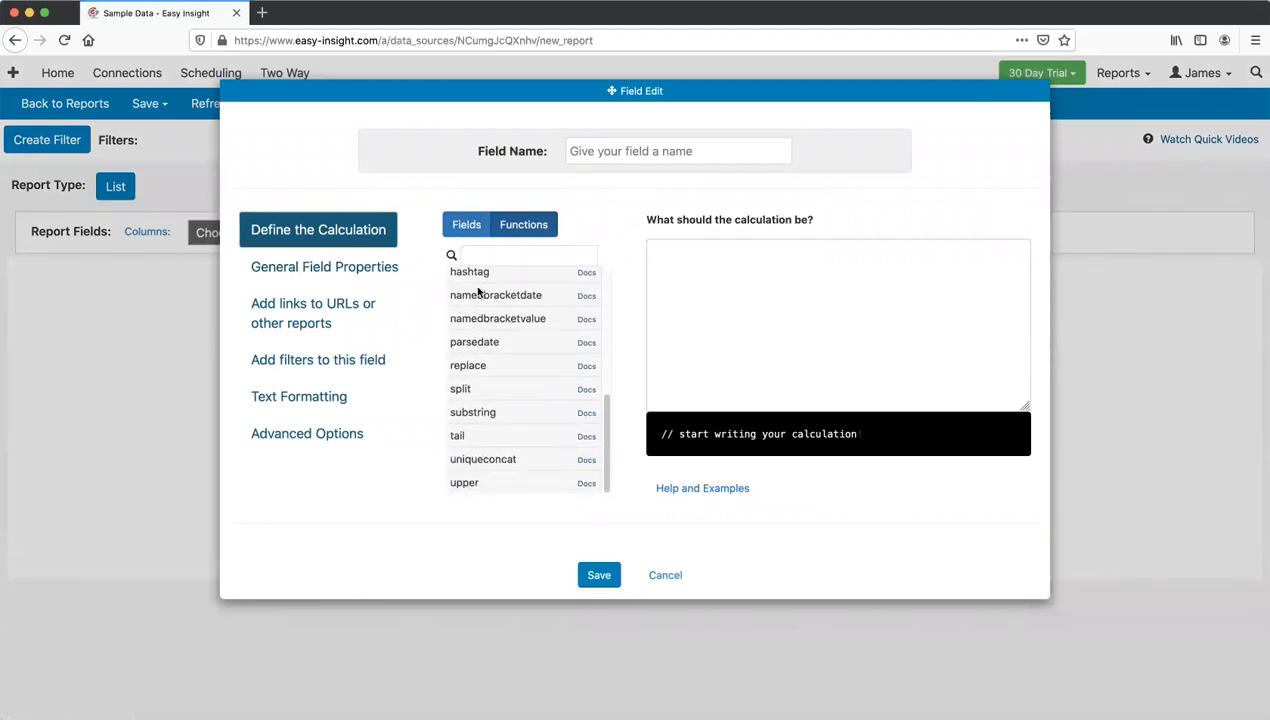
scroll(479, 304, up, 2)
scroll(479, 310, up, 3)
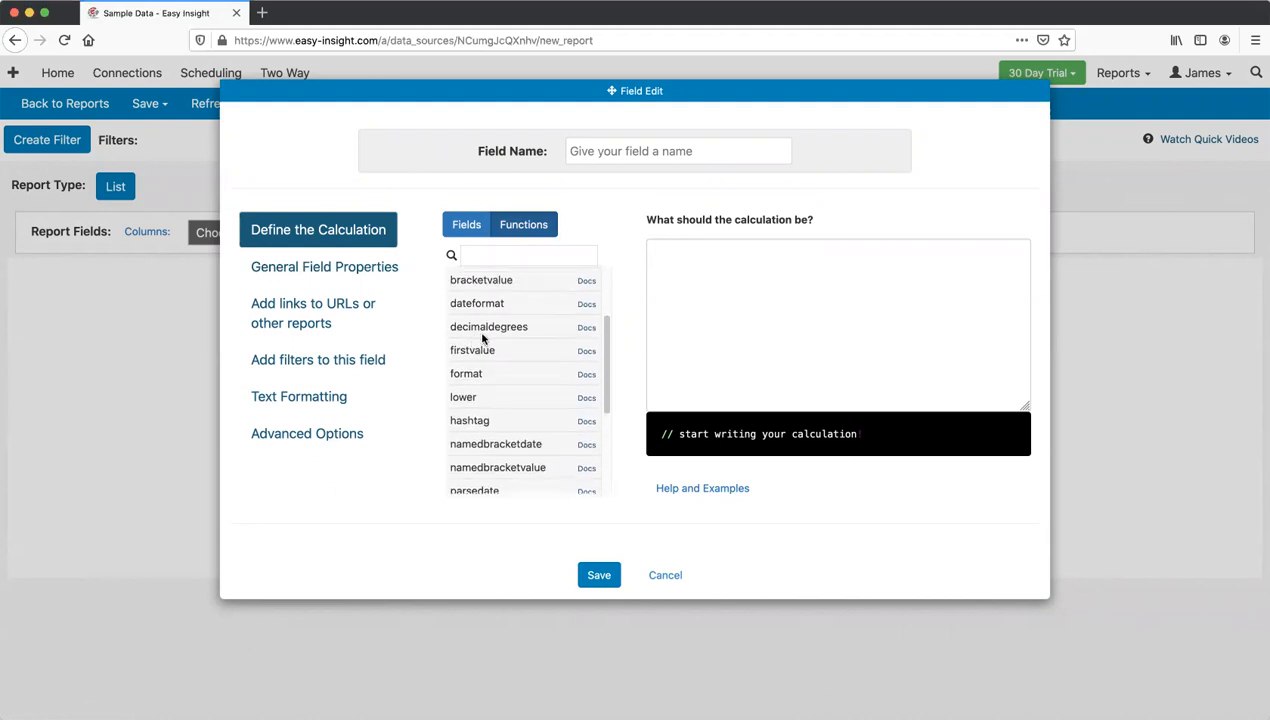
scroll(484, 338, up, 1)
scroll(490, 336, down, 3)
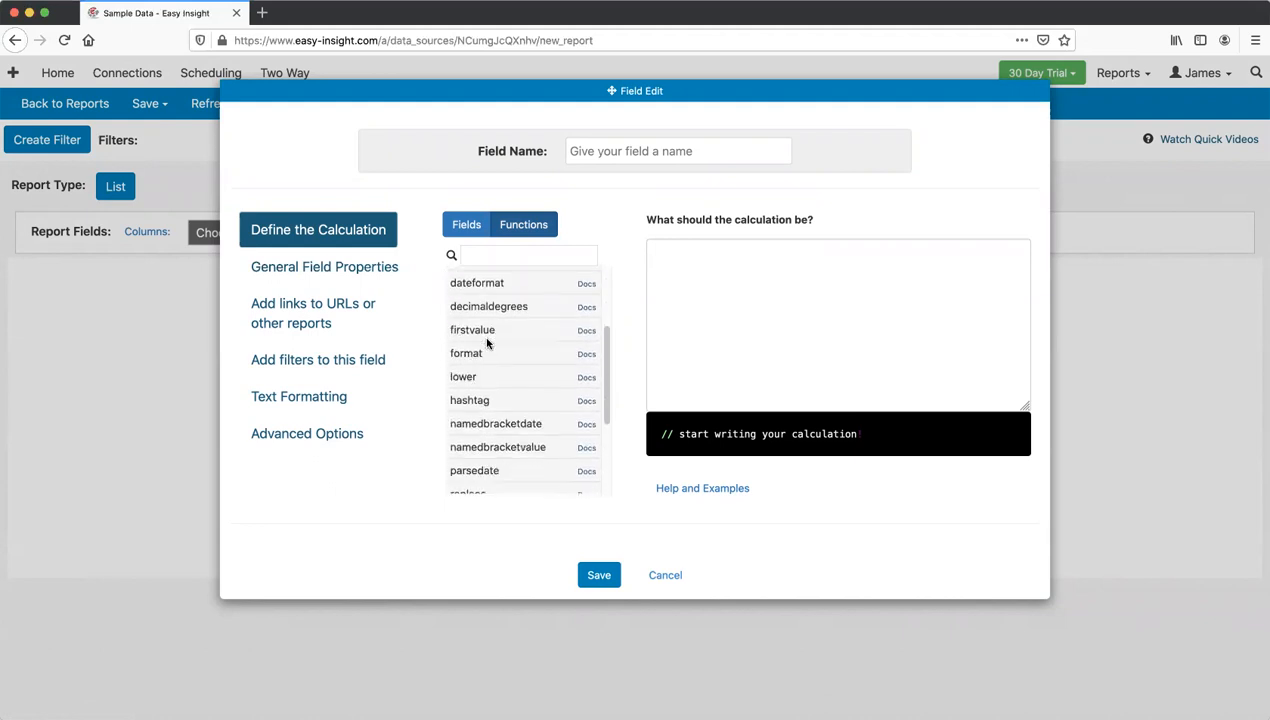
scroll(492, 355, down, 3)
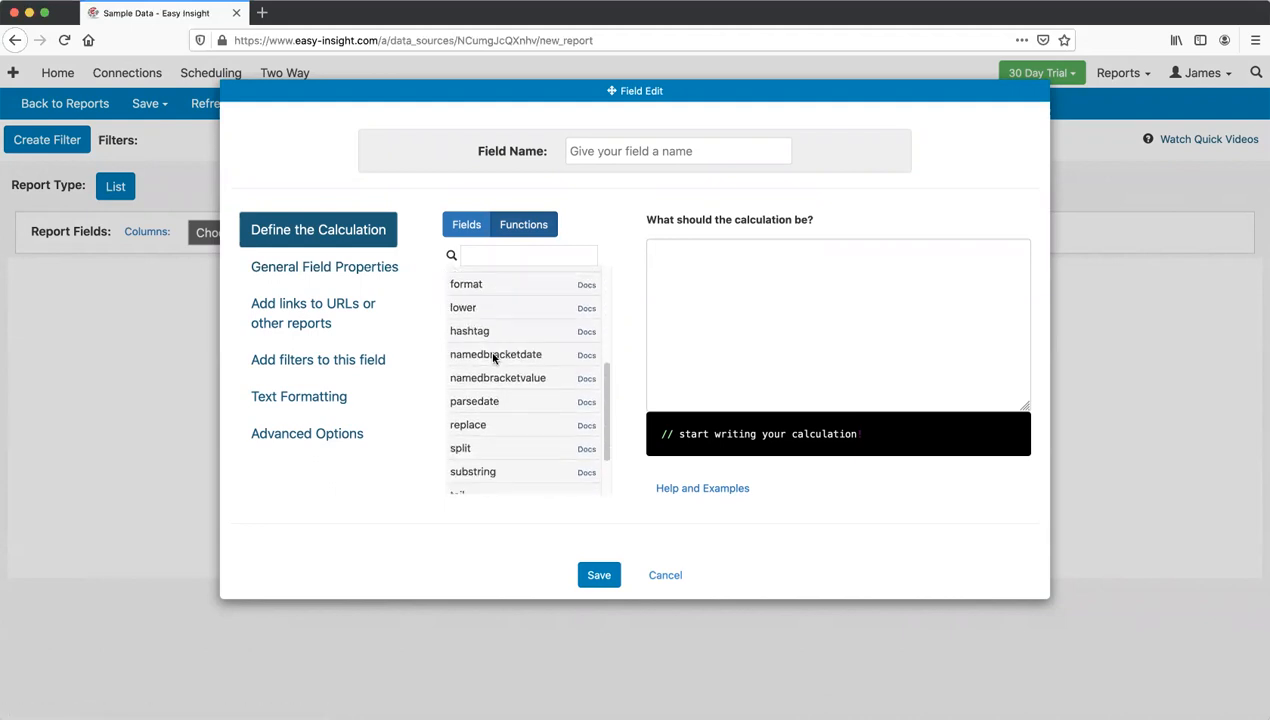
scroll(492, 358, down, 1)
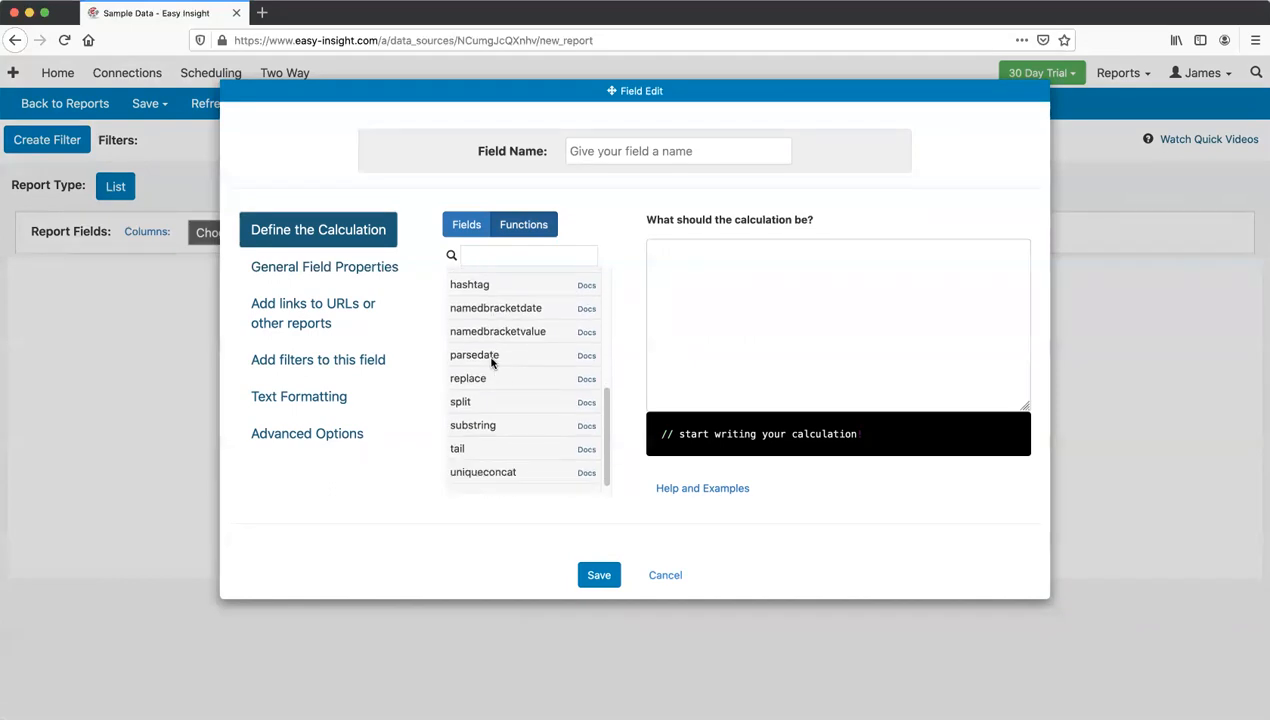
scroll(491, 362, down, 1)
scroll(491, 362, up, 2)
scroll(491, 362, up, 3)
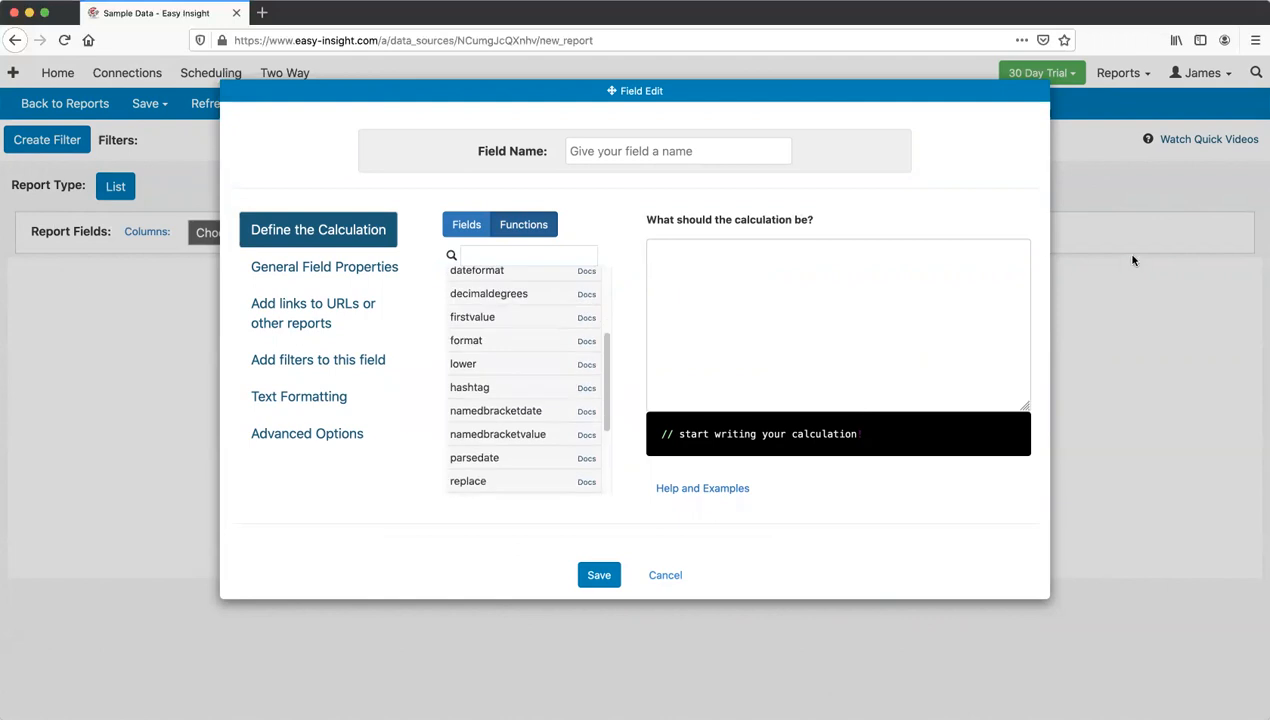
click(1132, 261)
Step: Start a custom grouping and enter the calculation dateformat([Date Created], "yyyy-MM")
click(365, 103)
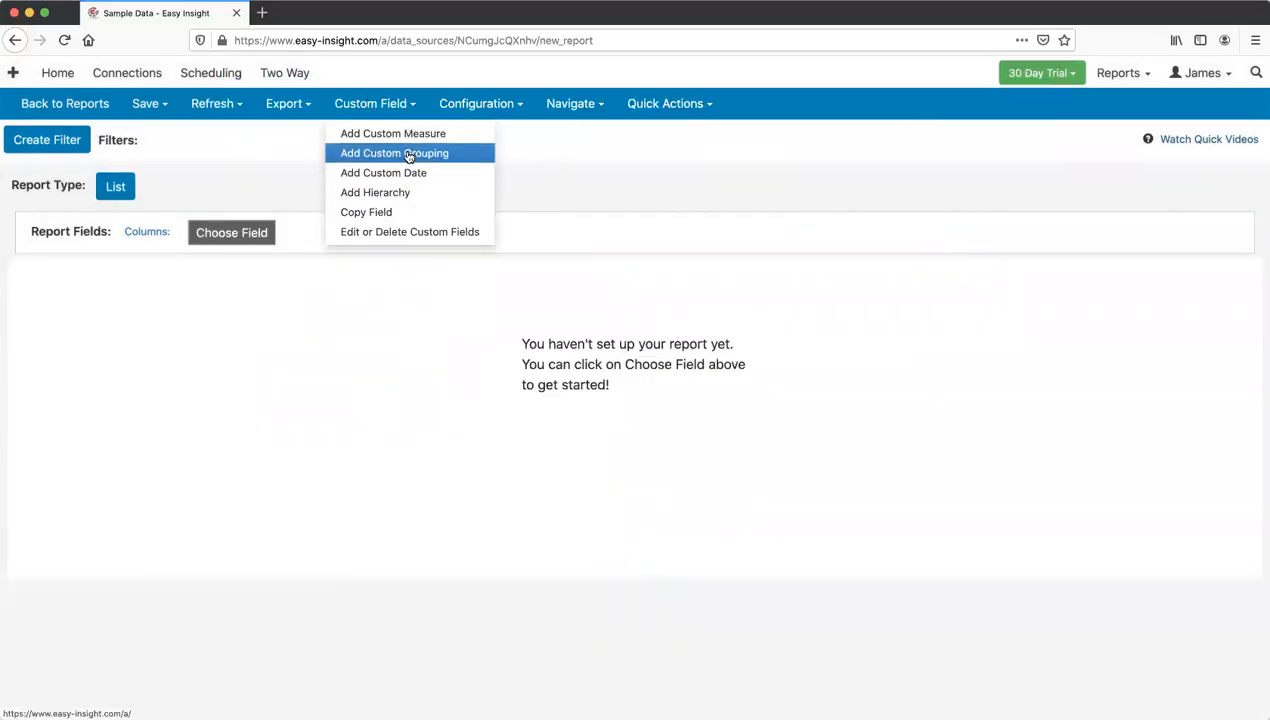
click(411, 153)
click(686, 254)
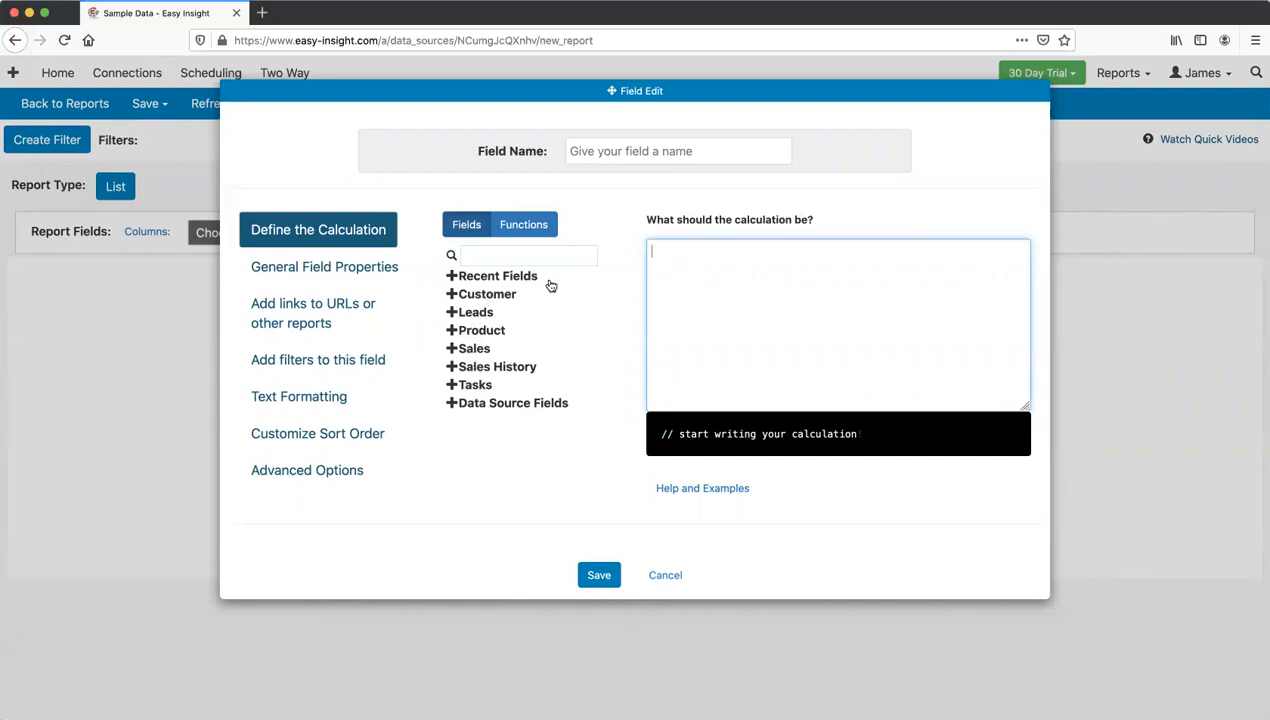
text(d)
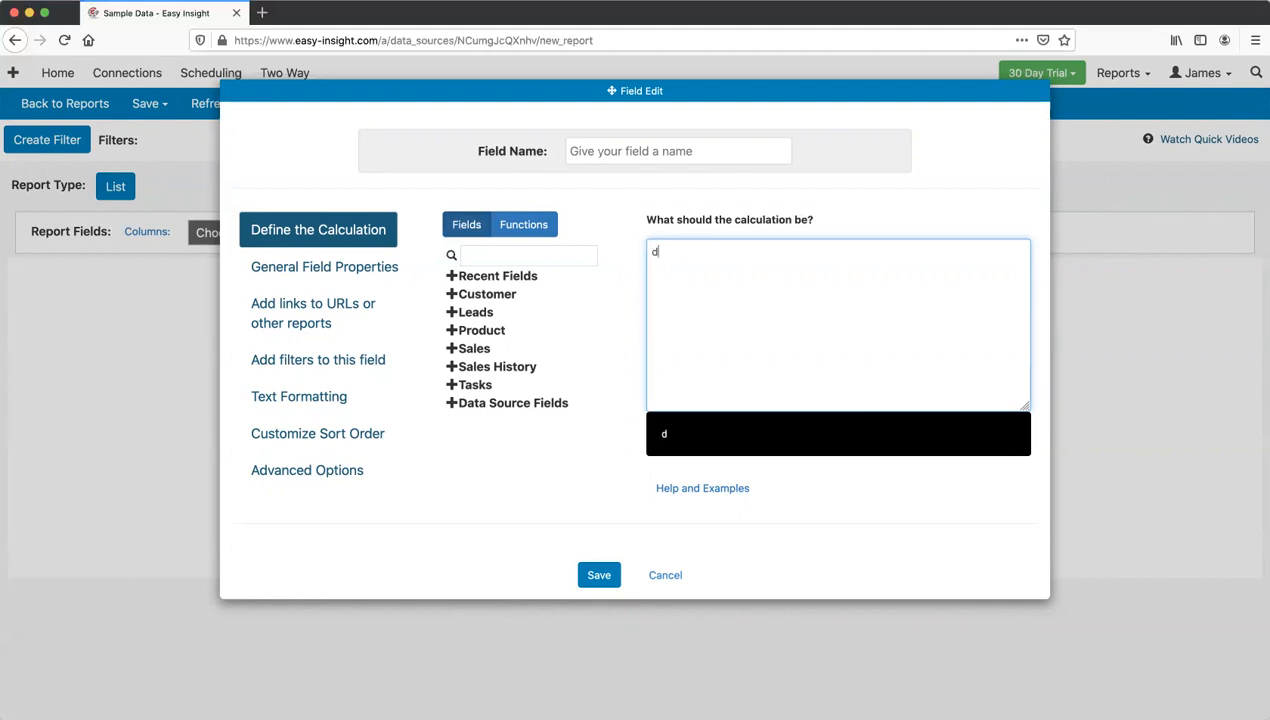
text(ateformat()
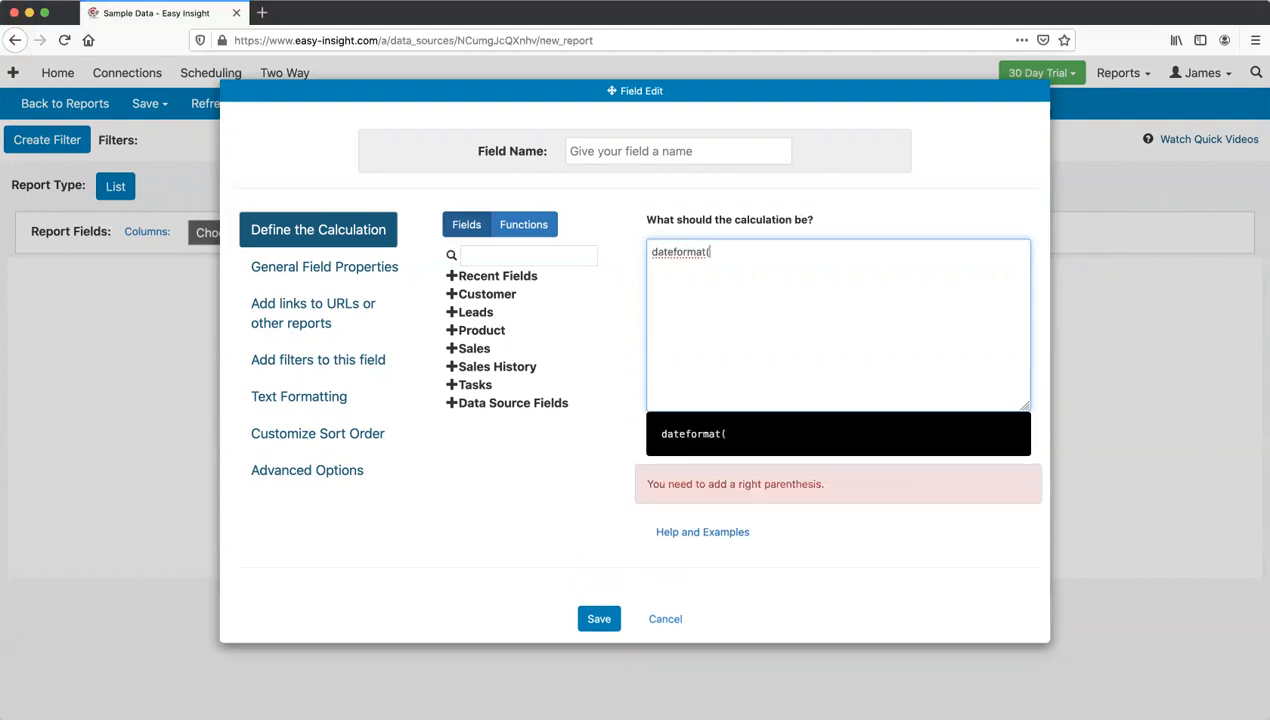
text([Date C)
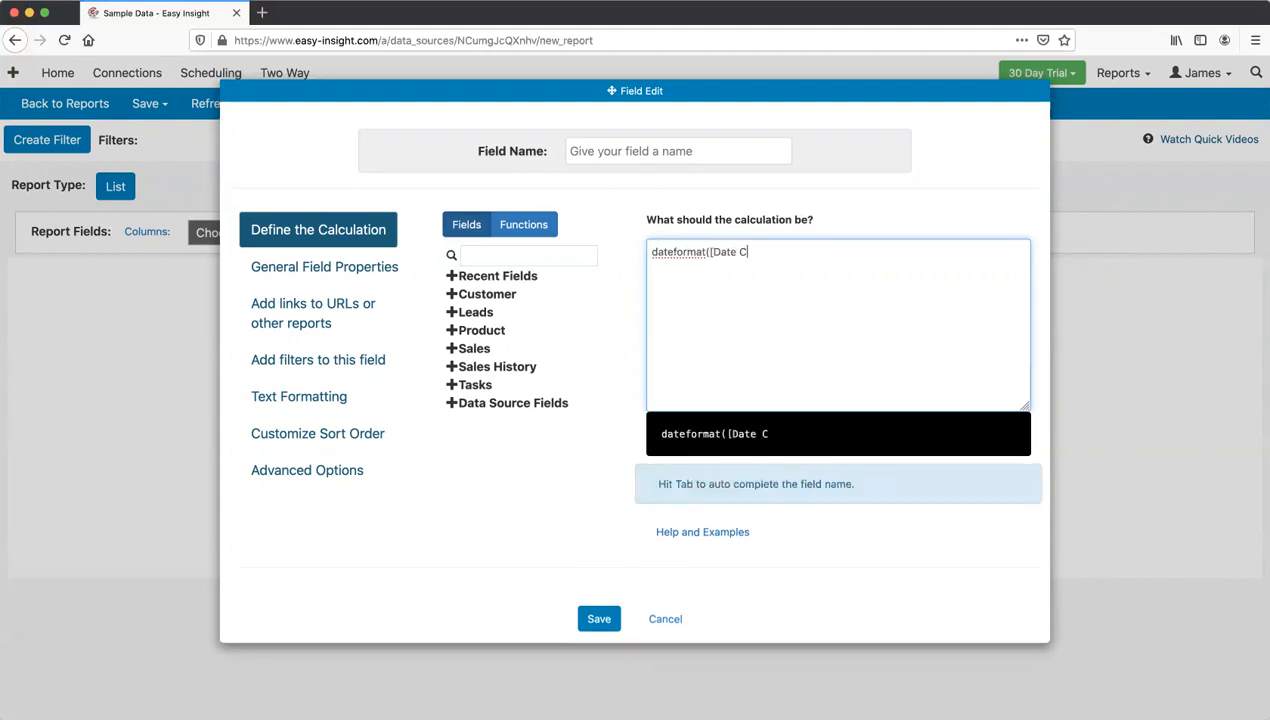
text(reated], "yyyy-MM-dd)
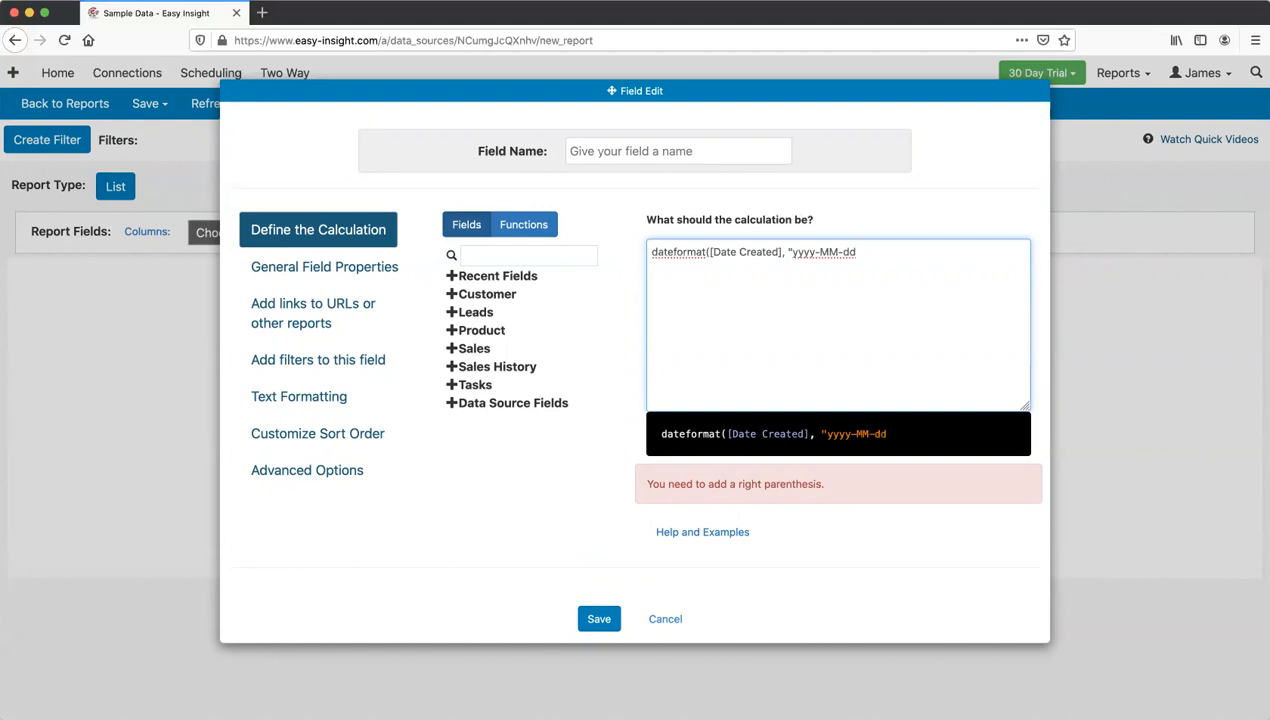
key(BackSpace)
key(BackSpace)
key(BackSpace)
key(BackSpace)
text("))
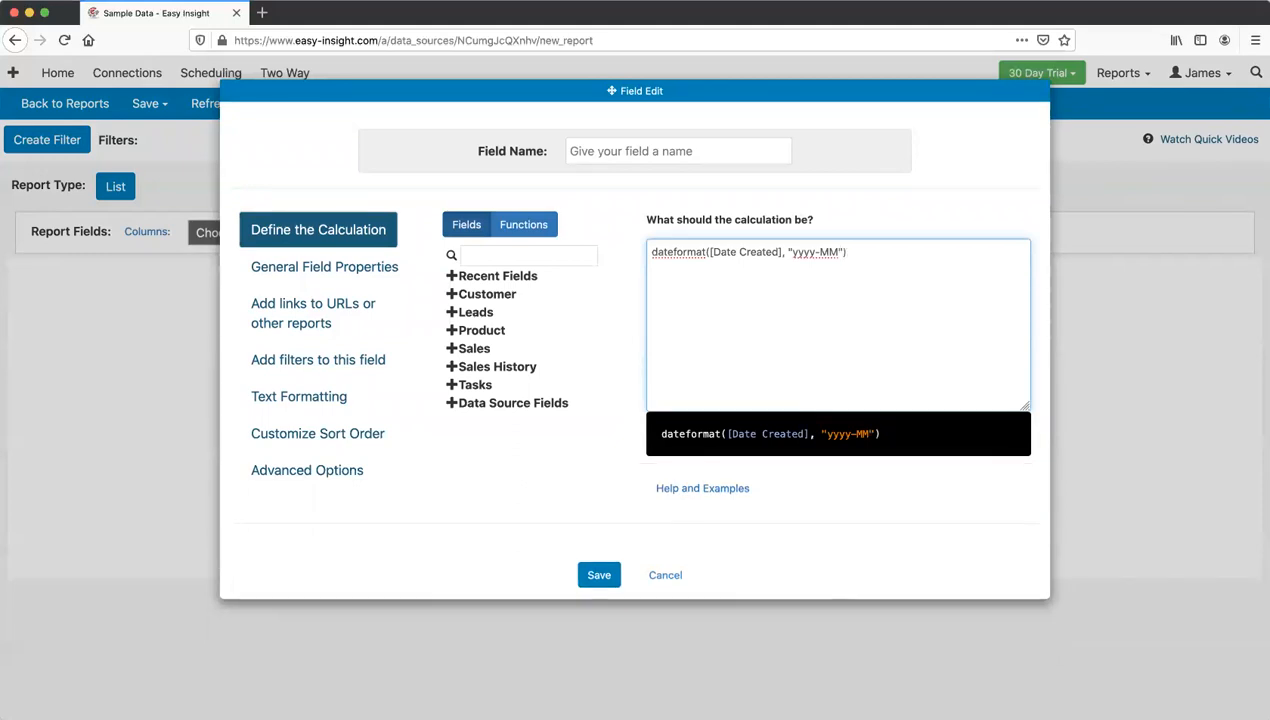
Step: Clear the whole dateformat expression from the custom grouping's calculation
key(BackSpace)
key(BackSpace)
key(BackSpace)
key(BackSpace)
key(BackSpace)
key(BackSpace)
key(BackSpace)
key(BackSpace)
key(BackSpace)
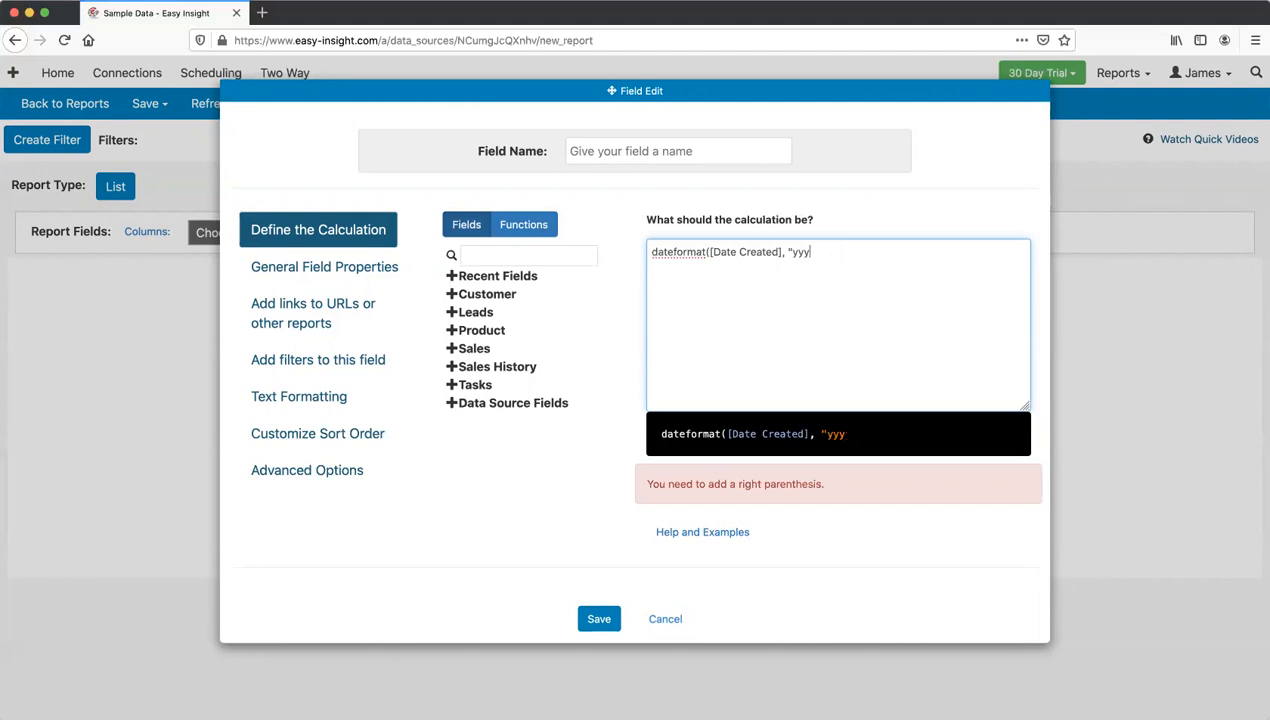
key(ctrl+a)
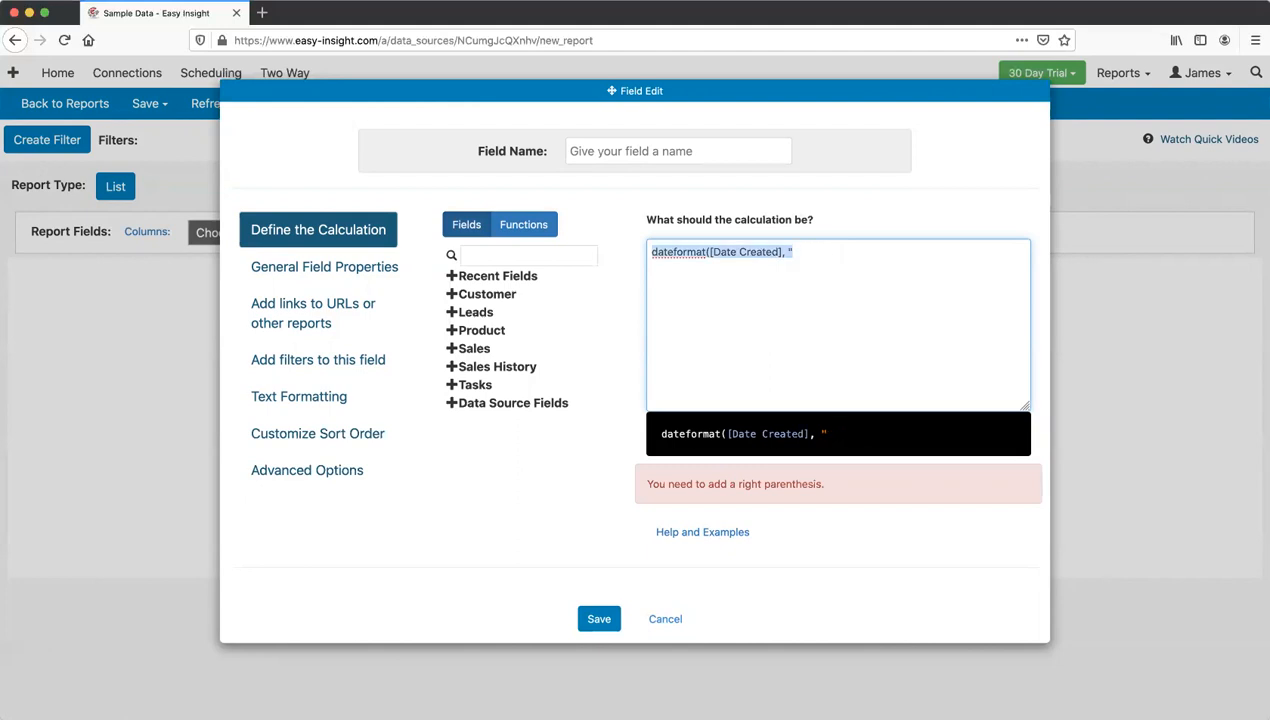
key(BackSpace)
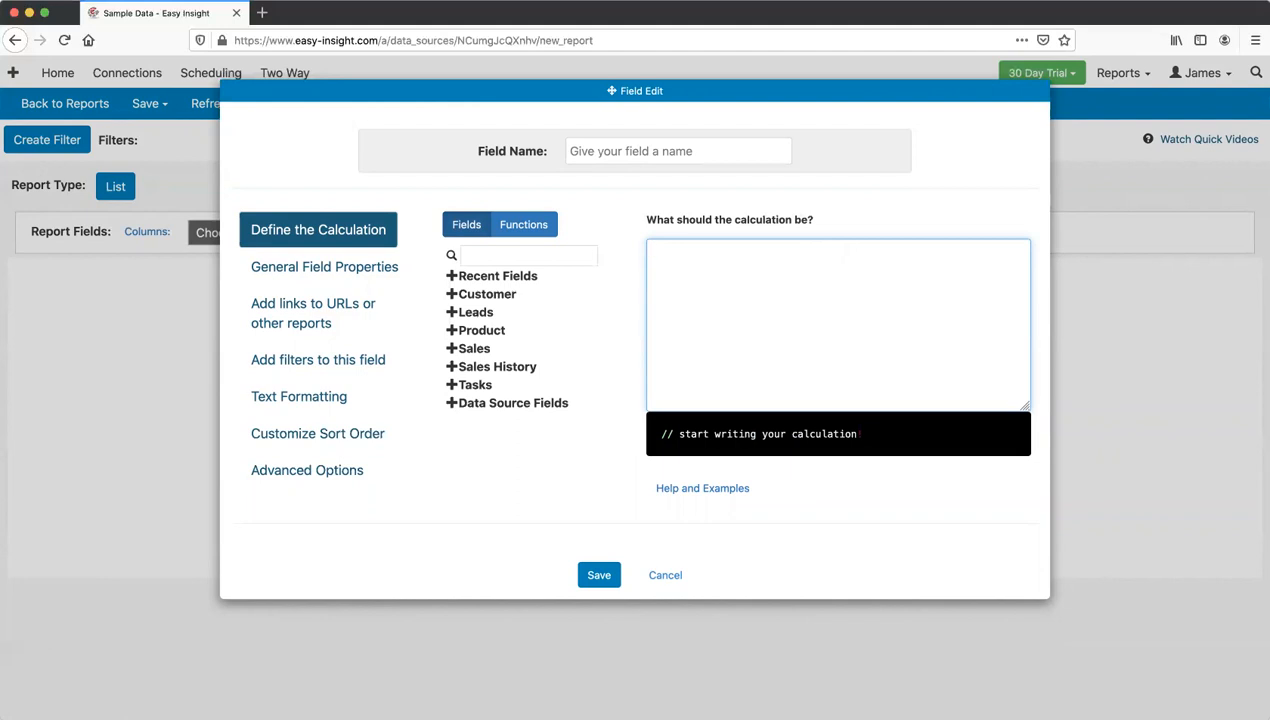
Step: Enter the example calculation parsedate([your text field], "yyyy-MM-dd") in the custom grouping
text(pars)
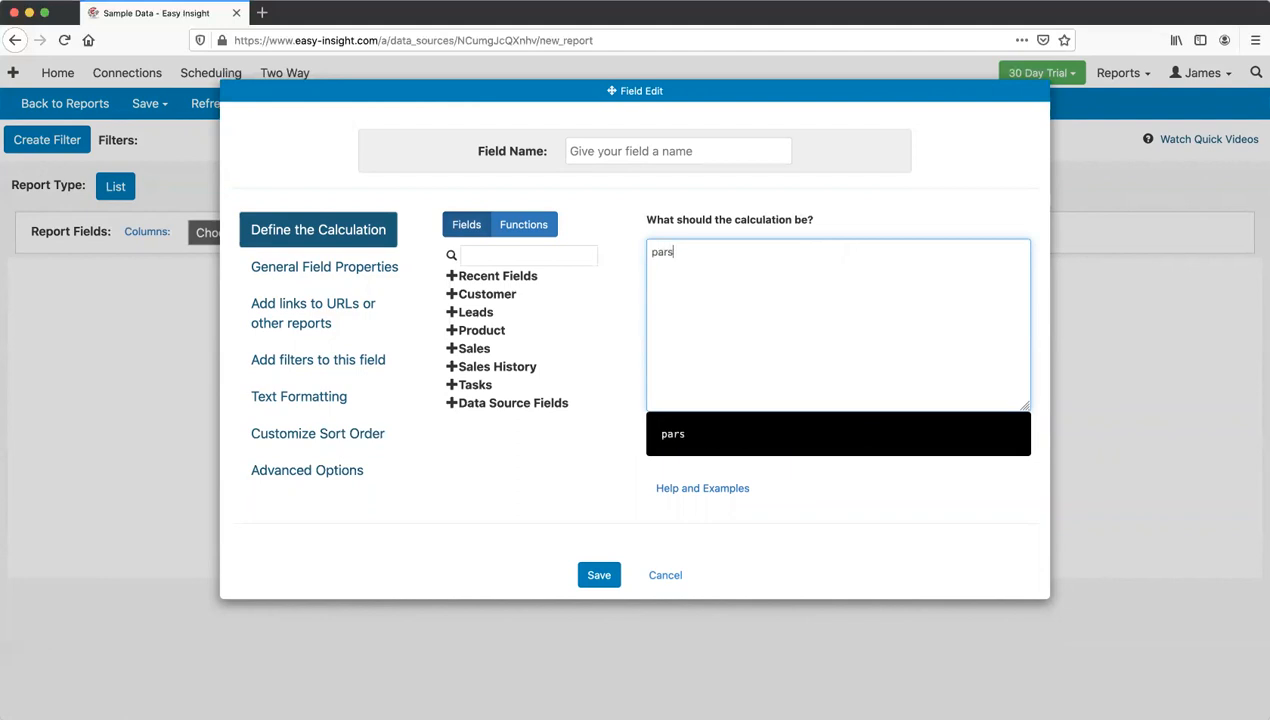
text(edate([)
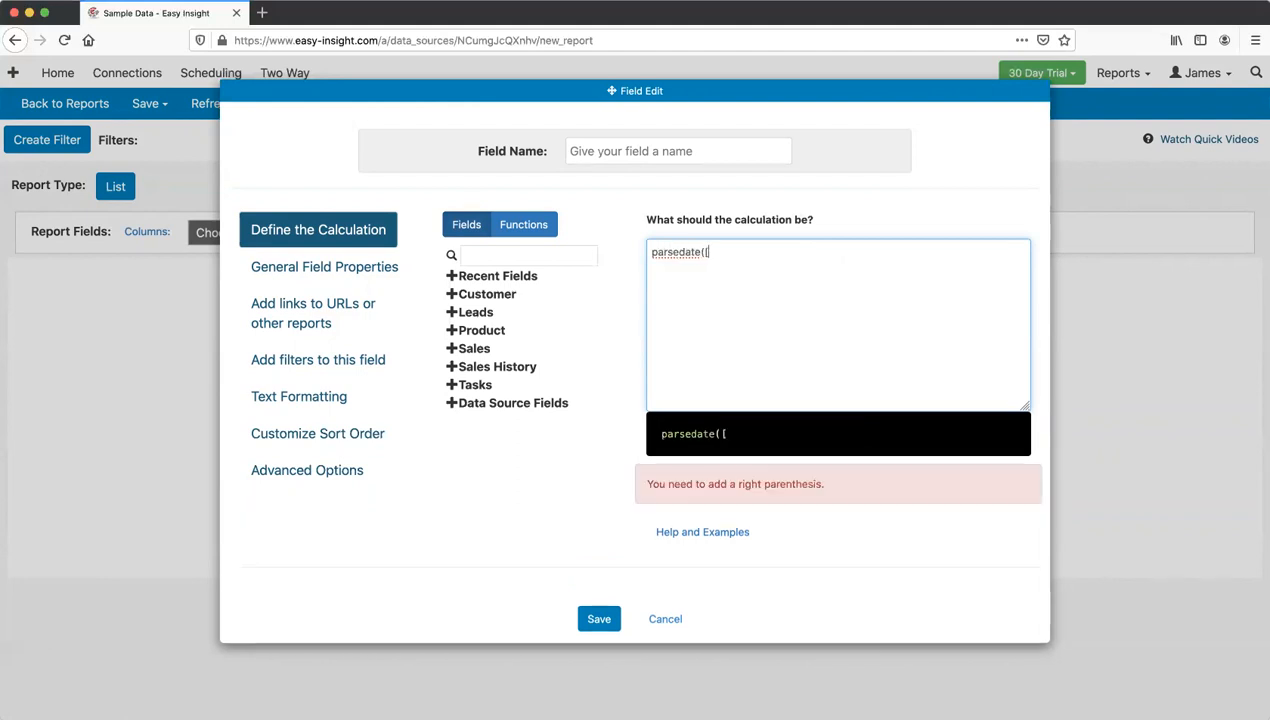
text(your date field)
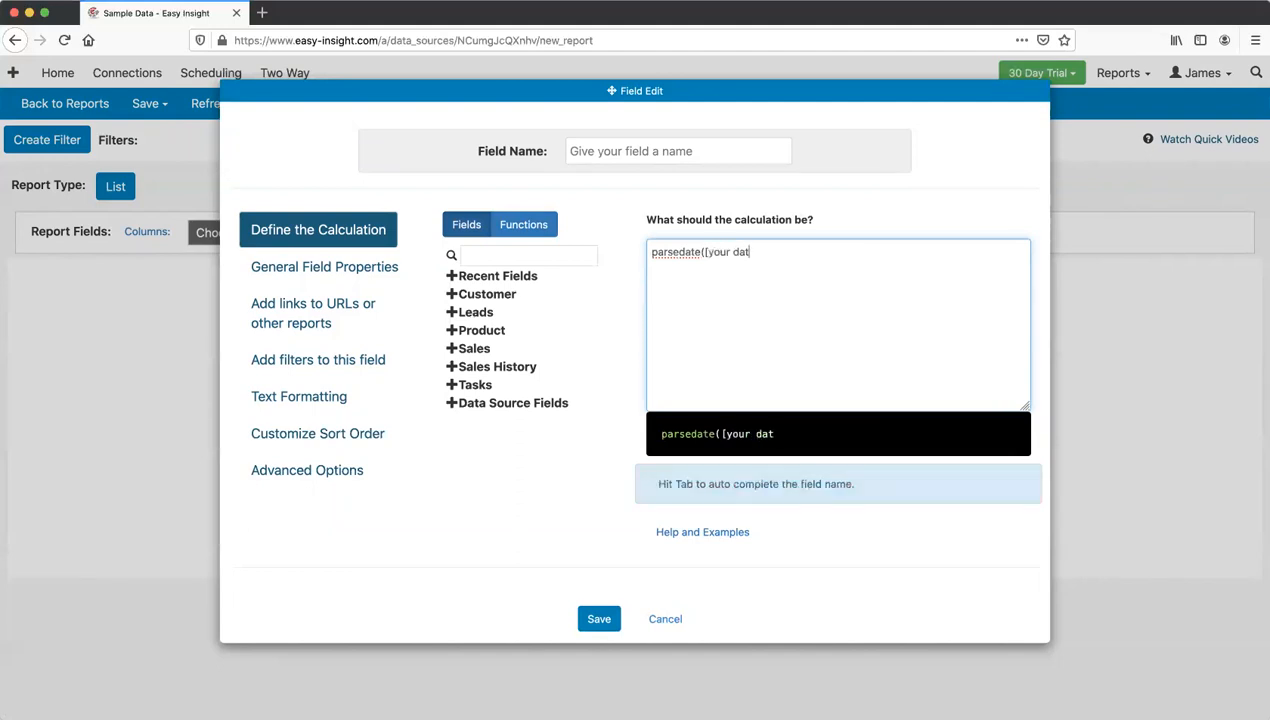
key(BackSpace)
key(BackSpace)
key(BackSpace)
key(BackSpace)
key(BackSpace)
key(BackSpace)
key(BackSpace)
key(BackSpace)
key(BackSpace)
key(BackSpace)
text(text field], )
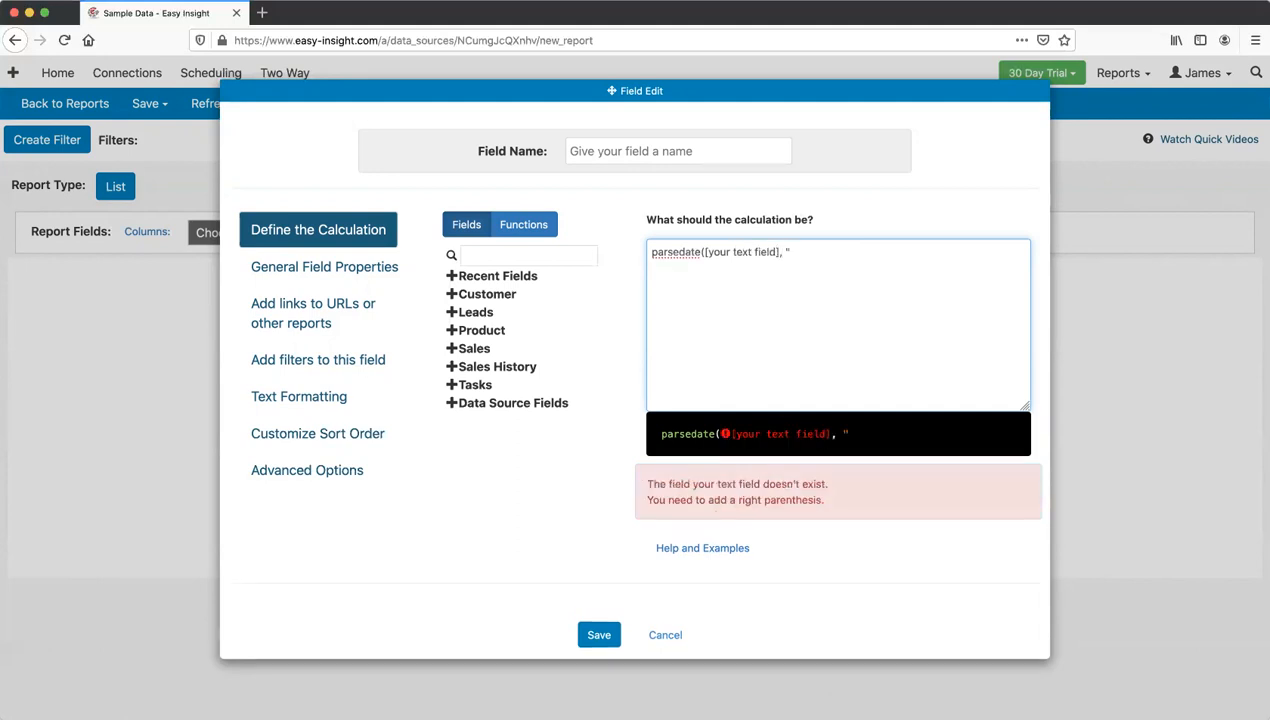
text("yyyy-)
key(BackSpace)
text(y_)
text(MM-dd")
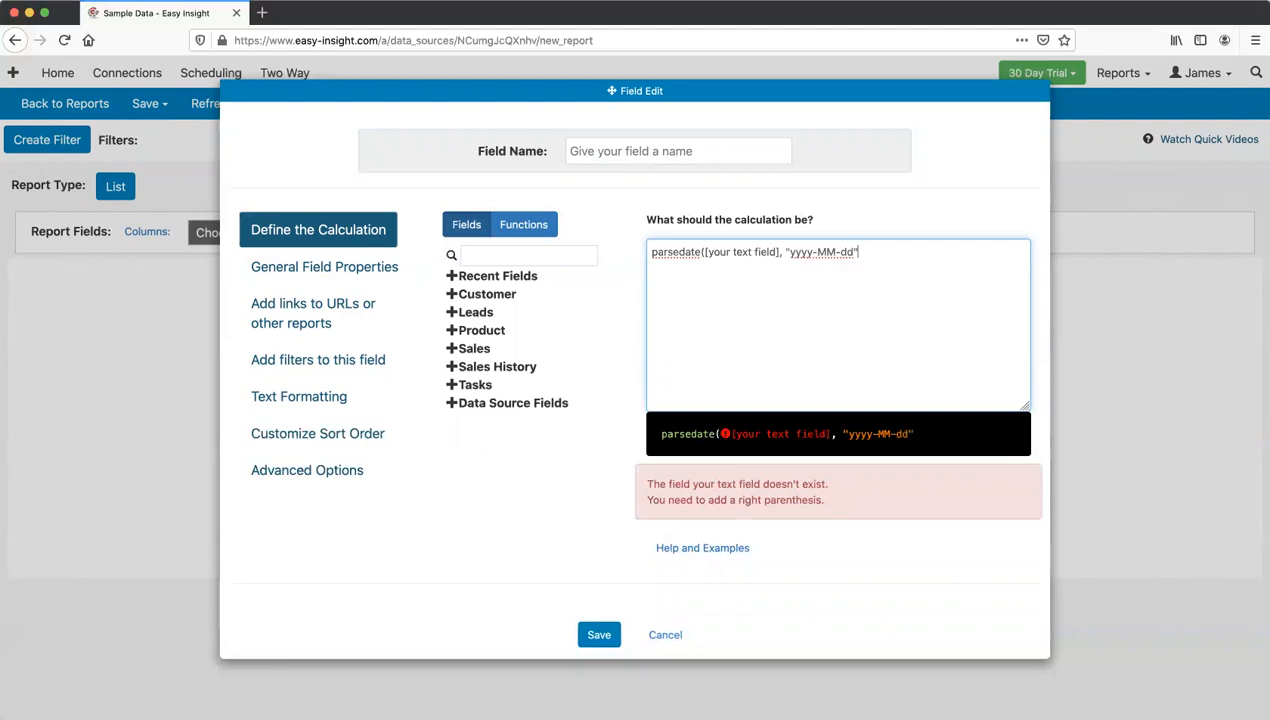
text())
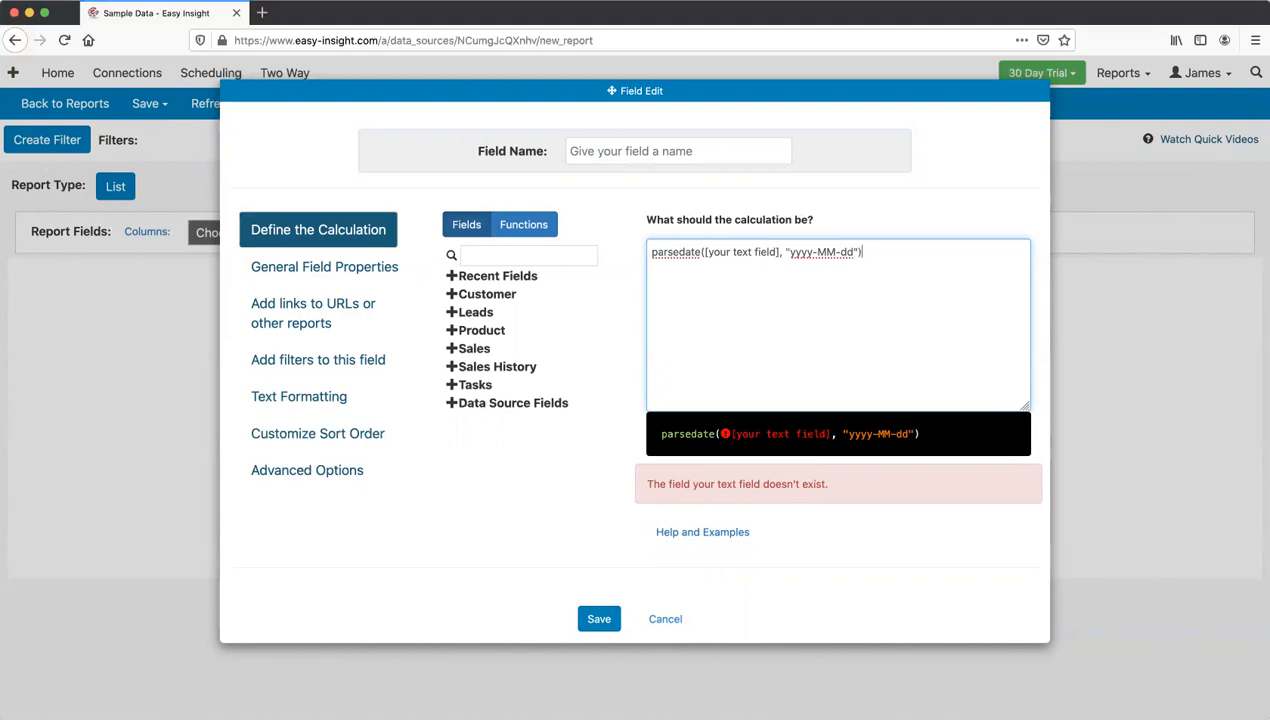
Step: Try starting a replace calculation in place of the parsedate expression, and discard the unsaved custom grouping
key(super+a)
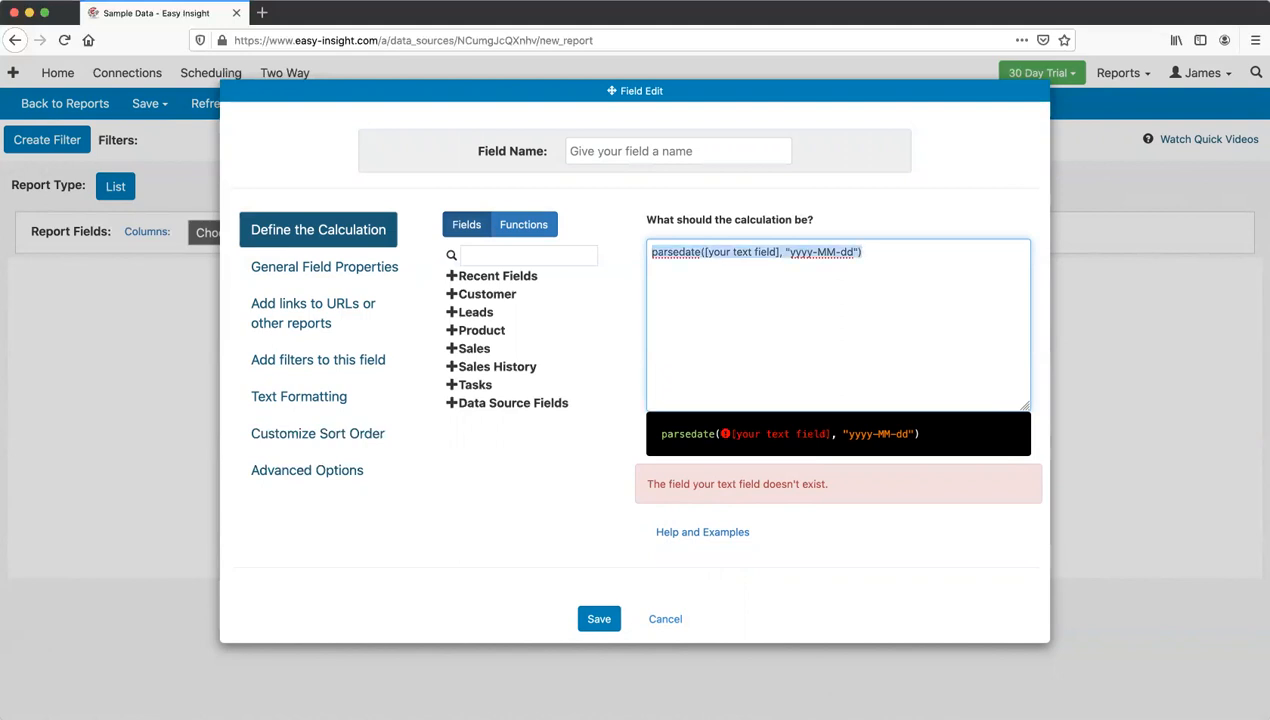
click(516, 226)
click(469, 352)
scroll(469, 357, down, 5)
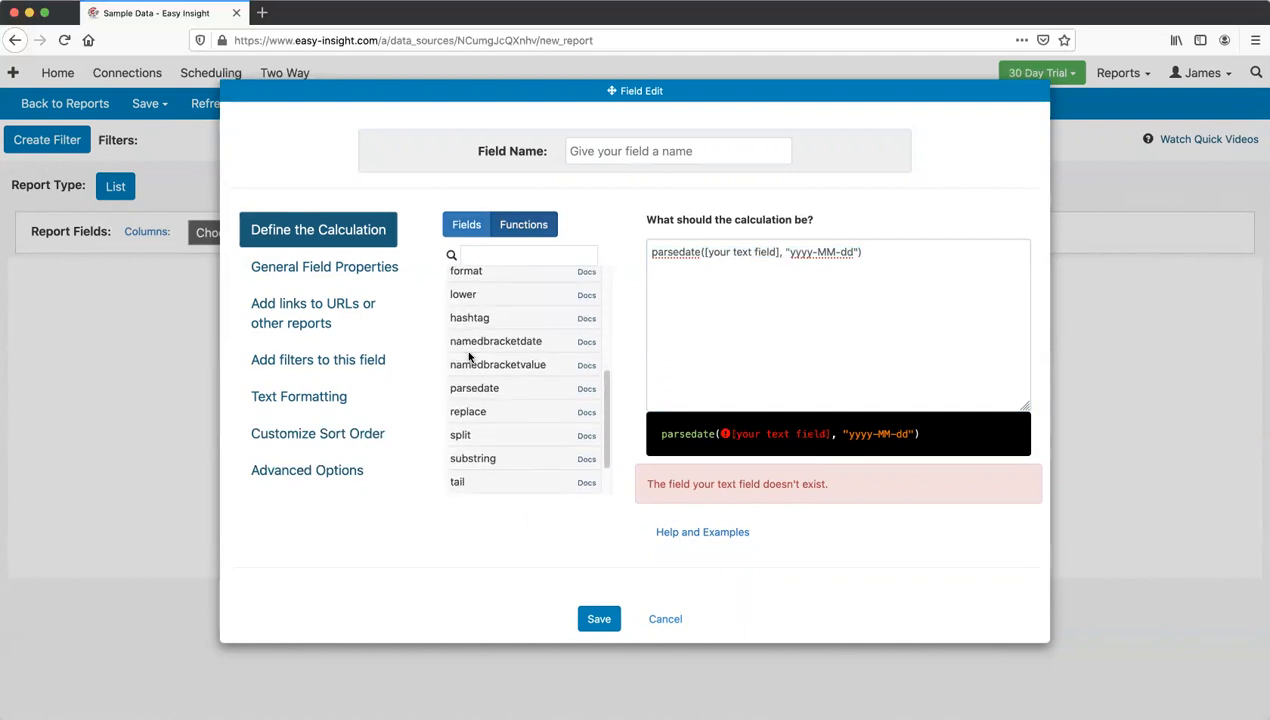
scroll(469, 357, down, 1)
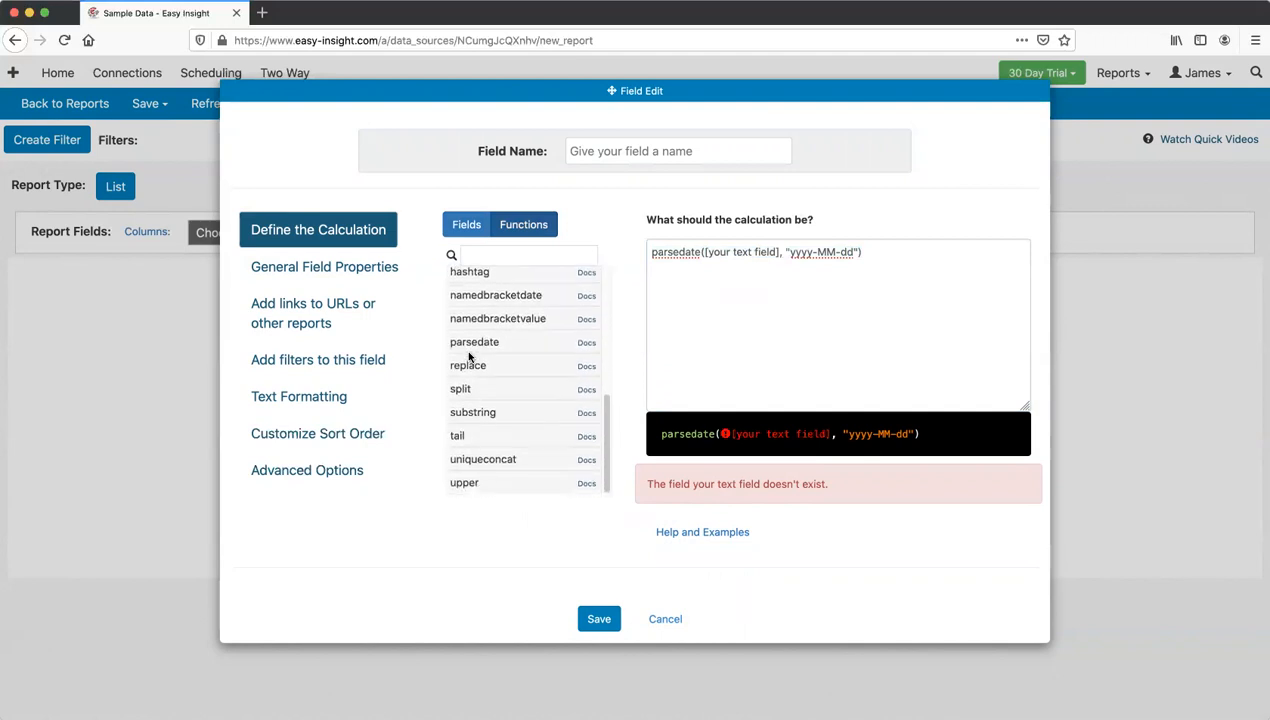
click(898, 259)
key(super+a)
text(replace([)
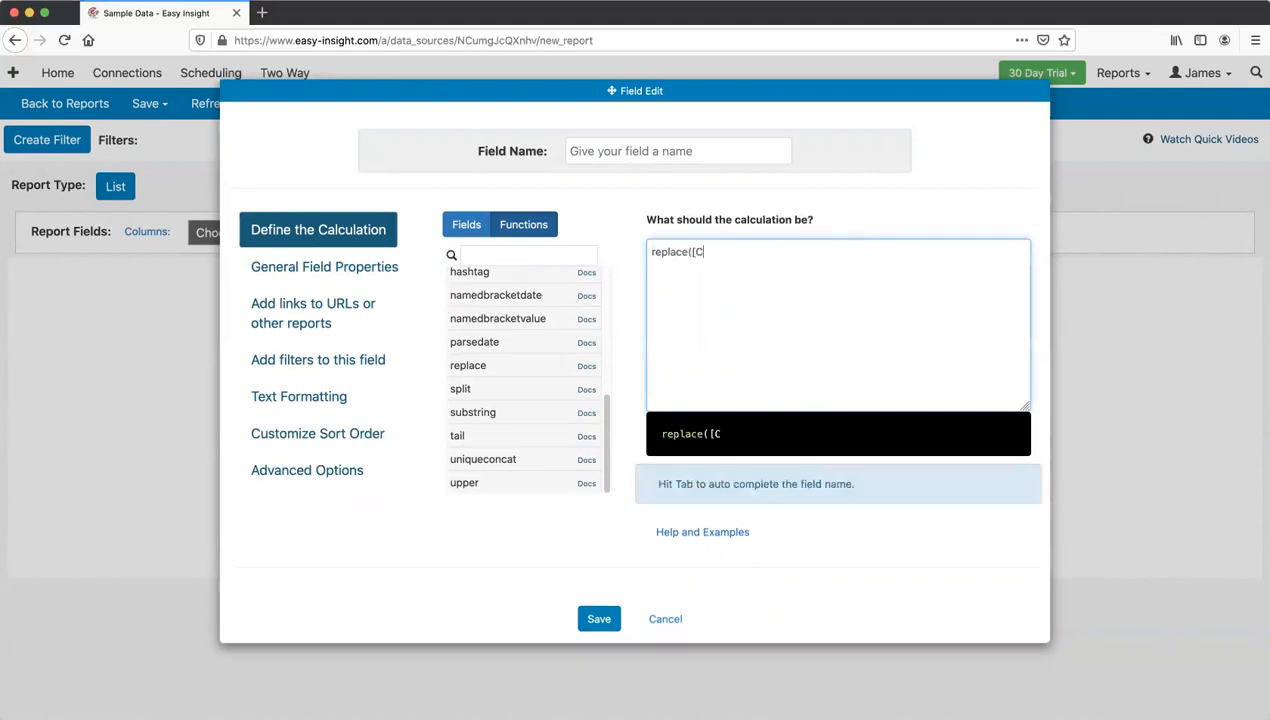
key(Escape)
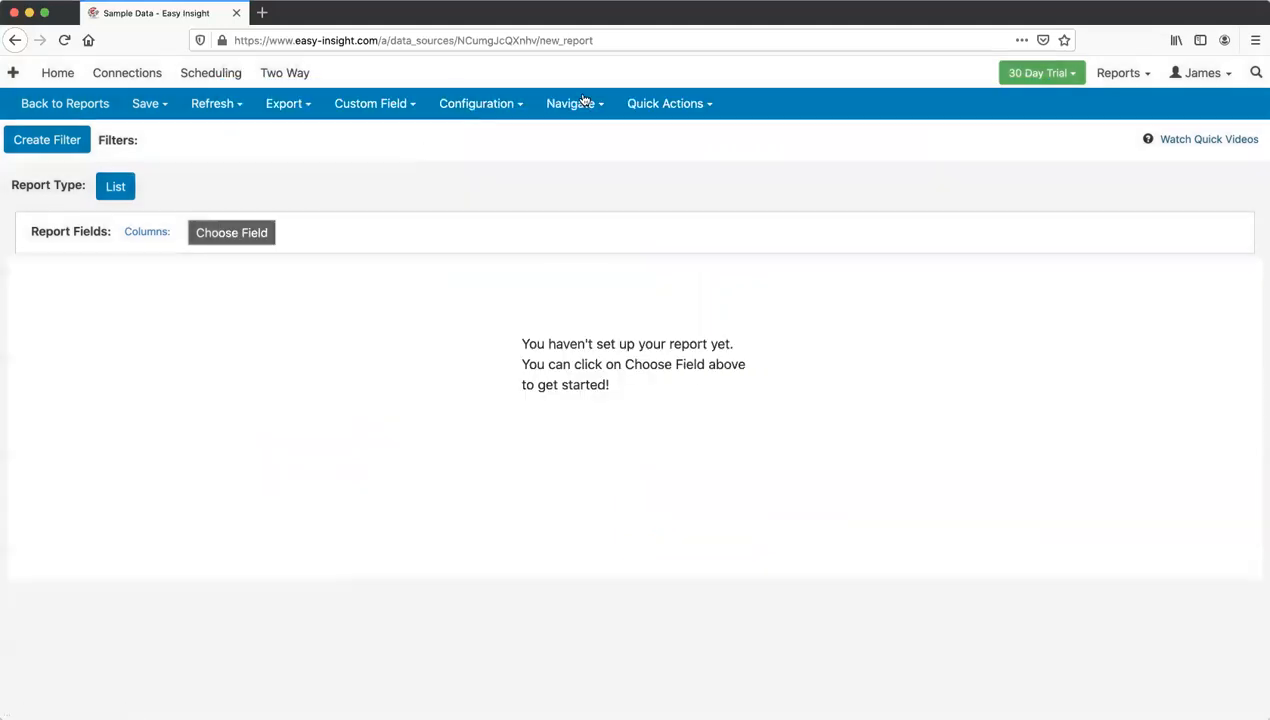
Step: Add the Current Stage field from the Sales group as a report column
click(240, 235)
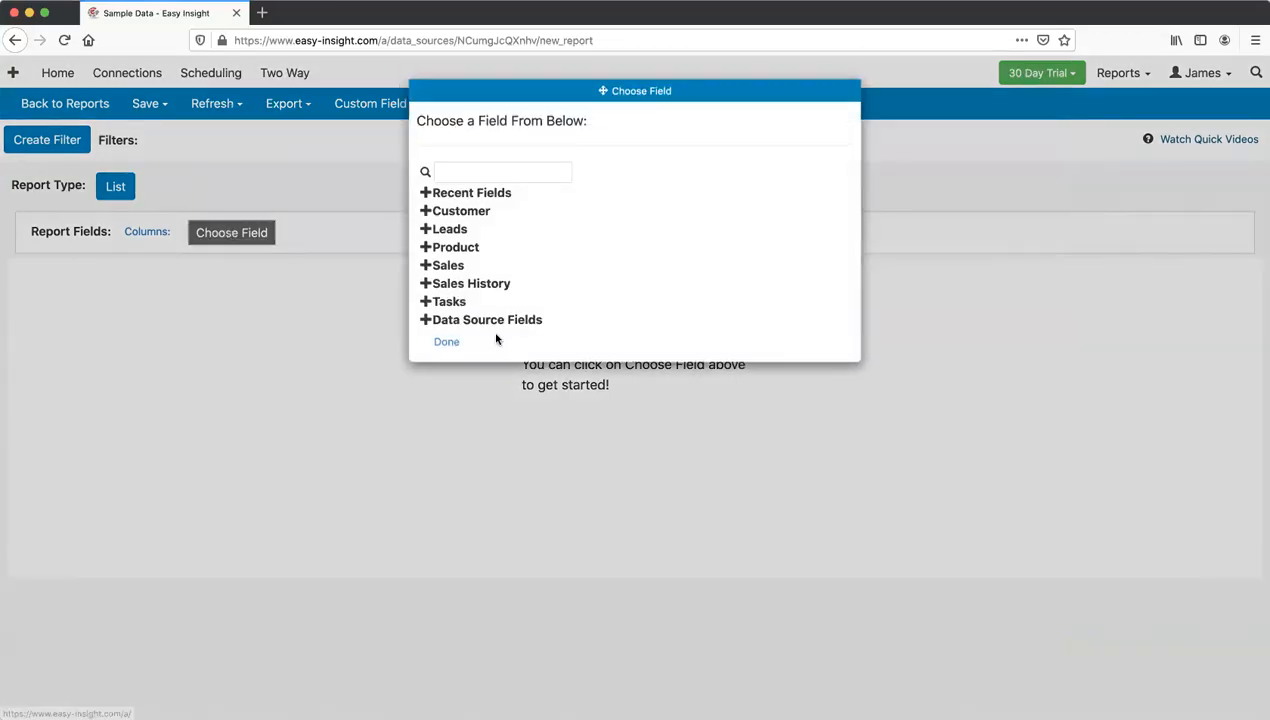
click(442, 265)
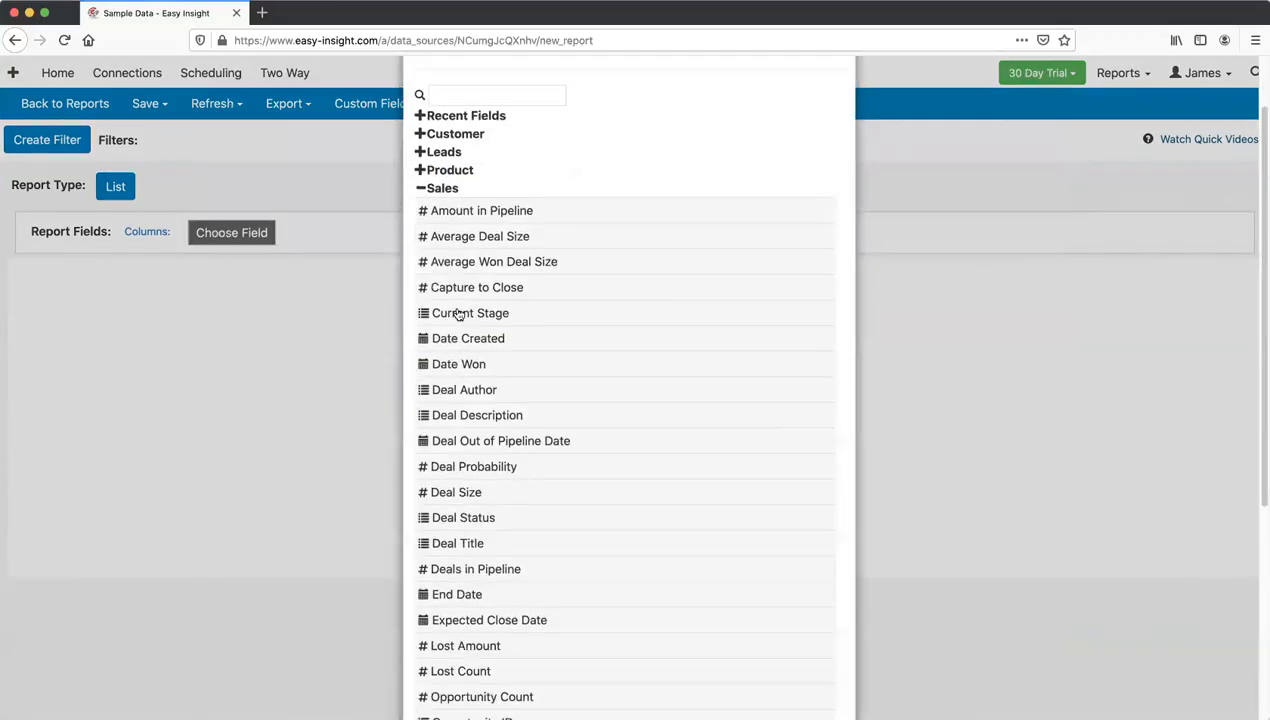
click(454, 313)
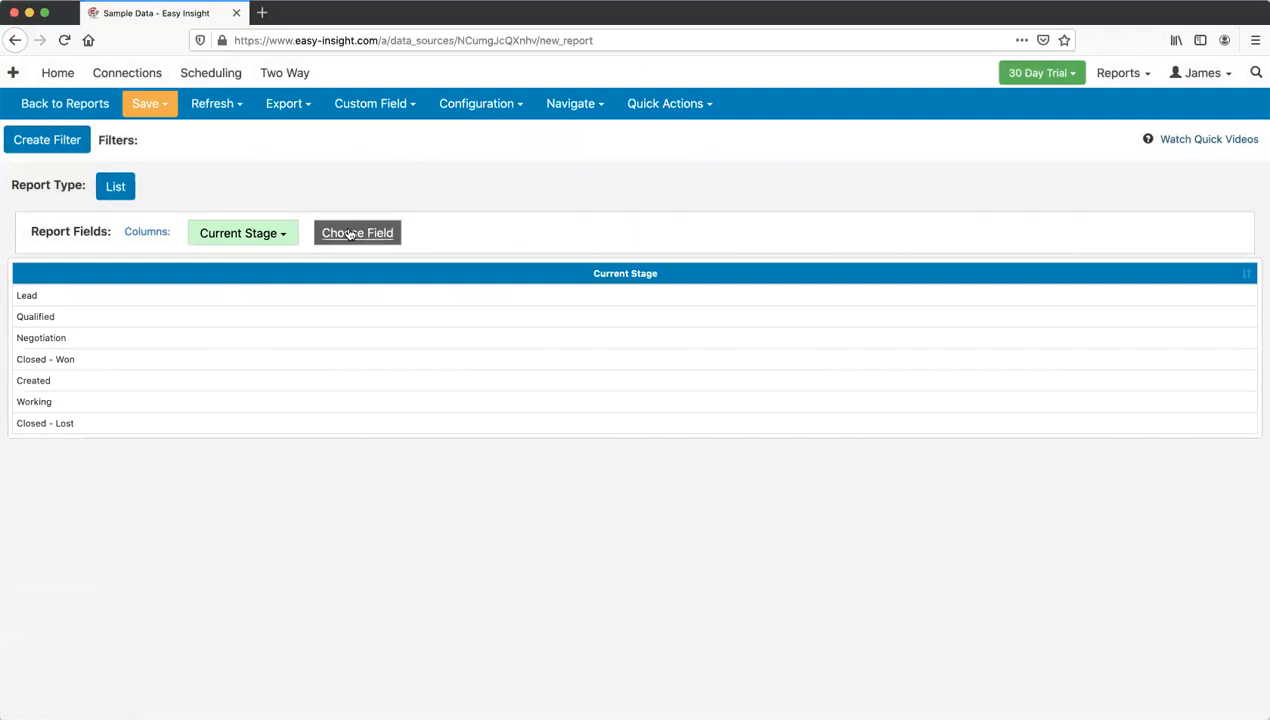
Step: Create a custom grouping named Sample Replace with the calculation replace([Current Stage], "Closed", "State")
click(402, 104)
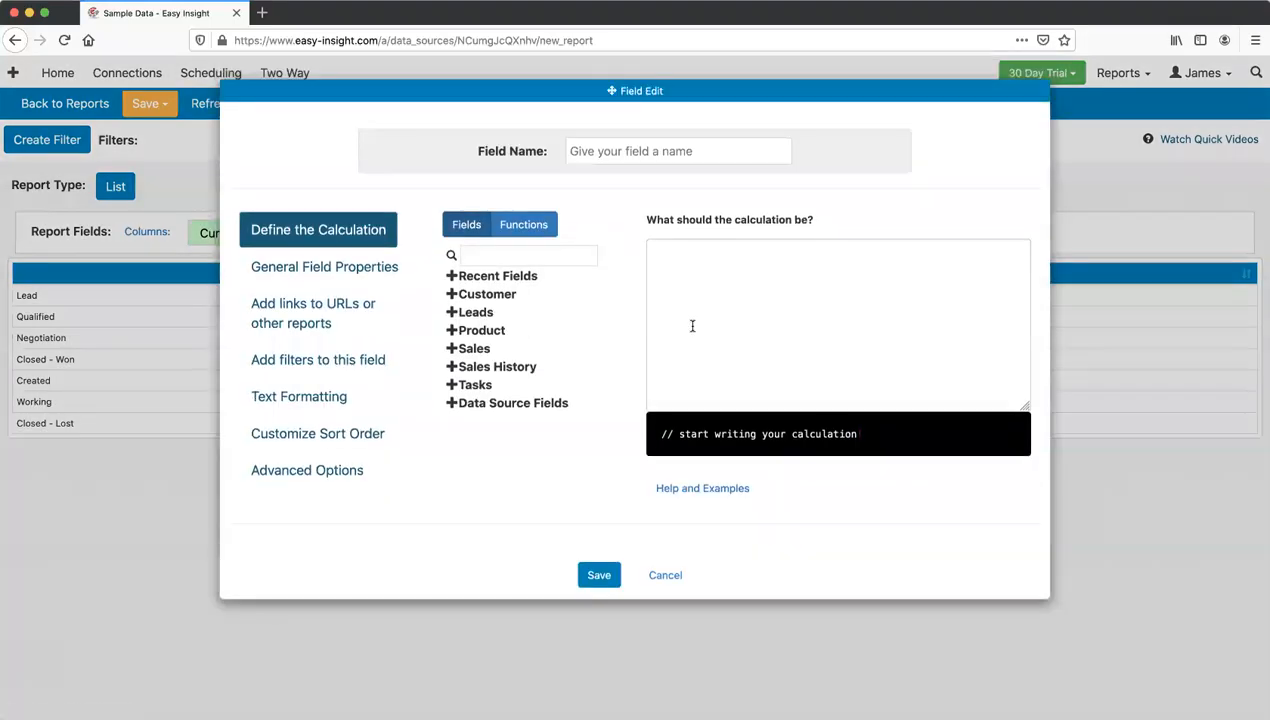
click(692, 323)
text(replace([Current )
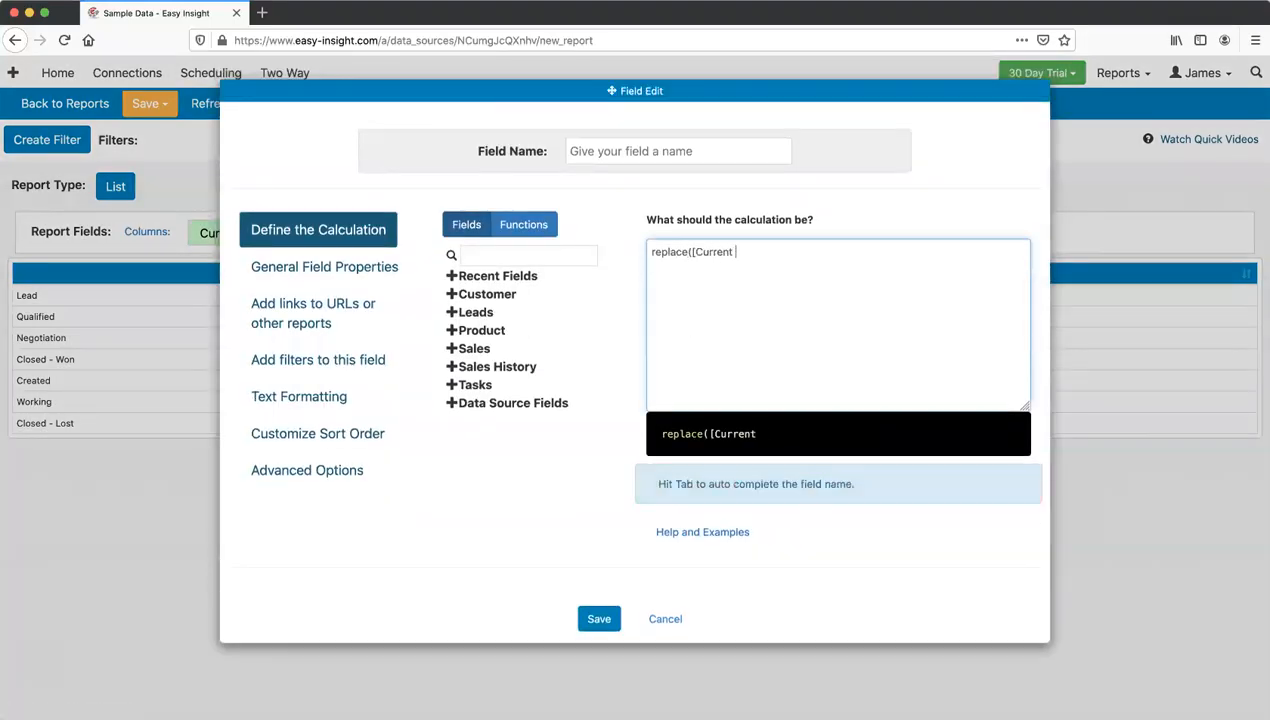
text(Stage], "Closed", "State"))
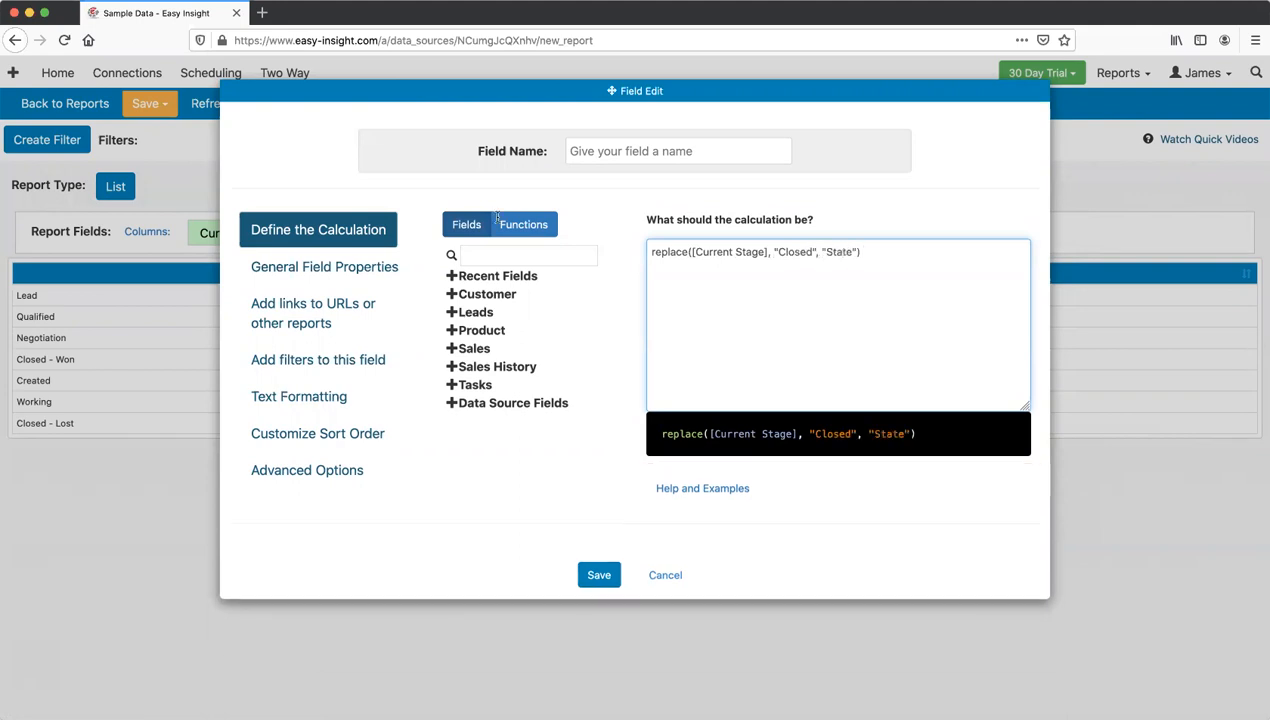
click(590, 152)
text(Sample)
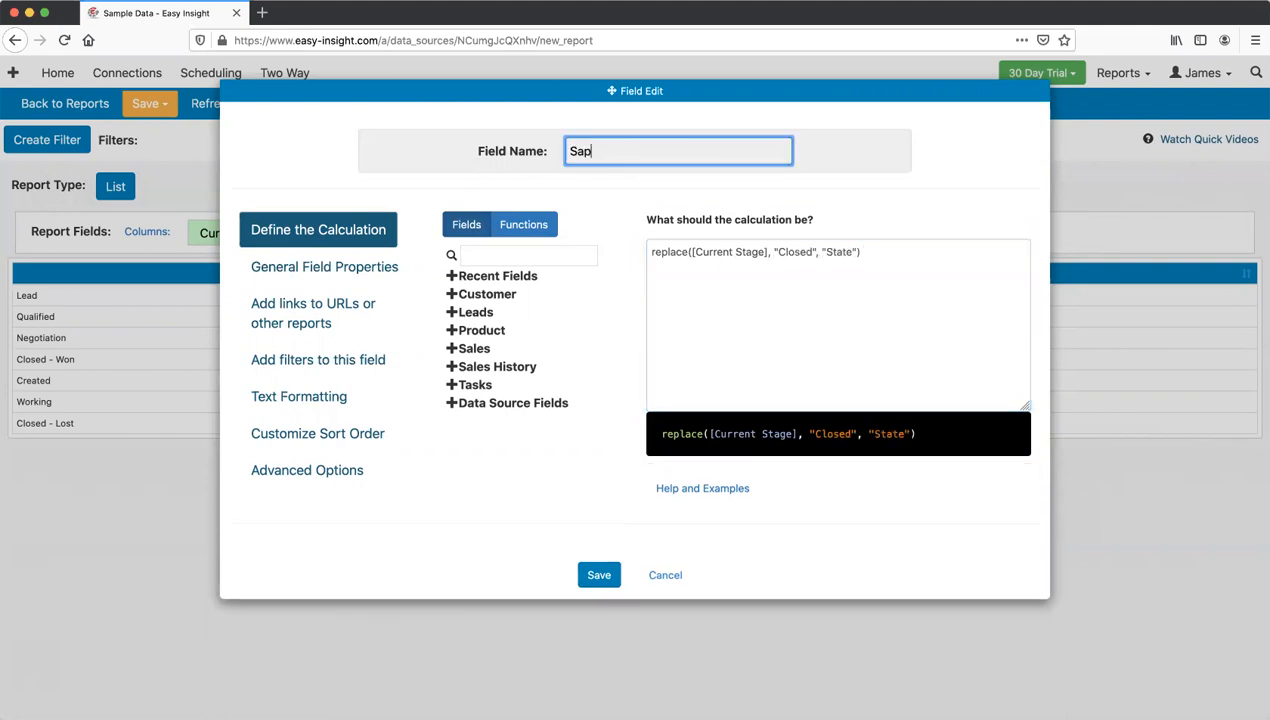
text( Replace)
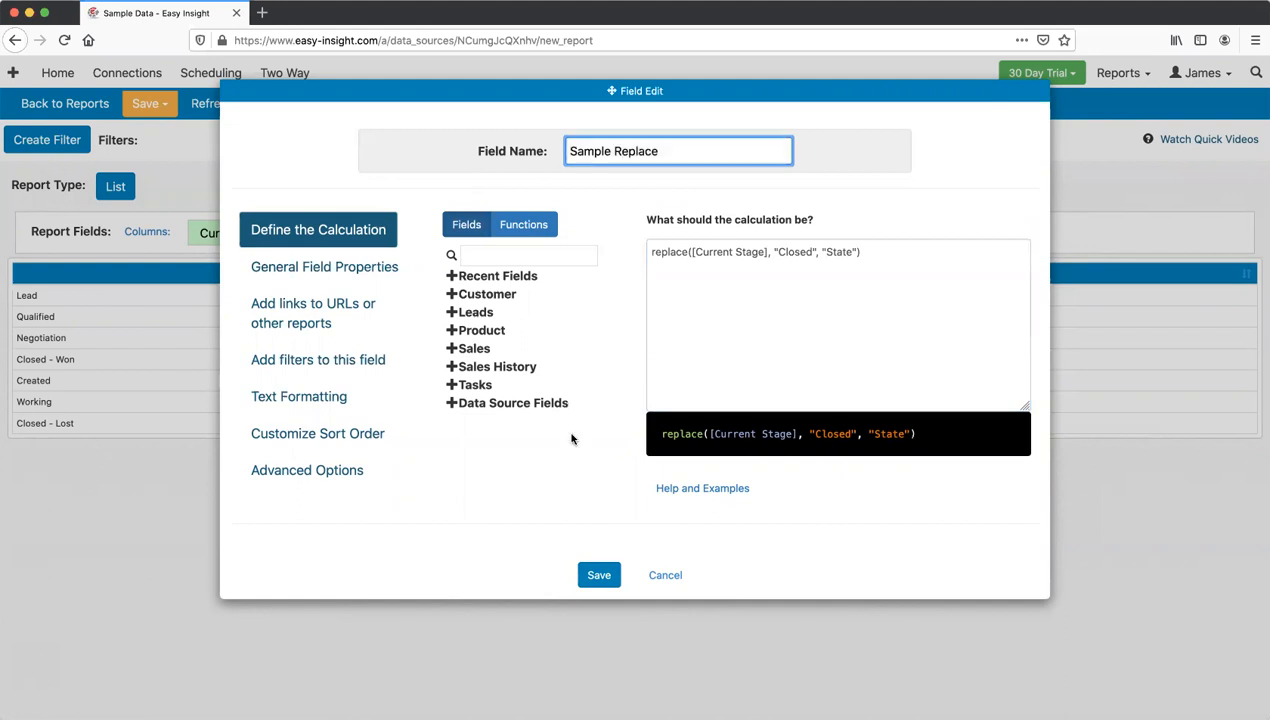
click(596, 567)
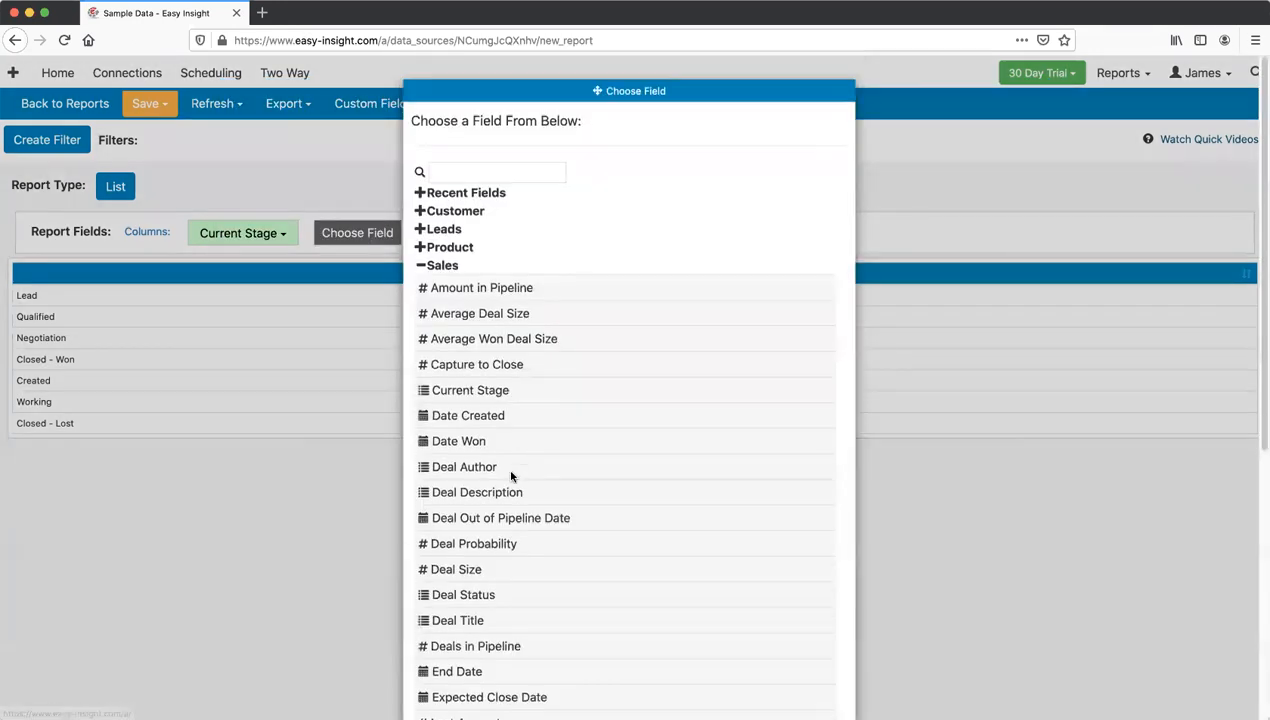
Step: Add the Sample Replace field from Report Custom Fields as a report column
scroll(505, 495, down, 5)
click(495, 652)
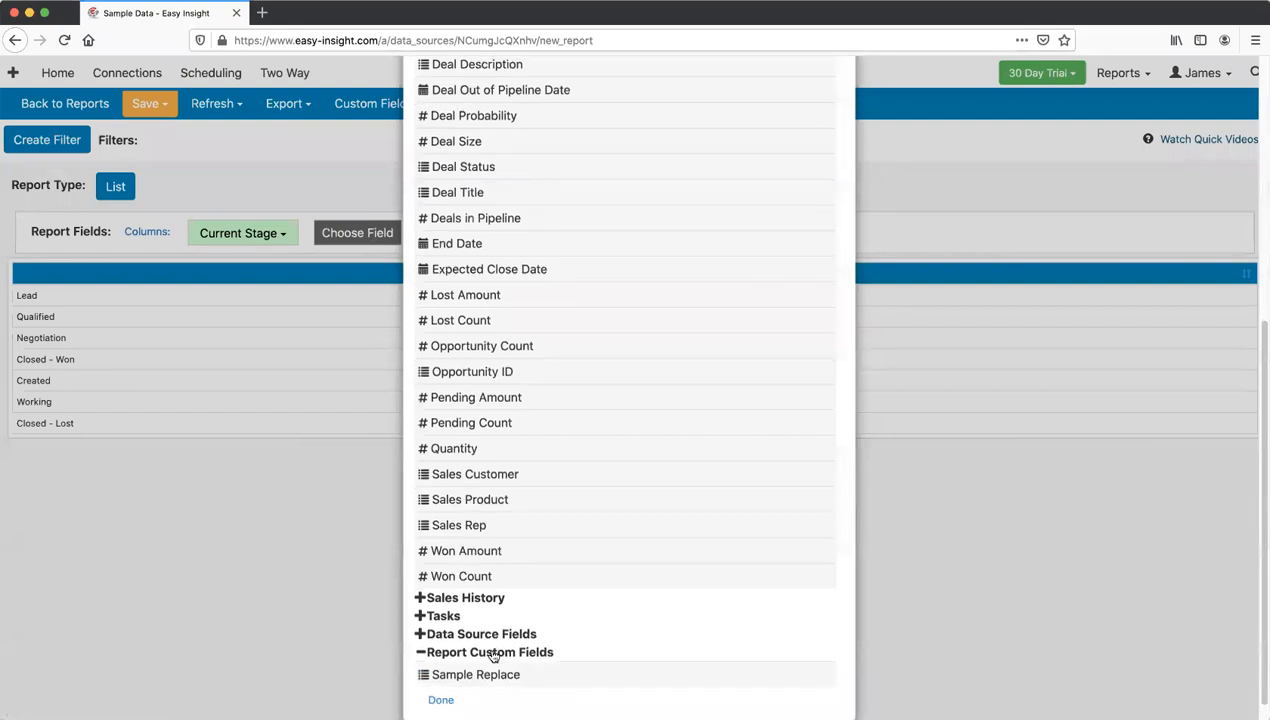
click(476, 675)
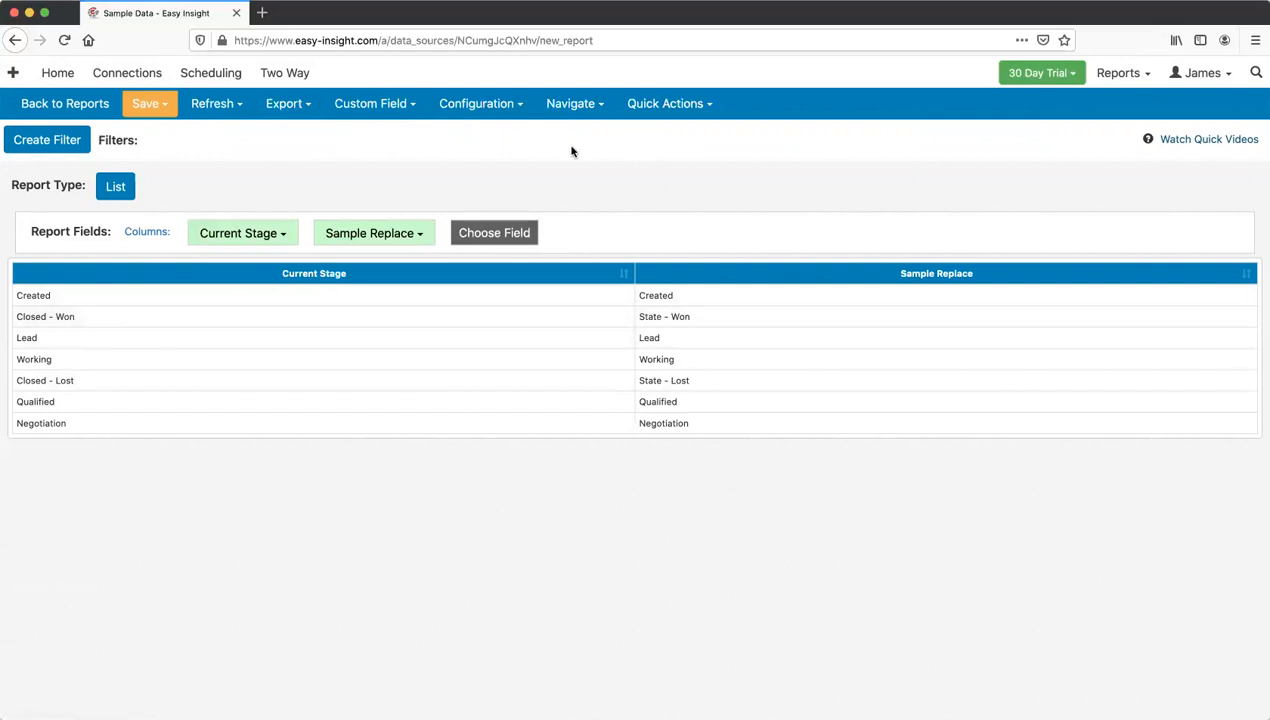
click(500, 236)
key(Escape)
Step: Reopen the Sample Replace field's definition and look through the Text, Math, Dates and Conditional Logic function groups
click(391, 233)
click(406, 297)
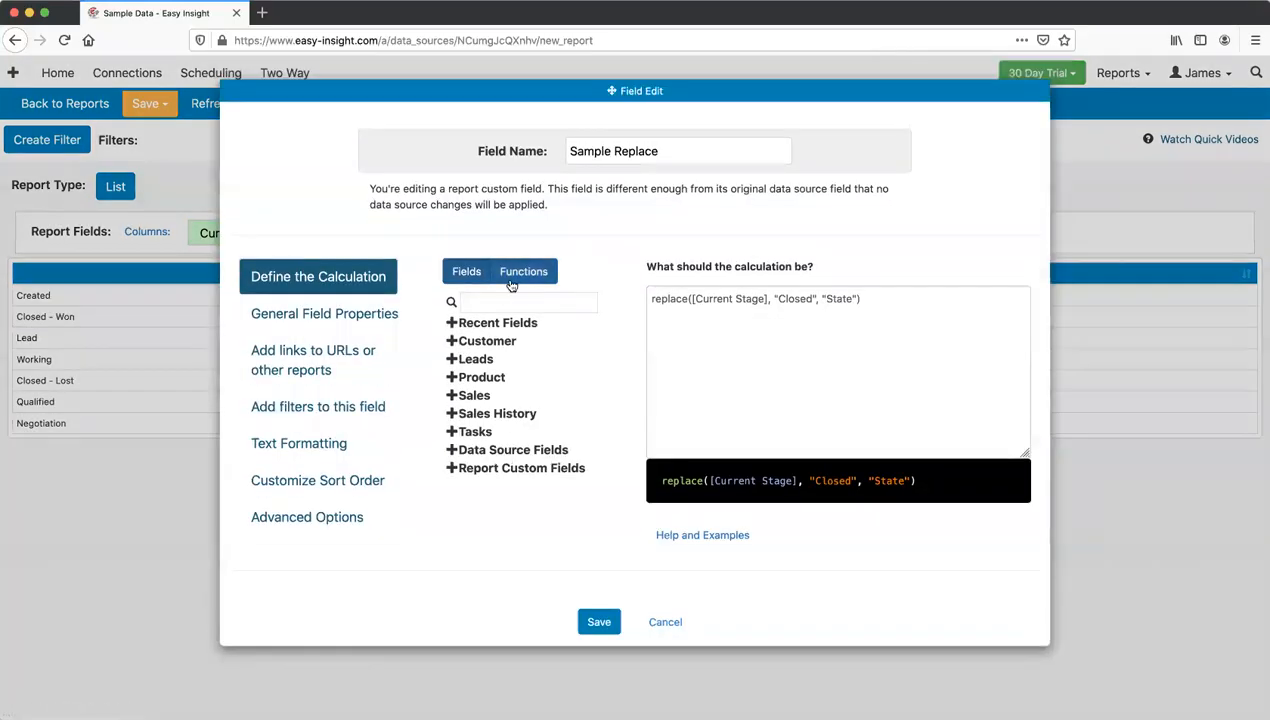
click(522, 272)
click(476, 396)
scroll(493, 403, down, 5)
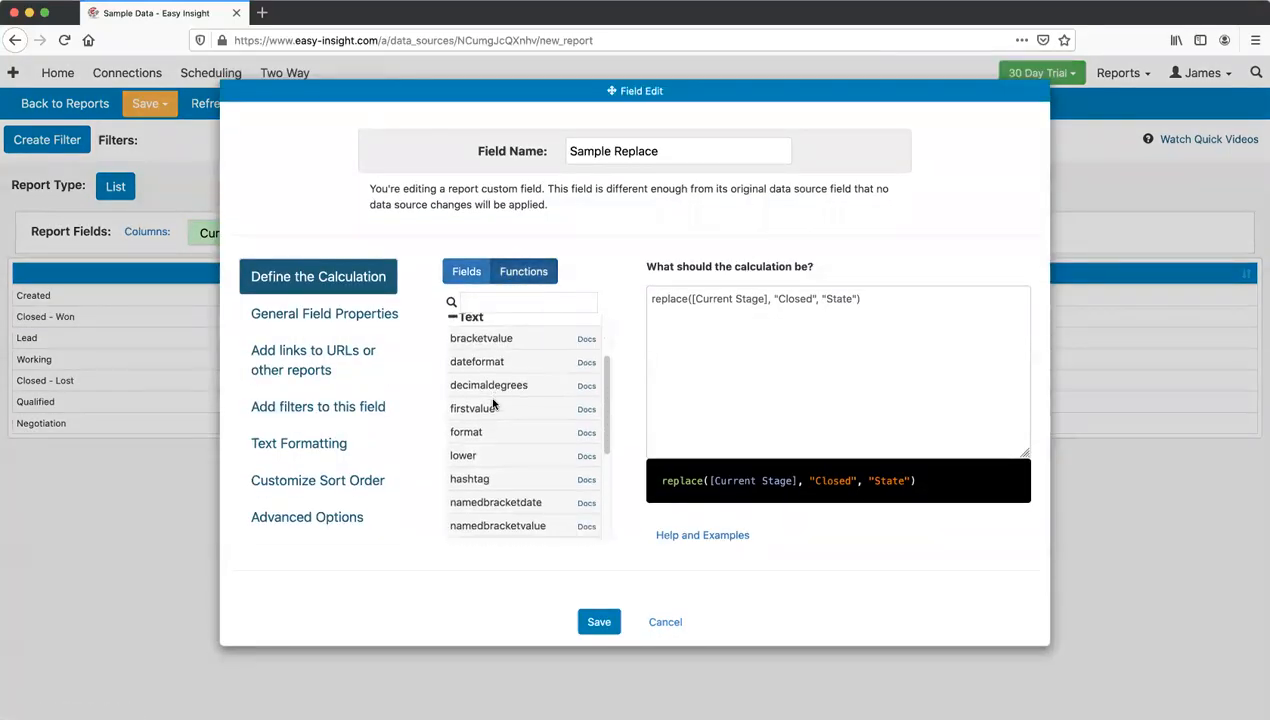
scroll(485, 404, up, 5)
click(472, 397)
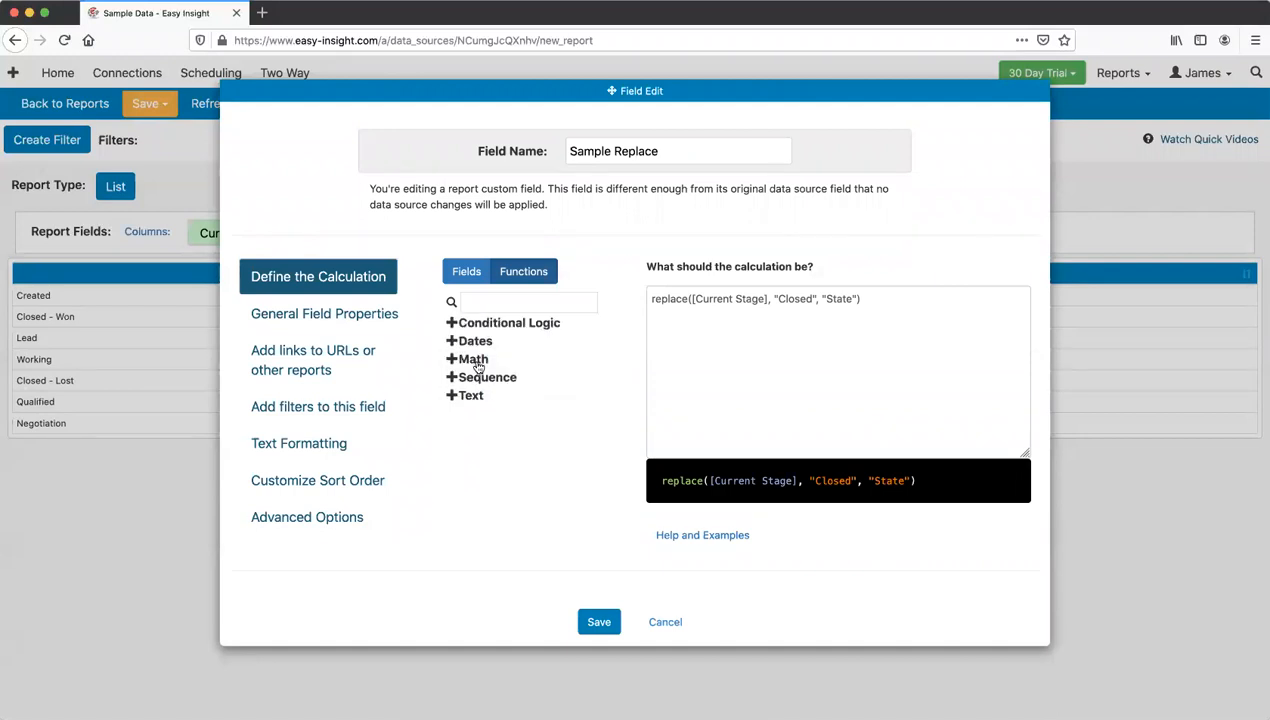
click(477, 362)
click(477, 362)
click(472, 343)
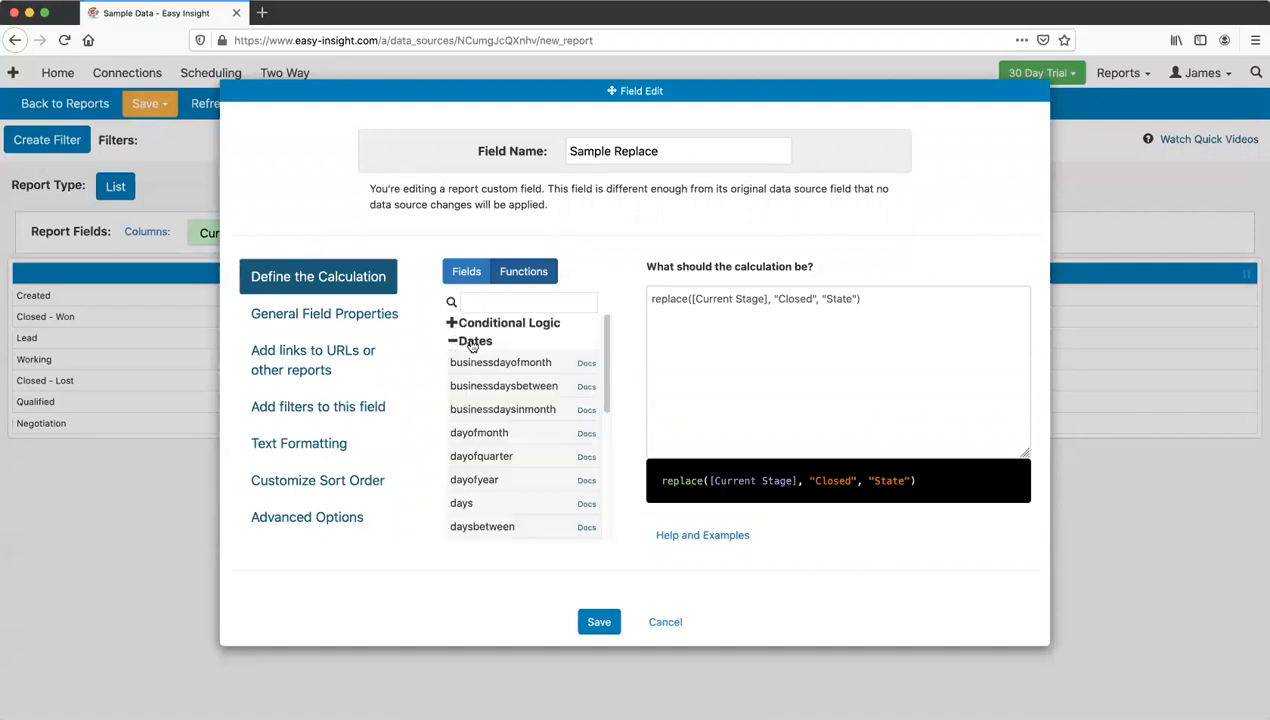
click(472, 343)
click(470, 323)
click(470, 323)
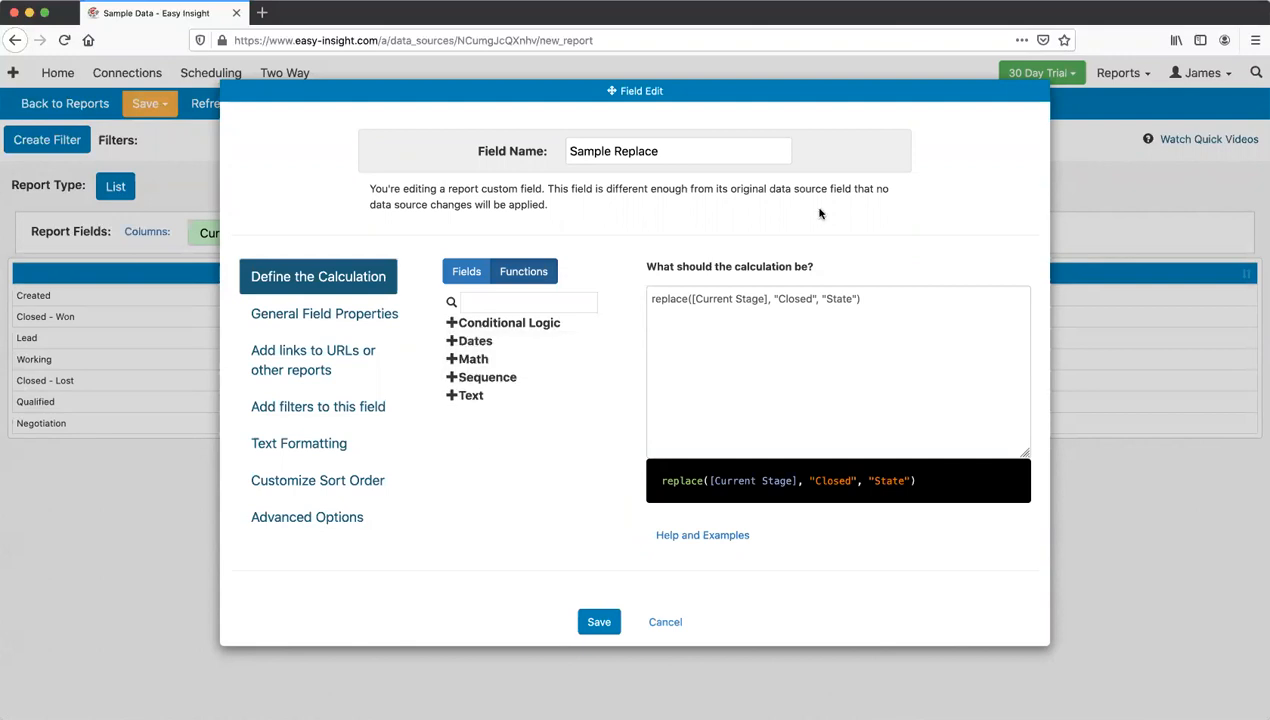
click(1122, 190)
Step: Remove the Sample Replace column from the report
click(372, 106)
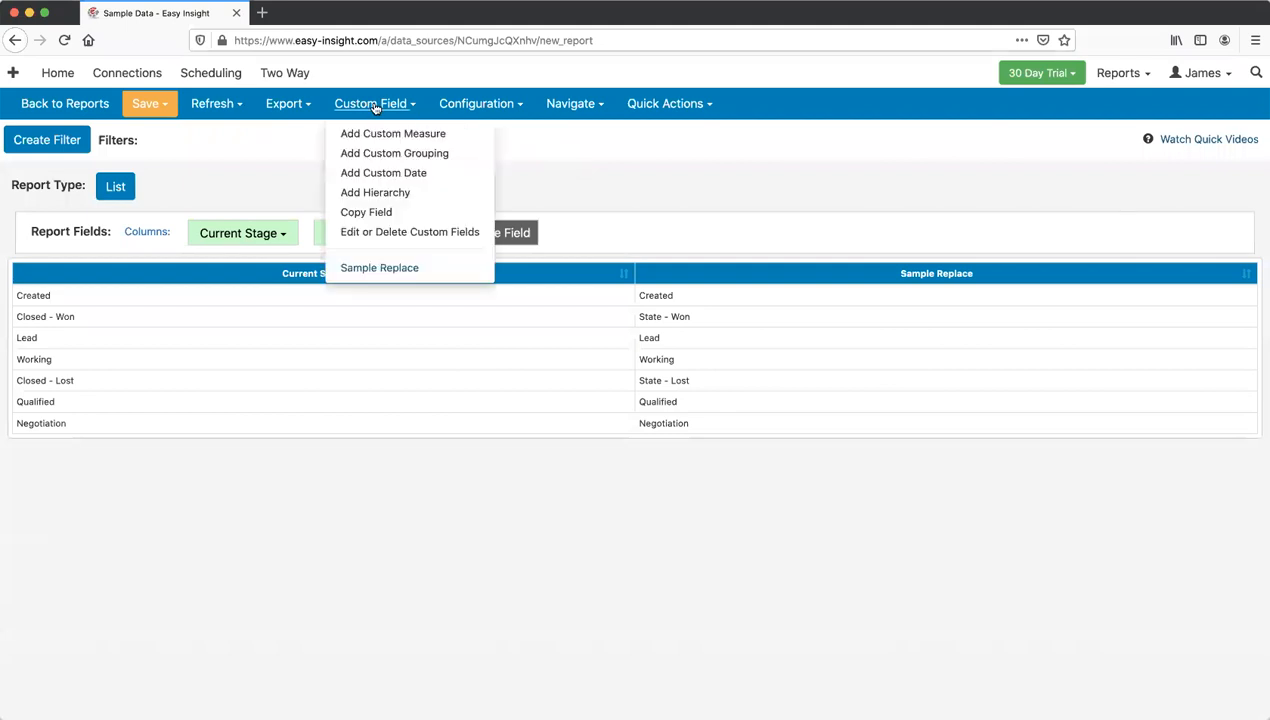
click(570, 182)
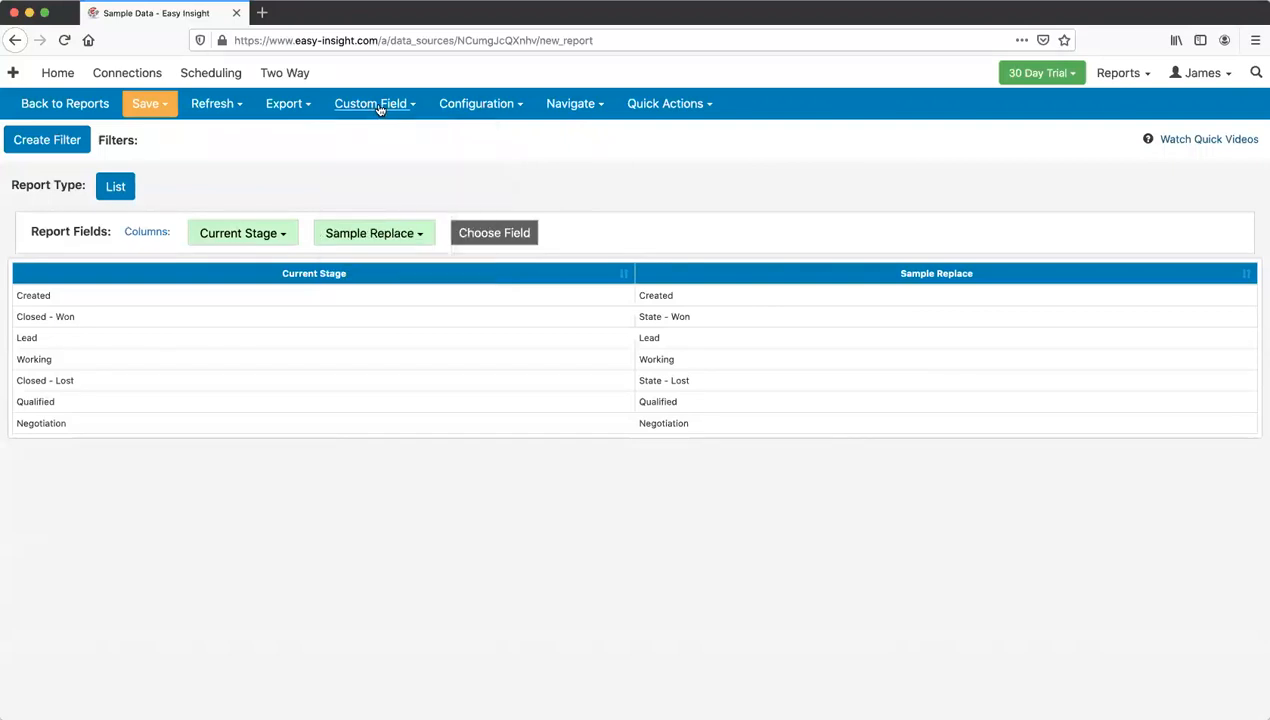
click(403, 236)
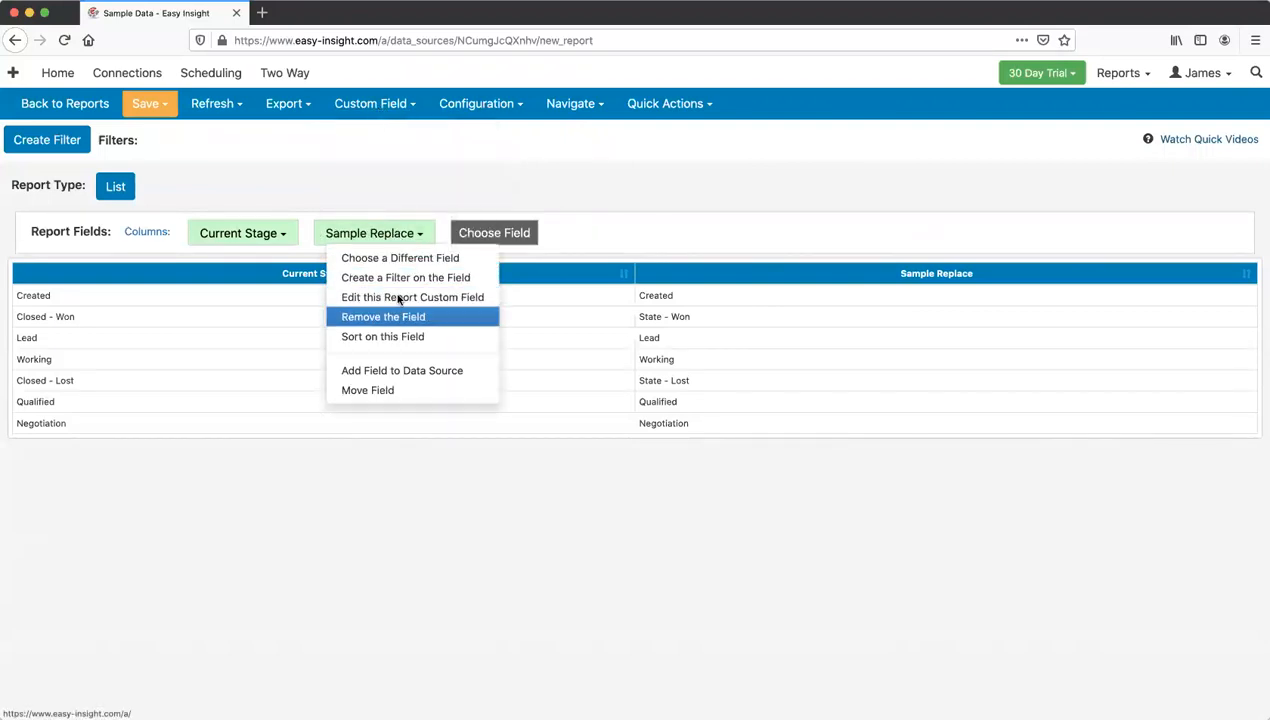
click(400, 314)
Step: Look at the edit and removal options for Sample Replace in the custom field manager, then close it
click(368, 108)
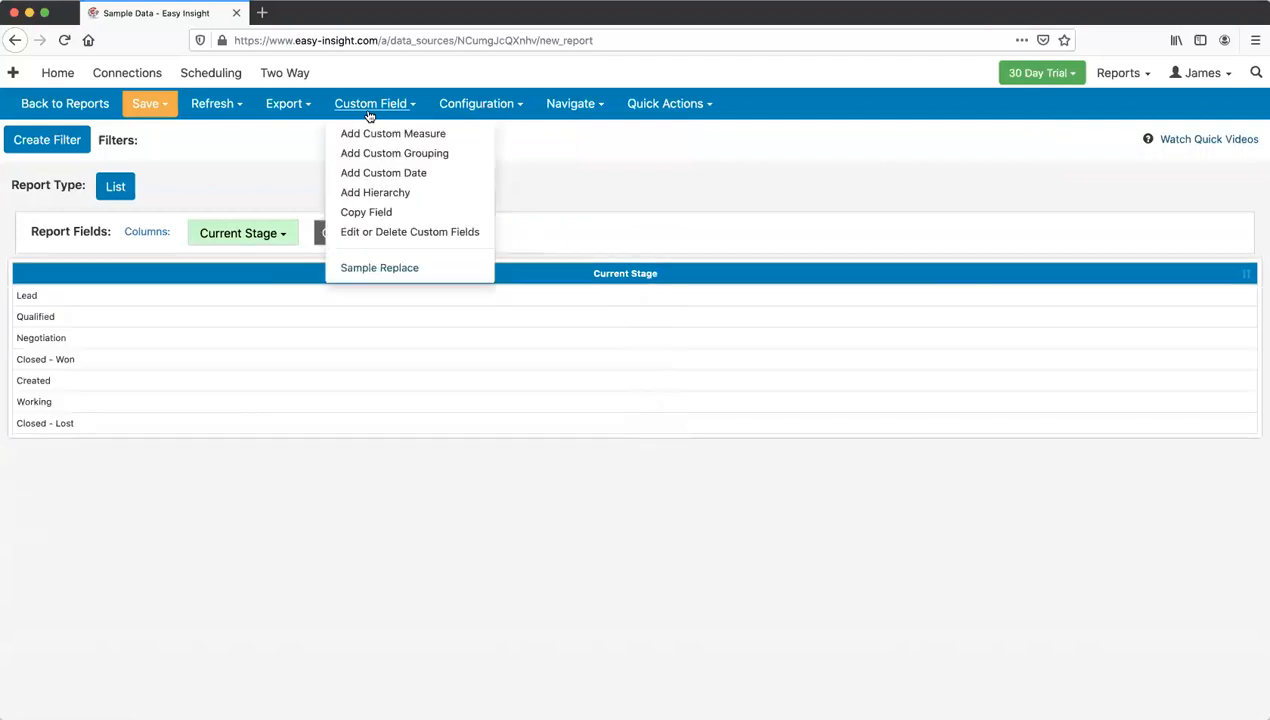
click(387, 237)
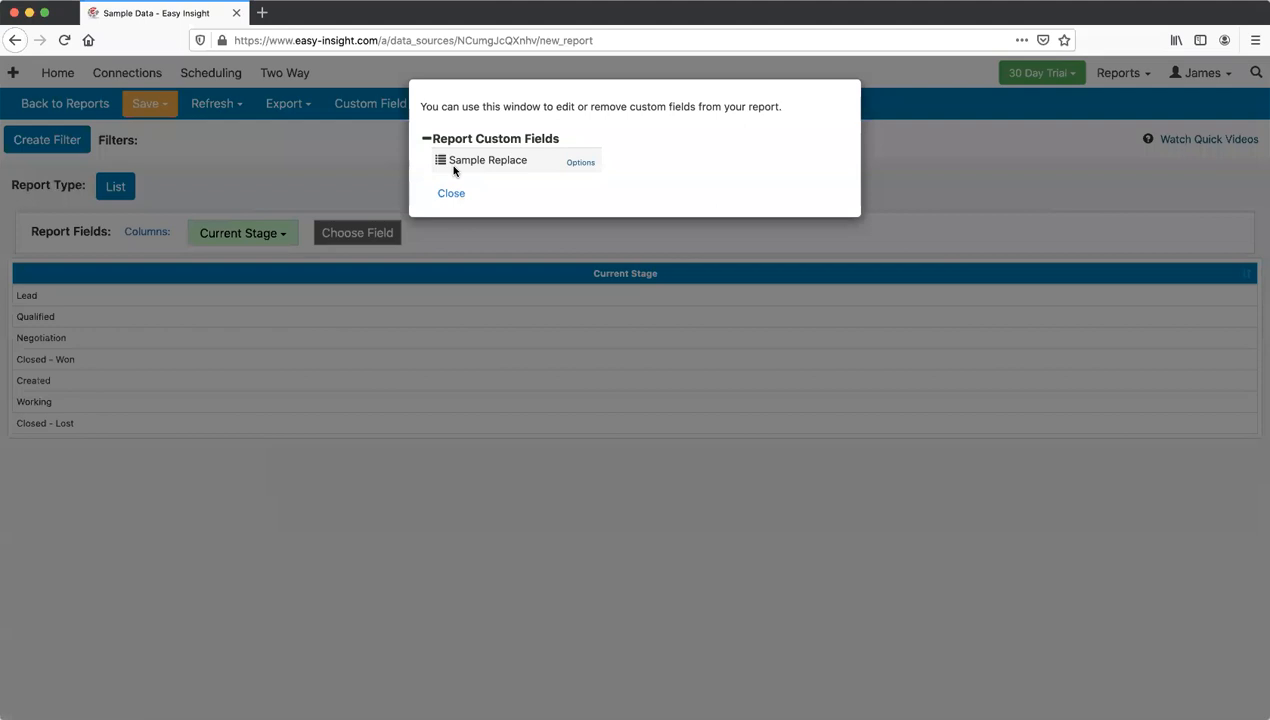
click(571, 163)
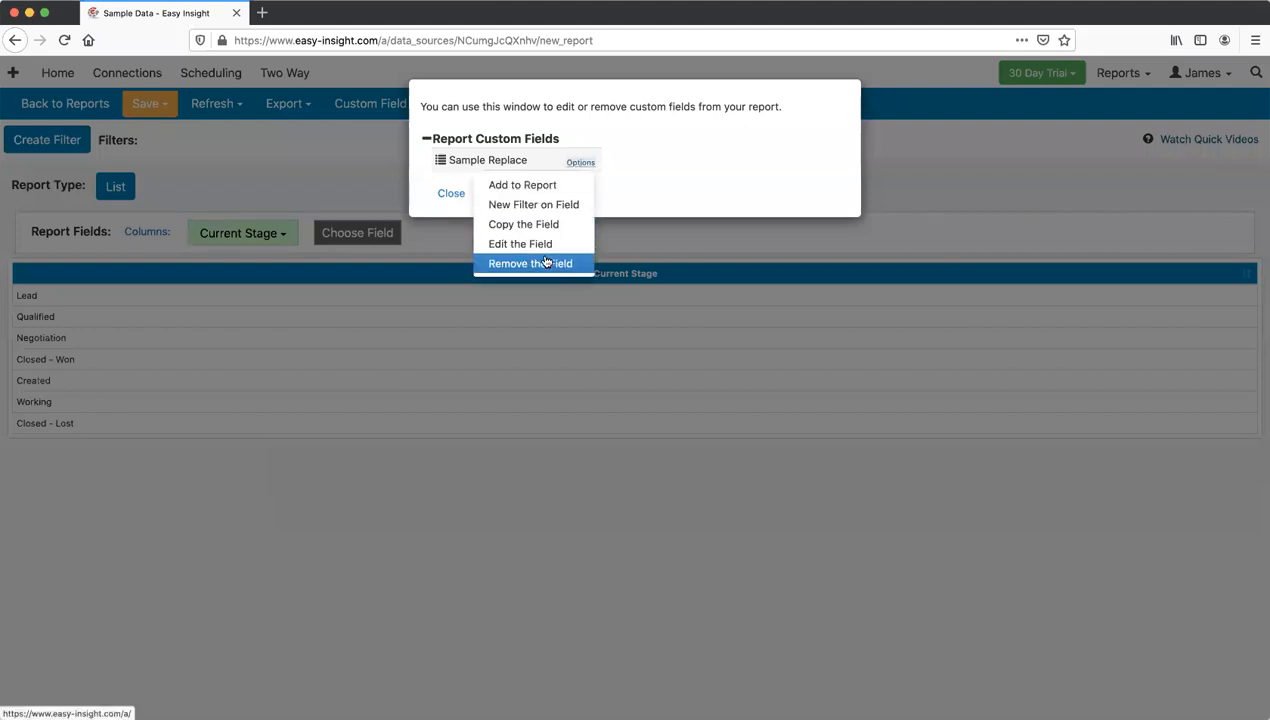
click(677, 173)
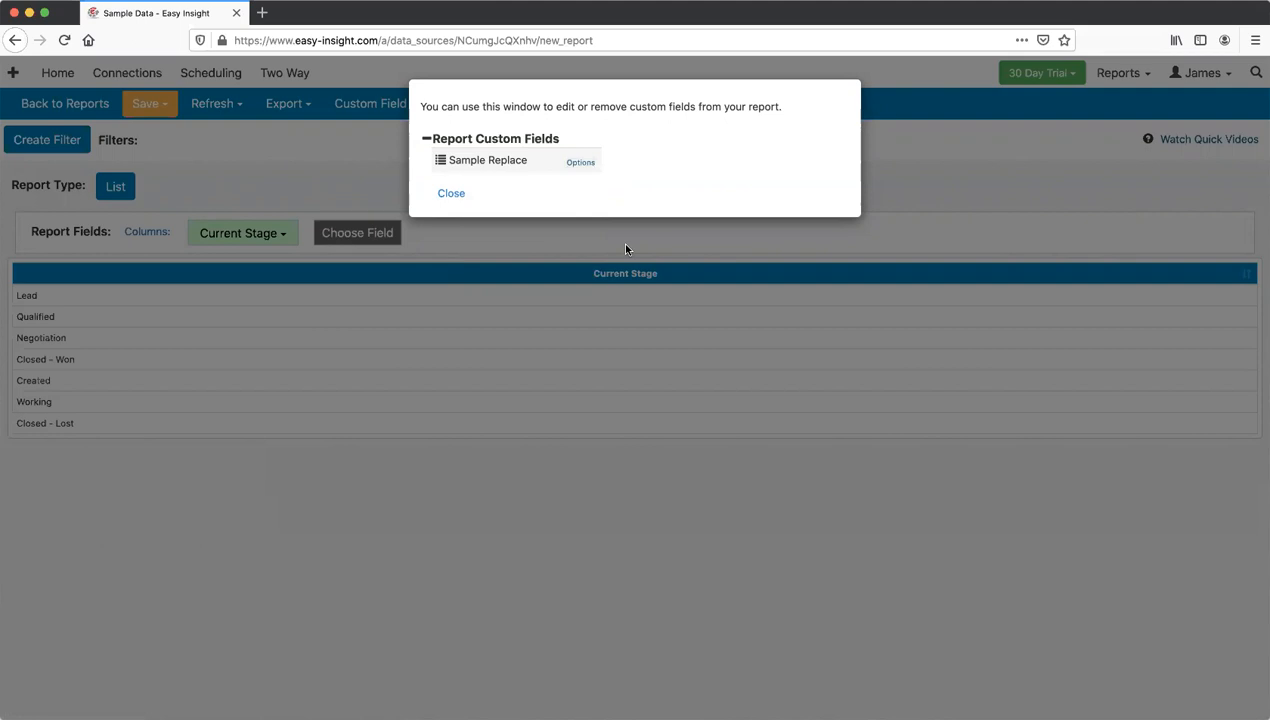
click(626, 248)
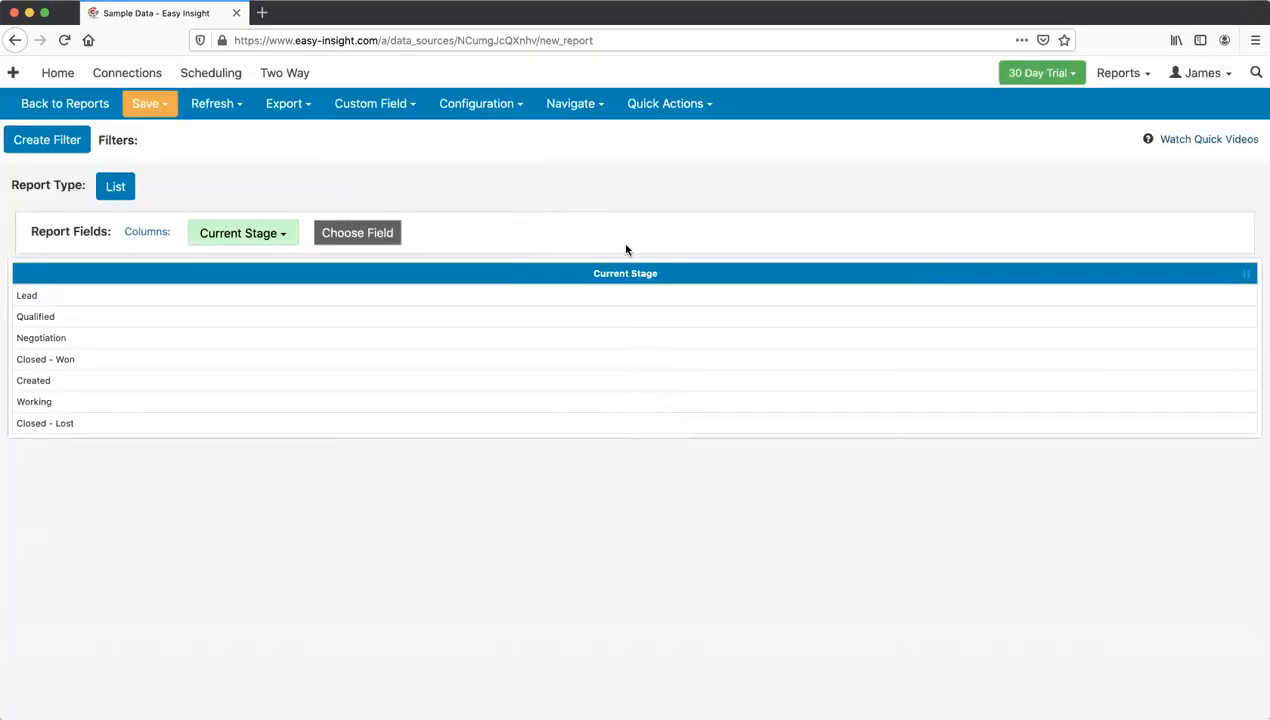
Step: Start a copy of the Sample Replace custom field, check its calculation, and cancel without saving
click(372, 104)
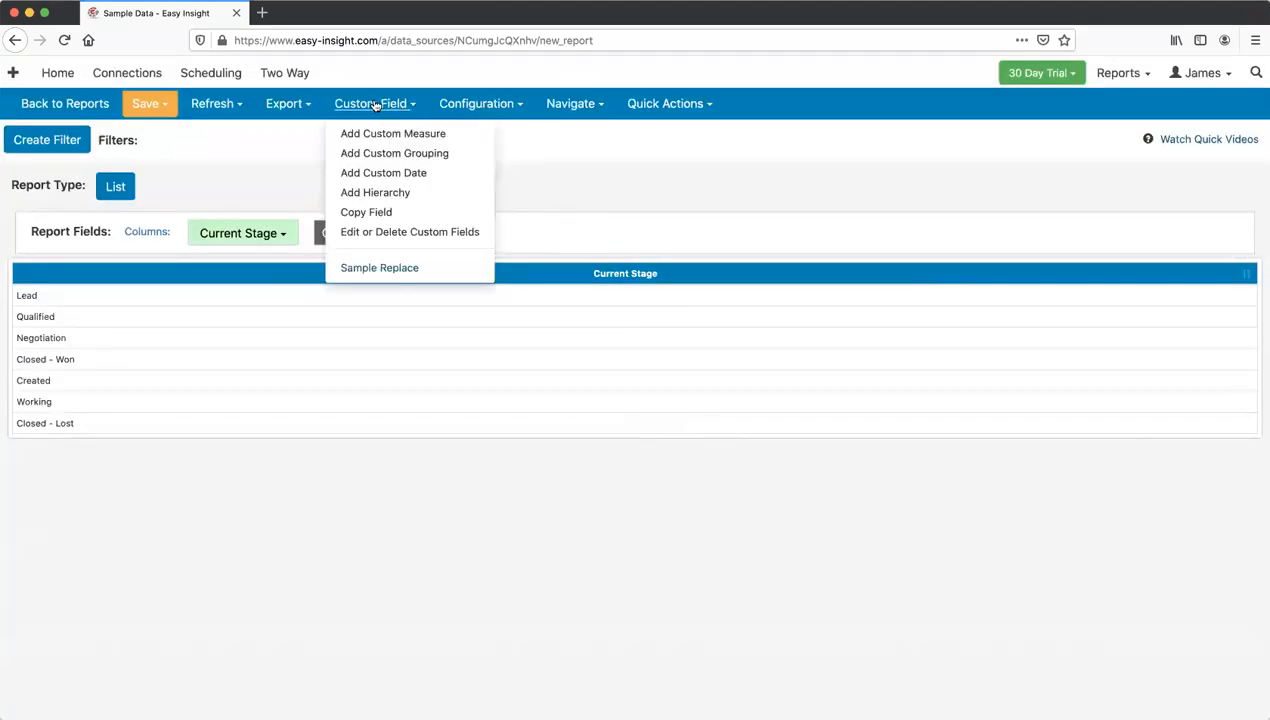
click(372, 212)
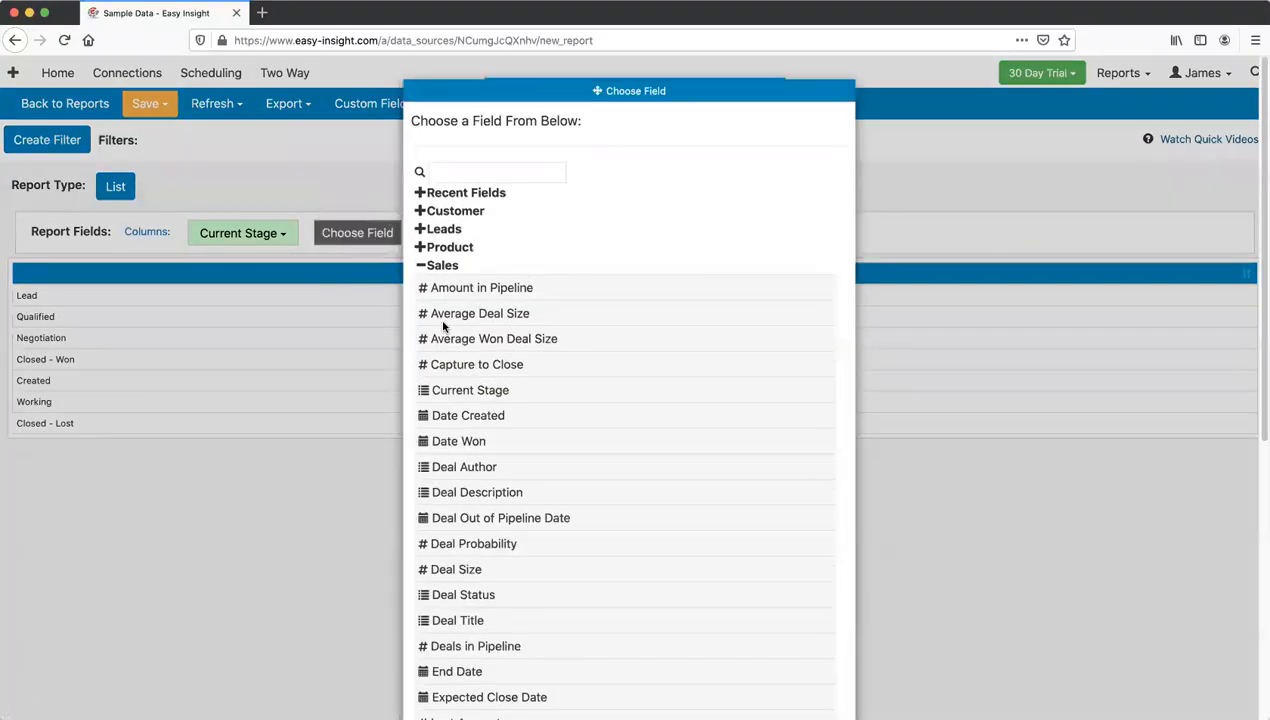
scroll(485, 509, down, 5)
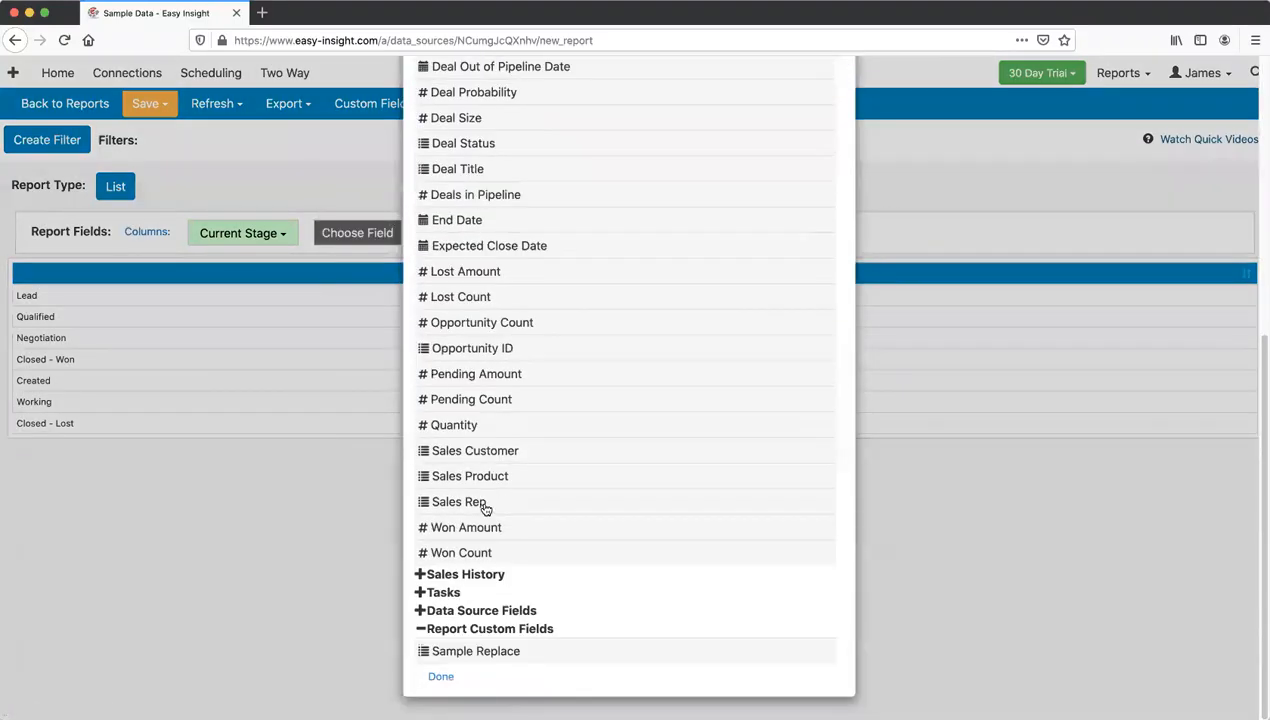
click(498, 655)
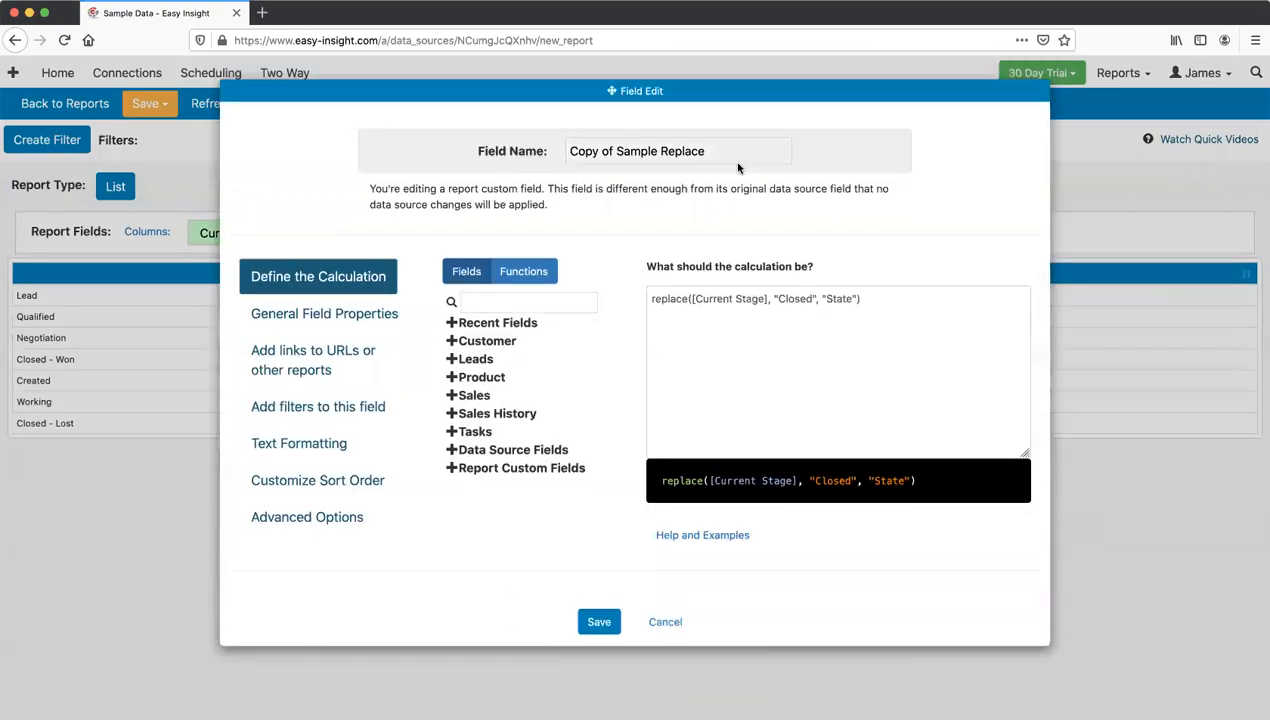
click(882, 329)
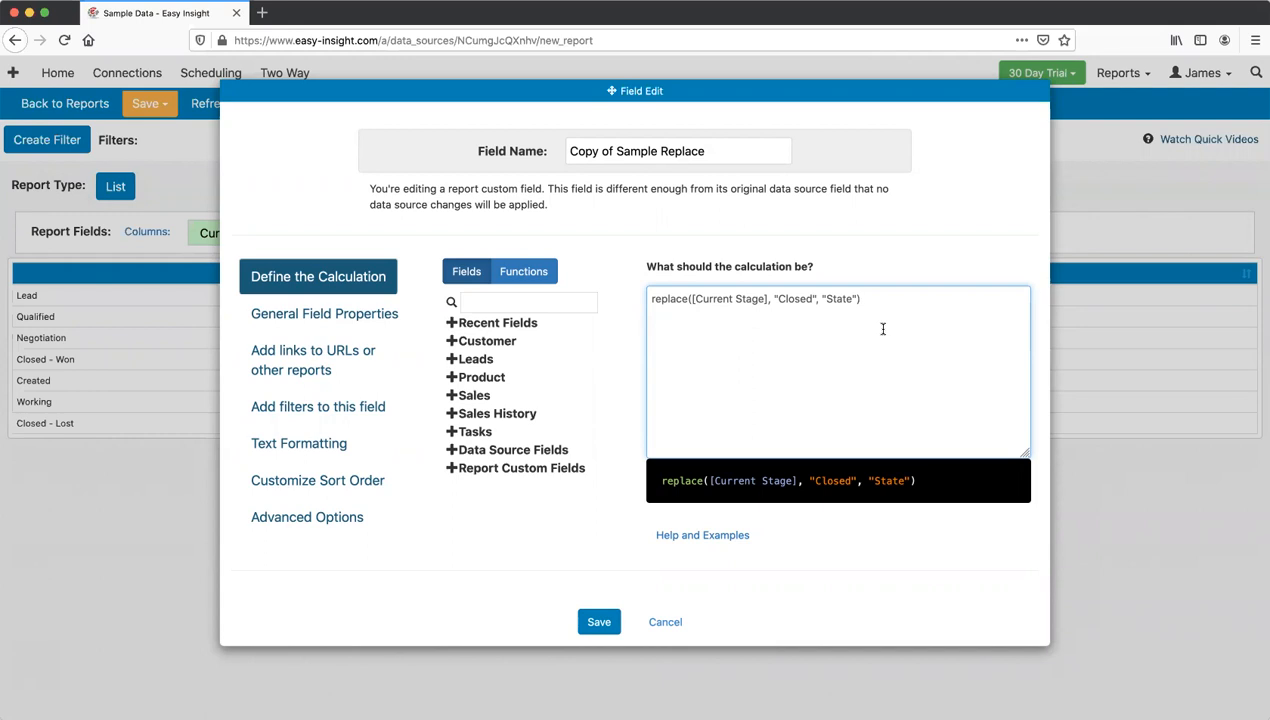
click(682, 619)
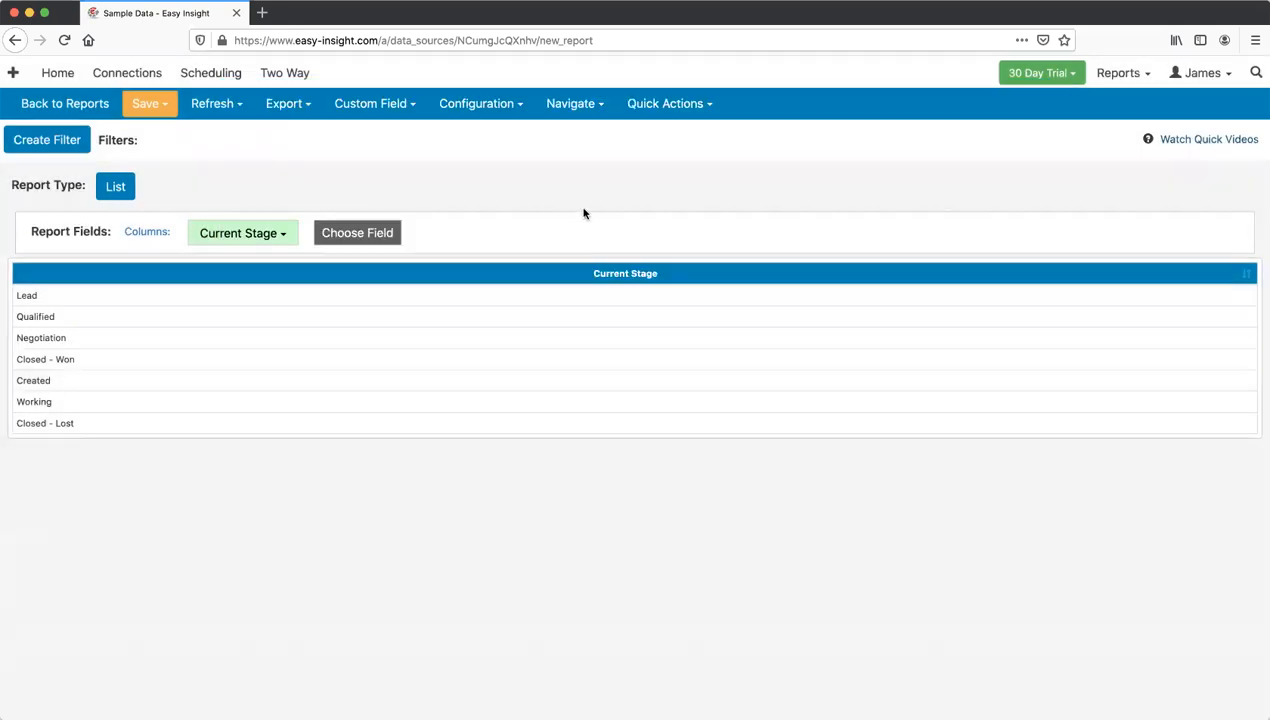
Step: Create a new blank report on the same data source
click(565, 103)
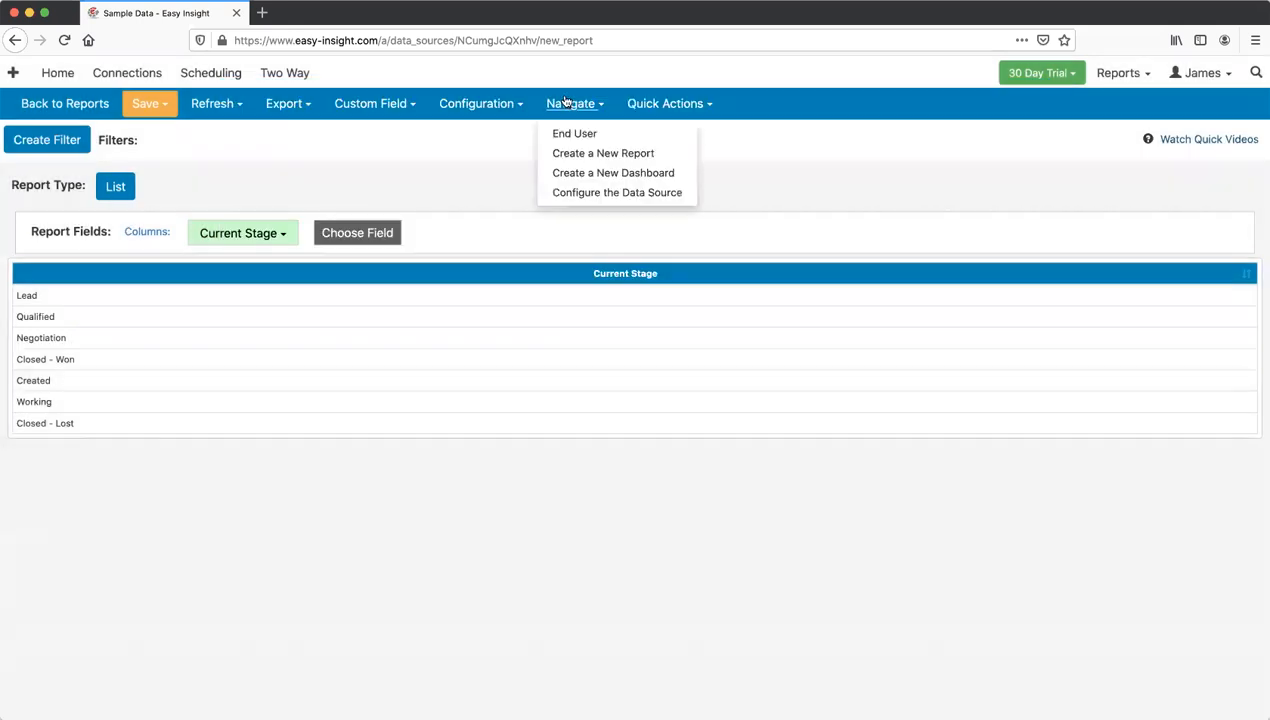
click(564, 152)
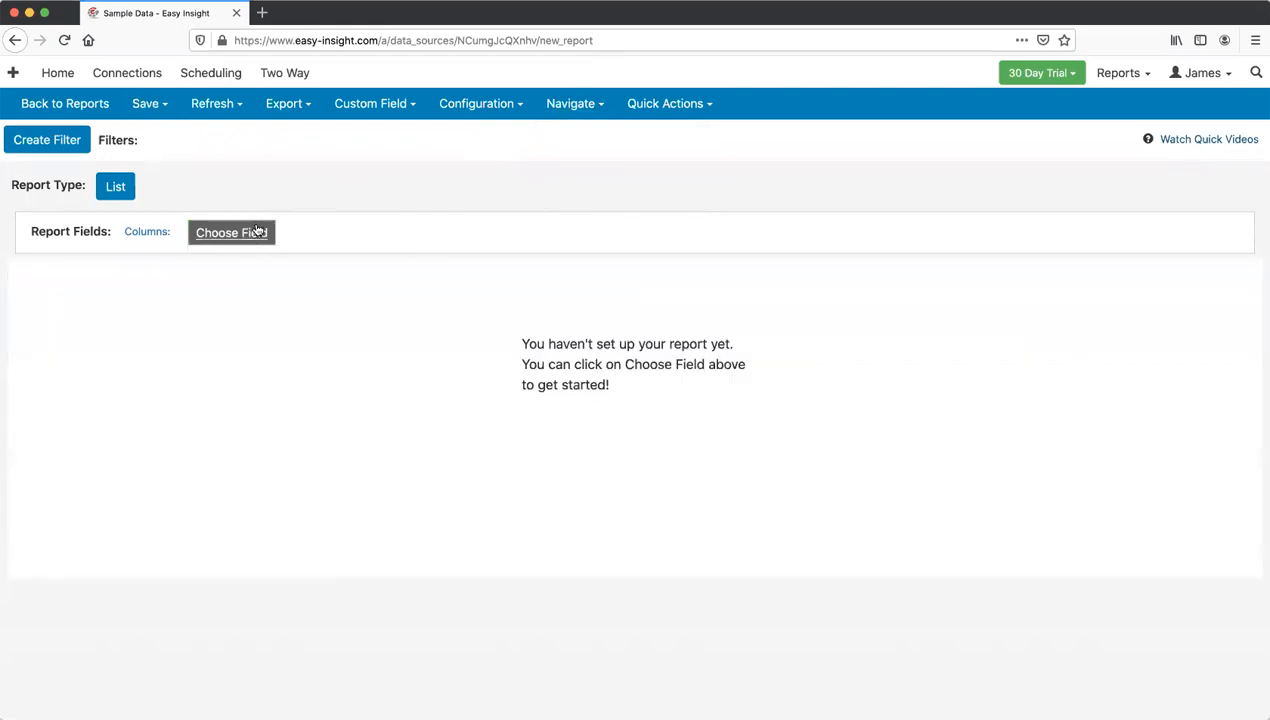
click(232, 233)
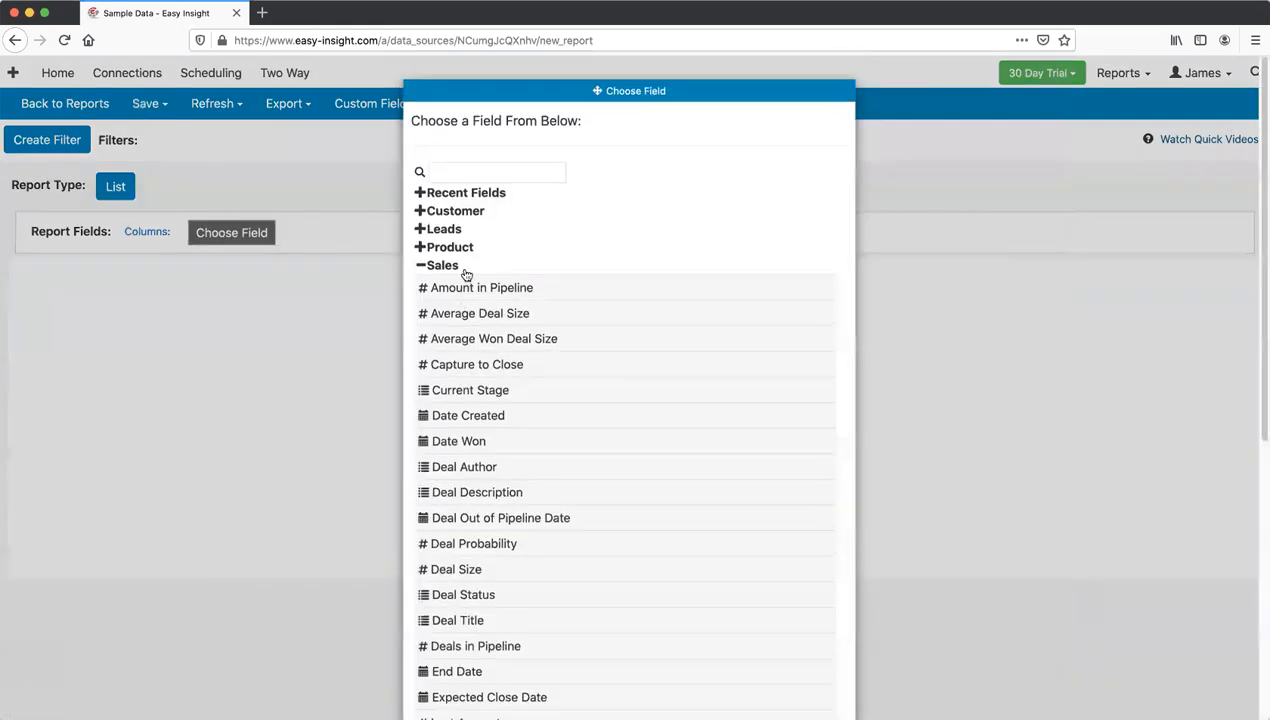
click(295, 191)
click(369, 106)
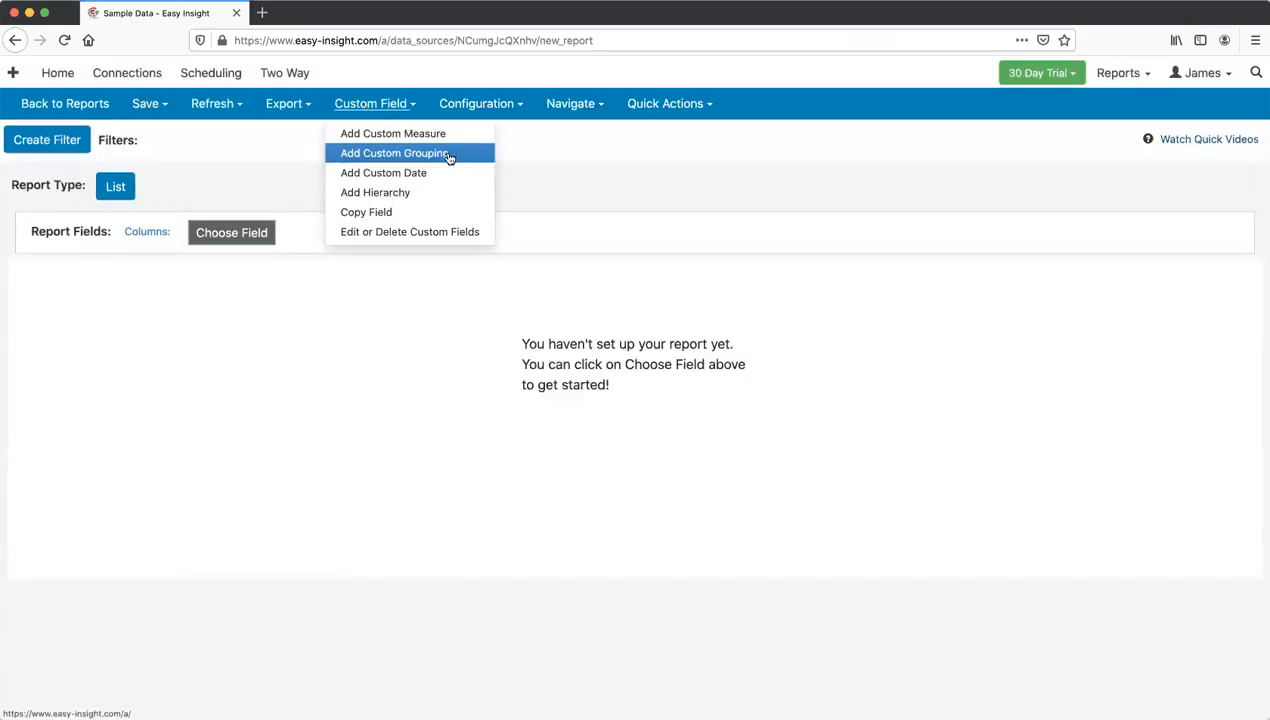
click(393, 133)
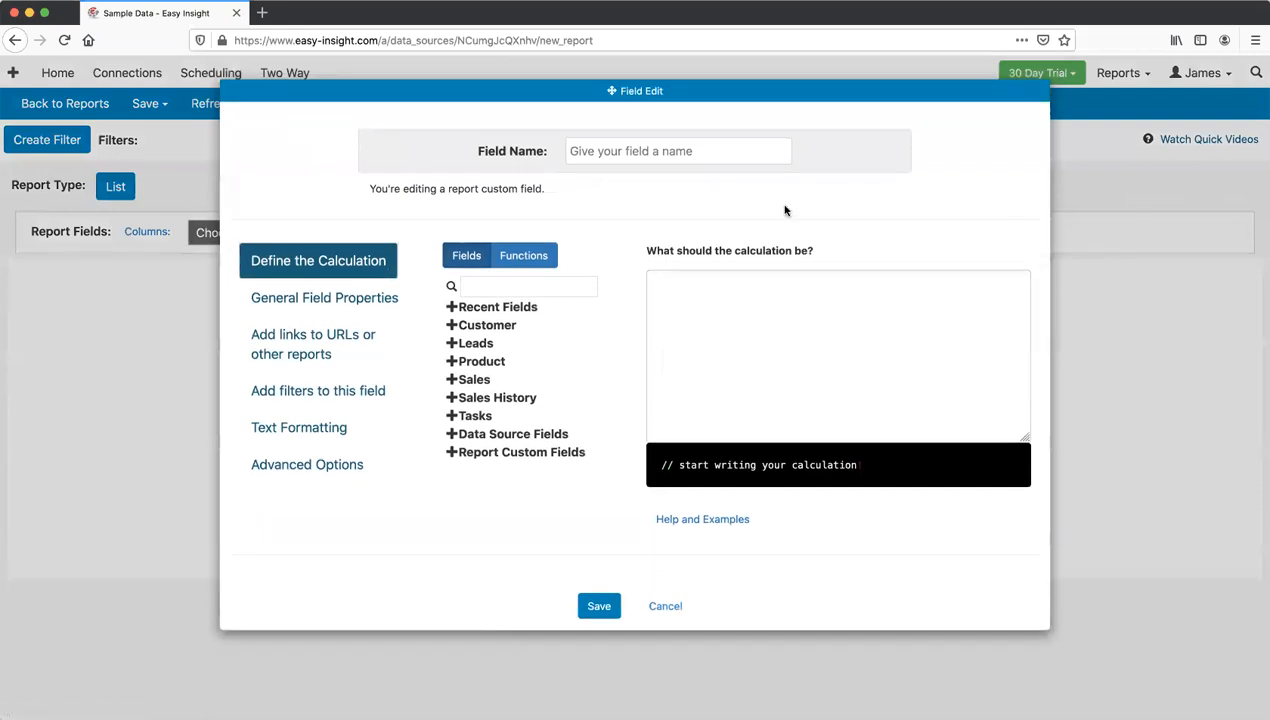
click(1069, 192)
Step: Start a custom grouping field with a case calculation on [Sales Rep] that assigns the first two reps to "Team 1"
click(372, 104)
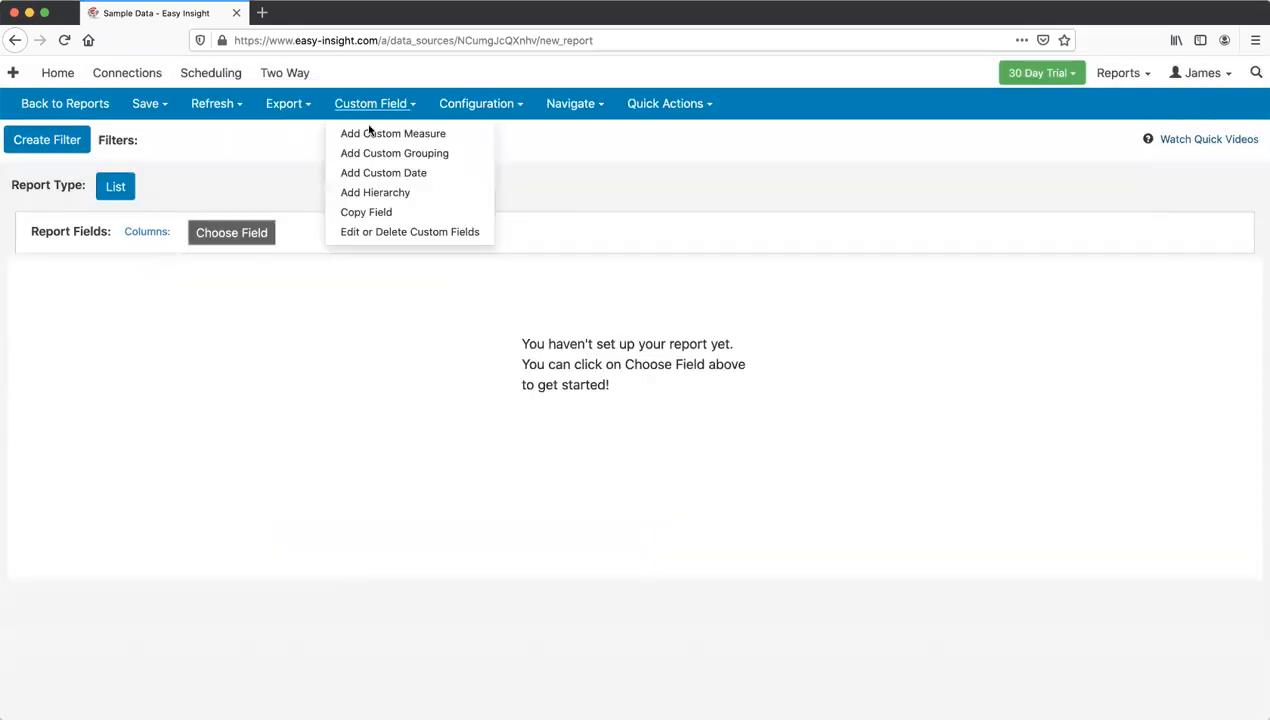
click(377, 157)
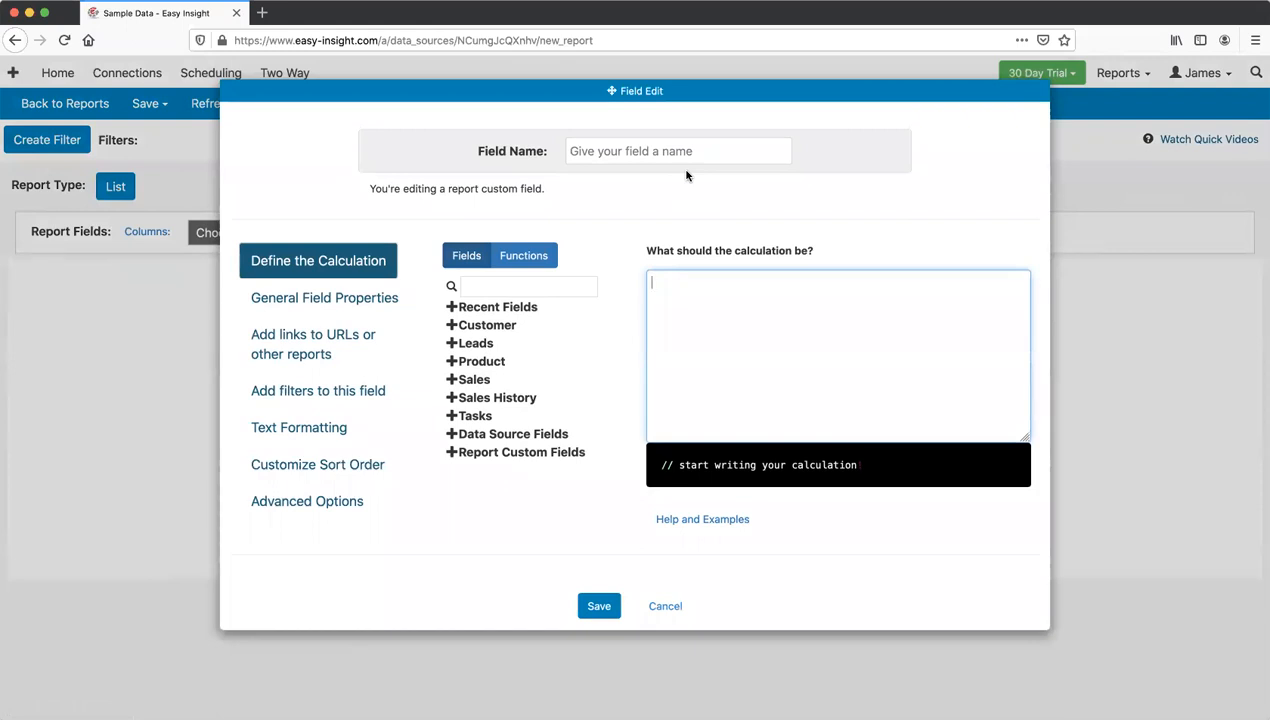
text(case([Sales Re)
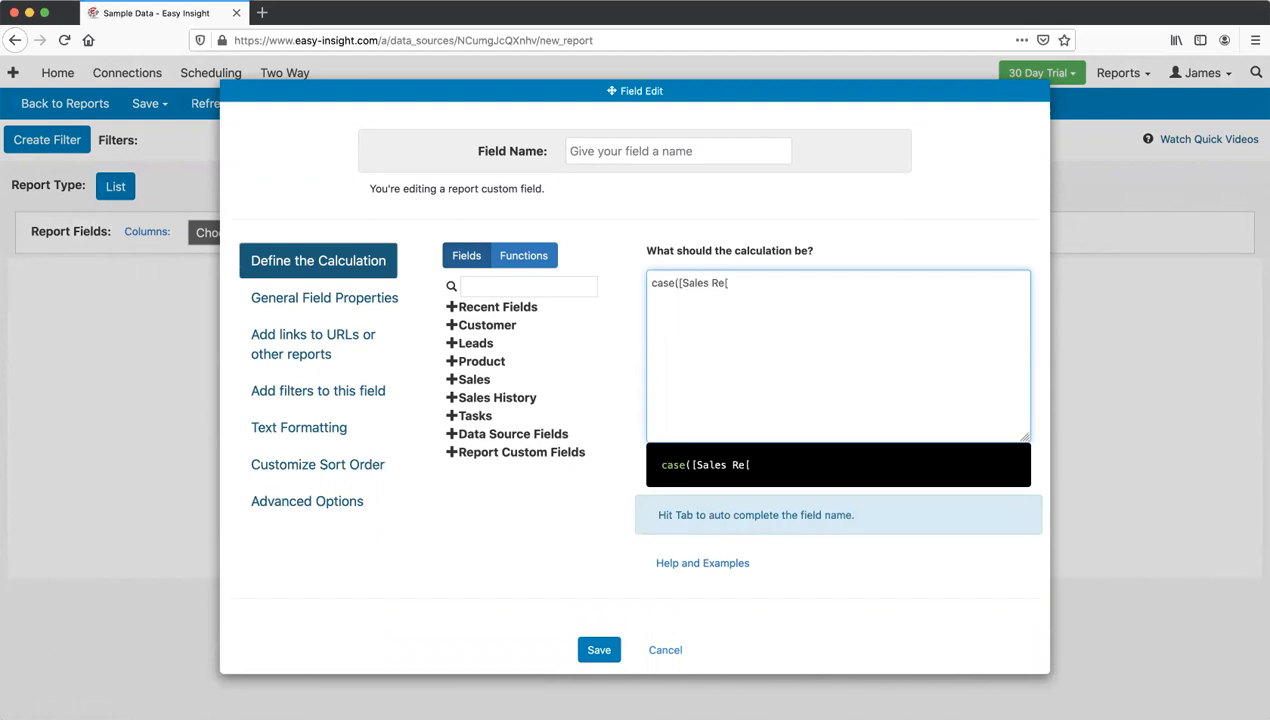
key(Tab)
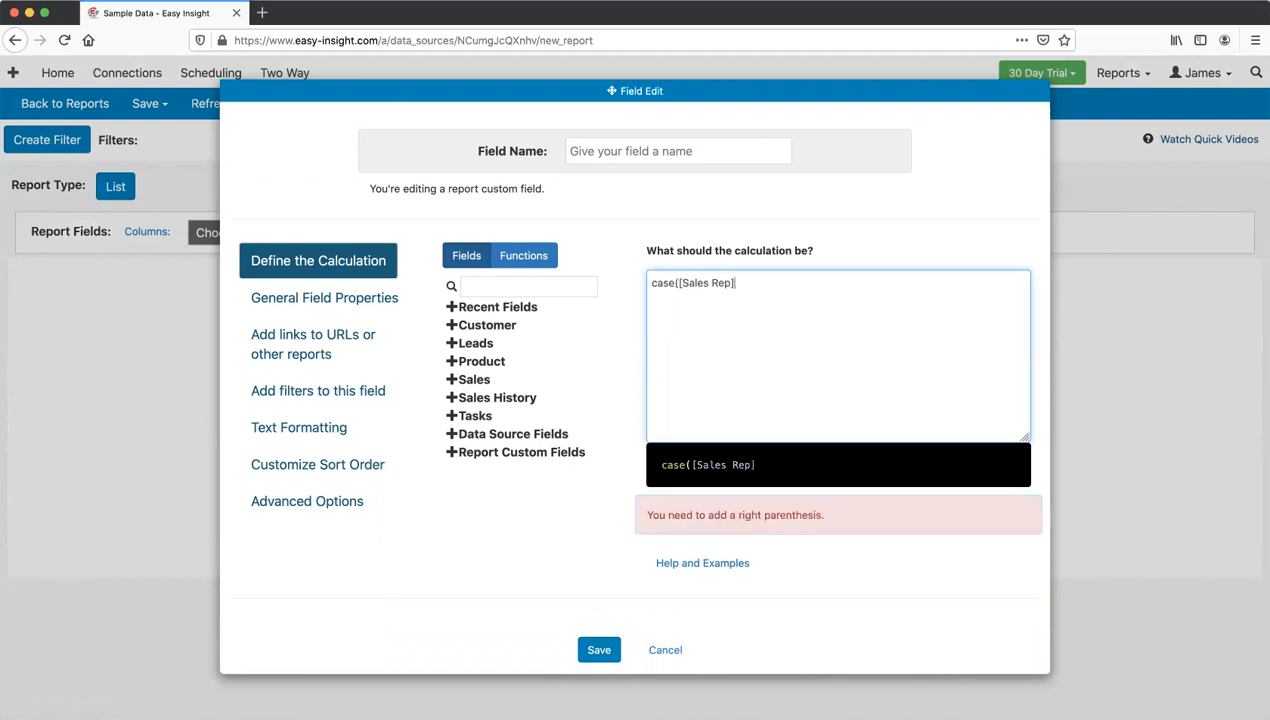
text(, "Amy", "Team 1", "Lisa", [Team)
key(BackSpace)
key(BackSpace)
key(BackSpace)
key(BackSpace)
key(BackSpace)
text(m 1")
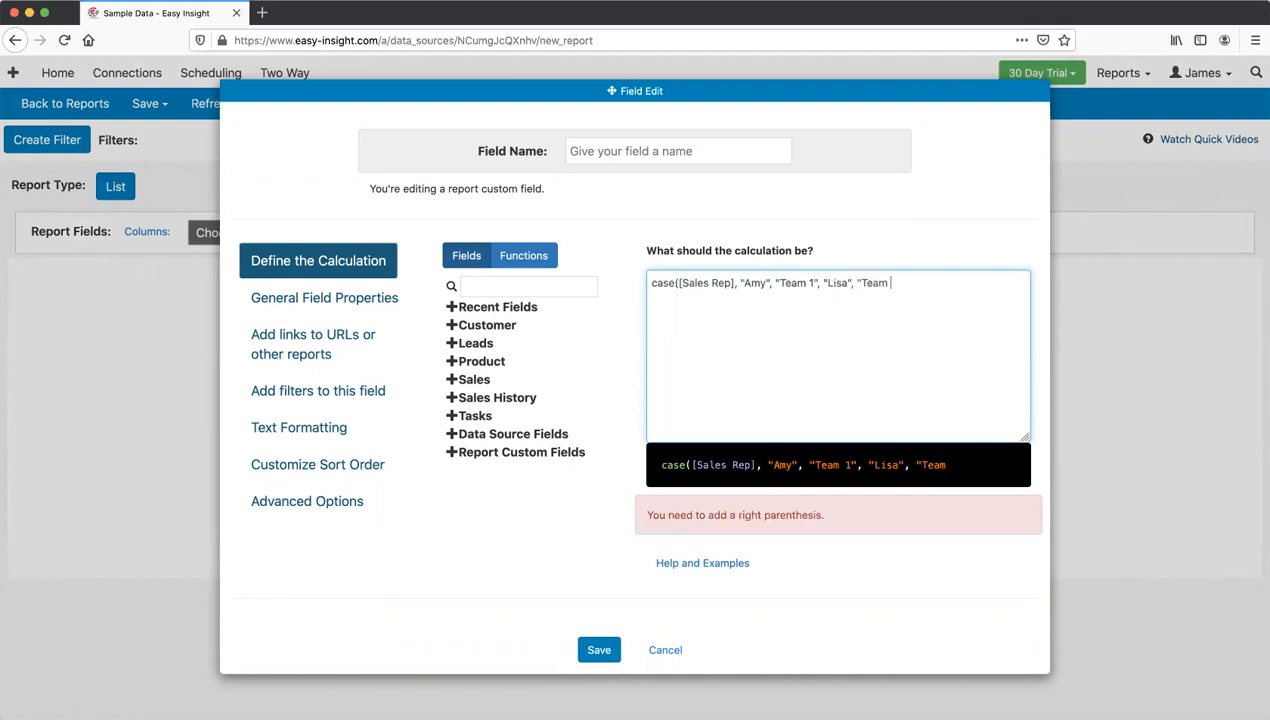
Step: Extend the case calculation with two more reps assigned to "Team 2" and a default value of "Team 3"
click(750, 282)
click(777, 283)
key(BackSpace)
text("Jim", "Team 2", ")
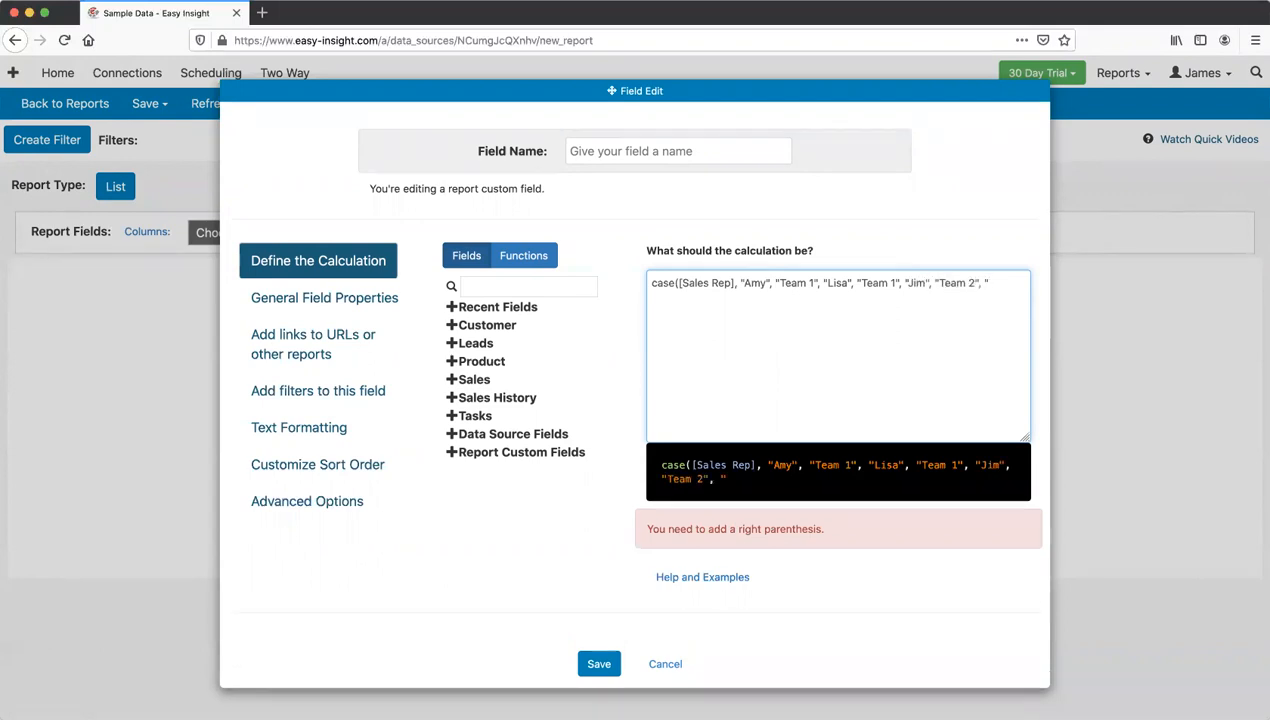
text(Mark", "Team 2", )
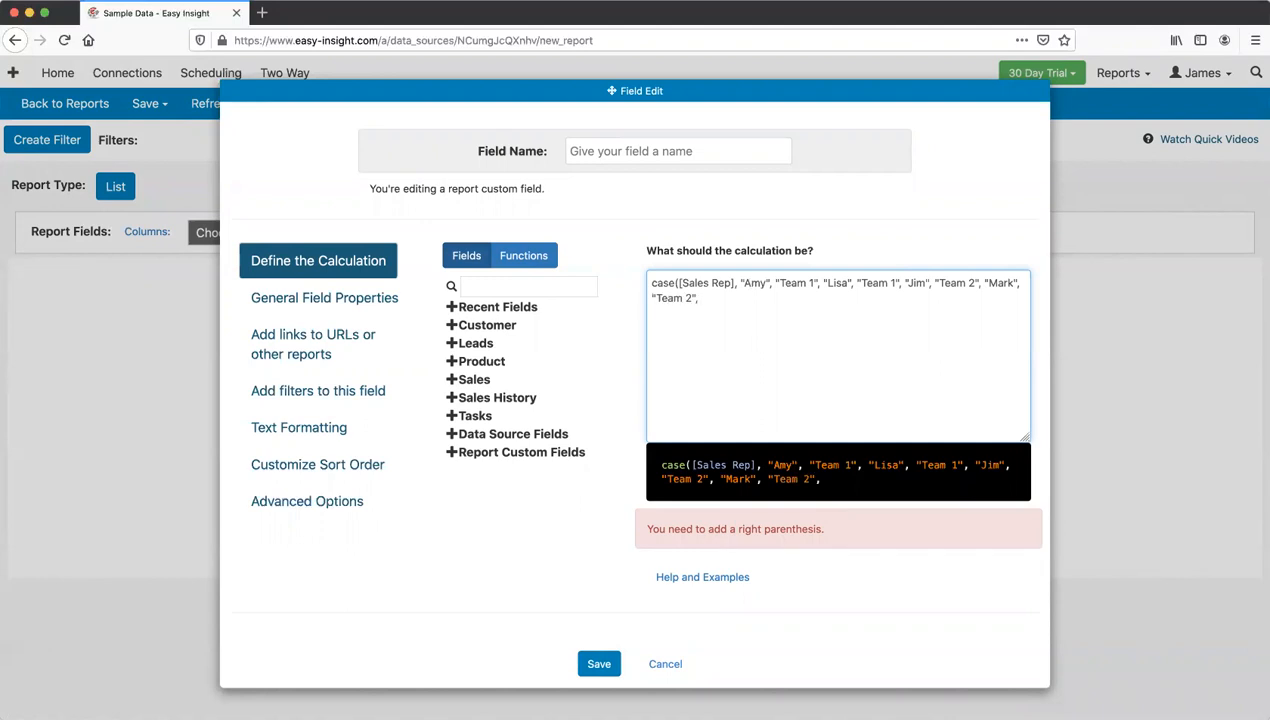
text("Team 3"))
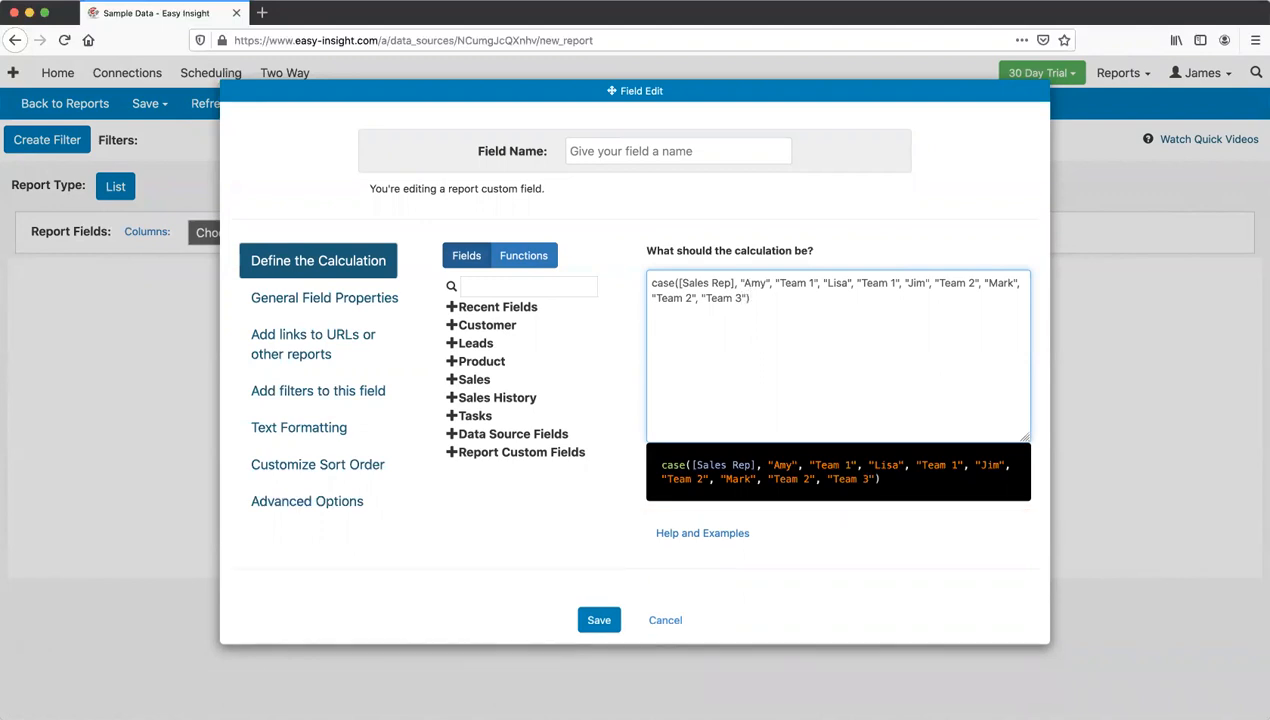
Step: Name the custom grouping "Case Statement Example" and save it
click(692, 149)
text(C)
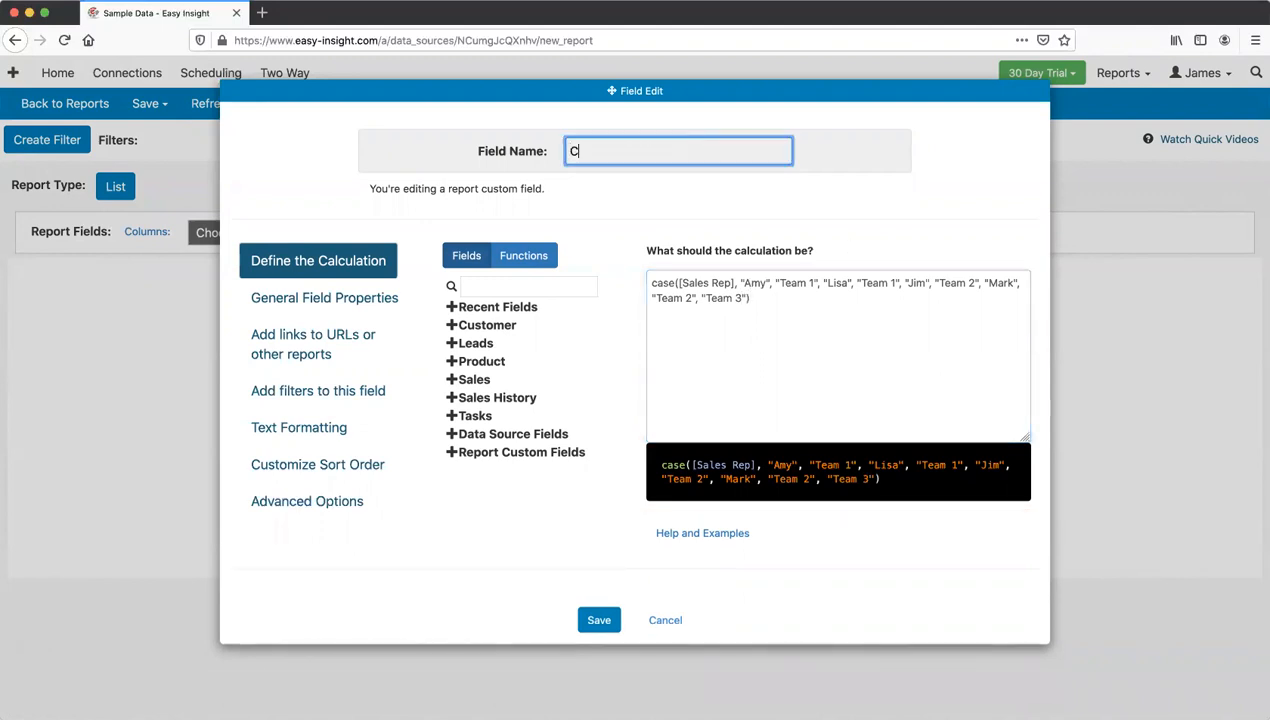
text(ase Statement Example)
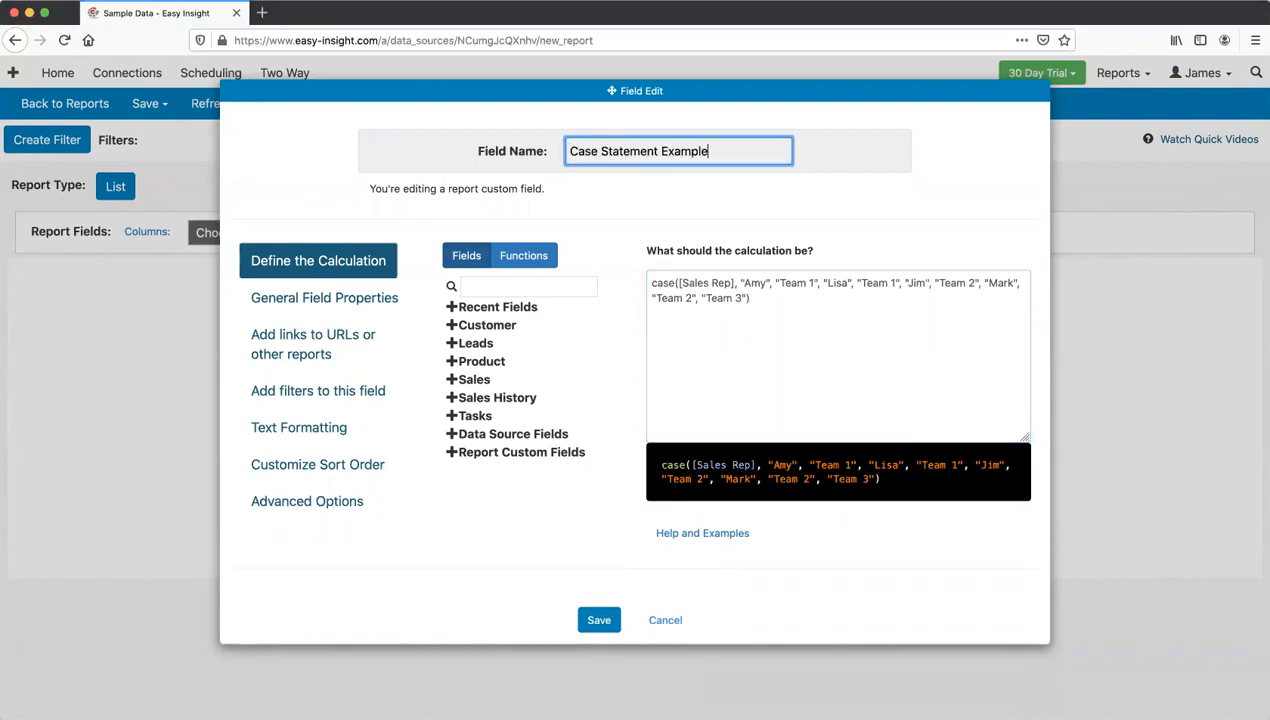
click(793, 296)
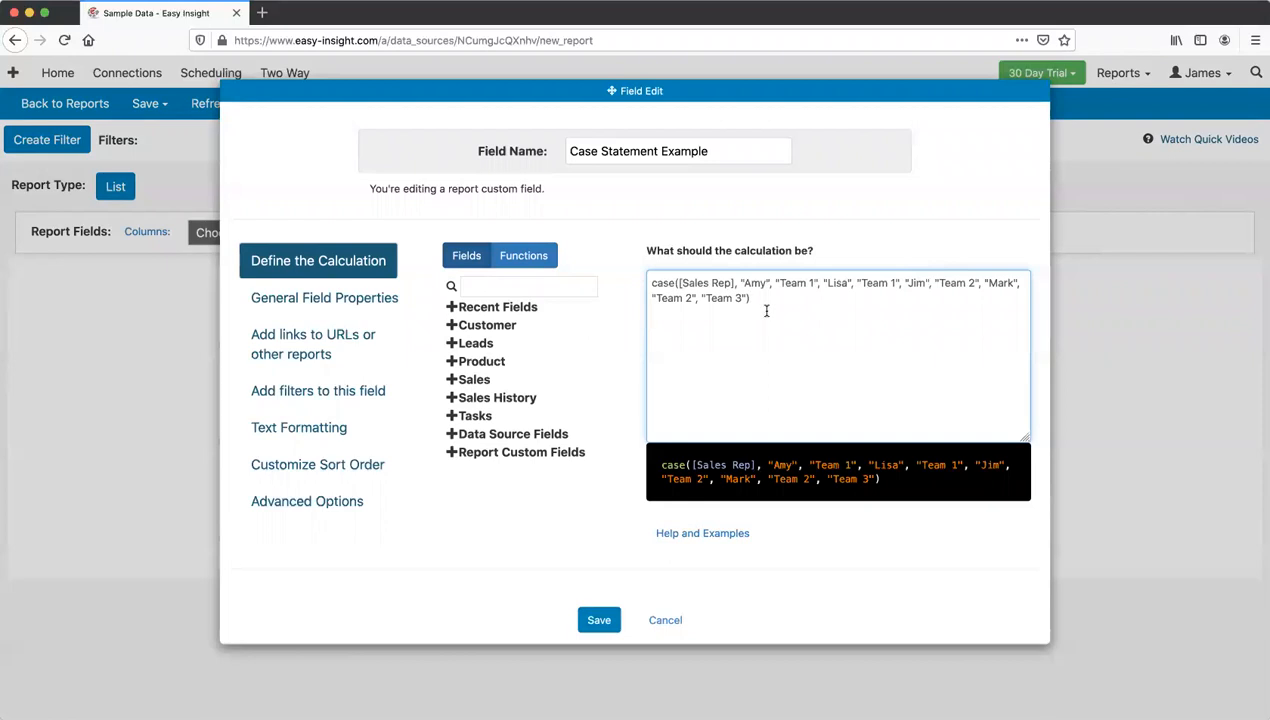
click(598, 620)
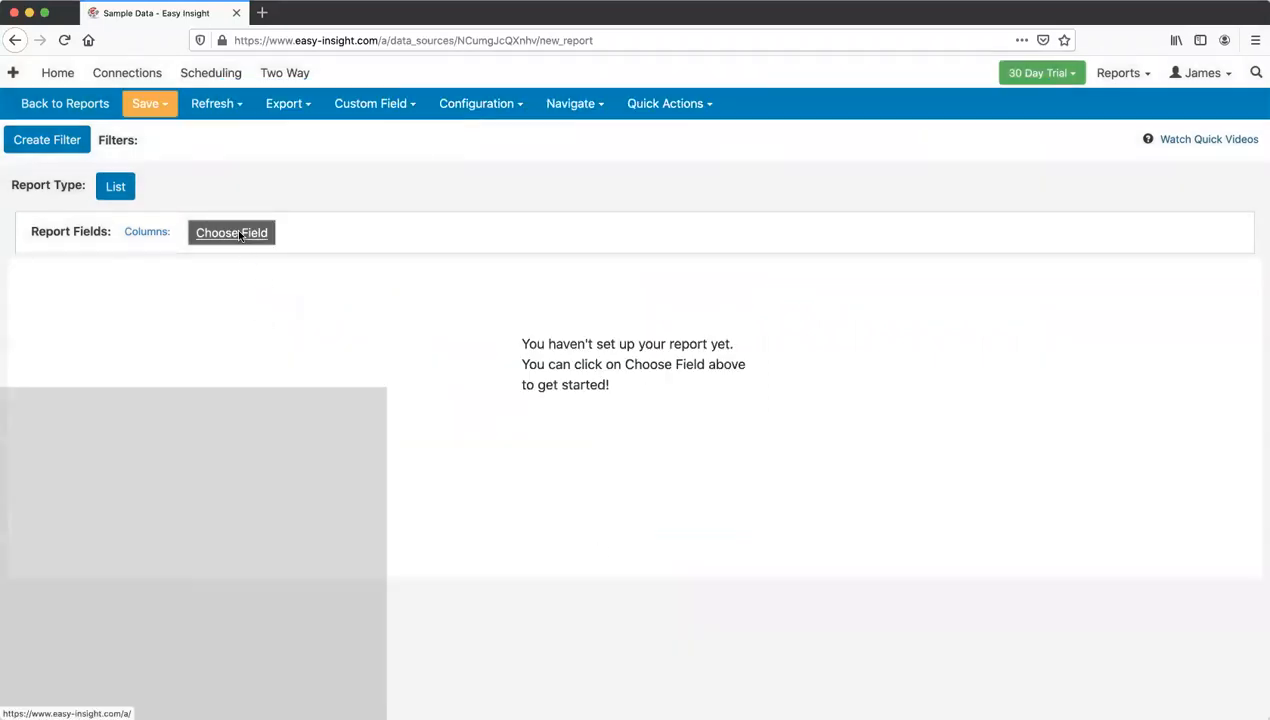
Step: Add Sales Rep and the Case Statement Example custom field as report columns
click(236, 232)
scroll(476, 462, down, 5)
click(462, 477)
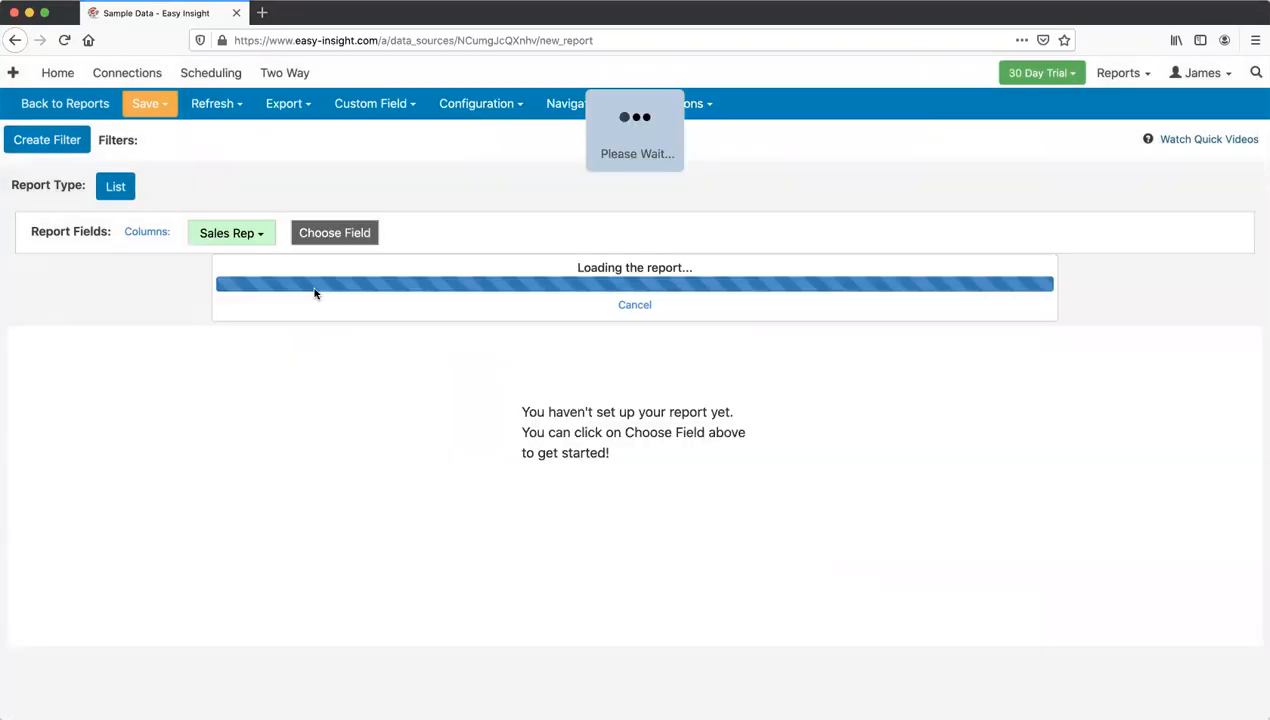
click(334, 232)
scroll(474, 428, down, 5)
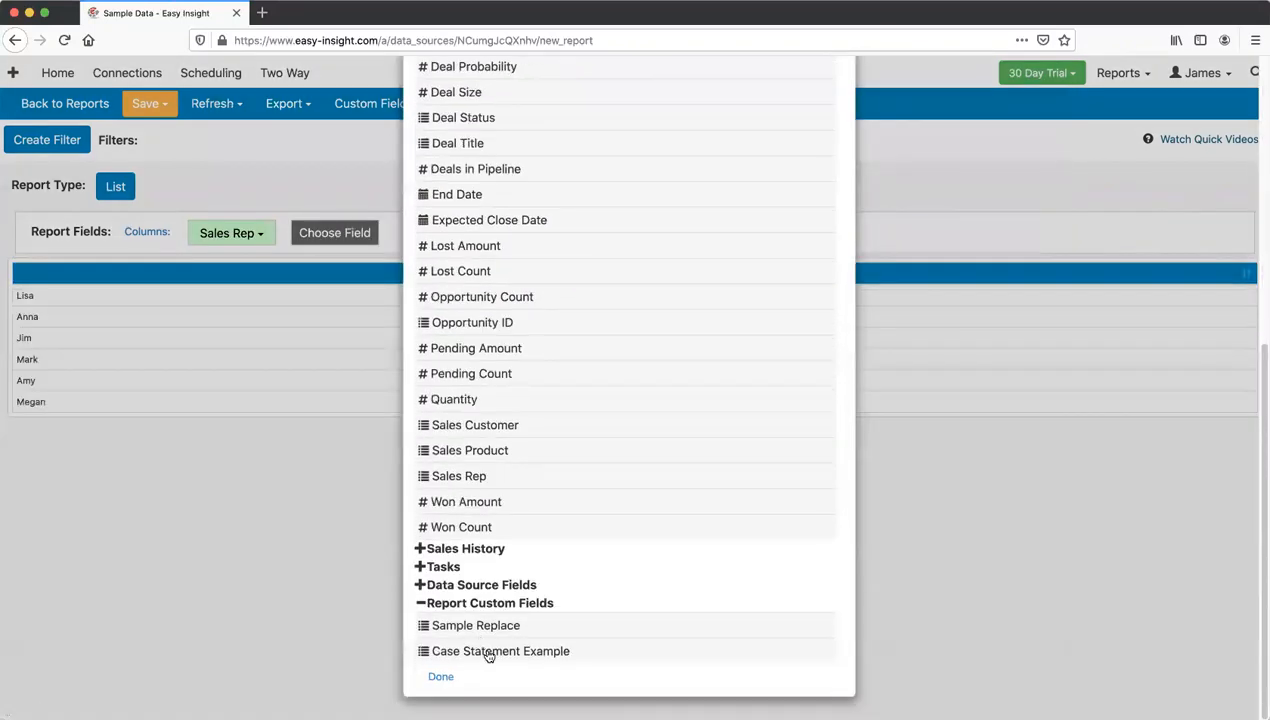
click(488, 652)
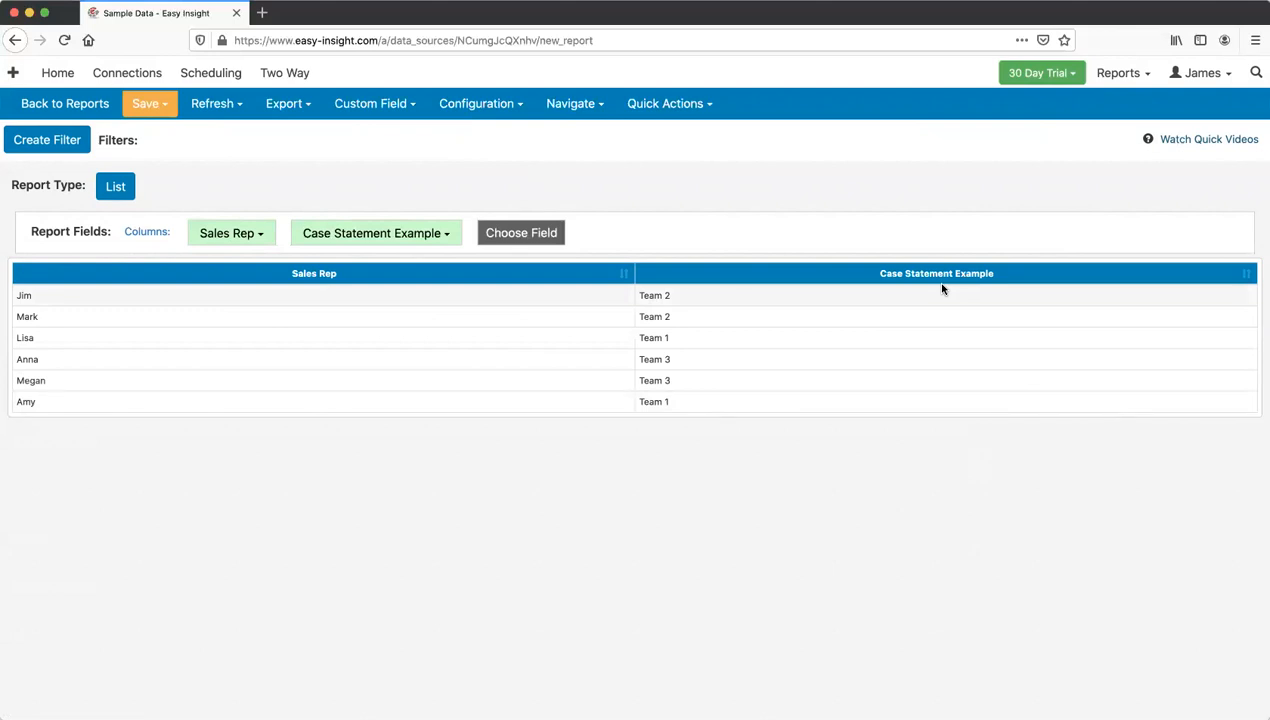
Step: Remove the Sales Rep column from the report and add a Deal Size column
click(245, 233)
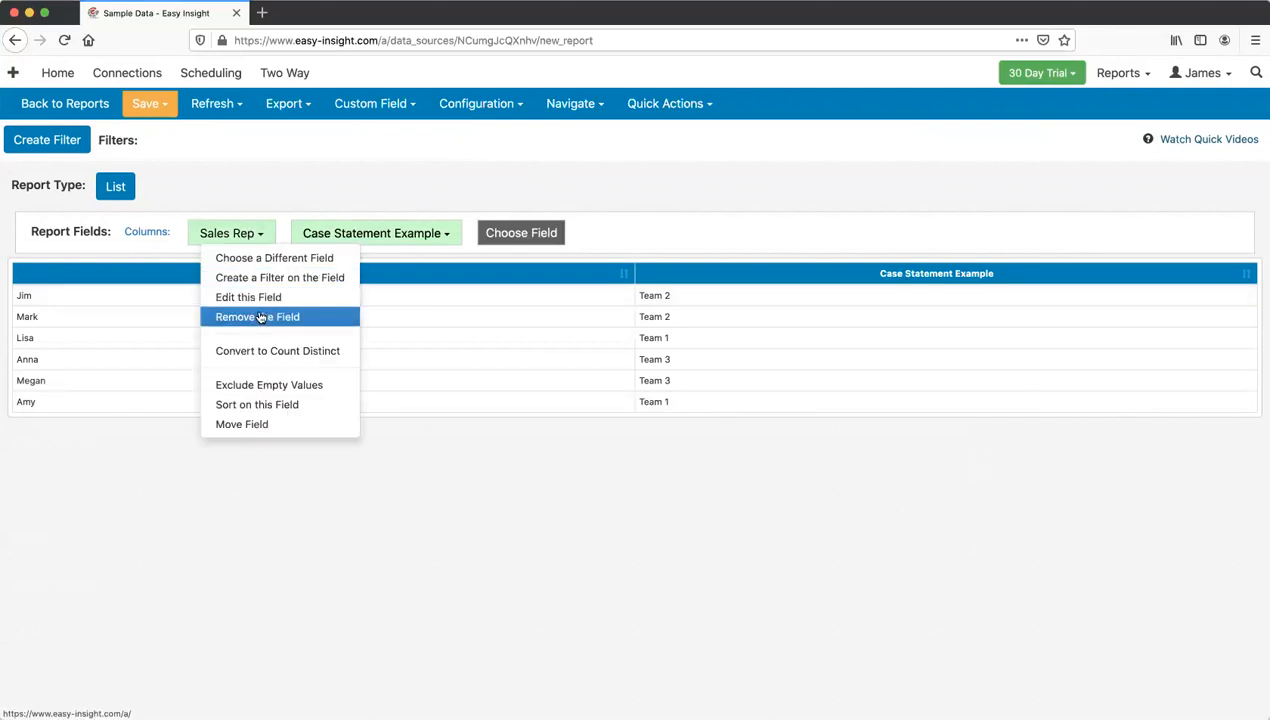
click(260, 317)
click(428, 232)
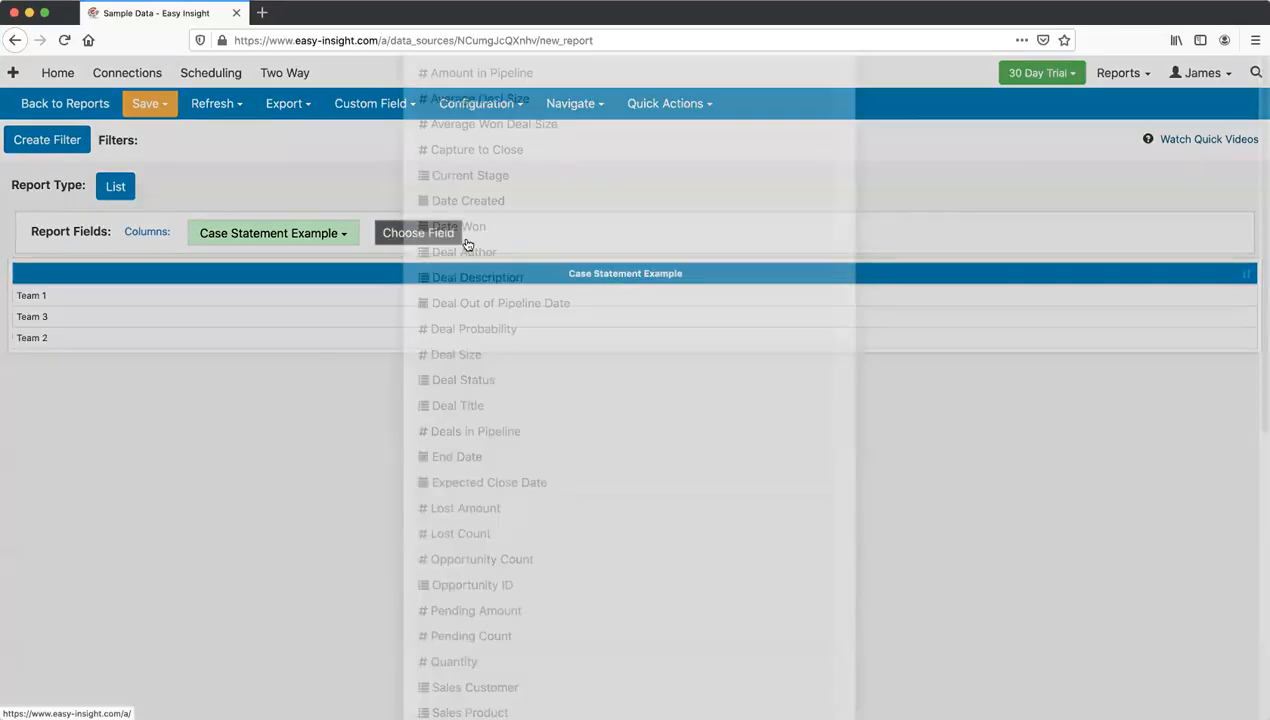
click(484, 566)
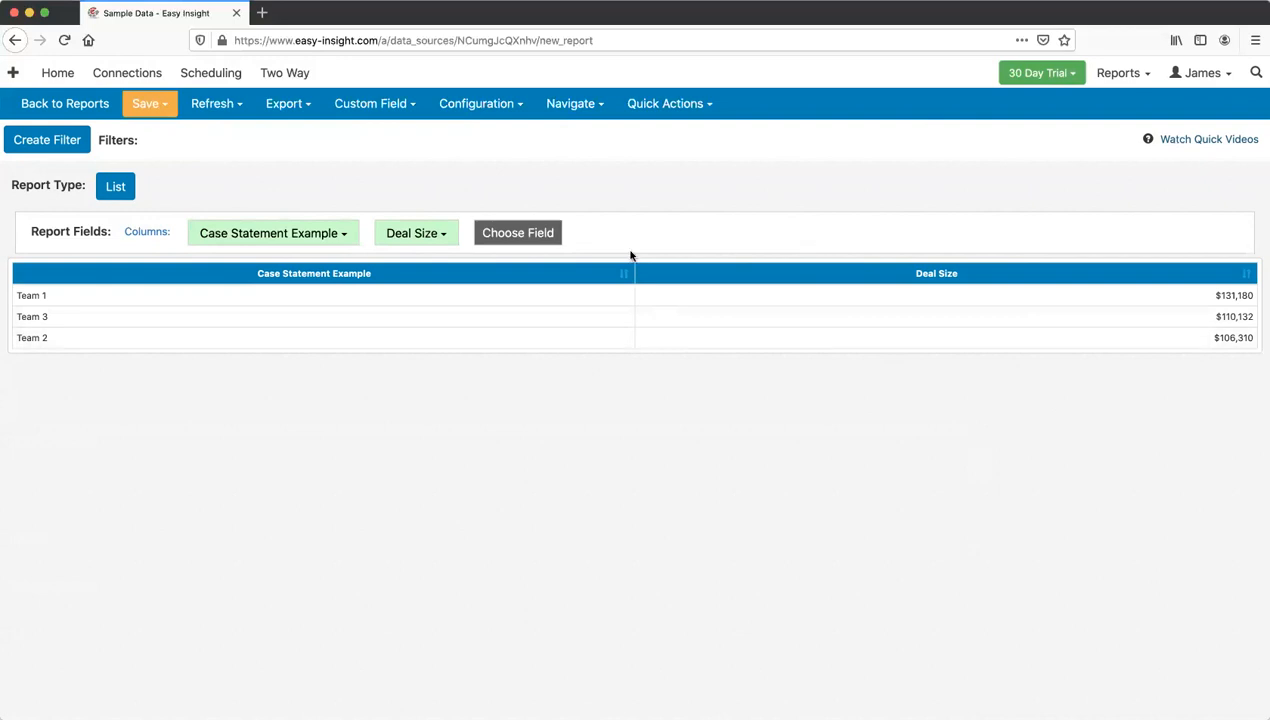
Step: Add Sales Rep back as a column before Deal Size and sort the report ascending by Case Statement Example
click(506, 234)
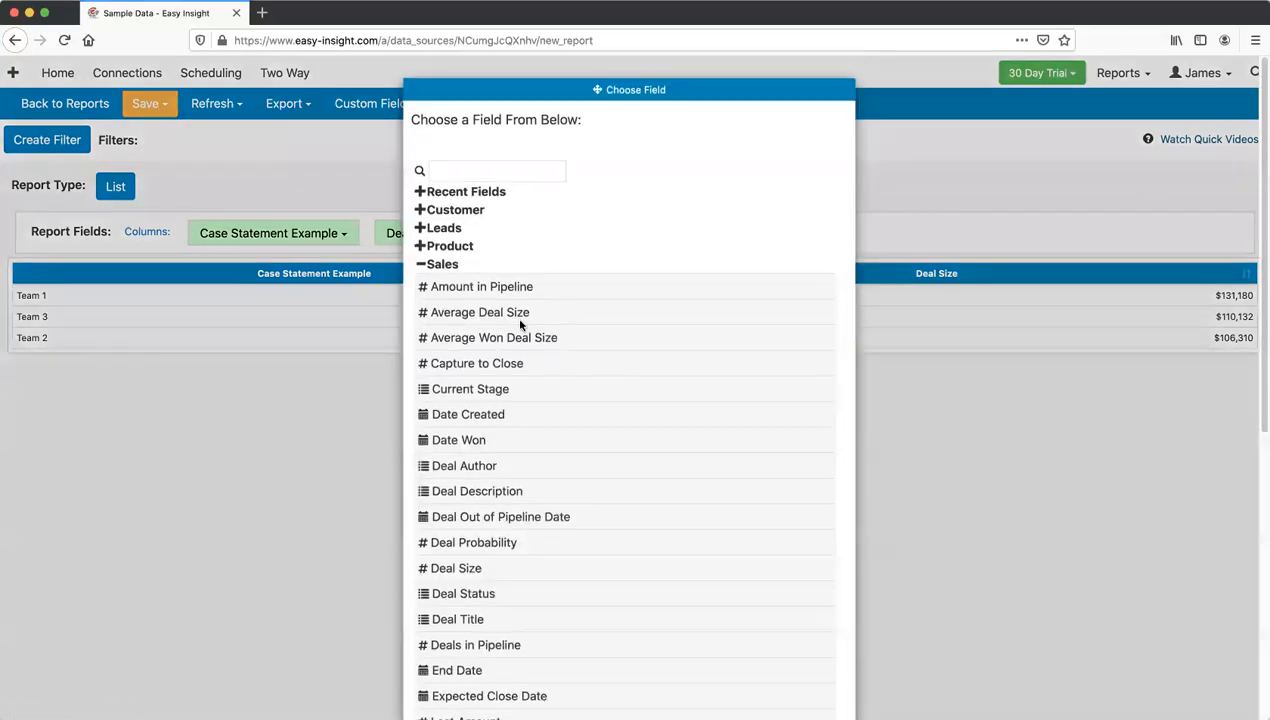
scroll(515, 316, down, 5)
click(473, 615)
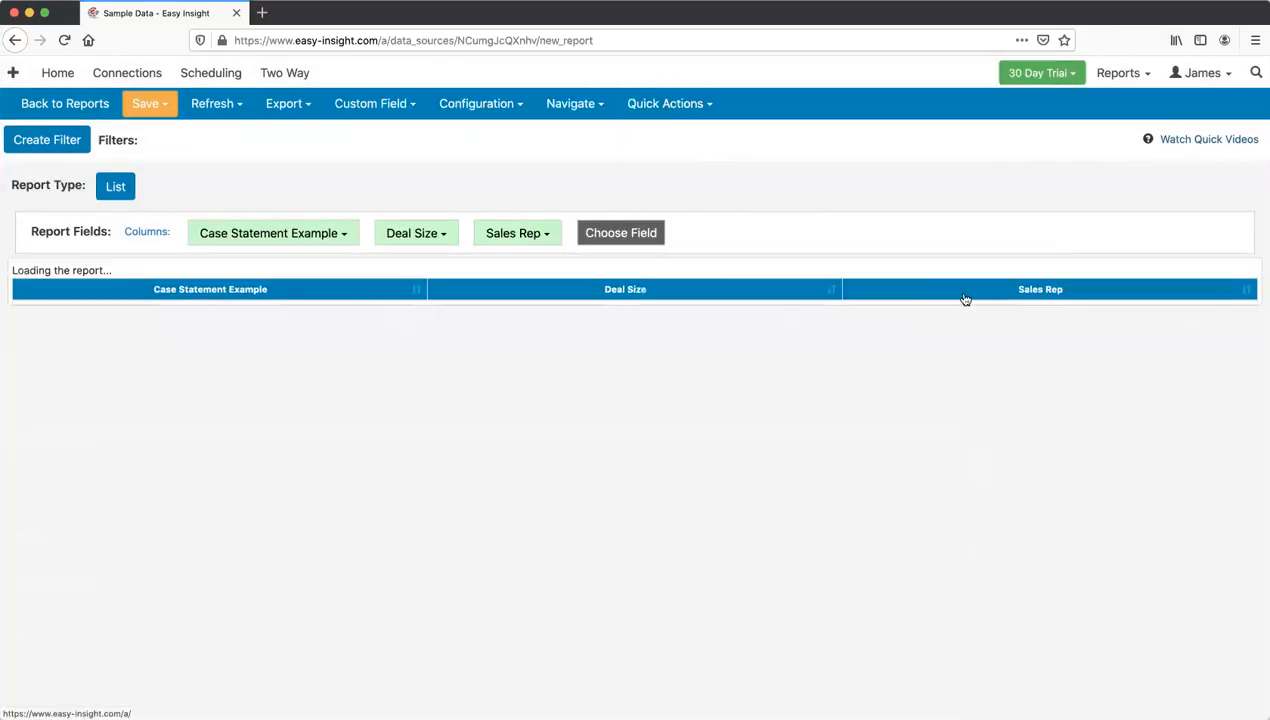
drag(997, 279, 560, 289)
click(335, 277)
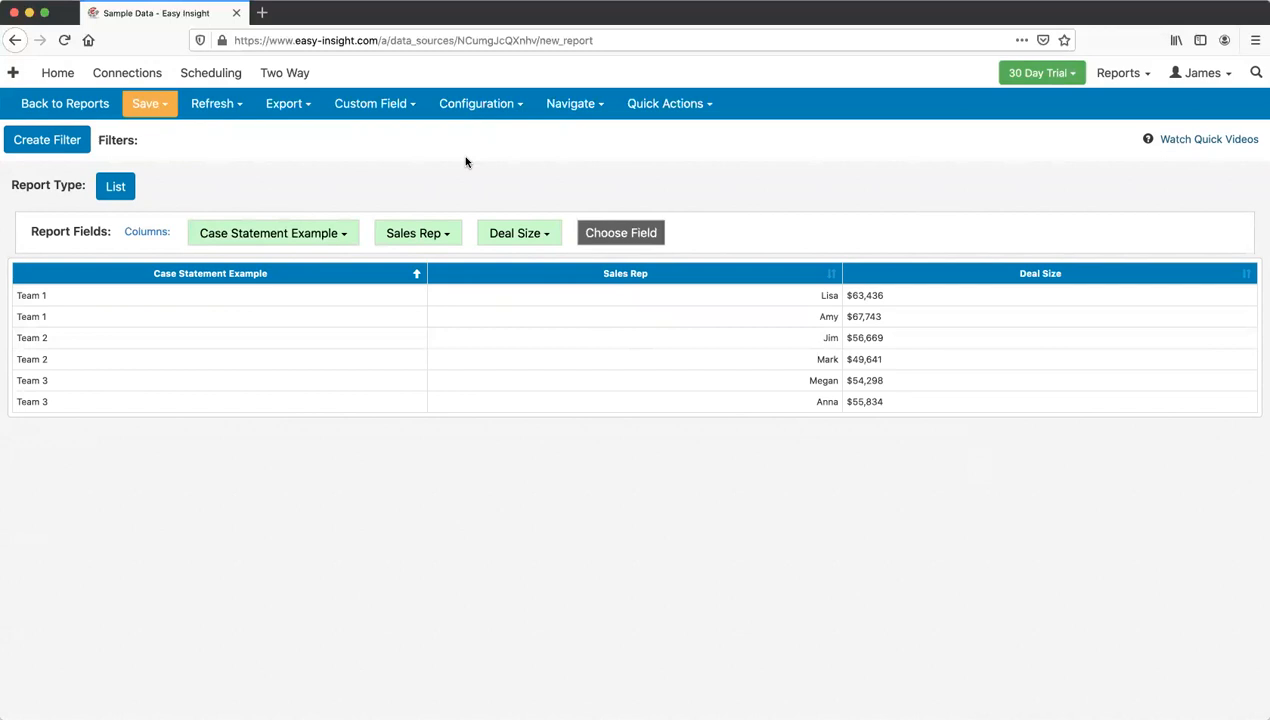
Step: Create a new blank report on the same data source from the case example report
click(560, 104)
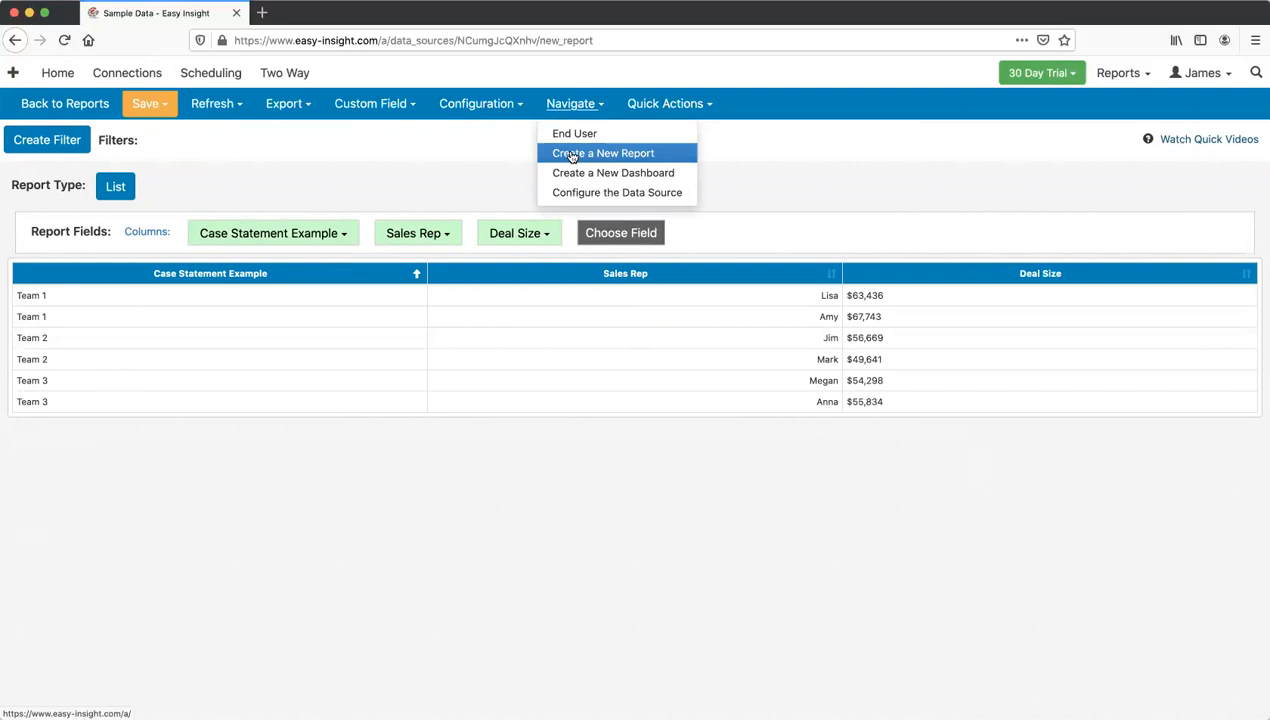
click(518, 155)
click(556, 110)
click(570, 150)
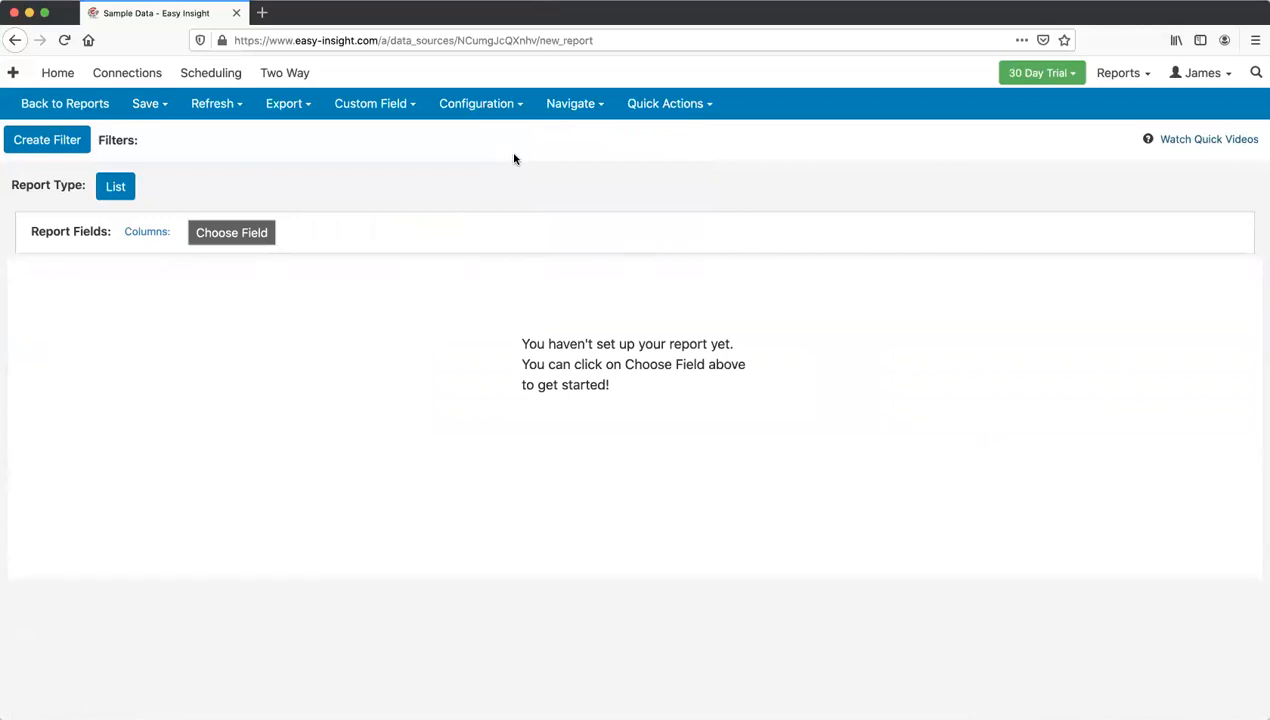
click(369, 108)
click(465, 104)
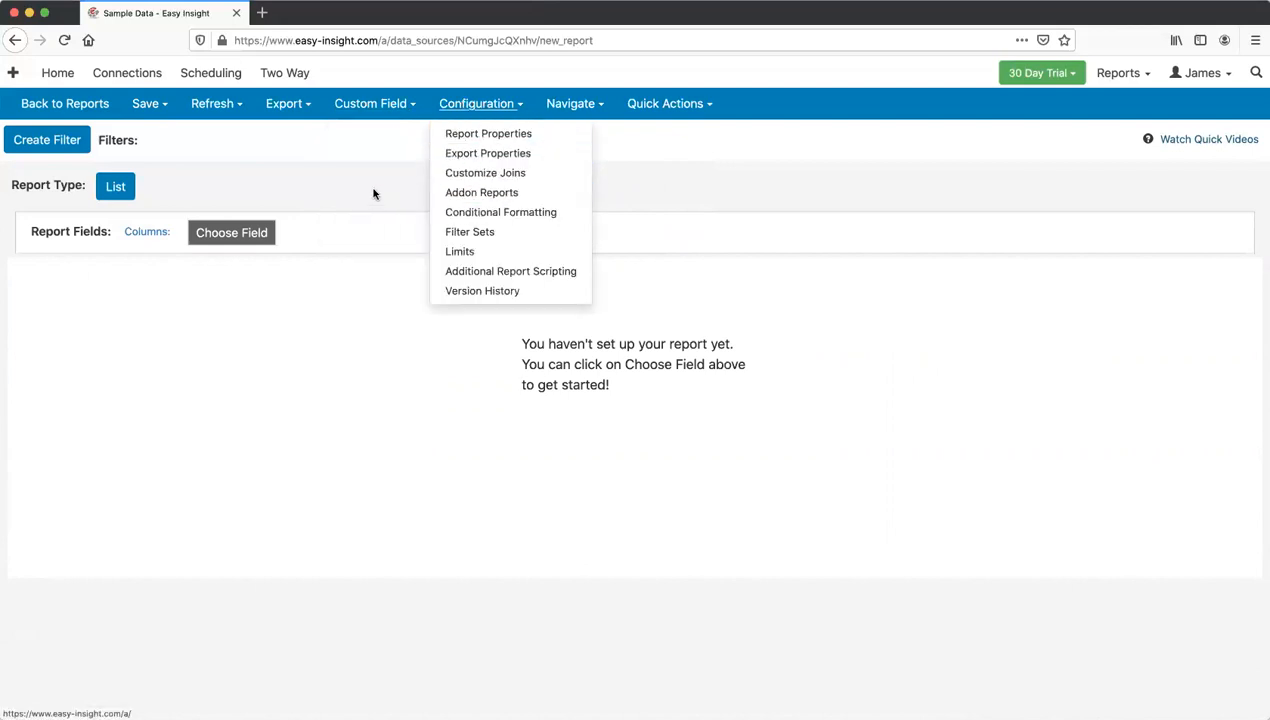
click(426, 188)
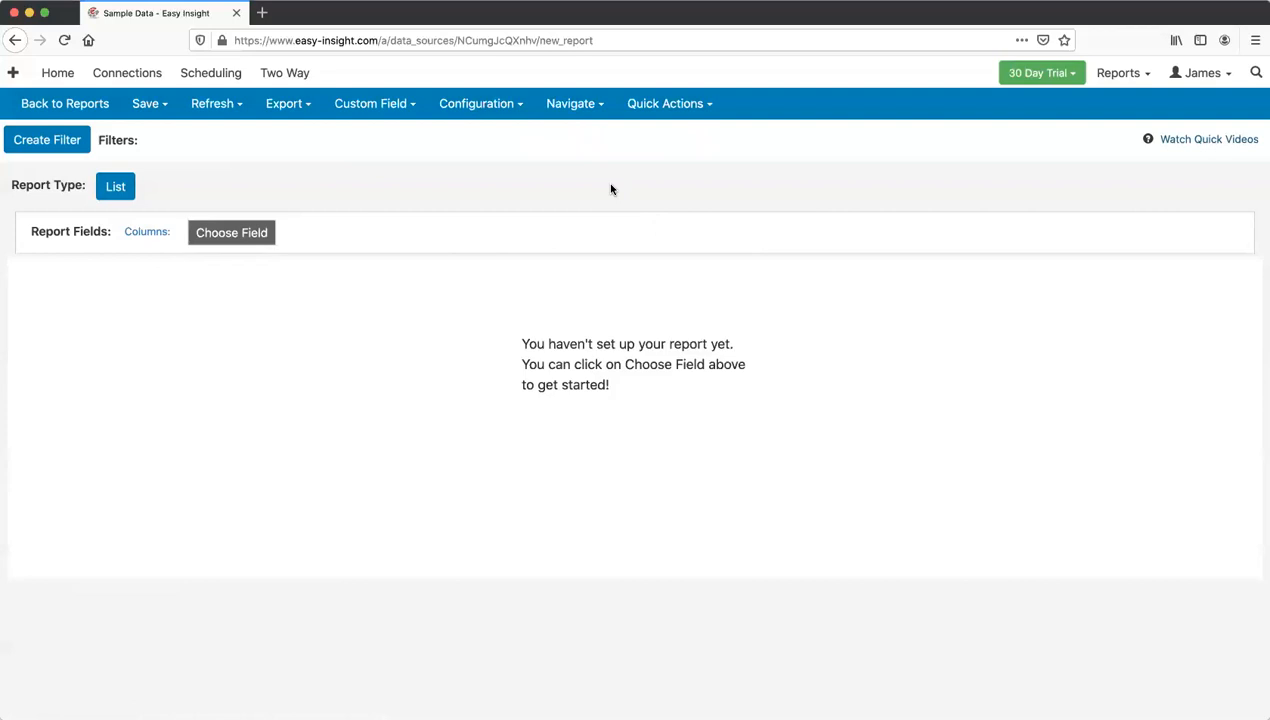
Step: Look at the custom field options and Data Source Fields in the data source's field configuration, then return to its reports
click(568, 106)
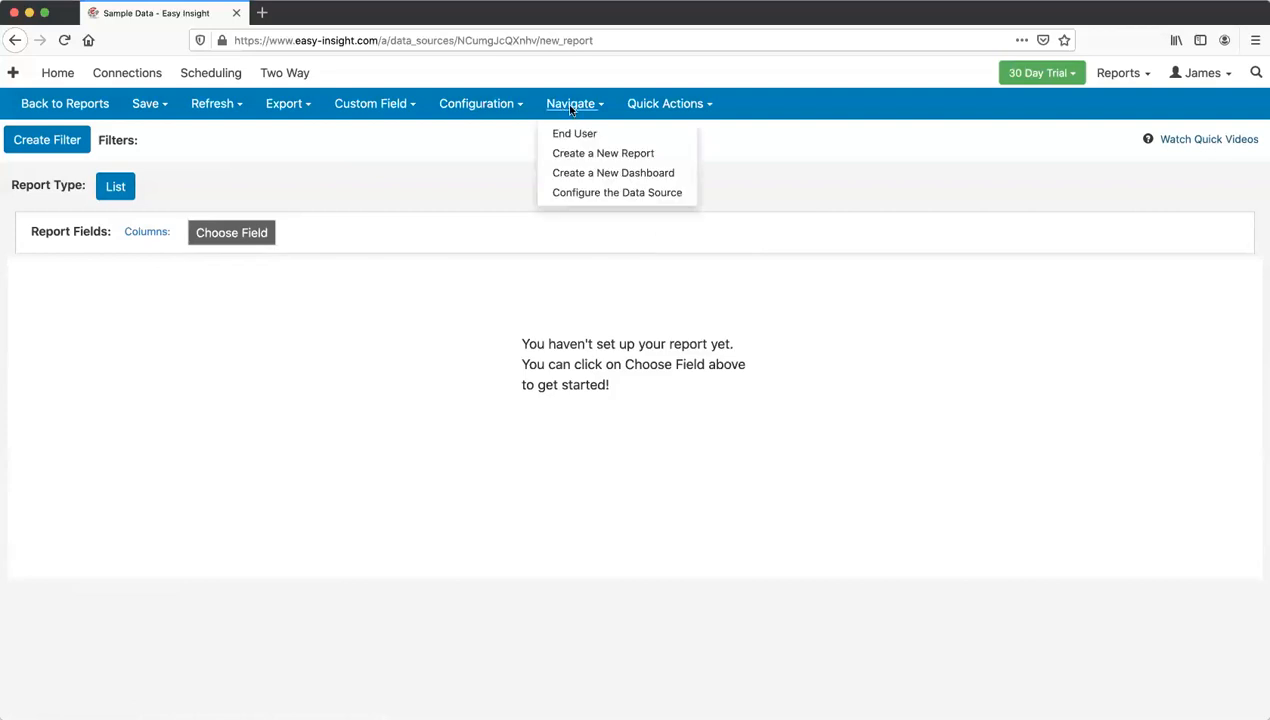
click(584, 193)
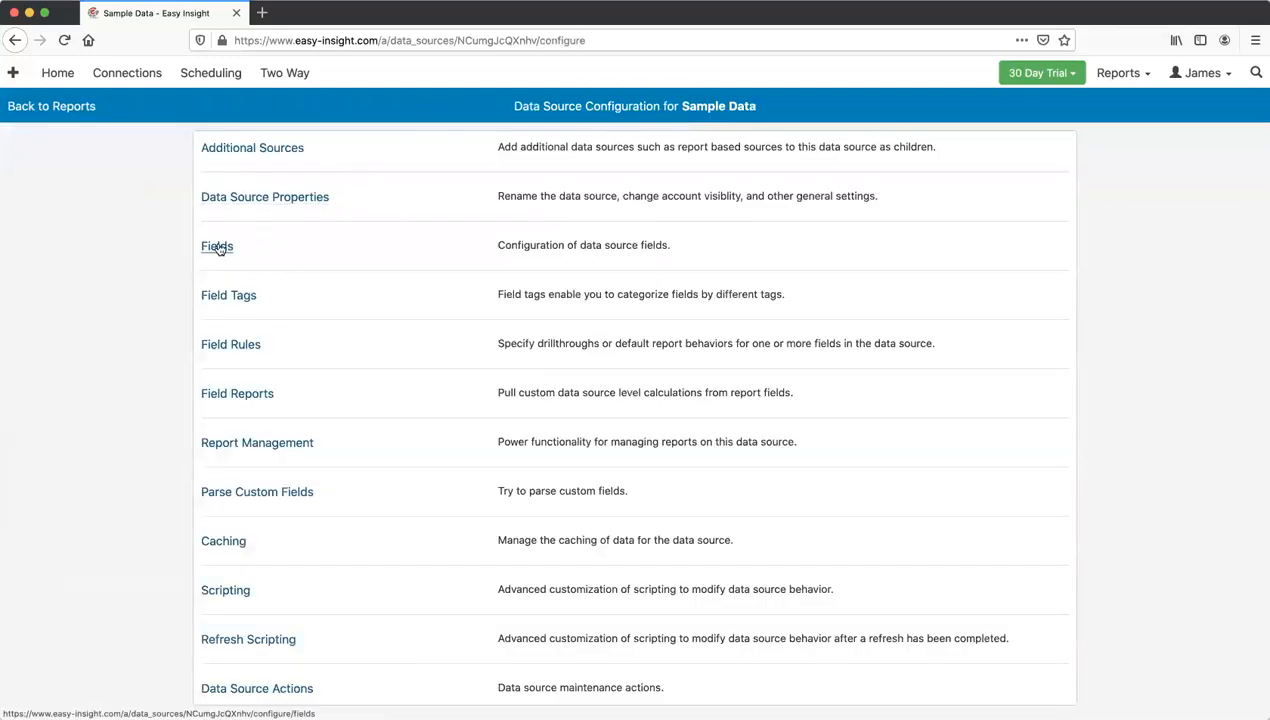
click(218, 248)
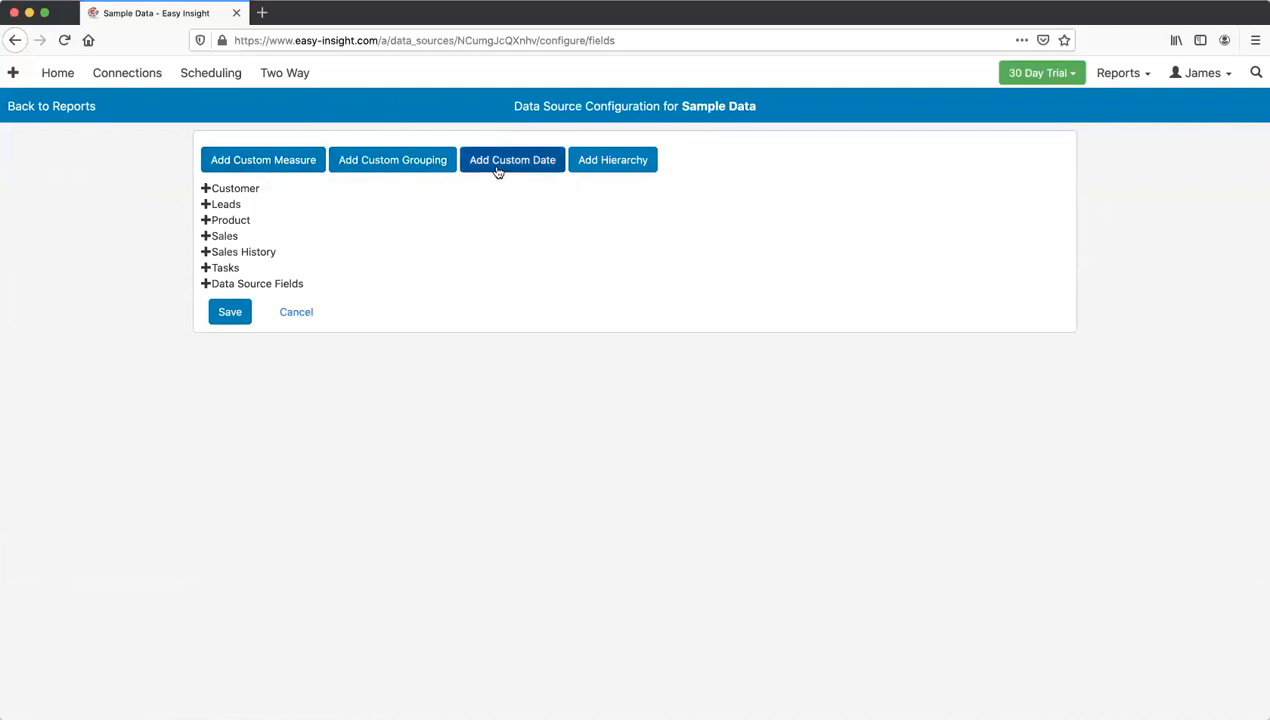
click(275, 284)
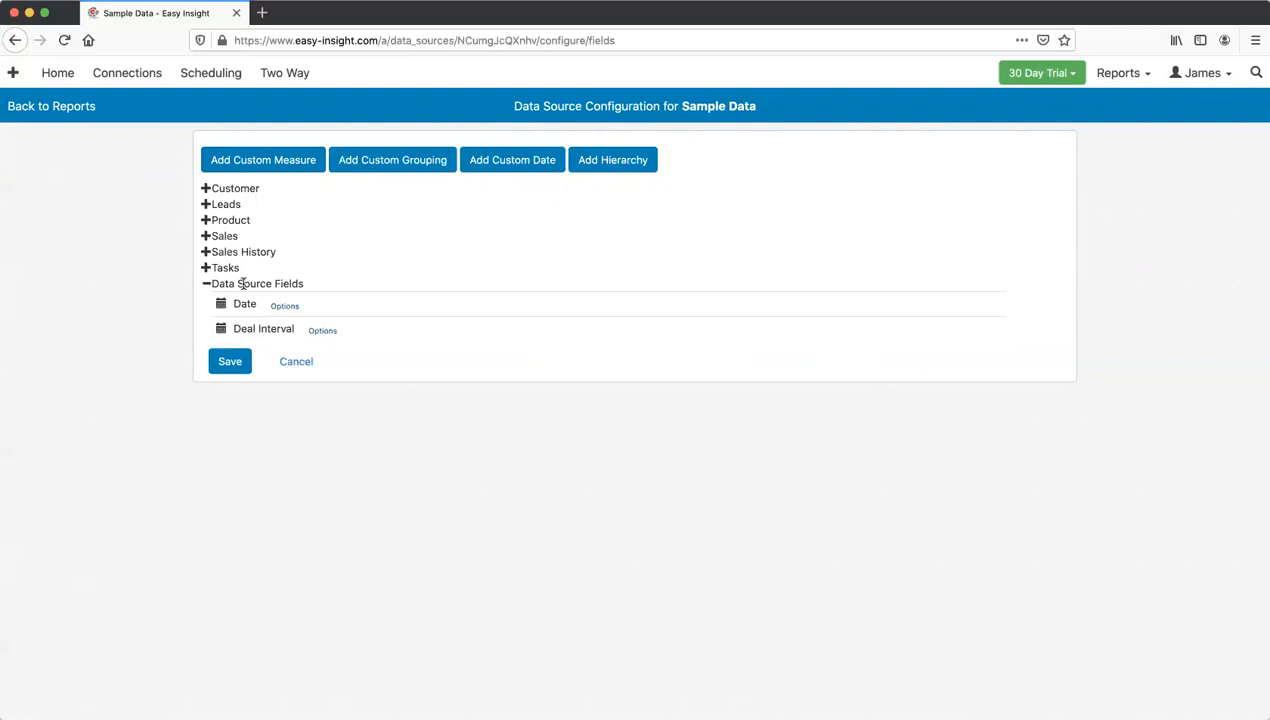
click(292, 364)
click(58, 107)
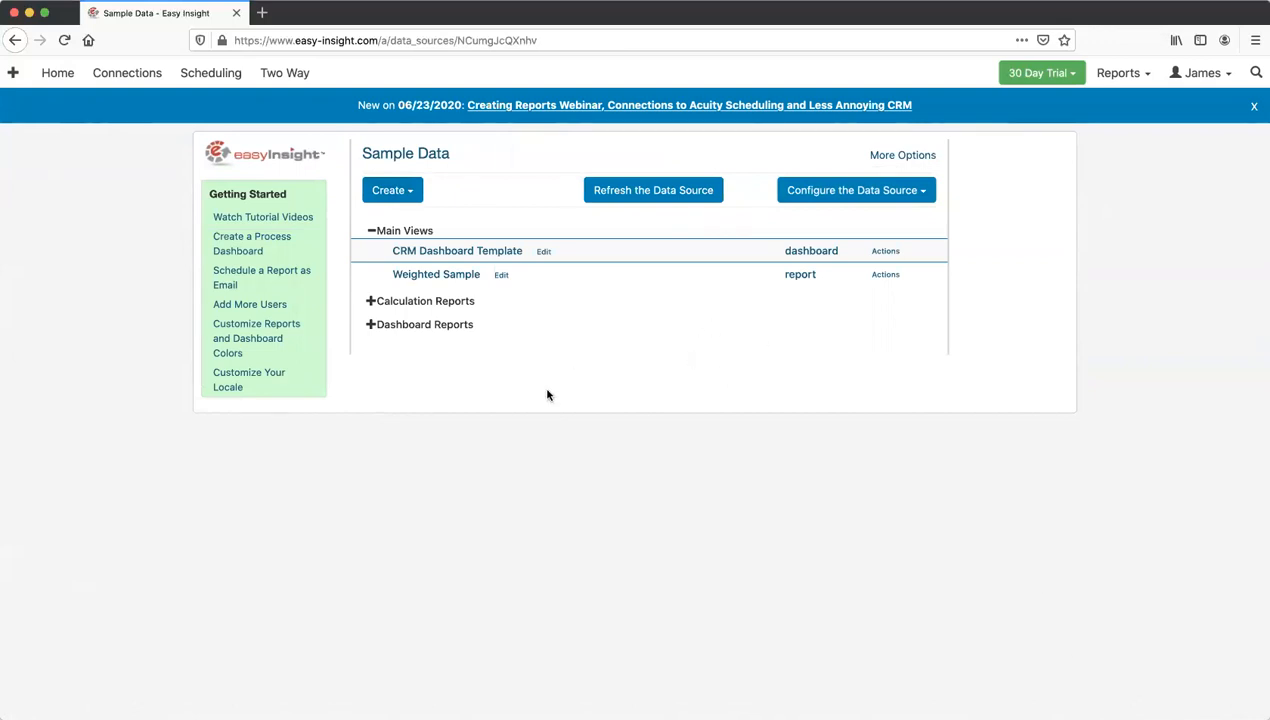
Step: Create a new report from the Sample Data report list
click(381, 195)
click(392, 217)
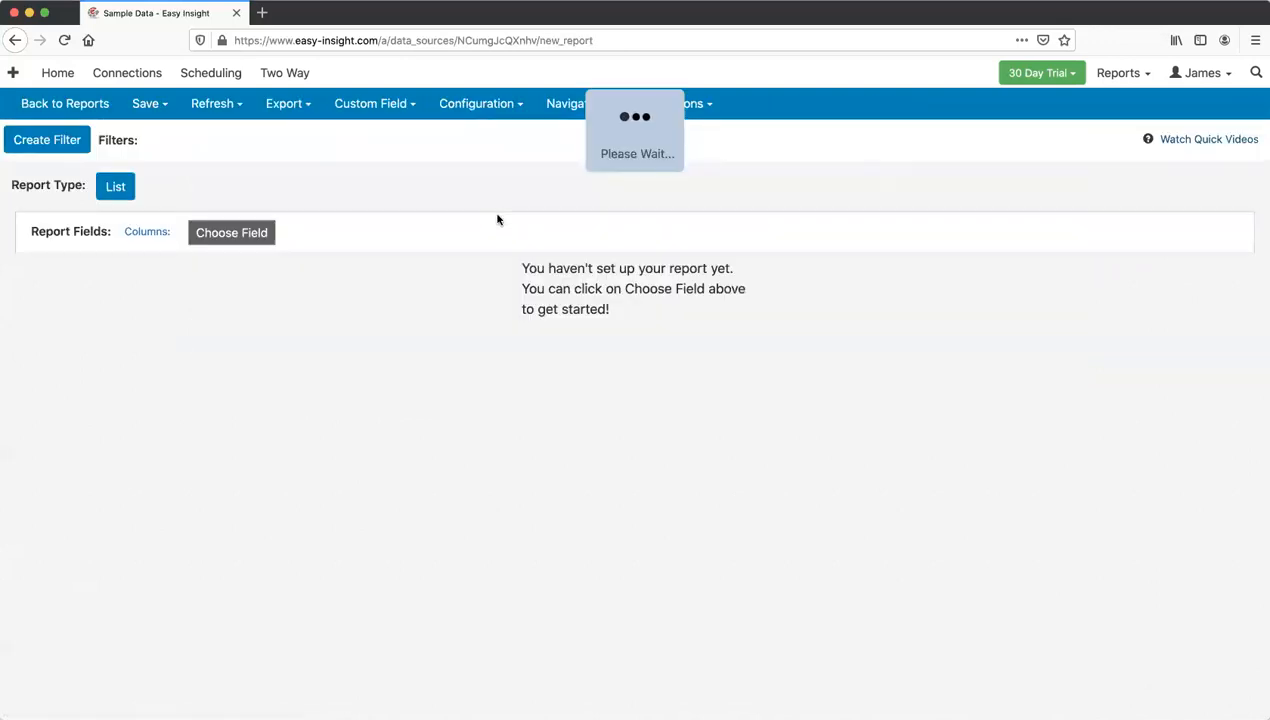
click(257, 236)
click(446, 266)
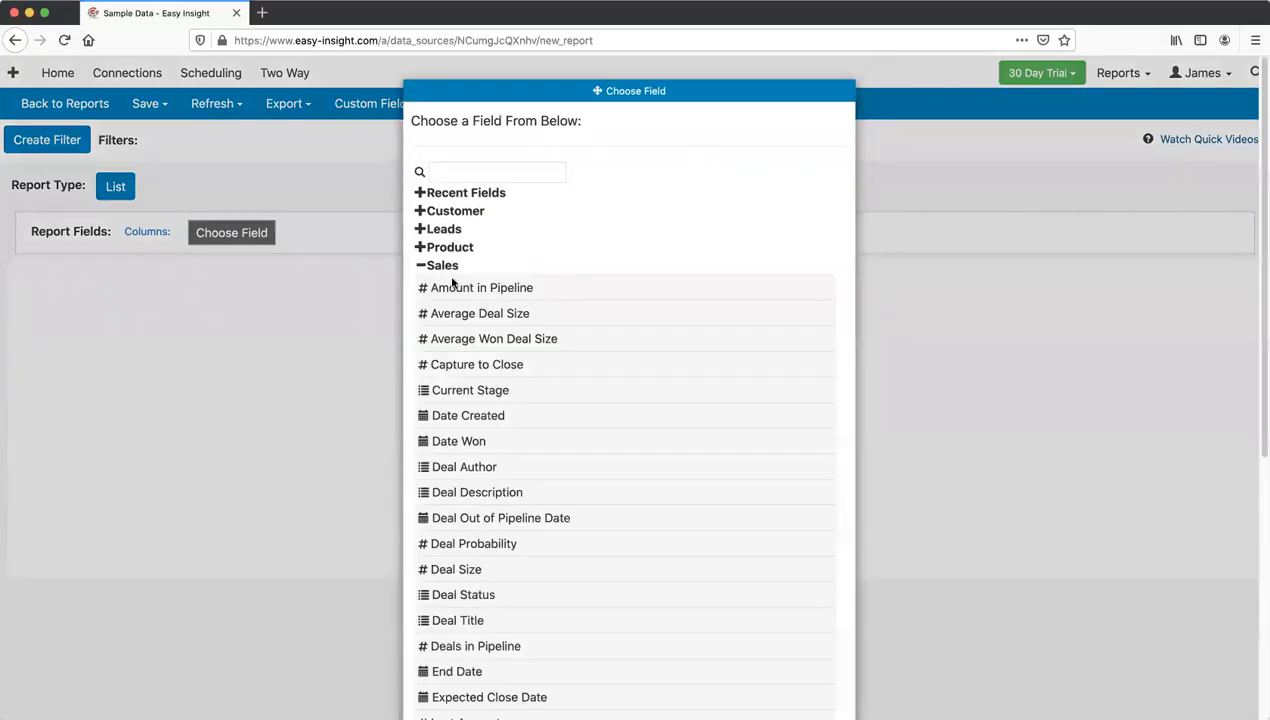
click(346, 293)
Step: Create and save a custom measure named "Sample Size" with the calculation [Deal Size] * 2
click(372, 103)
click(376, 131)
click(634, 161)
text(Sample Size)
click(662, 294)
text([Deal Size)
key(Tab)
text(* 2)
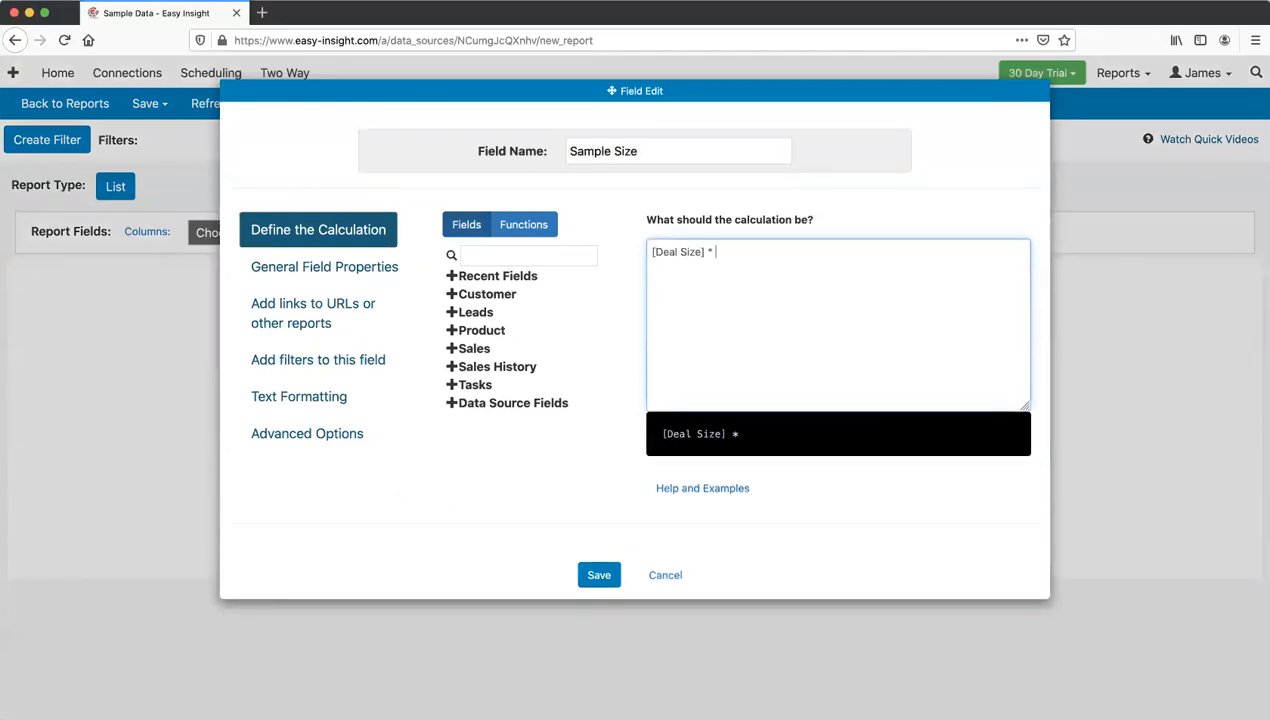
click(598, 619)
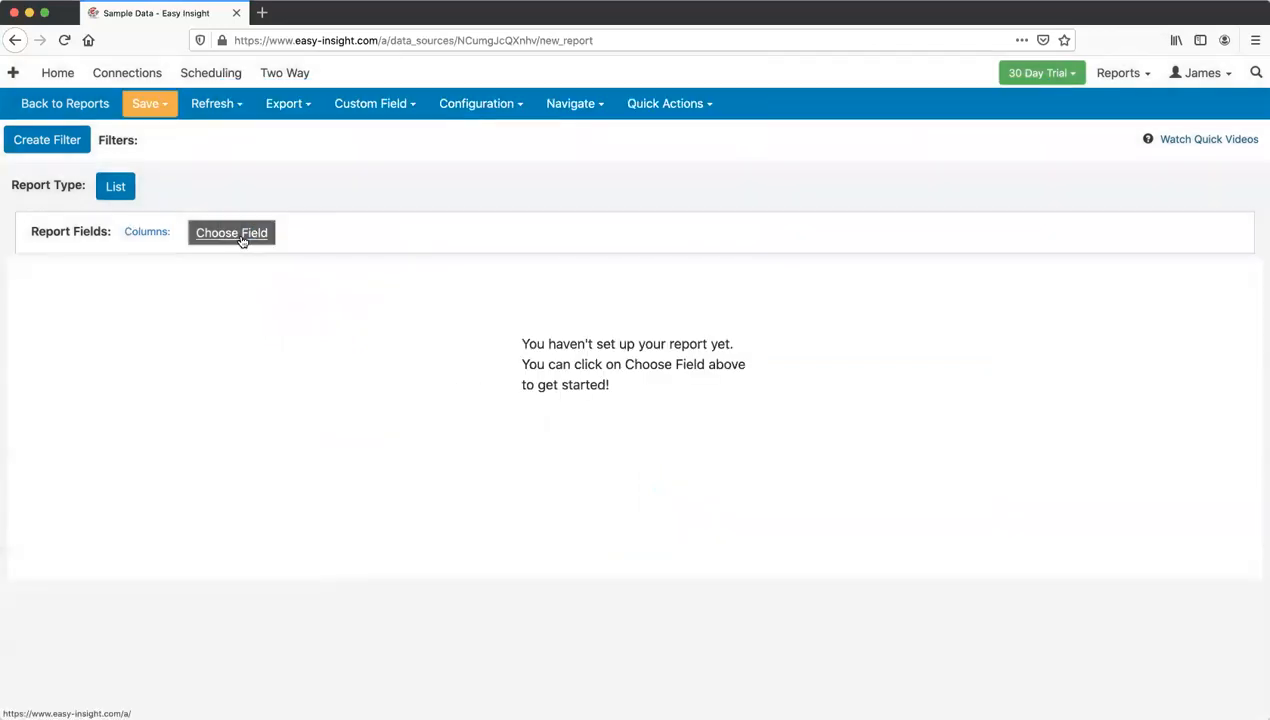
Step: Add the report custom field Sample Size as a column of the list report
click(241, 238)
scroll(397, 488, down, 4)
click(489, 654)
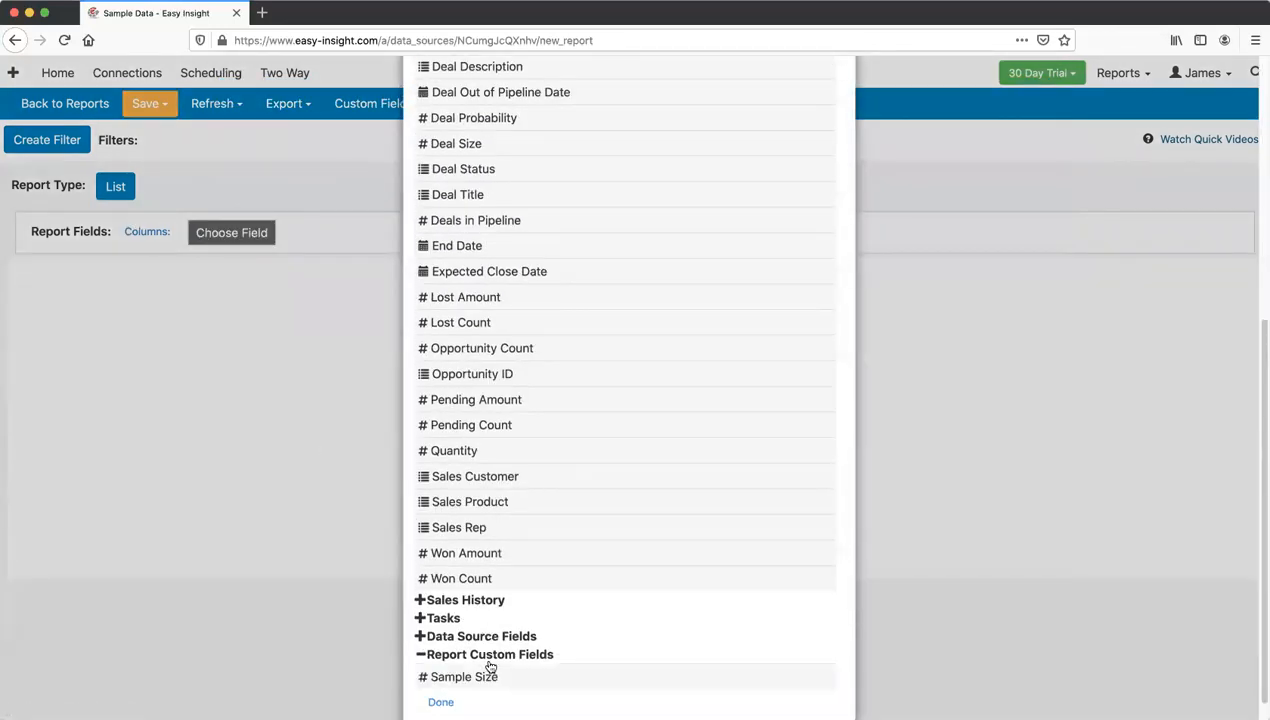
scroll(482, 660, down, 1)
click(479, 653)
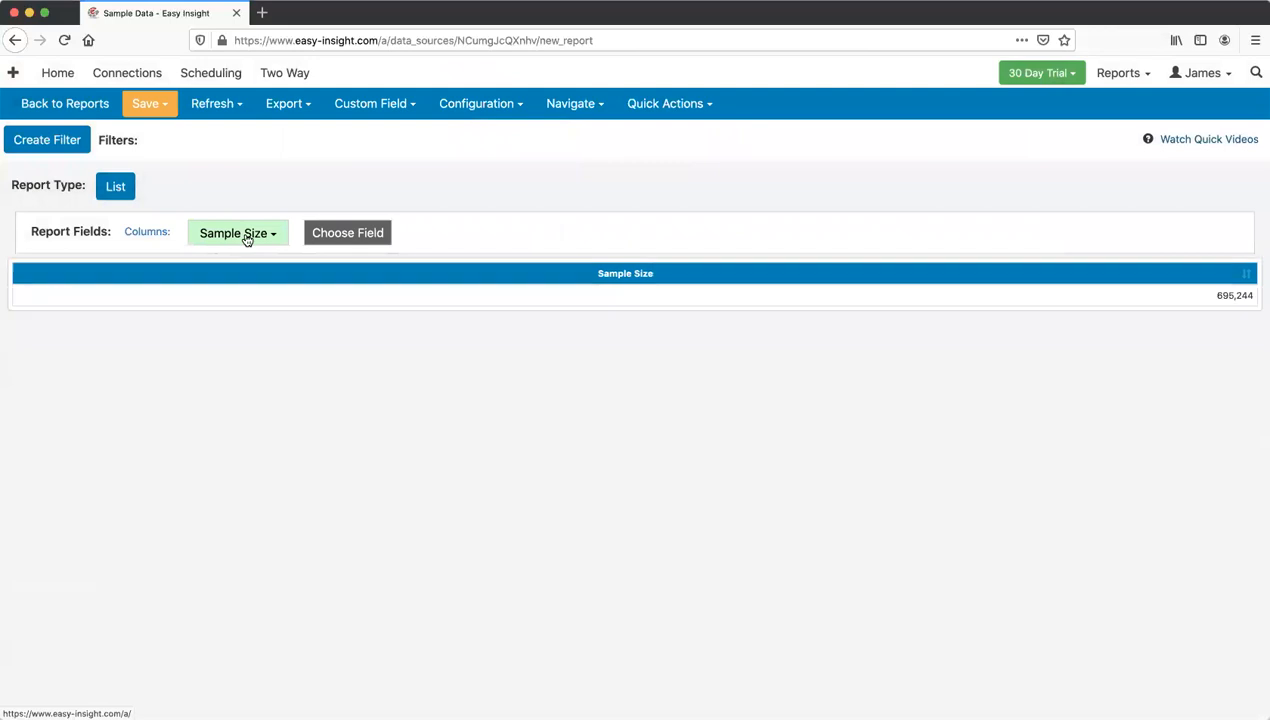
Step: Examine the ways to add Sample Size to the data source, and look through the Sales fields available to the report
click(247, 238)
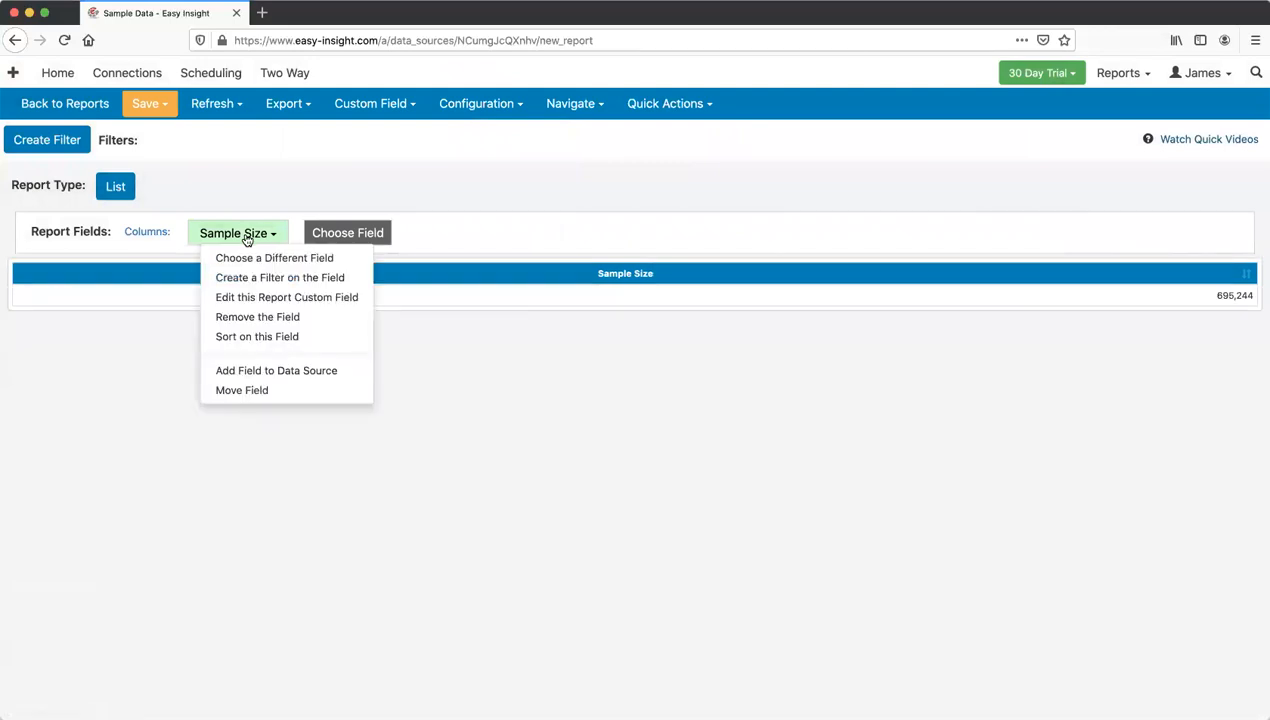
click(280, 372)
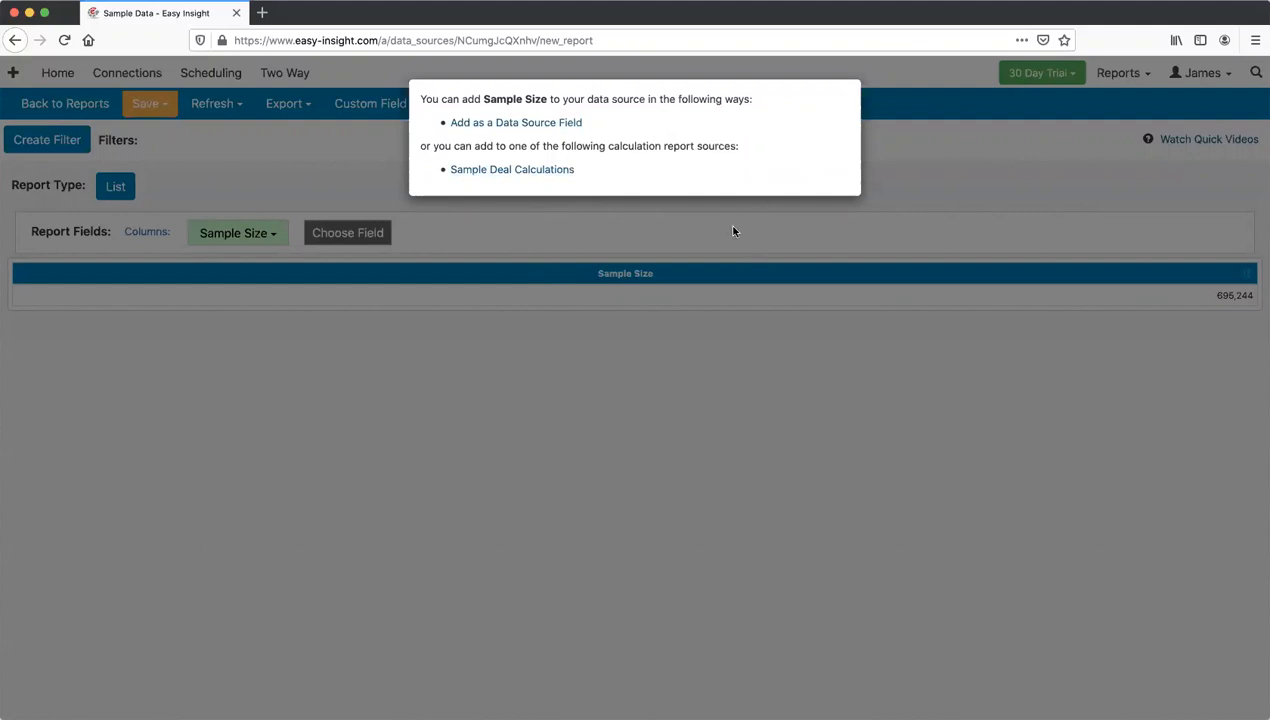
click(278, 142)
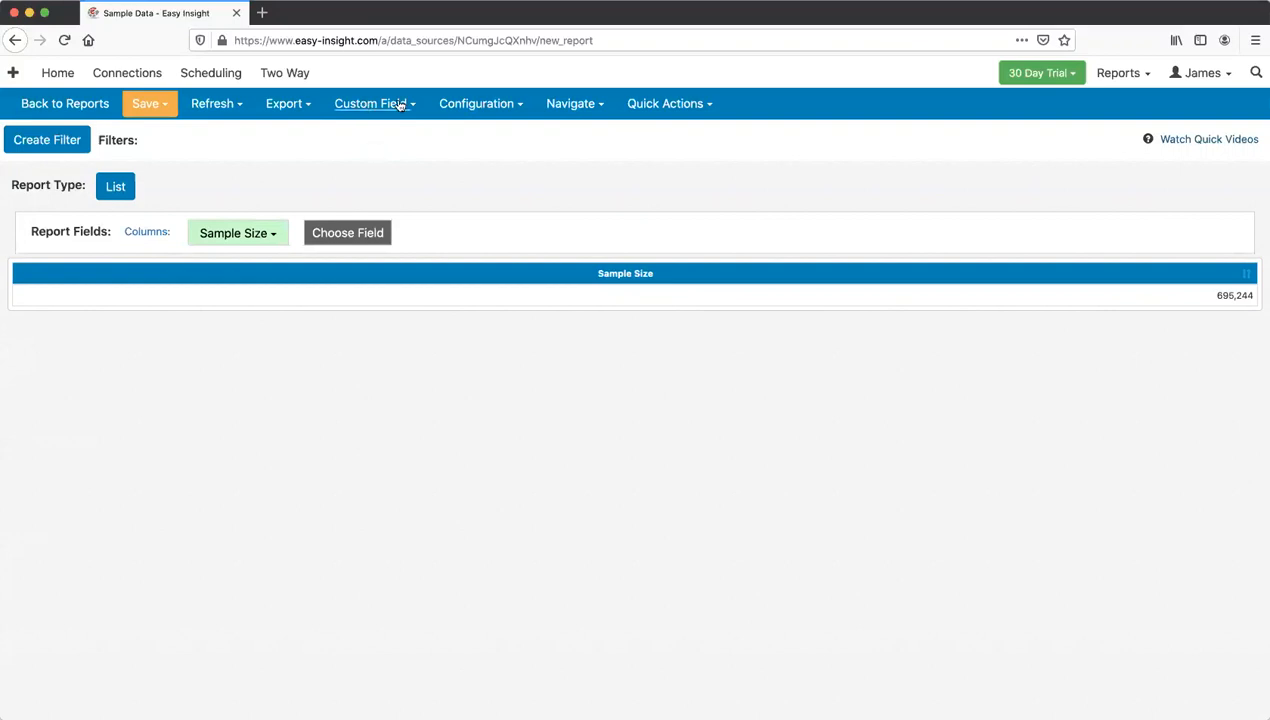
click(340, 234)
scroll(480, 283, down, 2)
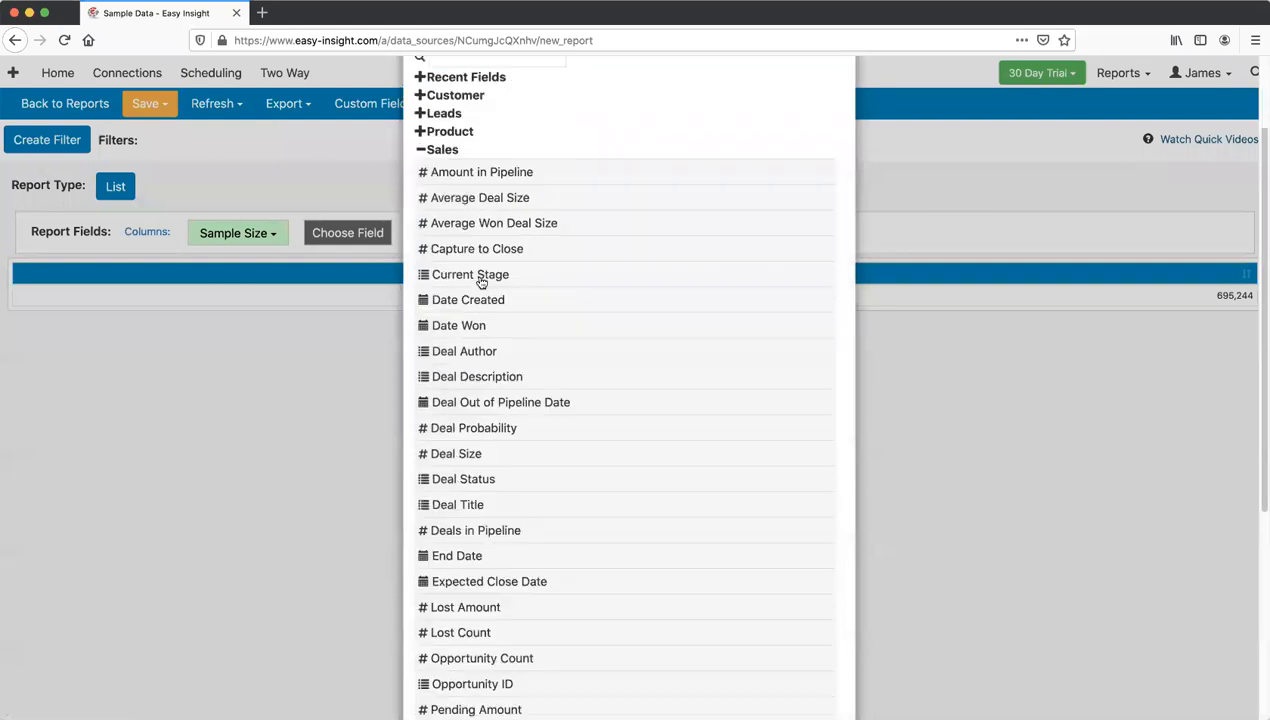
scroll(480, 283, down, 2)
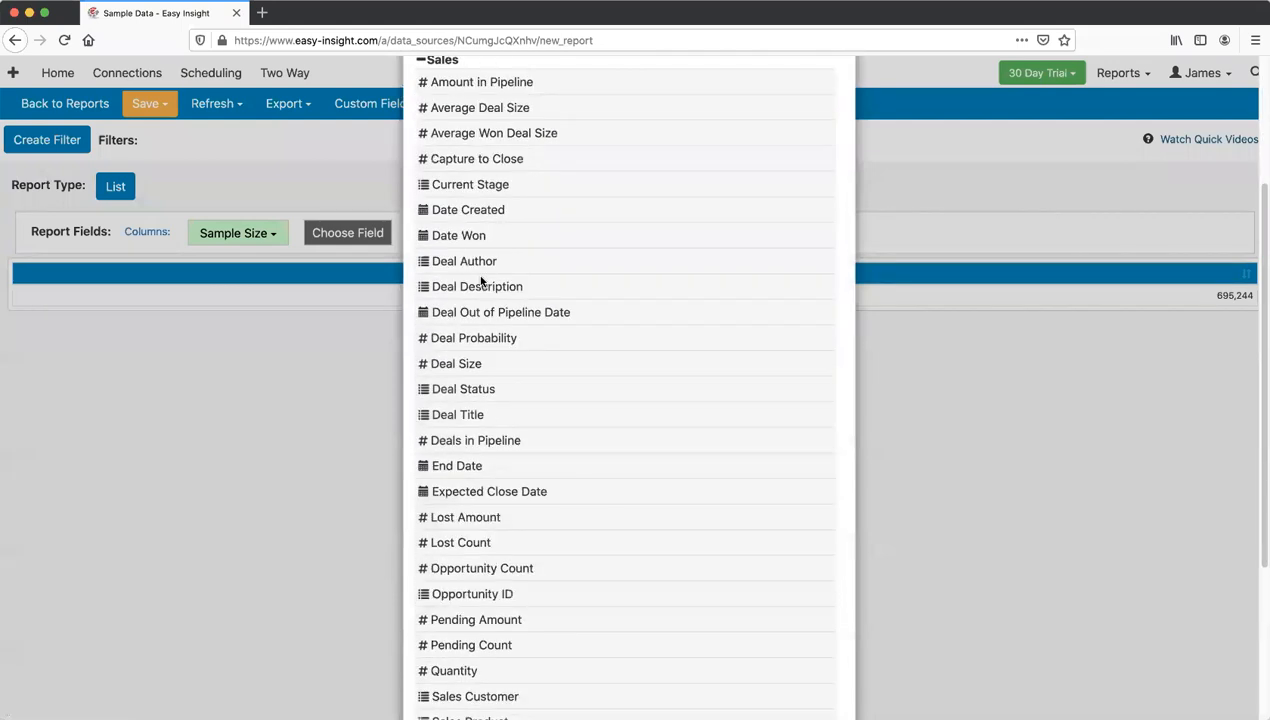
click(328, 201)
Step: Examine the Math, Dates and Text functions available for a custom date field, and leave the field editor without saving
click(392, 106)
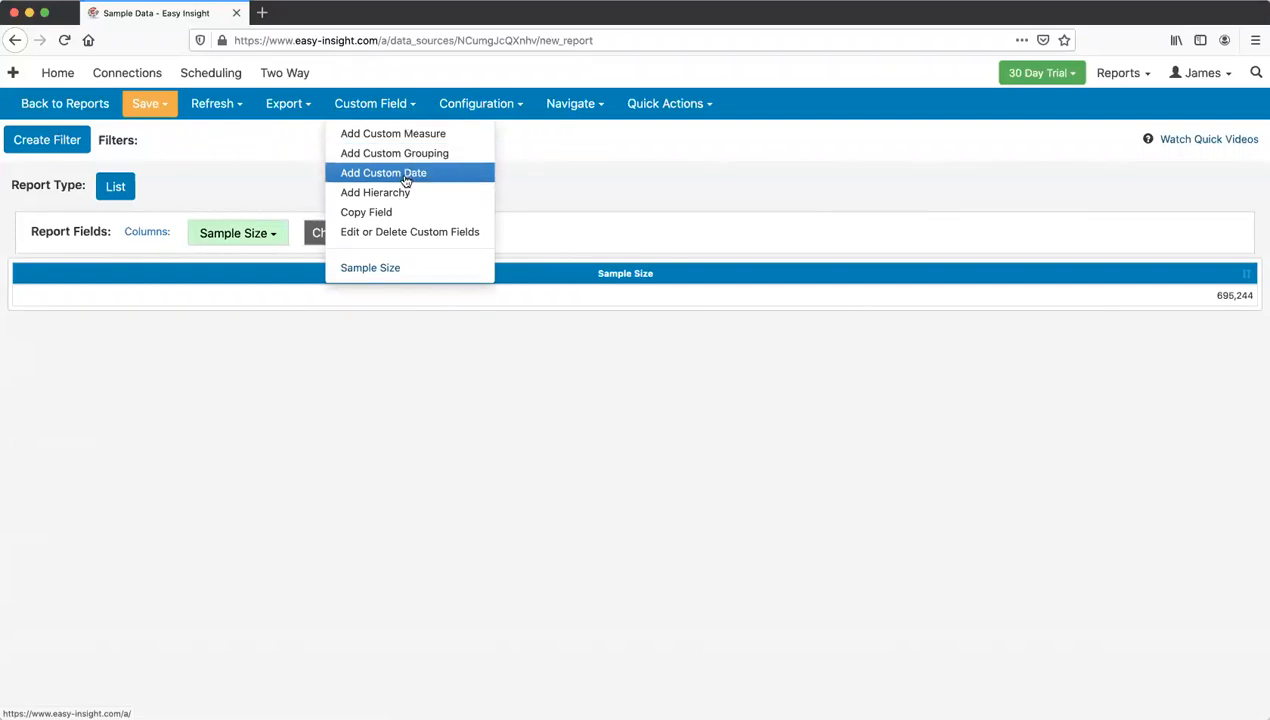
click(404, 178)
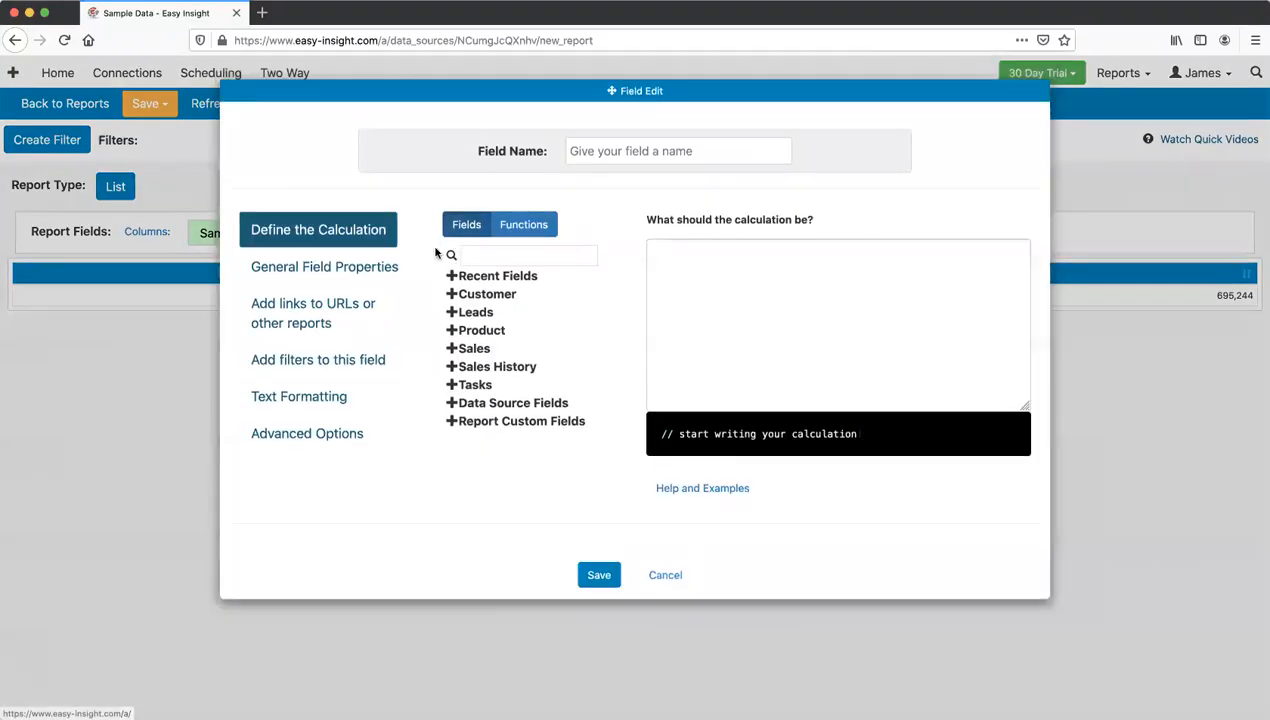
click(524, 224)
click(475, 314)
scroll(476, 316, down, 5)
scroll(473, 318, up, 5)
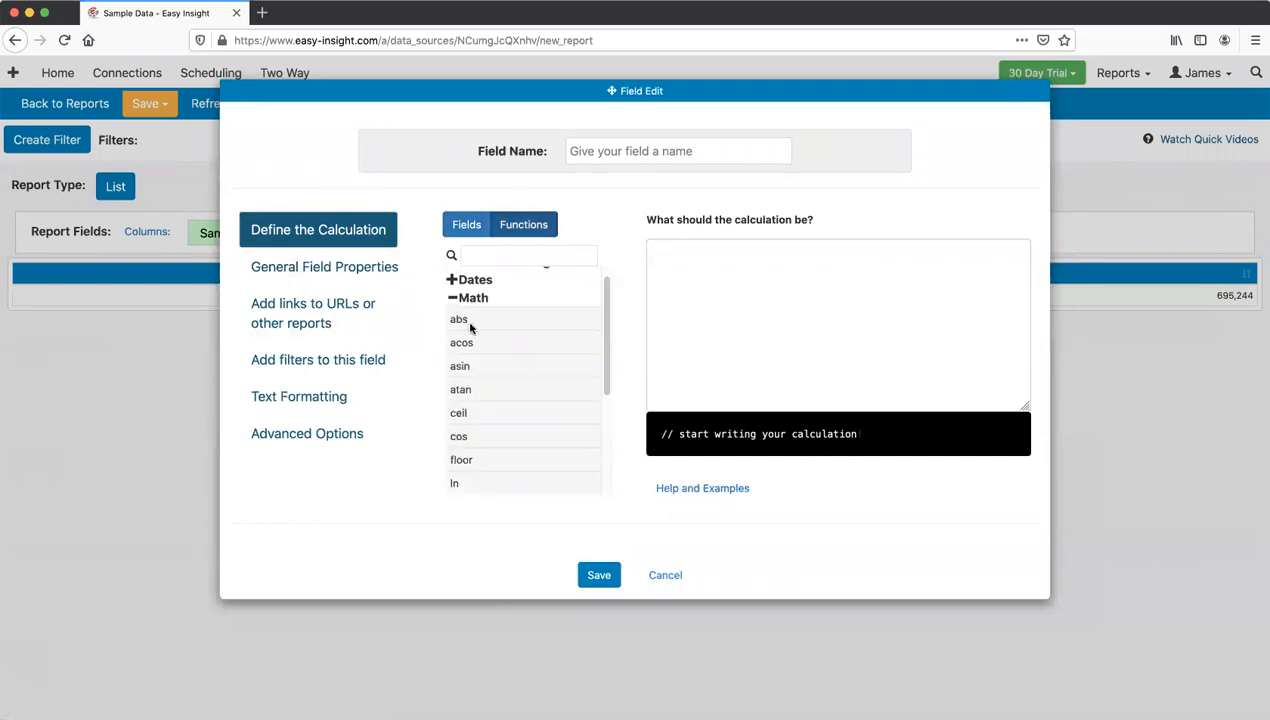
click(470, 313)
click(474, 278)
click(476, 283)
click(472, 293)
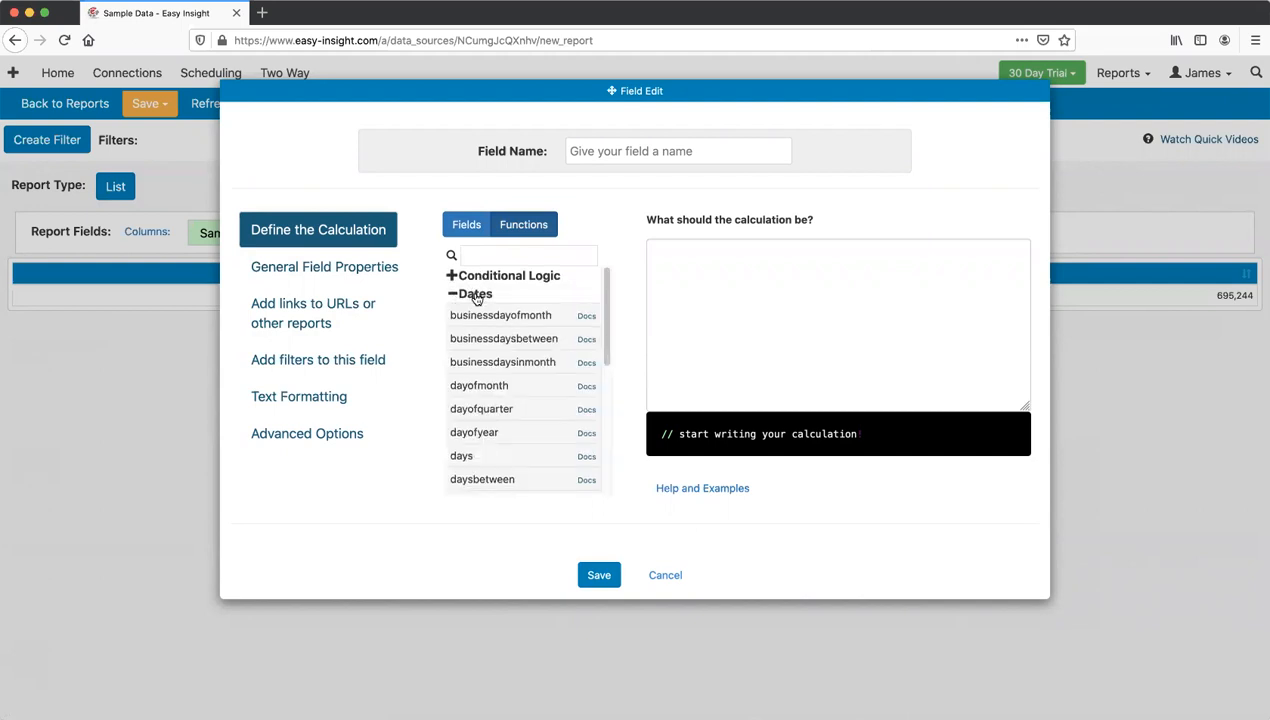
scroll(476, 297, down, 3)
scroll(476, 300, down, 5)
scroll(495, 345, up, 4)
scroll(482, 357, up, 2)
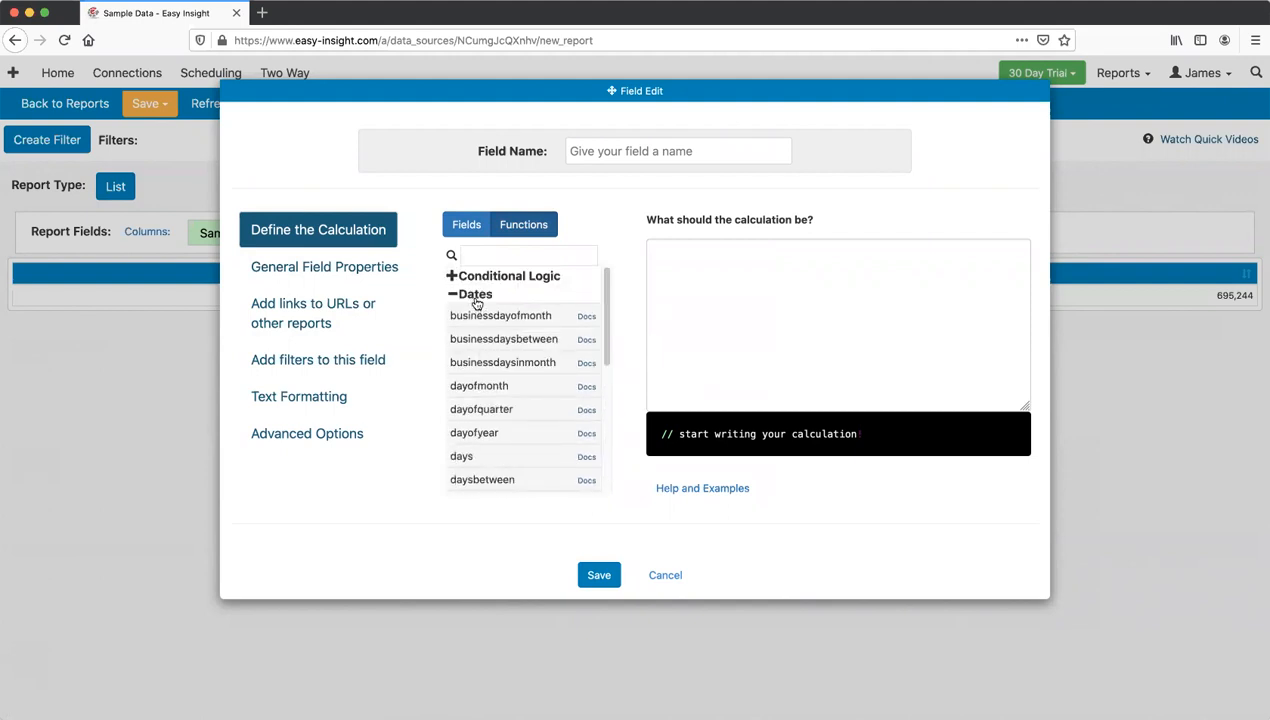
click(474, 295)
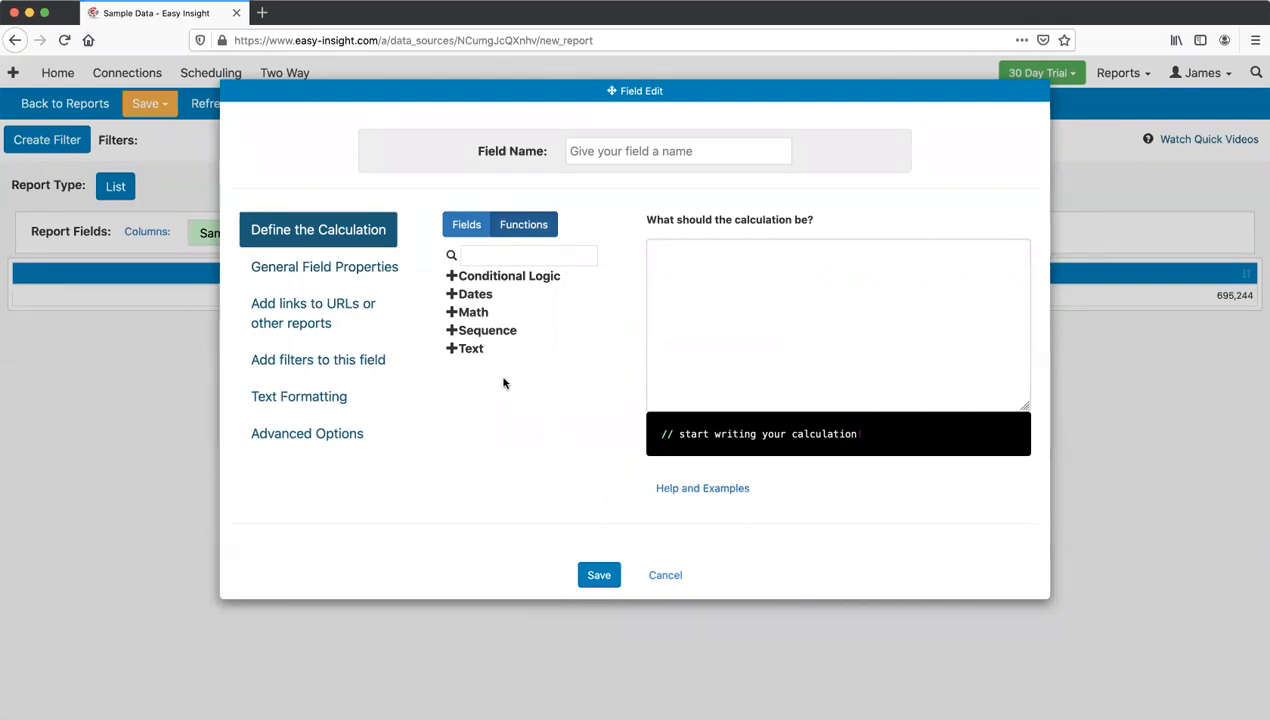
click(474, 356)
scroll(474, 356, down, 5)
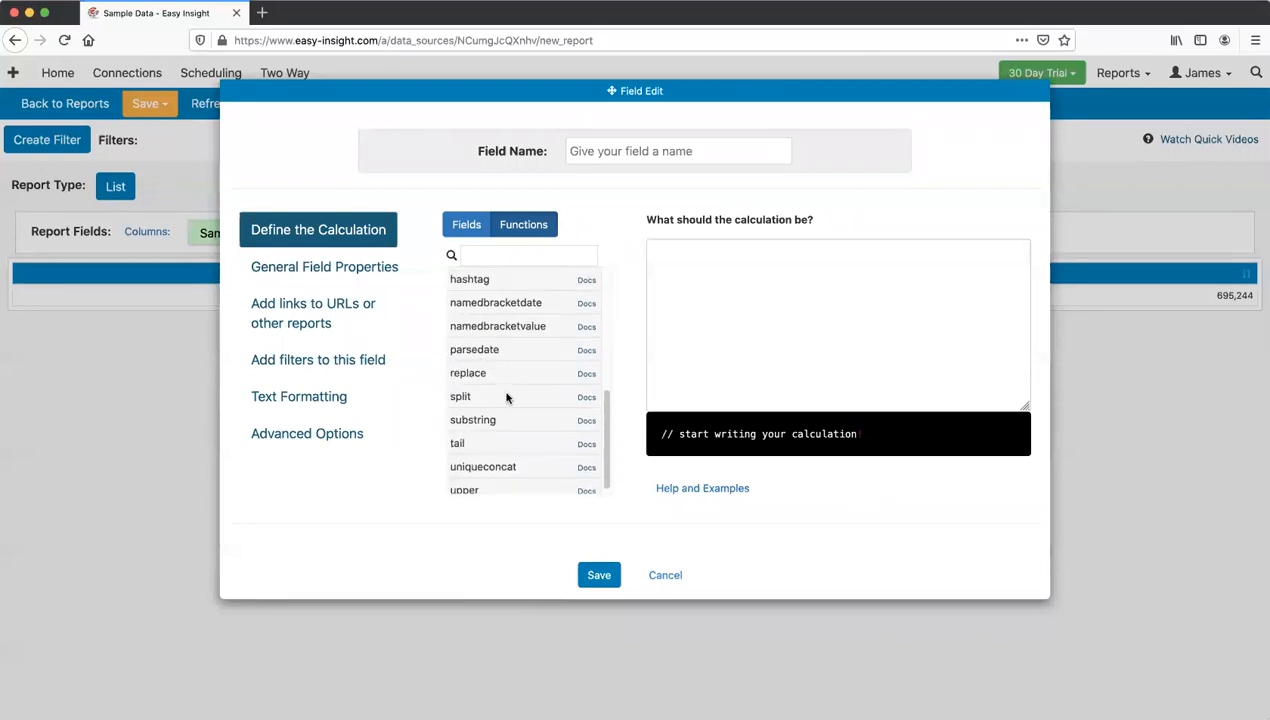
scroll(511, 397, up, 5)
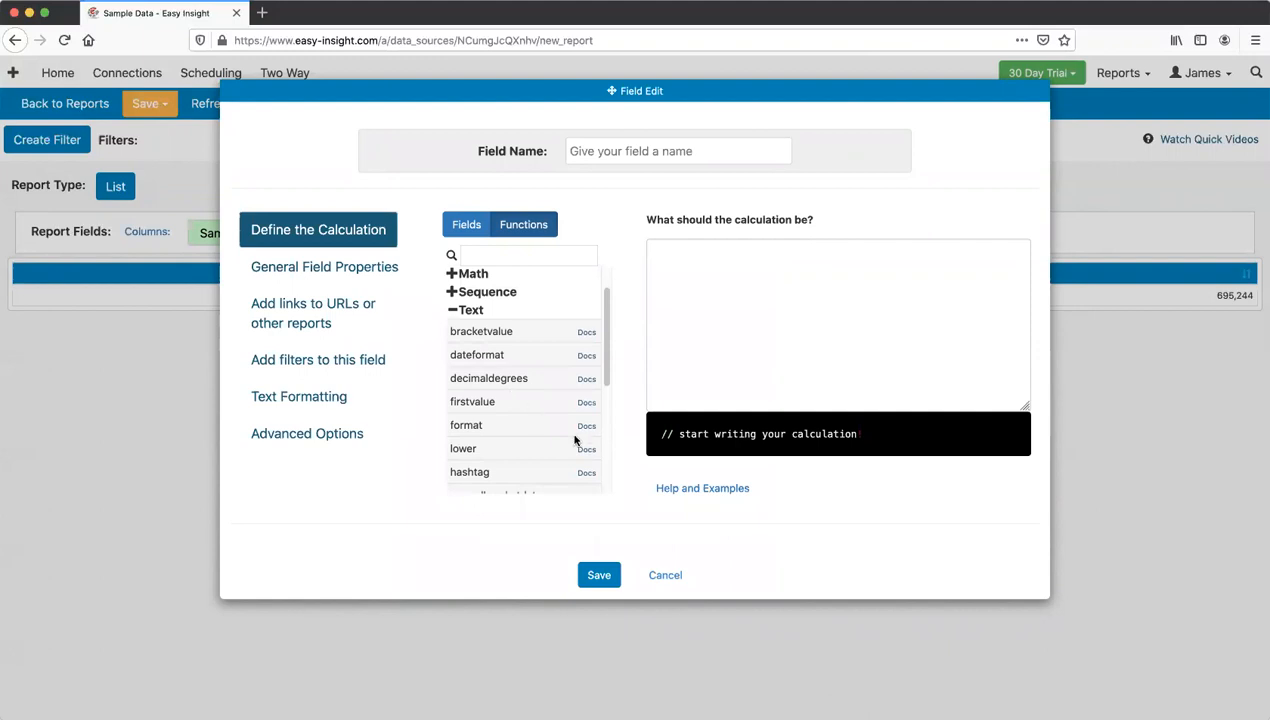
click(470, 310)
click(668, 577)
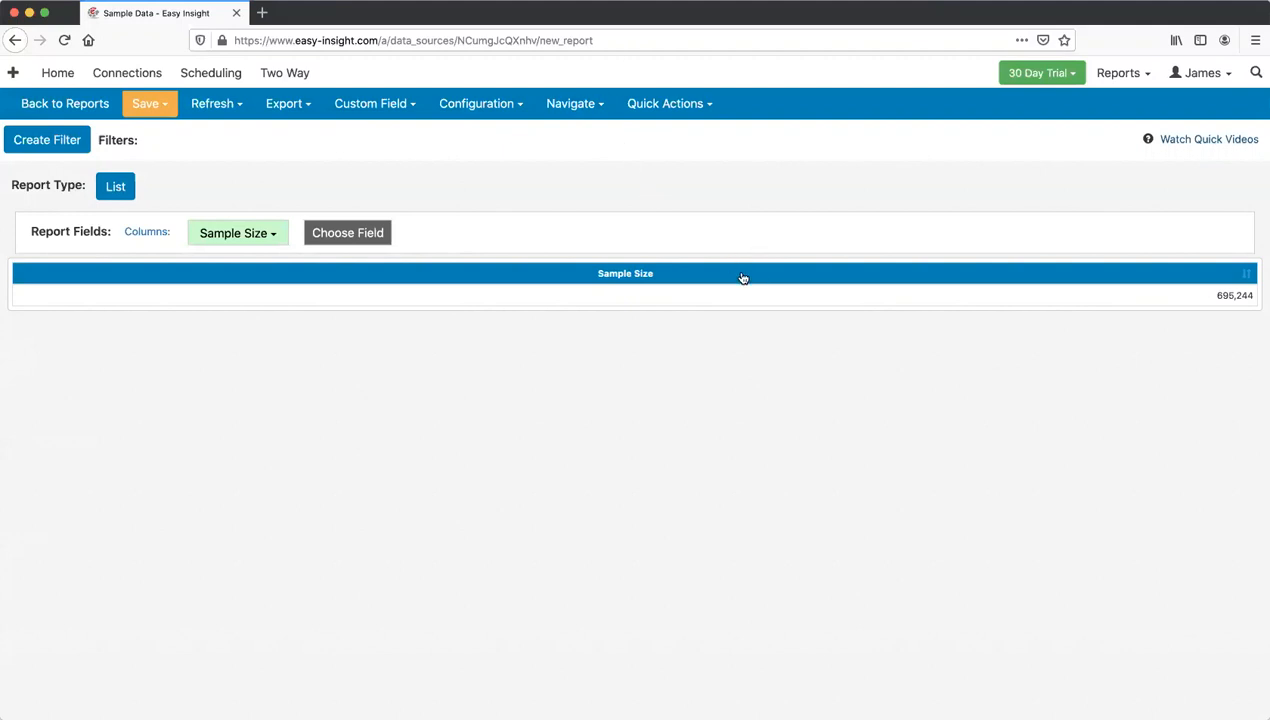
Step: Remove the Sample Size column and start a new blank report on the same data source
click(274, 236)
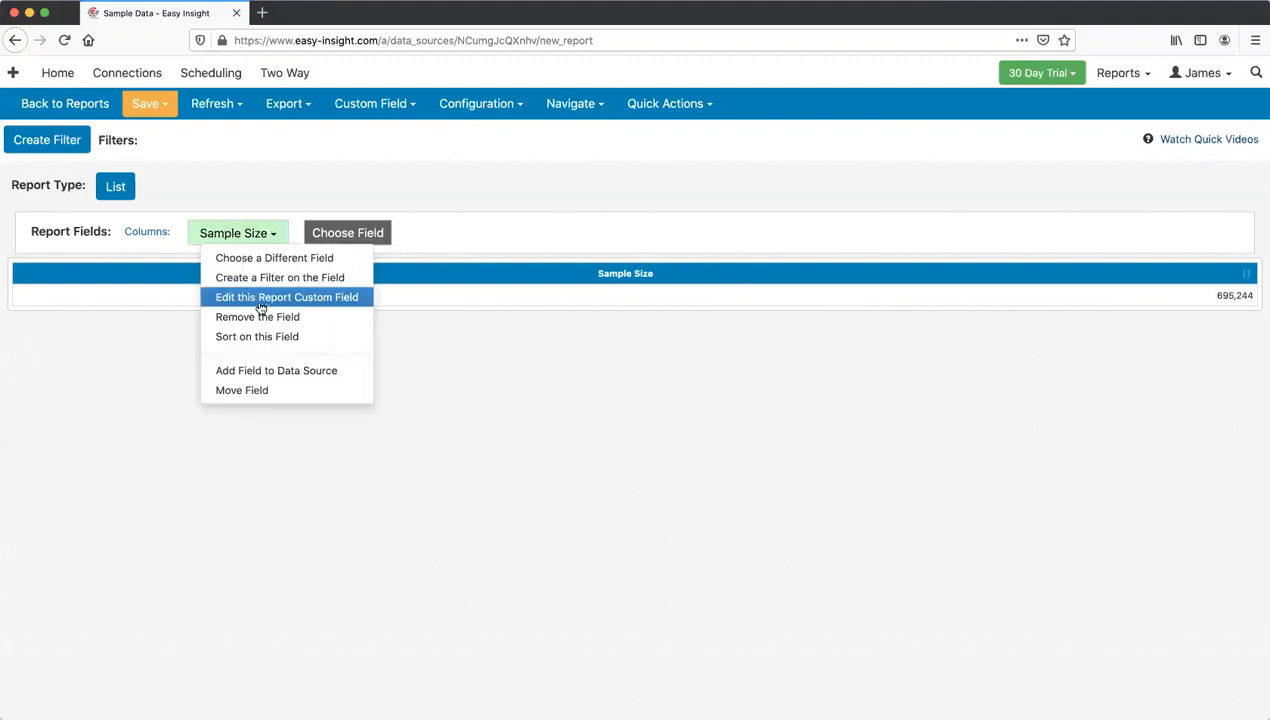
click(258, 316)
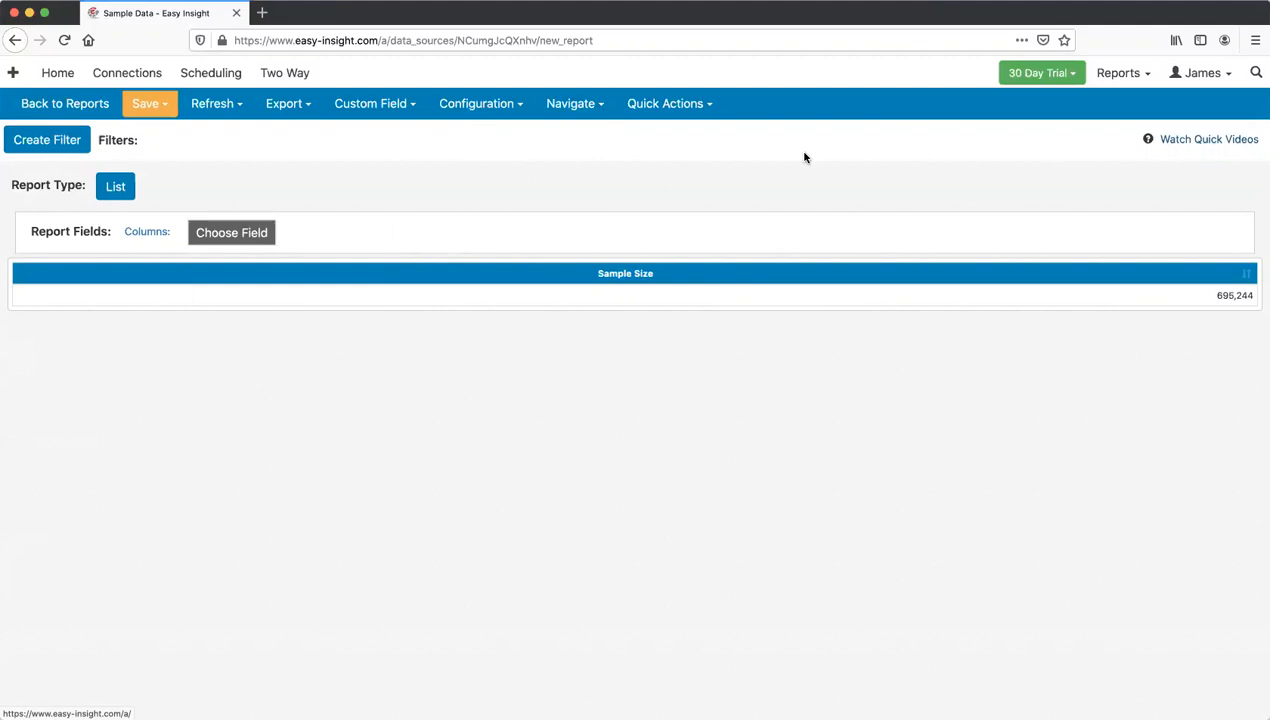
click(583, 110)
click(594, 156)
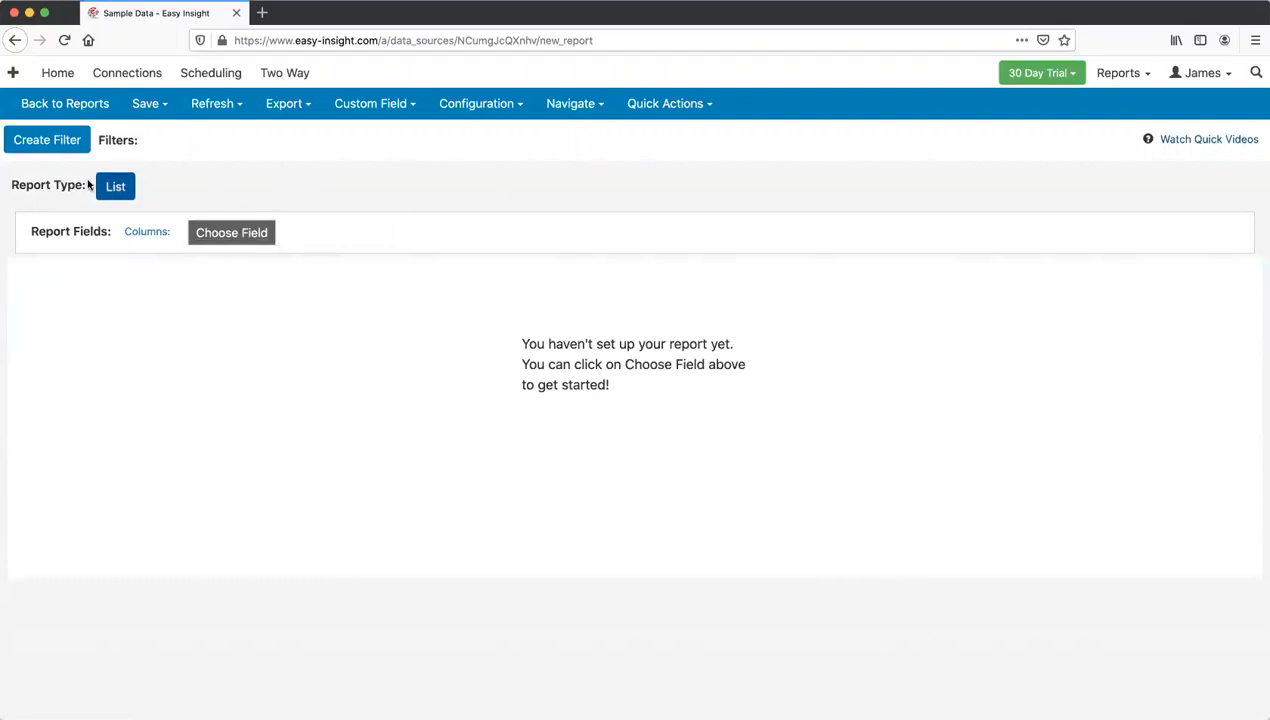
Step: Add the Sales fields Deal Size and Opportunity Count as report columns
click(198, 233)
scroll(463, 436, down, 1)
click(470, 492)
click(325, 232)
scroll(468, 497, down, 3)
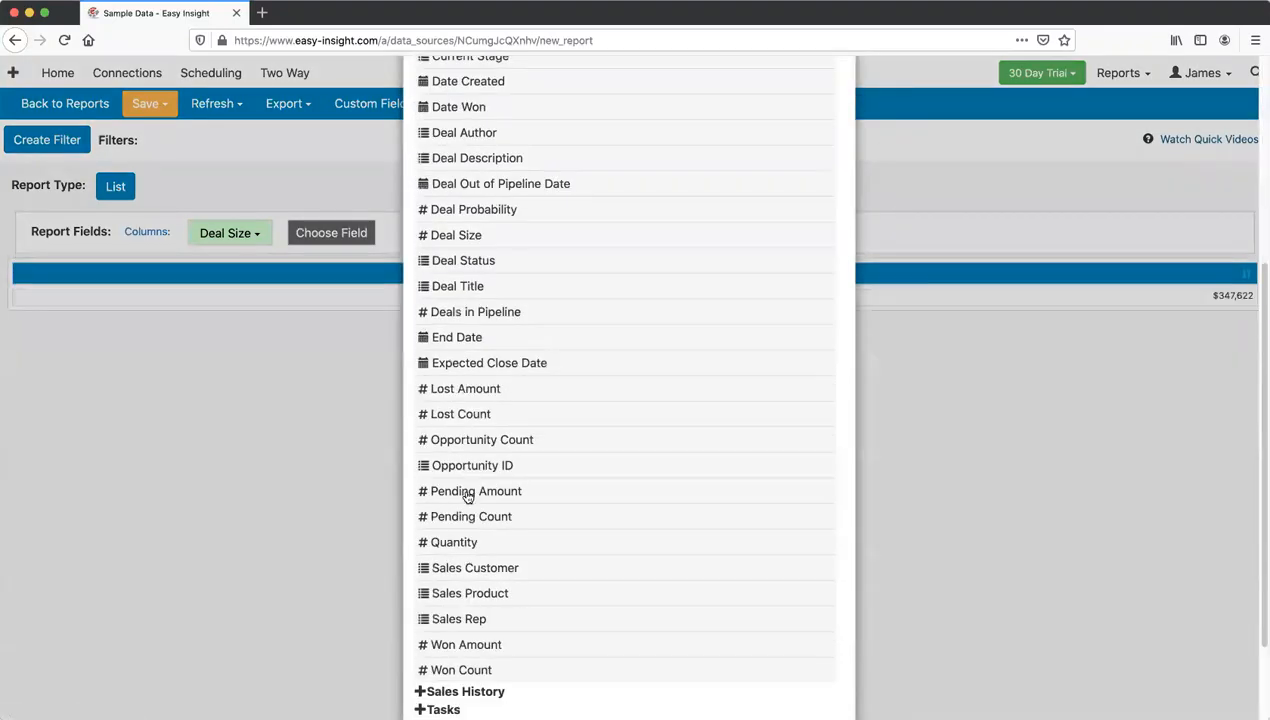
click(476, 440)
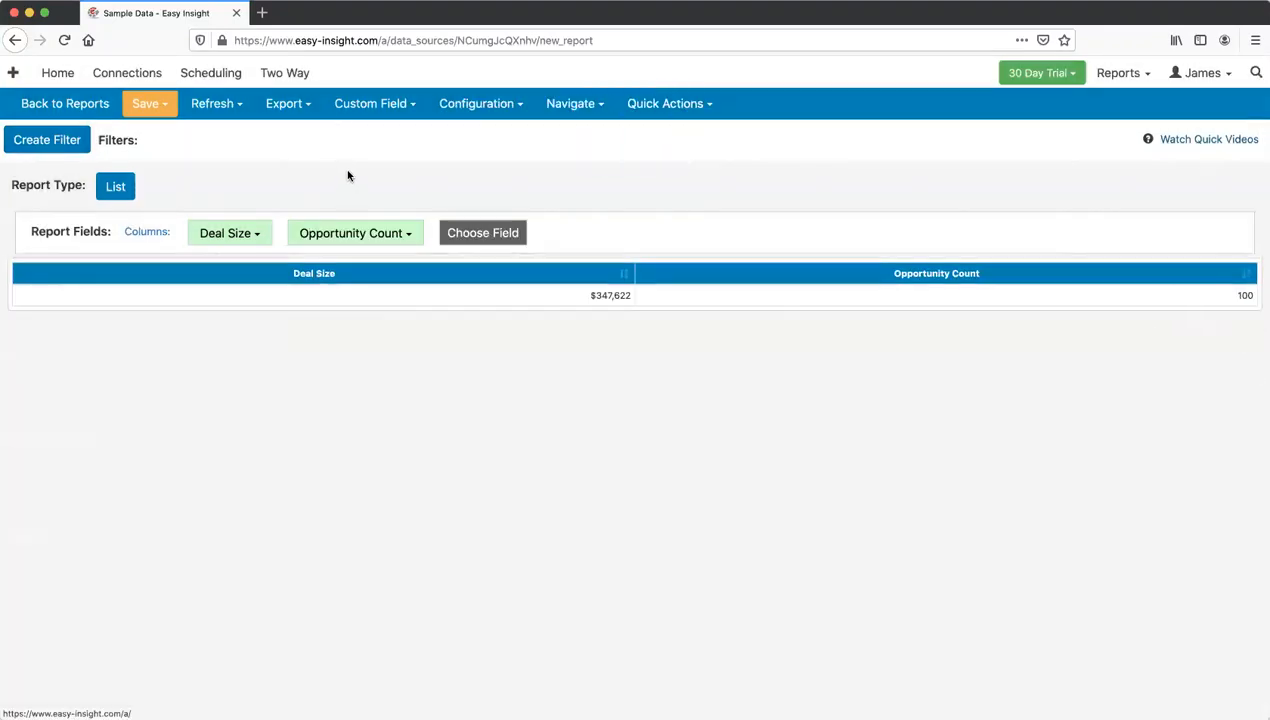
Step: Create a single value filter on Sales Rep and set it to the first named rep in the list
click(28, 148)
click(456, 241)
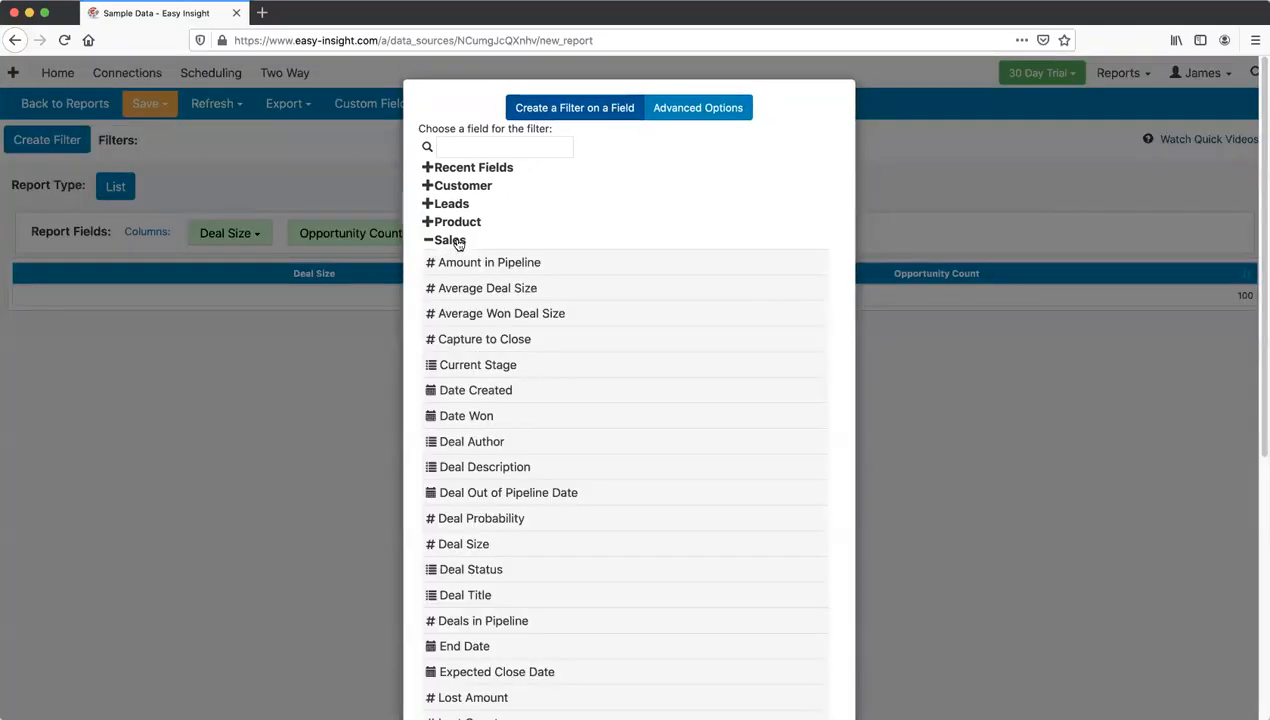
scroll(476, 340, down, 4)
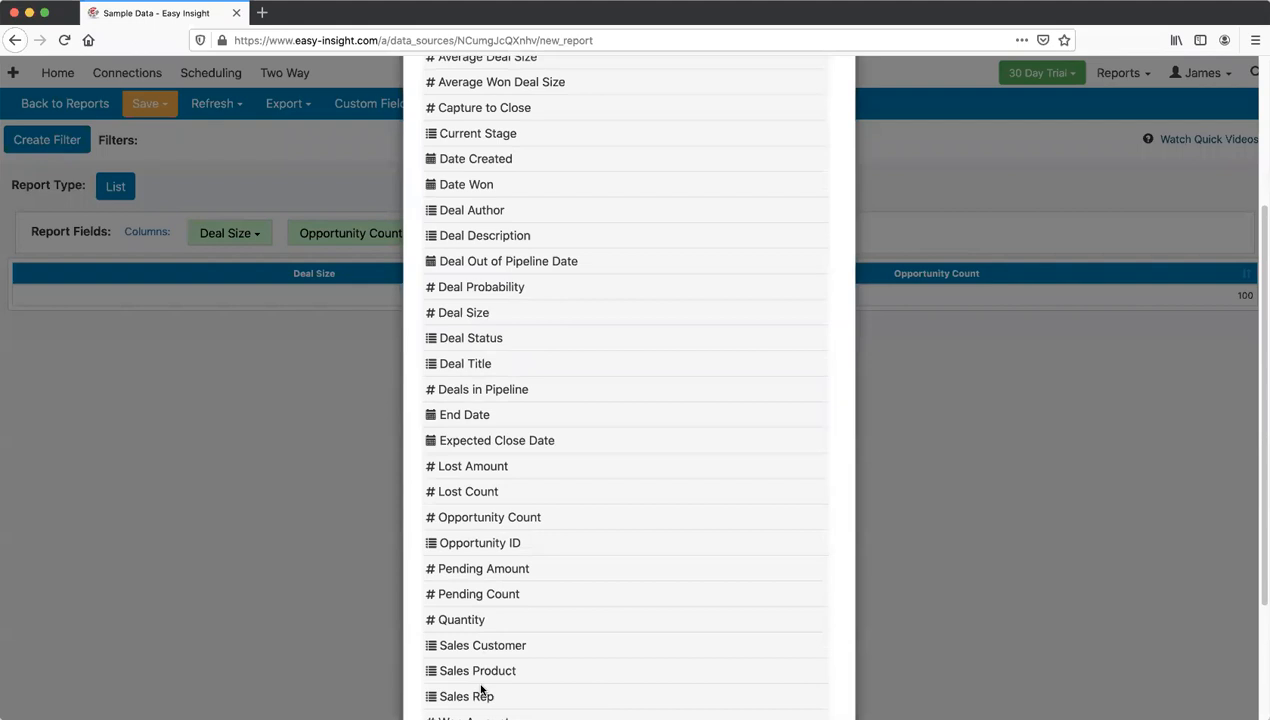
click(482, 690)
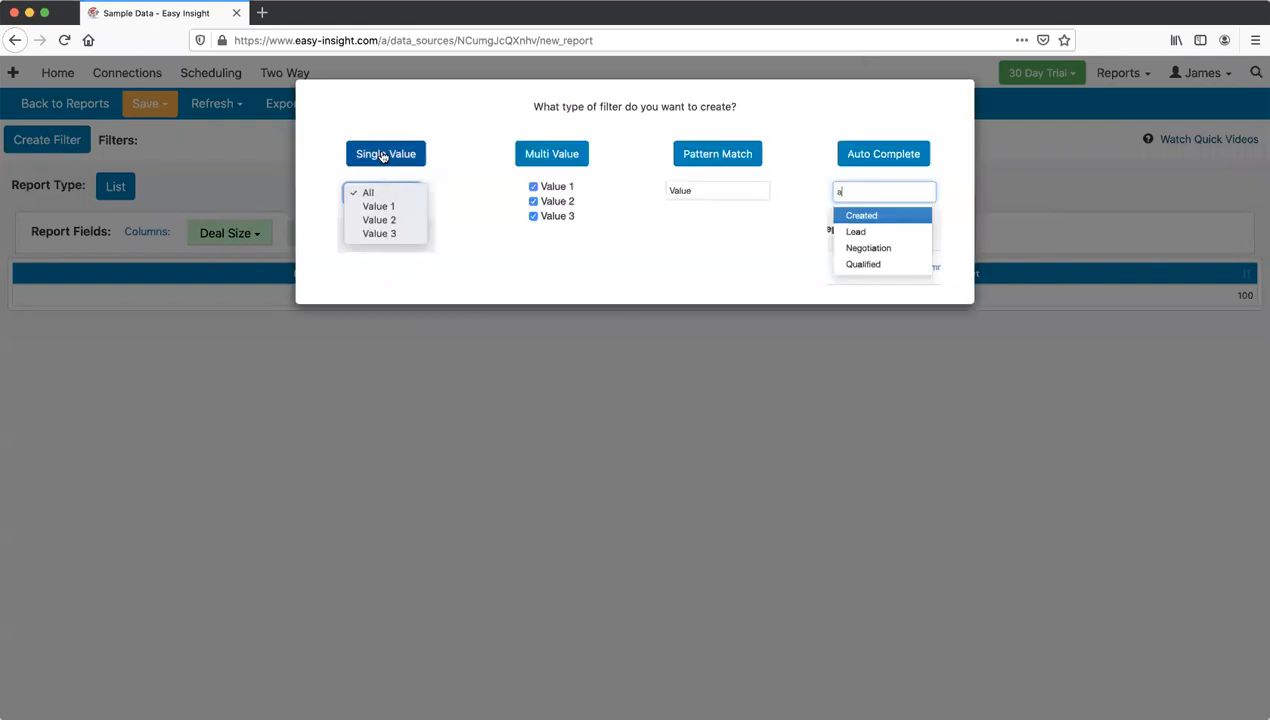
click(382, 156)
click(250, 140)
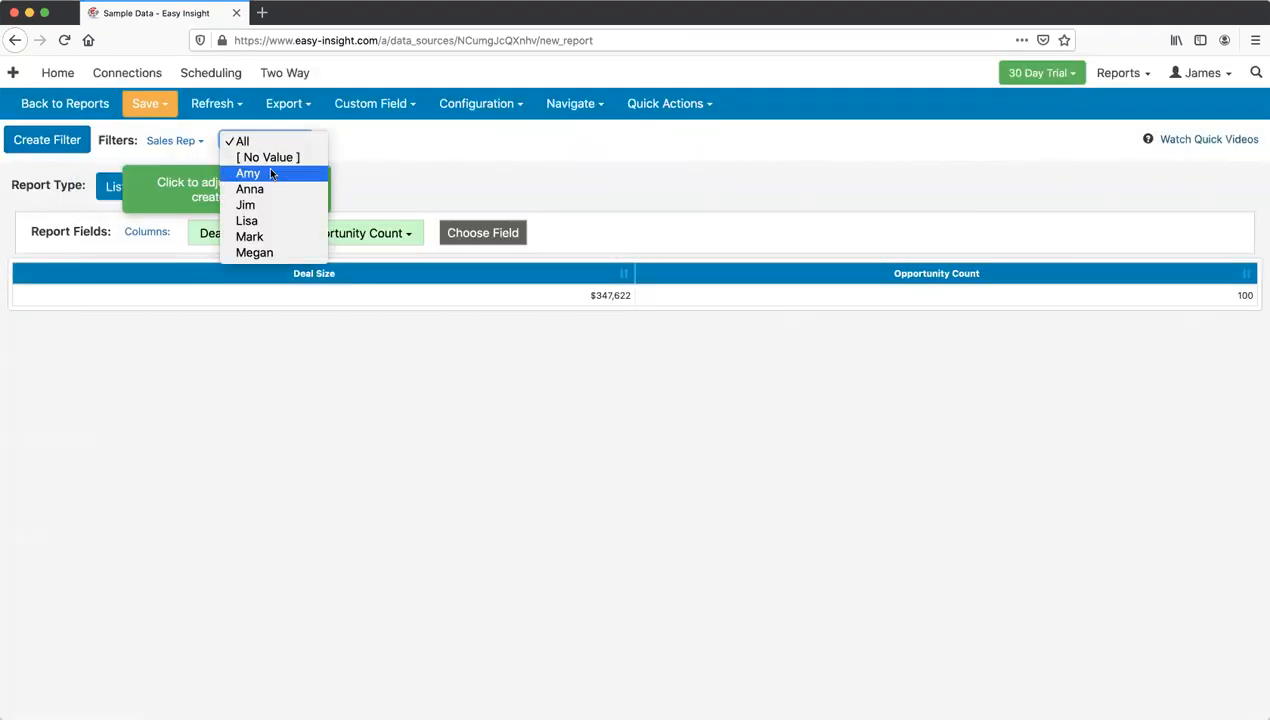
click(268, 173)
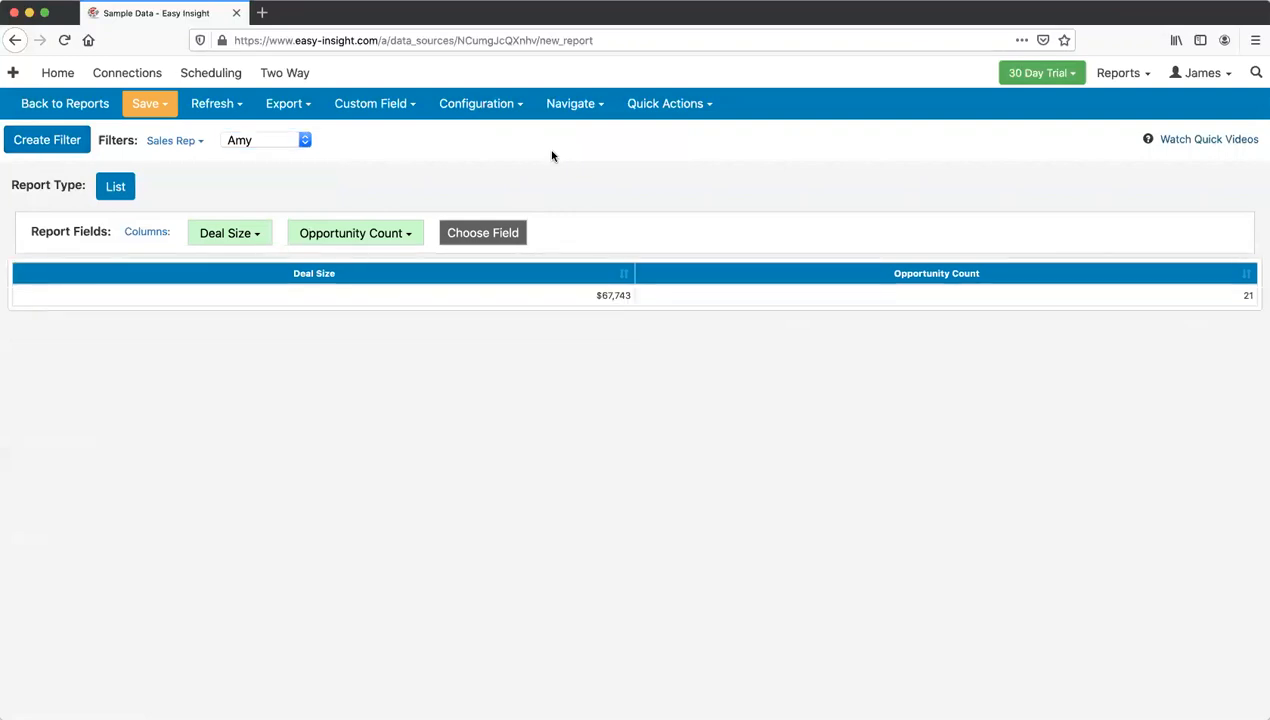
Step: Add the Sales Rep field to the report and move it ahead of Deal Size as the first column
click(482, 234)
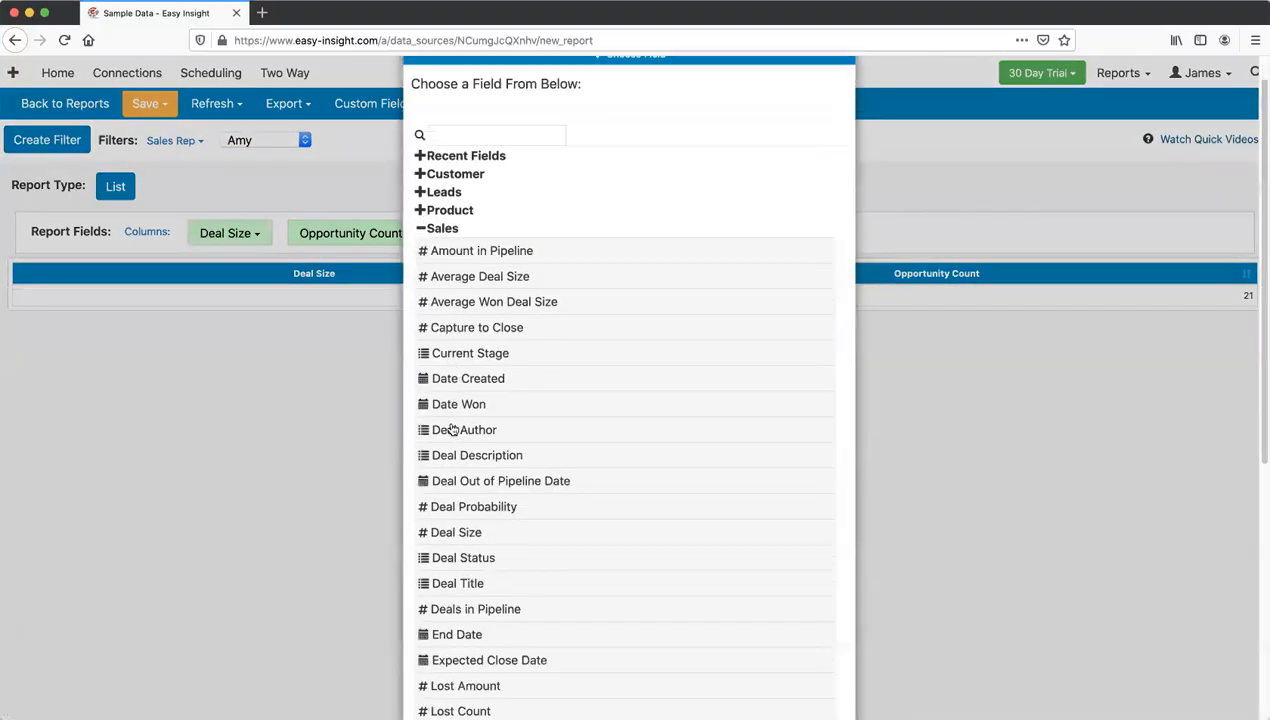
scroll(452, 430, down, 5)
click(466, 502)
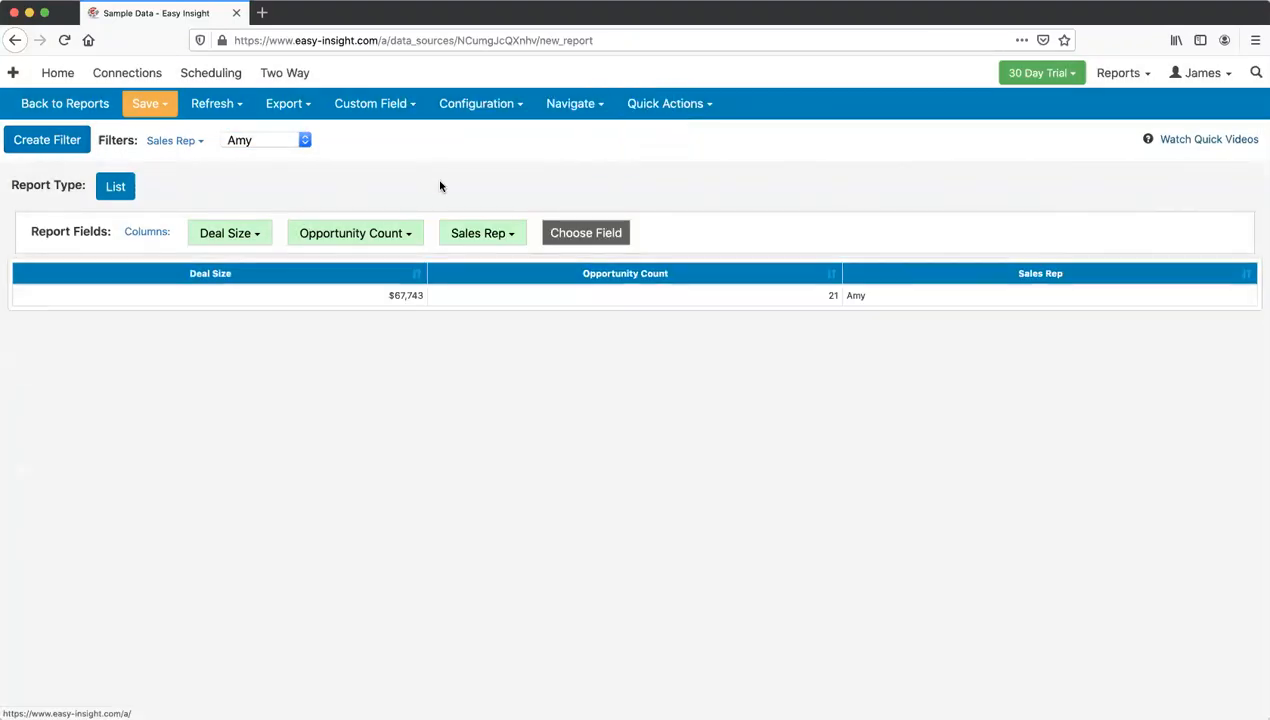
drag(880, 276, 125, 272)
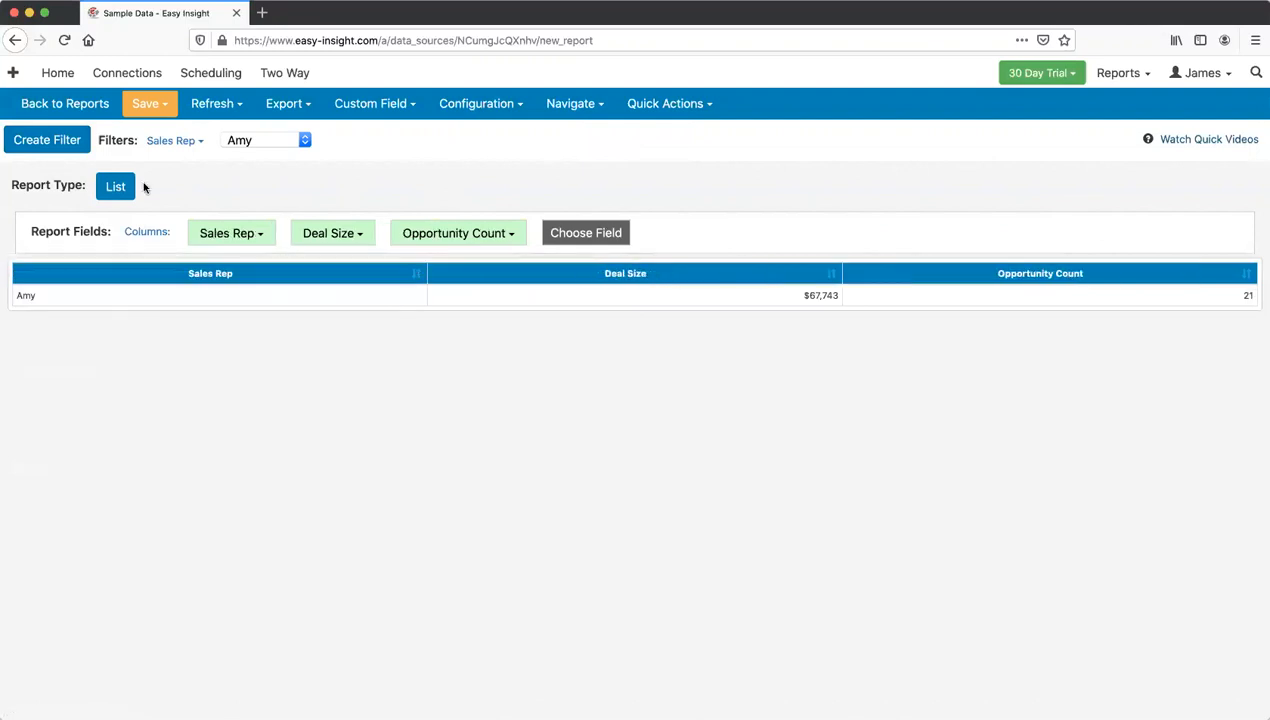
Step: Remove the Sales Rep filter from the report
click(222, 104)
click(255, 131)
click(168, 141)
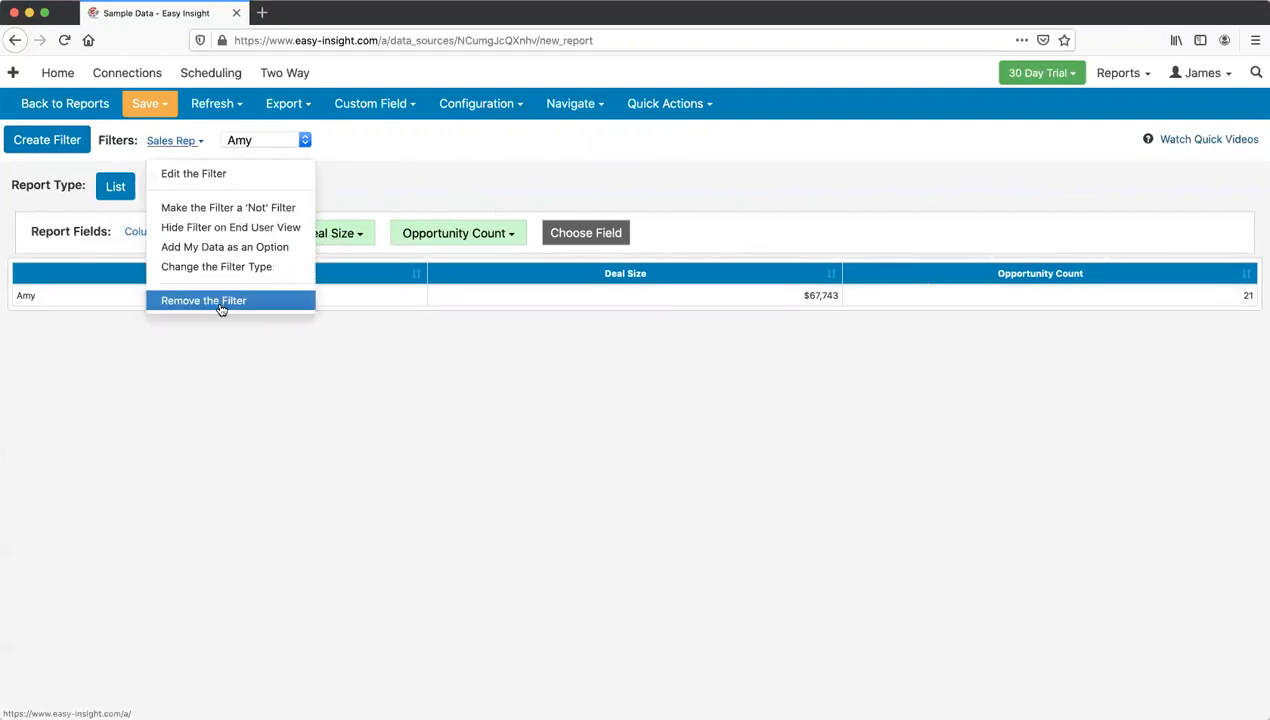
click(221, 297)
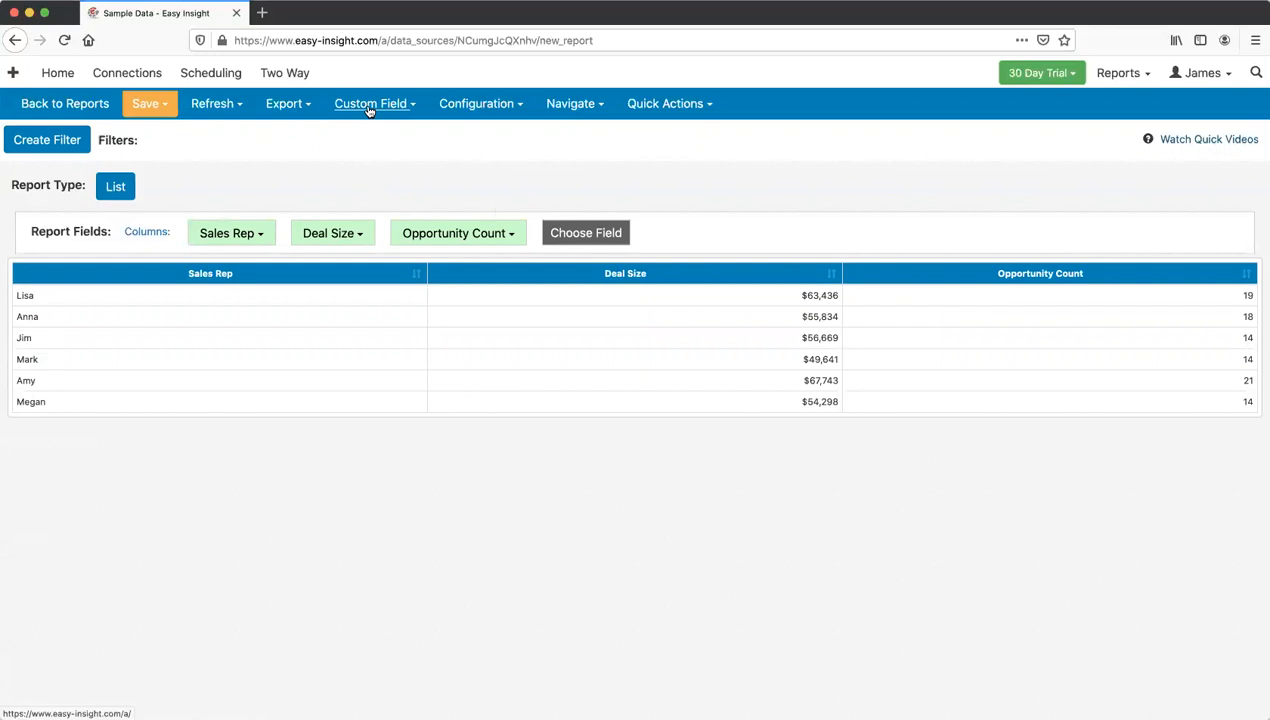
Step: Copy the Deal Size field as a report custom field and name it with the filtered sales rep's first name in possessive form plus "Deal Size"
click(369, 110)
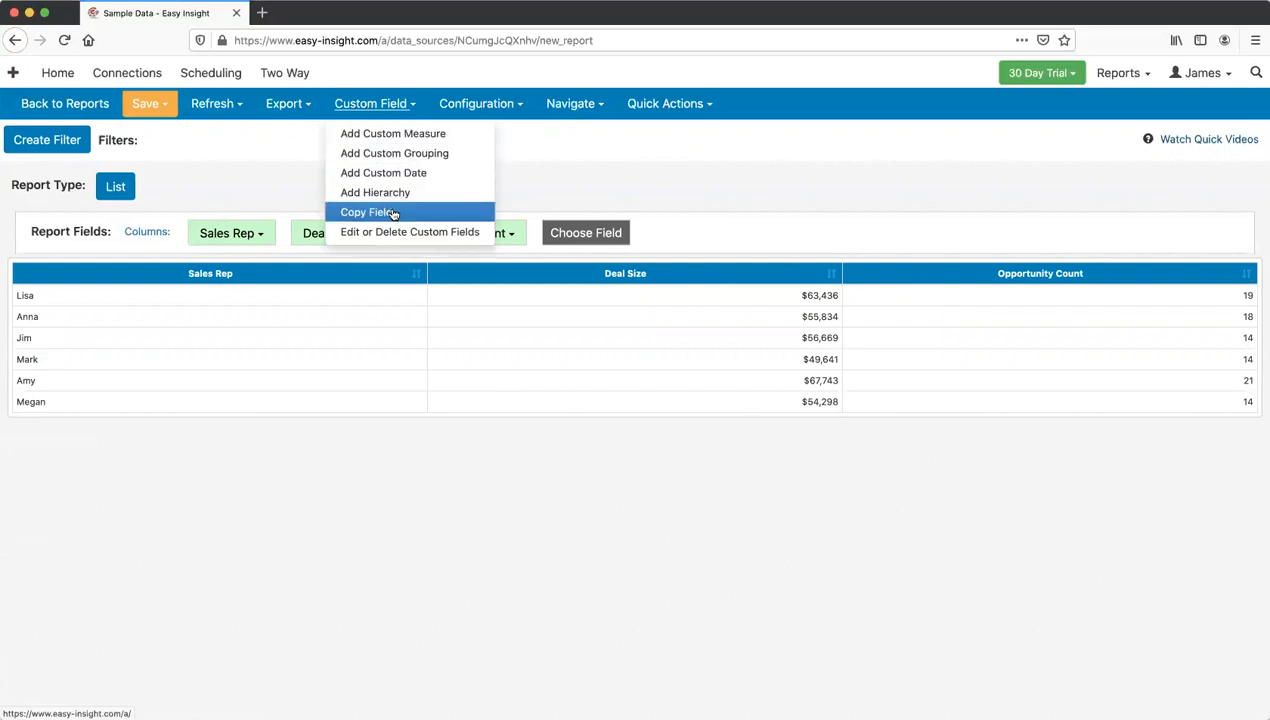
click(390, 215)
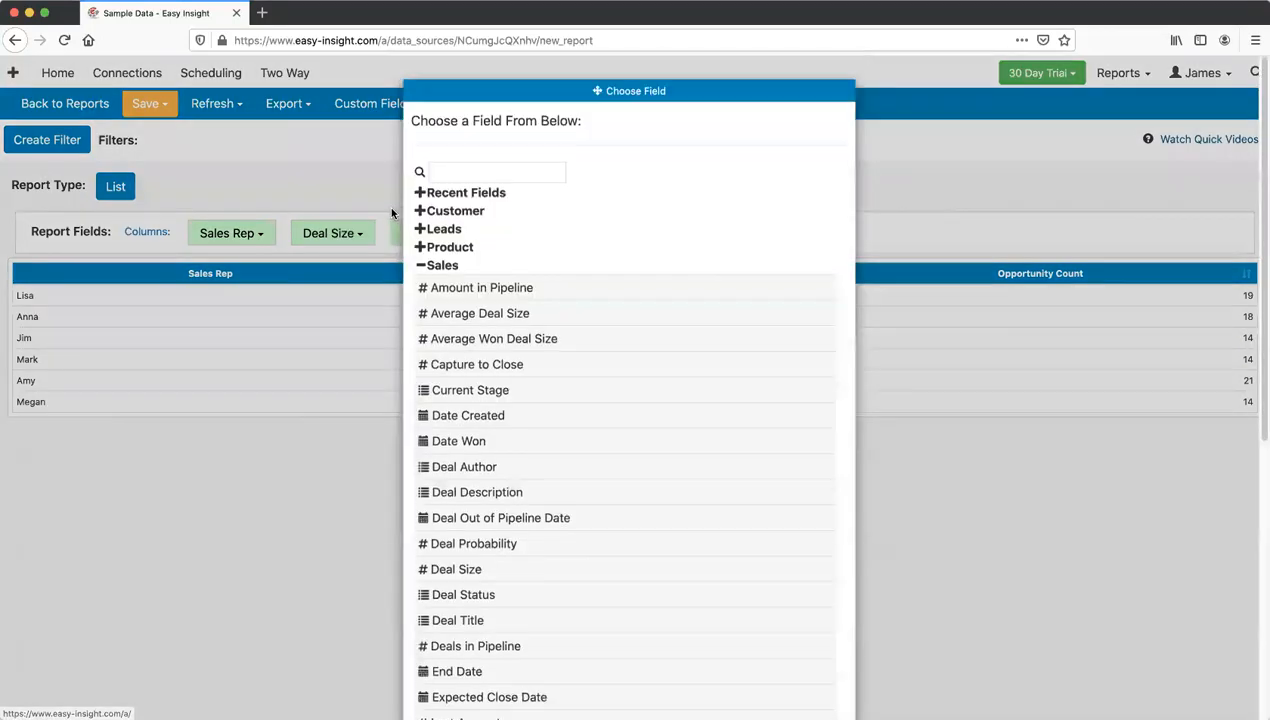
scroll(446, 388, down, 1)
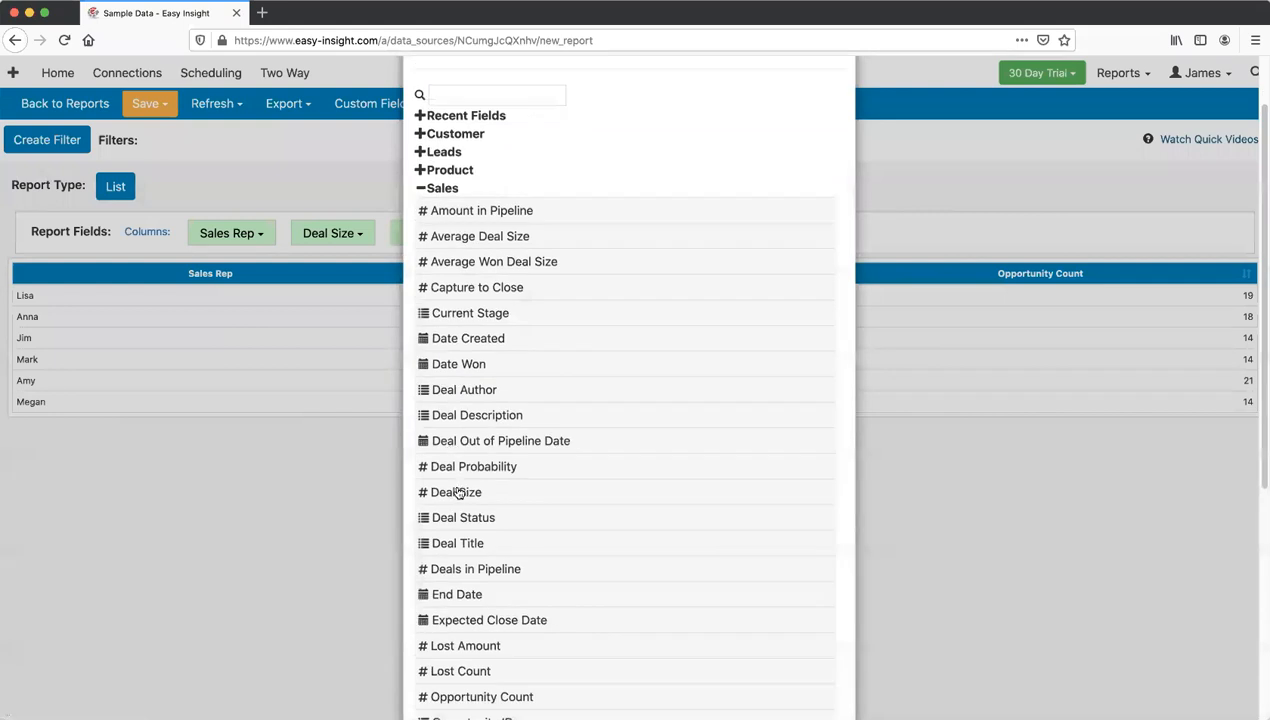
click(459, 493)
triple_click(667, 152)
text(Anny)
key(BackSpace)
key(BackSpace)
text(my's Deal Size)
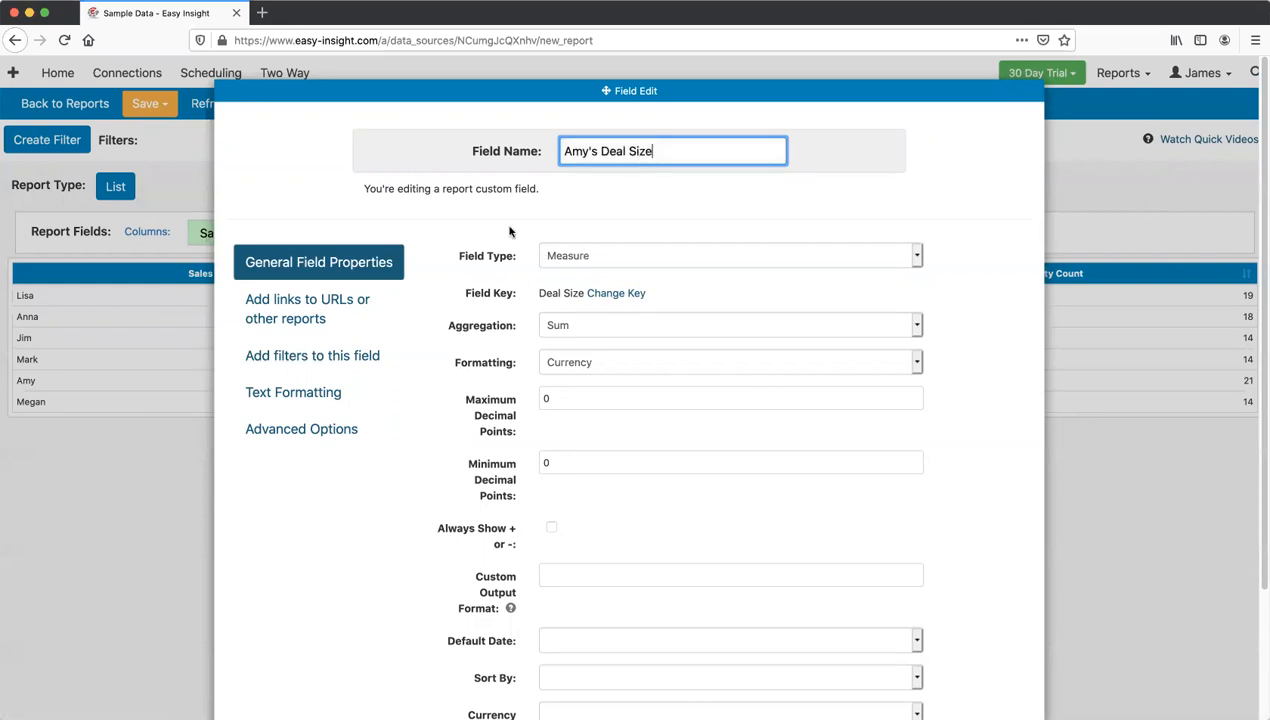
Step: Add a single value Sales Rep filter to the copied Deal Size field, set it to the field's namesake rep, and save the field
click(340, 360)
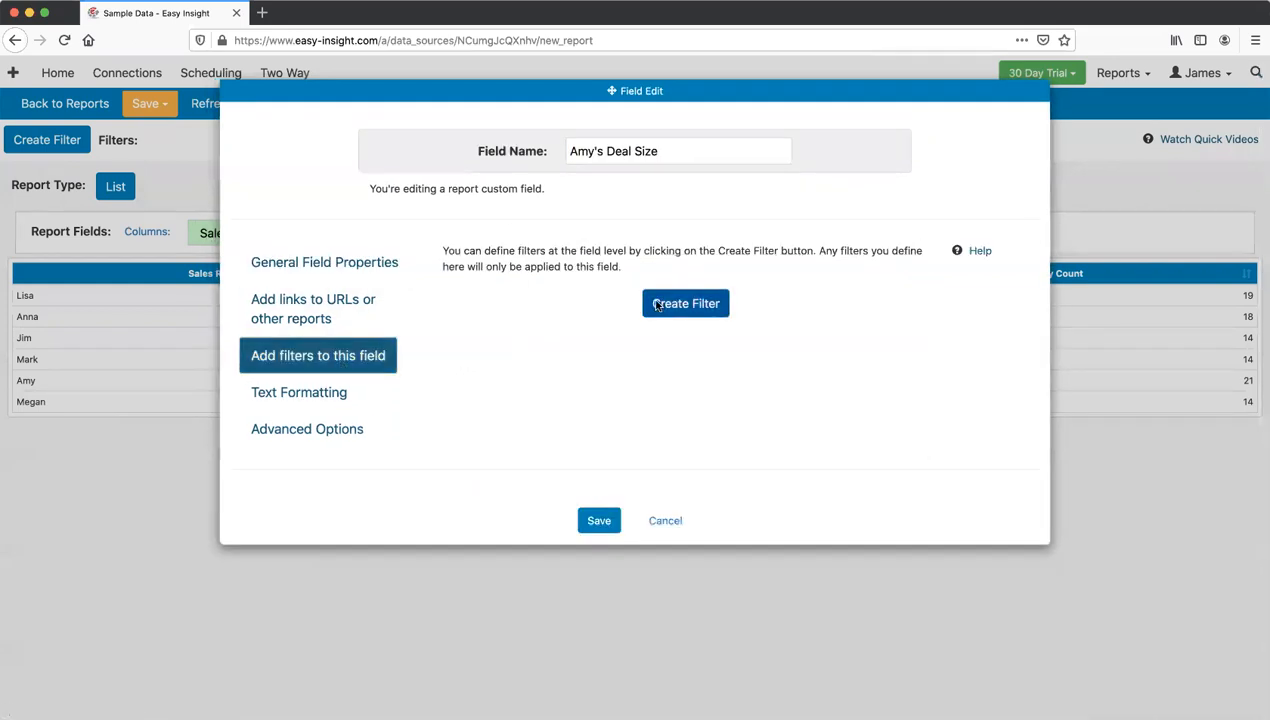
click(657, 305)
scroll(480, 400, down, 3)
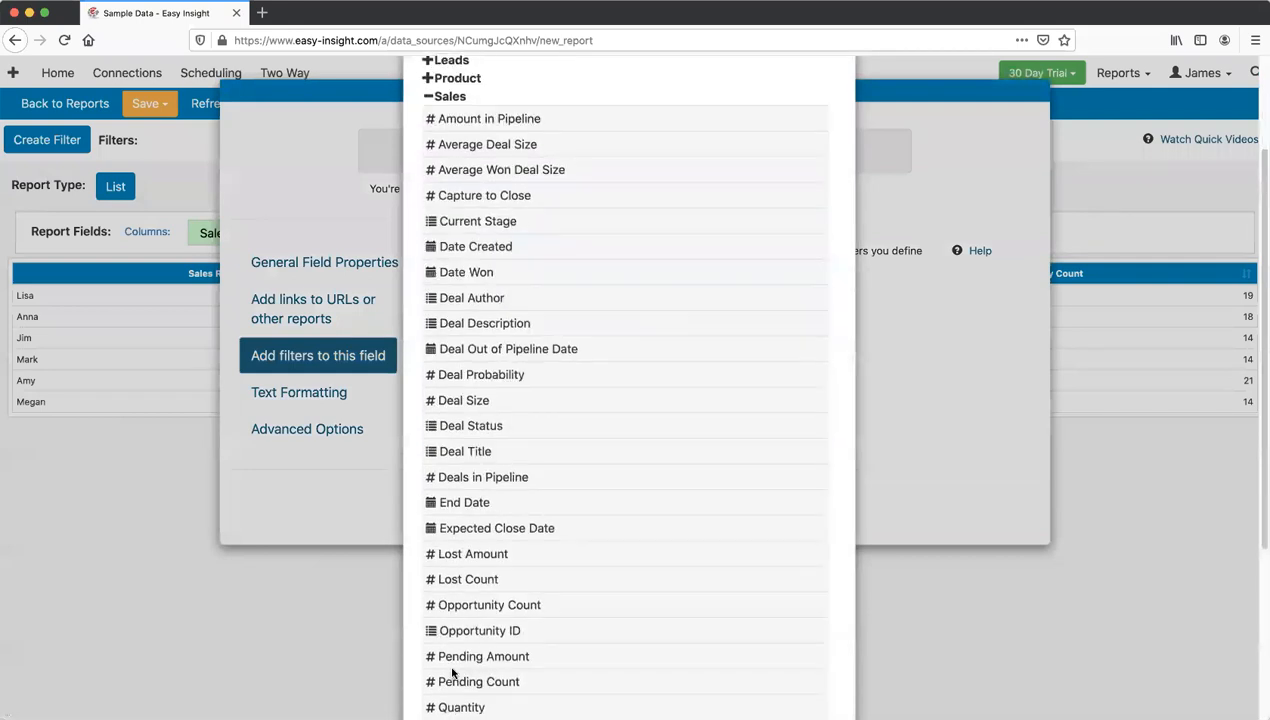
scroll(453, 673, down, 5)
click(458, 550)
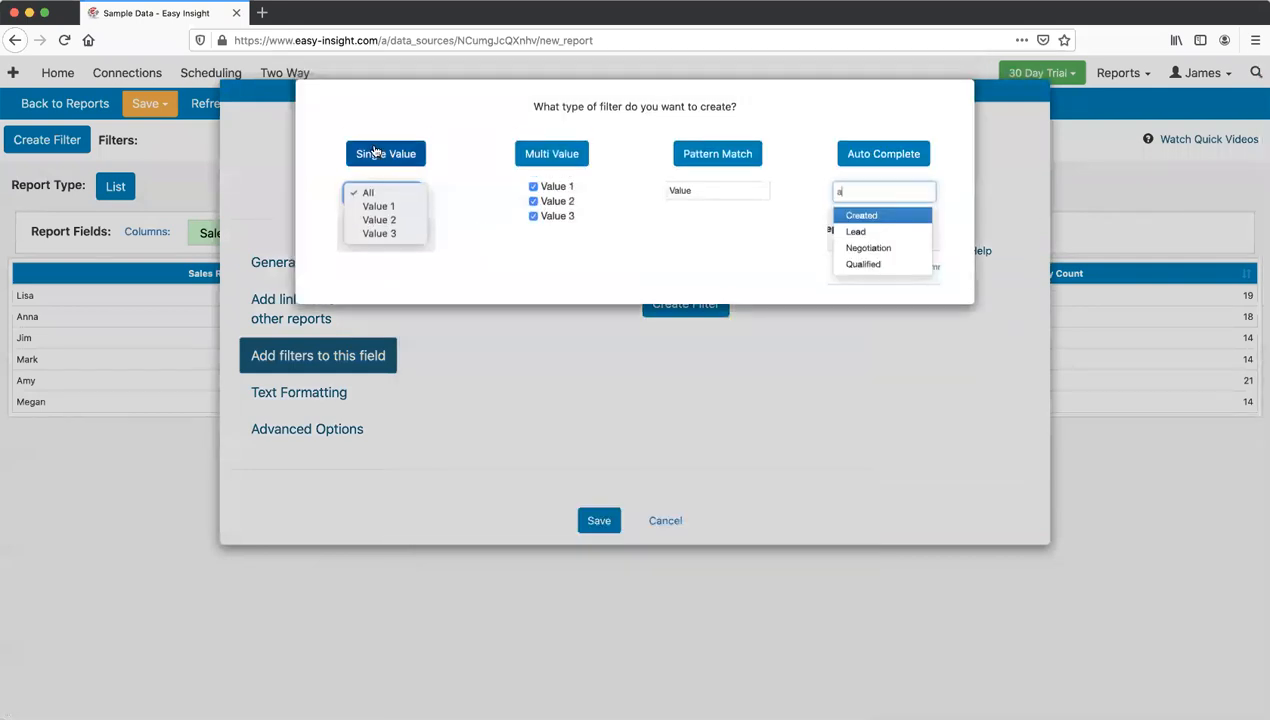
click(376, 152)
click(567, 342)
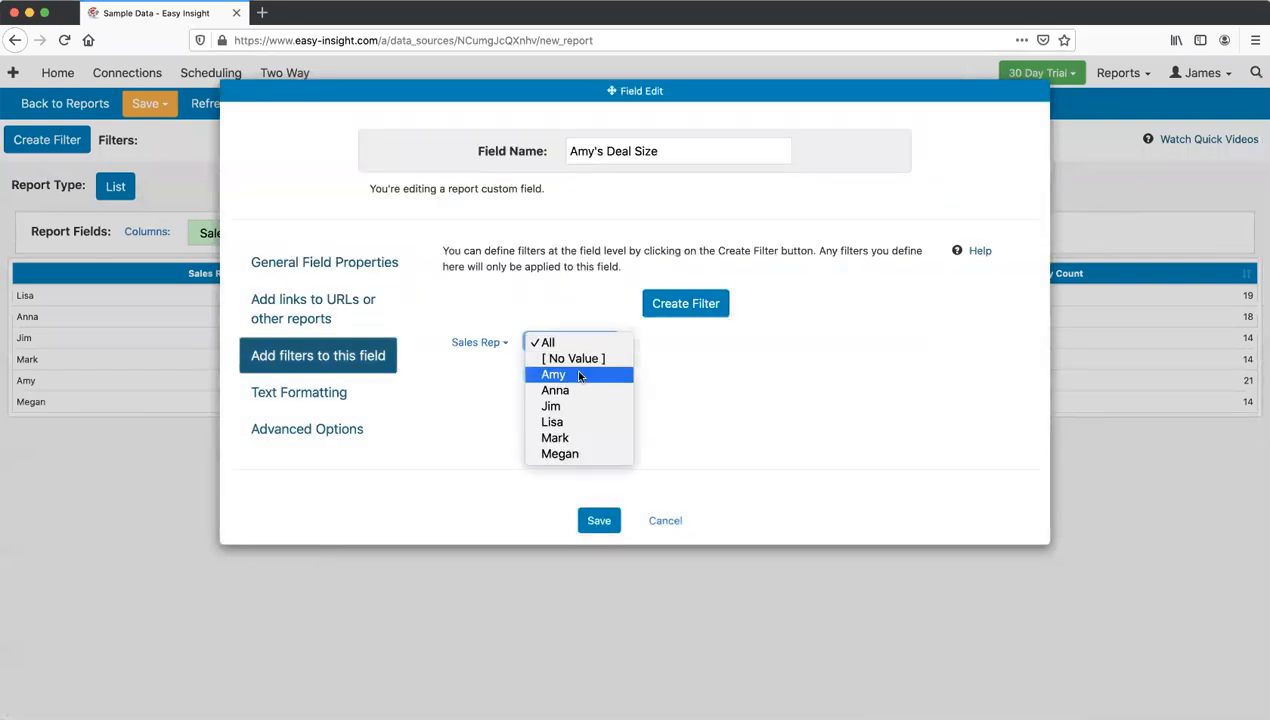
click(578, 375)
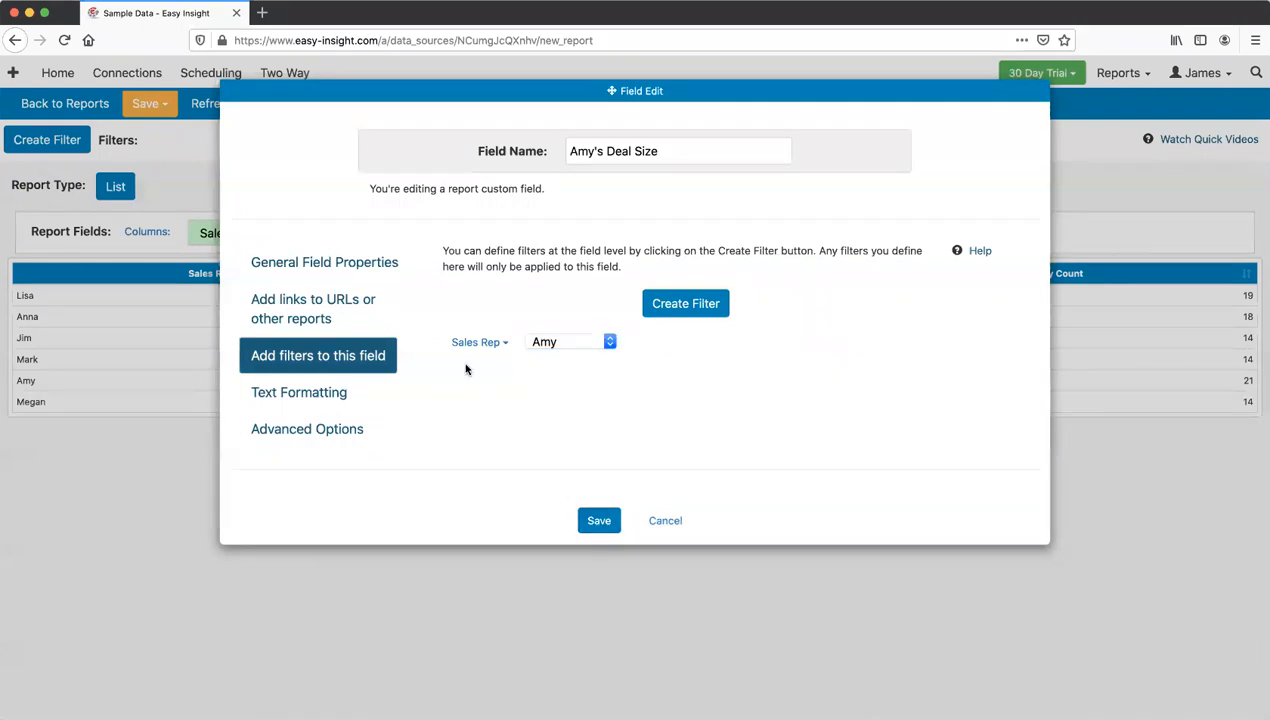
click(597, 519)
Step: Add the rep-specific Deal Size custom field to the report as the column after Opportunity Count
click(584, 230)
scroll(445, 545, down, 5)
scroll(460, 600, down, 1)
click(473, 652)
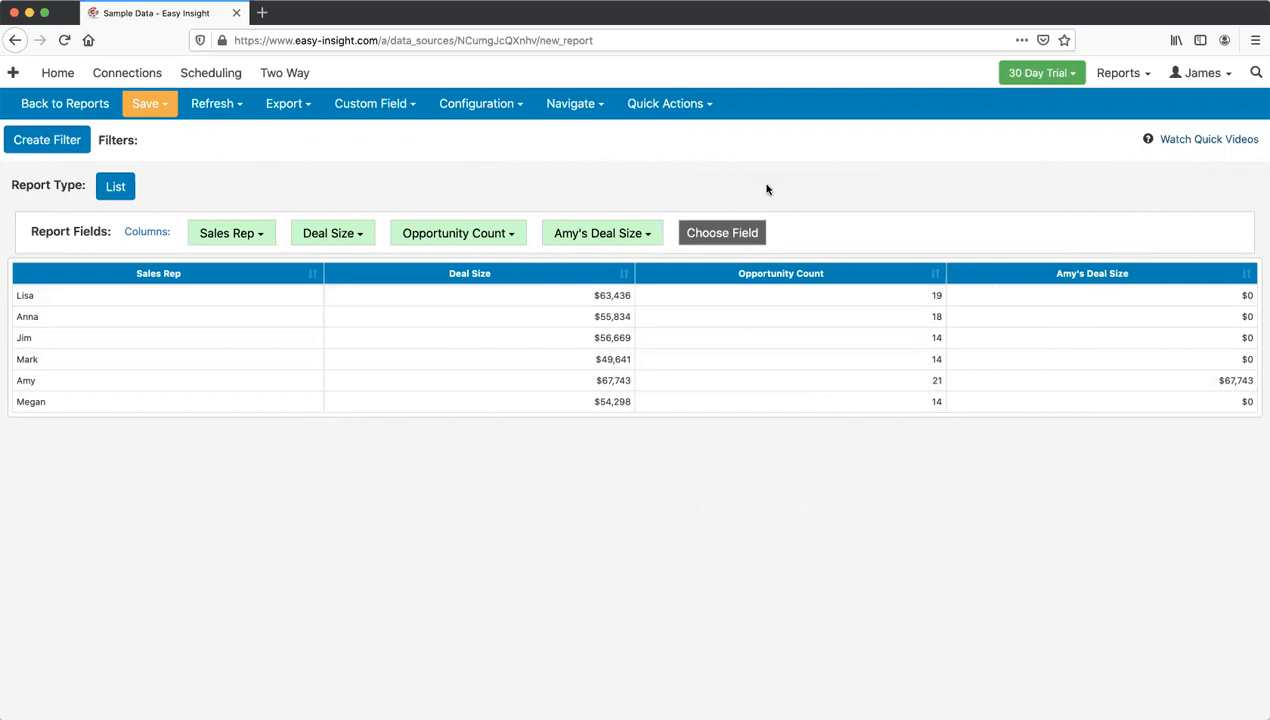
Step: Create a report custom measure that divides the rep-specific Deal Size field by [Deal Size] and multiplies by 100
click(366, 105)
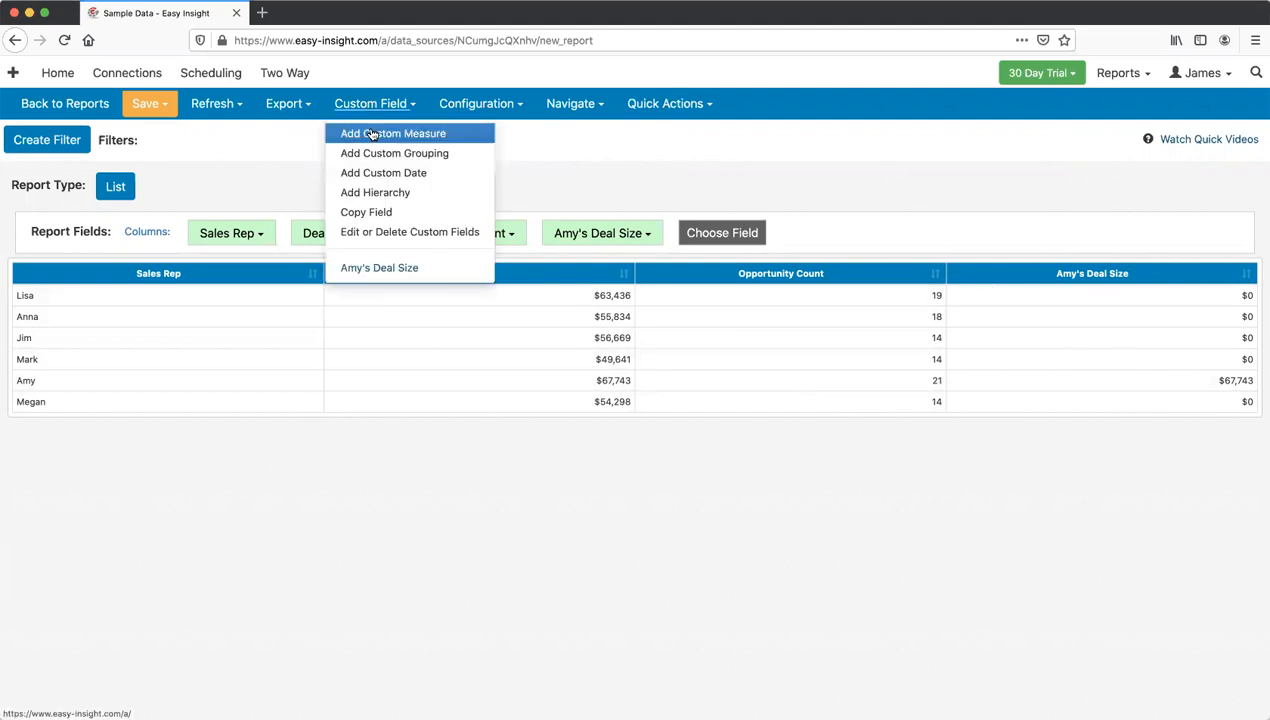
click(372, 133)
click(690, 283)
text([A)
key(Tab)
text(/ [)
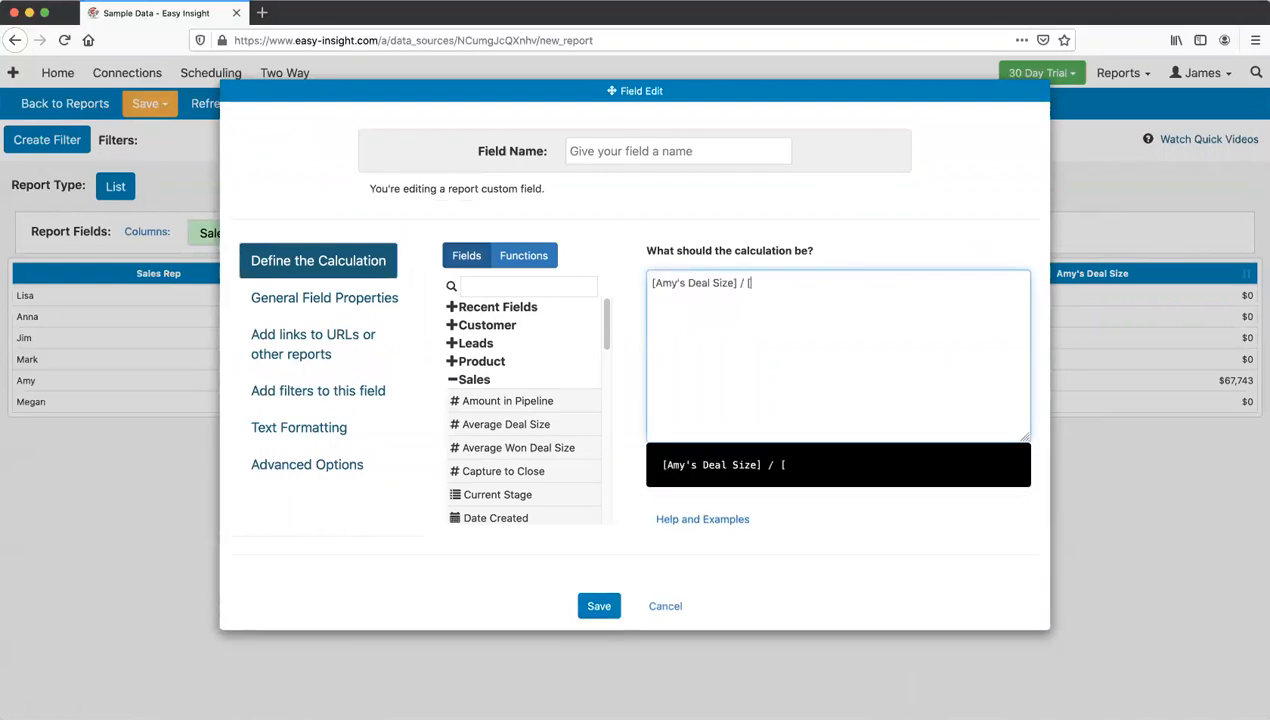
text(Deal S)
key(Tab)
text(* 100)
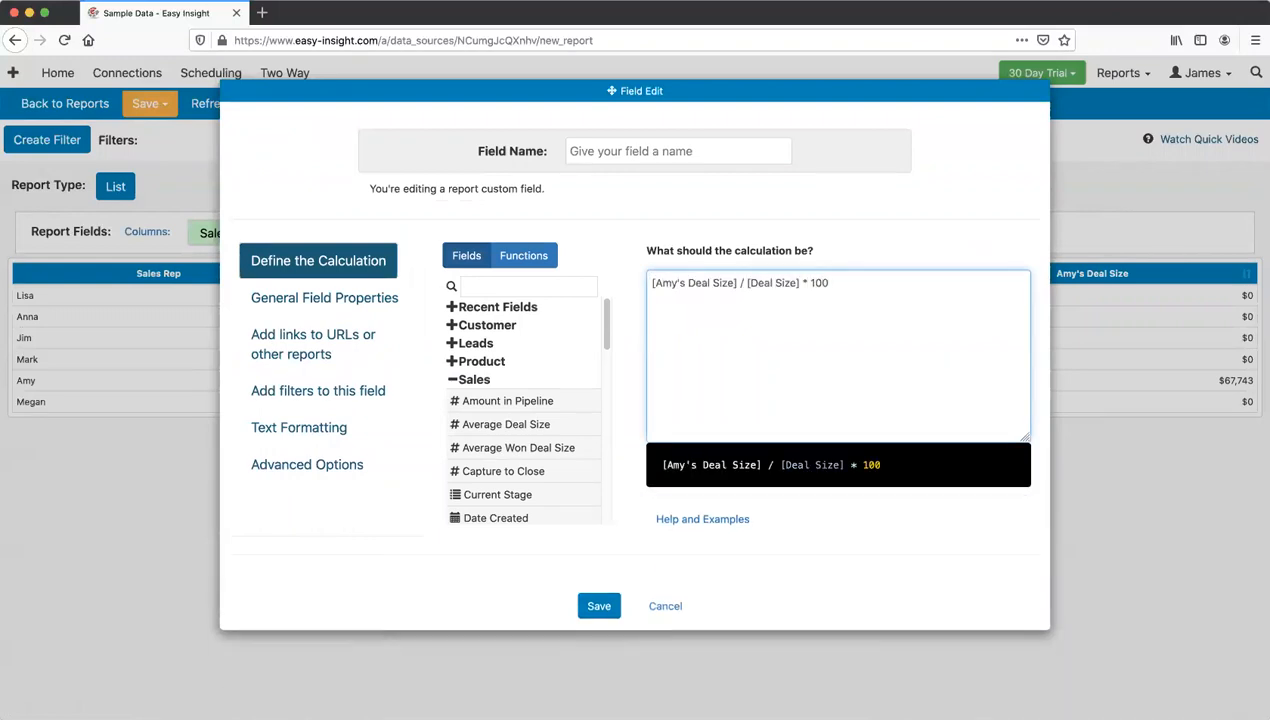
Step: Save the measure under the rep's first name in possessive form plus "% Won" and add it to the report as the last column
click(604, 150)
text(Amy's % Won)
click(599, 606)
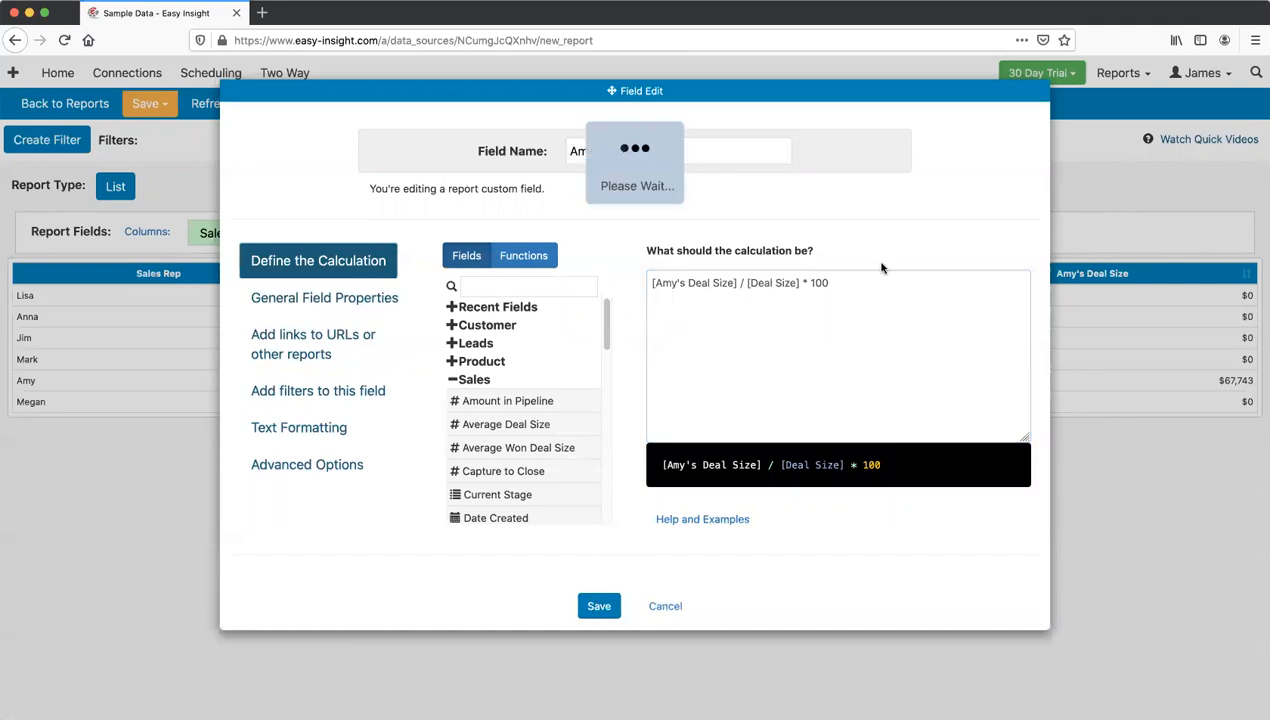
click(724, 234)
scroll(470, 506, down, 5)
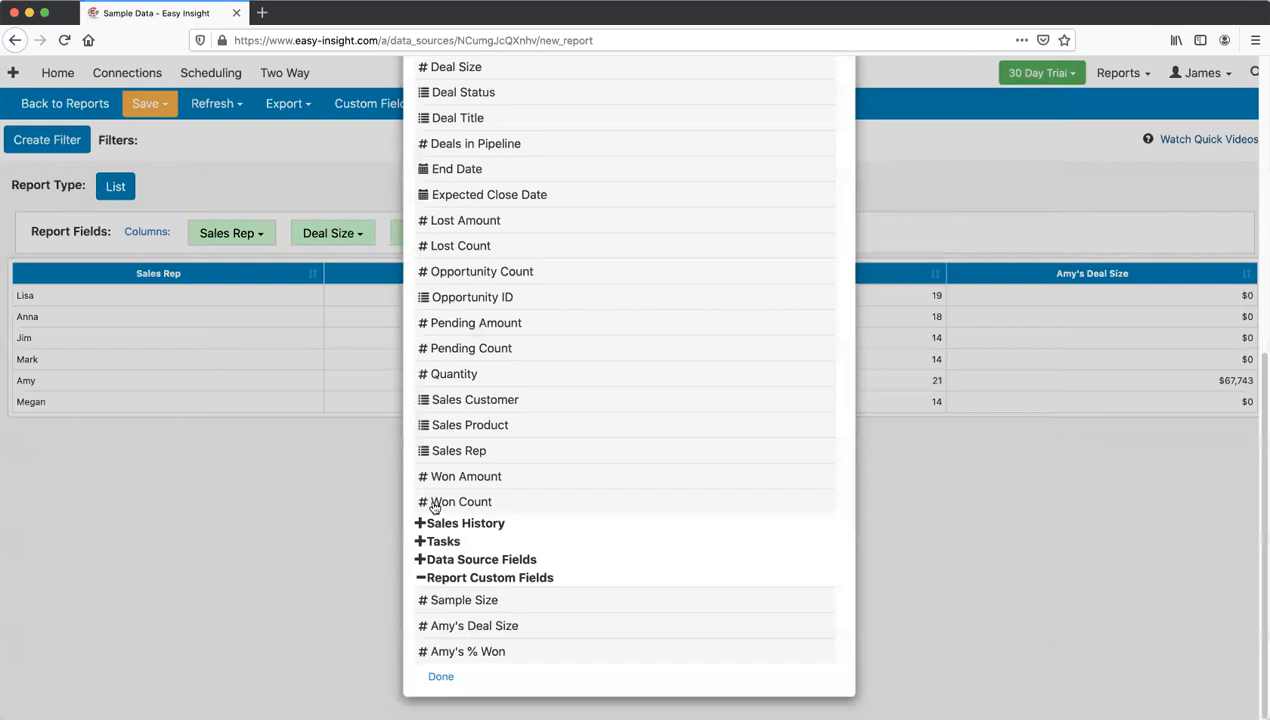
click(445, 651)
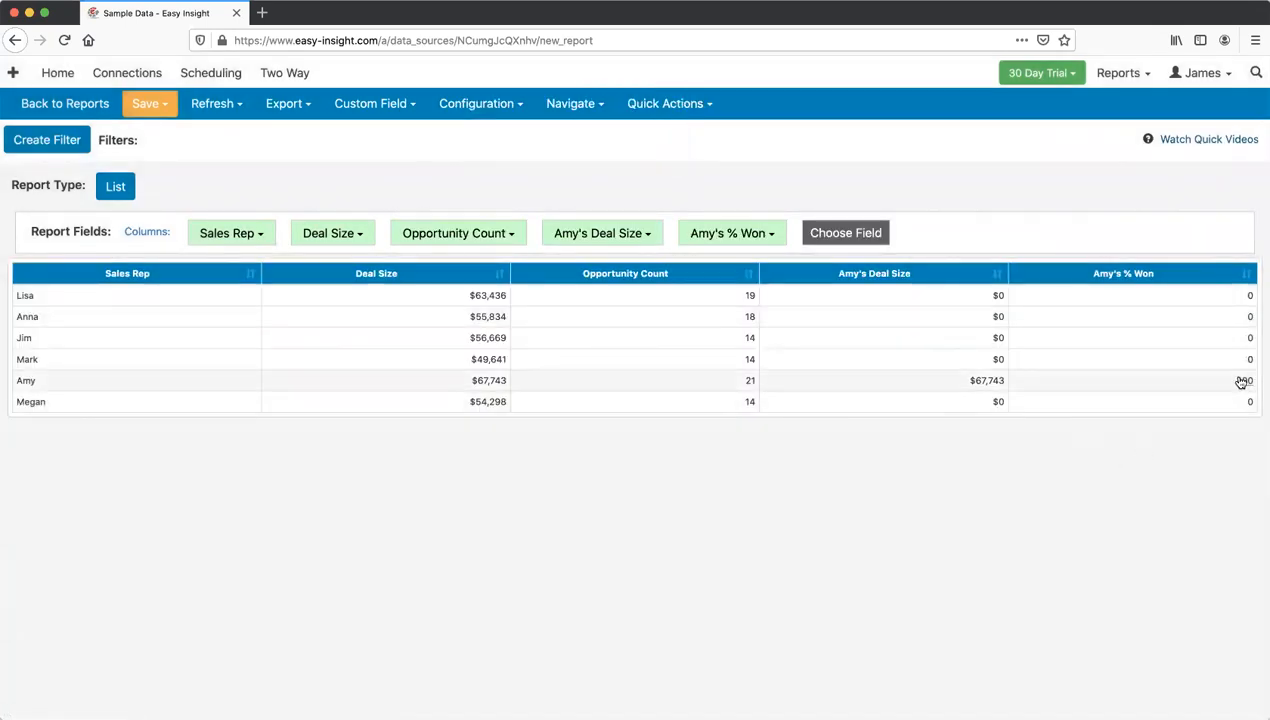
Step: Open the rep's % Won custom field for editing and review its calculation and properties
click(745, 233)
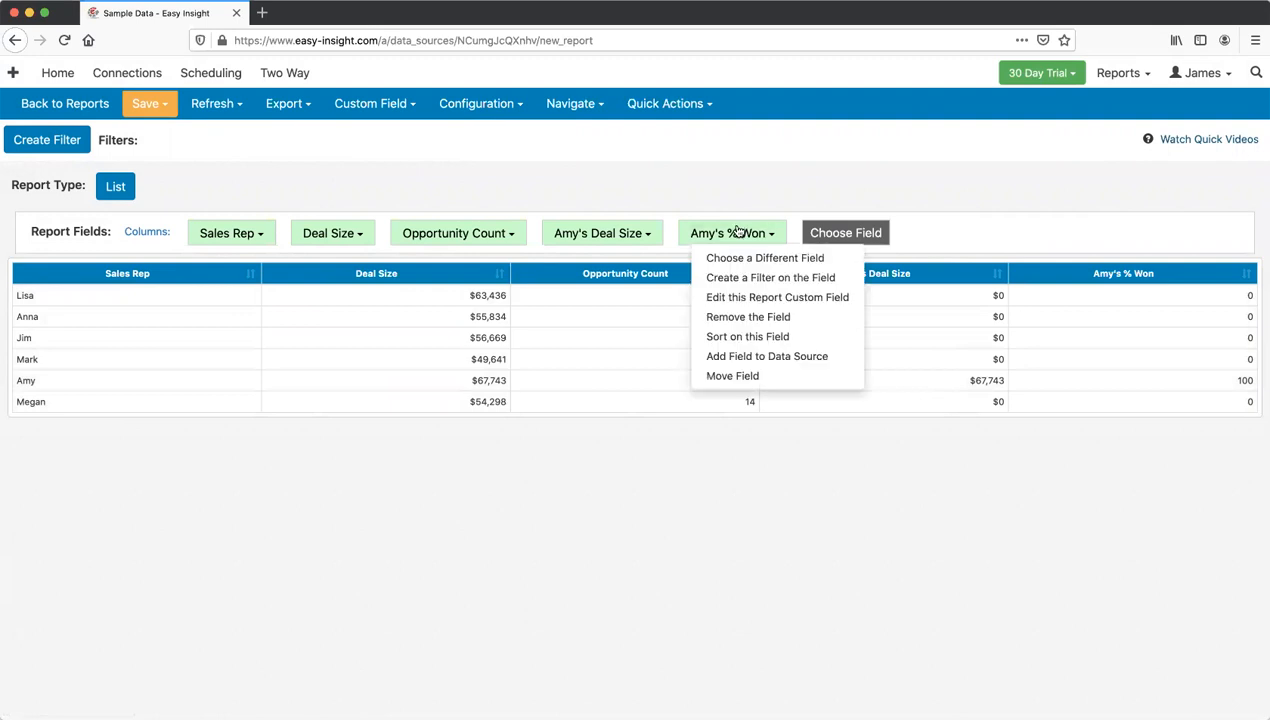
click(738, 298)
click(317, 320)
click(322, 285)
click(1096, 208)
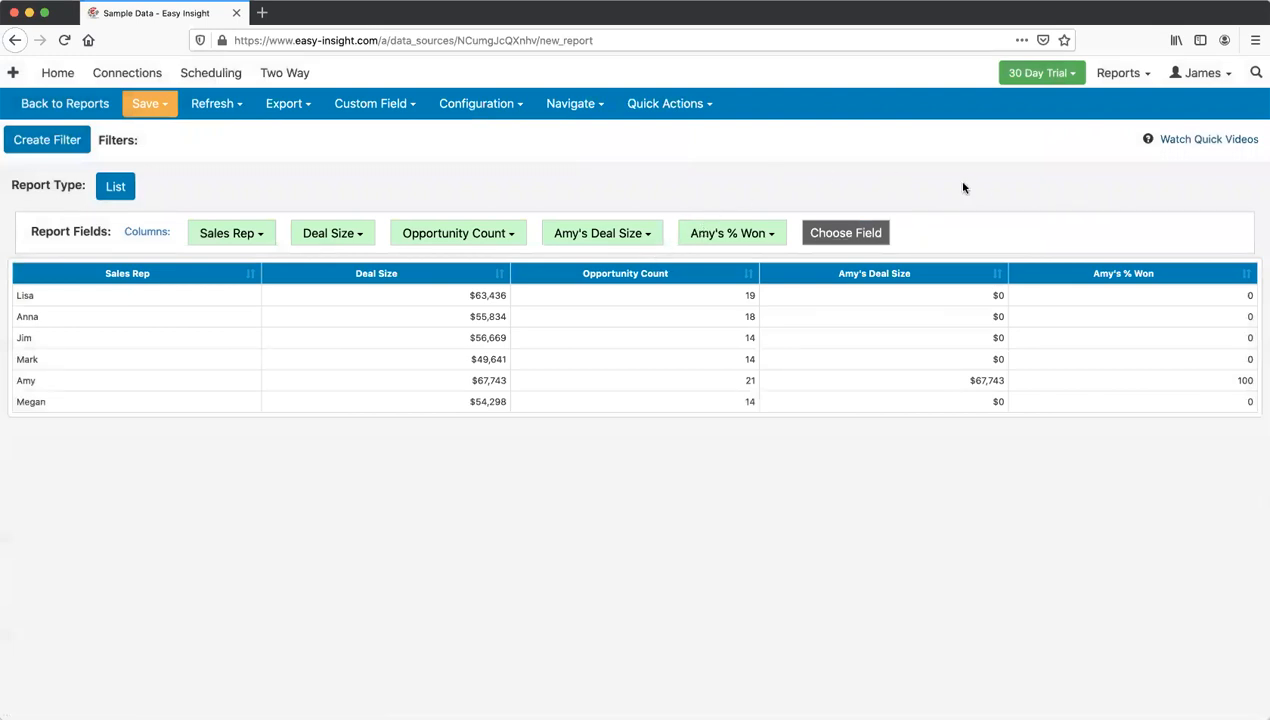
Step: Remove the Sales Rep field from the report
click(212, 236)
click(248, 316)
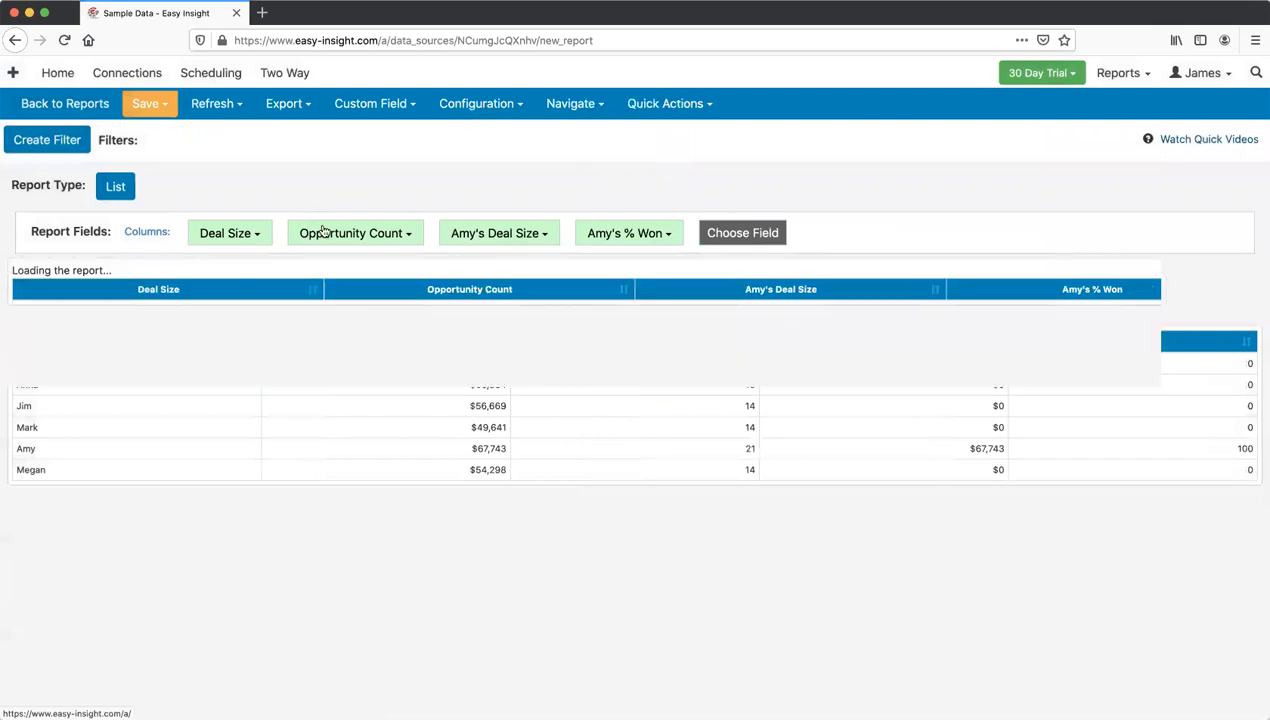